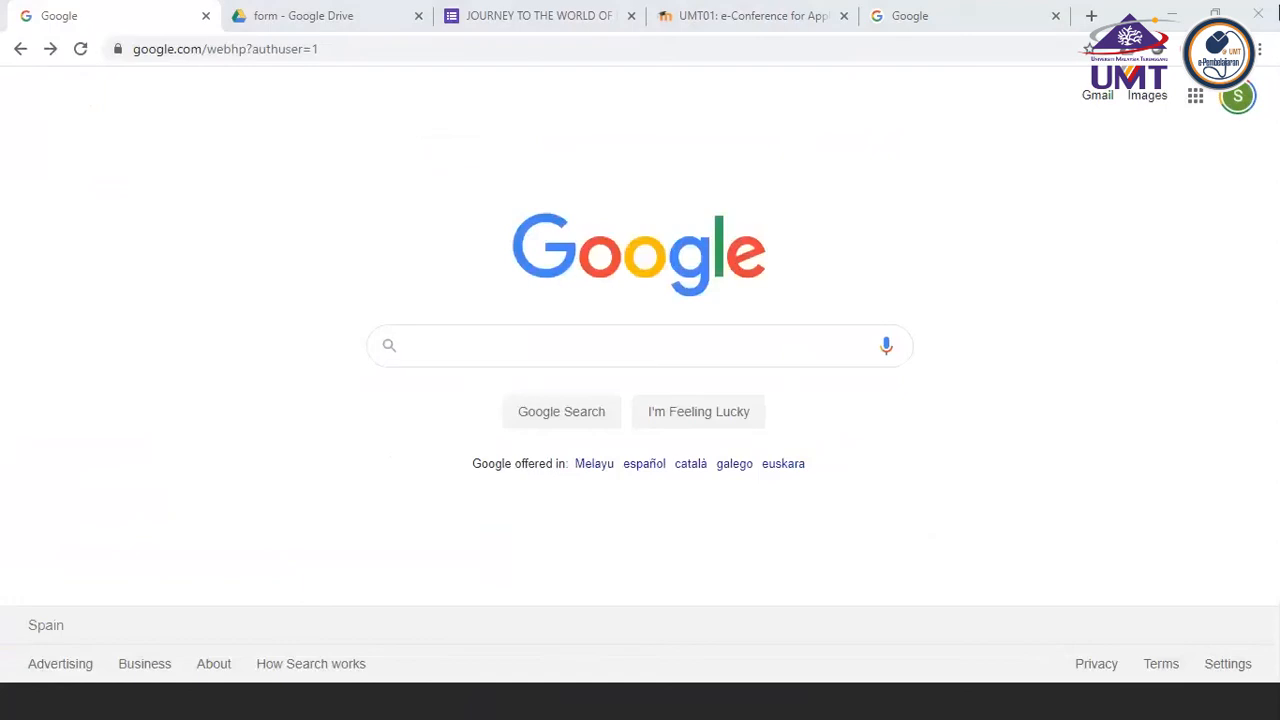
Open Google Drive from the Google home page and go into the Google UMT 2020 folder in My Drive
left_click(1160, 97)
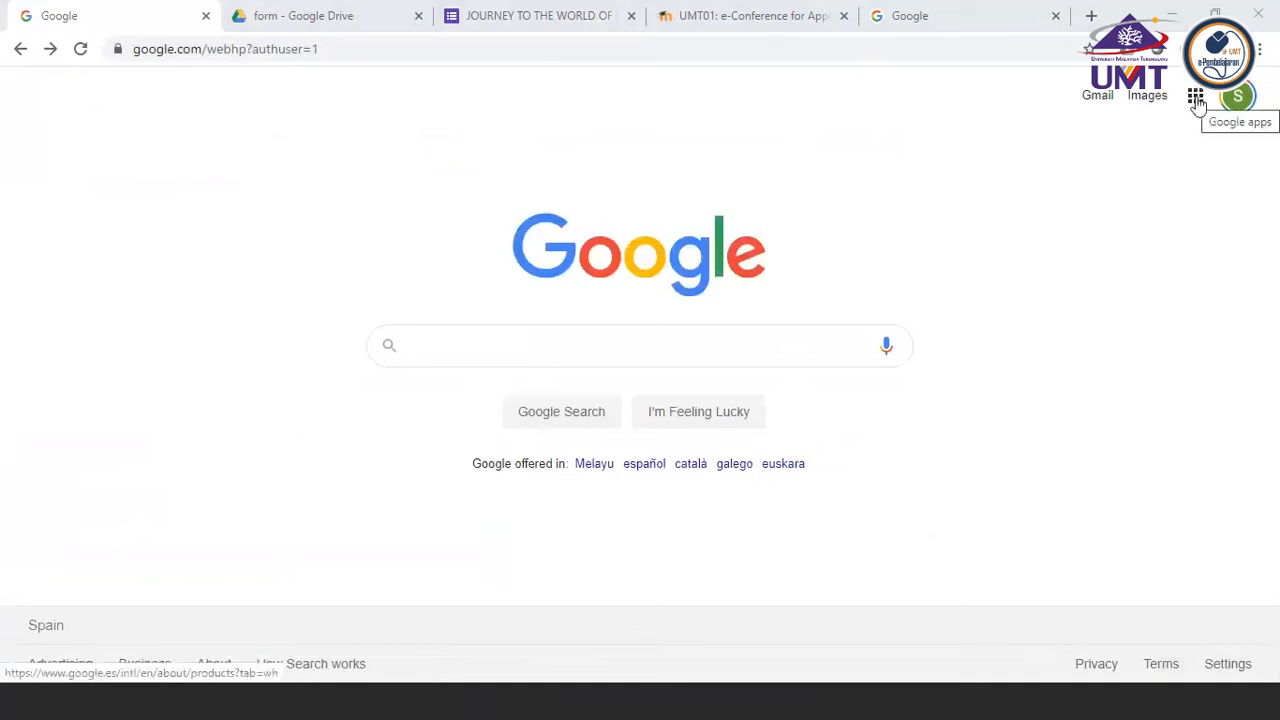
left_click(1196, 98)
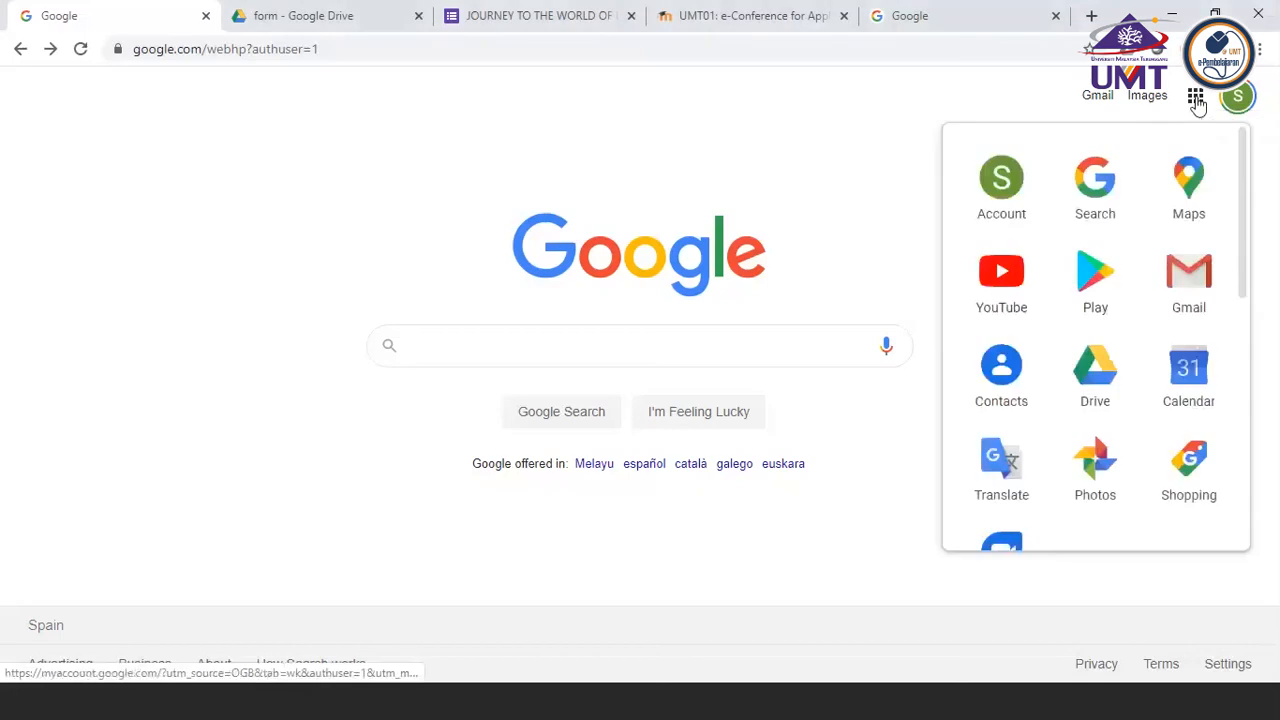
scroll(1100, 218, "down", 1)
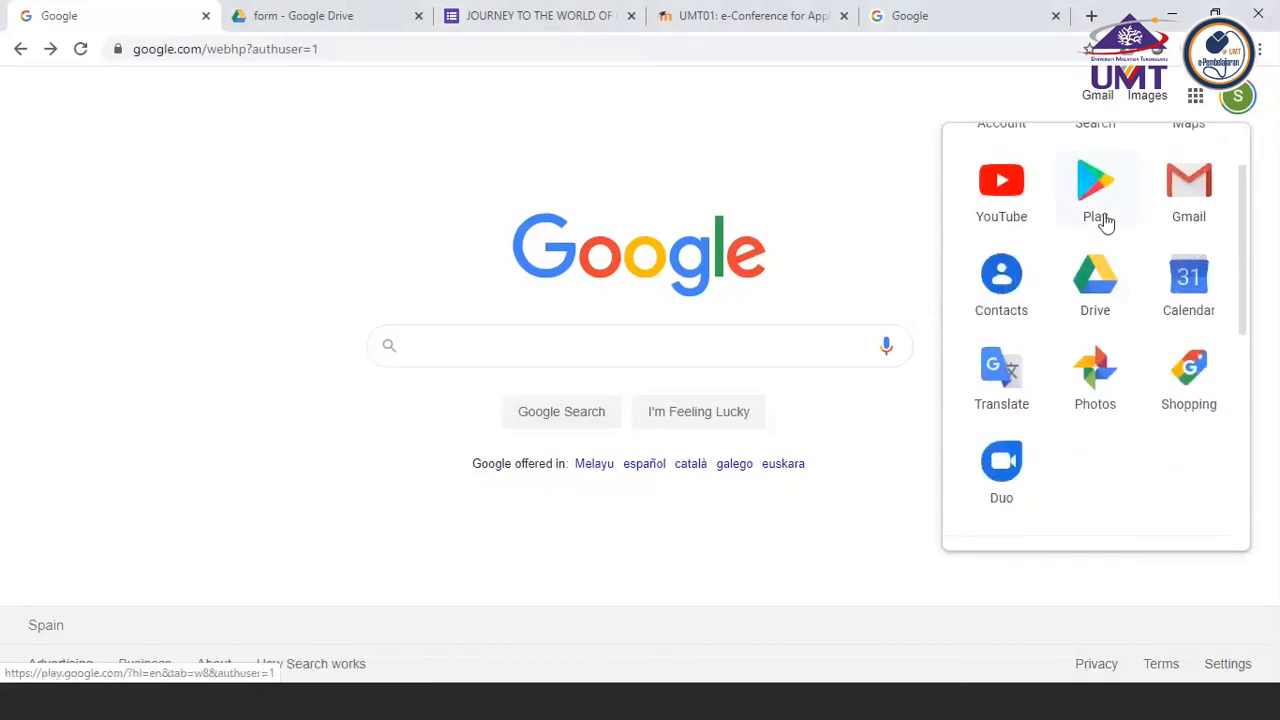
scroll(1104, 220, "down", 1)
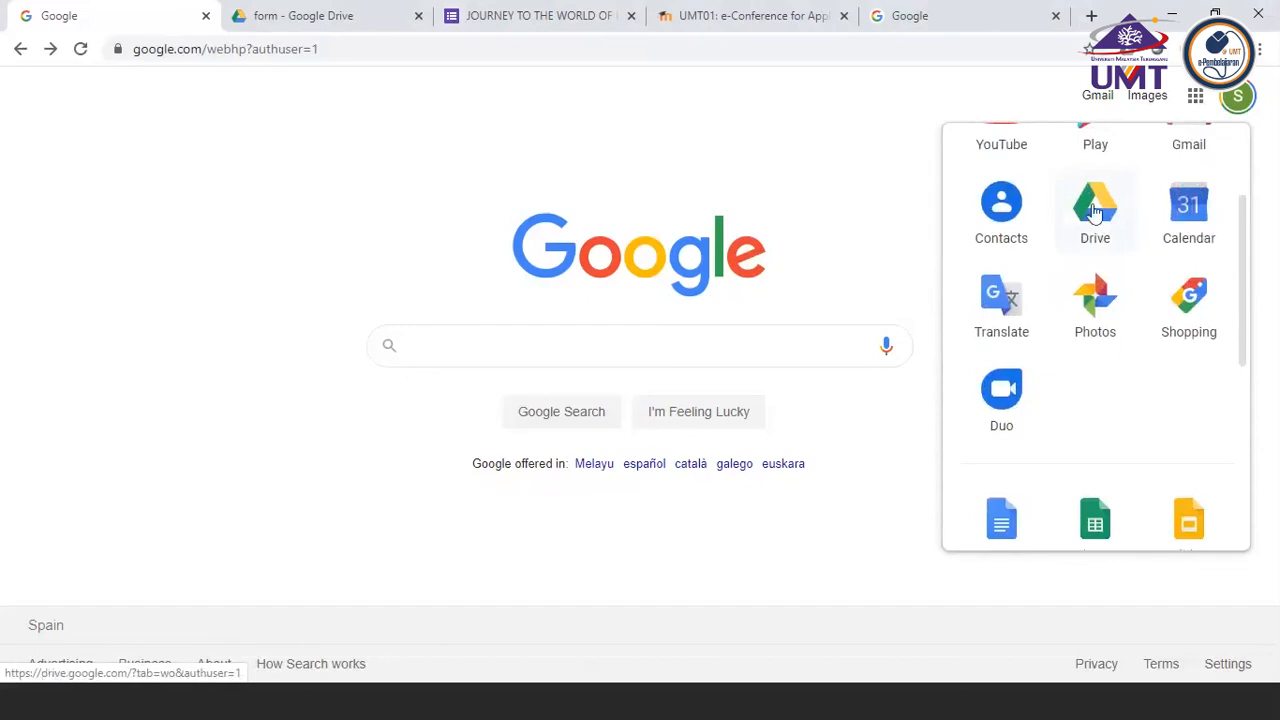
left_click(1096, 212)
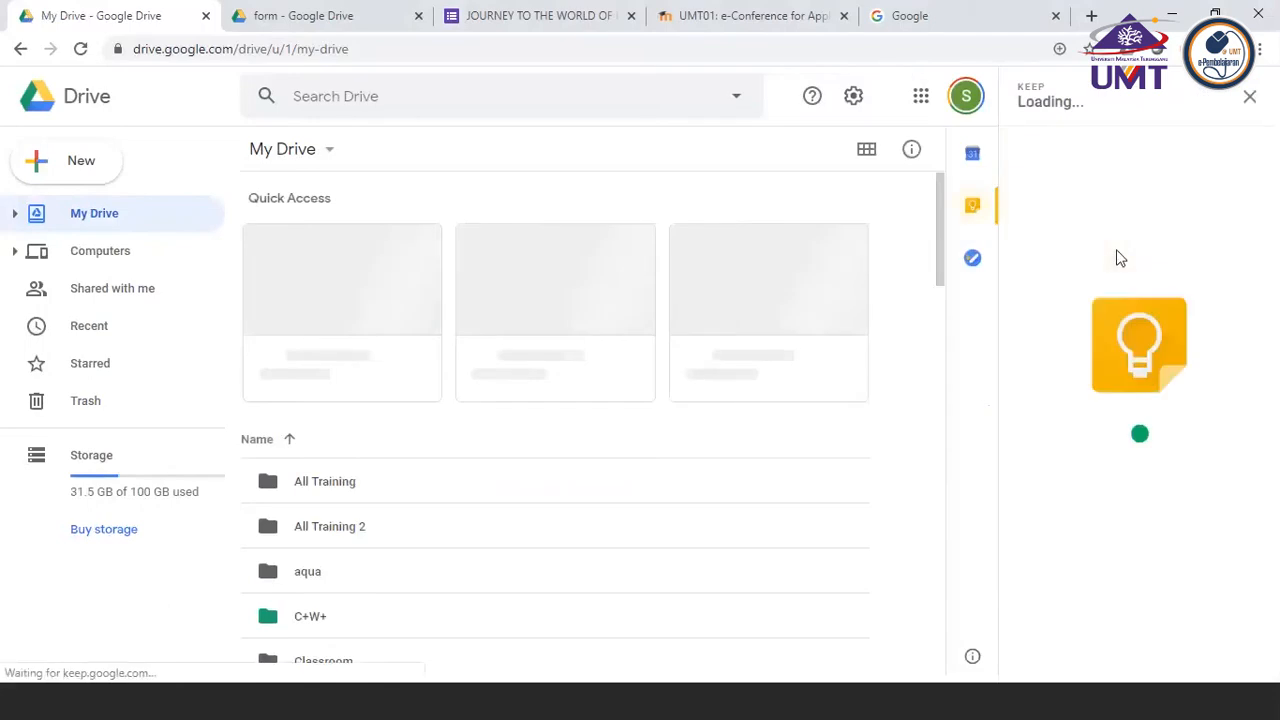
left_click(1252, 100)
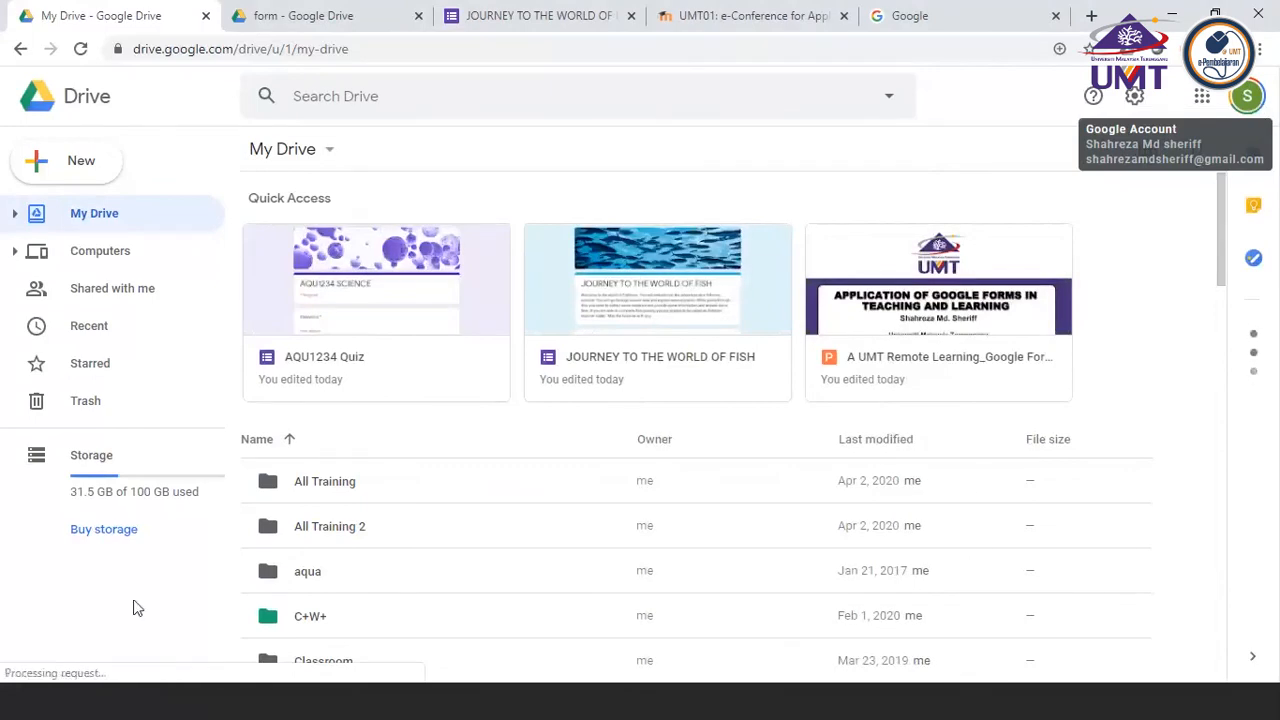
scroll(291, 418, "down", 3)
double_click(313, 556)
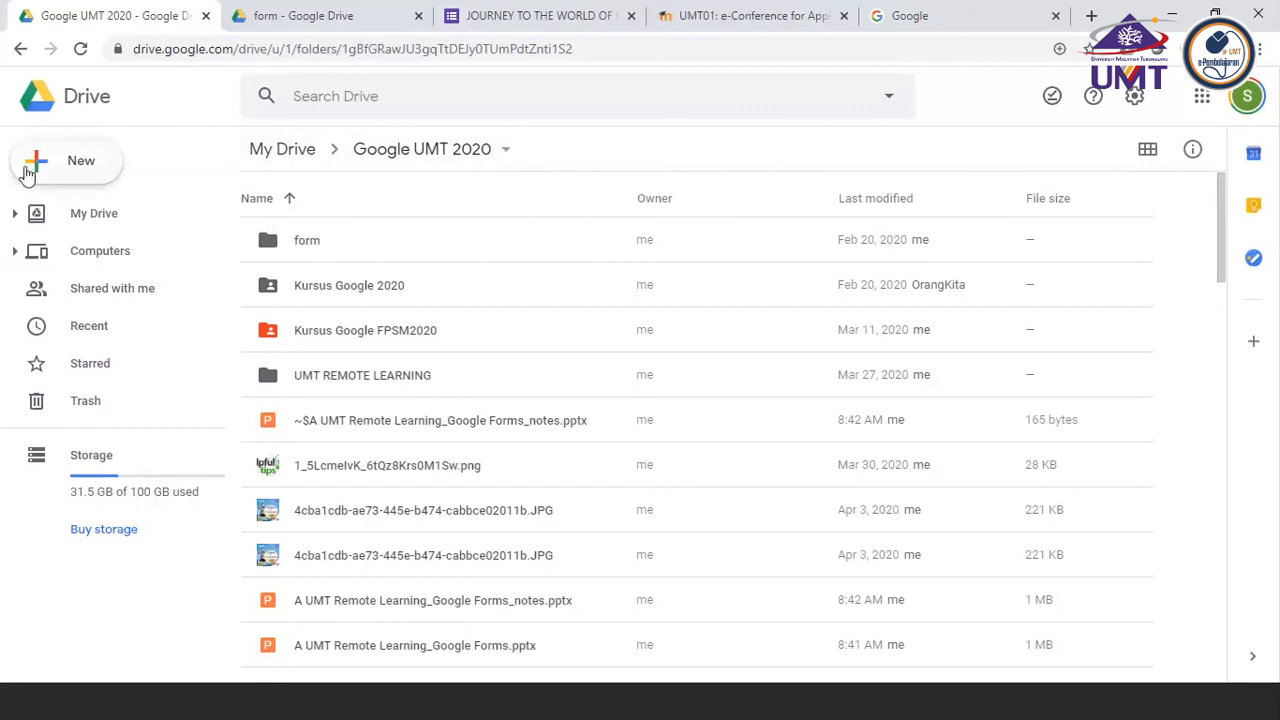
left_click(75, 165)
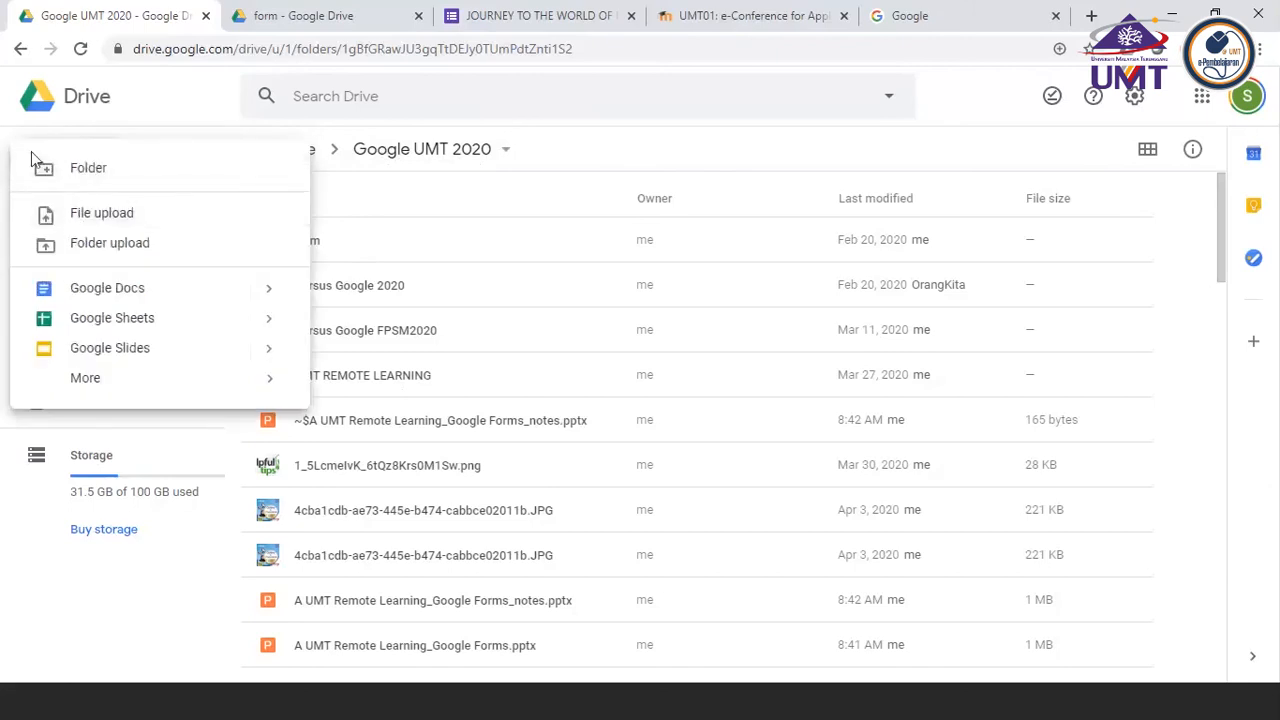
left_click(89, 170)
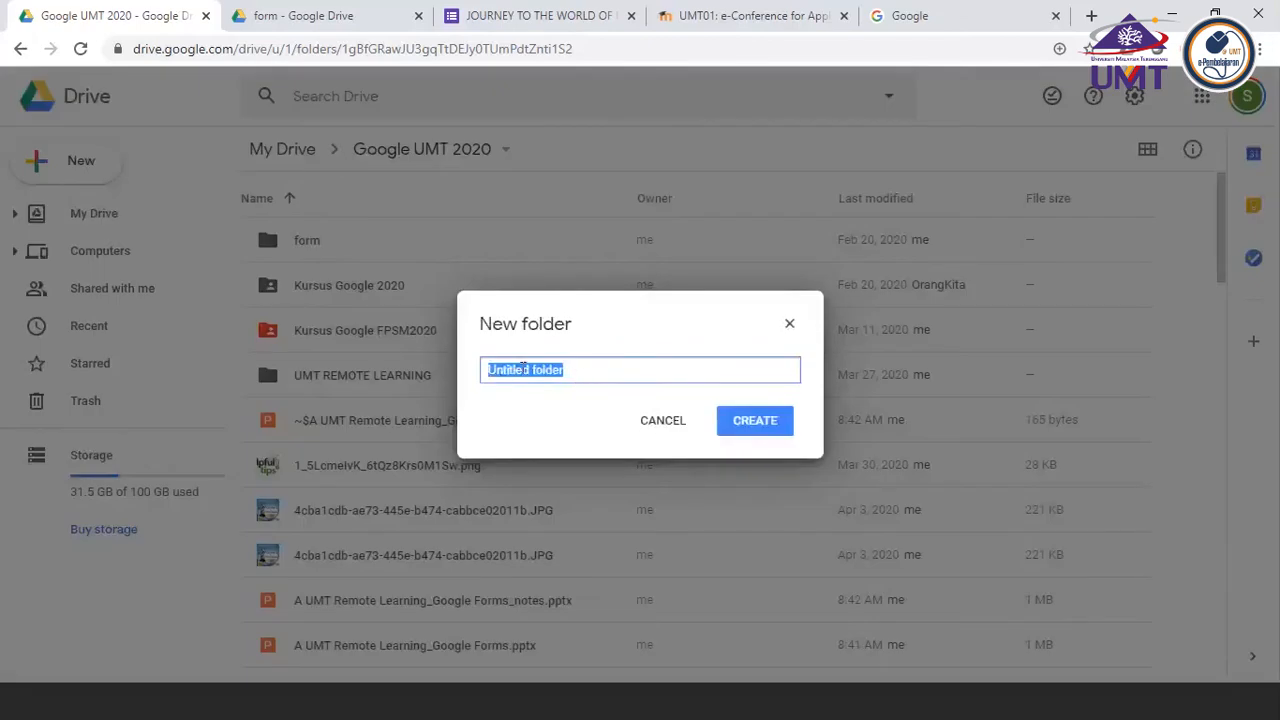
left_click(665, 421)
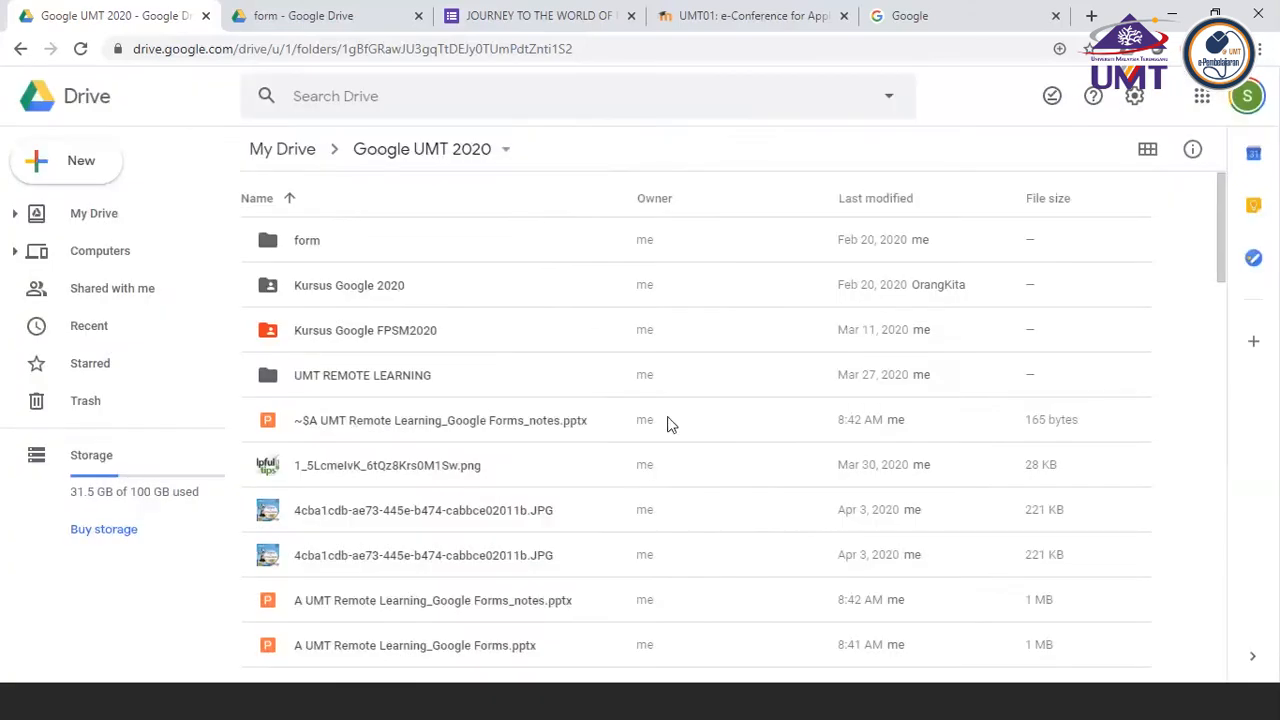
Open the form folder inside the Google UMT 2020 folder
double_click(303, 245)
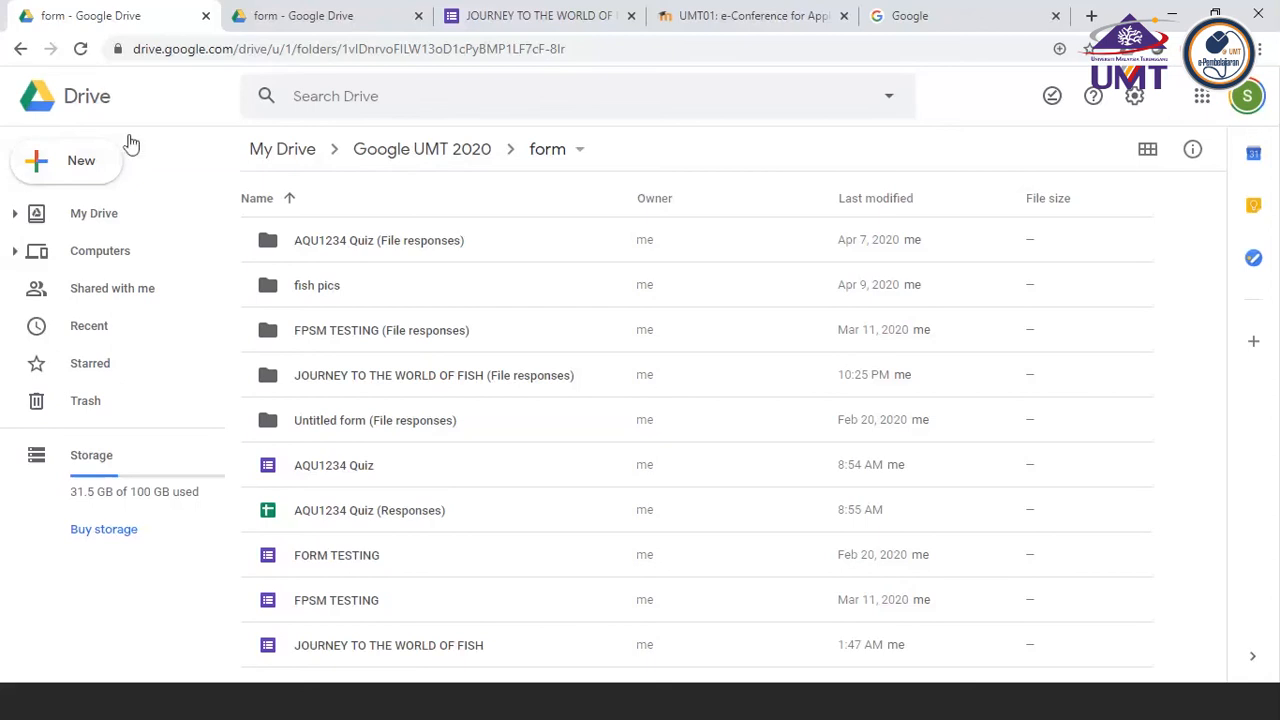
left_click(71, 166)
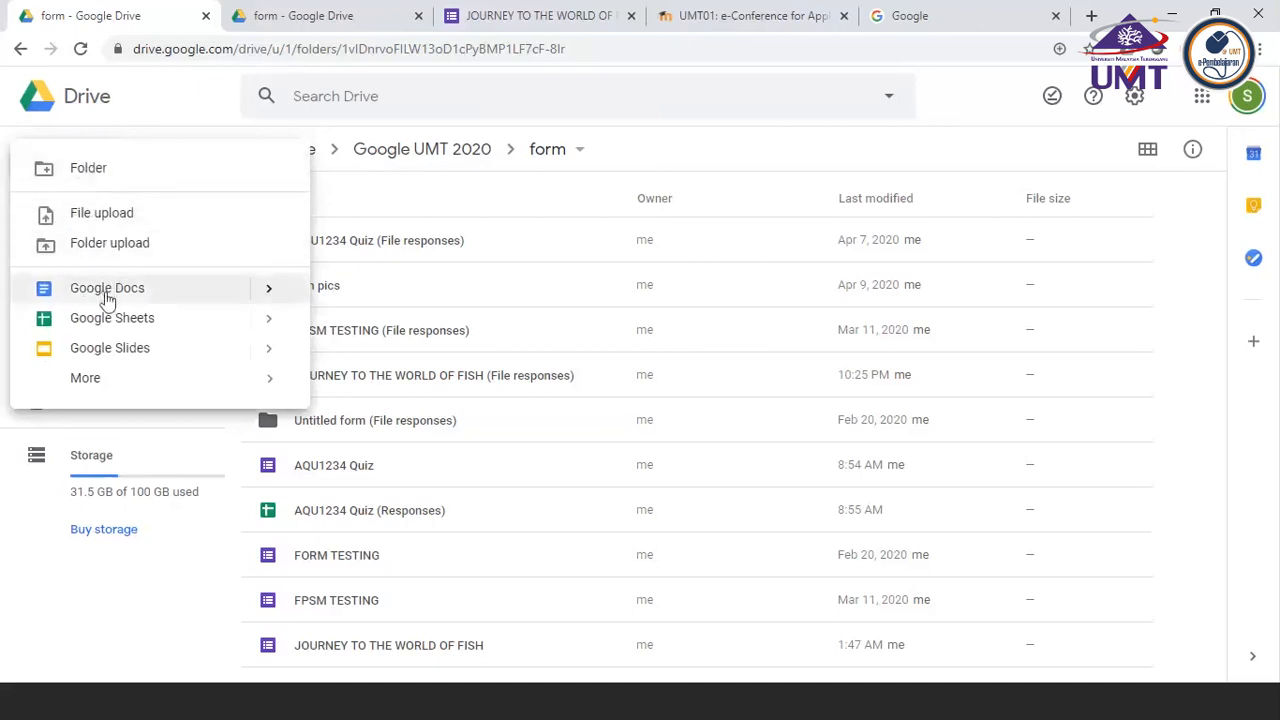
mouse_move(100, 383)
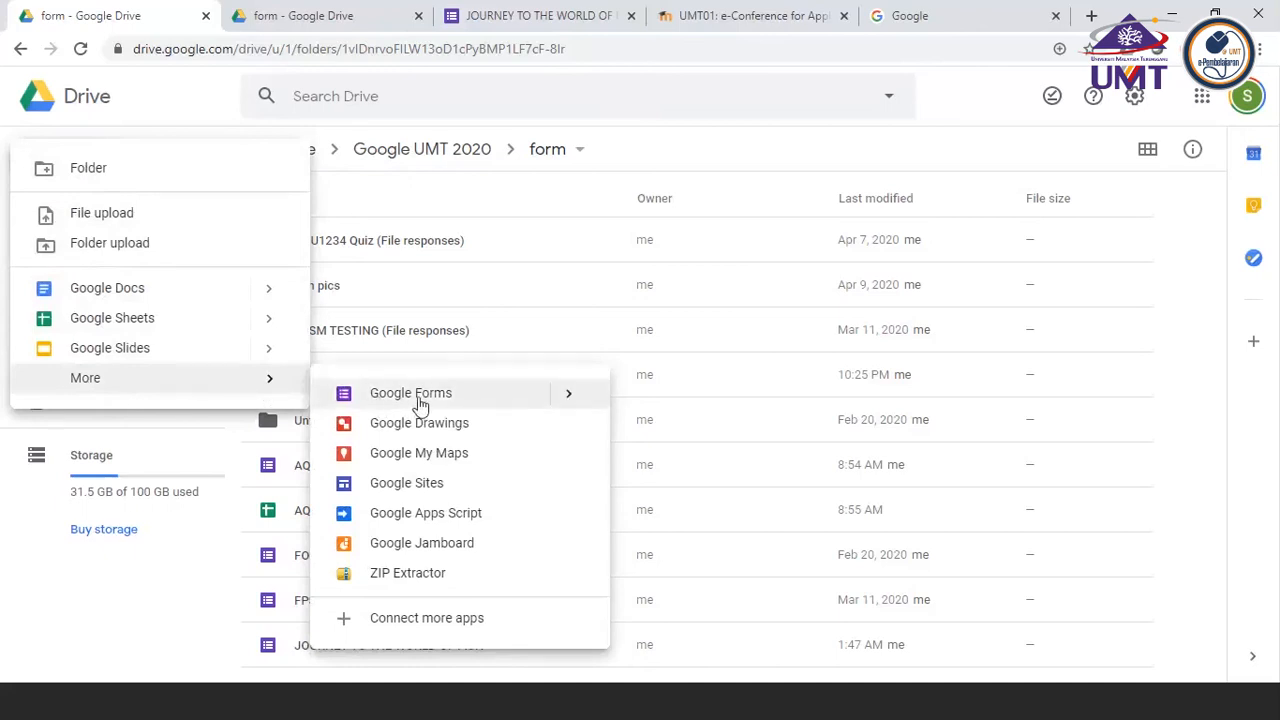
mouse_move(572, 405)
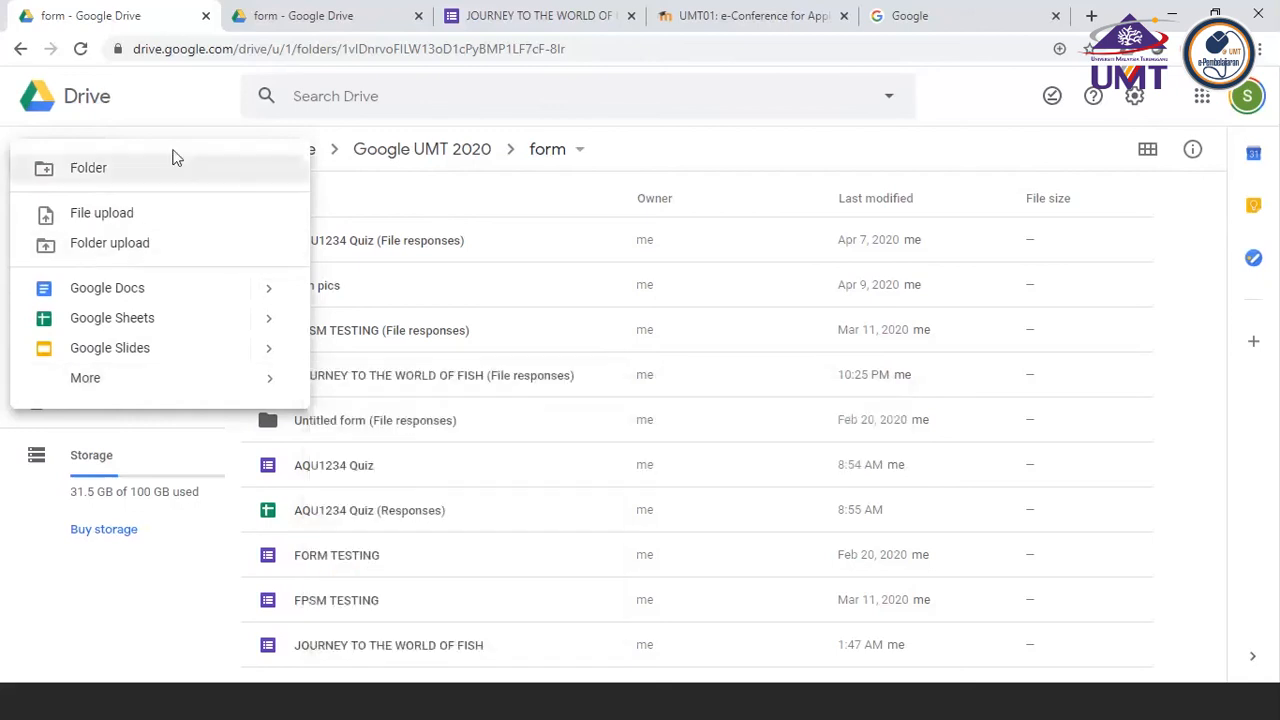
left_click(92, 621)
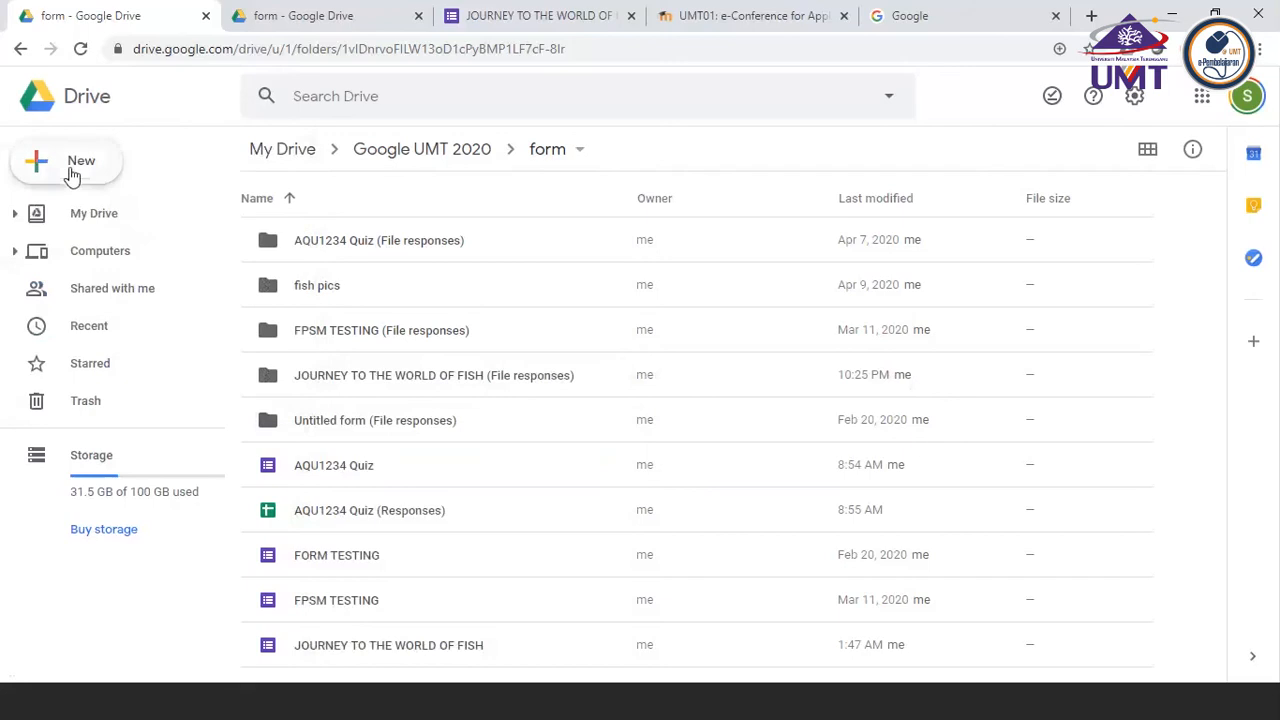
left_click(72, 175)
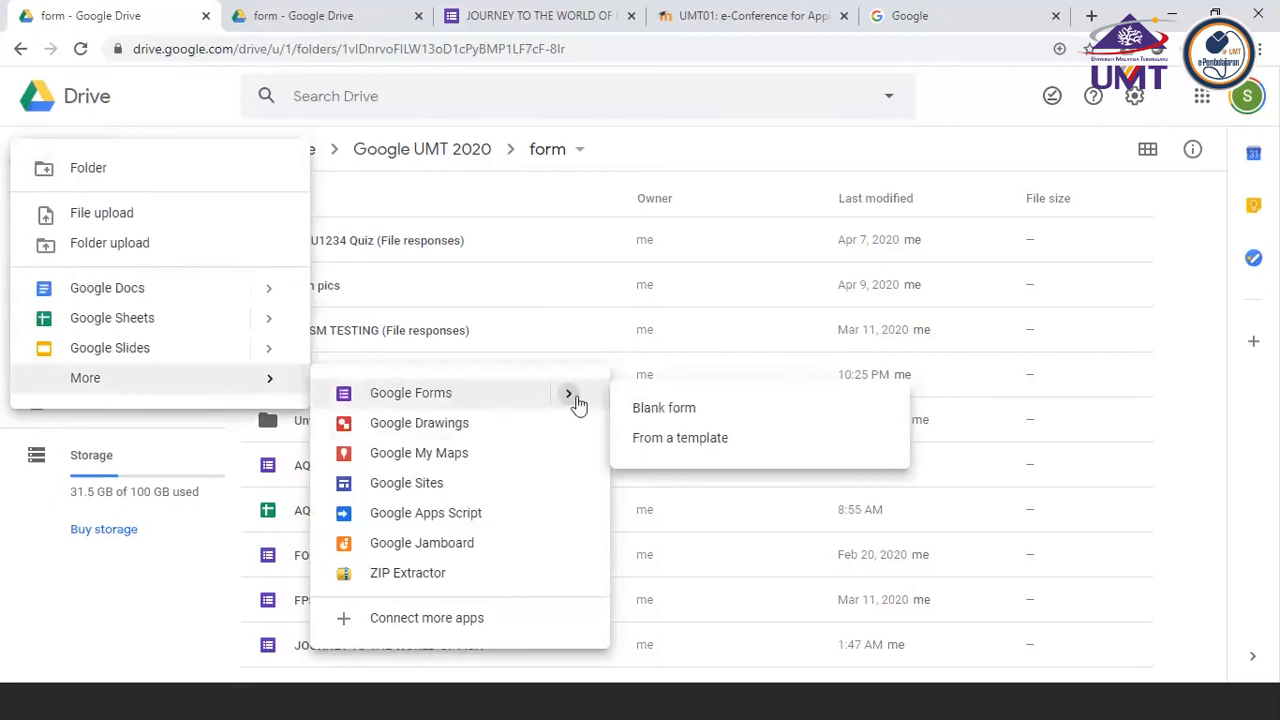
left_click(666, 408)
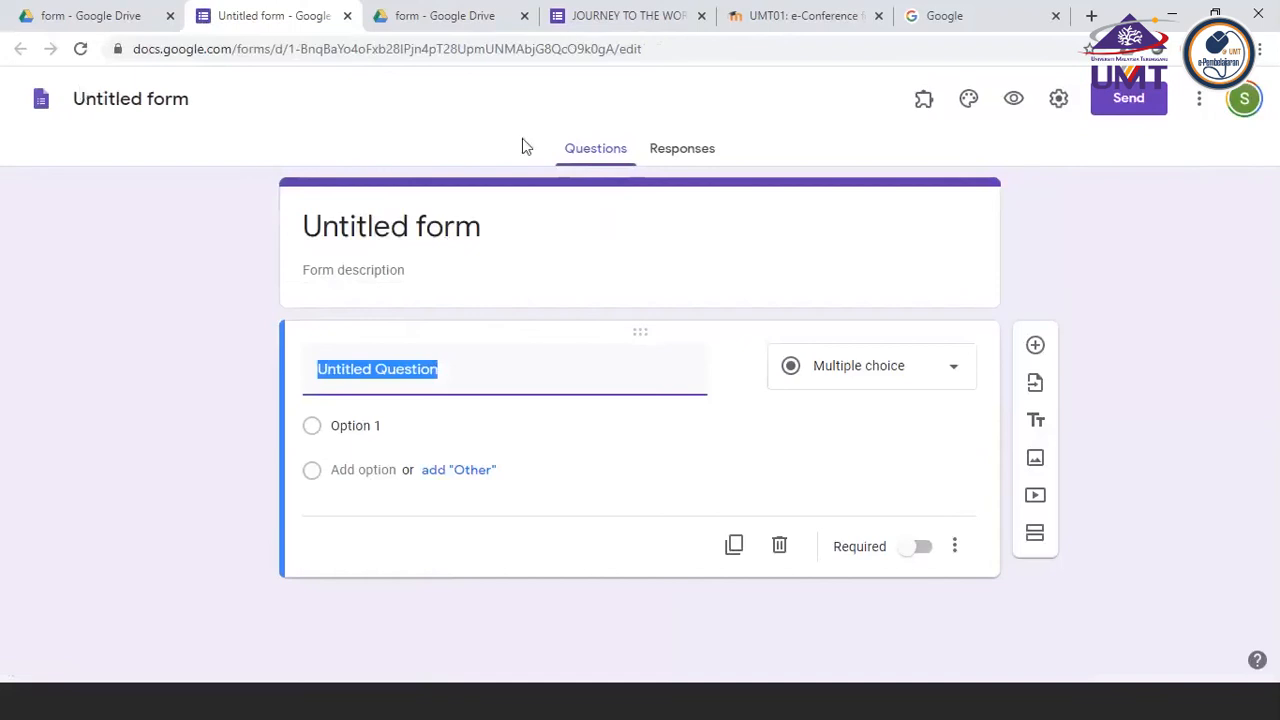
left_click(347, 17)
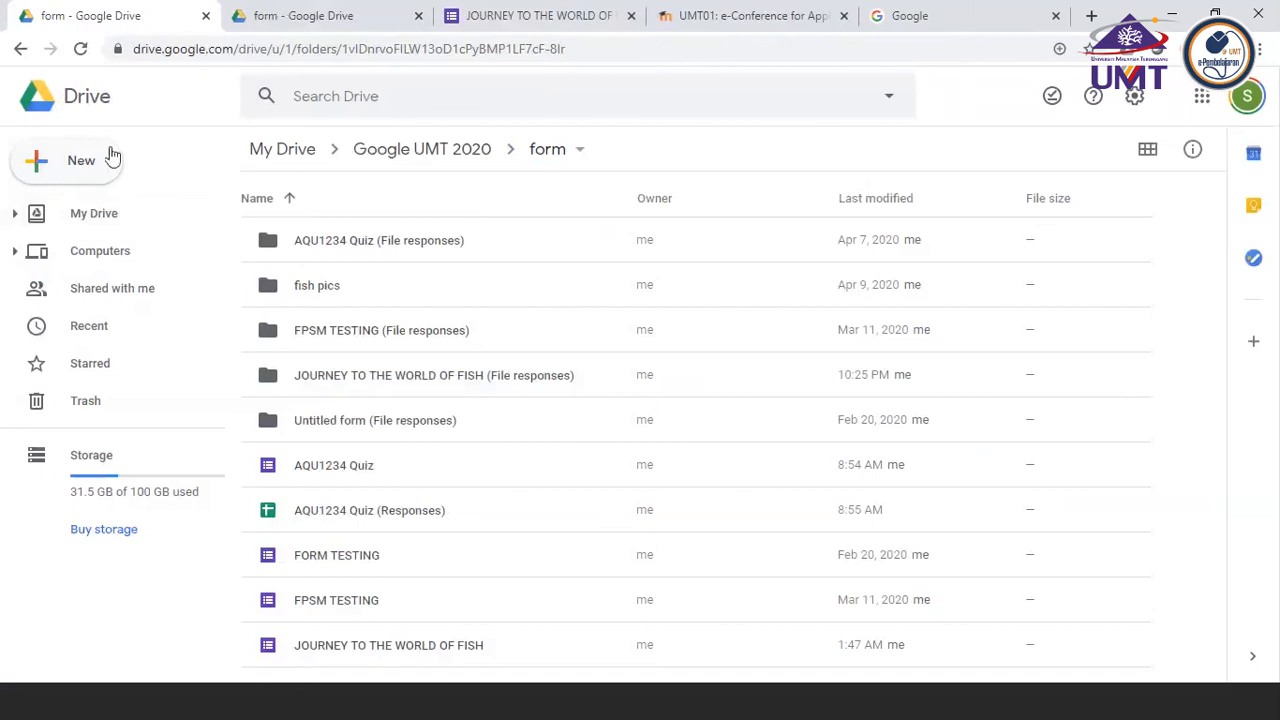
left_click(54, 160)
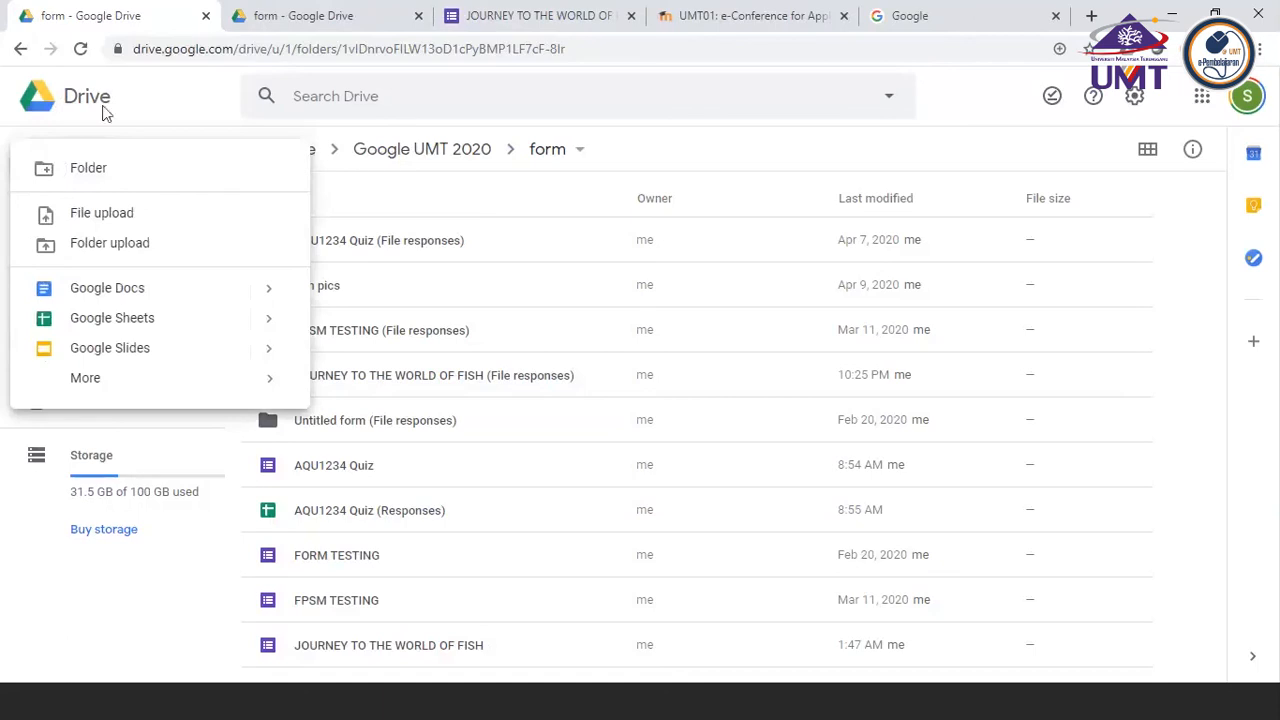
left_click(53, 558)
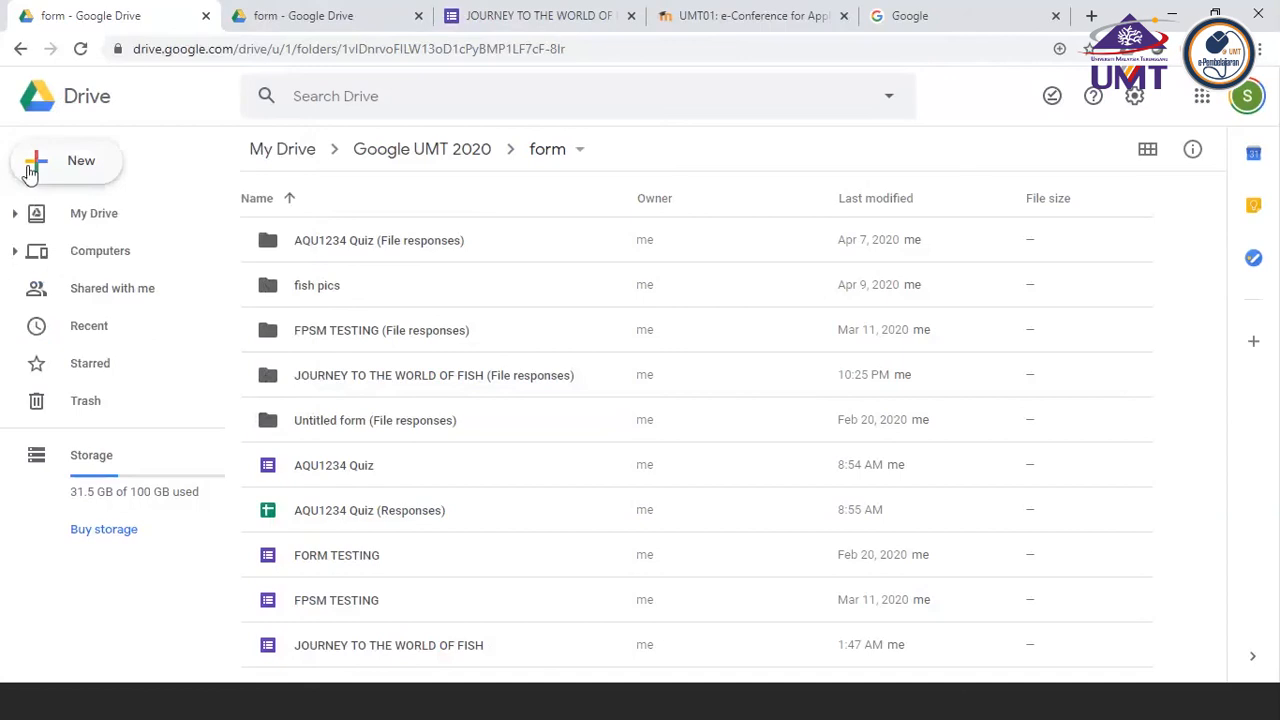
Create a new blank Google Forms file in the form folder
left_click(62, 172)
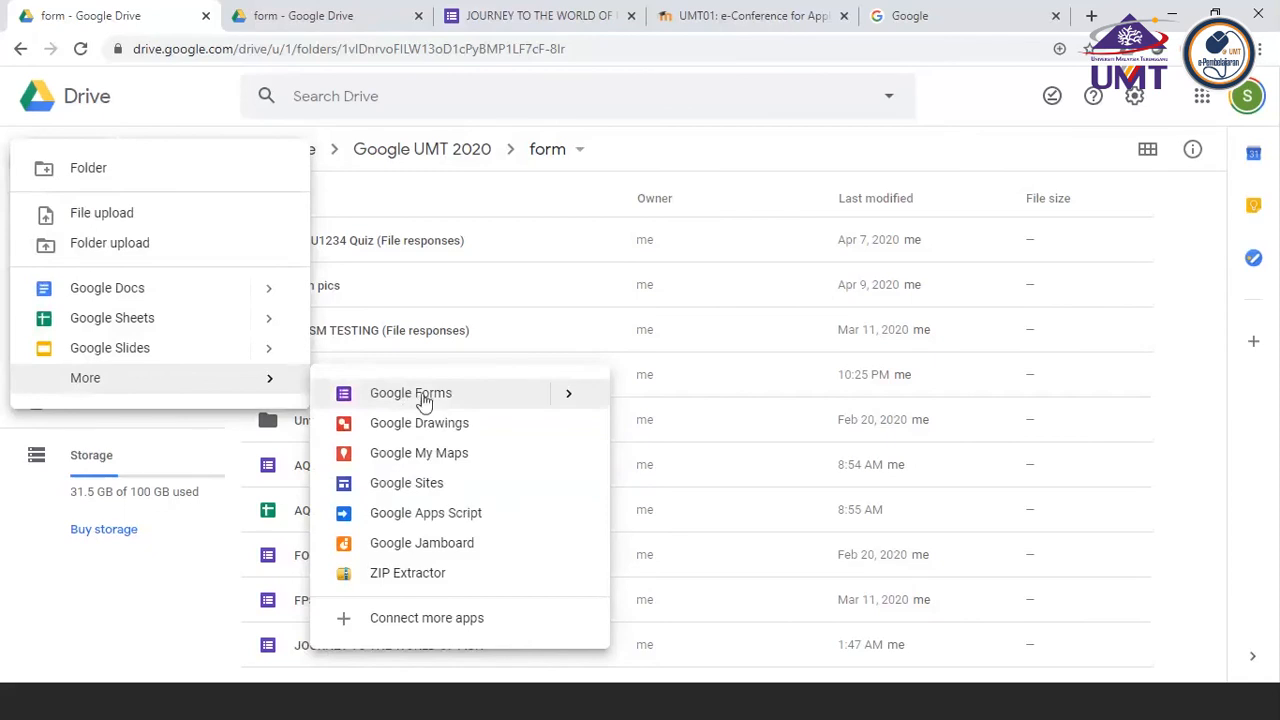
mouse_move(568, 402)
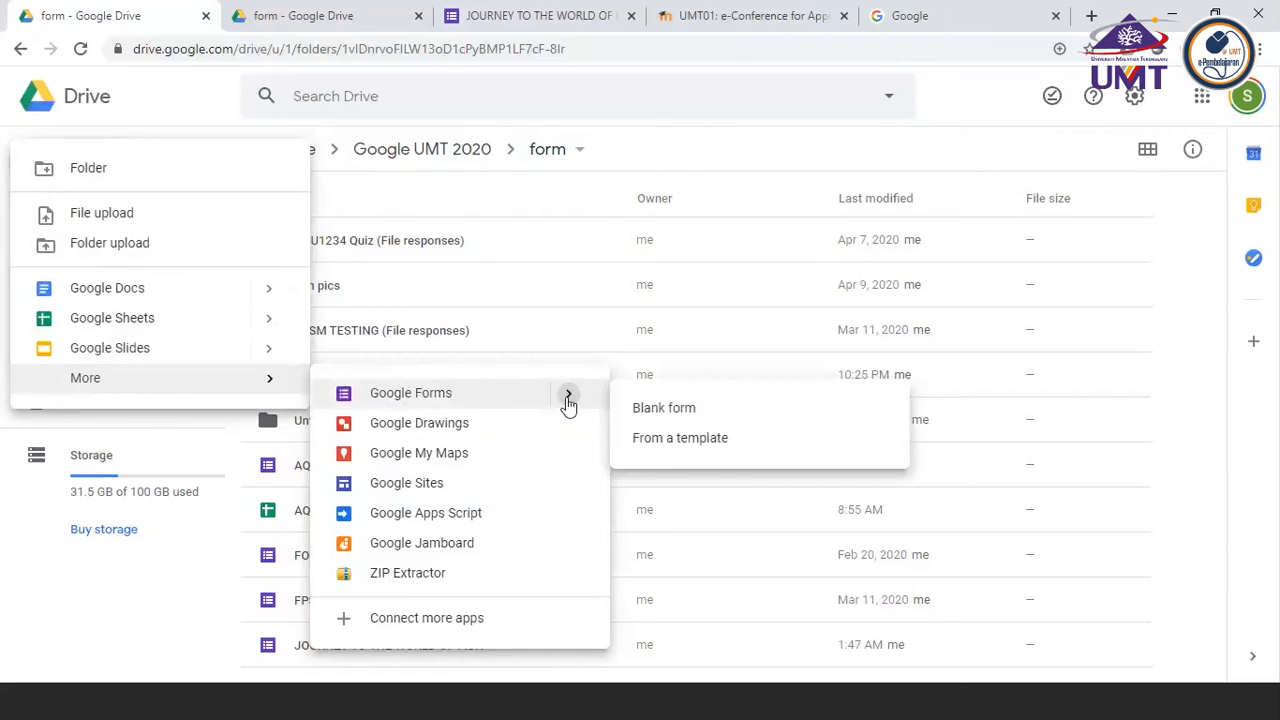
left_click(665, 410)
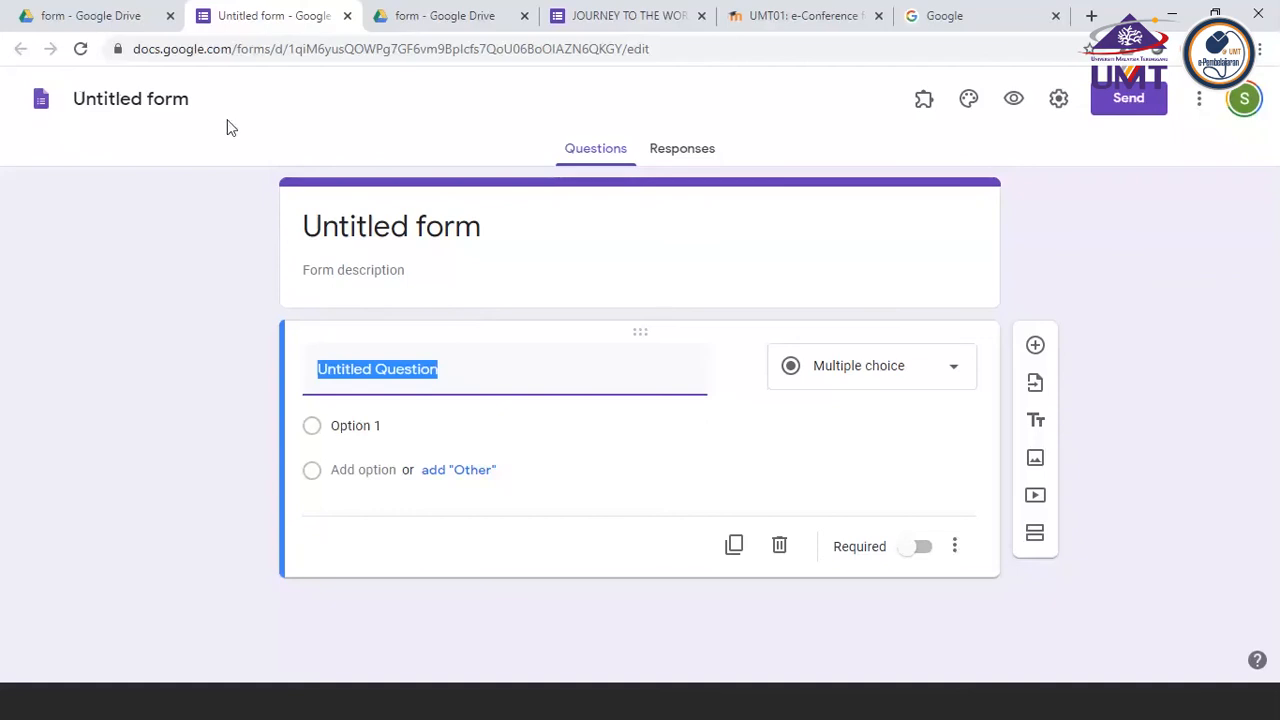
Rename the untitled form file as Kuiz 1
left_click(78, 99)
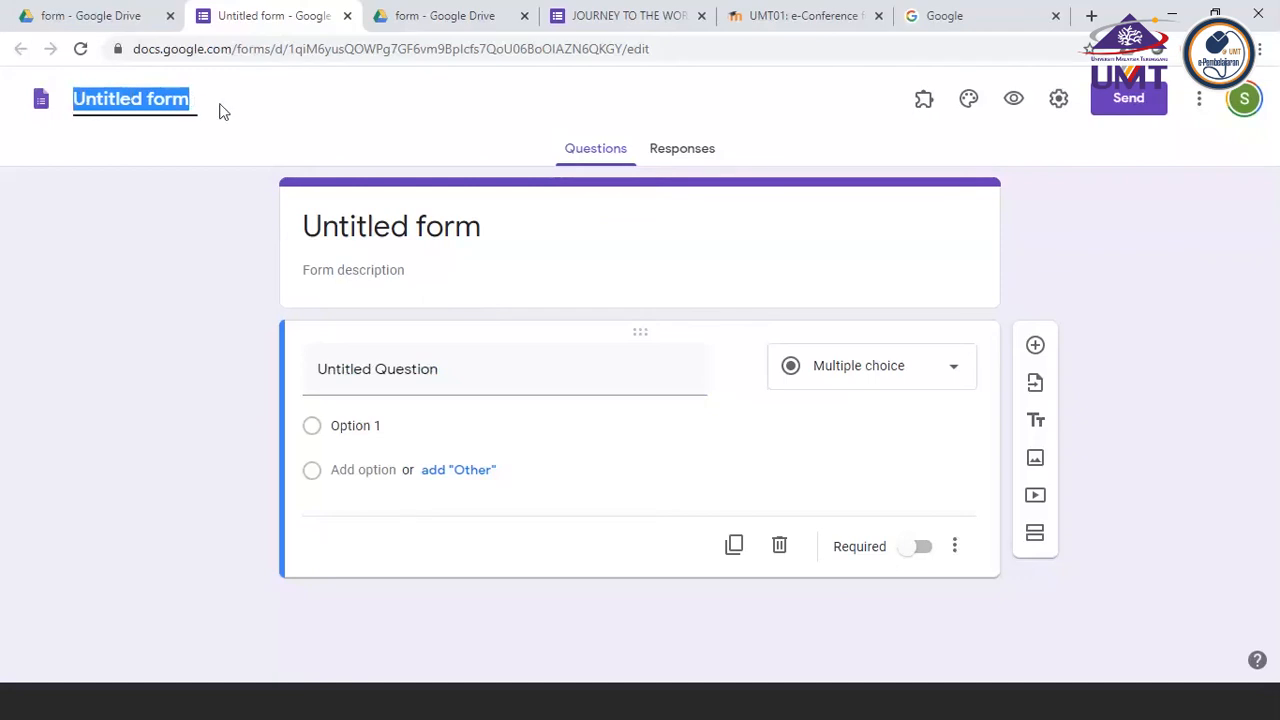
left_click(78, 98)
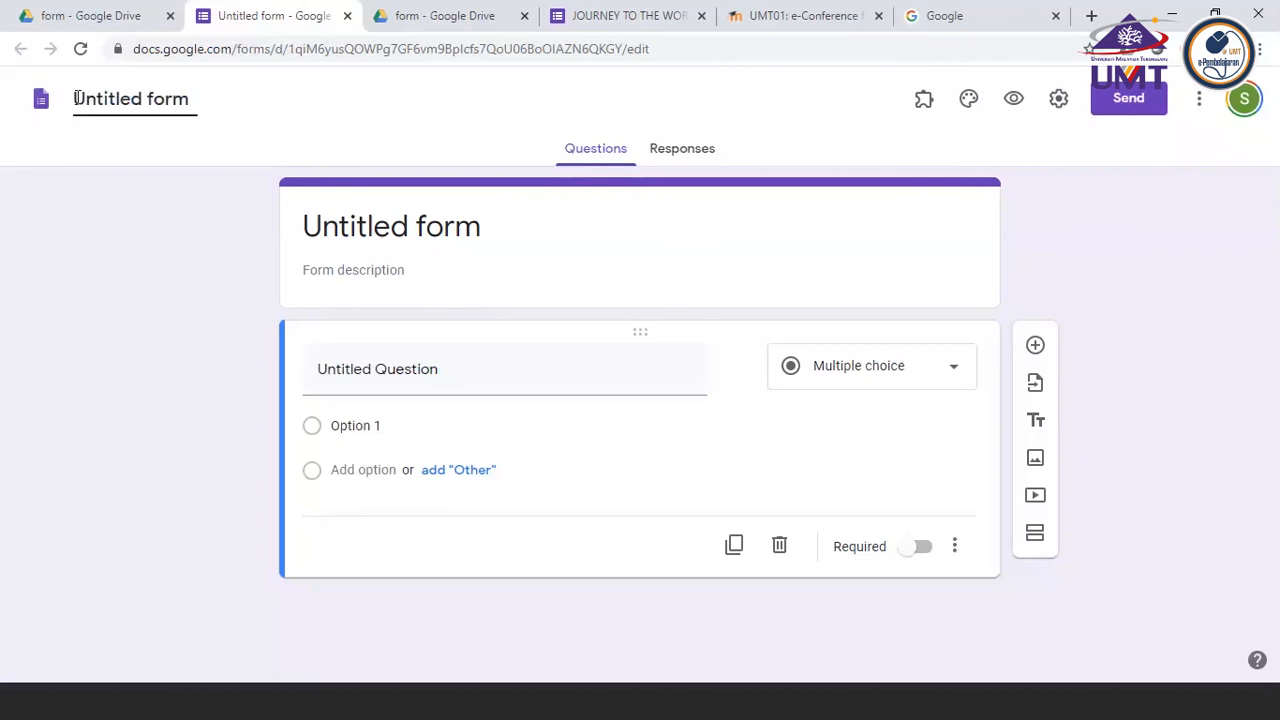
type("Qui")
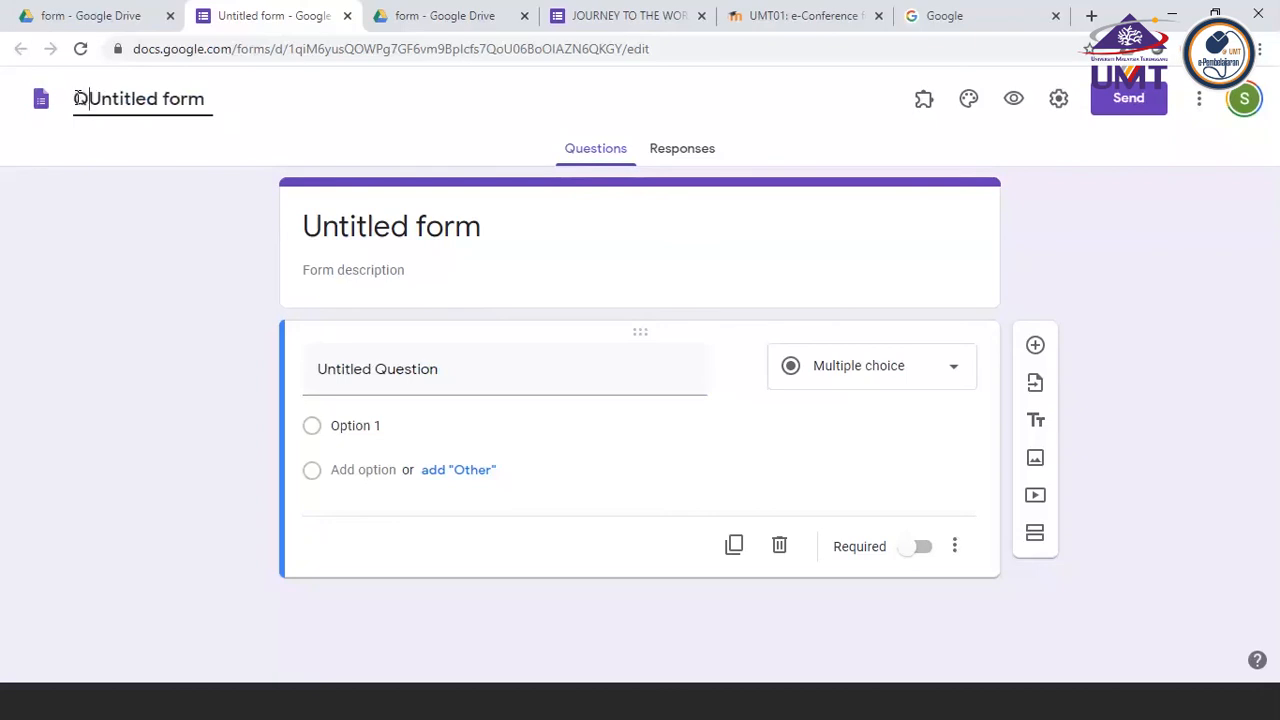
key("BackSpace")
key("BackSpace")
key("BackSpace")
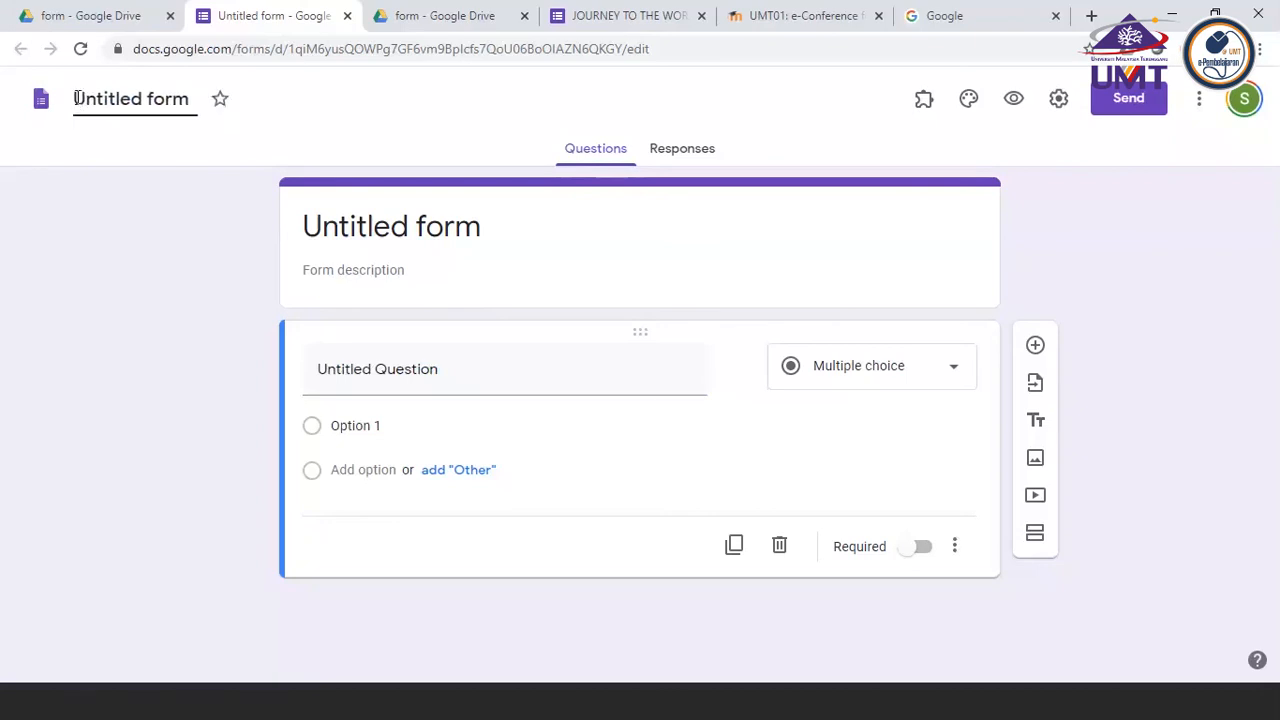
type("Kuiz 1")
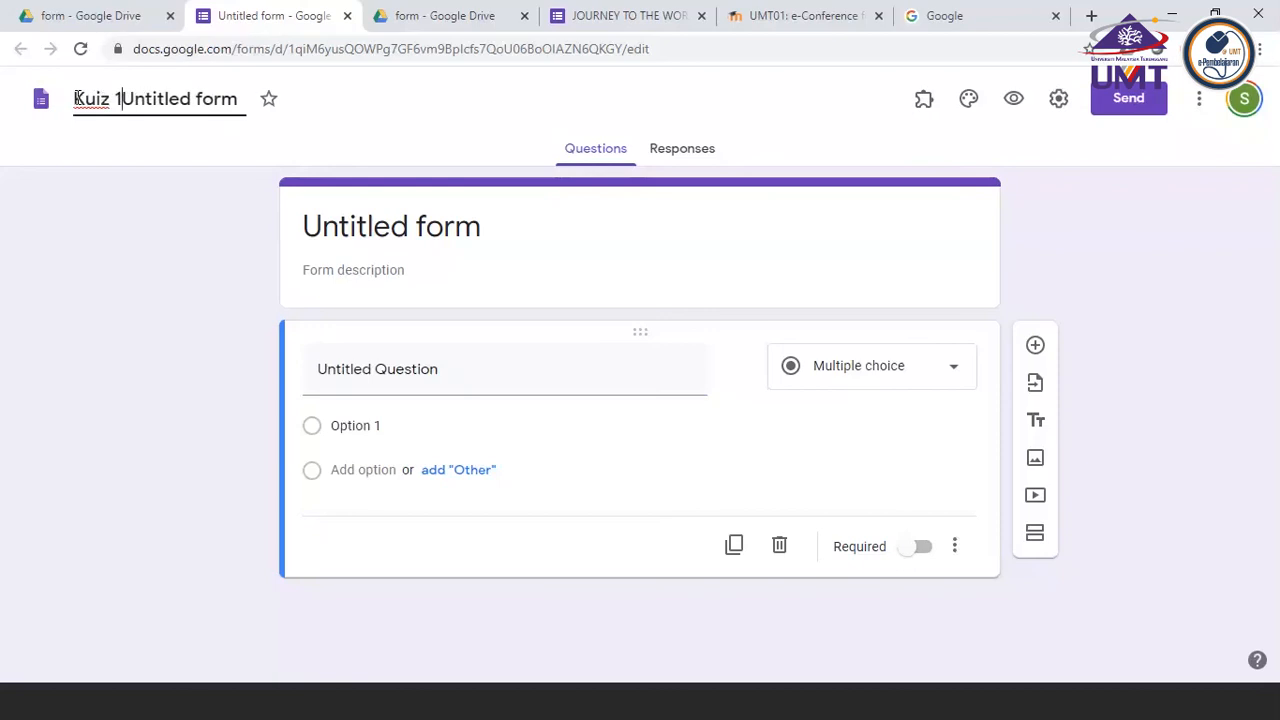
key("Delete")
key("Delete")
type("1")
key("Delete")
key("Delete")
key("Delete")
key("Delete")
key("Delete")
key("Delete")
key("Delete")
key("Delete")
key("Delete")
key("Delete")
key("Delete")
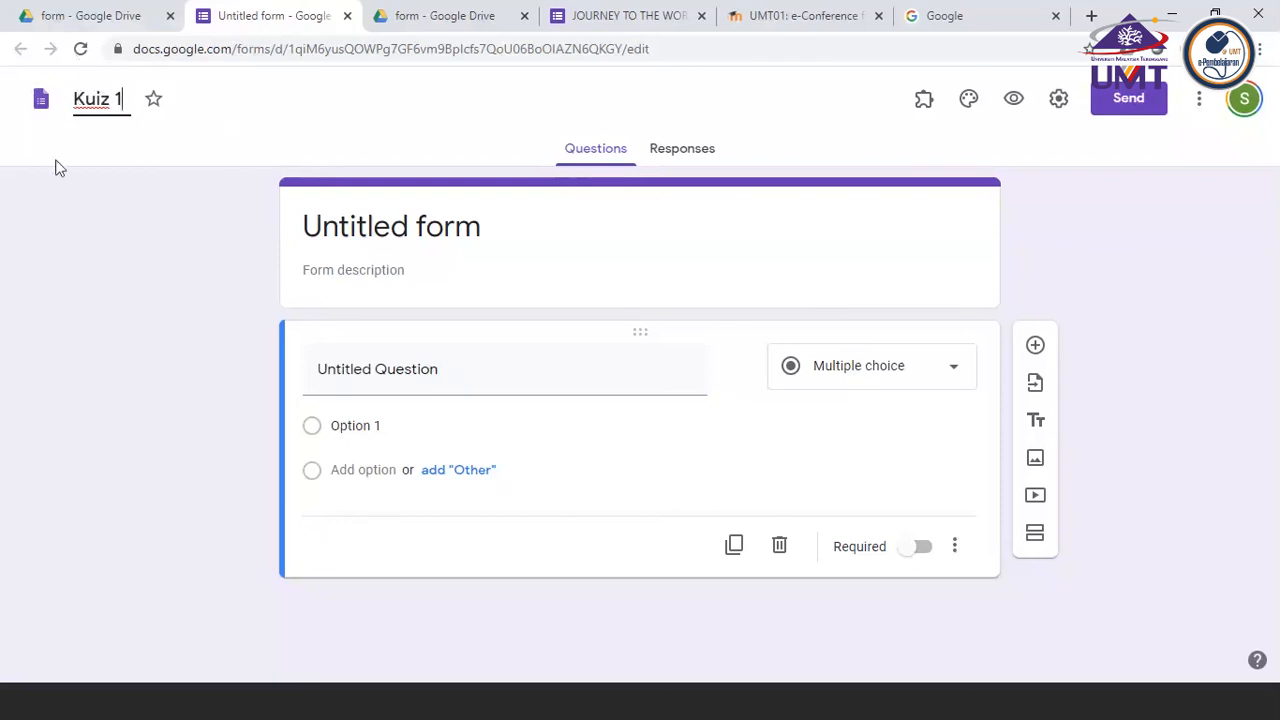
left_click(88, 221)
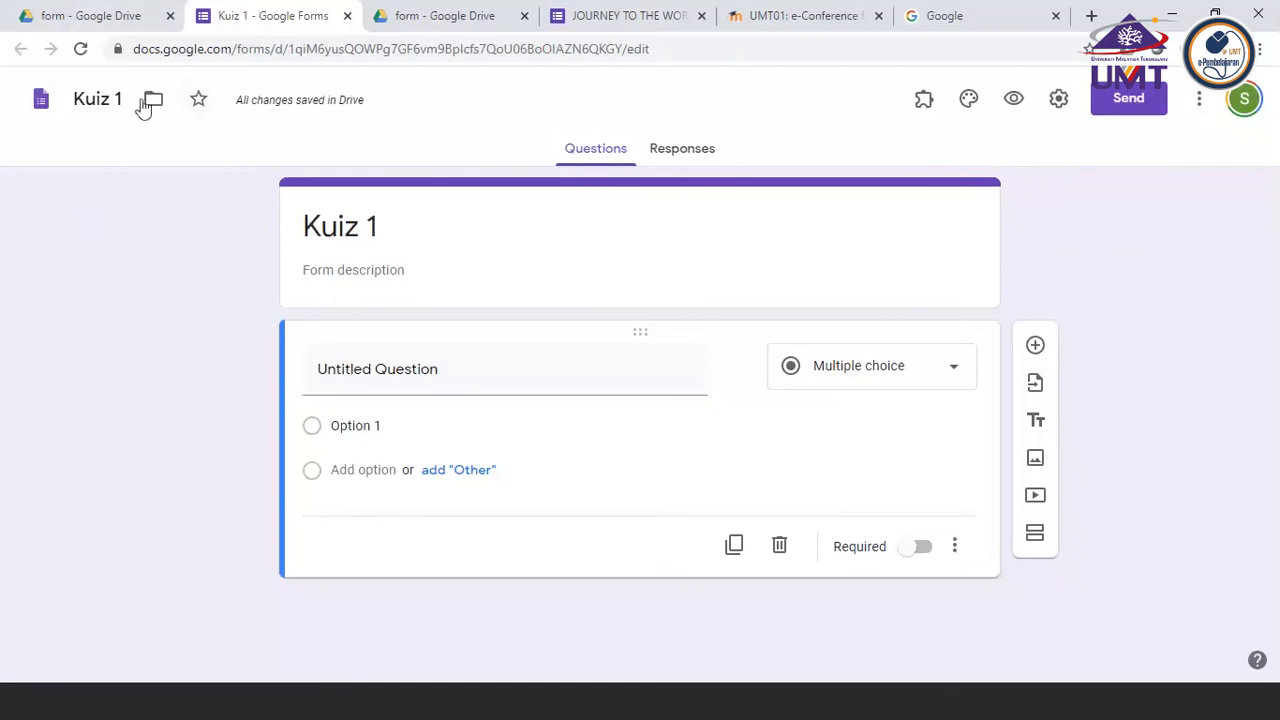
Rename the form file as Kuizzz 40
left_click(84, 97)
left_click(124, 99)
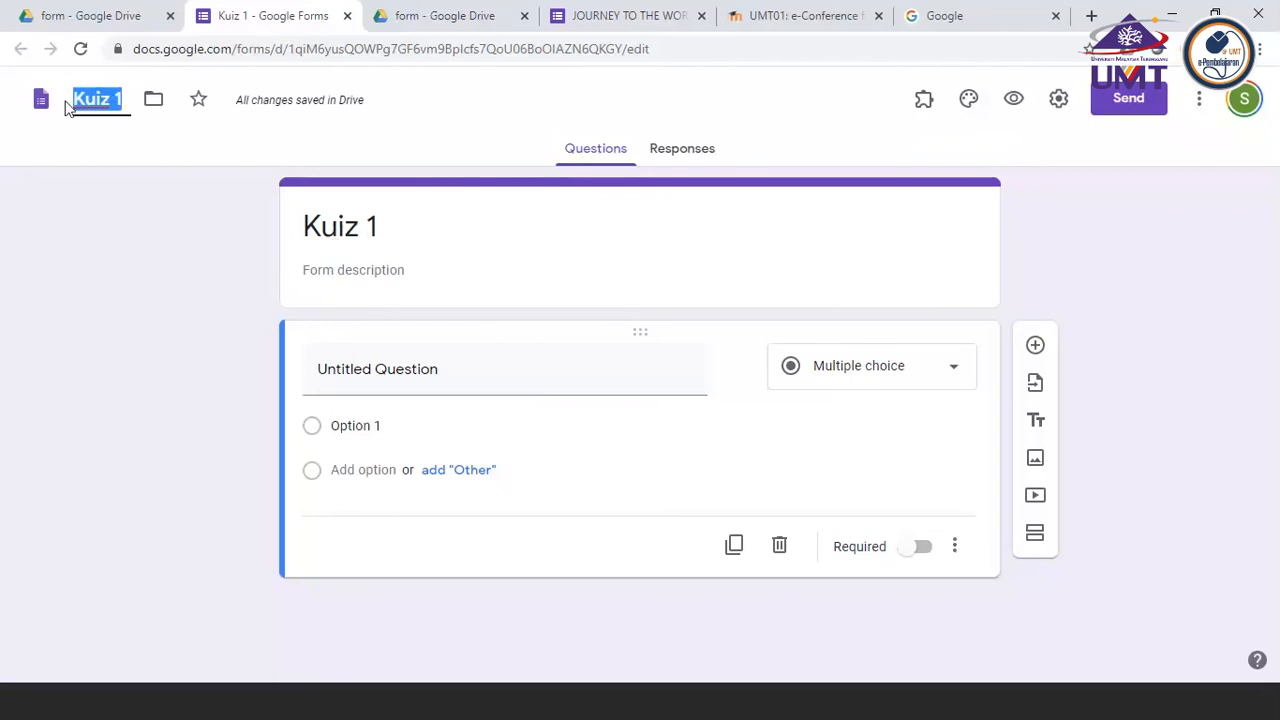
type("Kui")
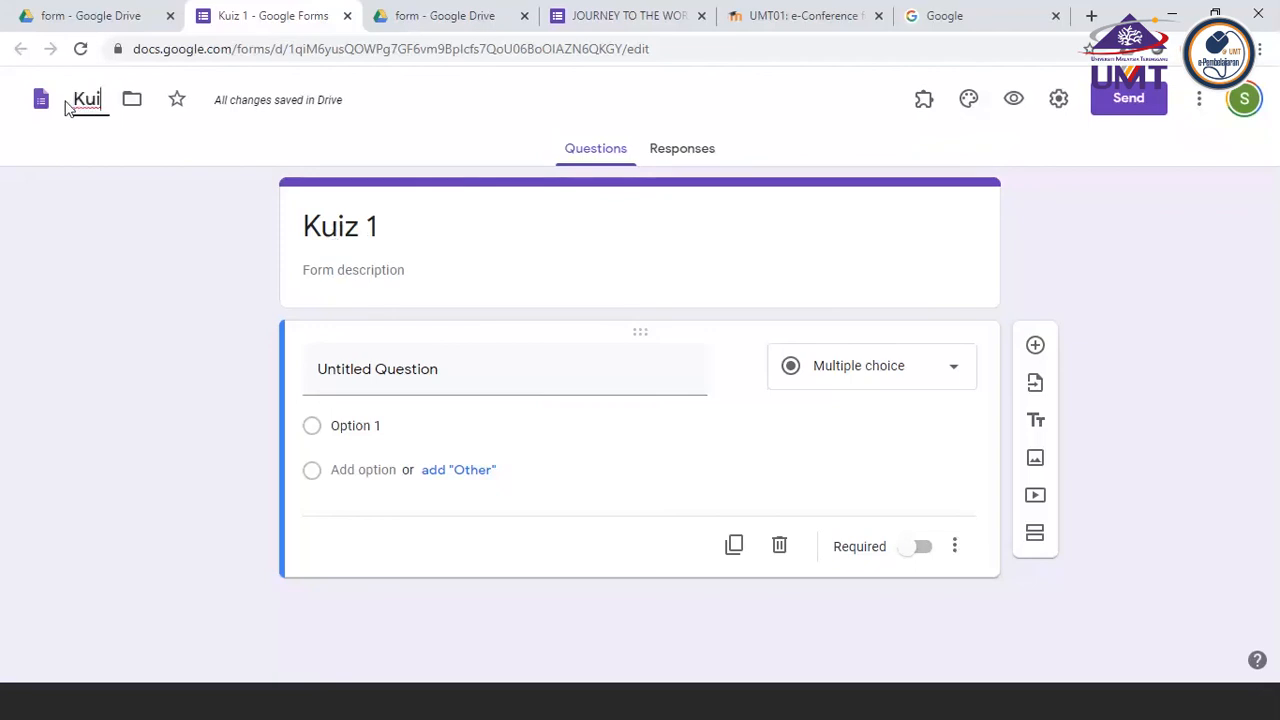
type("zzz")
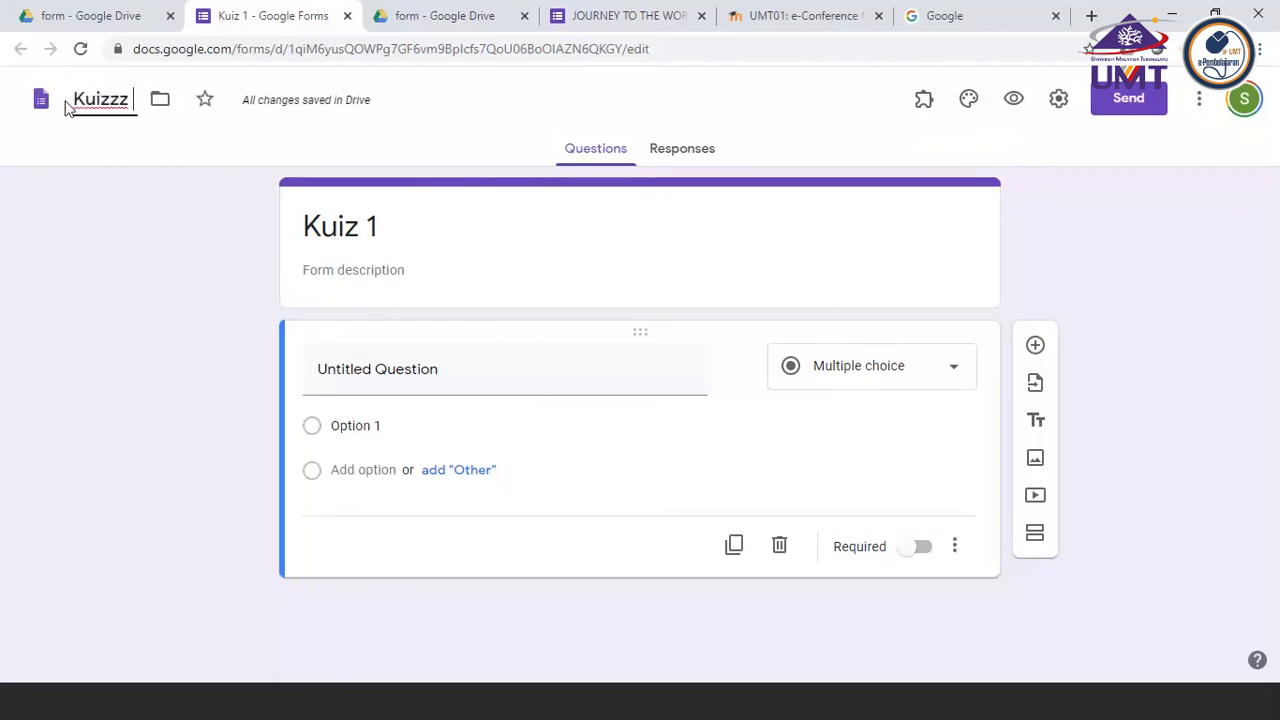
type(" 40")
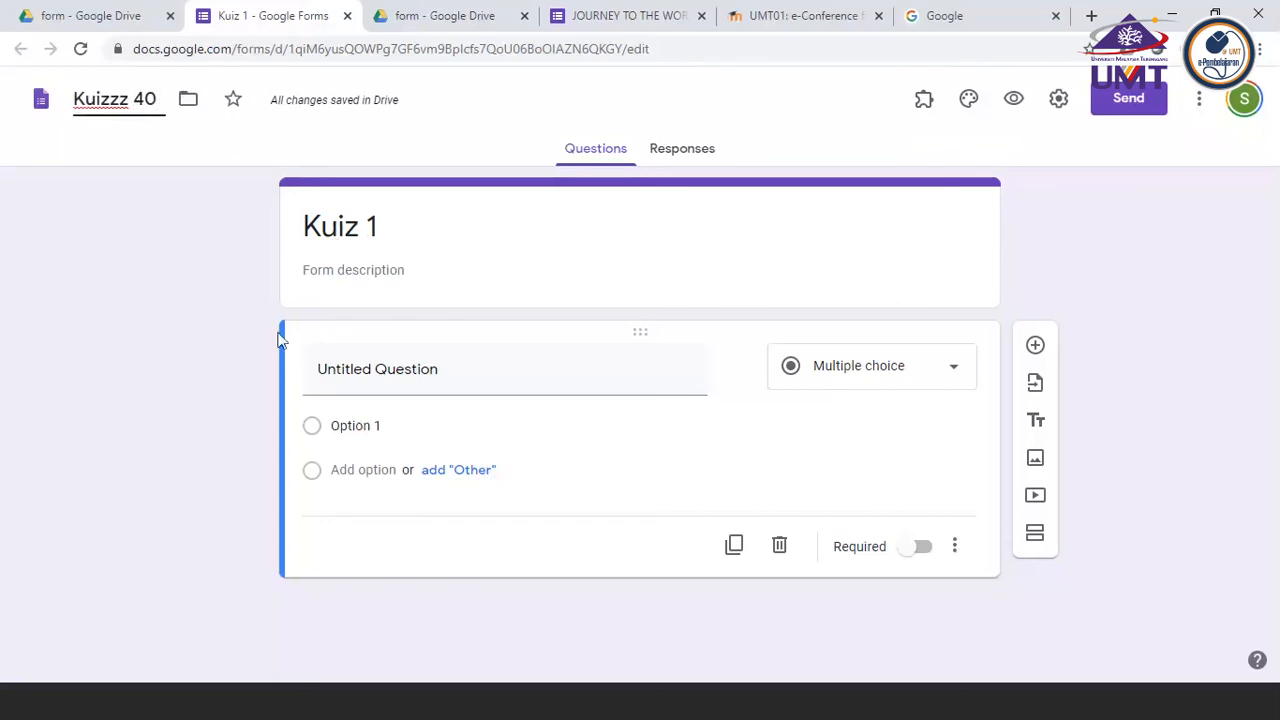
left_click(199, 260)
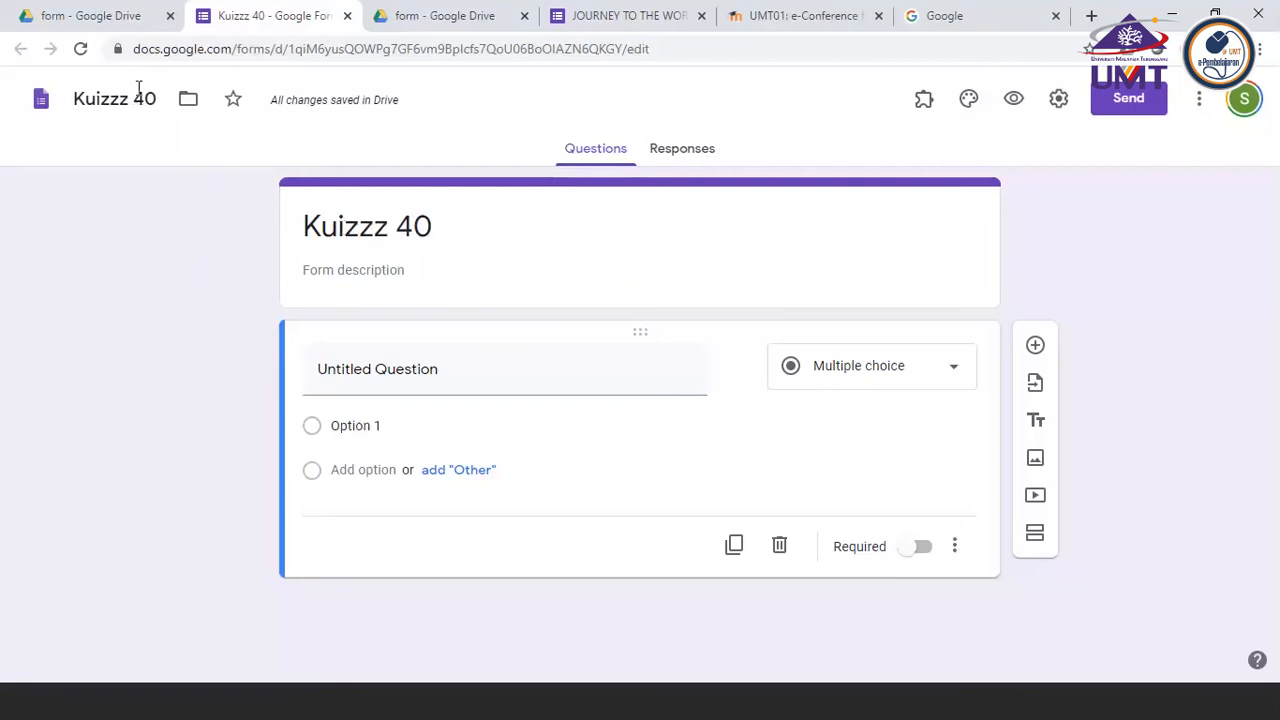
Rename the form file from the header title as Kuiz 1
left_click_drag(158, 99, 45, 100)
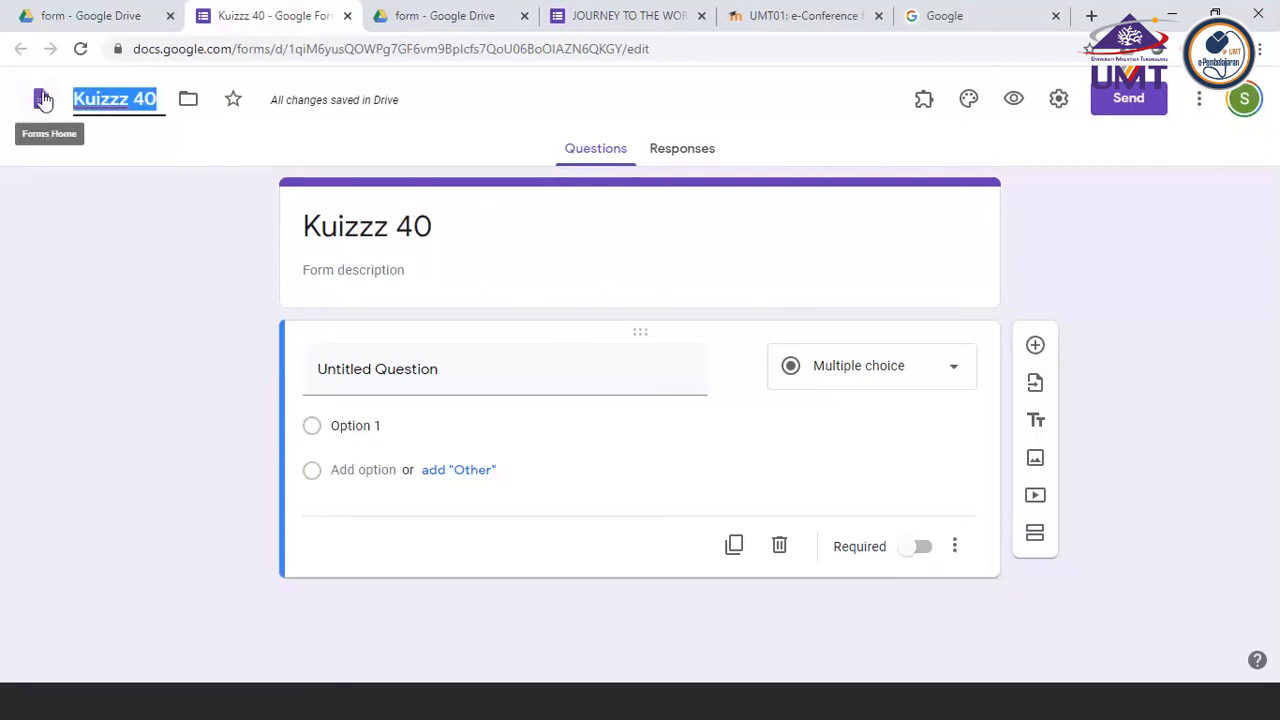
type("Kuiz 1")
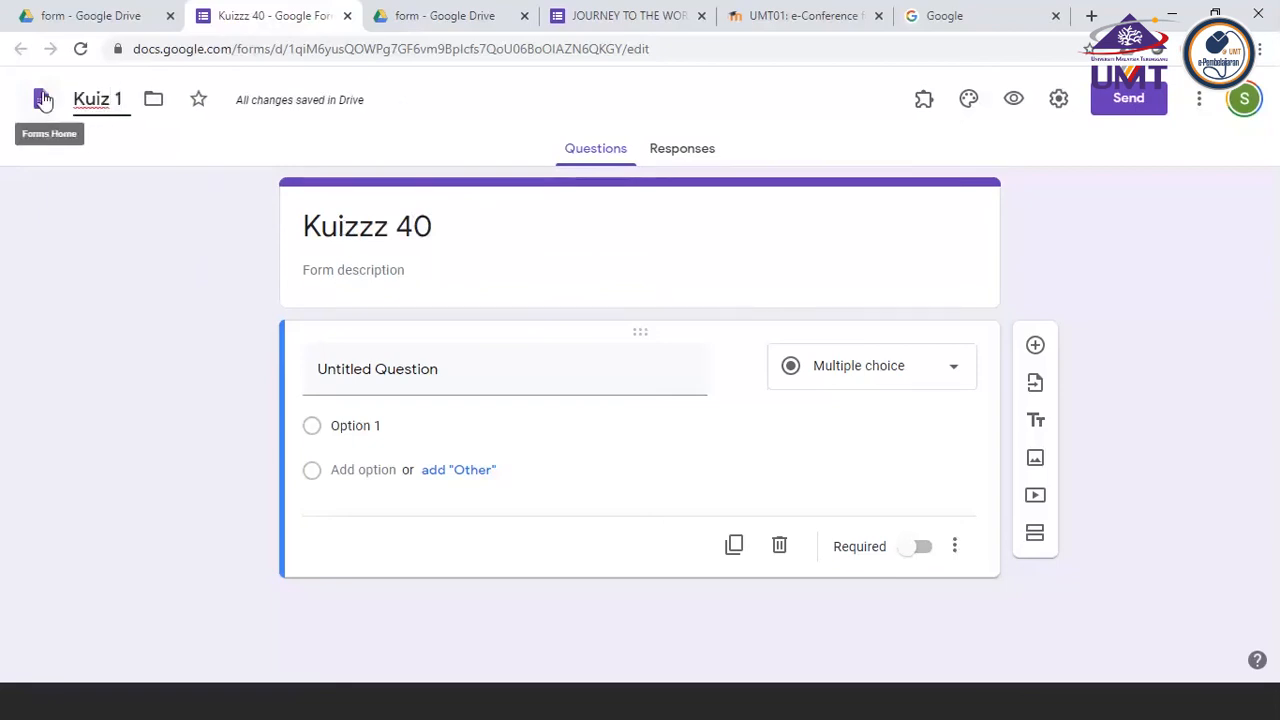
left_click(124, 267)
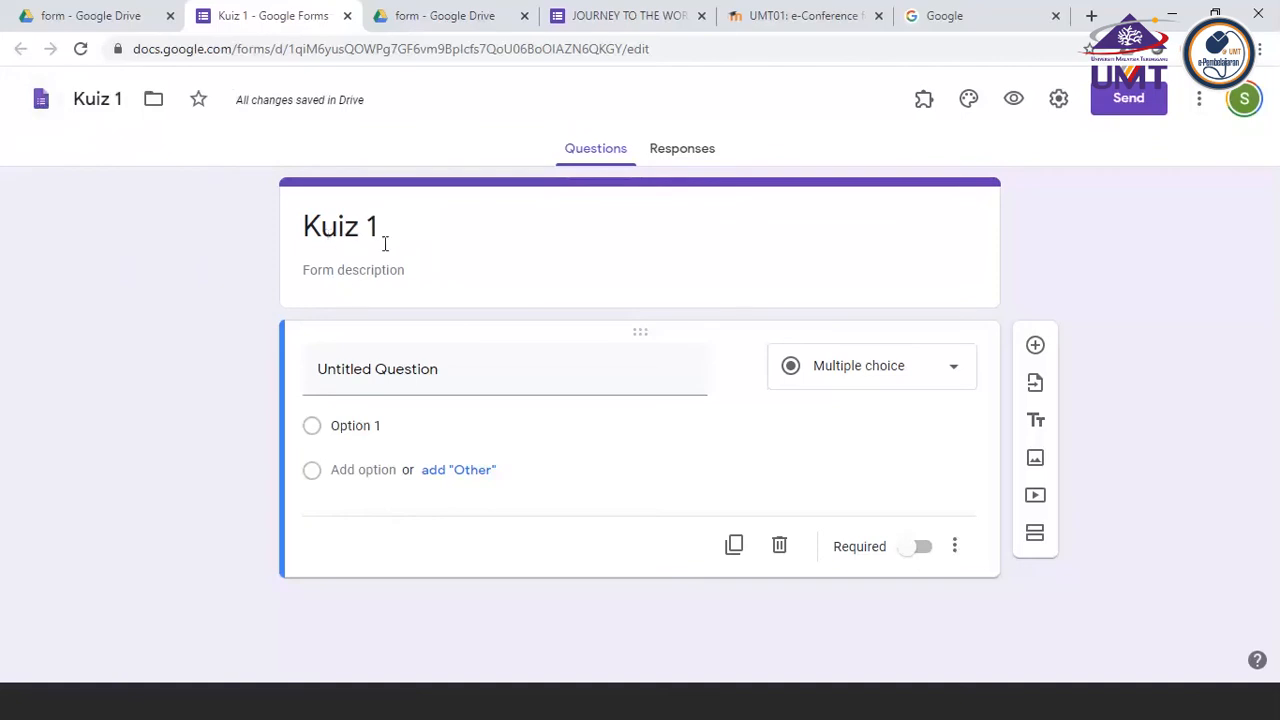
Switch to PowerPoint, colour the checklist items "Creating a new form" and "Naming the form" red, and return to the form
left_click(975, 101)
left_click(447, 709)
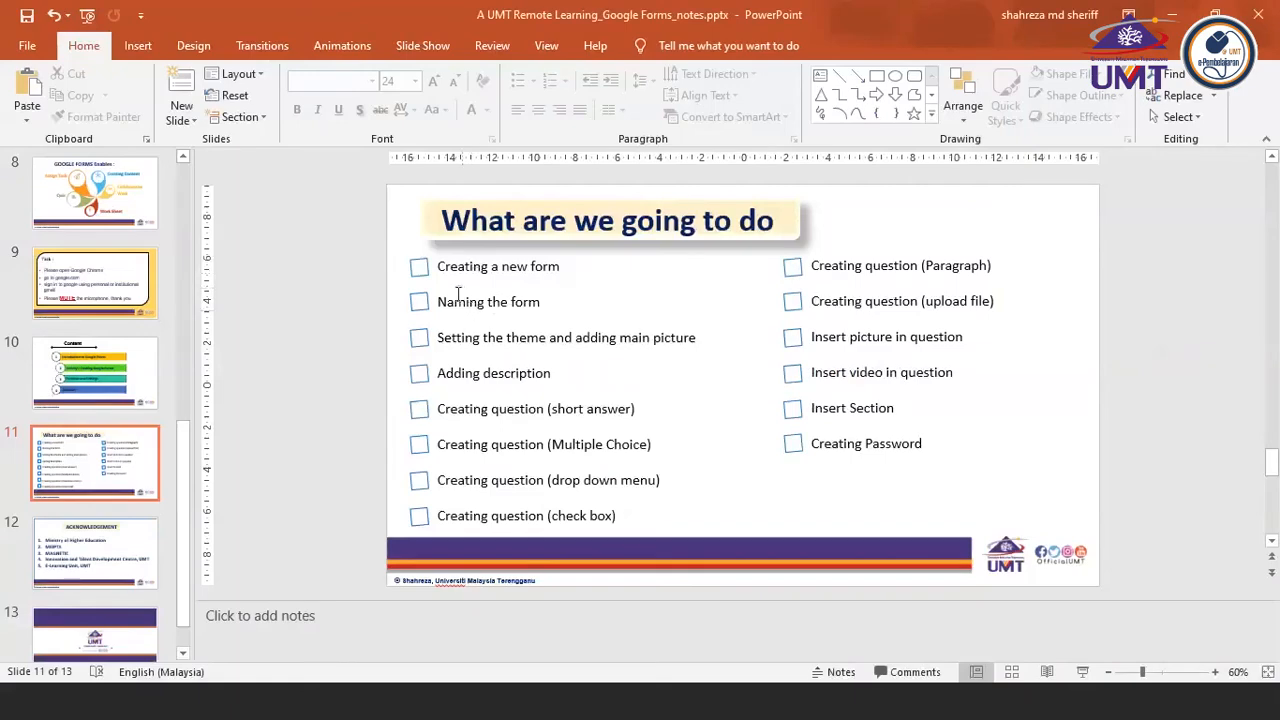
left_click(440, 266)
left_click_drag(440, 266, 572, 271)
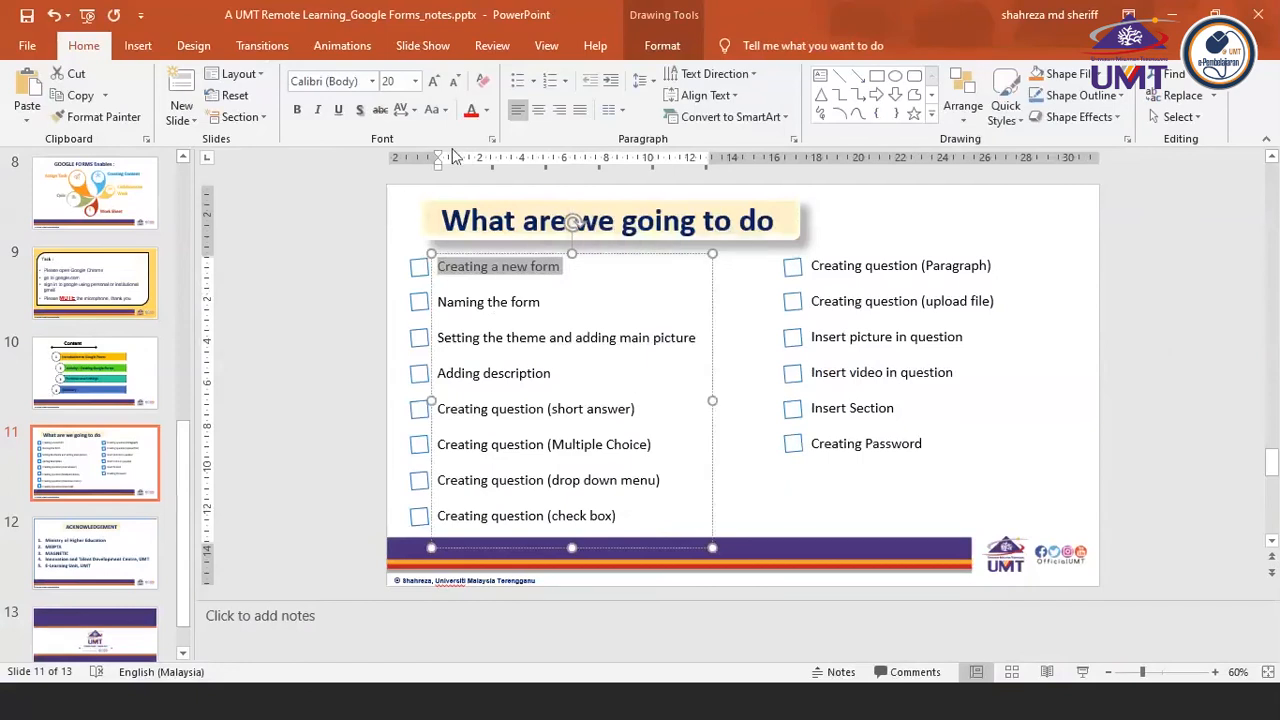
left_click(471, 110)
left_click(442, 303)
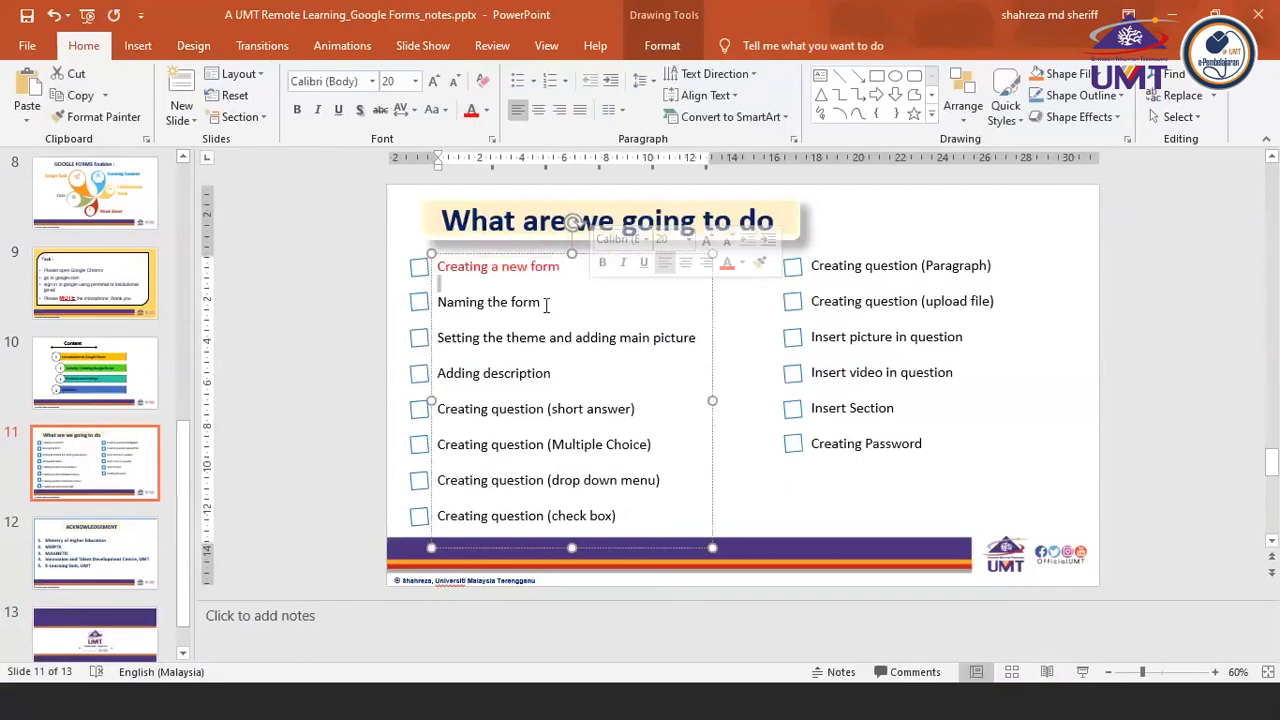
left_click_drag(546, 305, 437, 302)
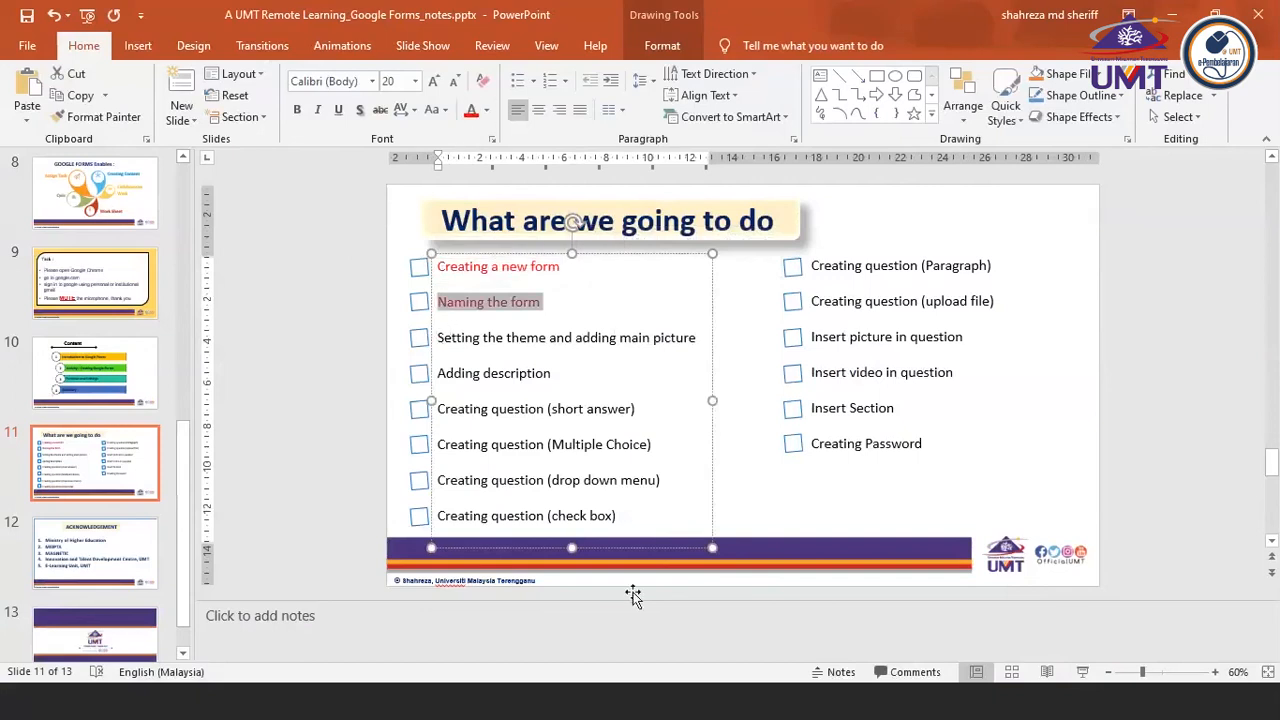
left_click(485, 712)
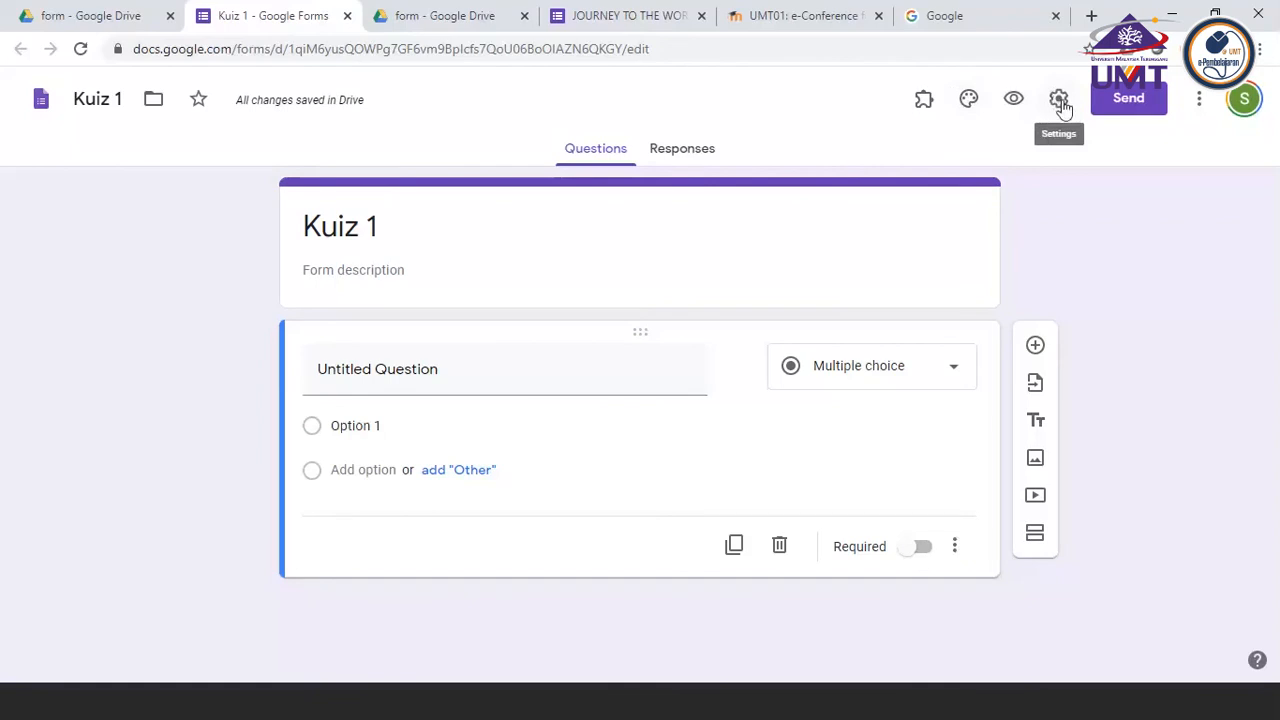
left_click(968, 100)
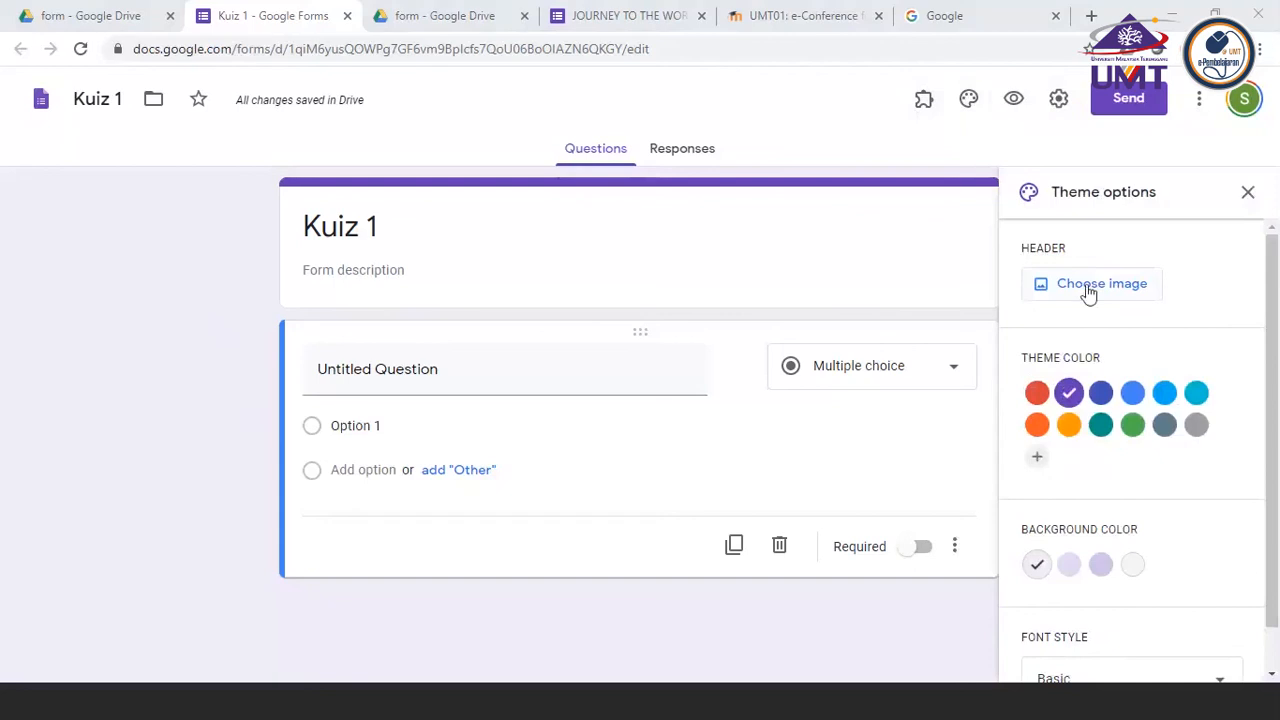
scroll(1088, 290, "down", 1)
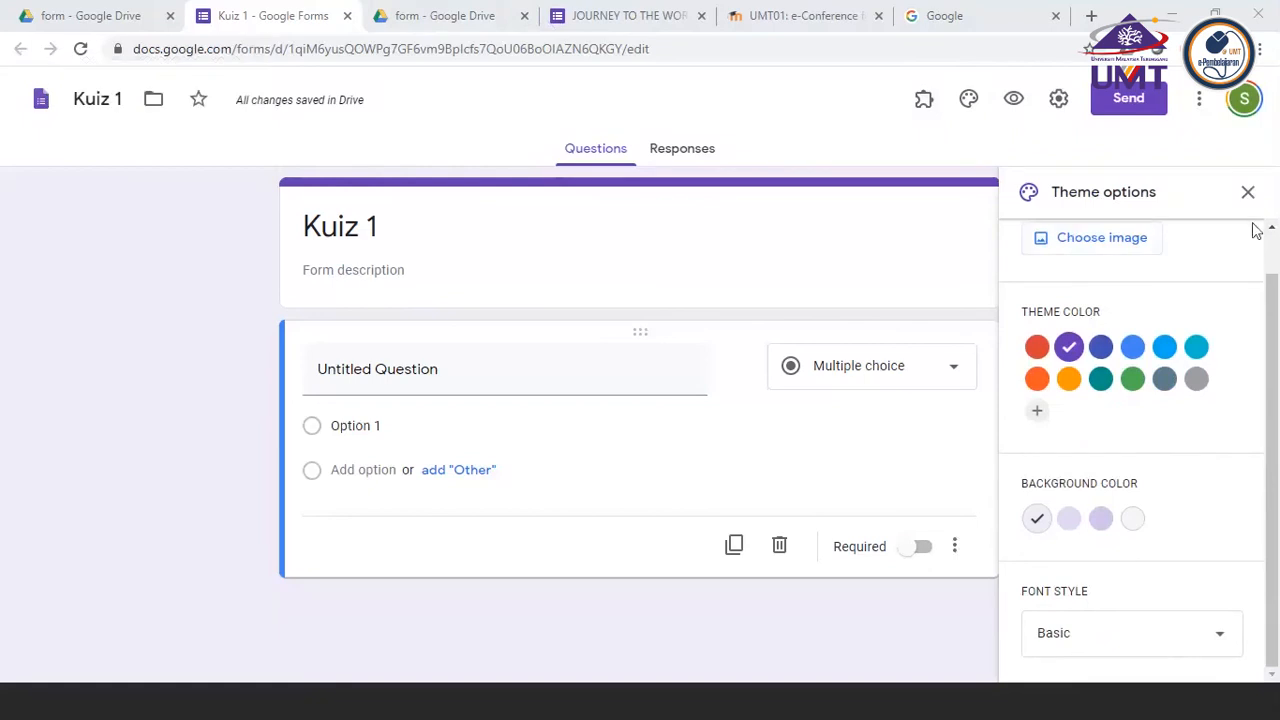
left_click(1247, 192)
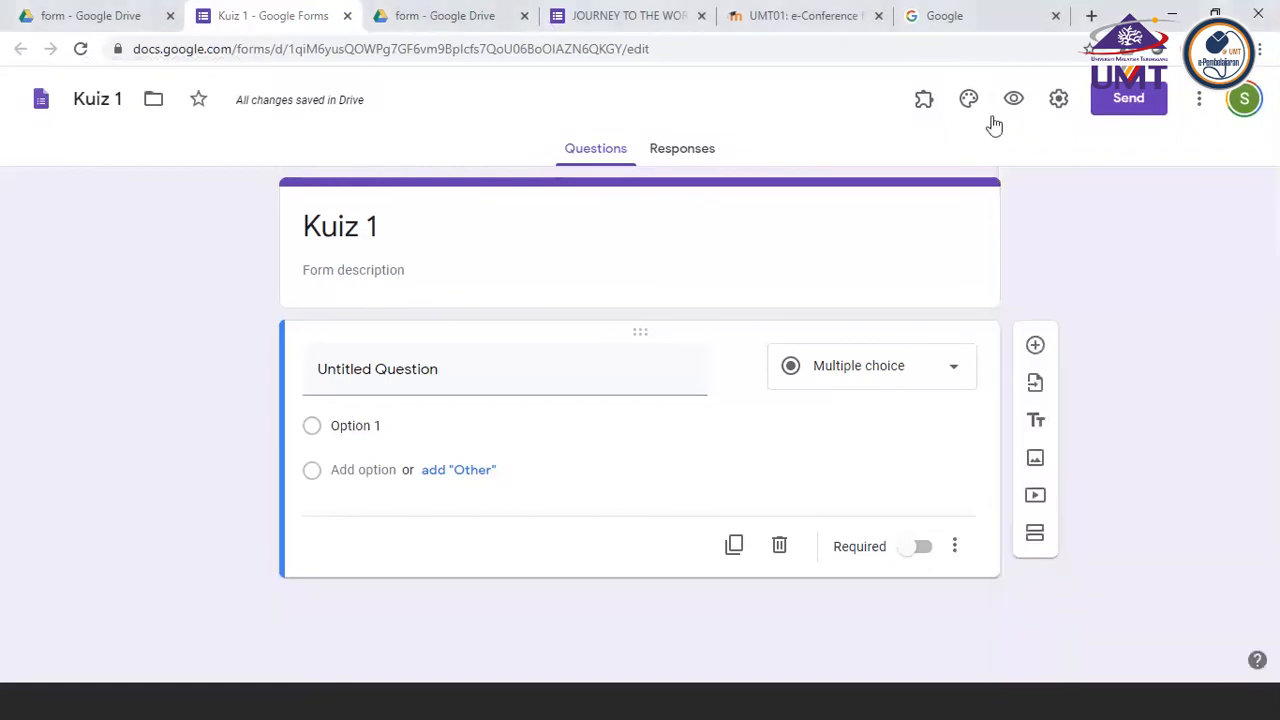
left_click(969, 104)
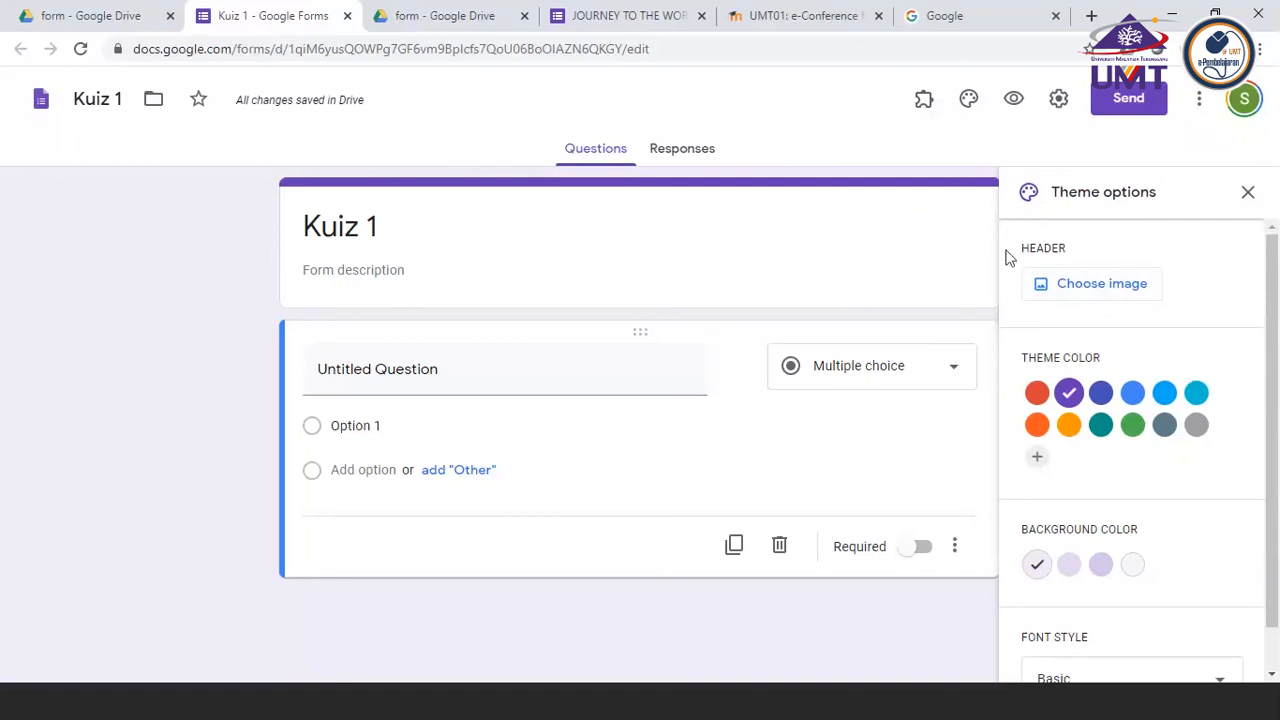
left_click(1088, 285)
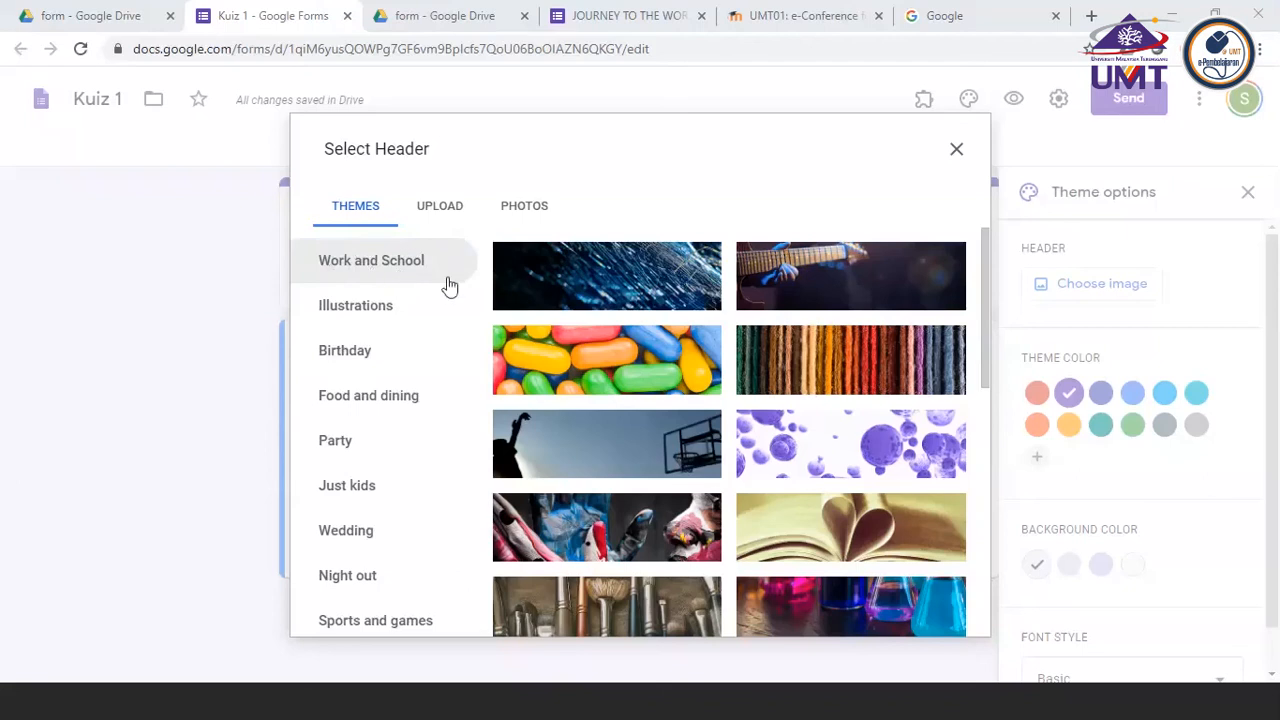
left_click(956, 152)
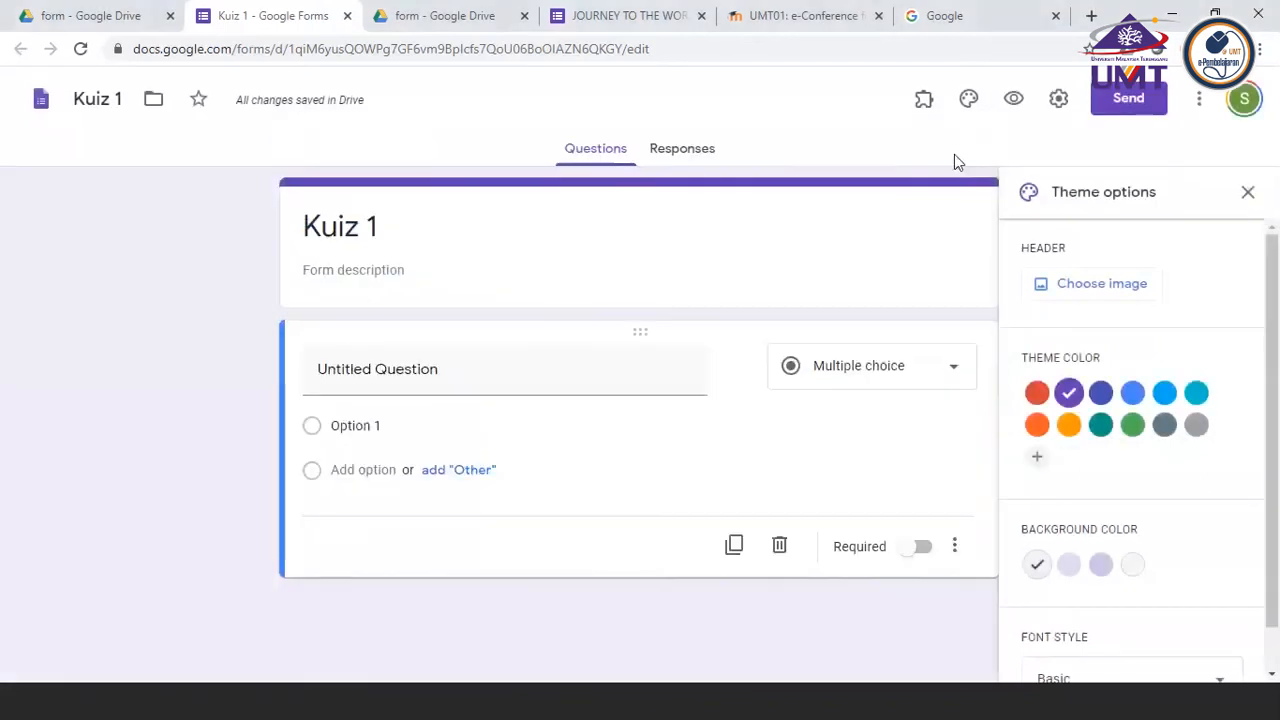
left_click(1249, 194)
Insert the coloured laboratory flasks picture from the Work and School themes as the form's header image
left_click(969, 100)
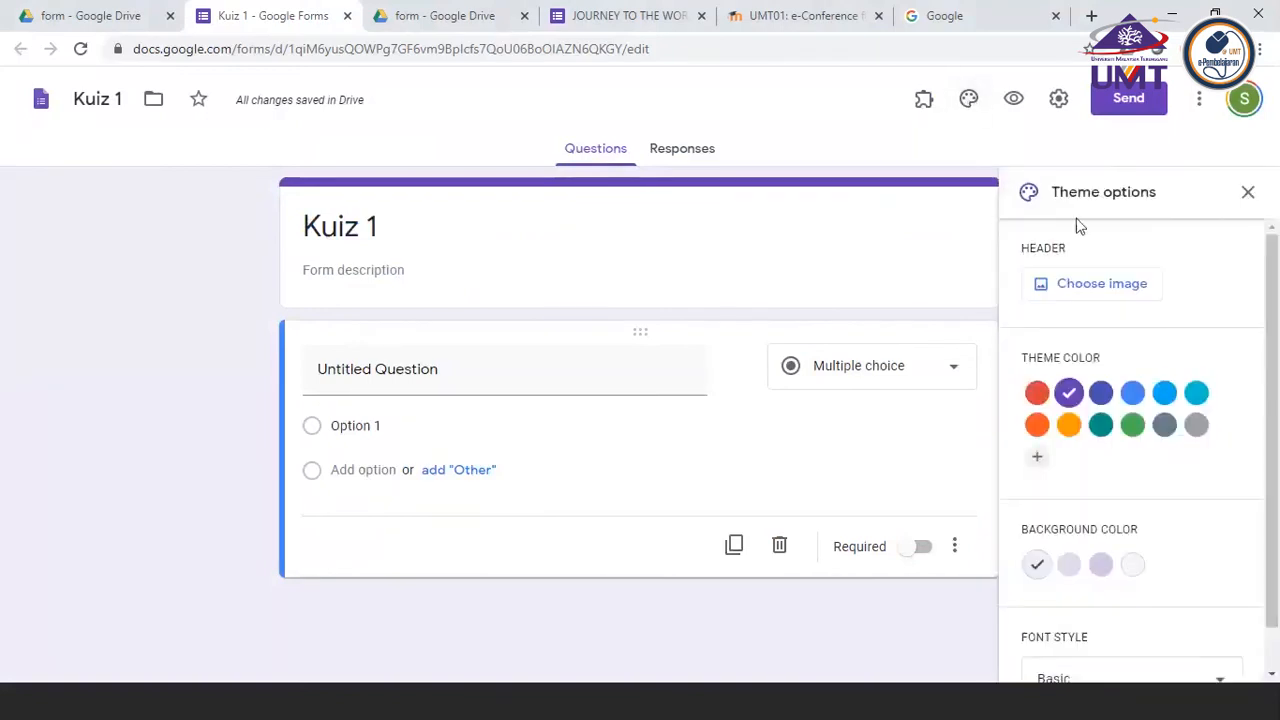
left_click(1085, 298)
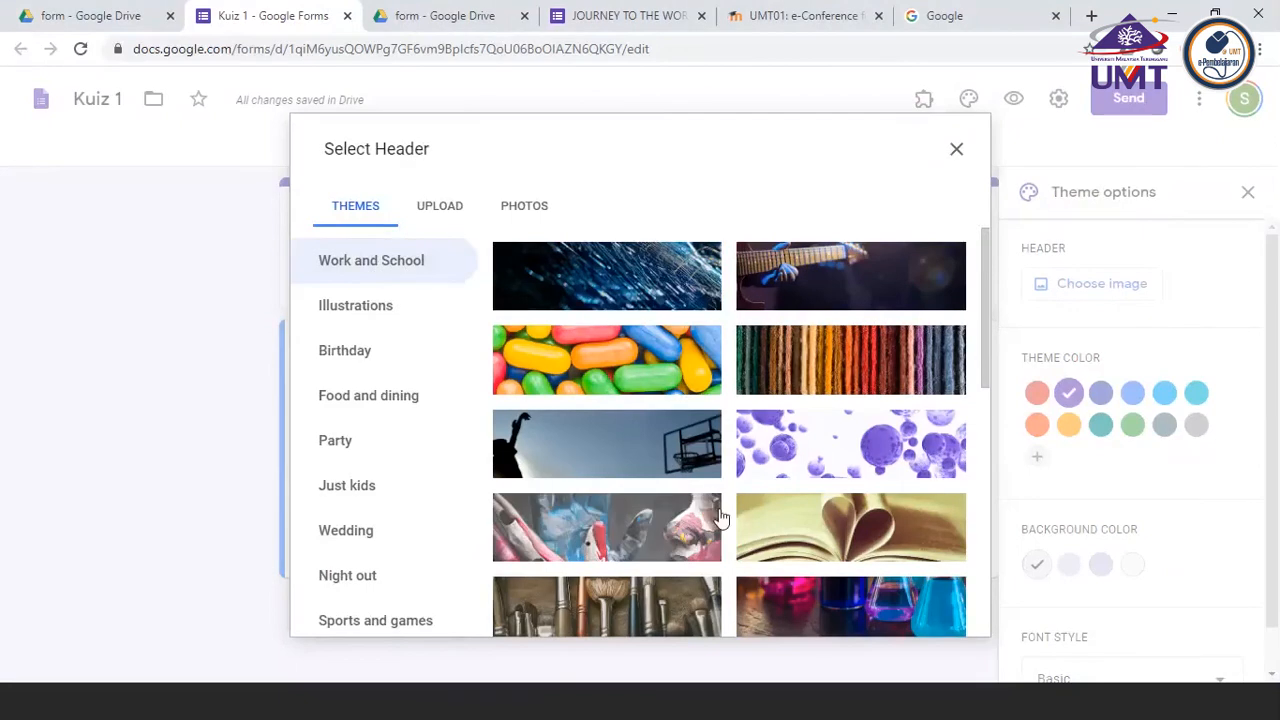
scroll(718, 517, "down", 2)
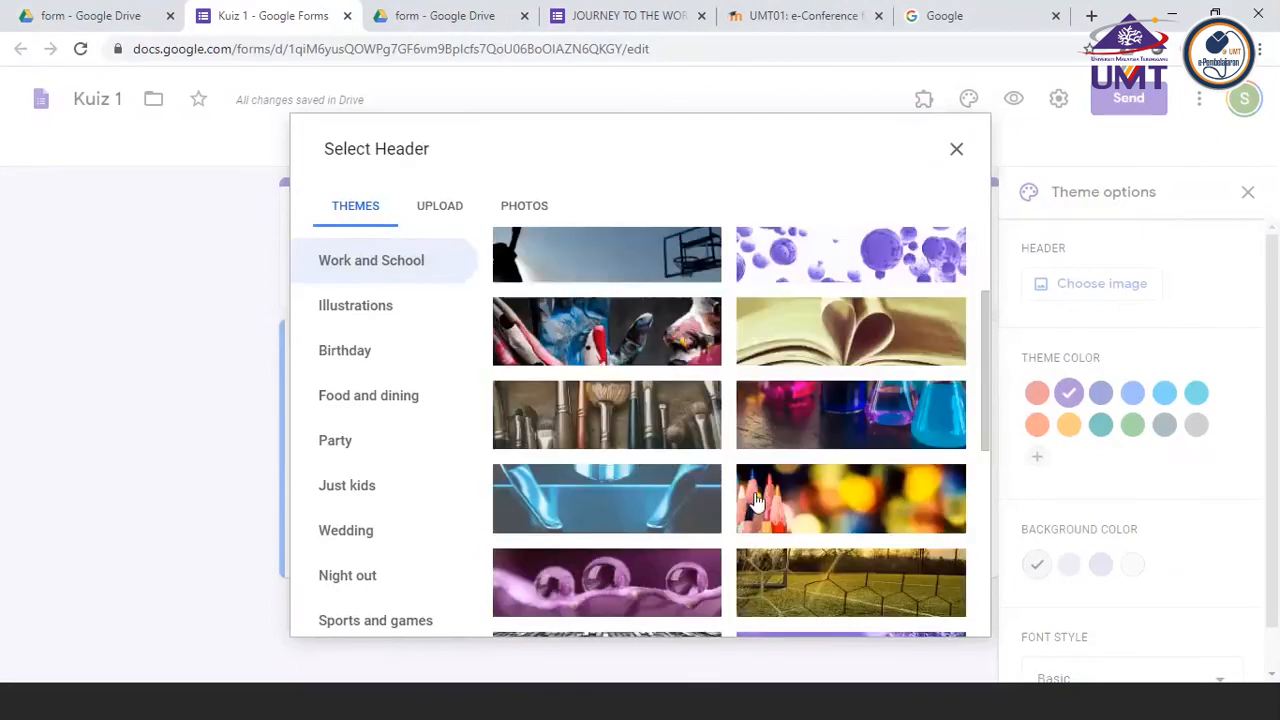
left_click(843, 426)
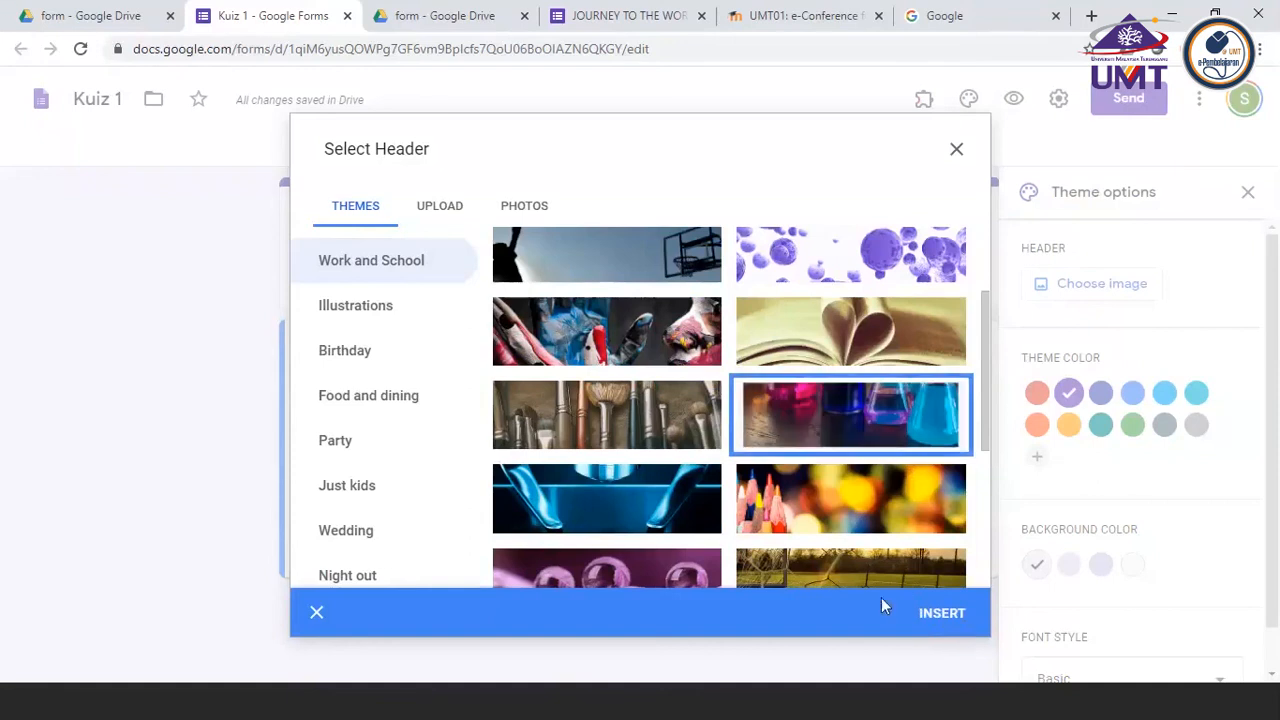
left_click(942, 614)
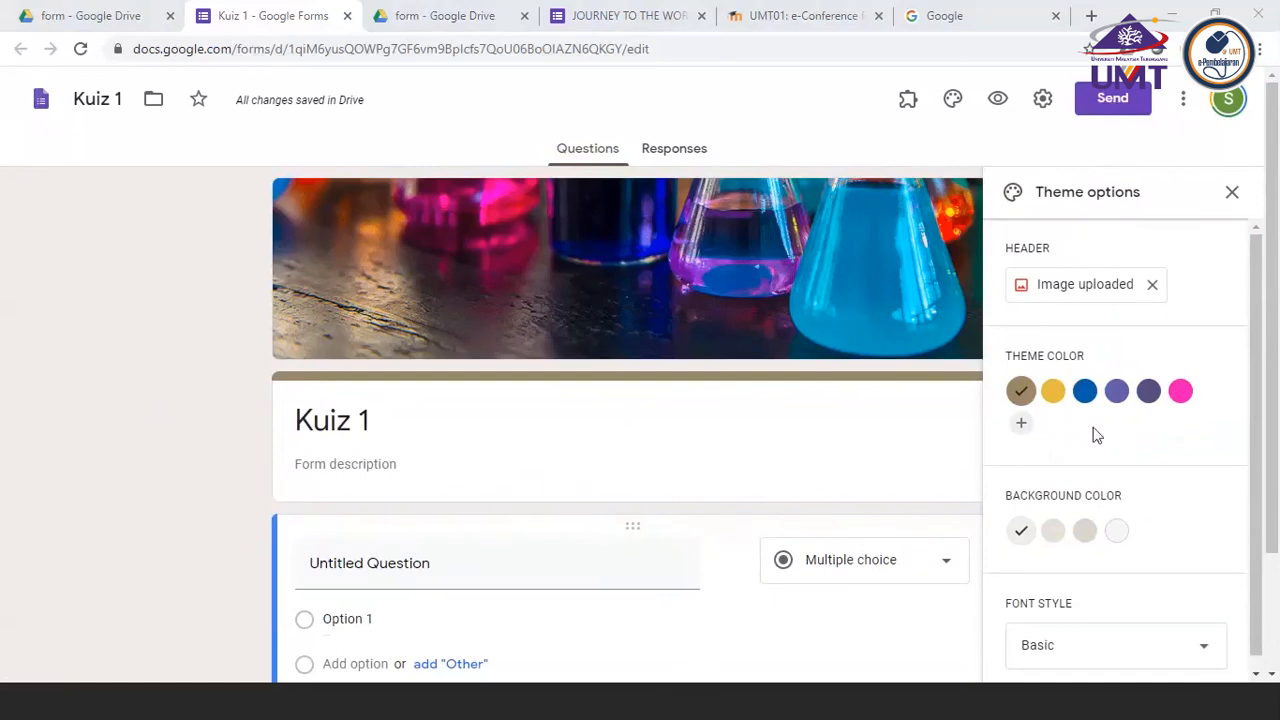
Set the form's theme color to blue #045fa8 and its background color to the lightest blue shade
scroll(1096, 435, "down", 1)
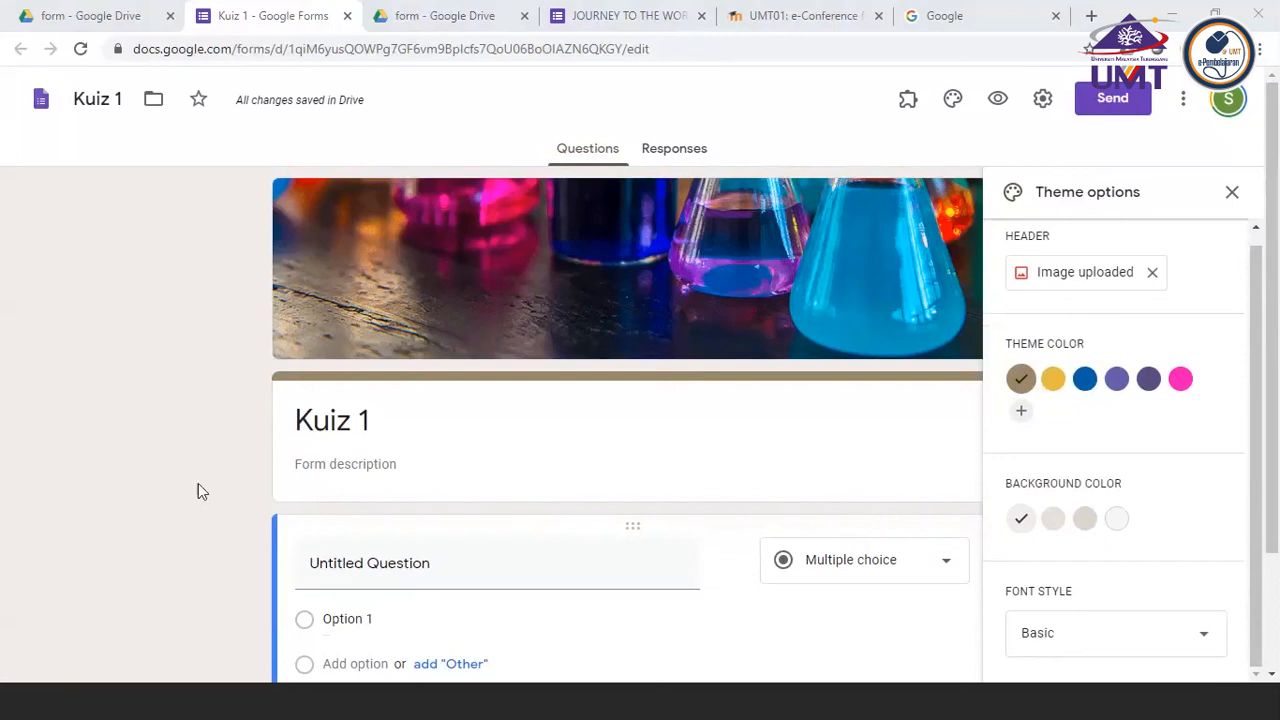
left_click(1084, 384)
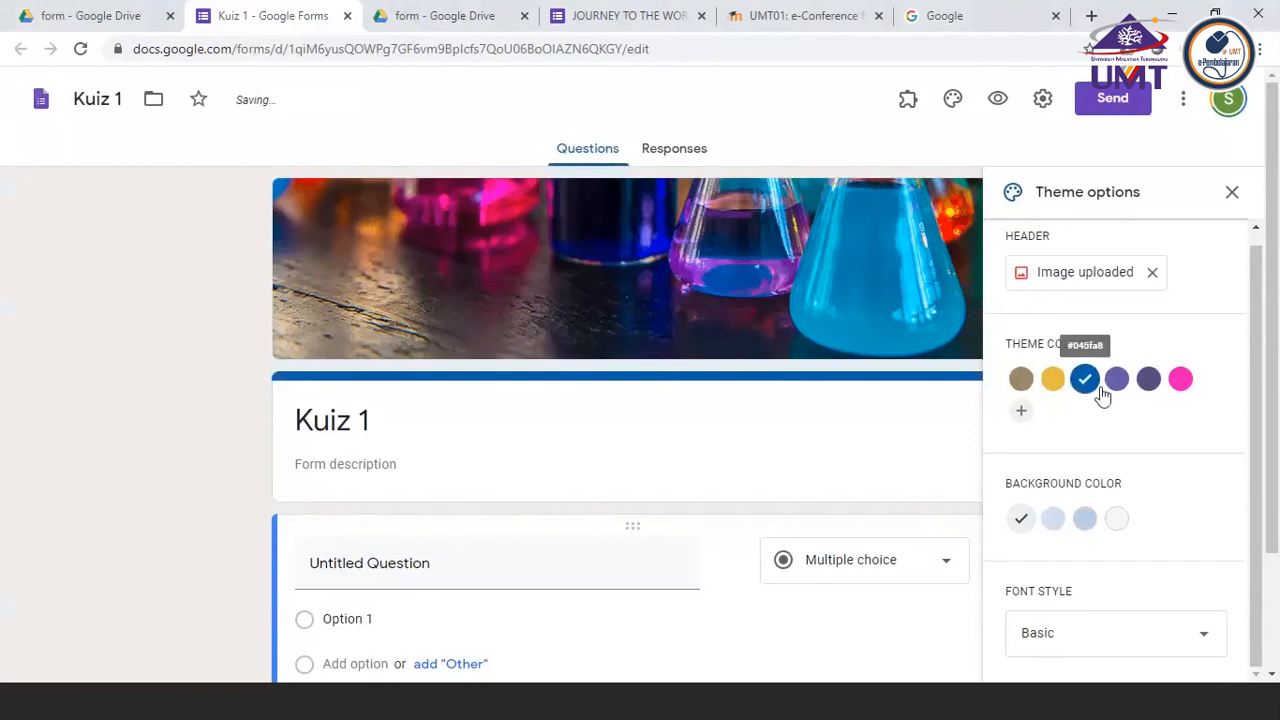
left_click(1181, 384)
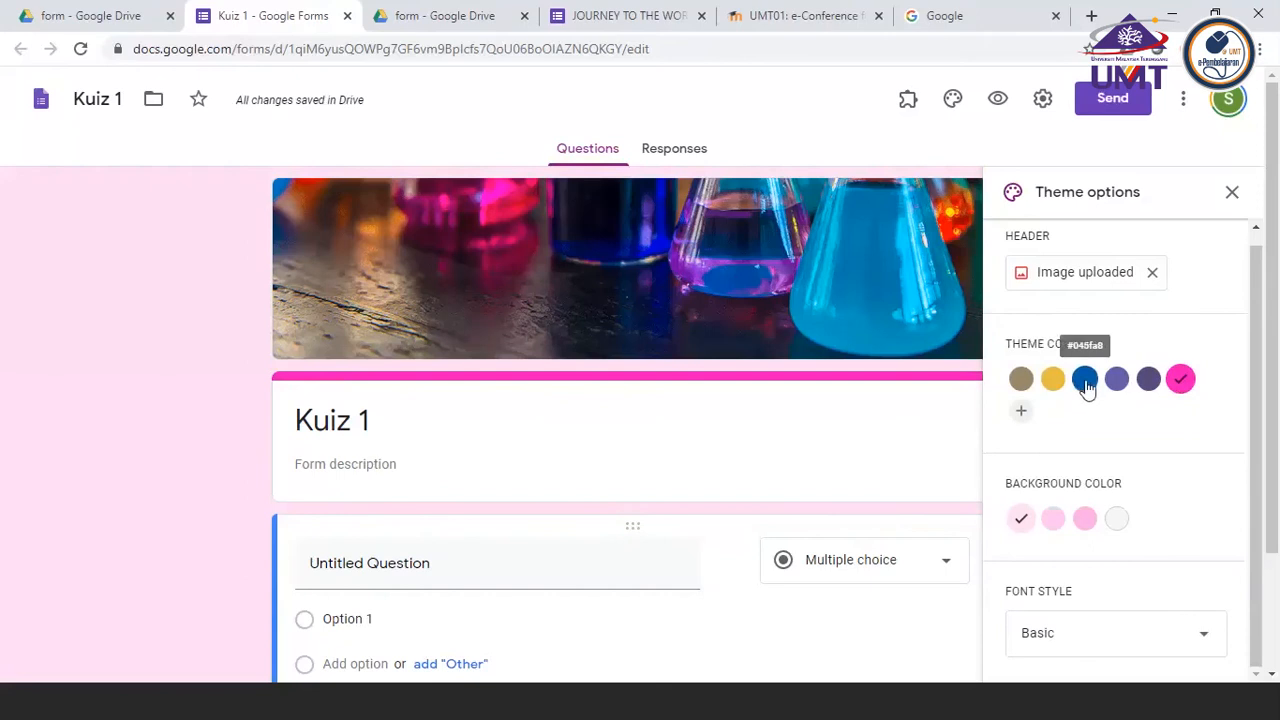
left_click(1085, 388)
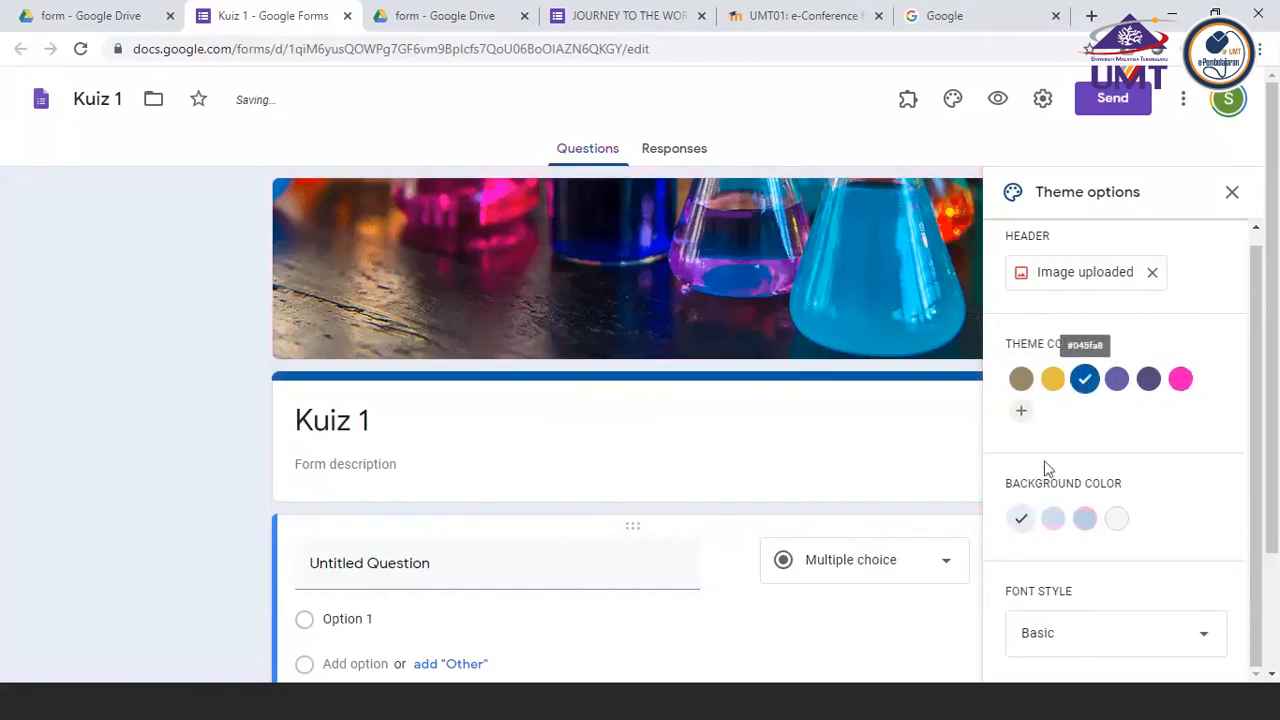
left_click(1119, 521)
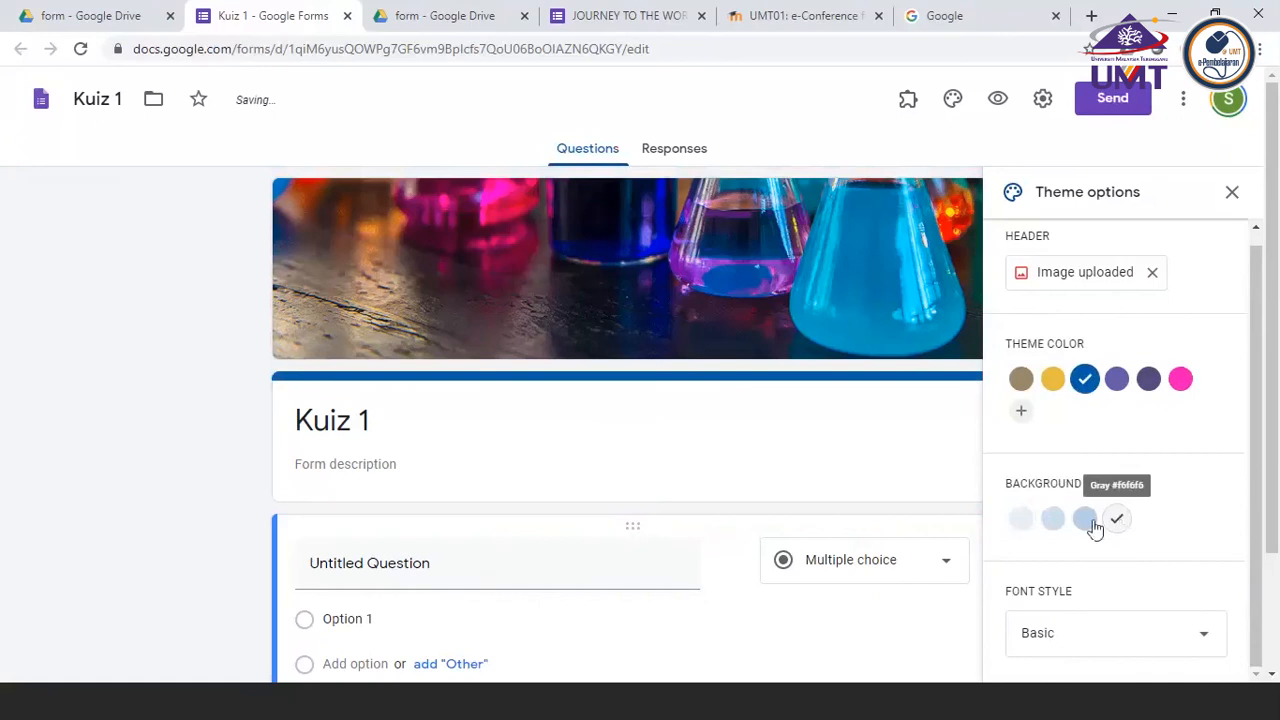
left_click(1025, 530)
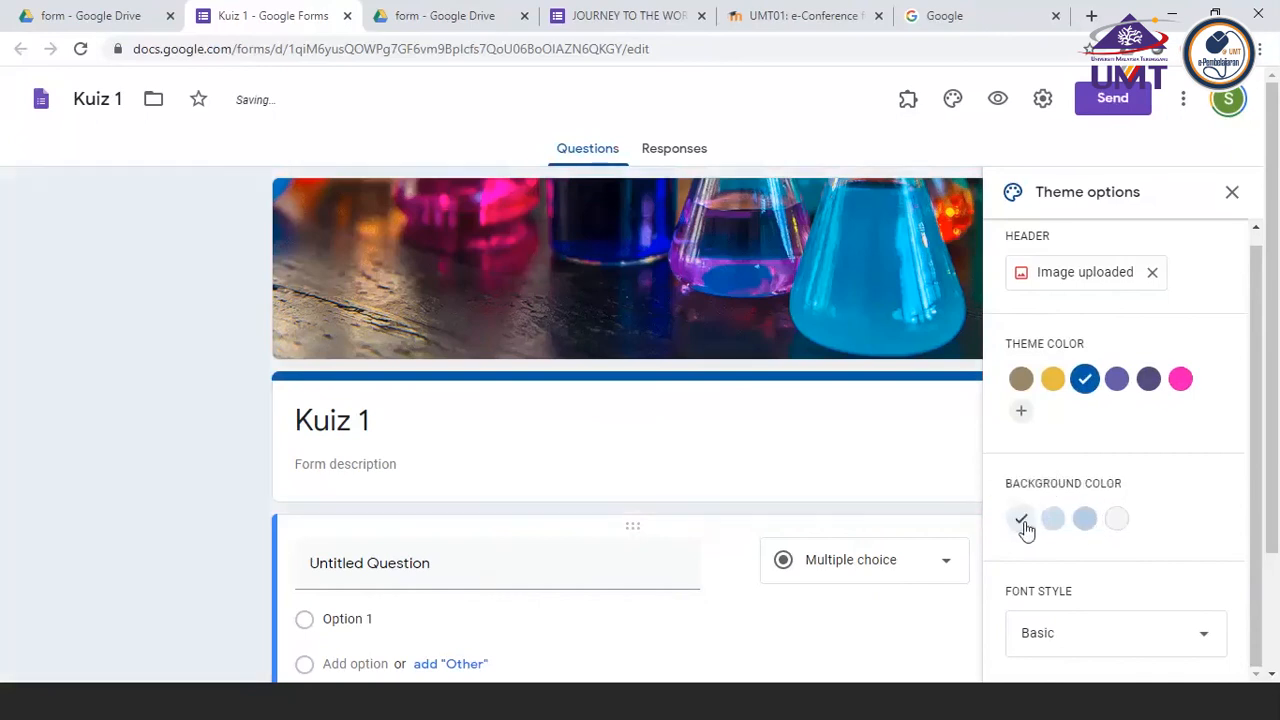
Try the Playful font style on the form, restore Basic, and close the theme options
scroll(1027, 531, "down", 2)
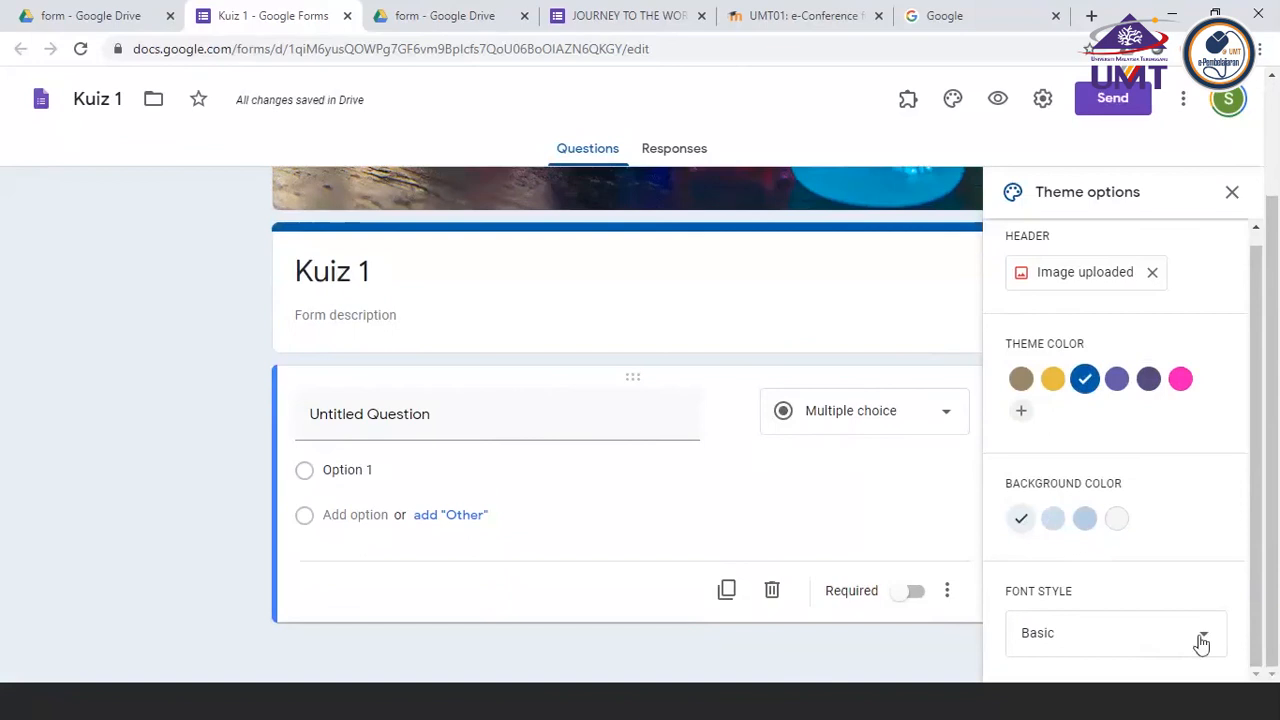
left_click(1200, 643)
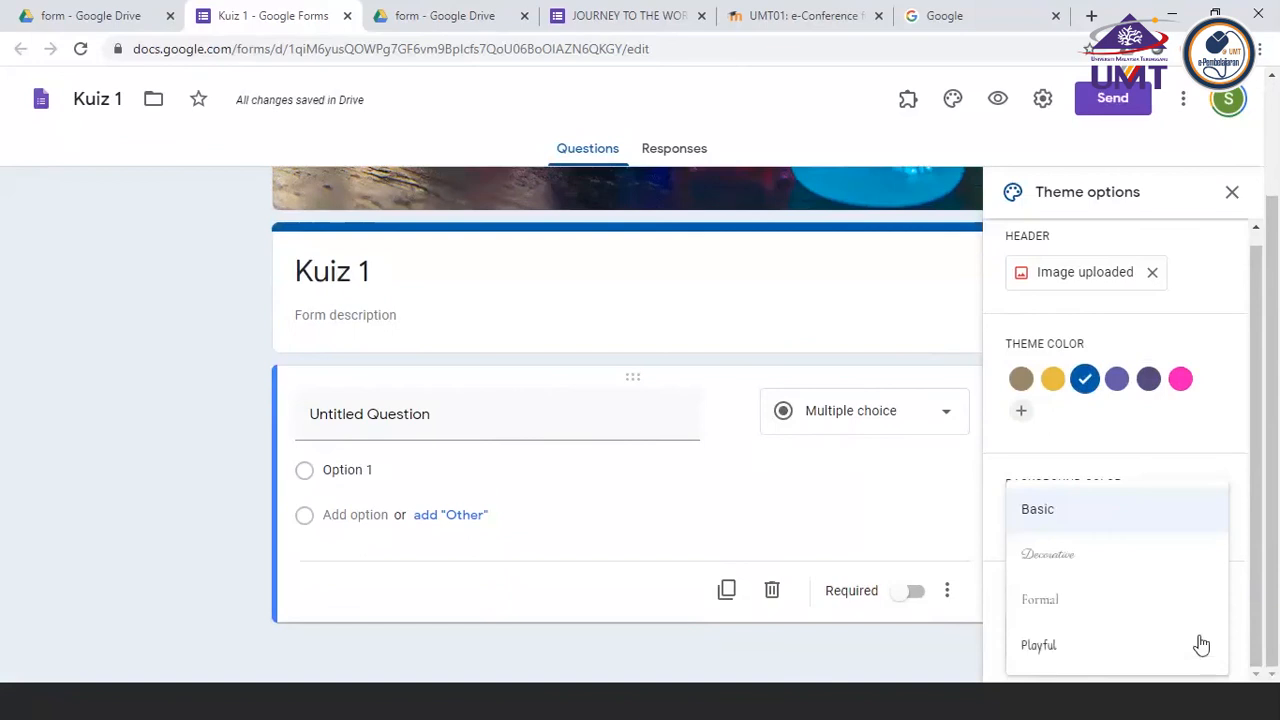
left_click(1067, 659)
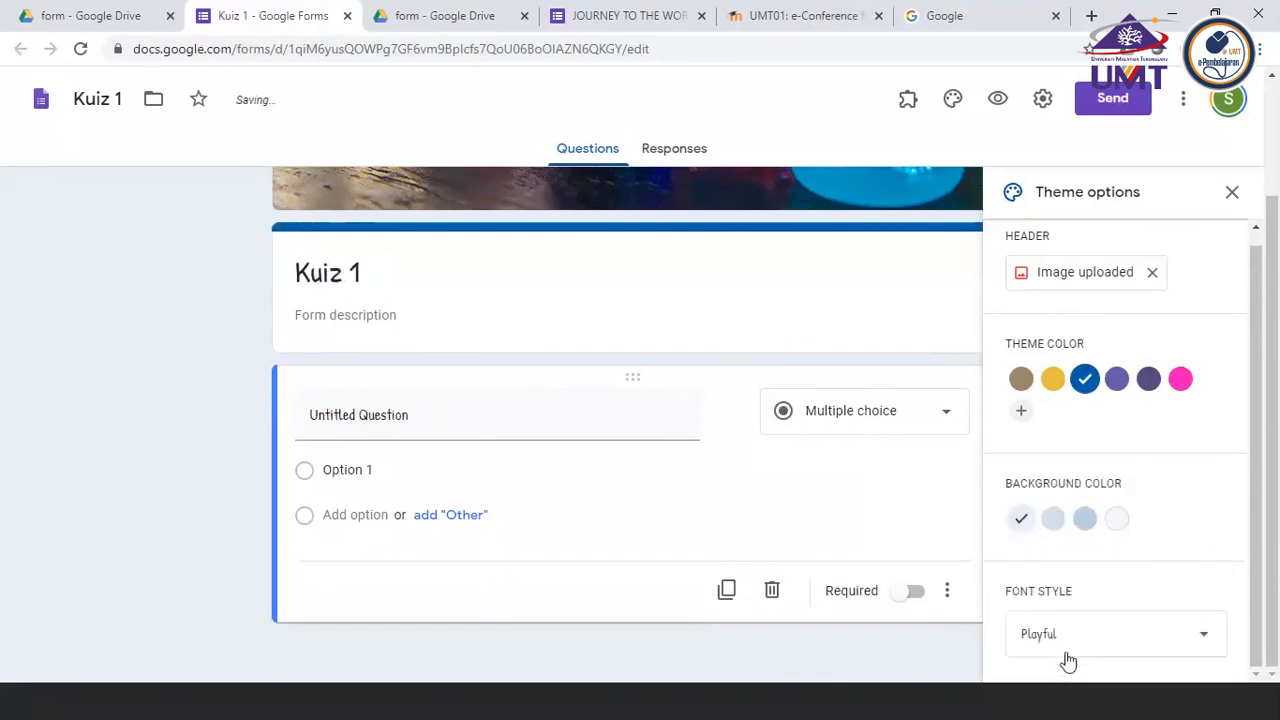
left_click(1183, 643)
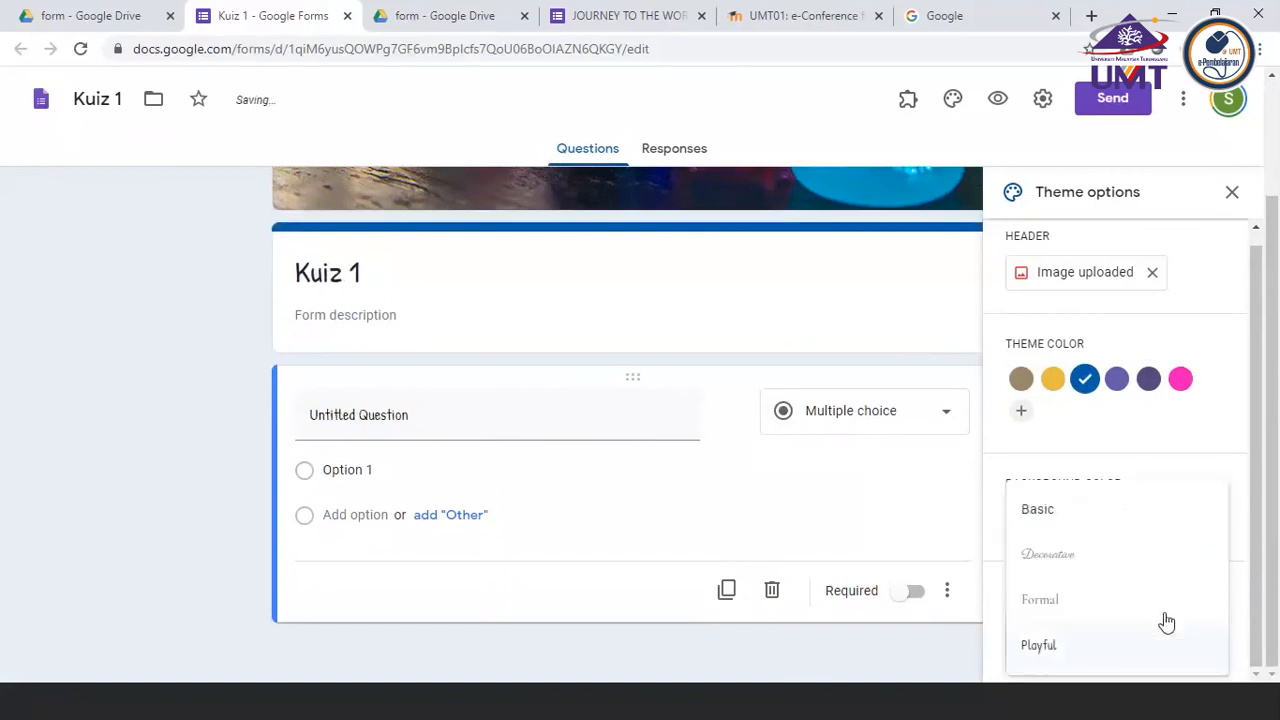
left_click(1058, 516)
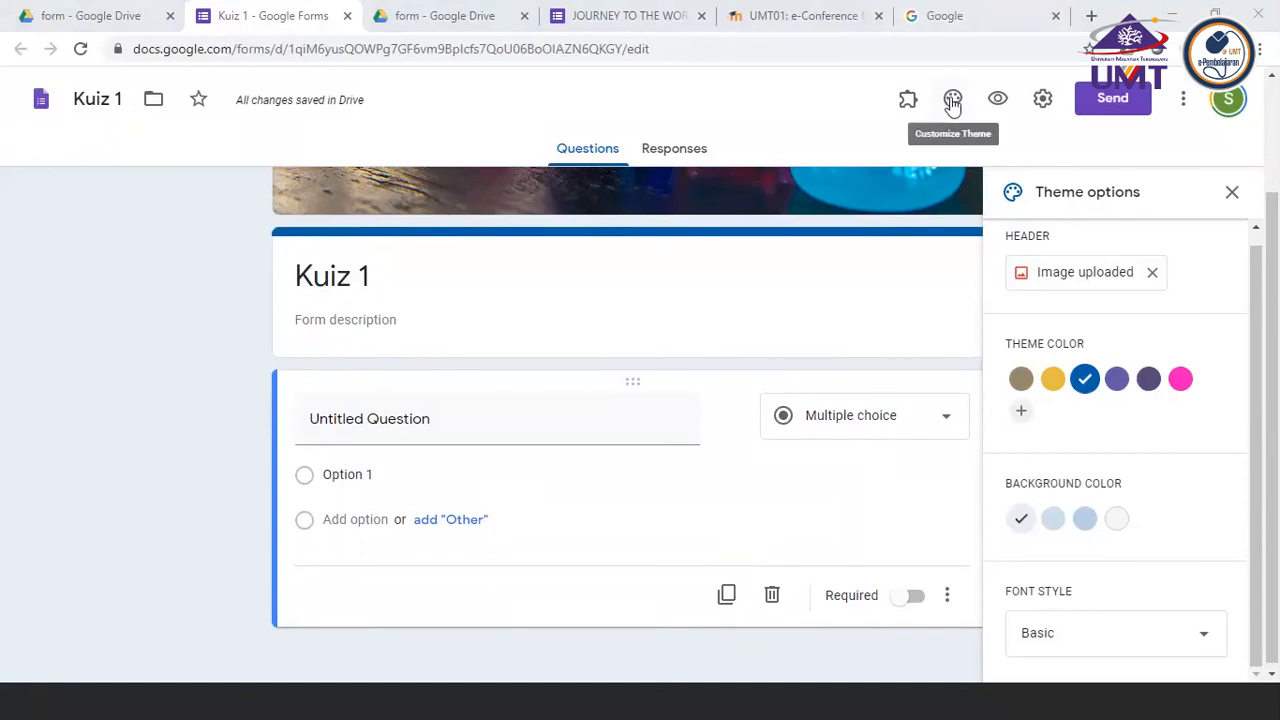
left_click(1233, 193)
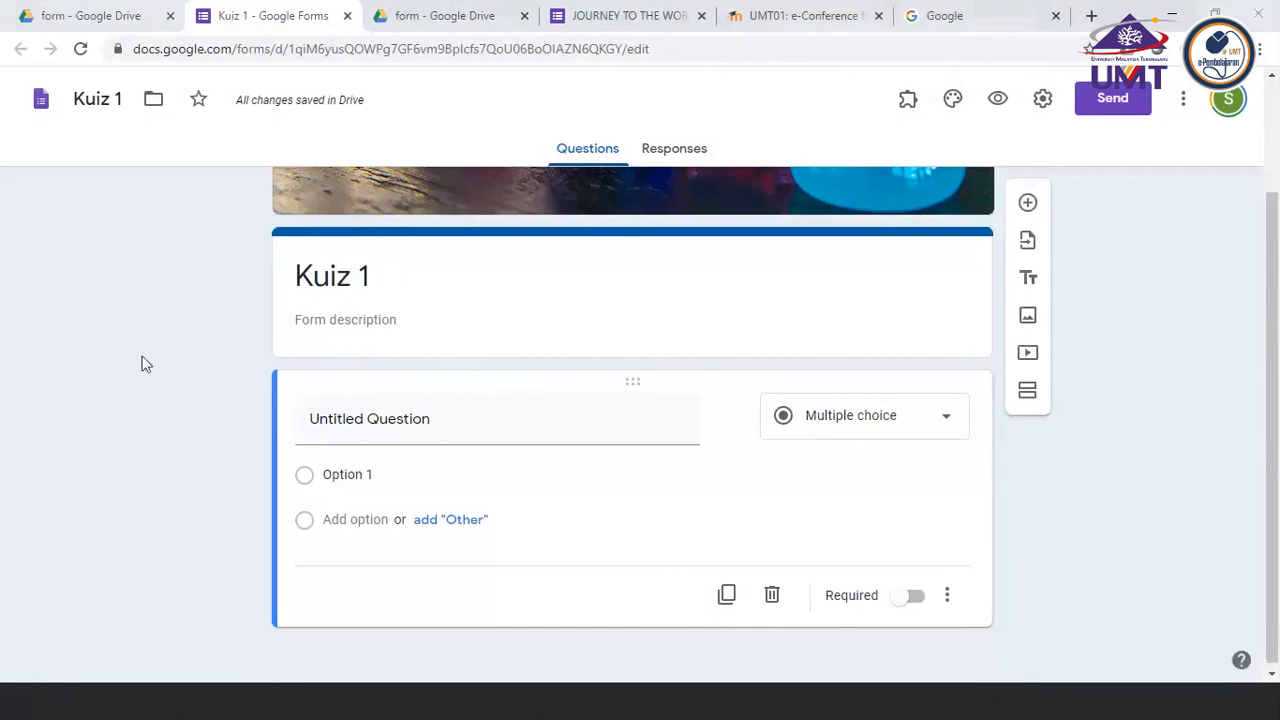
Switch to PowerPoint and colour the checklist item "Setting the theme and adding main picture" red
left_click(433, 712)
left_click_drag(437, 337, 697, 339)
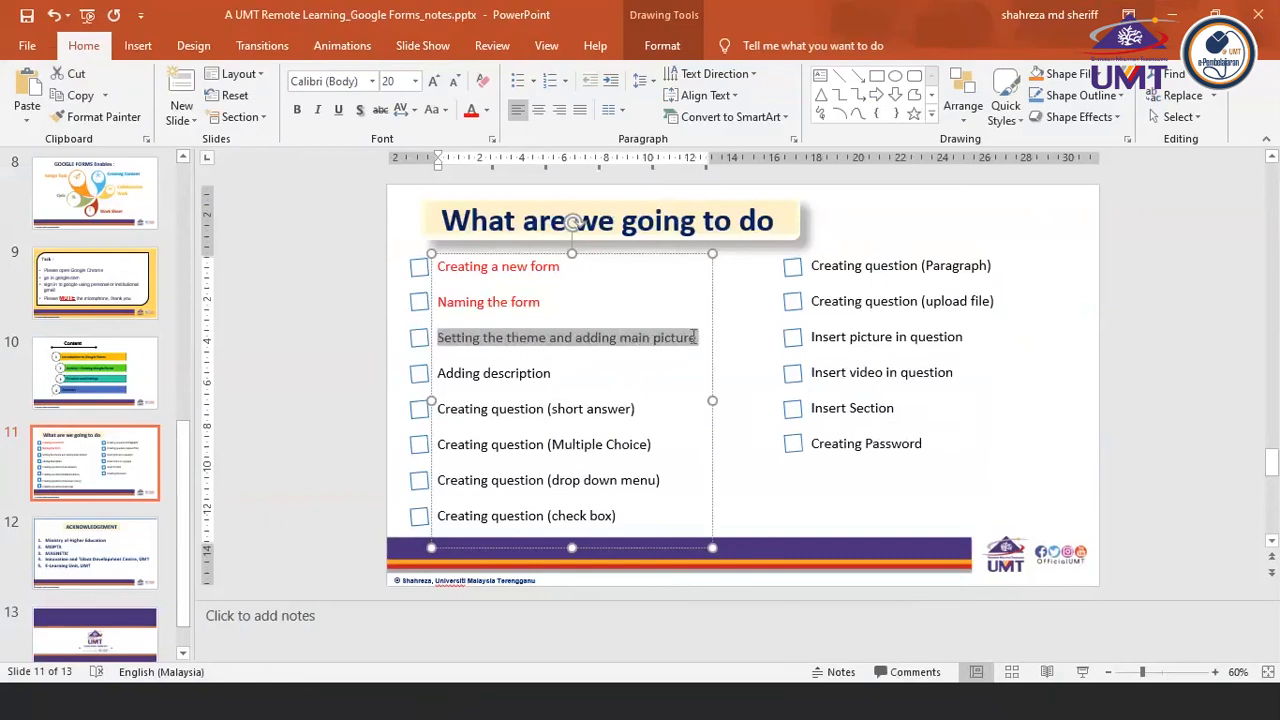
left_click(472, 114)
Switch to the Kuiz 1 form in Chrome and enter the description "This is a quiz for topic 1. Answer all question in the section."
left_click(489, 711)
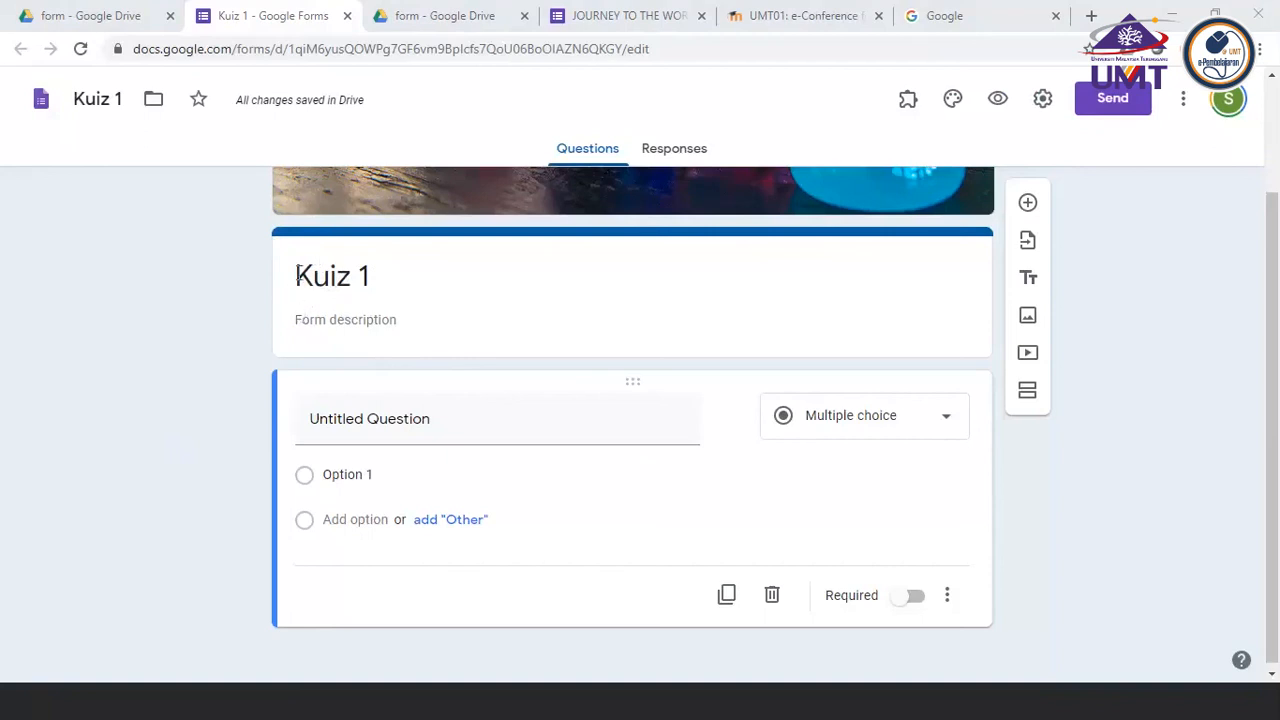
left_click(304, 323)
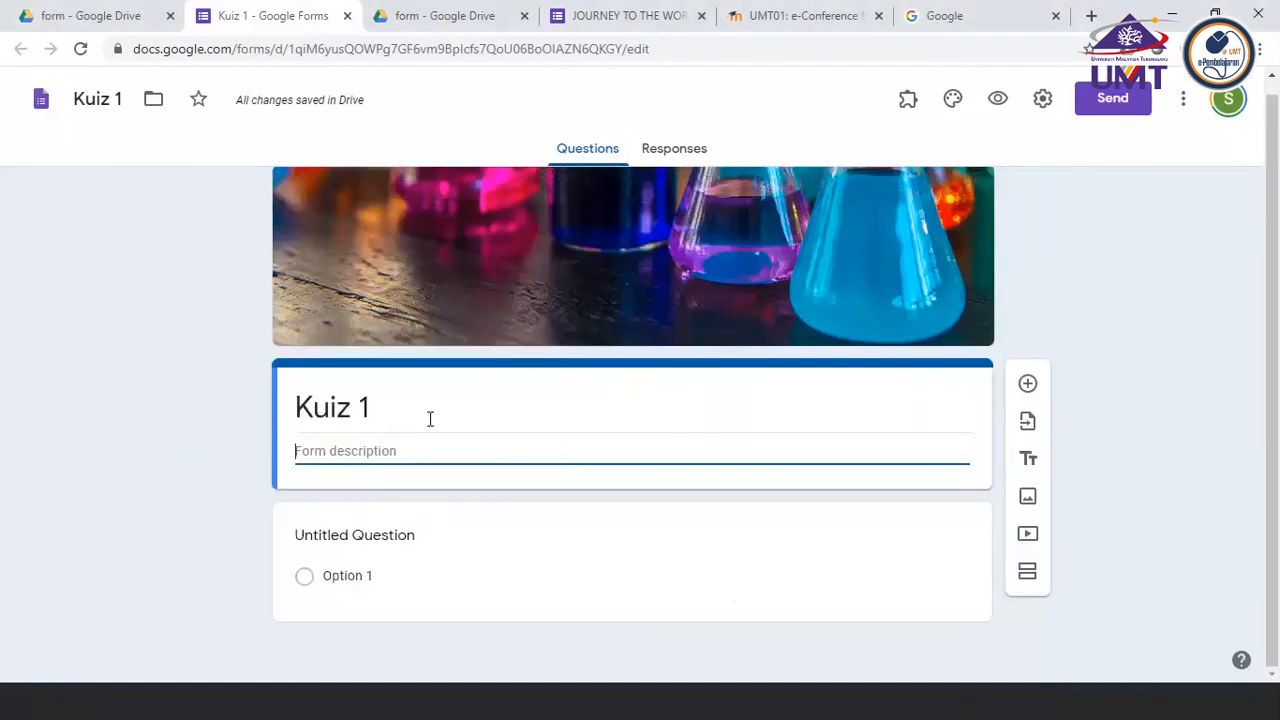
left_click(147, 498)
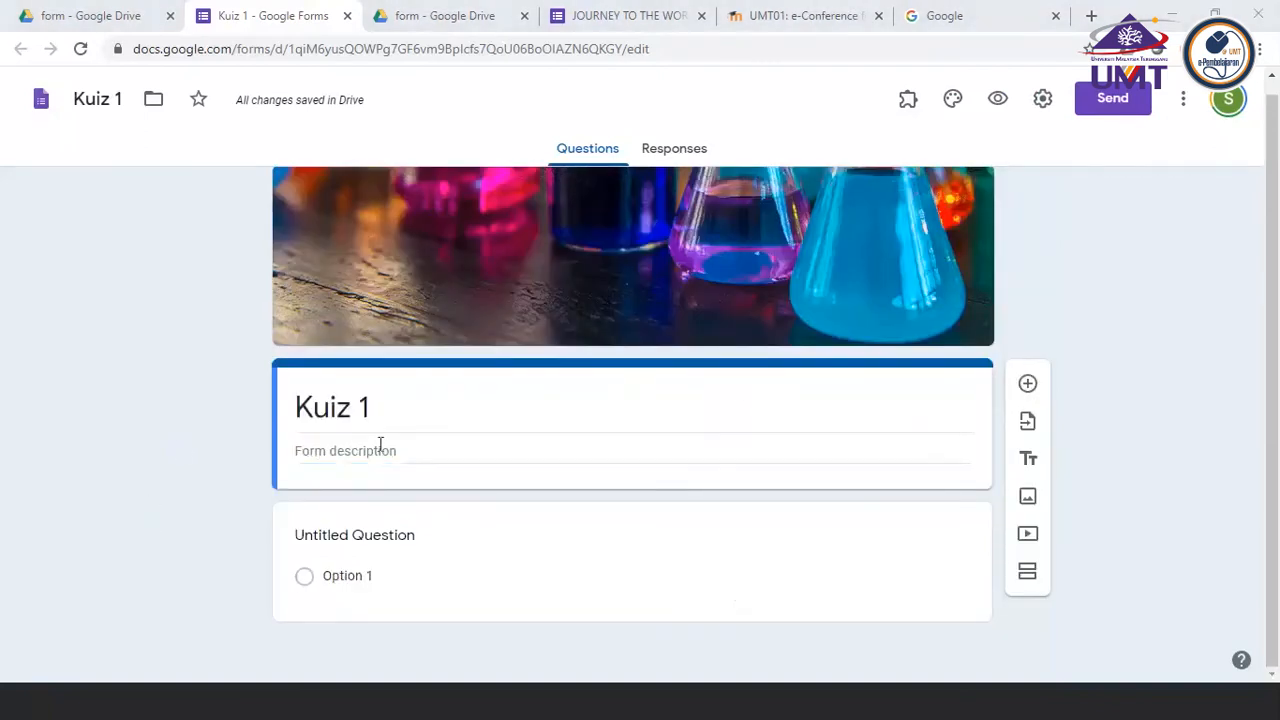
left_click(297, 452)
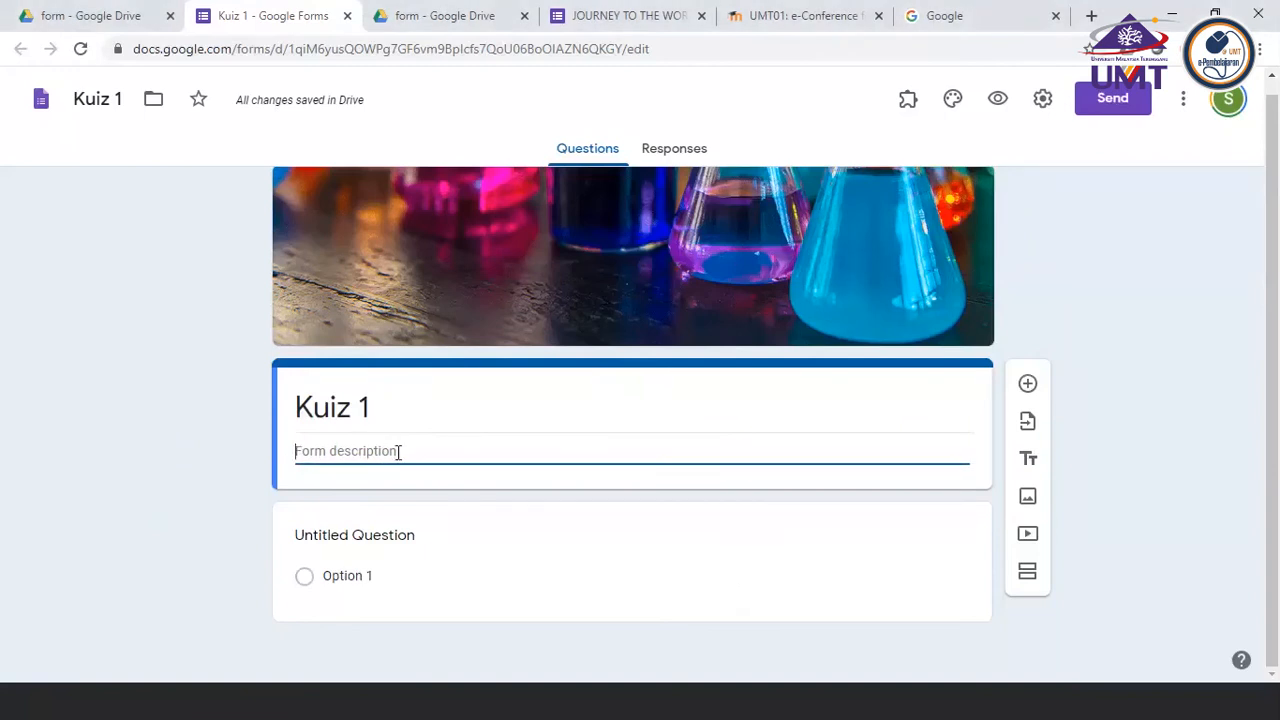
type("This is a quiz")
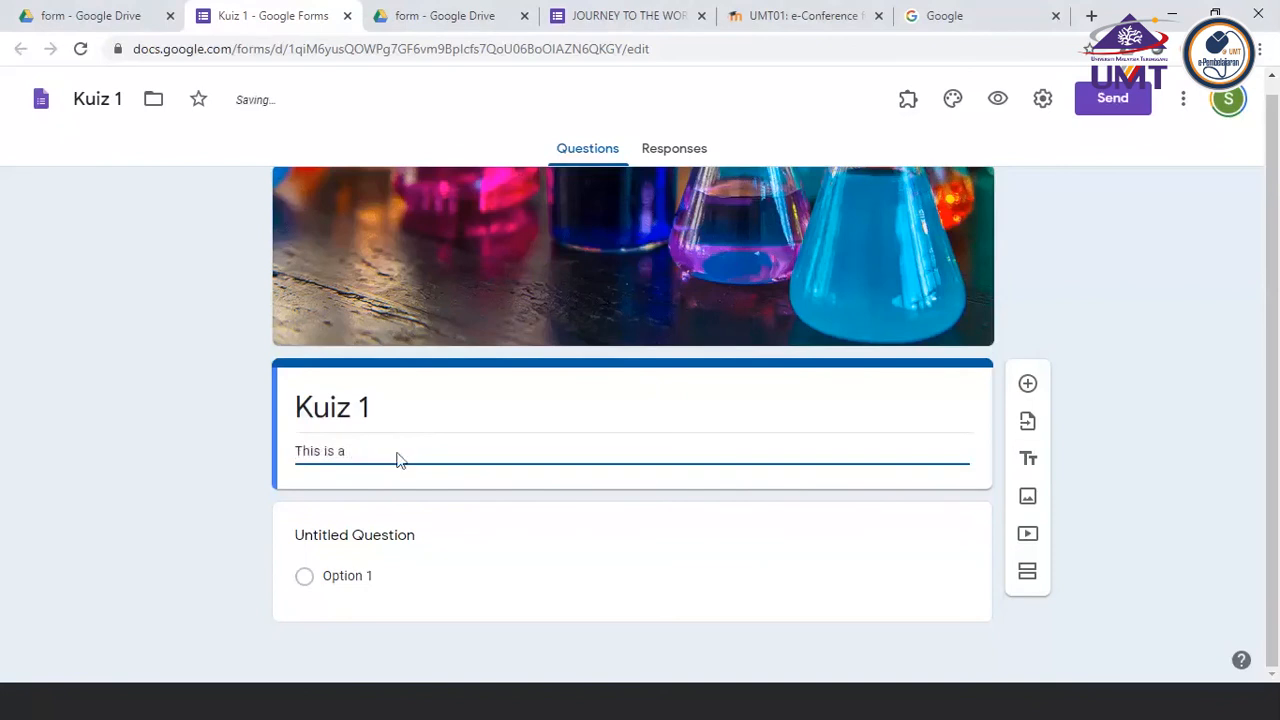
type(" for topic 1. Answer all")
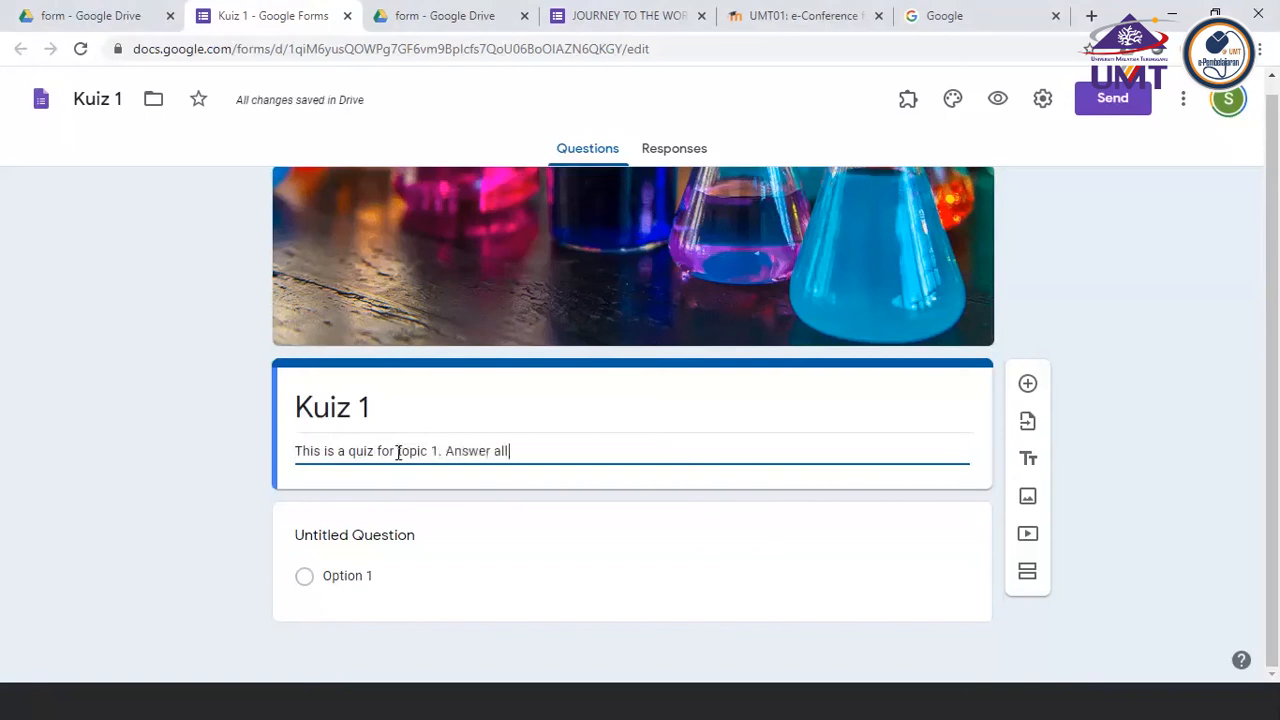
type(" question ")
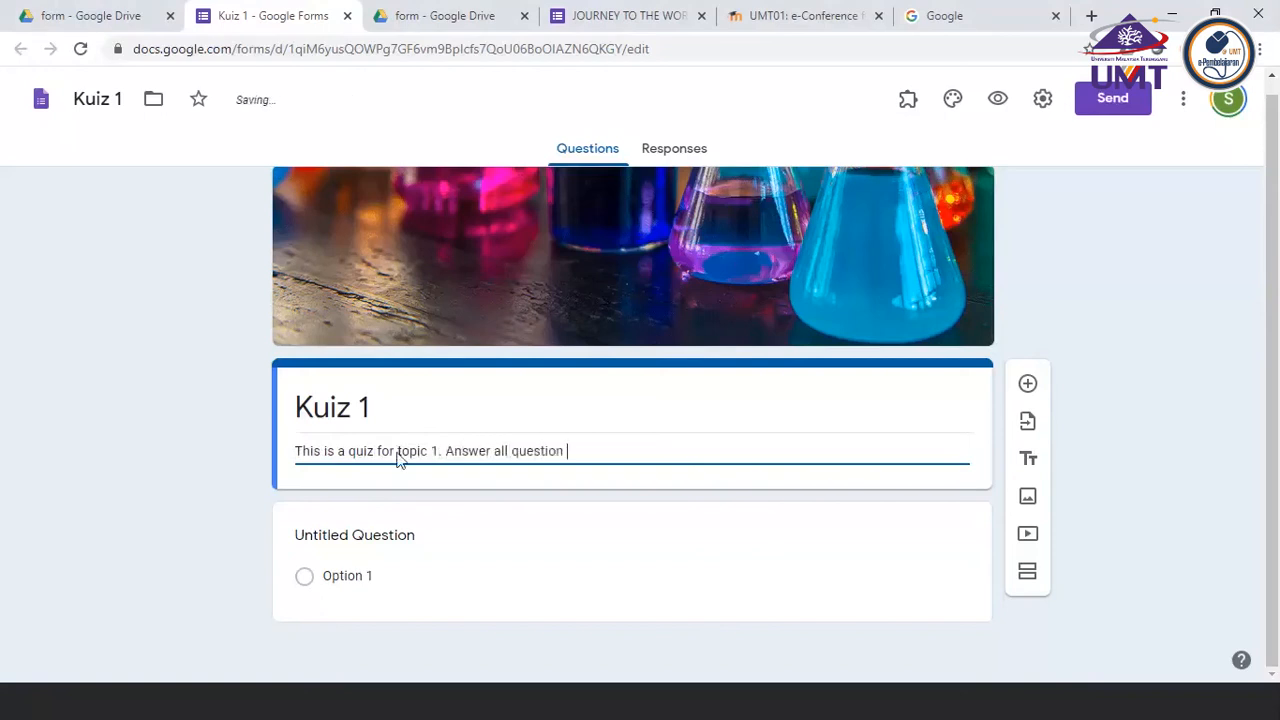
type("in the sect")
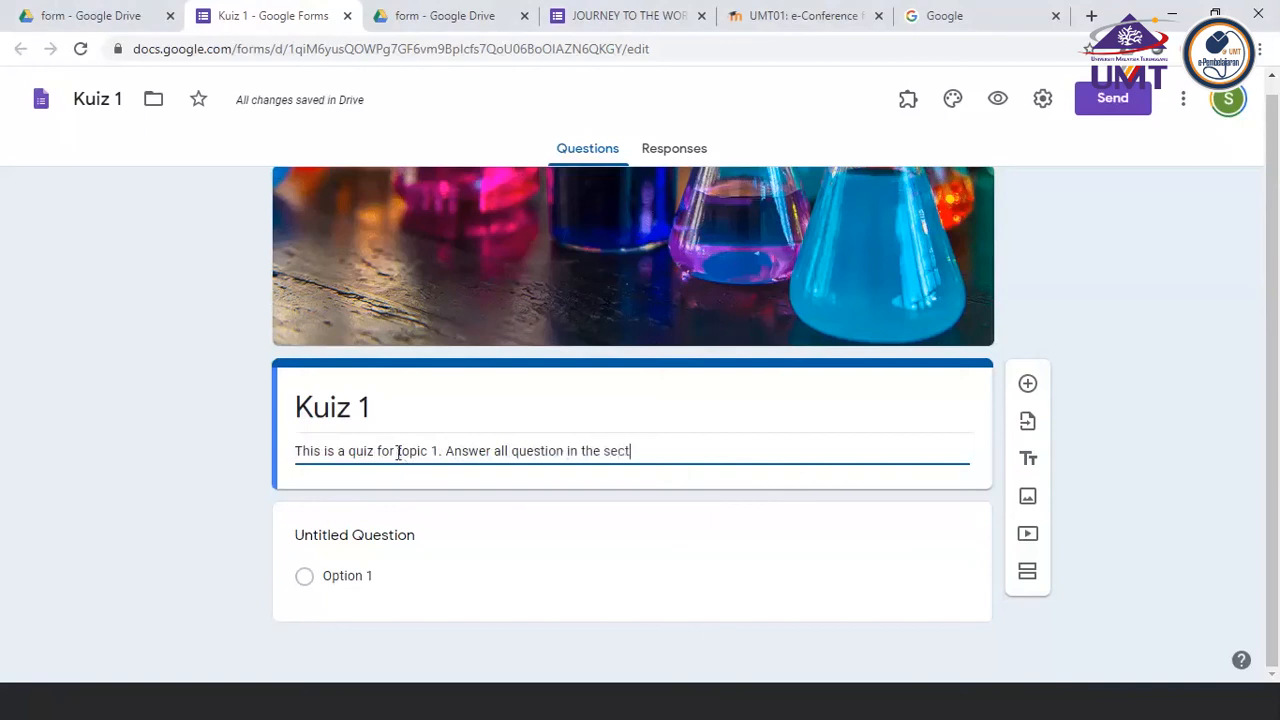
type("ion")
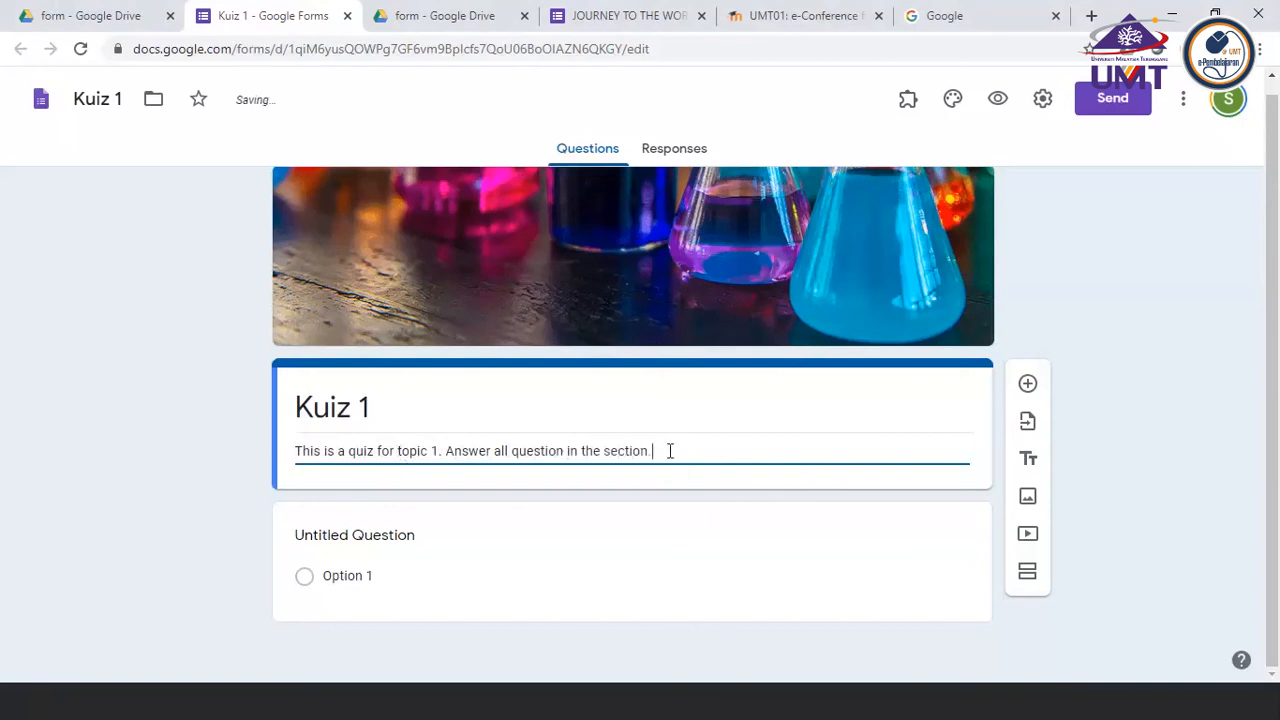
type(" Student s are given 1 hour to com")
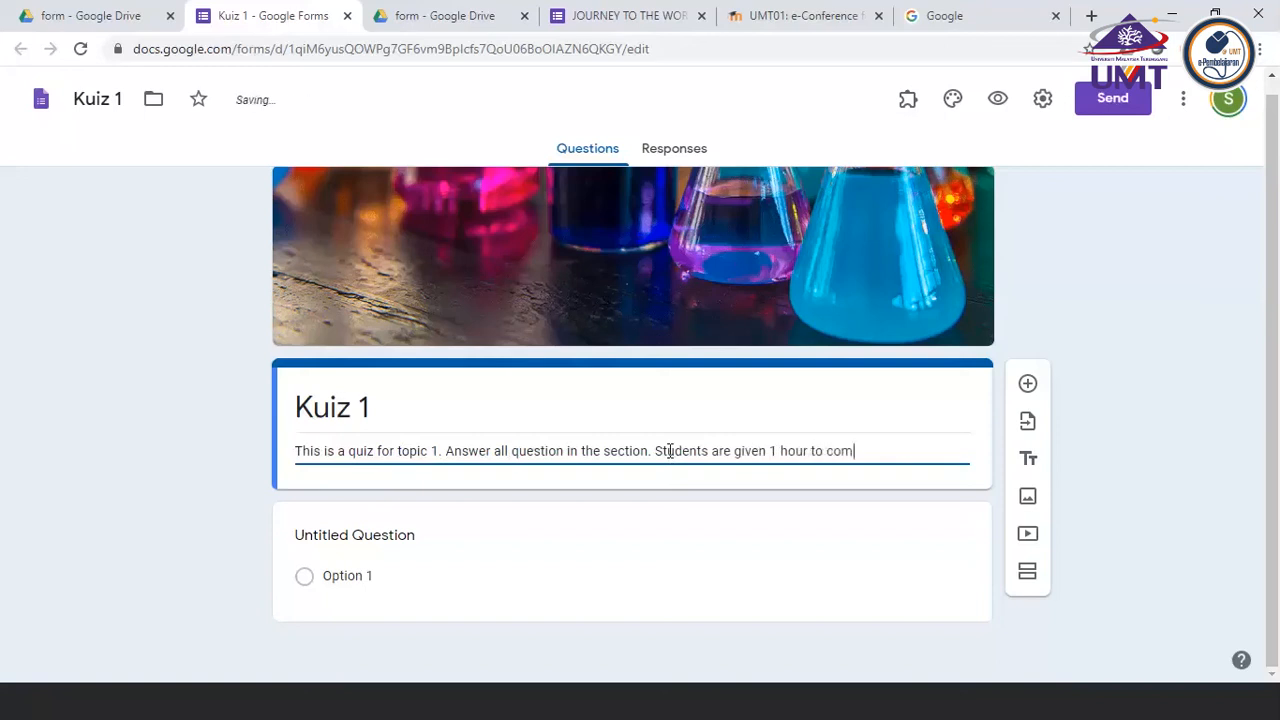
type("plete the quiz")
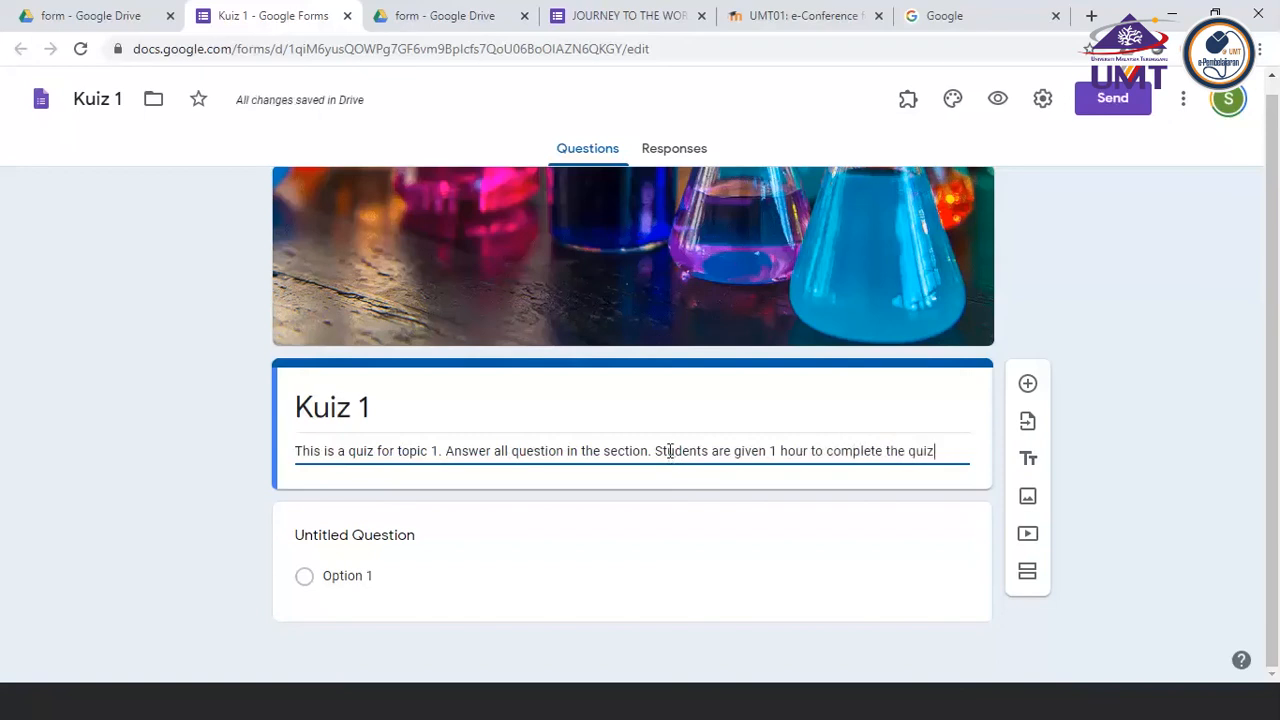
Extend the form description with the sentence "Students are given 1 hour to complete the quiz"
left_click(138, 184)
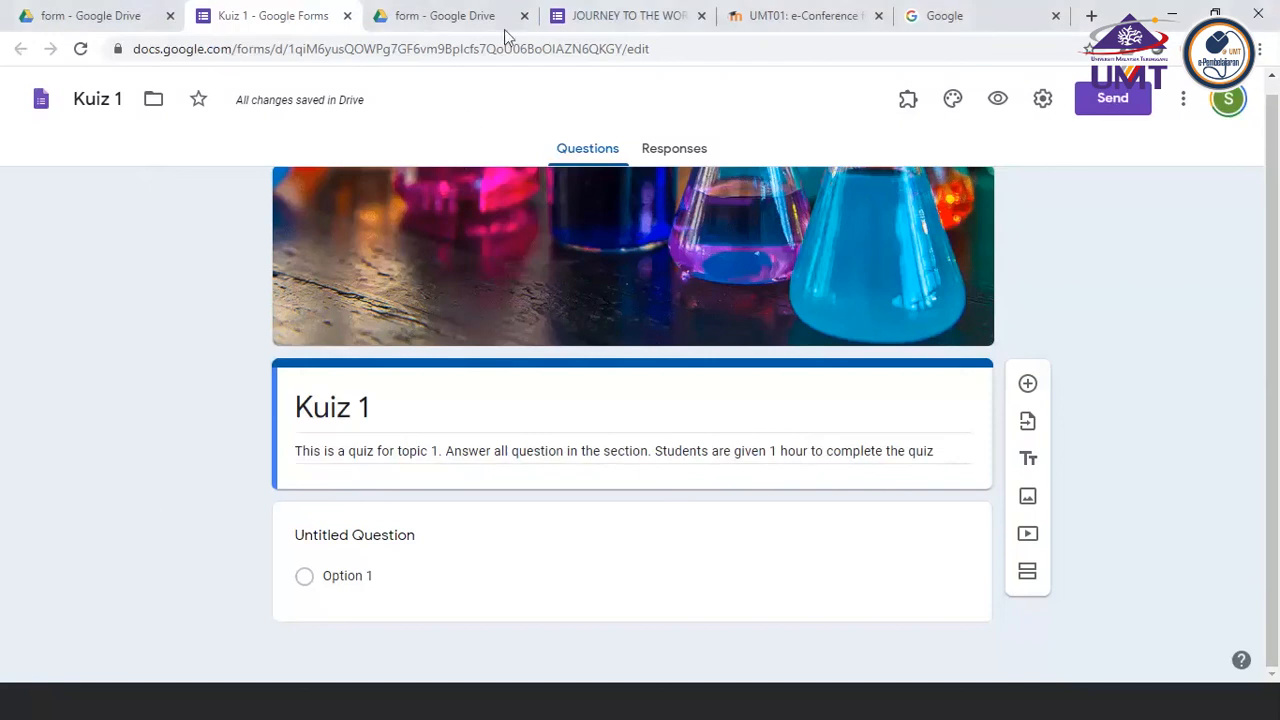
Switch to PowerPoint and colour the checklist item "Adding description" red
left_click(443, 709)
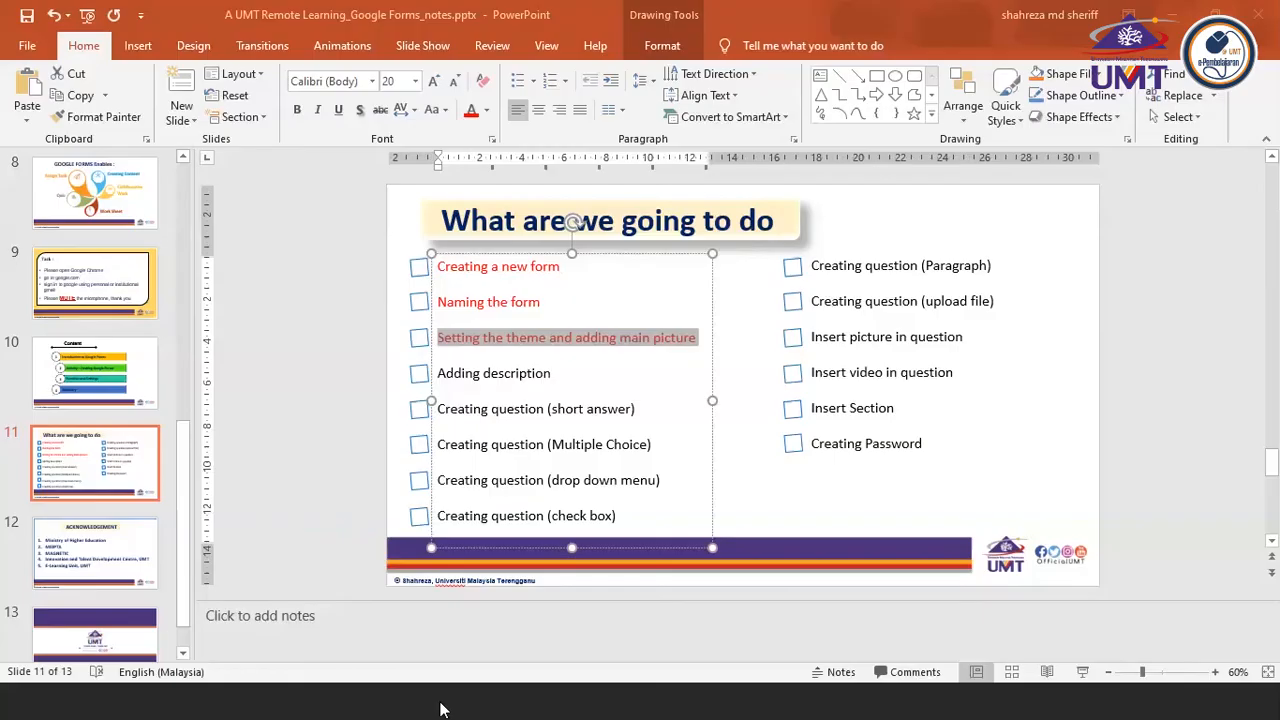
left_click(440, 373)
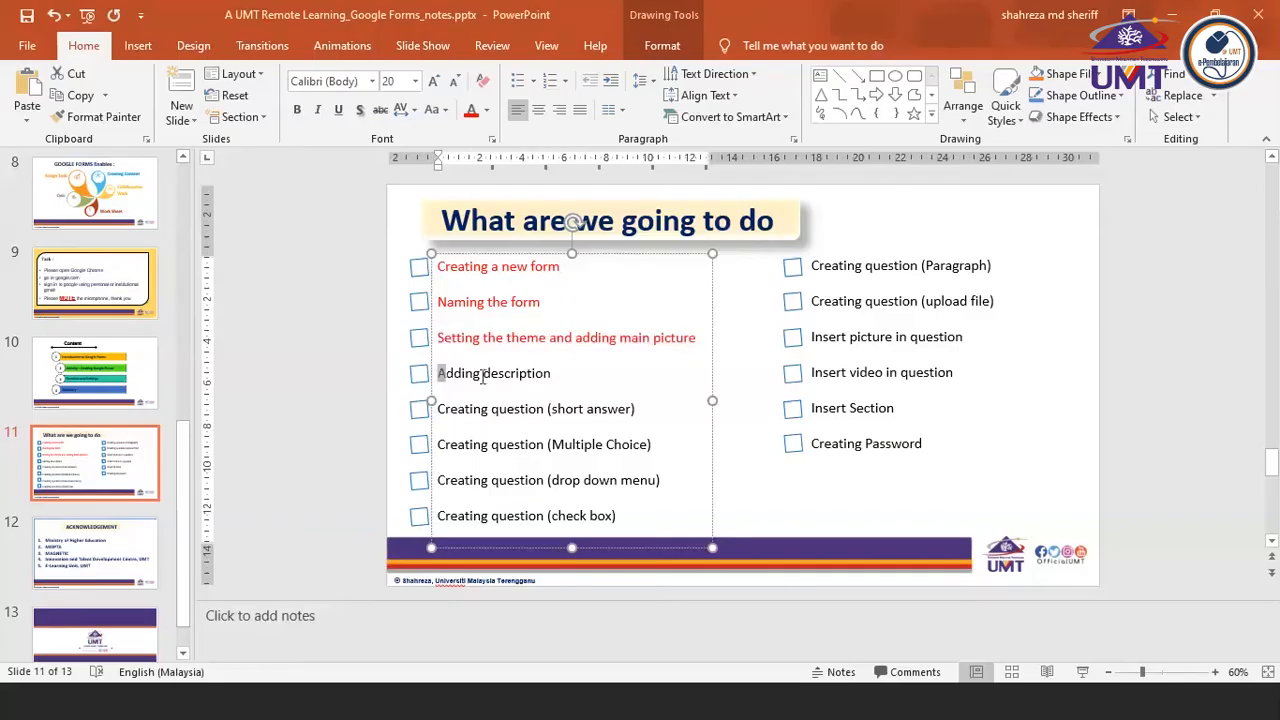
triple_click(483, 377)
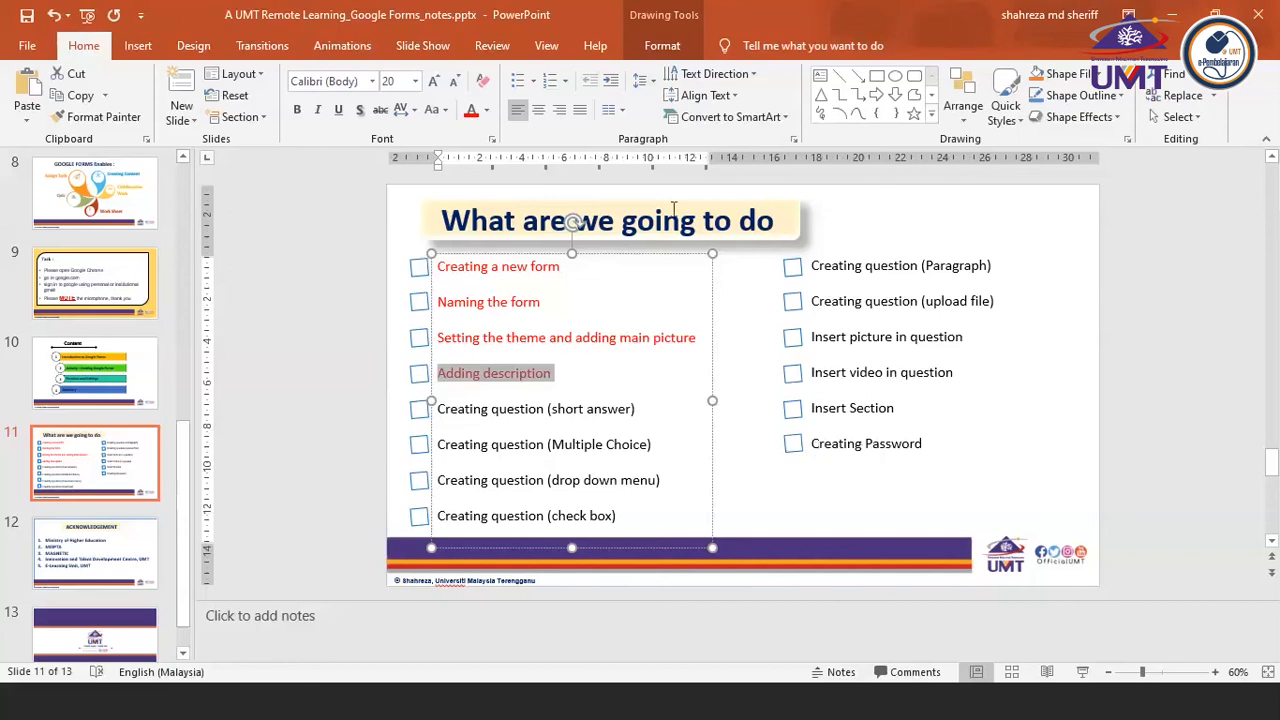
Return to the Kuiz 1 form, open the untitled question and look over the available question types without changing the type
left_click(1173, 20)
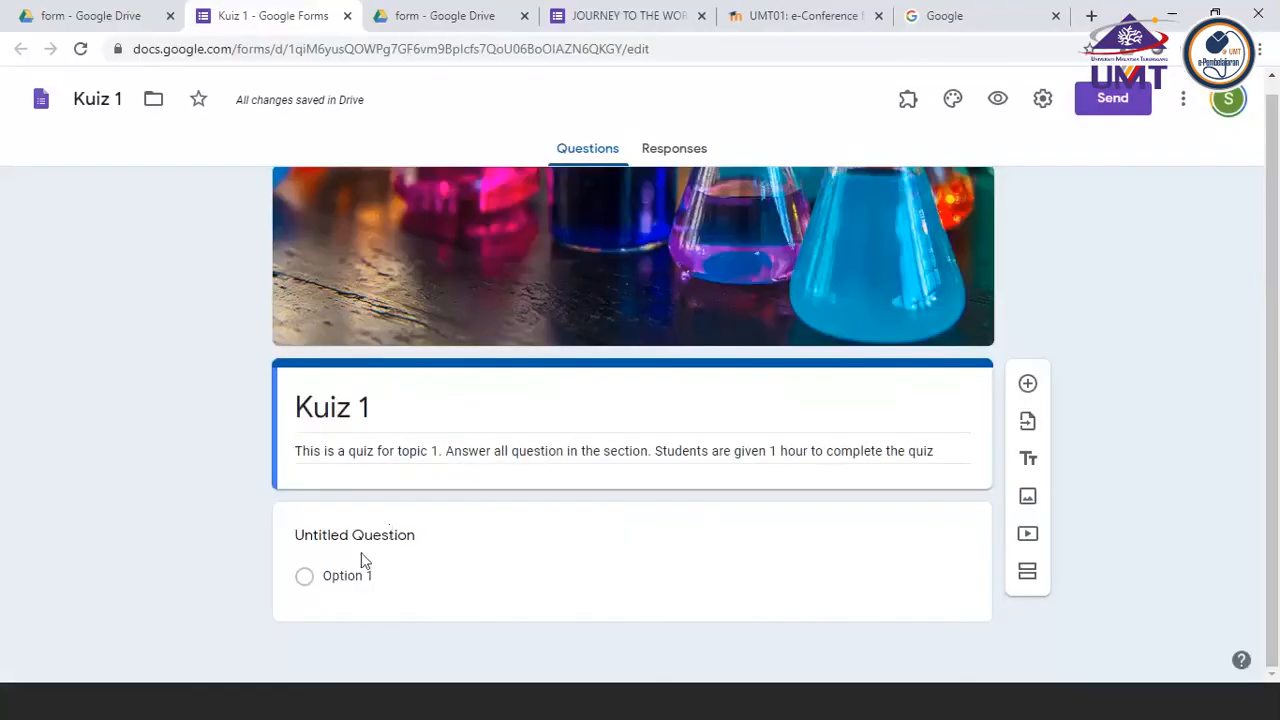
left_click(334, 535)
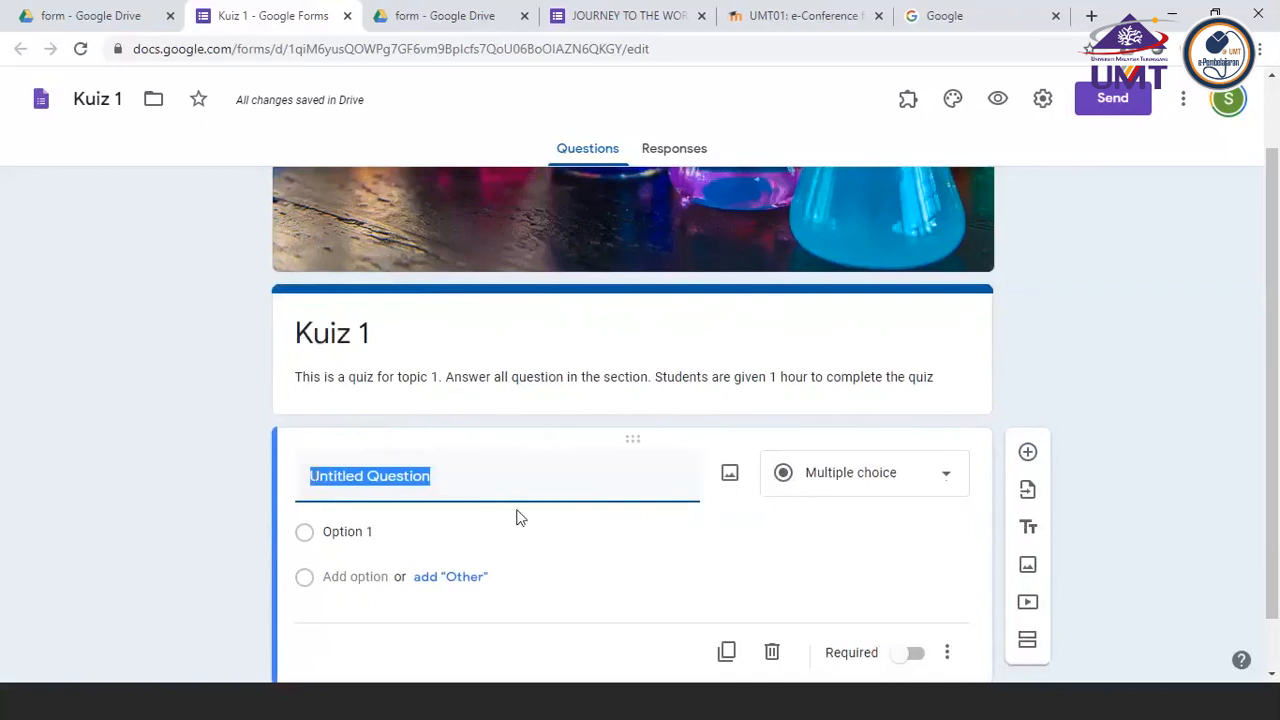
scroll(517, 517, "down", 1)
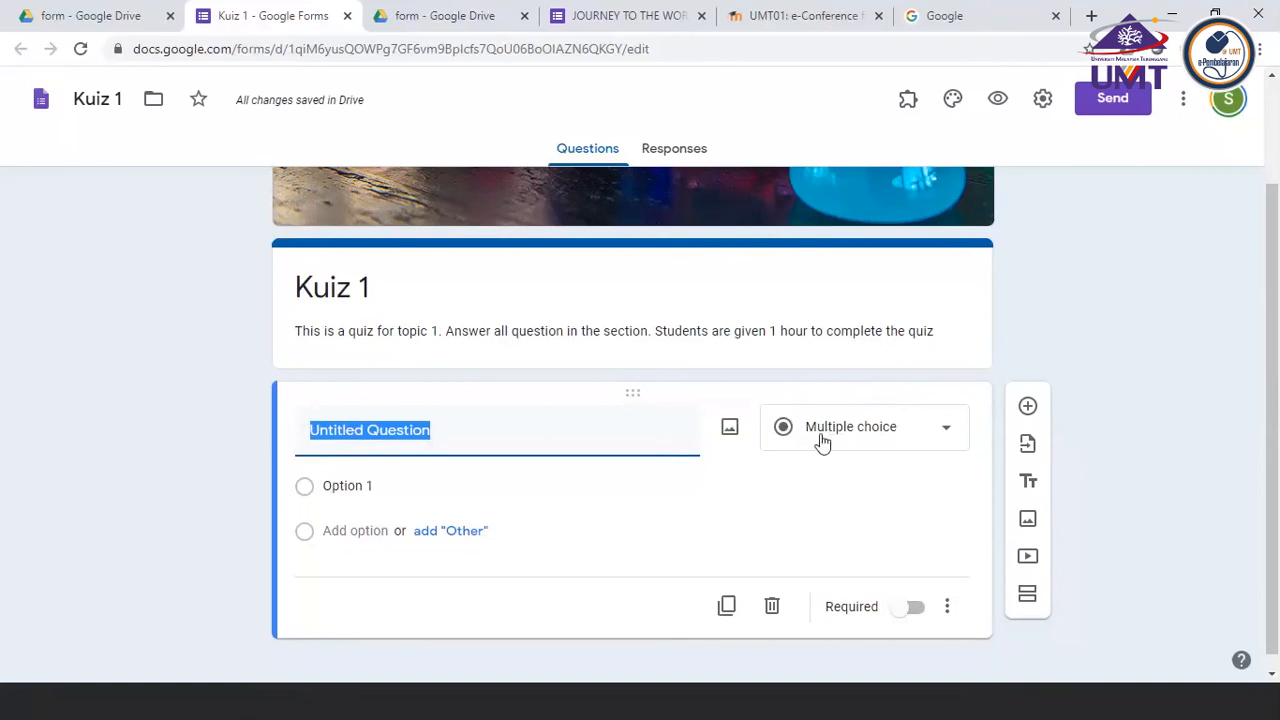
left_click(946, 437)
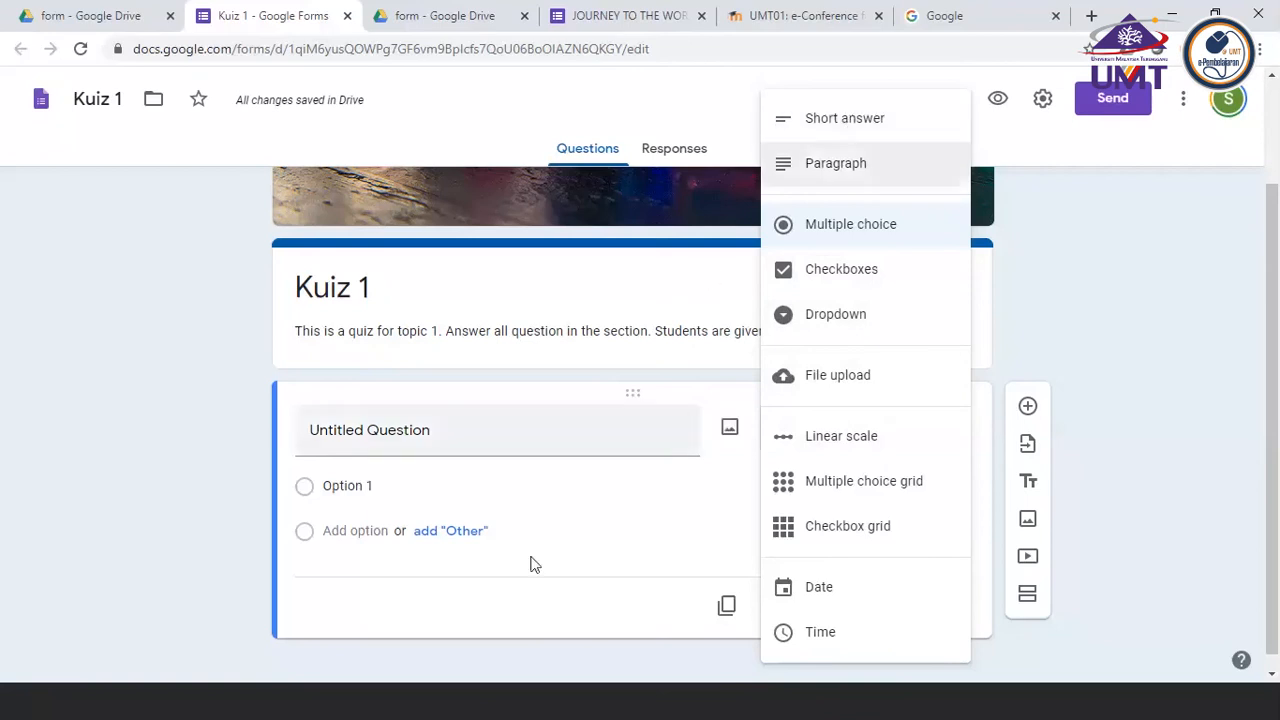
left_click(243, 603)
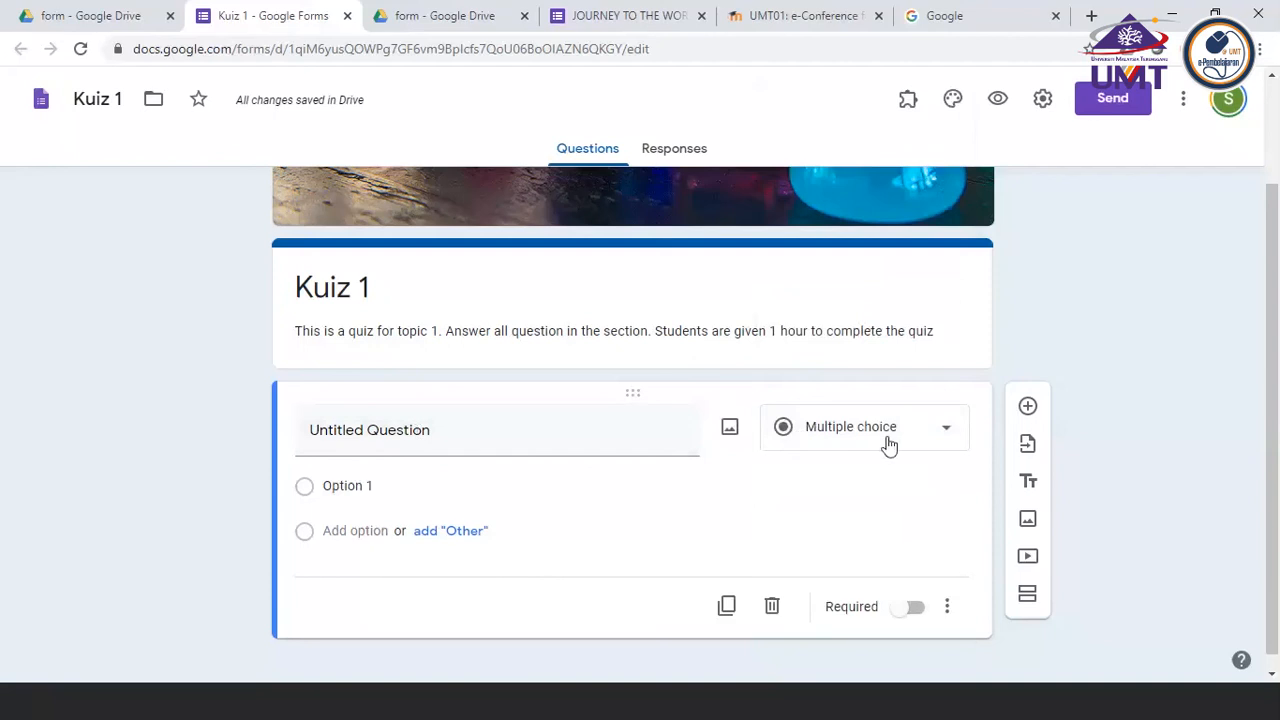
Title the untitled question "Name" and set its type to Short answer
left_click(342, 434)
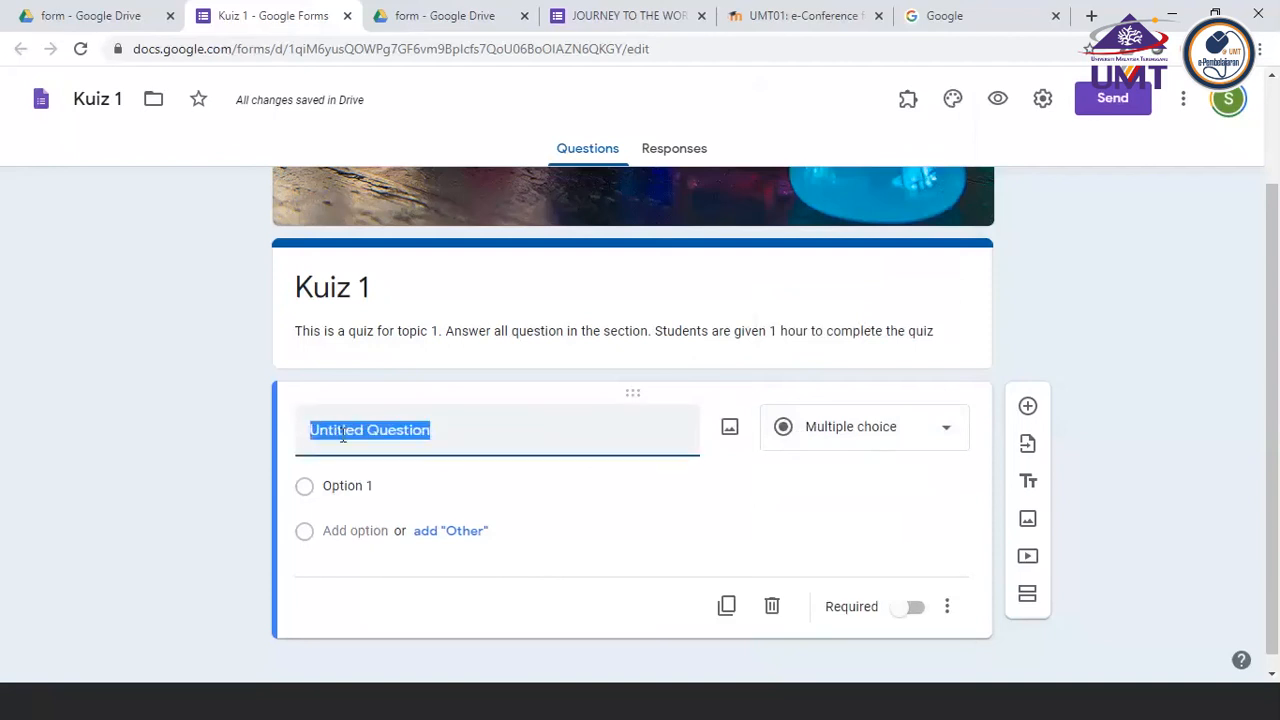
type("Nama")
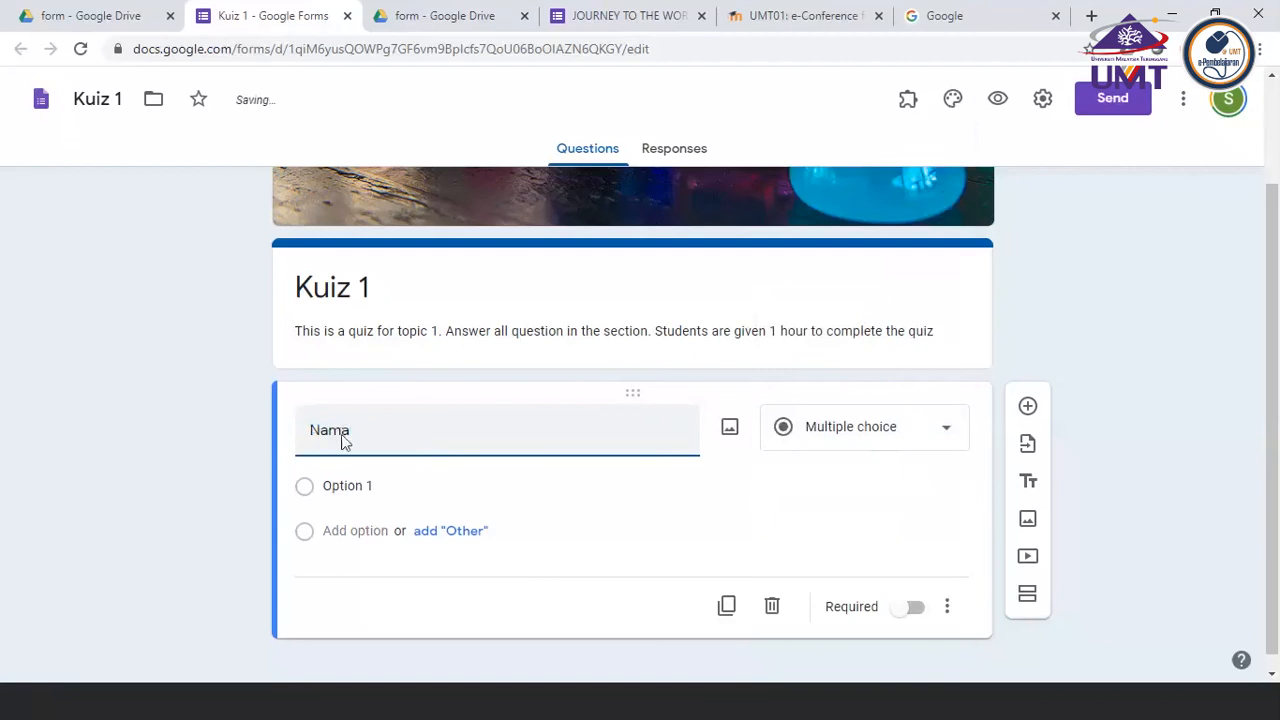
key("BackSpace")
type("e")
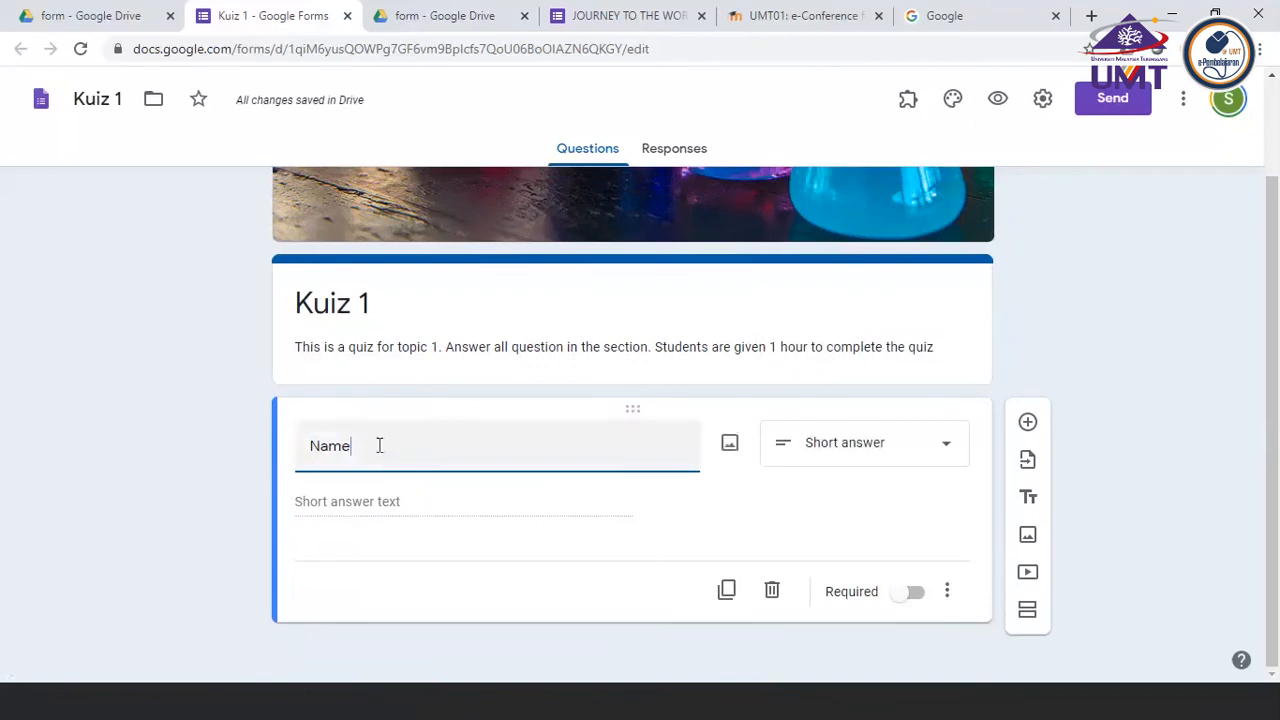
left_click(946, 443)
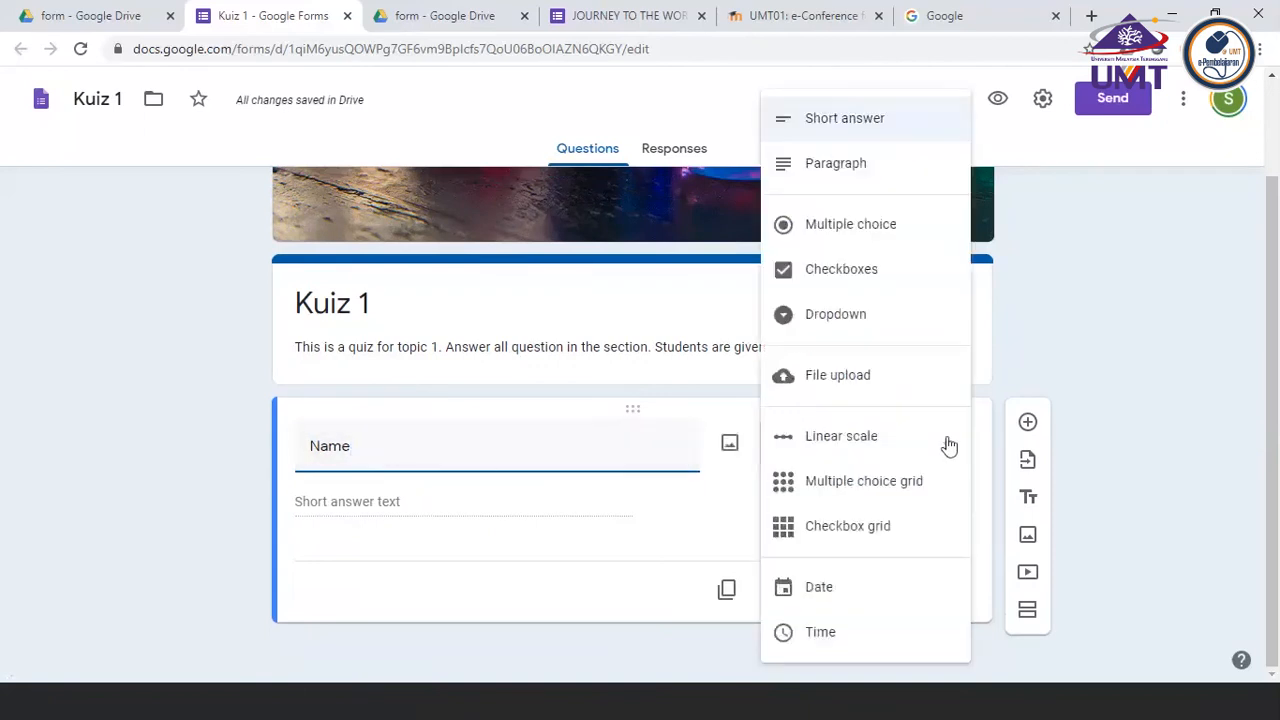
left_click(817, 121)
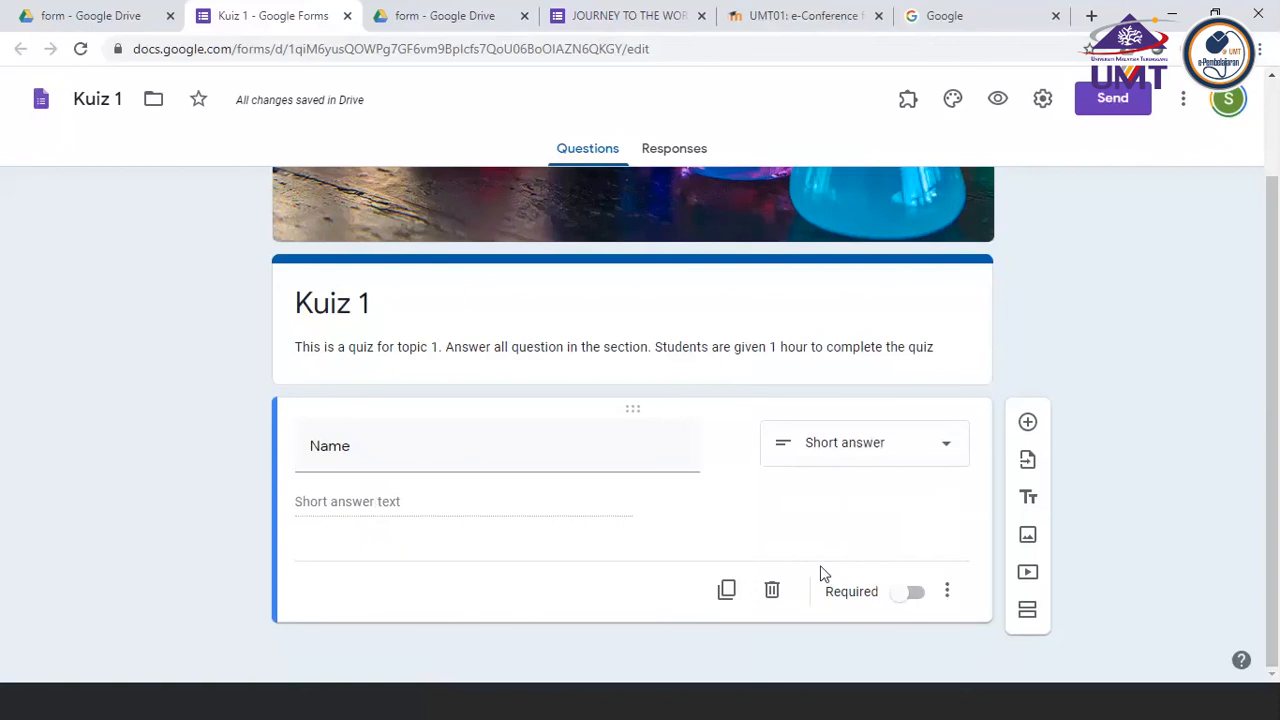
Choose Short answer again for the Name question and make the question required
left_click(928, 453)
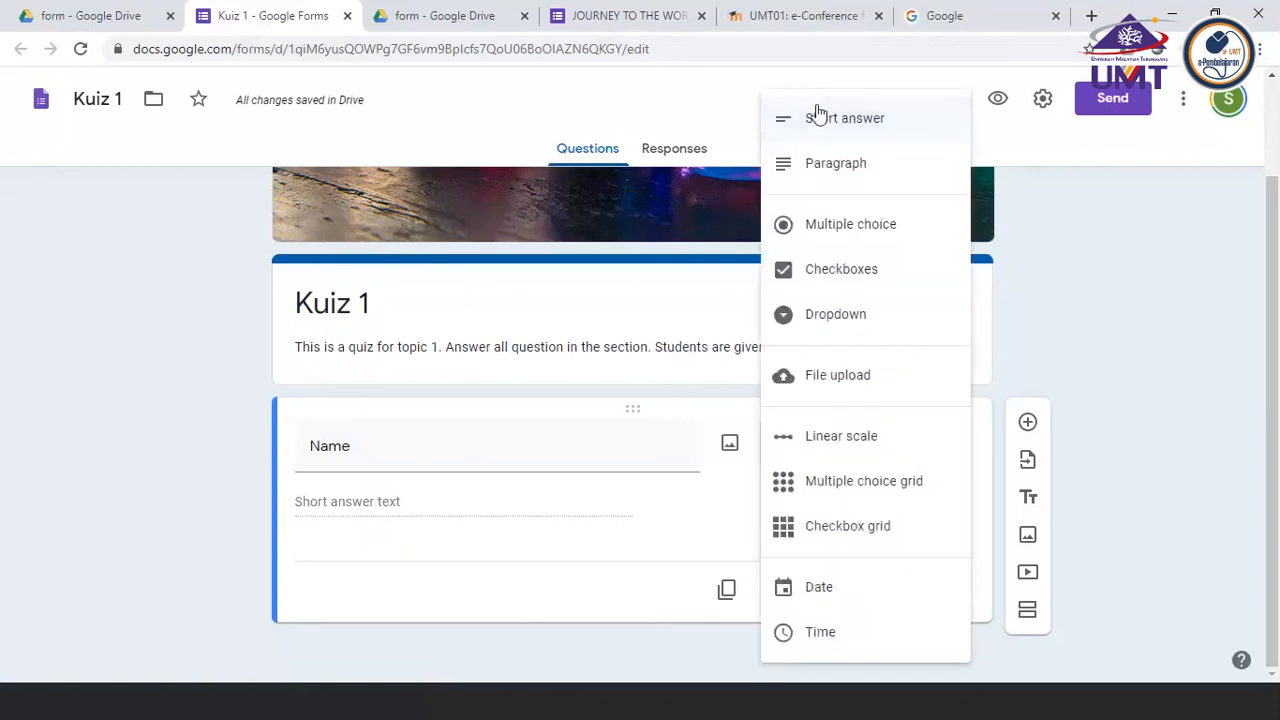
left_click(818, 118)
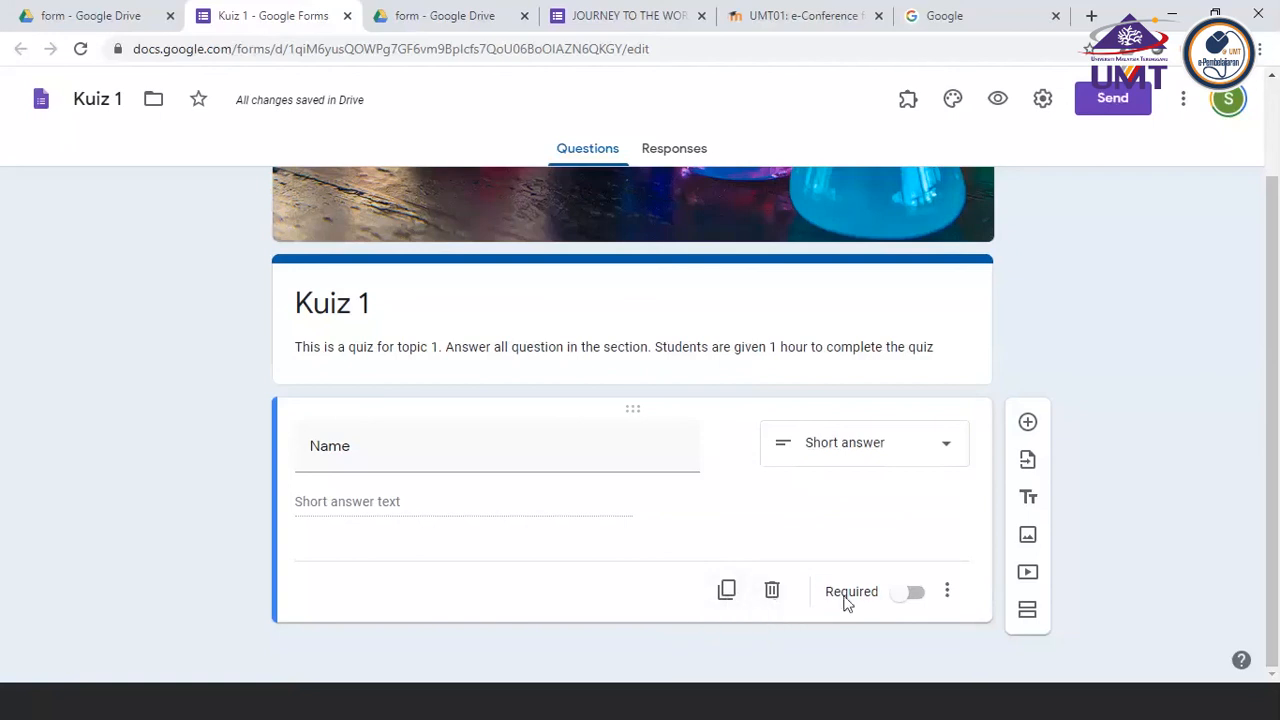
left_click(915, 596)
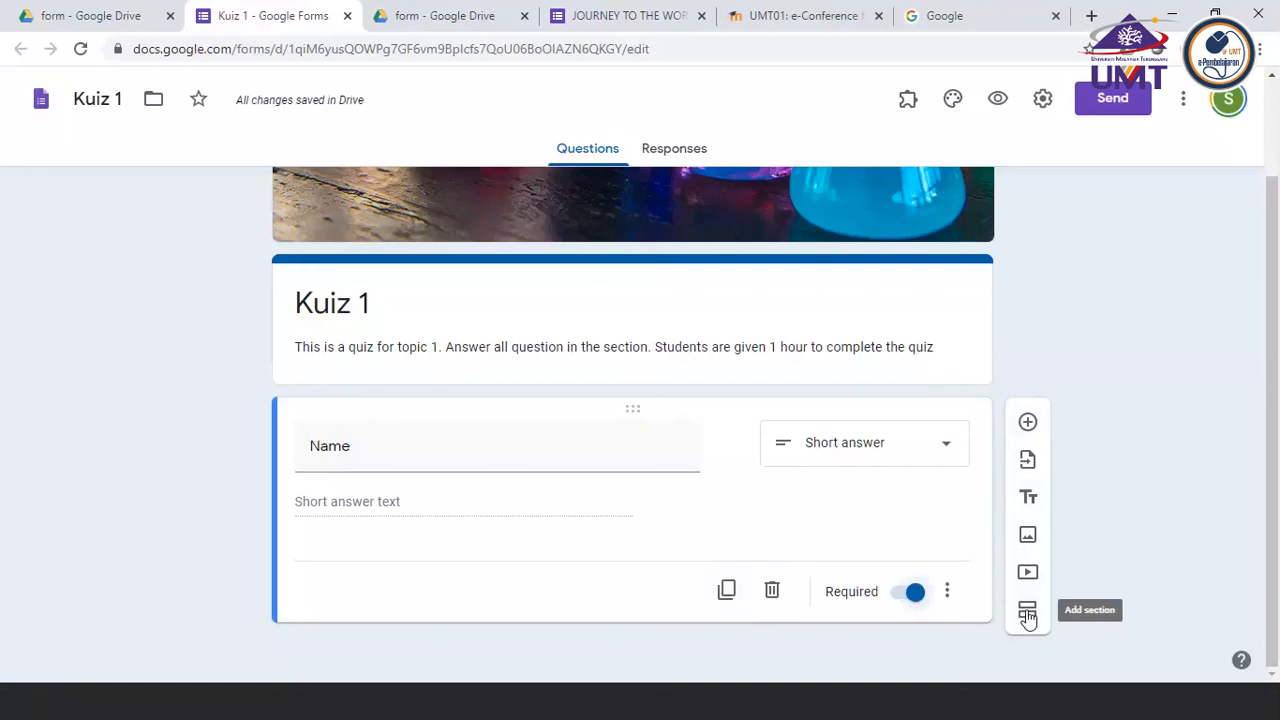
Add a second question below Name and title it "Password"
left_click(1028, 423)
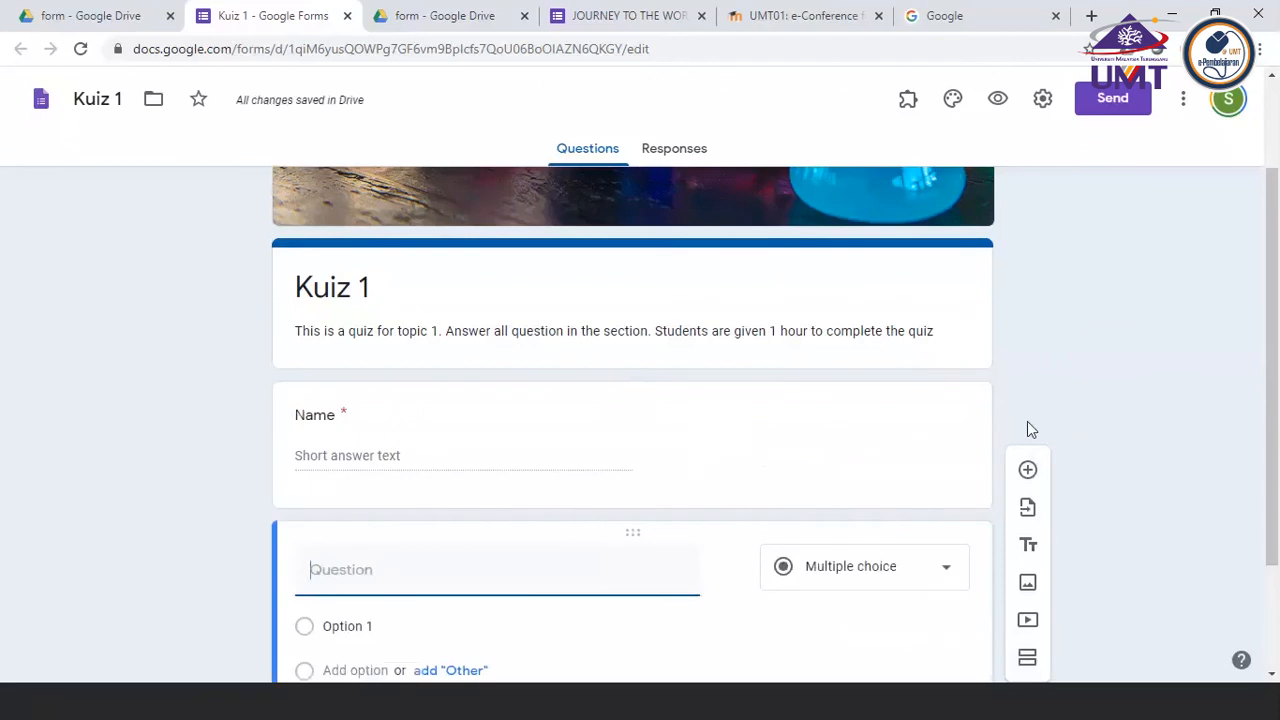
scroll(511, 568, "down", 2)
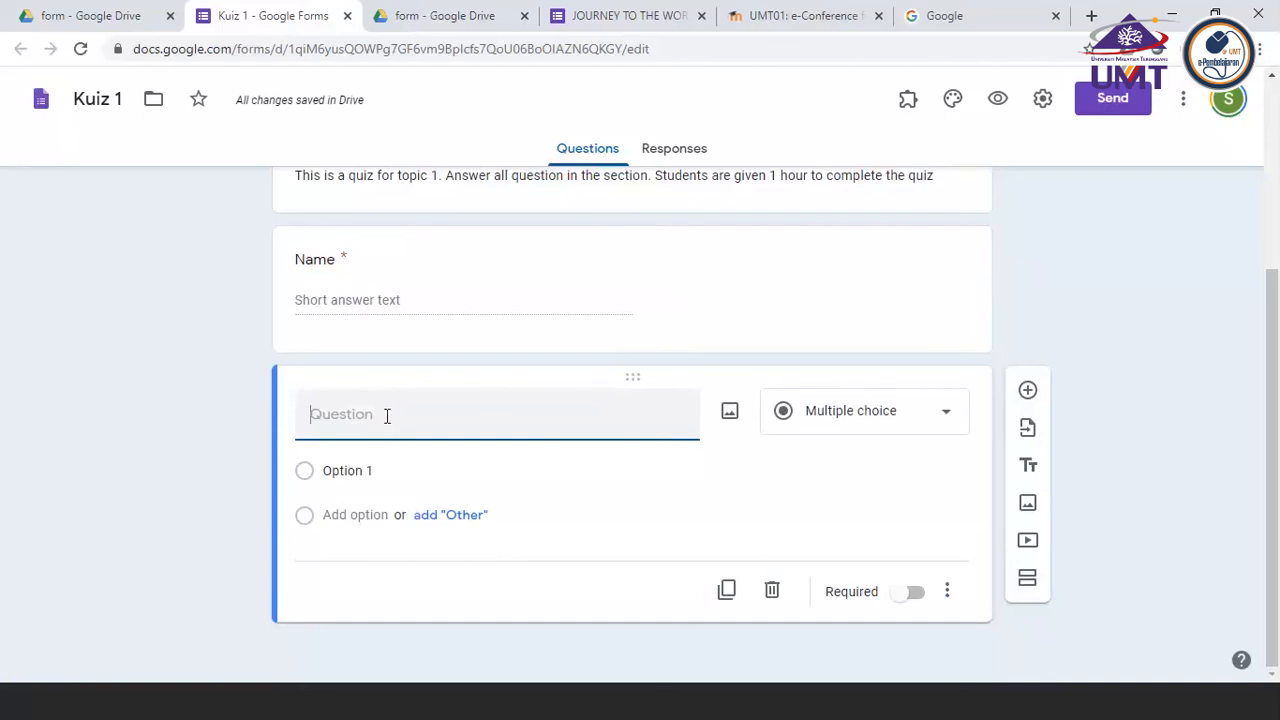
type("Password")
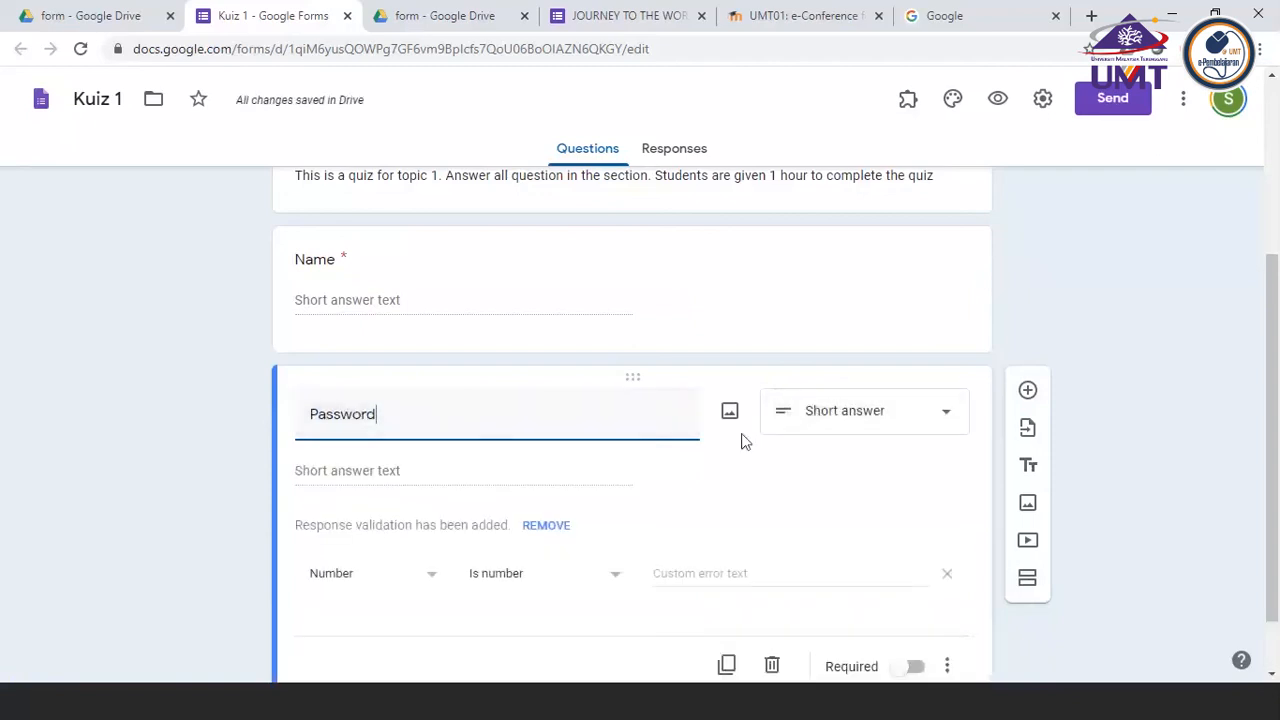
Select Short answer as the question type for the Password question
left_click(947, 424)
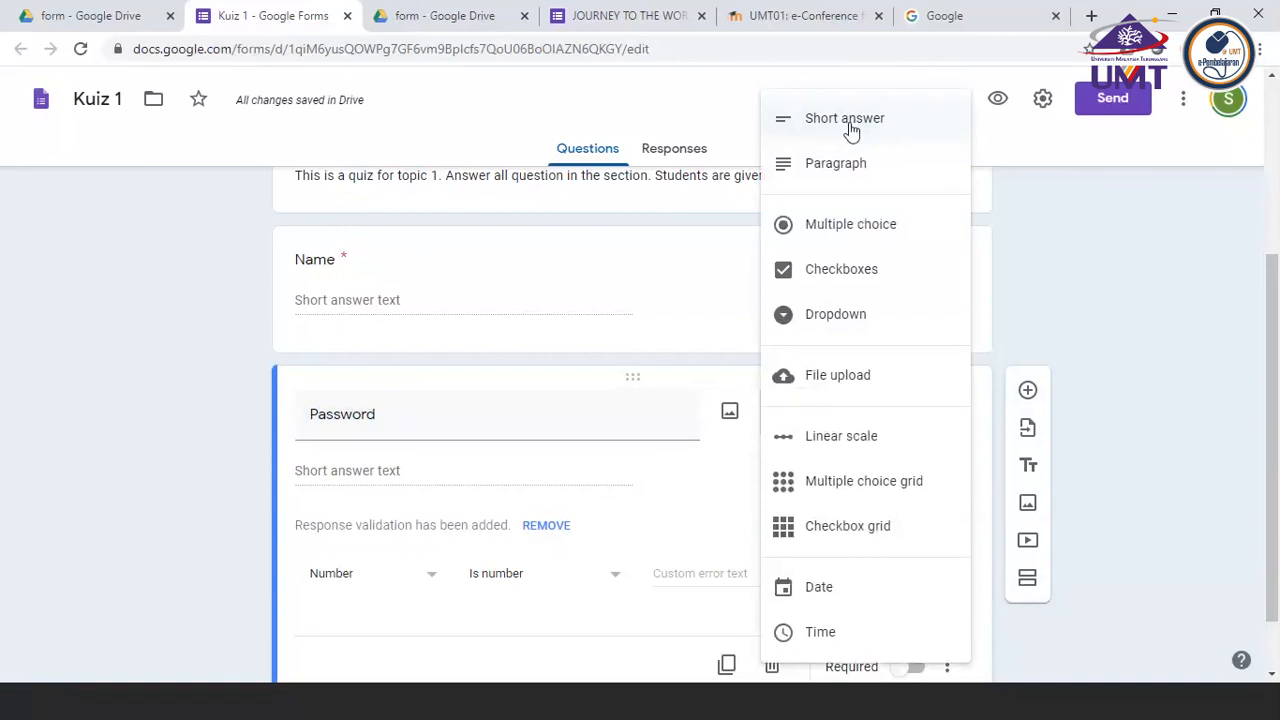
left_click(420, 431)
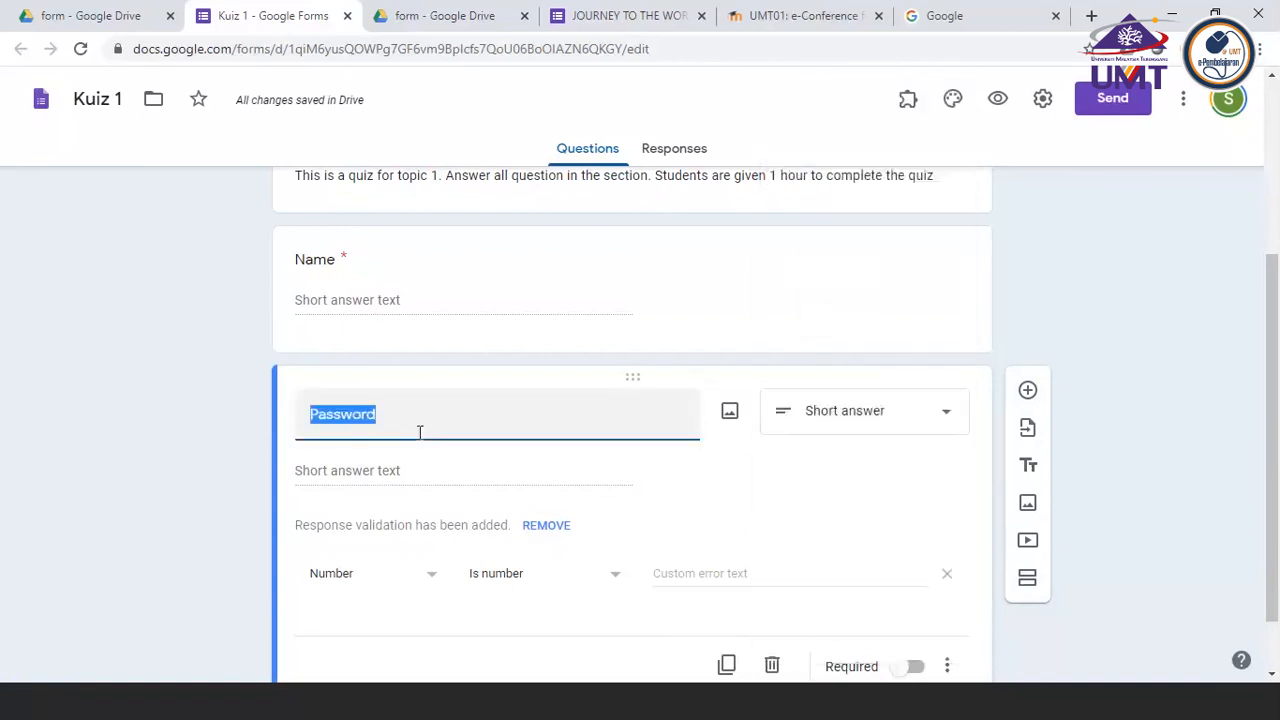
left_click_drag(374, 416, 293, 436)
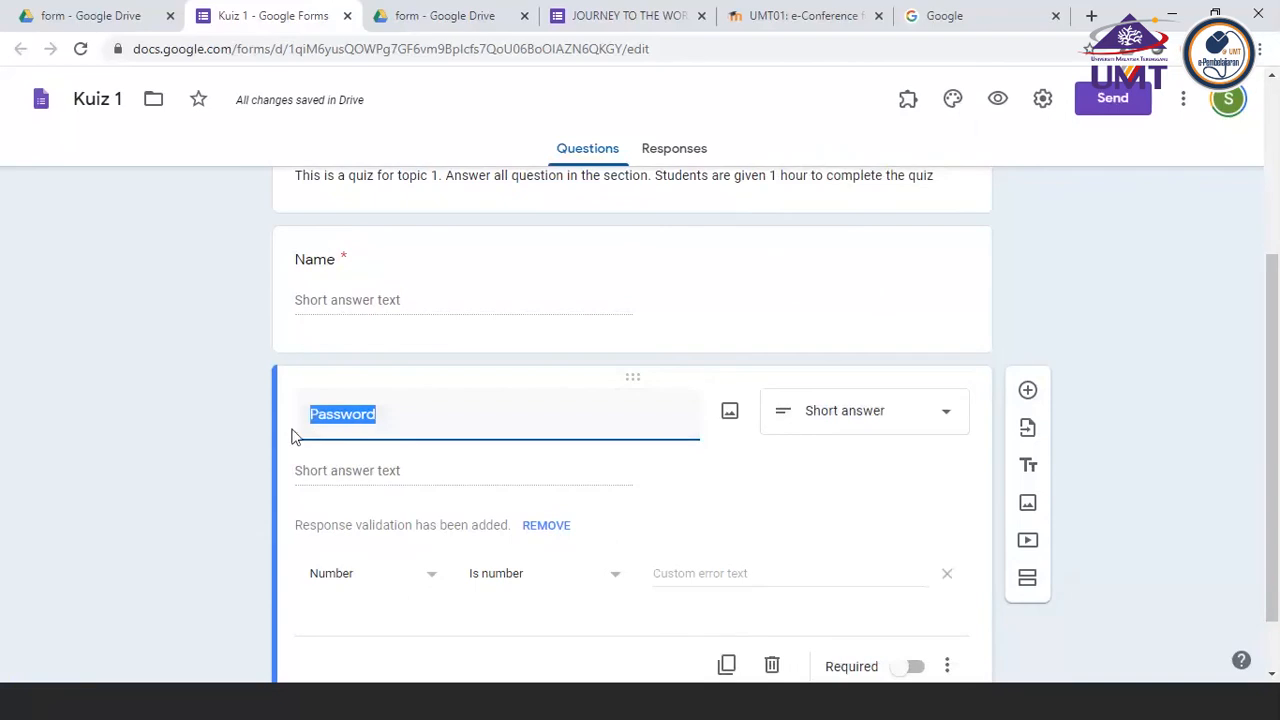
left_click(942, 417)
left_click(859, 136)
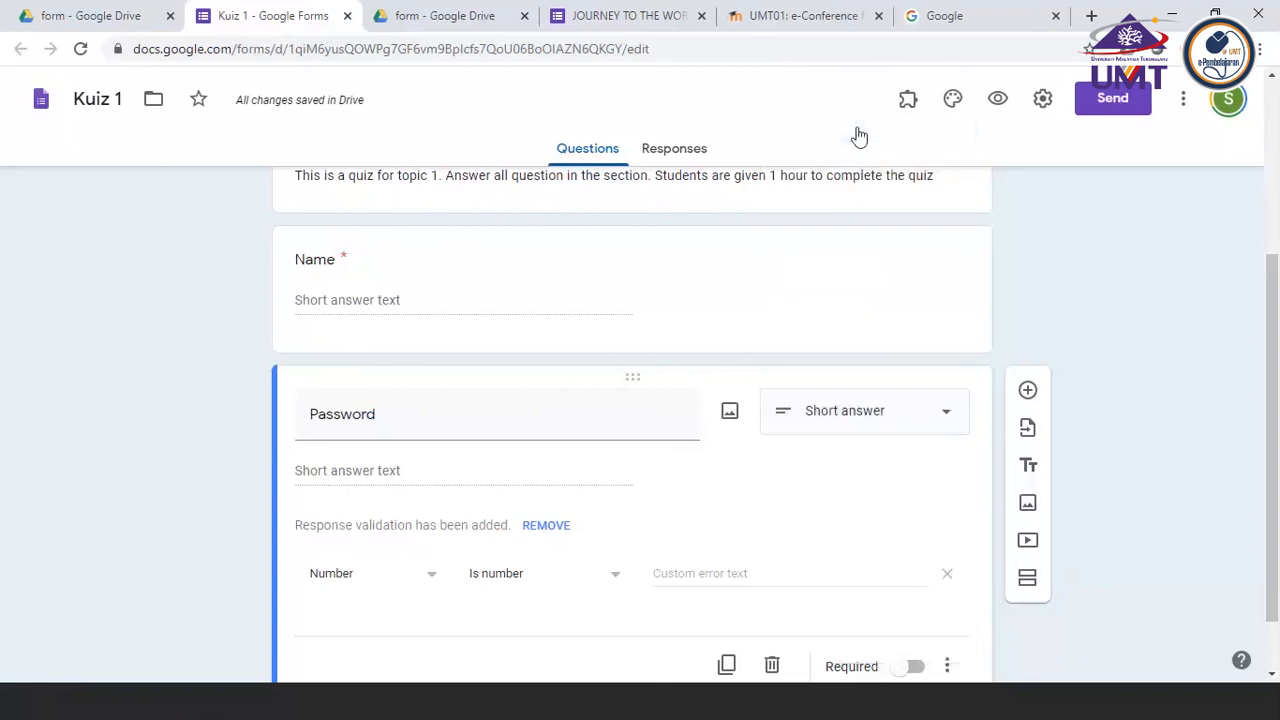
scroll(617, 520, "down", 1)
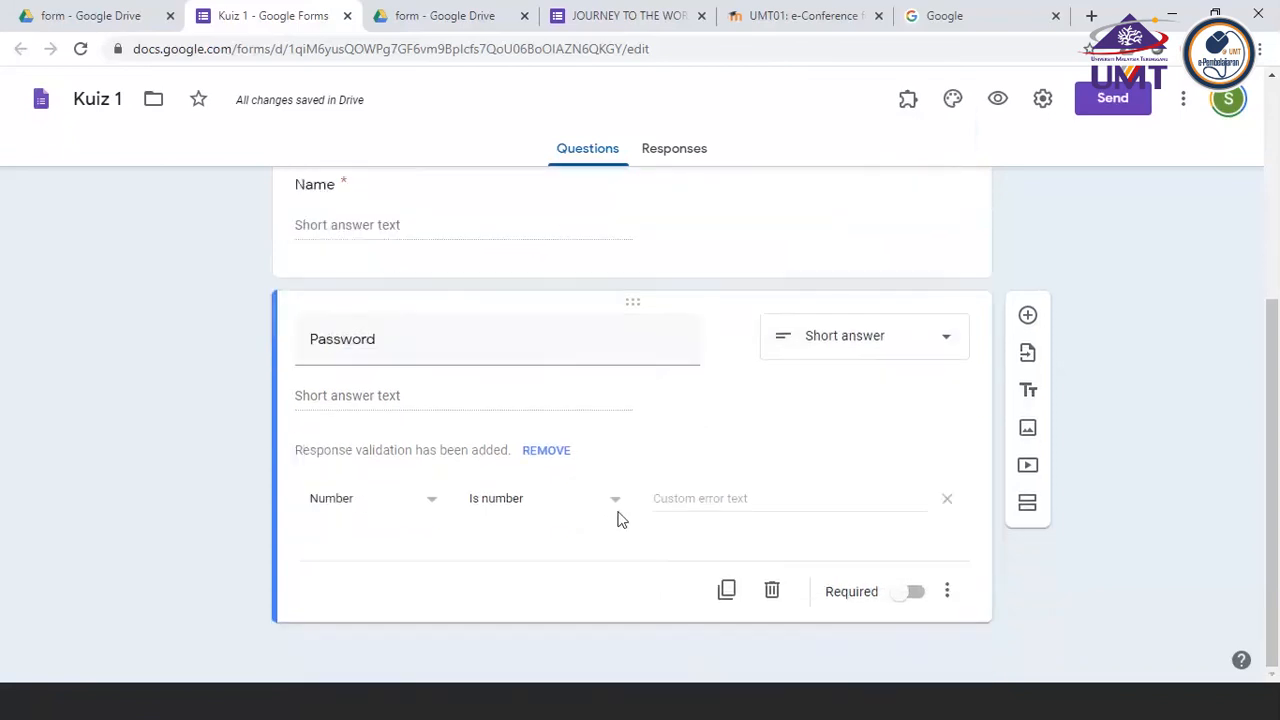
Make the Password question required
scroll(617, 520, "up", 1)
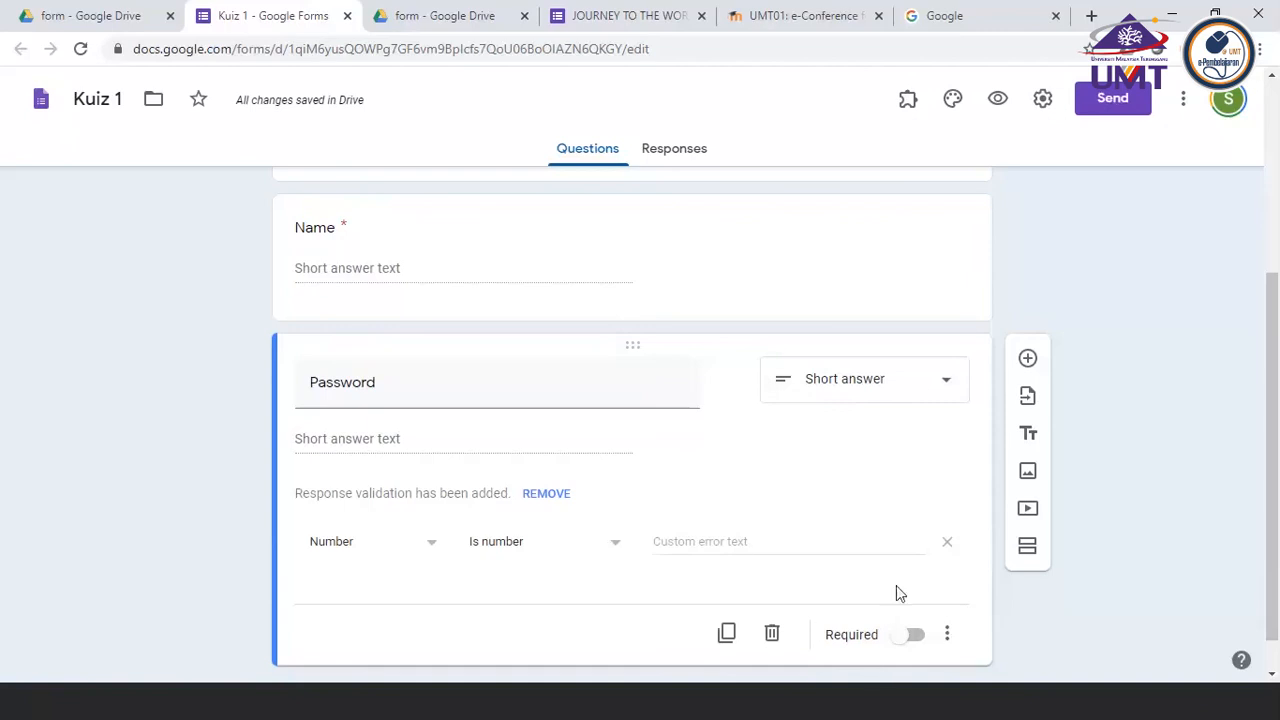
left_click(915, 637)
left_click(950, 634)
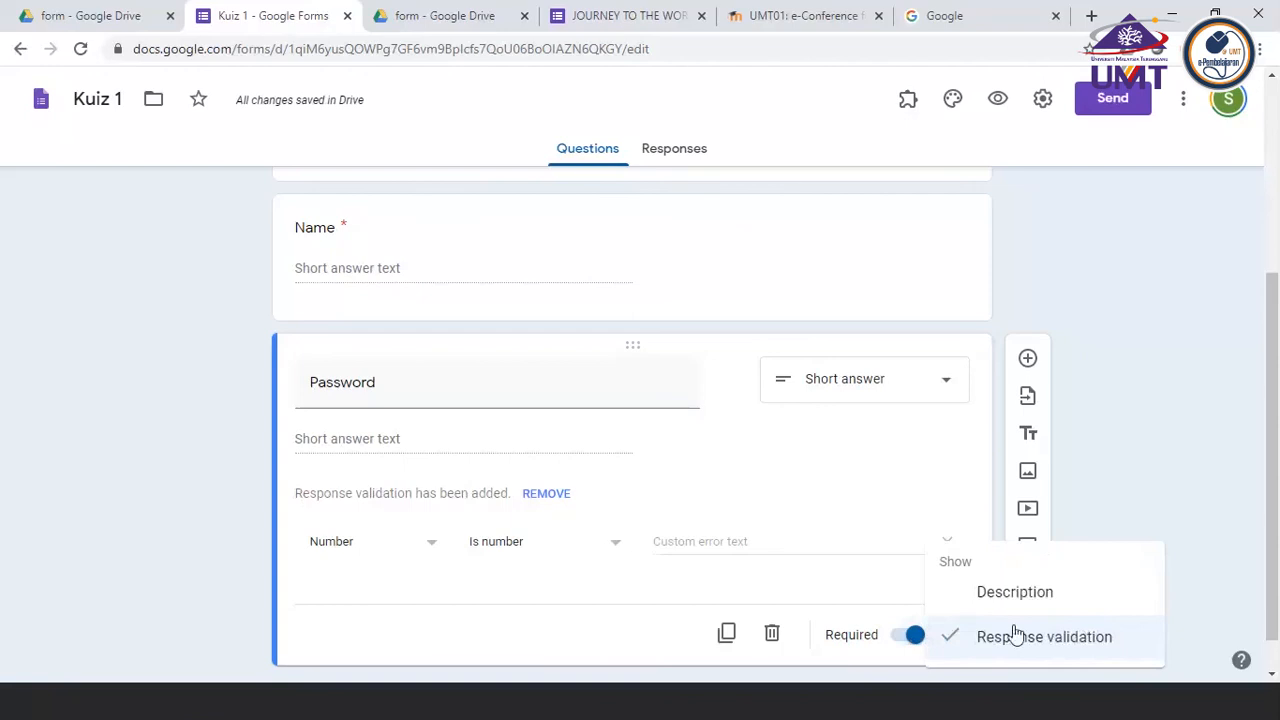
left_click(1180, 558)
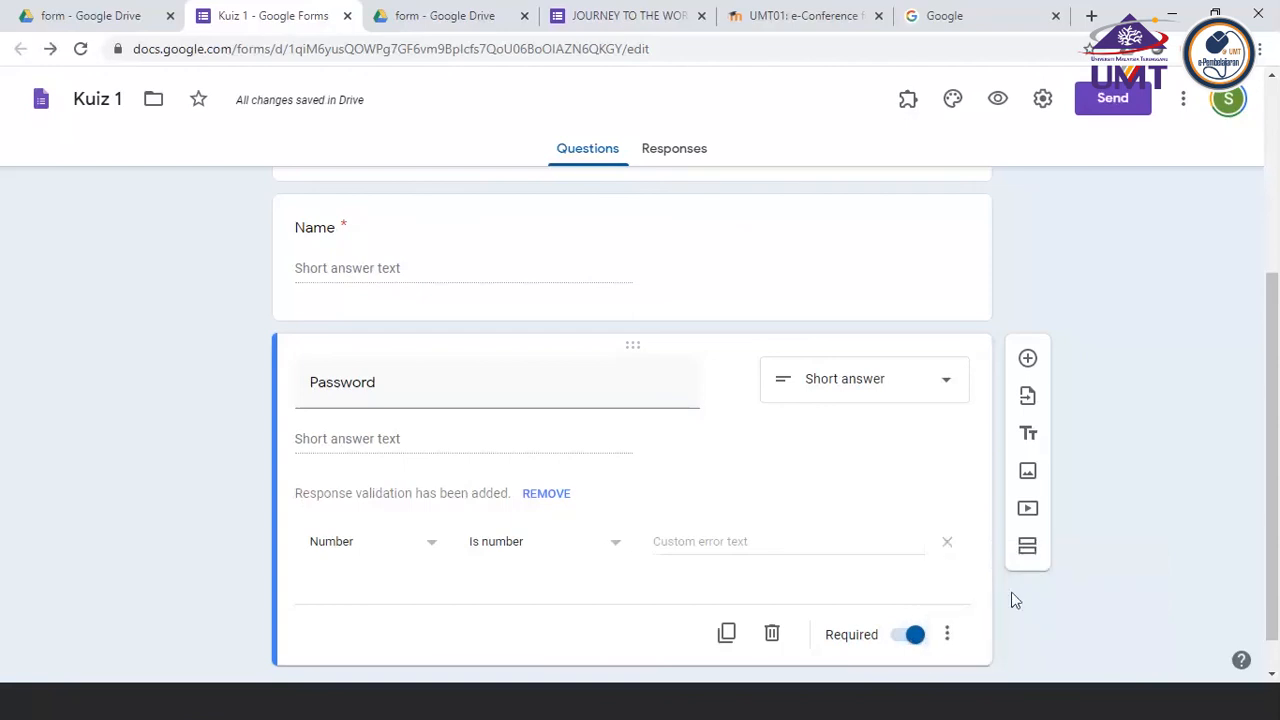
Remove the response validation from the Password question and add it again
left_click(949, 636)
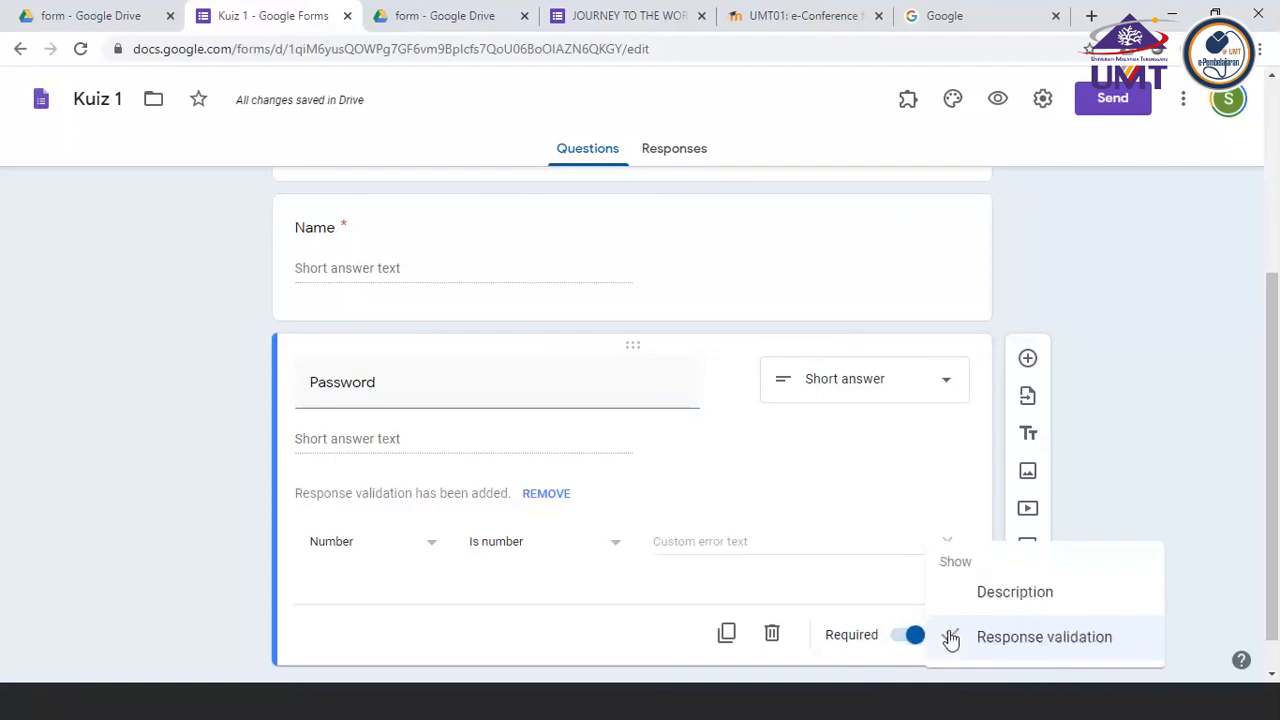
left_click(1063, 637)
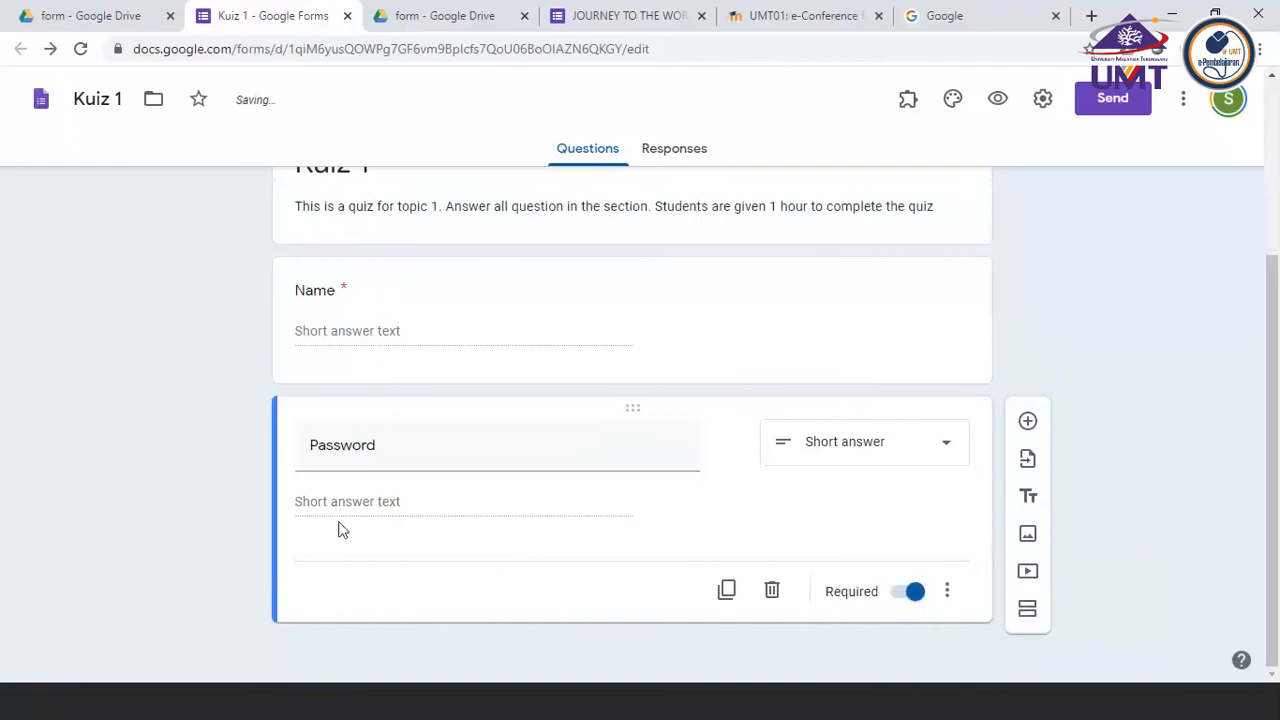
left_click(947, 591)
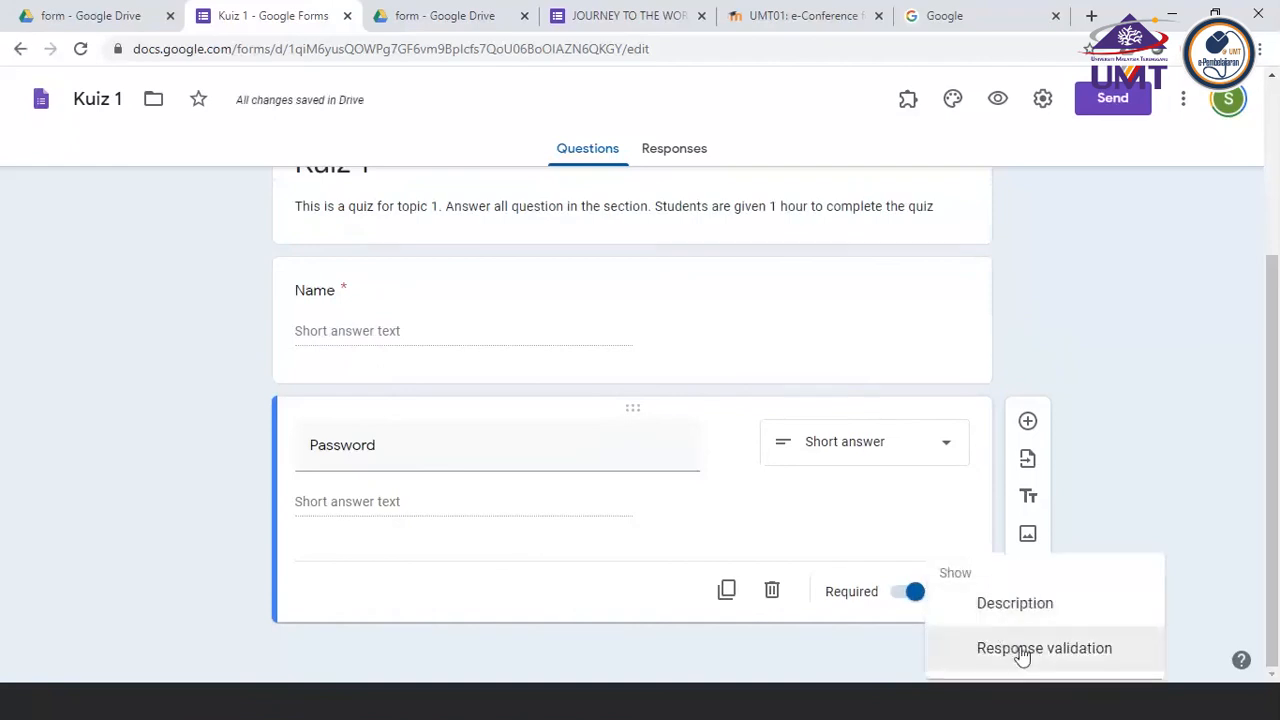
left_click(1022, 652)
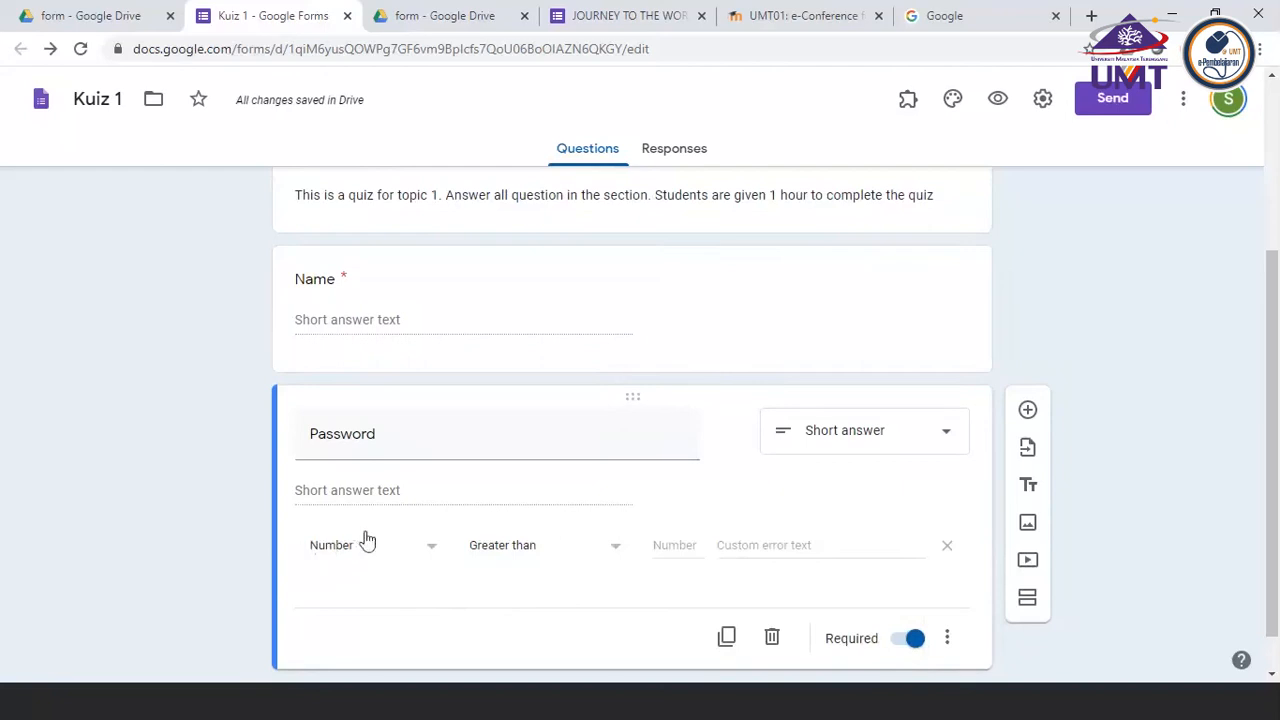
Set the Password question's response validation to Text with the Contains condition
left_click(433, 557)
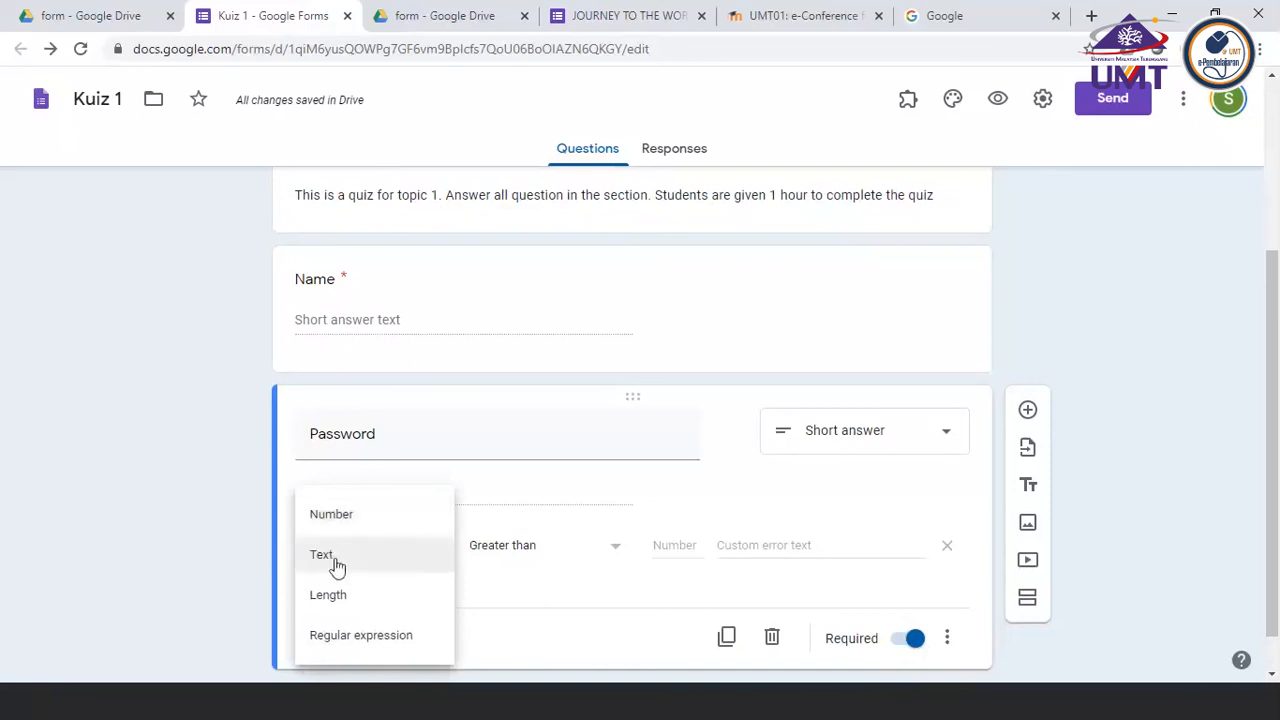
left_click(322, 555)
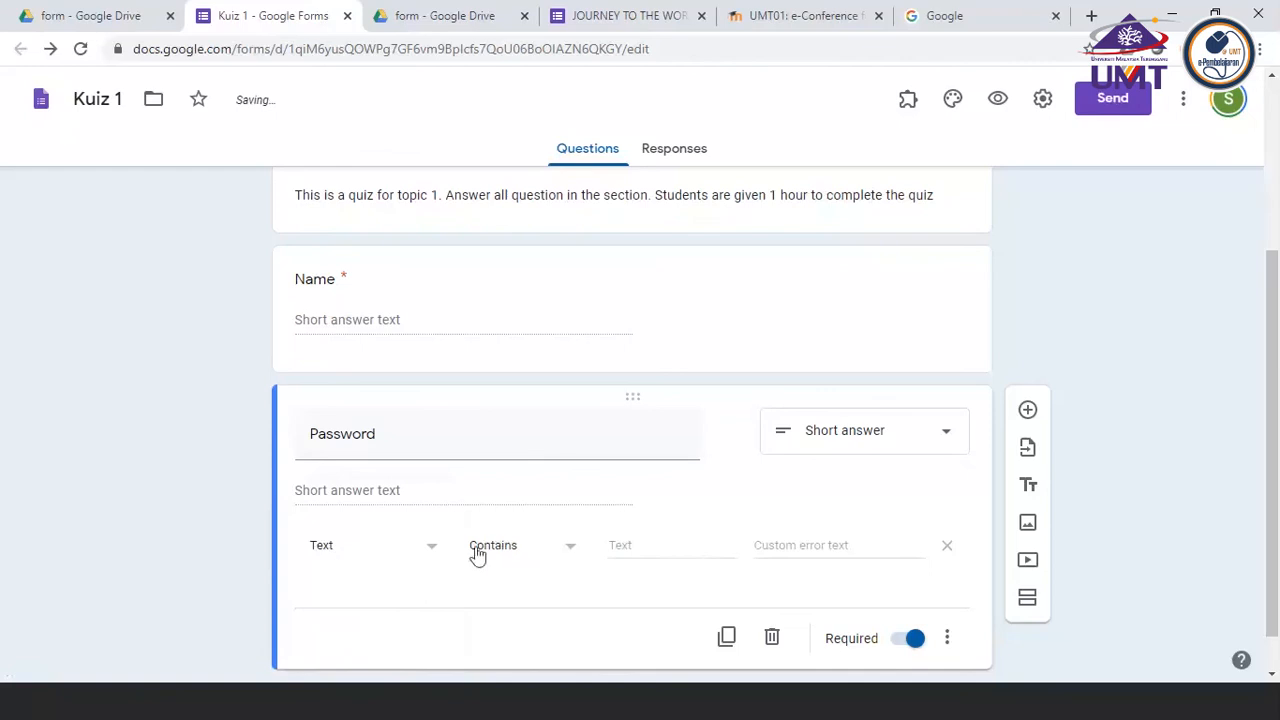
left_click(431, 552)
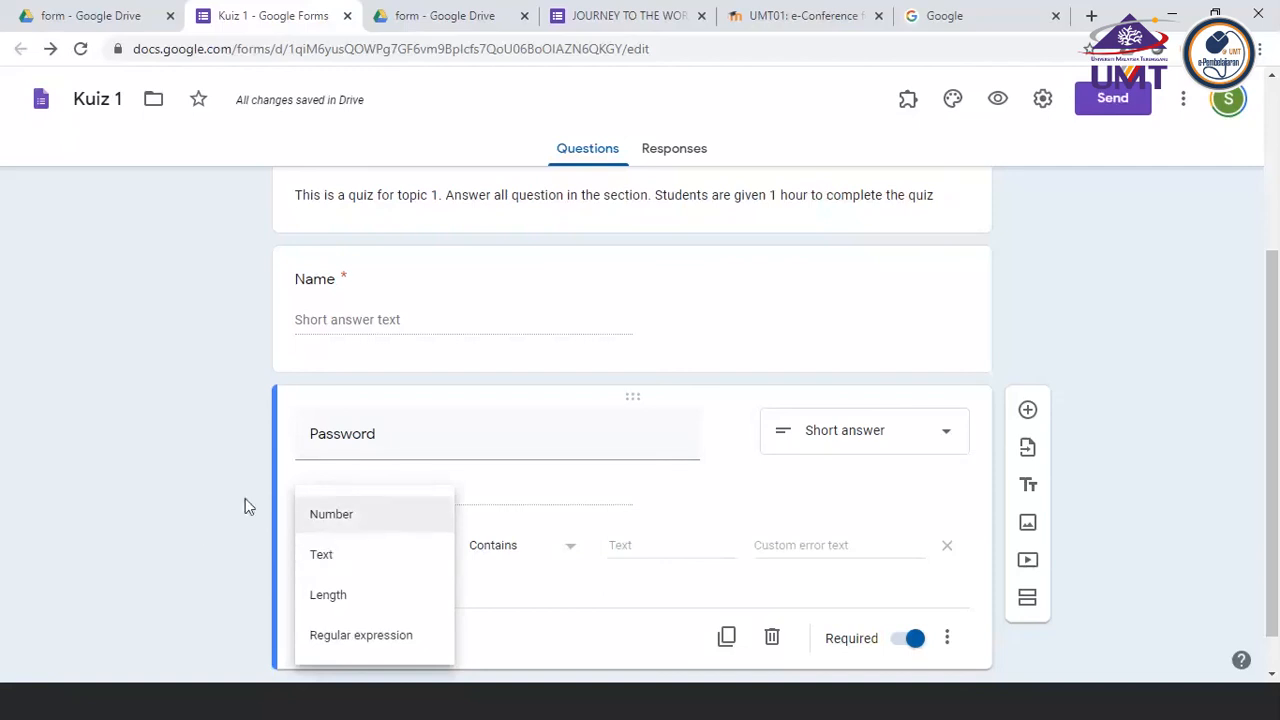
left_click(329, 557)
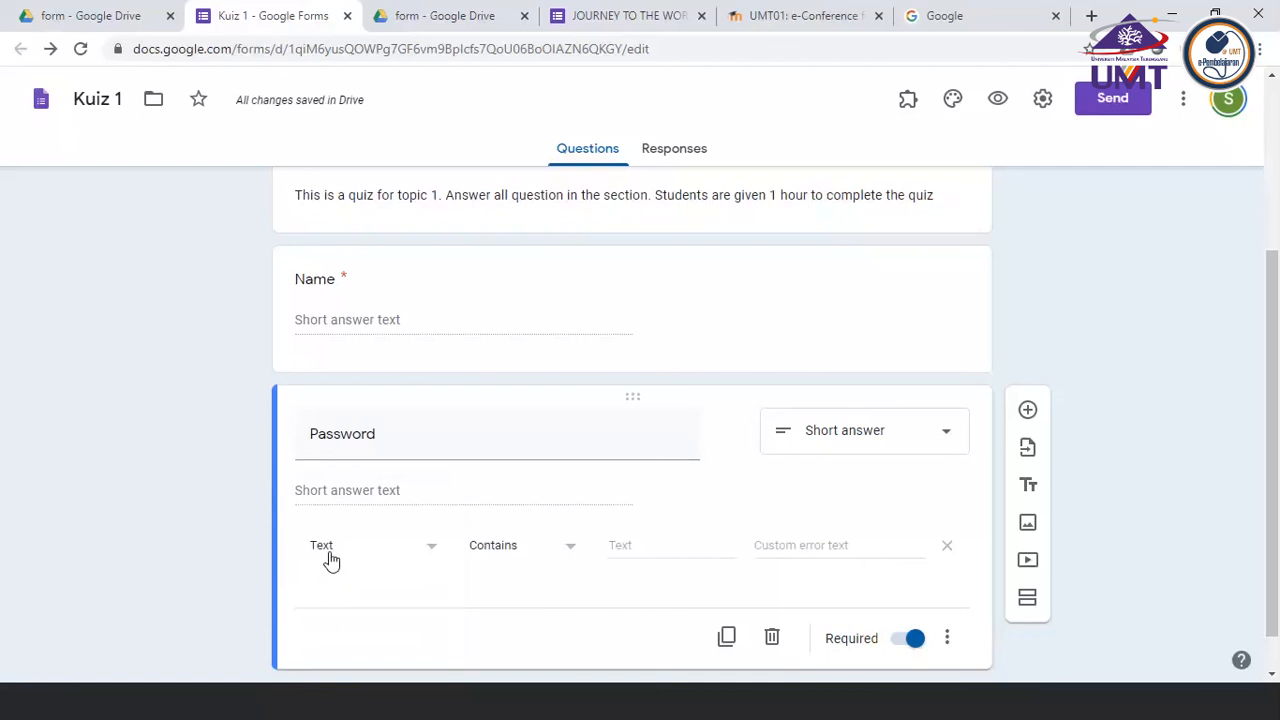
left_click(569, 554)
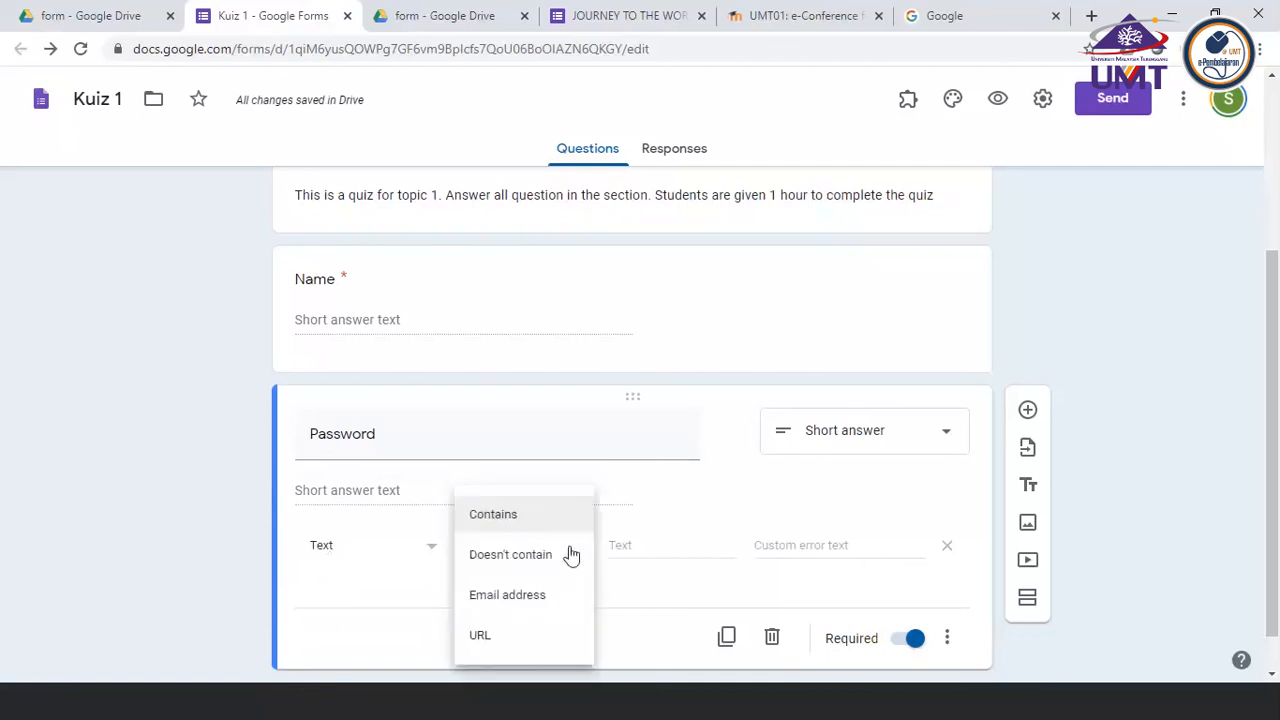
left_click(508, 517)
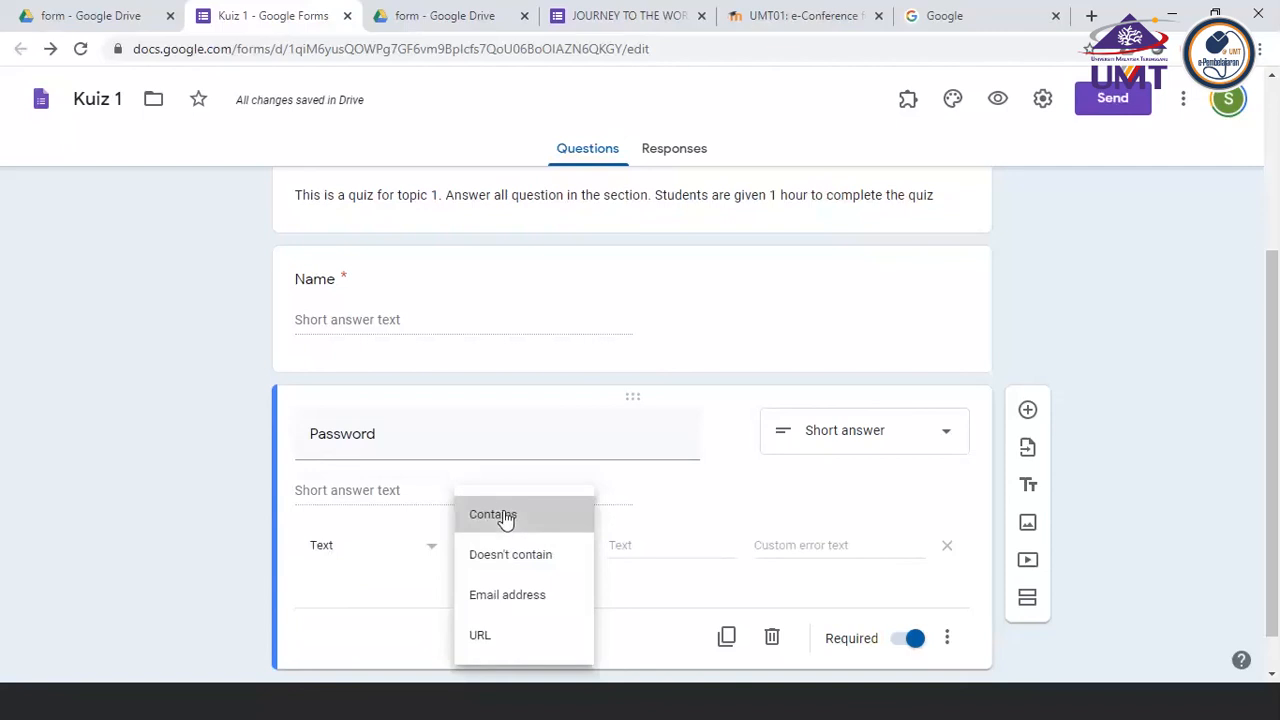
Enter the quiz password as the text the response must contain, keeping the Contains condition
left_click(612, 546)
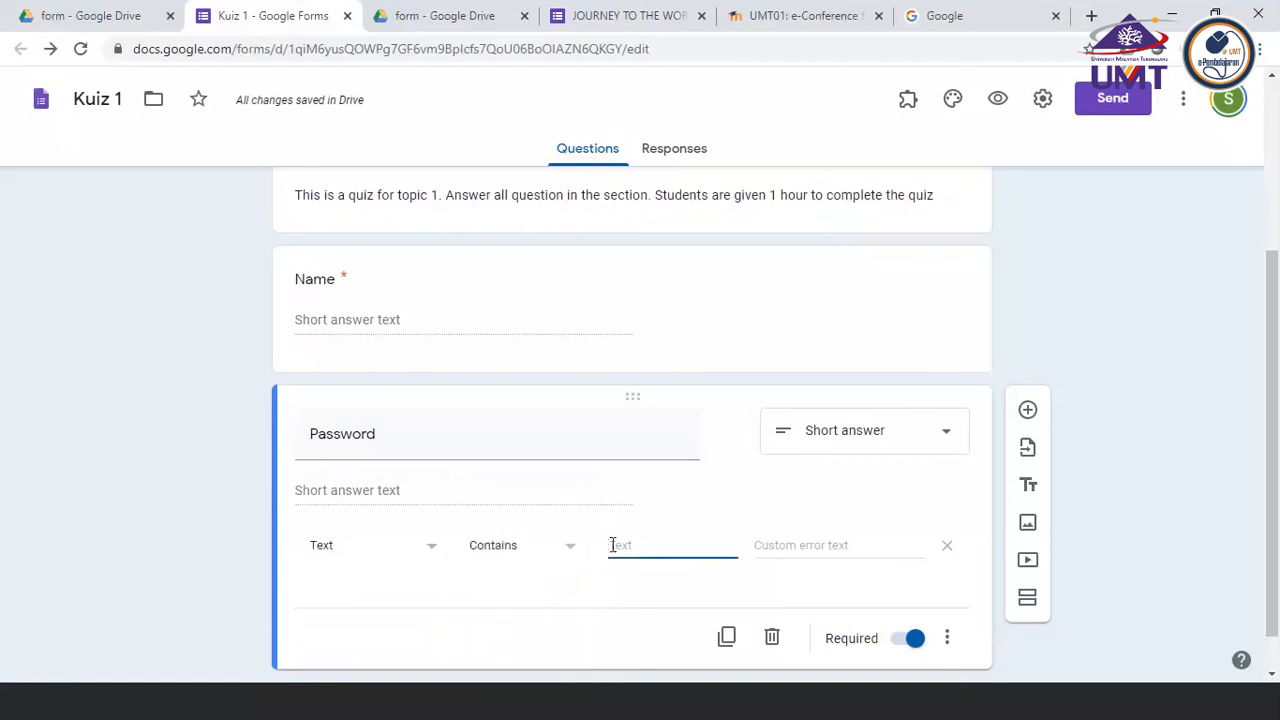
type("123##")
left_click(571, 556)
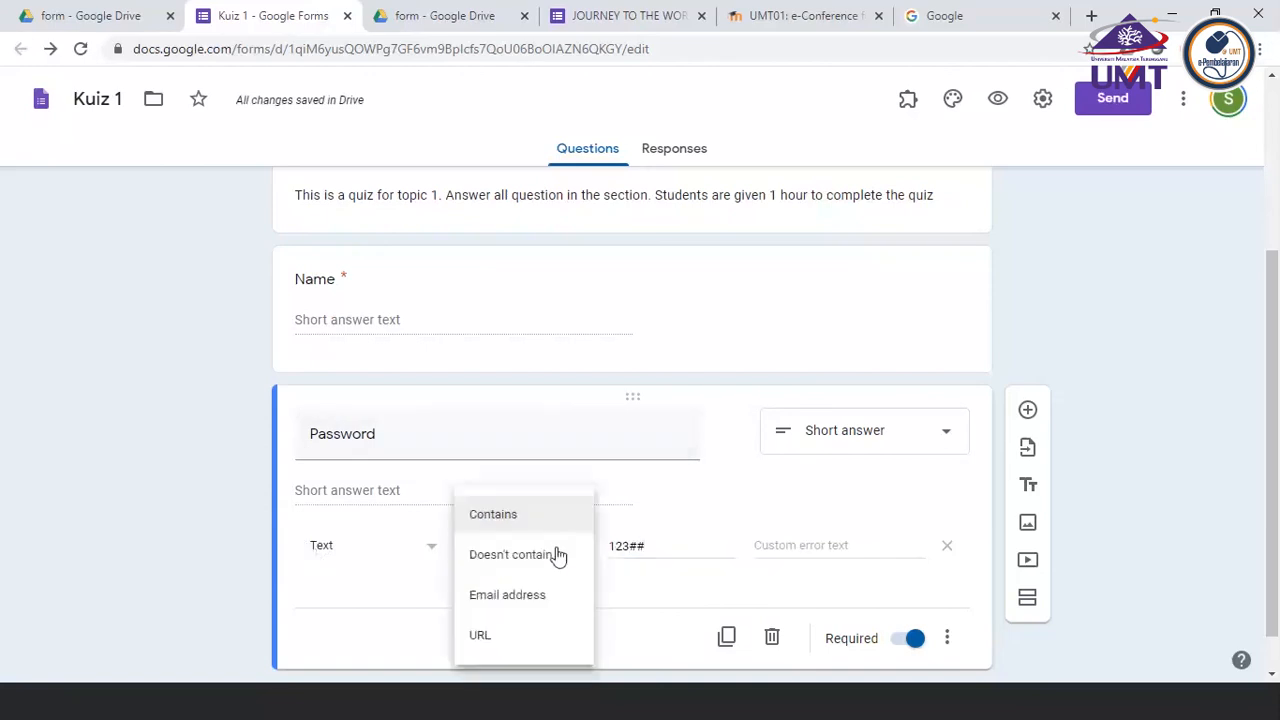
left_click(509, 516)
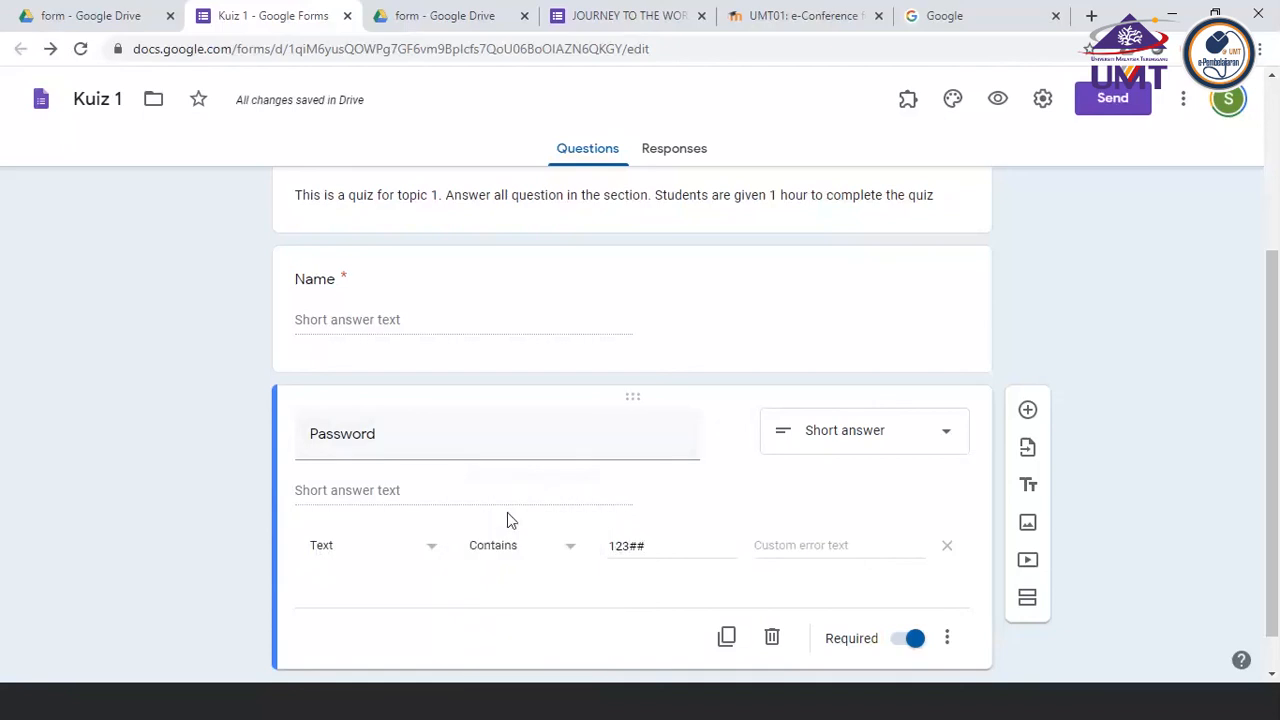
Set the Password validation's custom error text to "wrong password"
left_click(763, 545)
type("wrong password")
Preview the Kuiz 1 form and enter the respondent's name in the Name question
scroll(729, 376, "up", 3)
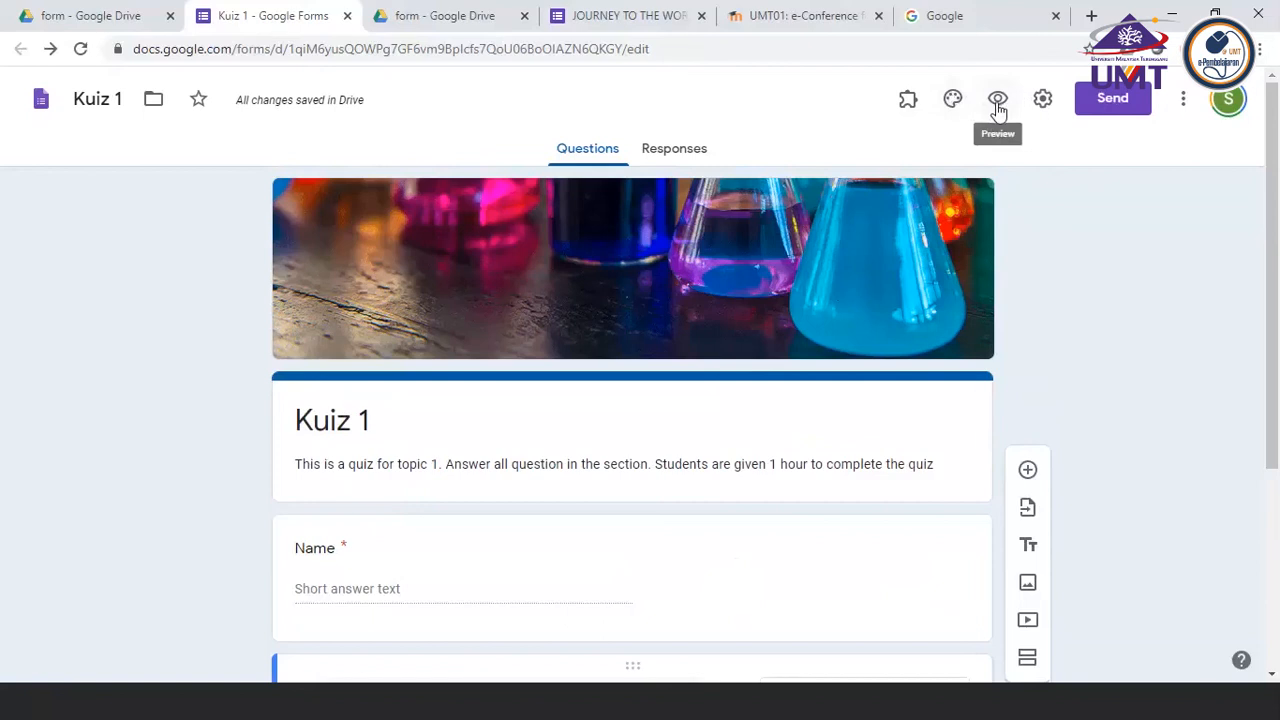
left_click(997, 104)
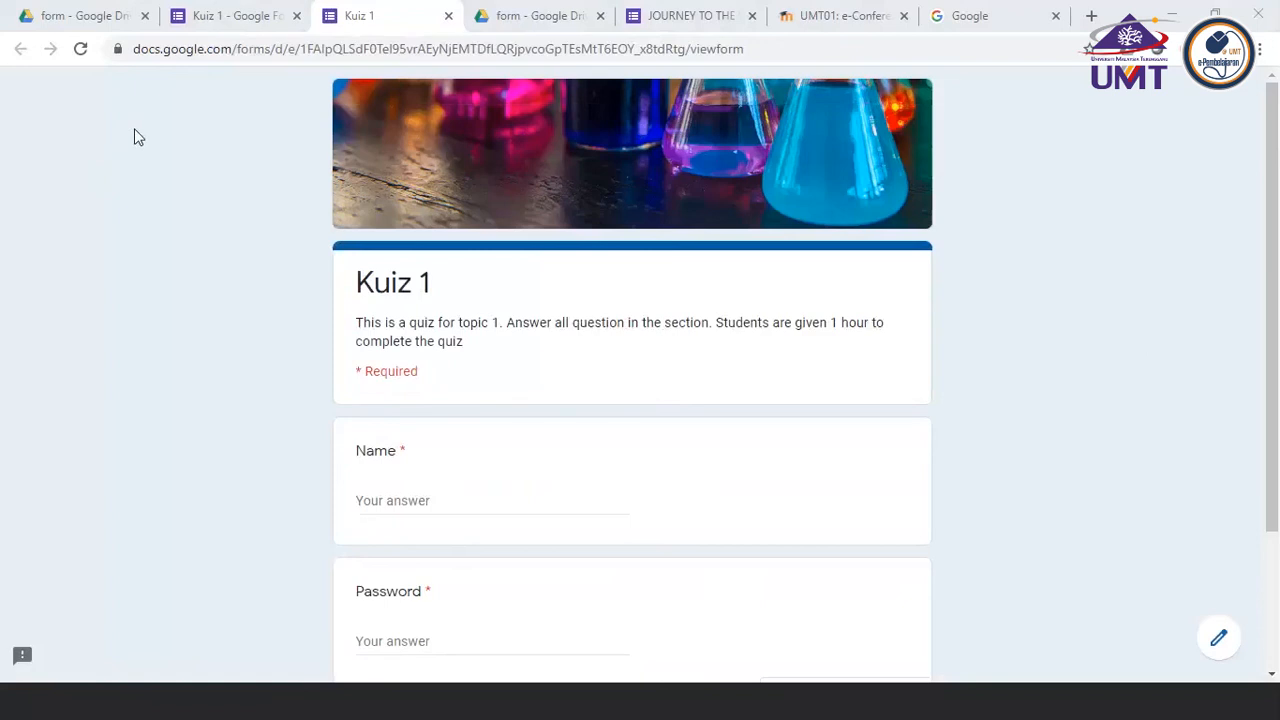
left_click(396, 491)
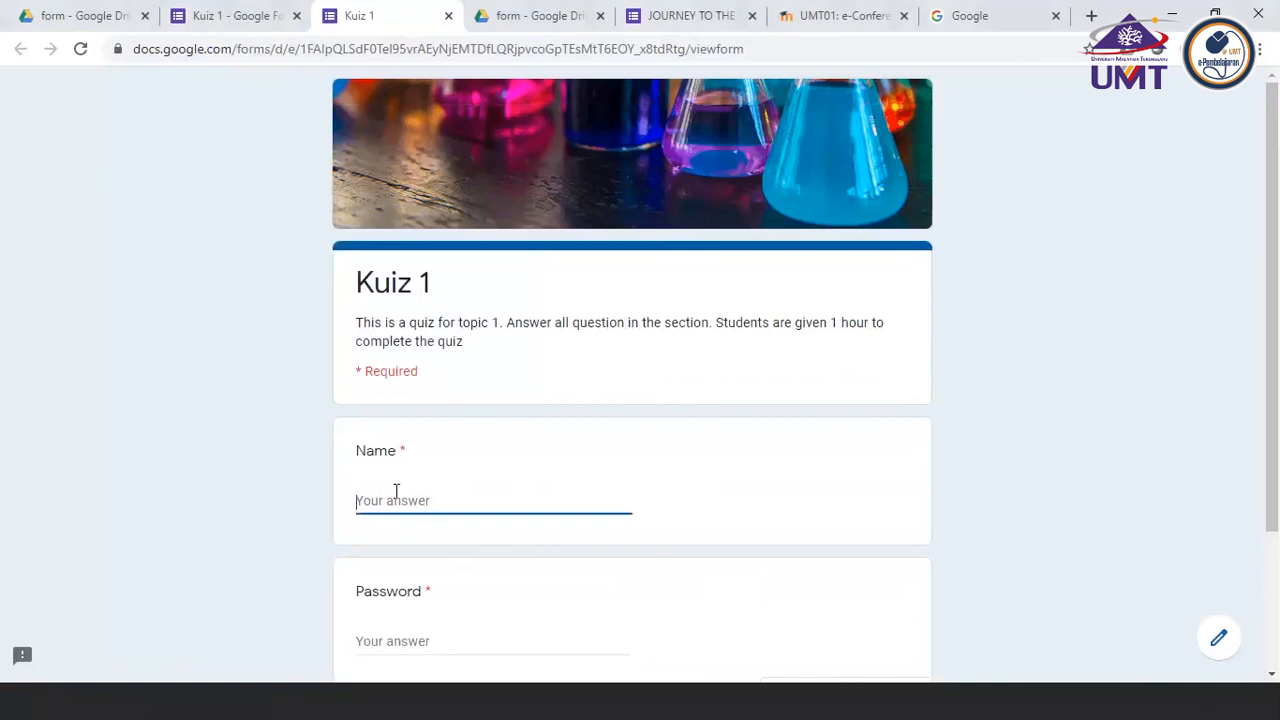
scroll(396, 491, "down", 1)
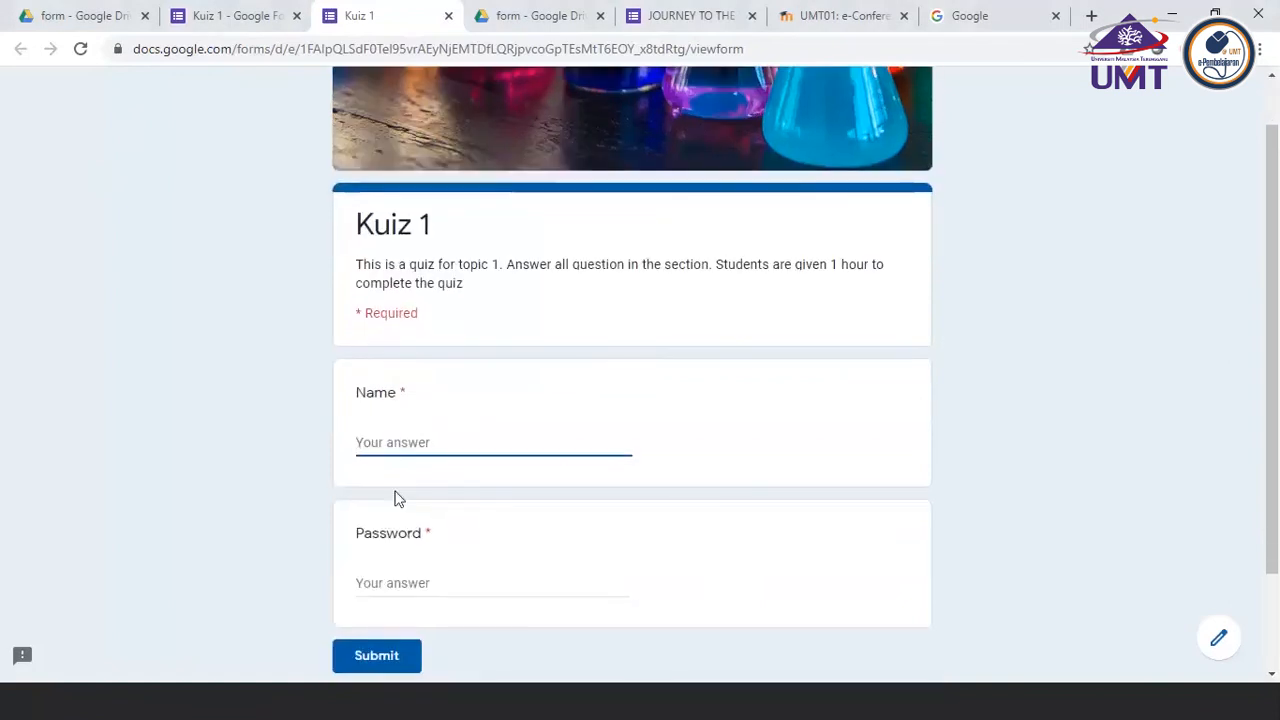
type("shah")
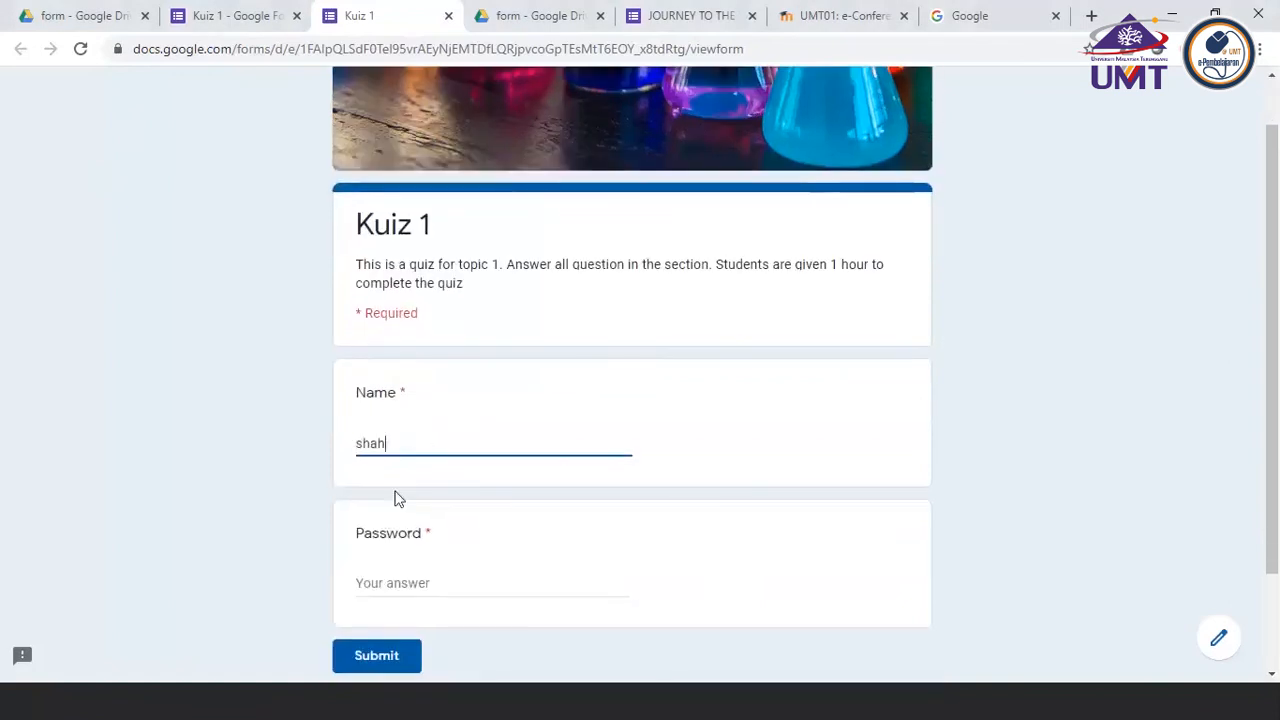
Enter an incorrect password in the Password question and submit the form to test the validation
left_click(404, 580)
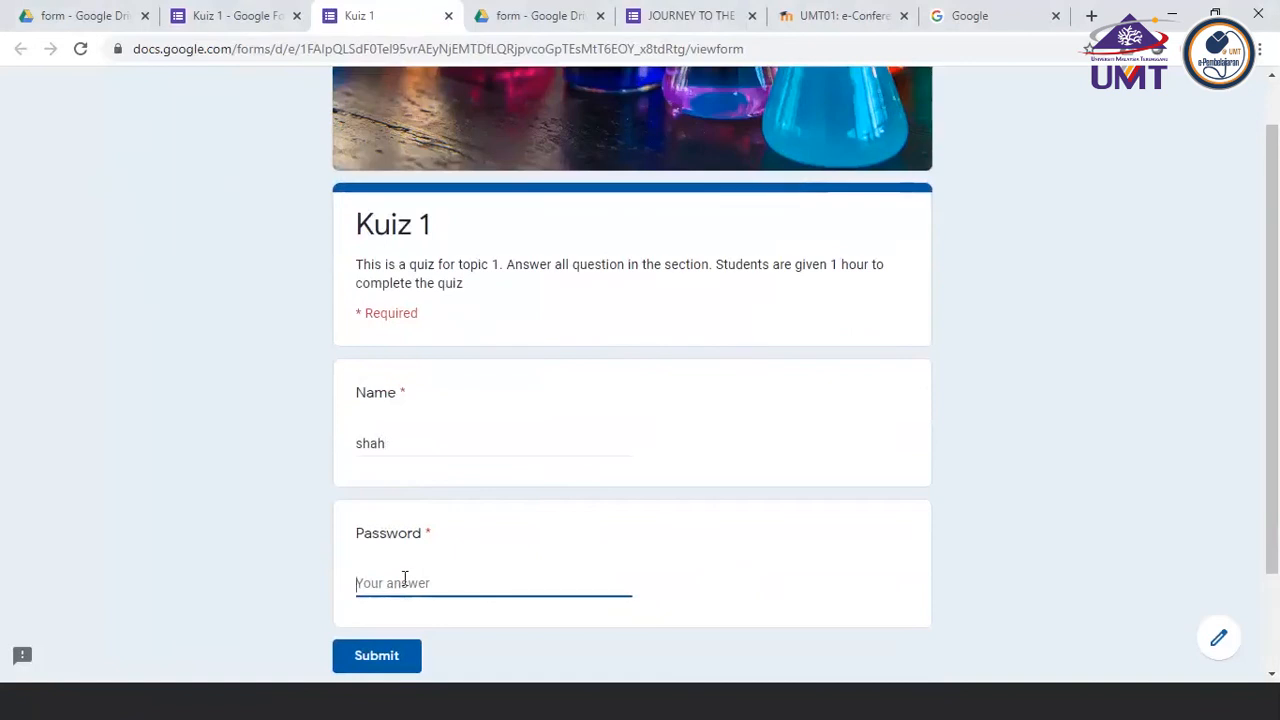
type("123333")
left_click(388, 652)
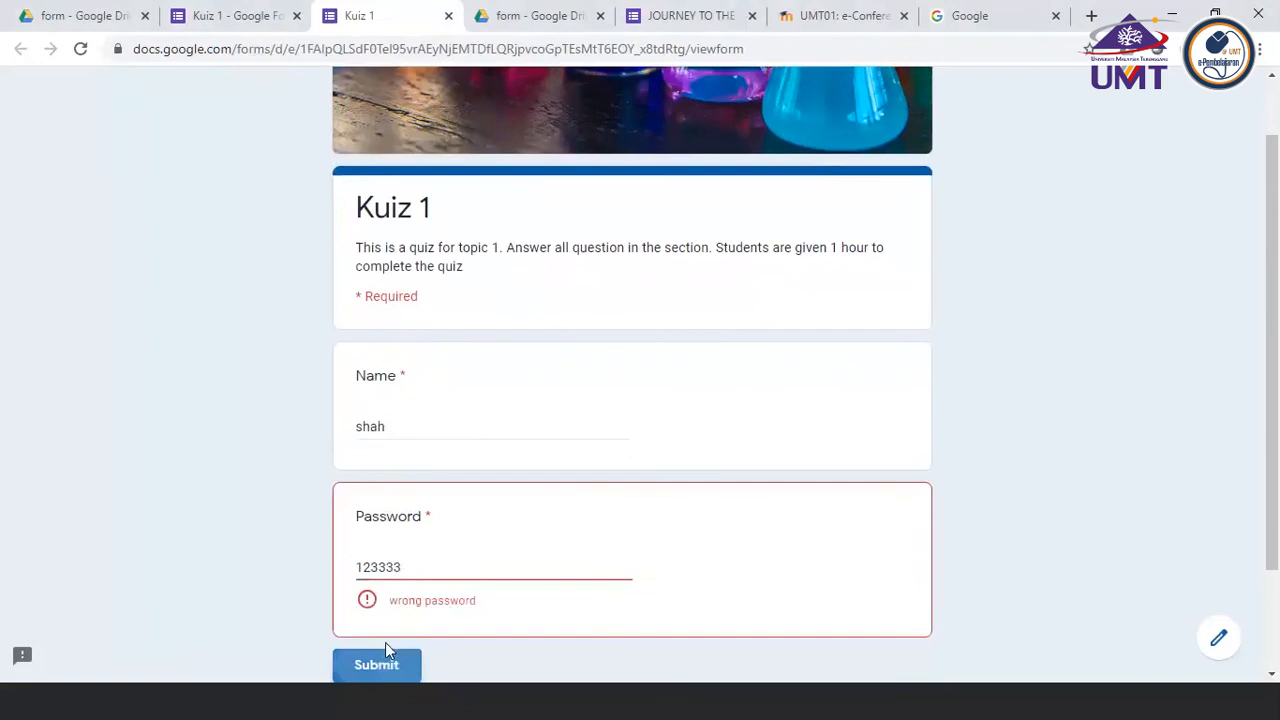
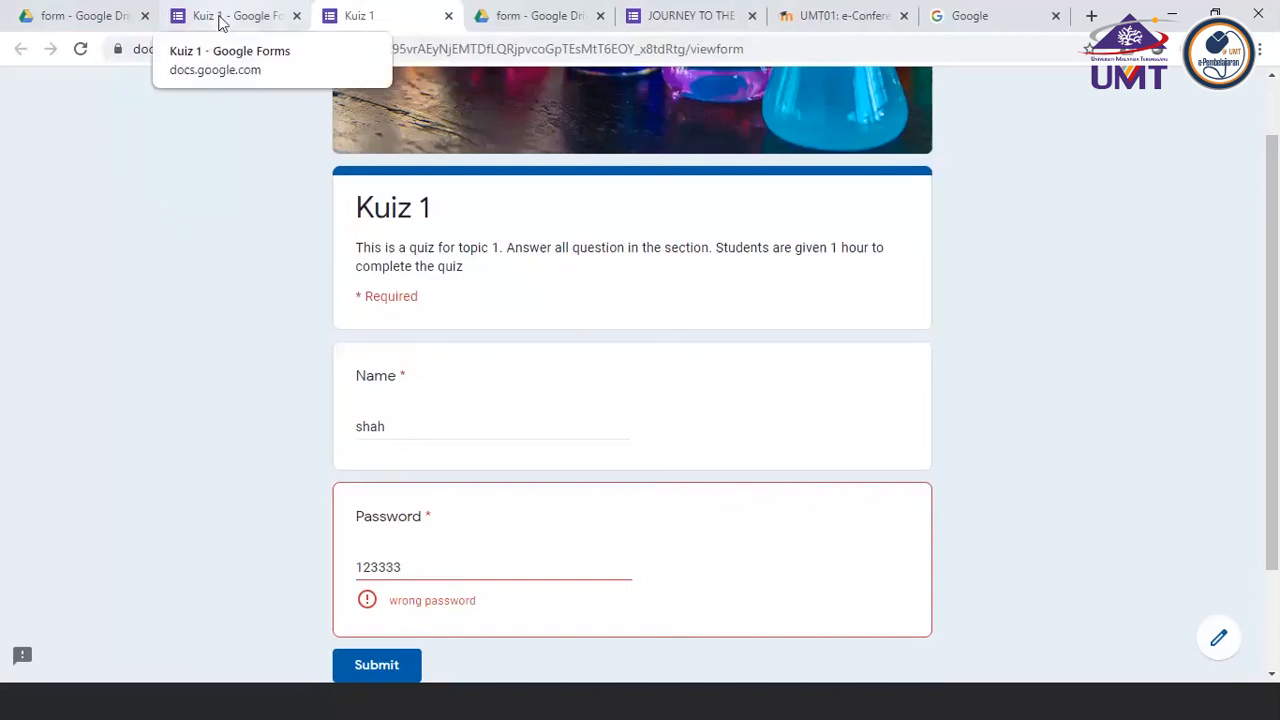
Return to the Kuiz 1 editor and review the Password question's short-answer type and its Text, Contains validation rule
left_click(222, 20)
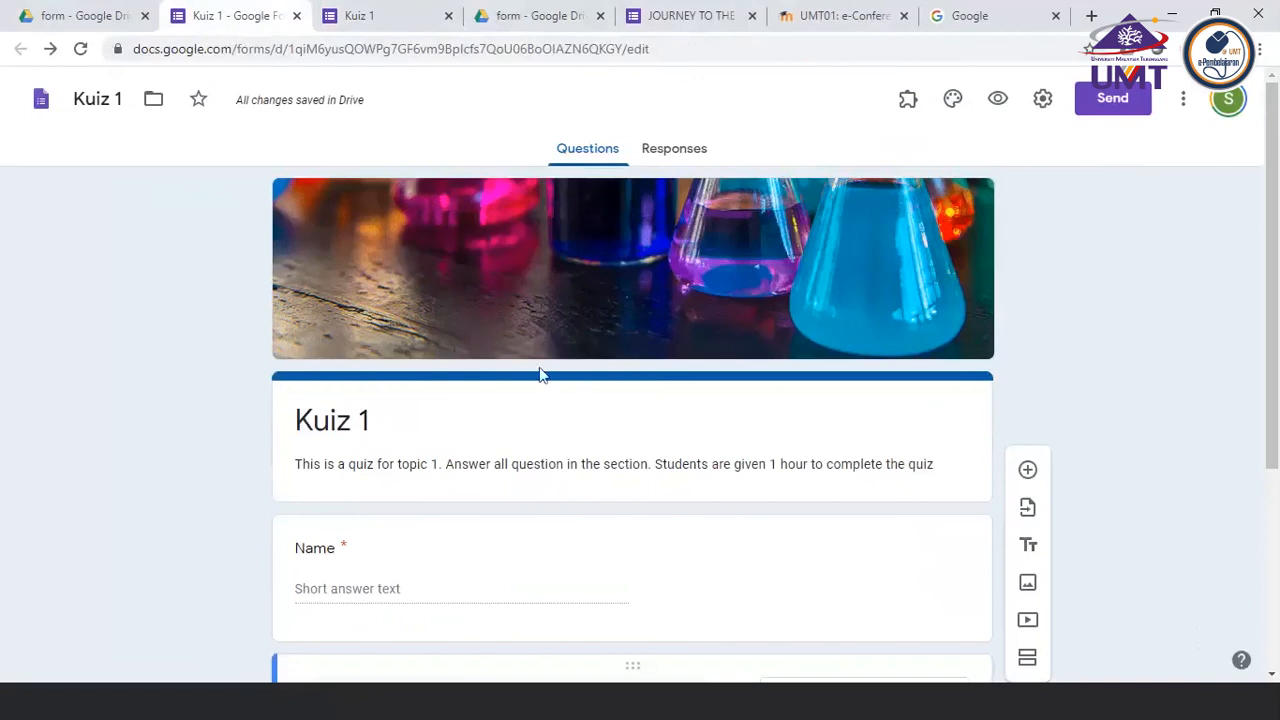
scroll(178, 516, "down", 3)
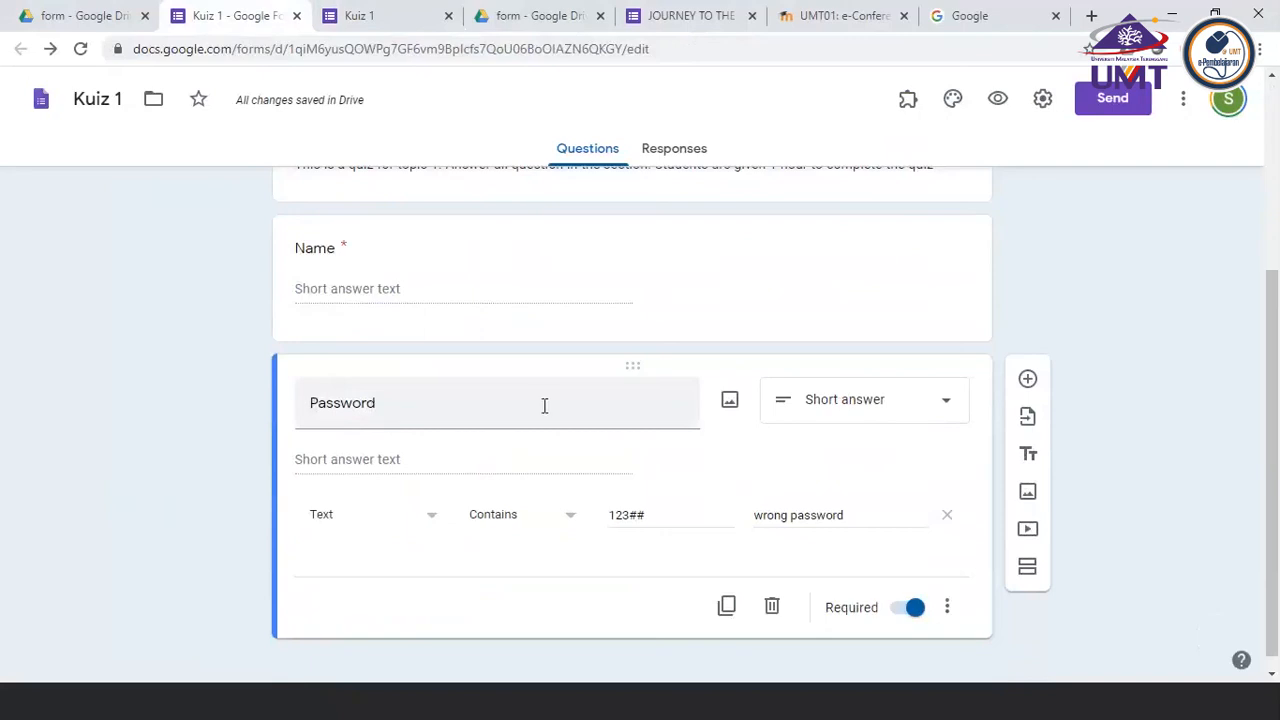
left_click(948, 406)
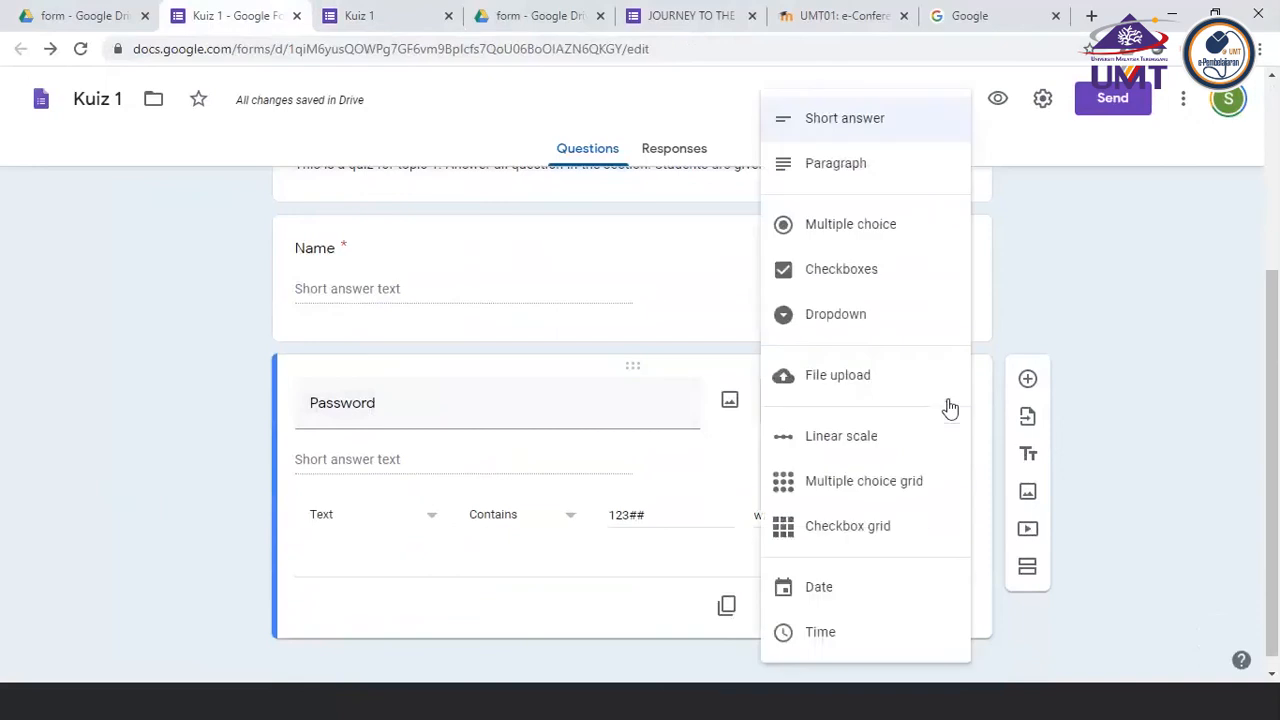
left_click(828, 121)
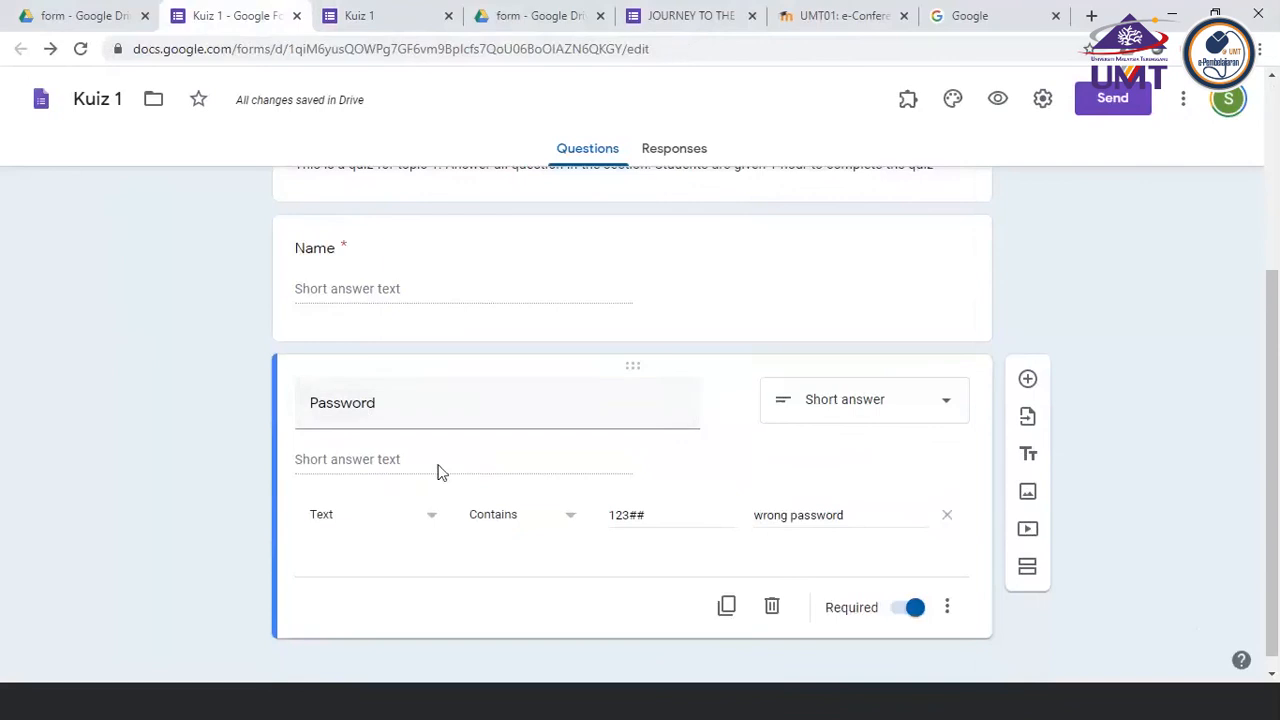
left_click(430, 531)
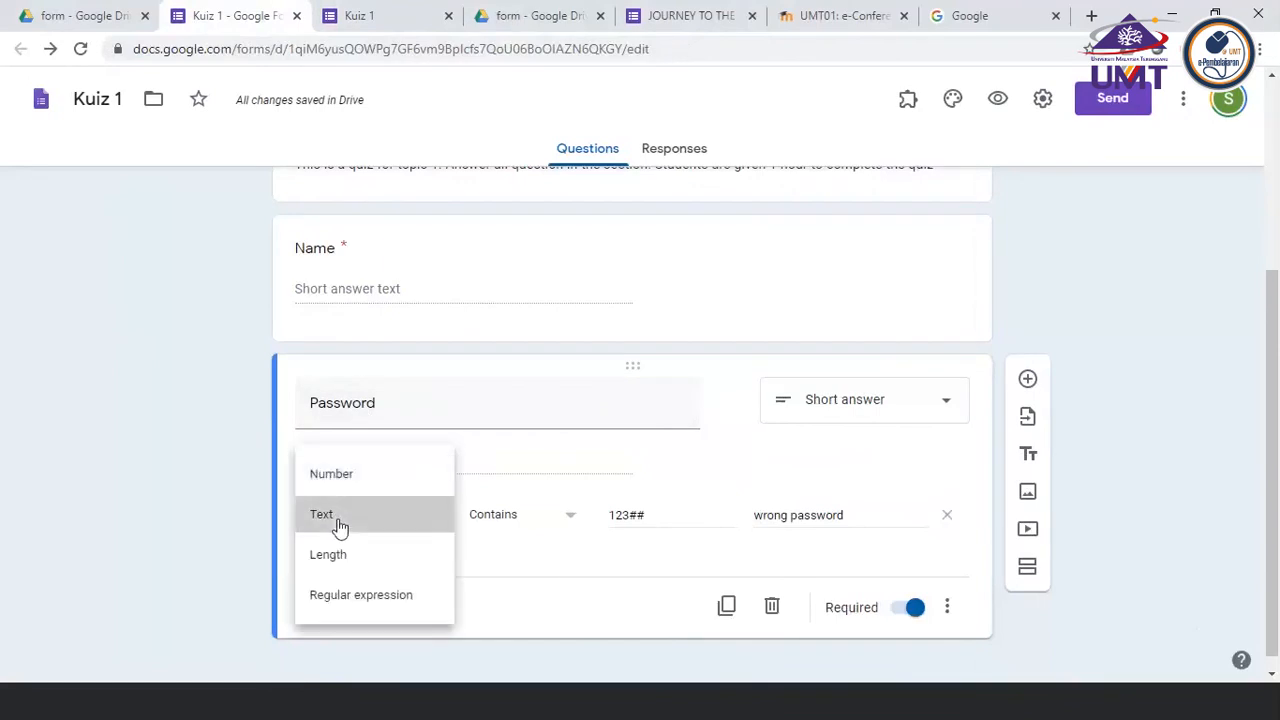
left_click(340, 527)
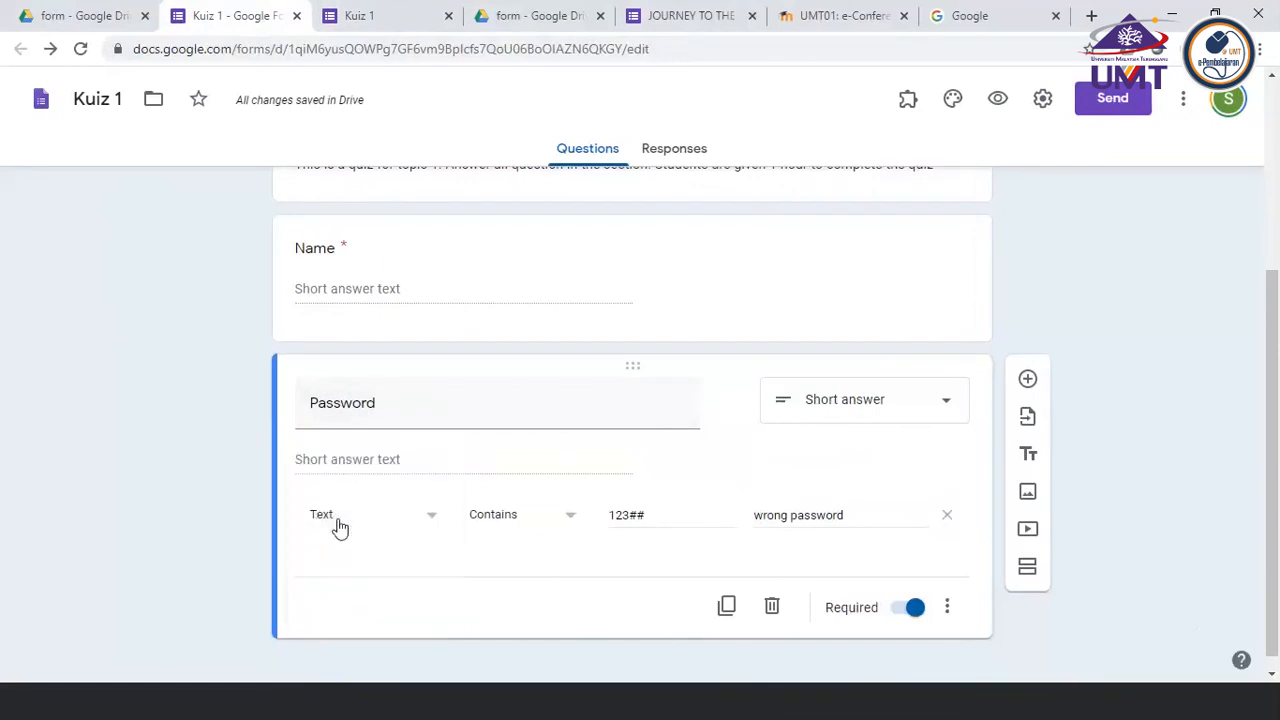
left_click(575, 521)
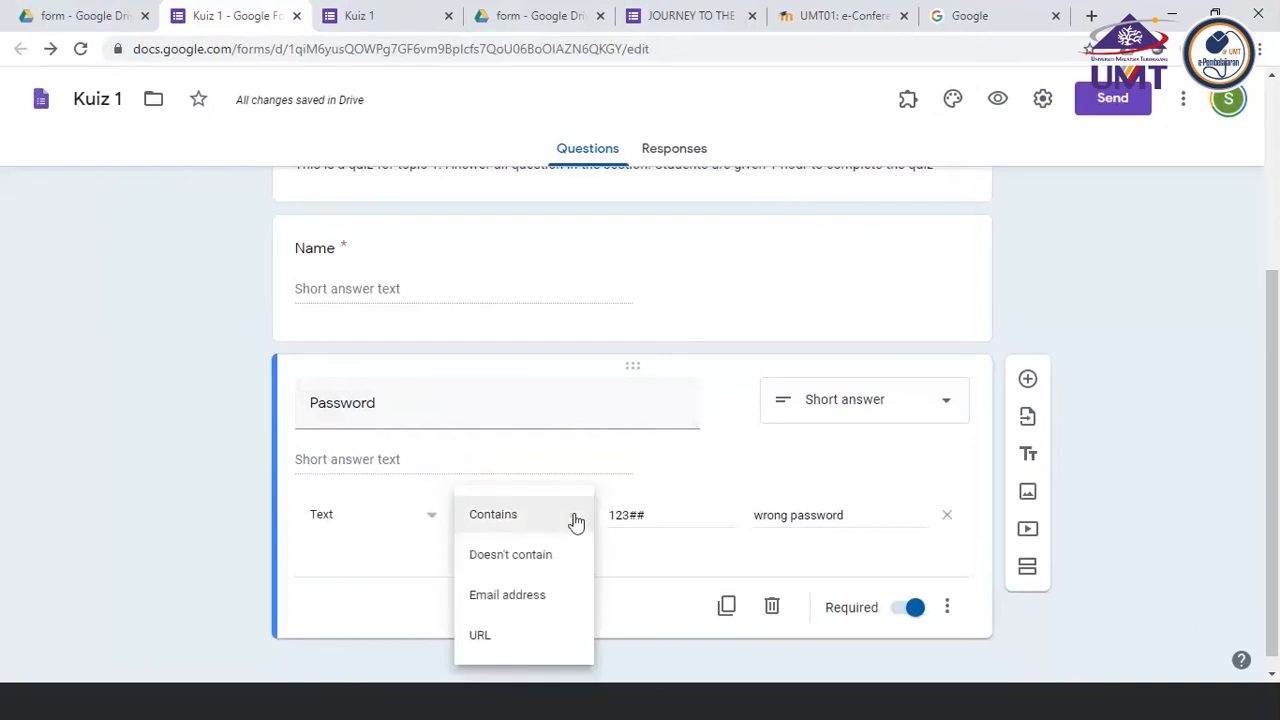
left_click(493, 533)
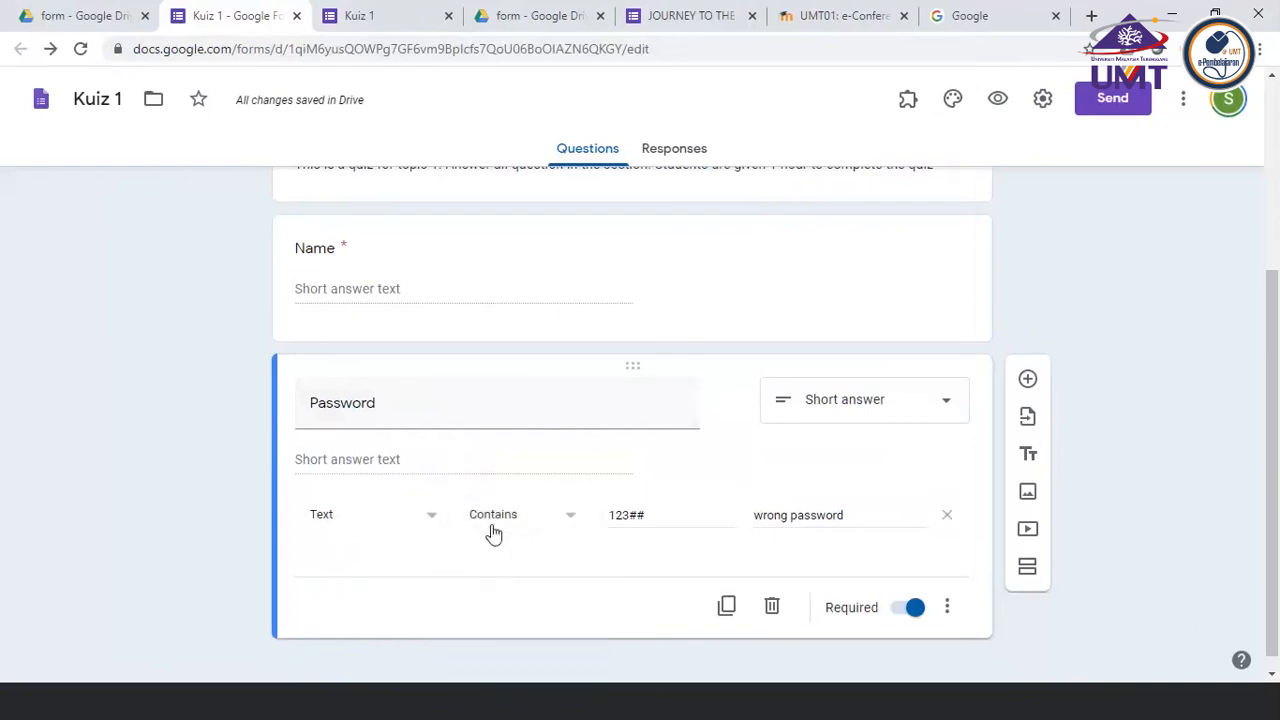
left_click(652, 516)
left_click_drag(652, 516, 606, 518)
scroll(580, 545, "down", 1)
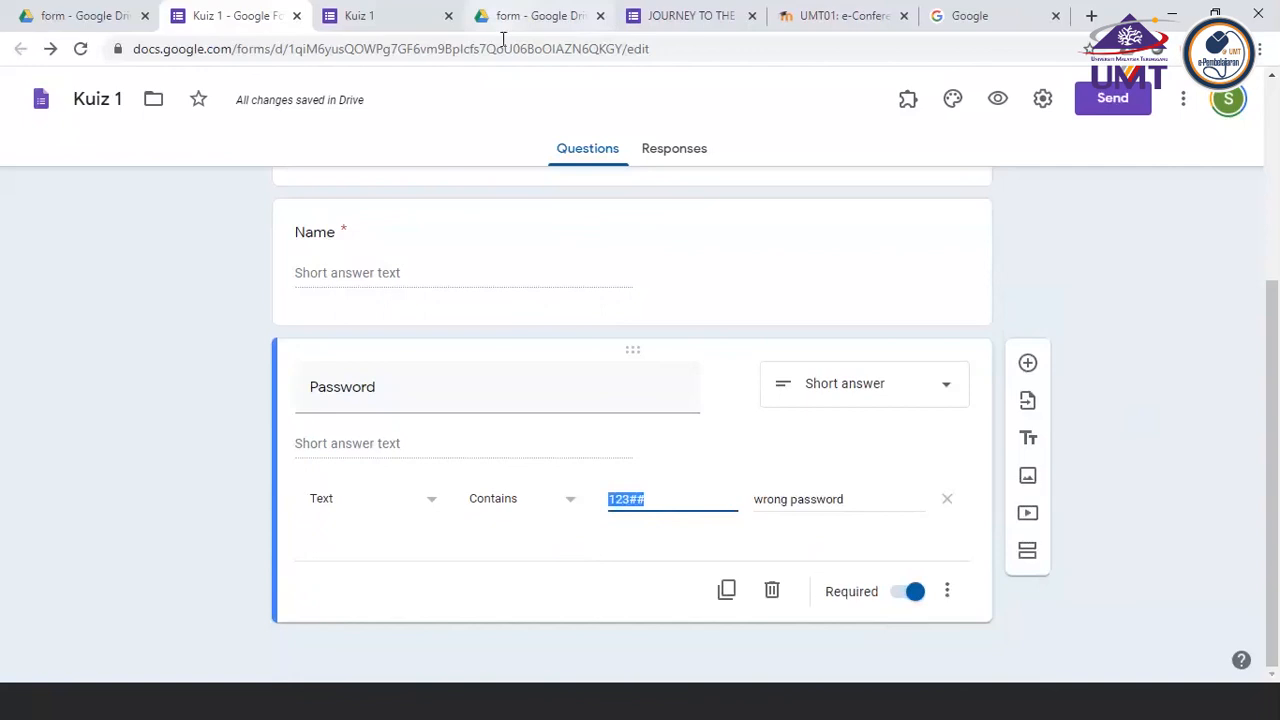
Switch to the PowerPoint checklist and colour the items "Creating question (short answer)" and "Creating Password" red
left_click(420, 705)
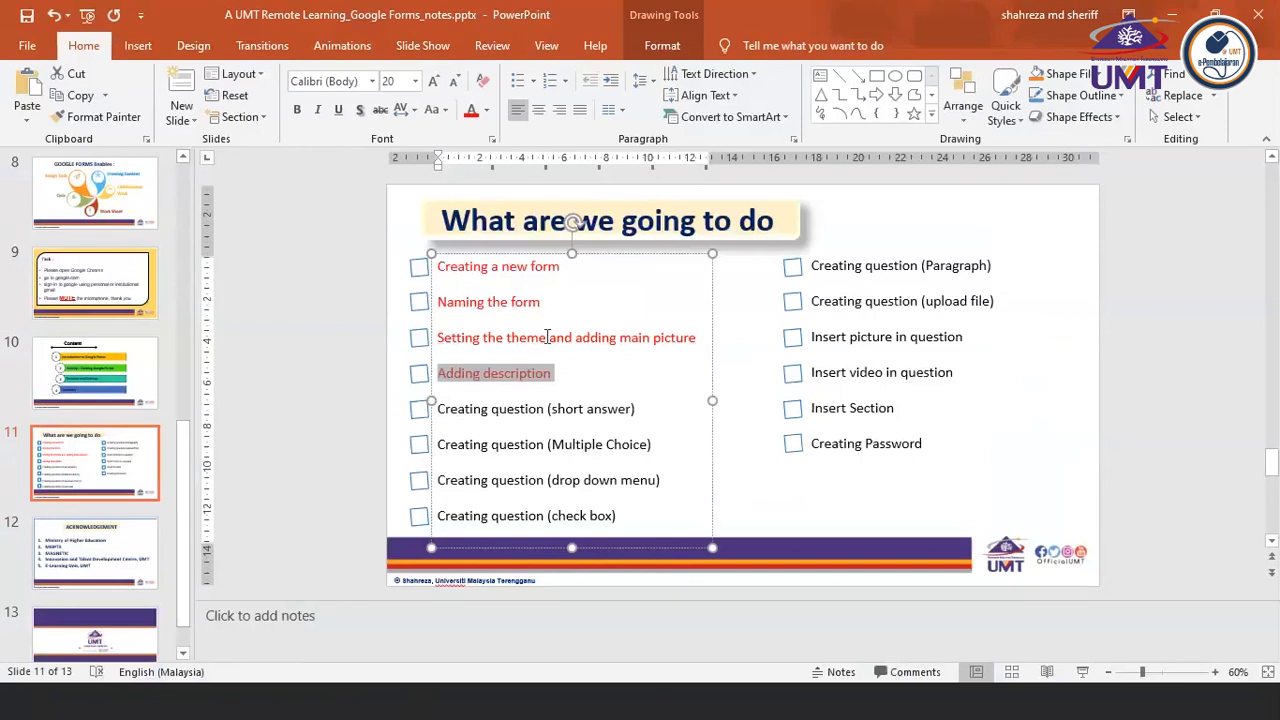
left_click(440, 408)
triple_click(573, 402)
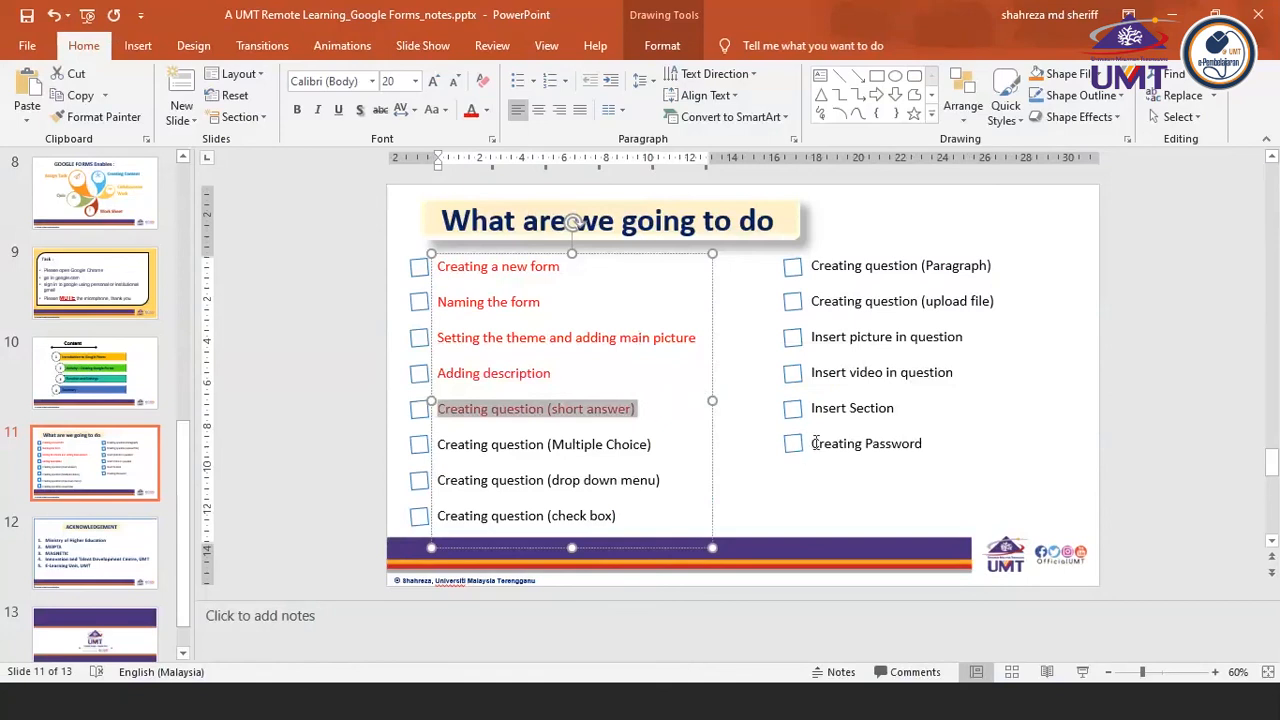
left_click(813, 443)
left_click_drag(813, 443, 934, 441)
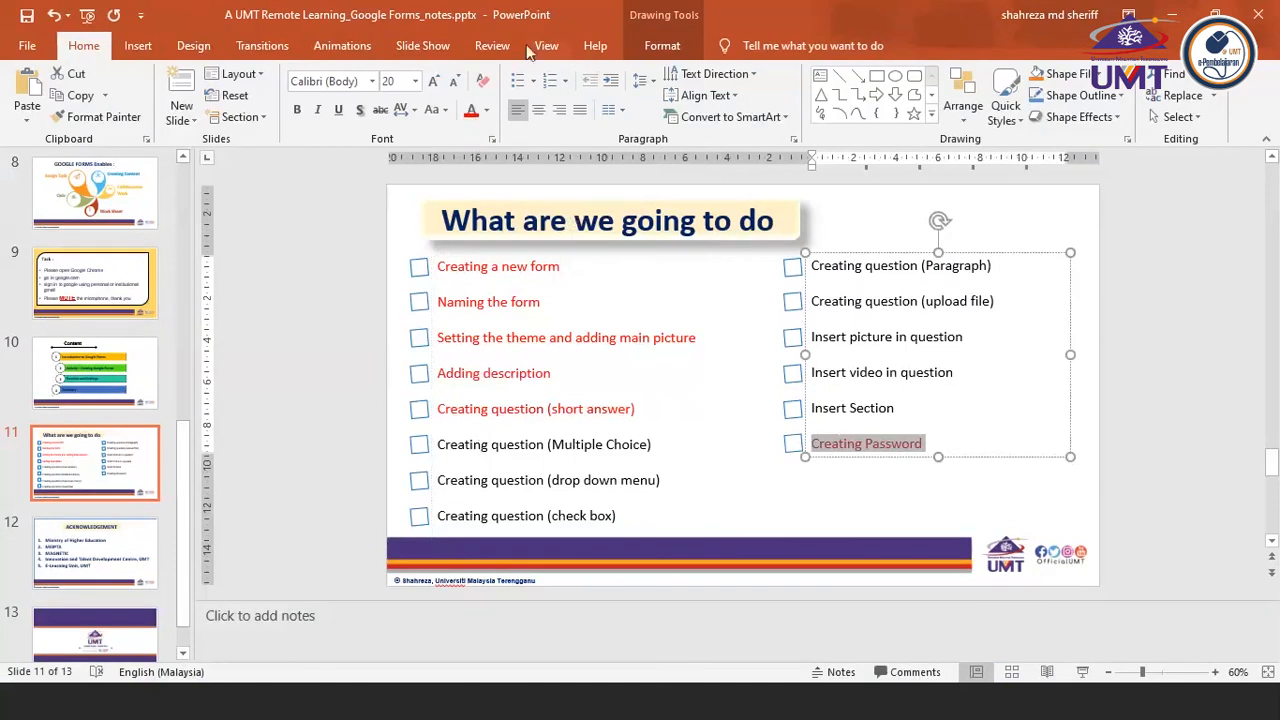
Switch back to the Kuiz 1 form in the browser and add a new question below Password
left_click(488, 711)
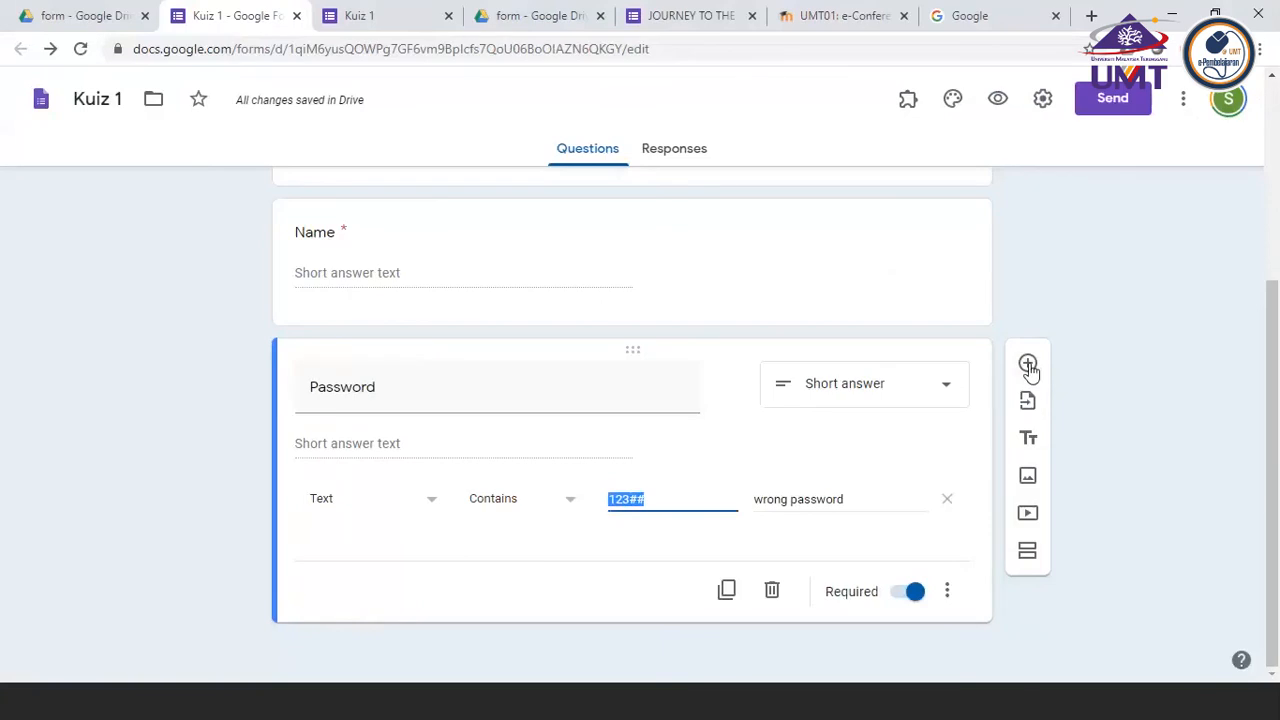
left_click(1028, 365)
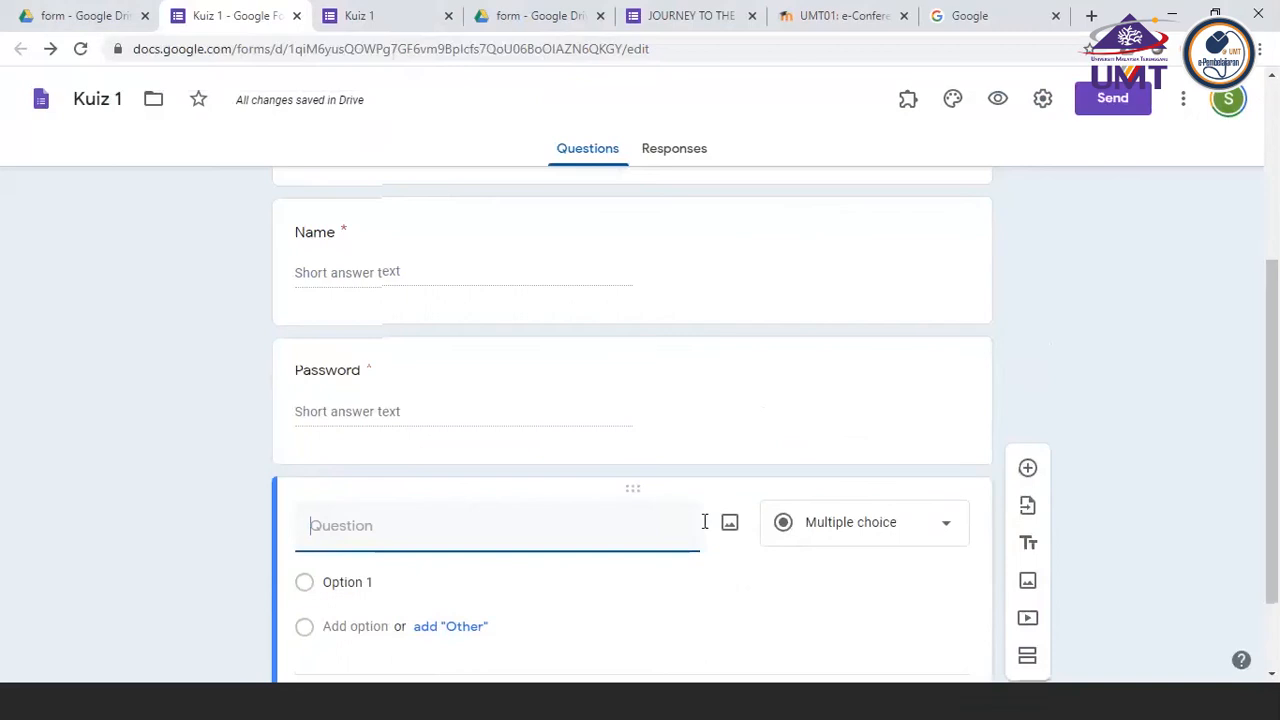
scroll(650, 500, "down", 1)
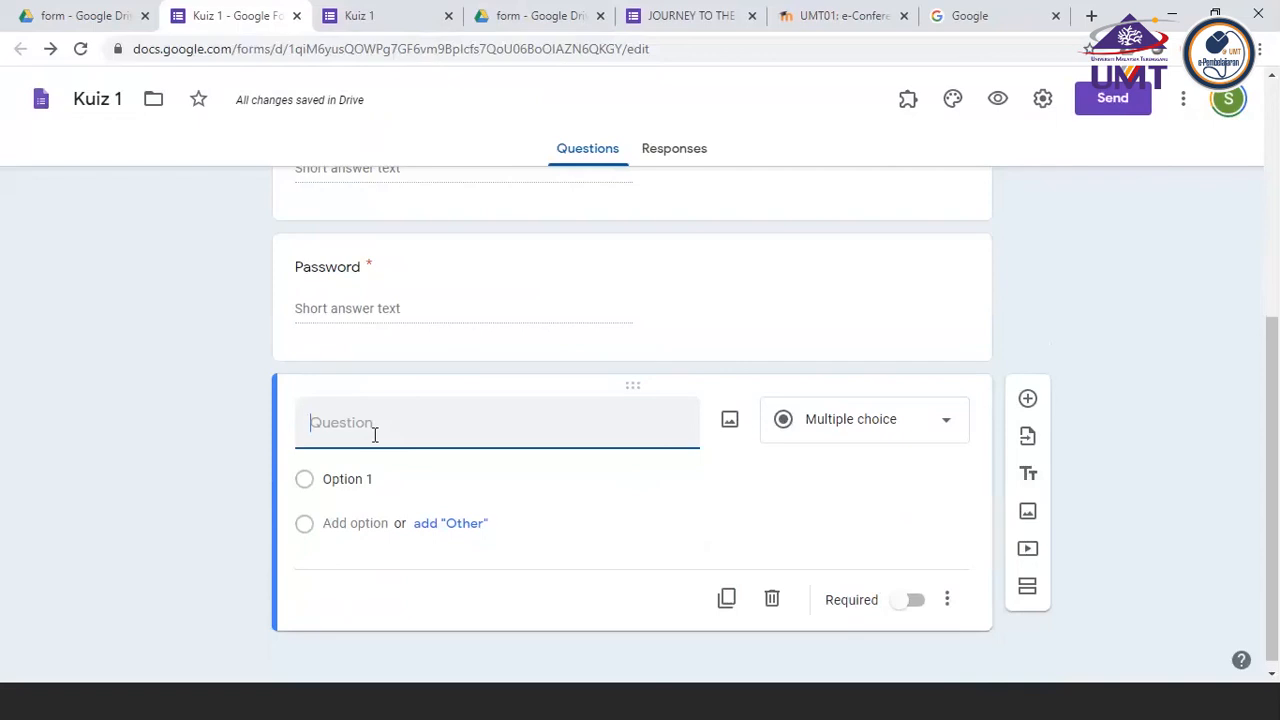
Title the new question "Animal that lives in the water" and keep Multiple choice as its type
type("Animls taht lives in")
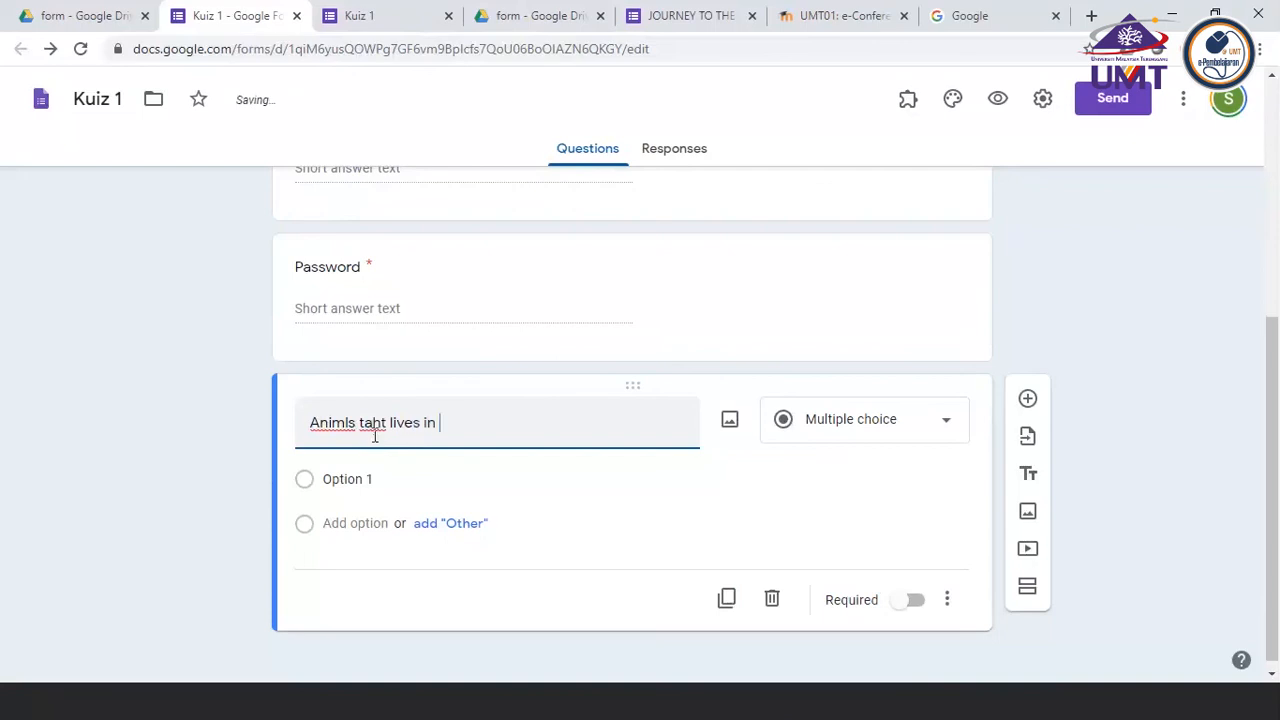
key("BackSpace")
key("BackSpace")
key("BackSpace")
key("BackSpace")
key("BackSpace")
key("BackSpace")
key("BackSpace")
key("BackSpace")
key("BackSpace")
key("BackSpace")
key("BackSpace")
key("BackSpace")
key("BackSpace")
key("BackSpace")
key("BackSpace")
key("BackSpace")
type("al tha")
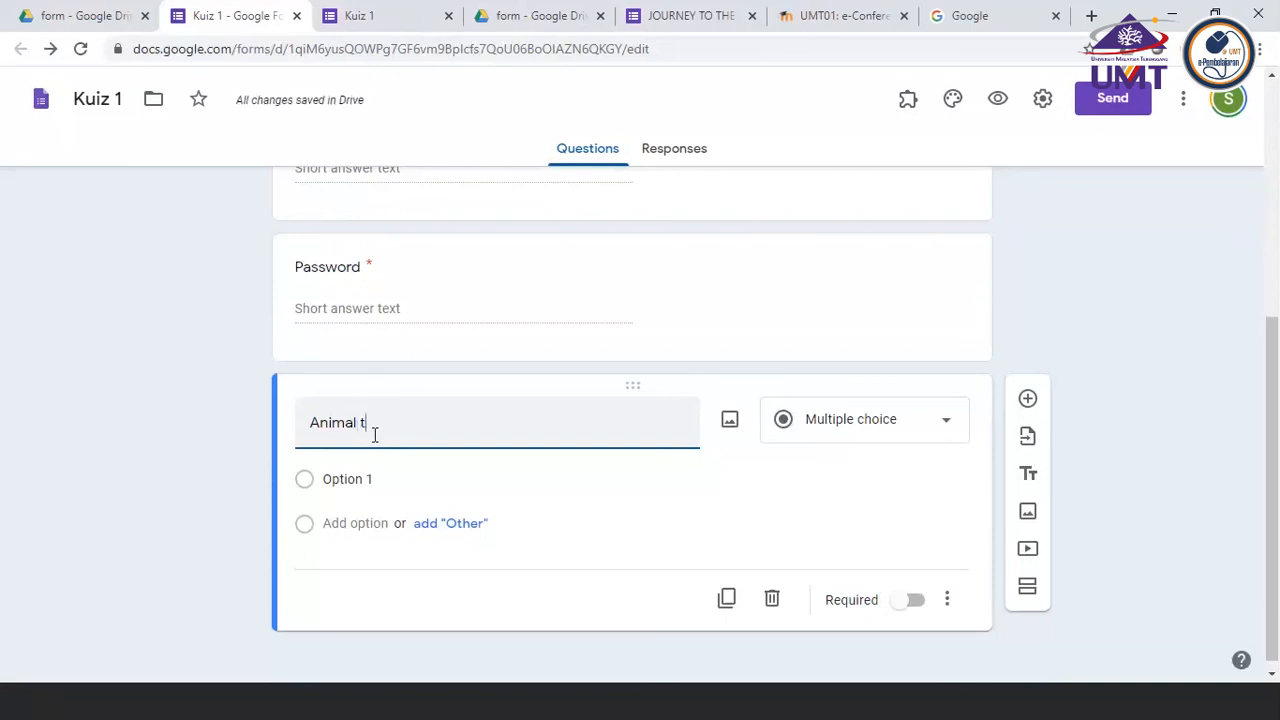
key("BackSpace")
type("hat lives in ")
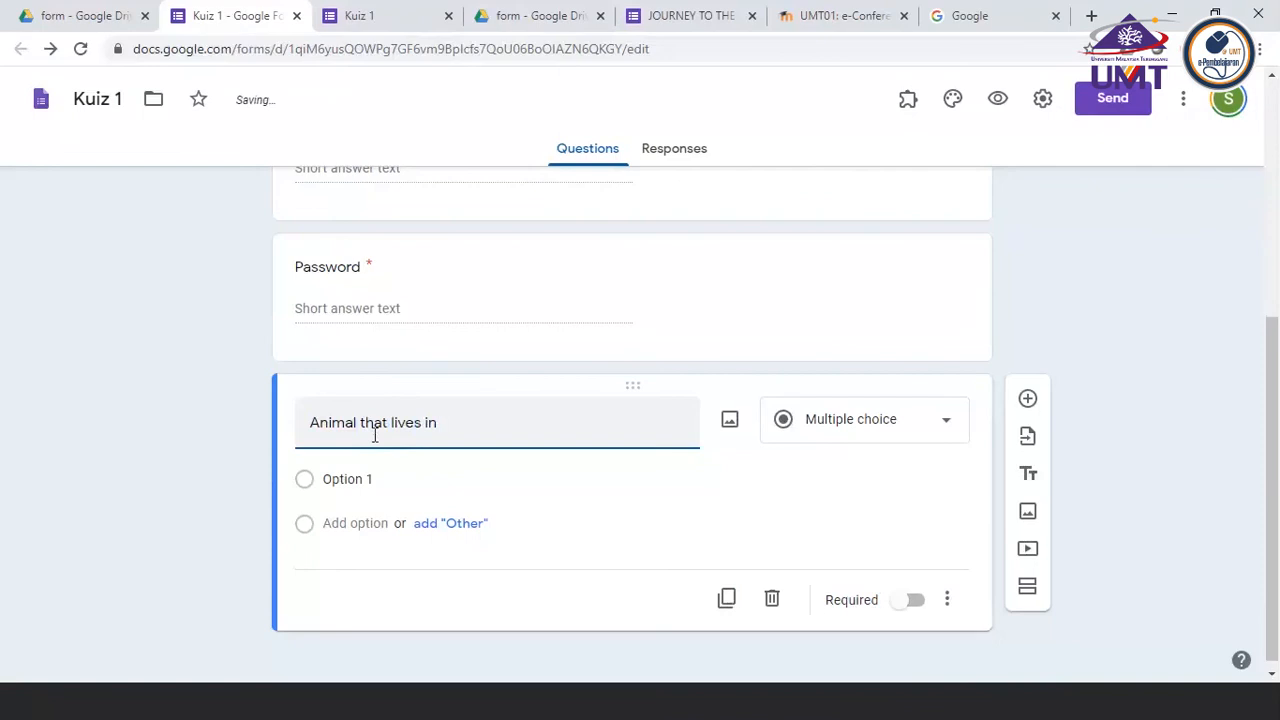
type("the water")
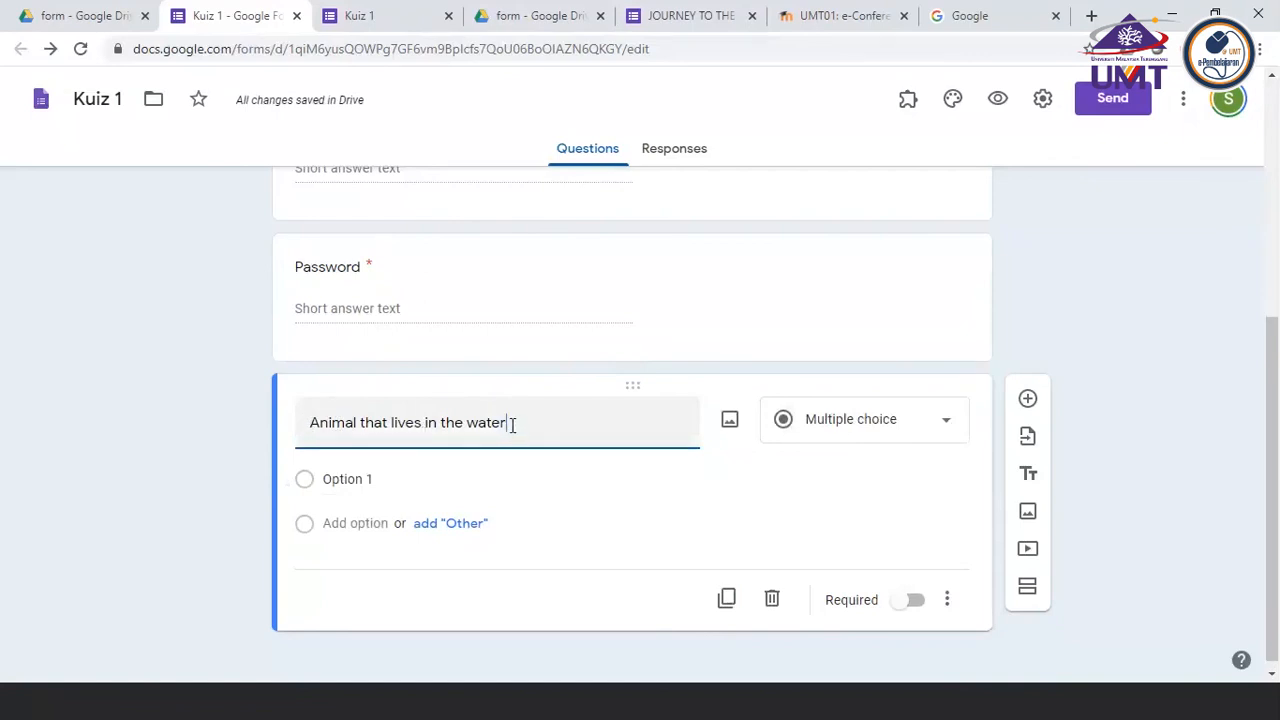
left_click(926, 426)
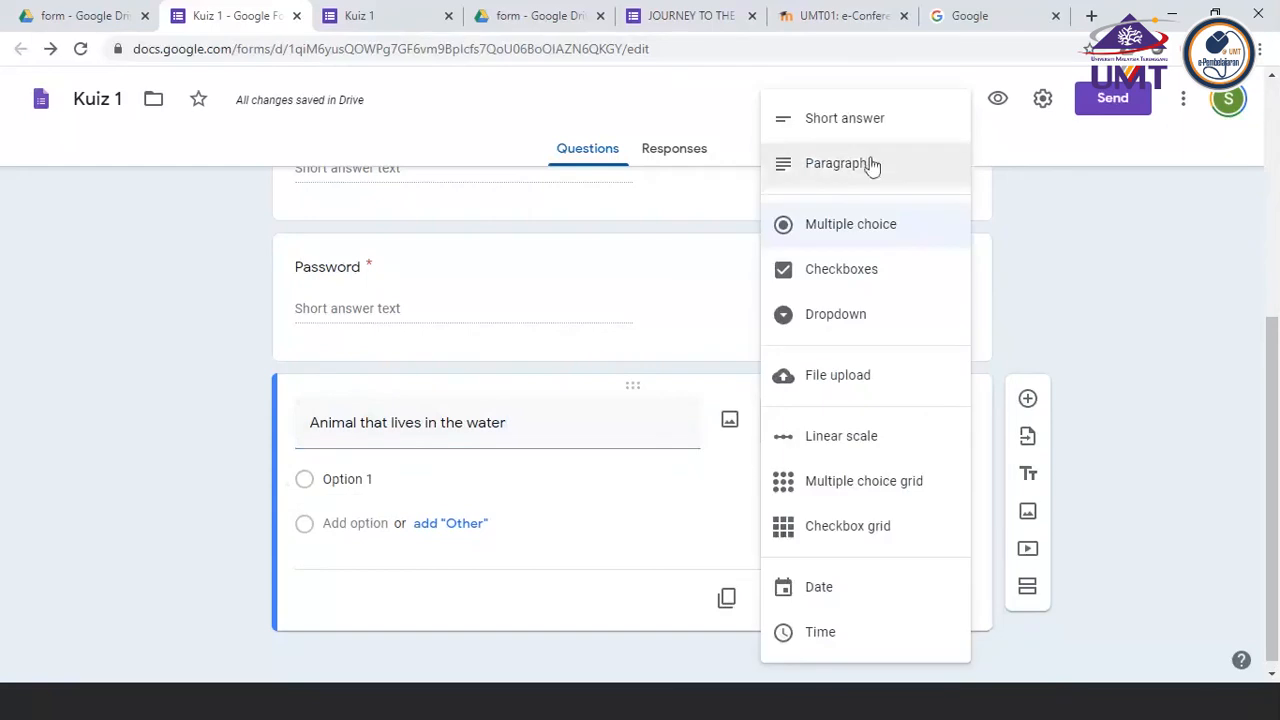
left_click(824, 231)
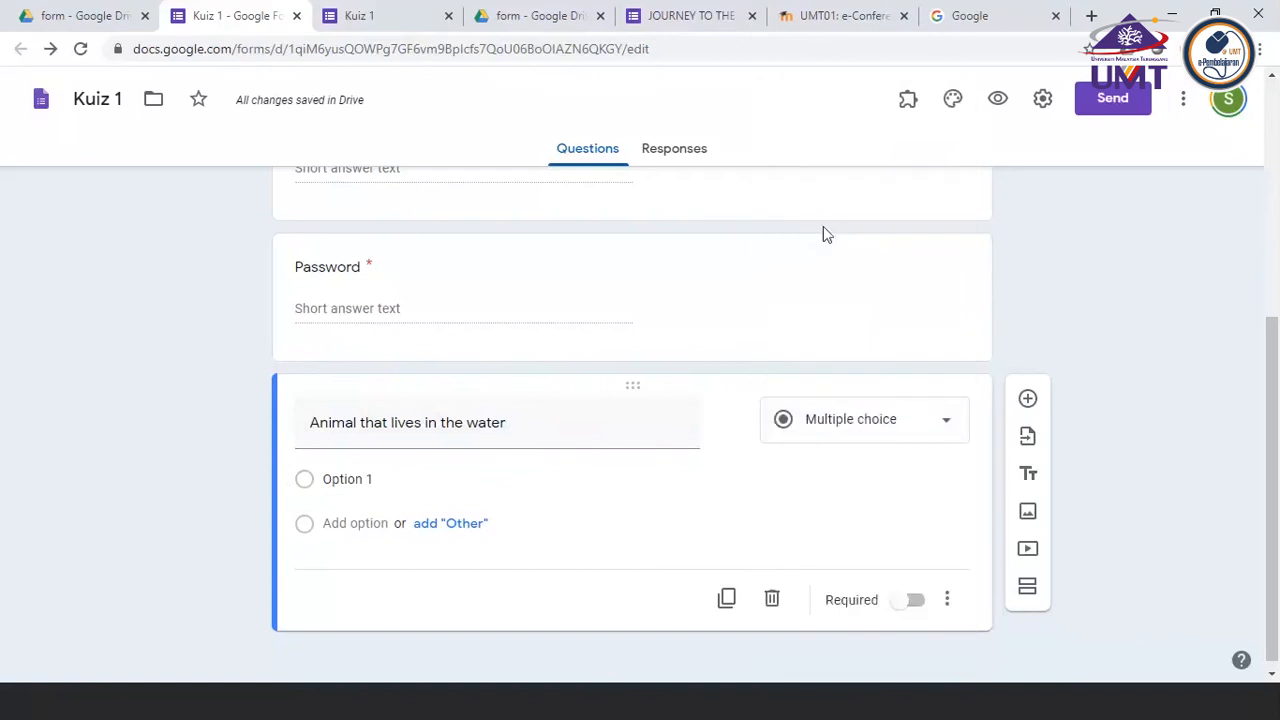
mouse_move(808, 428)
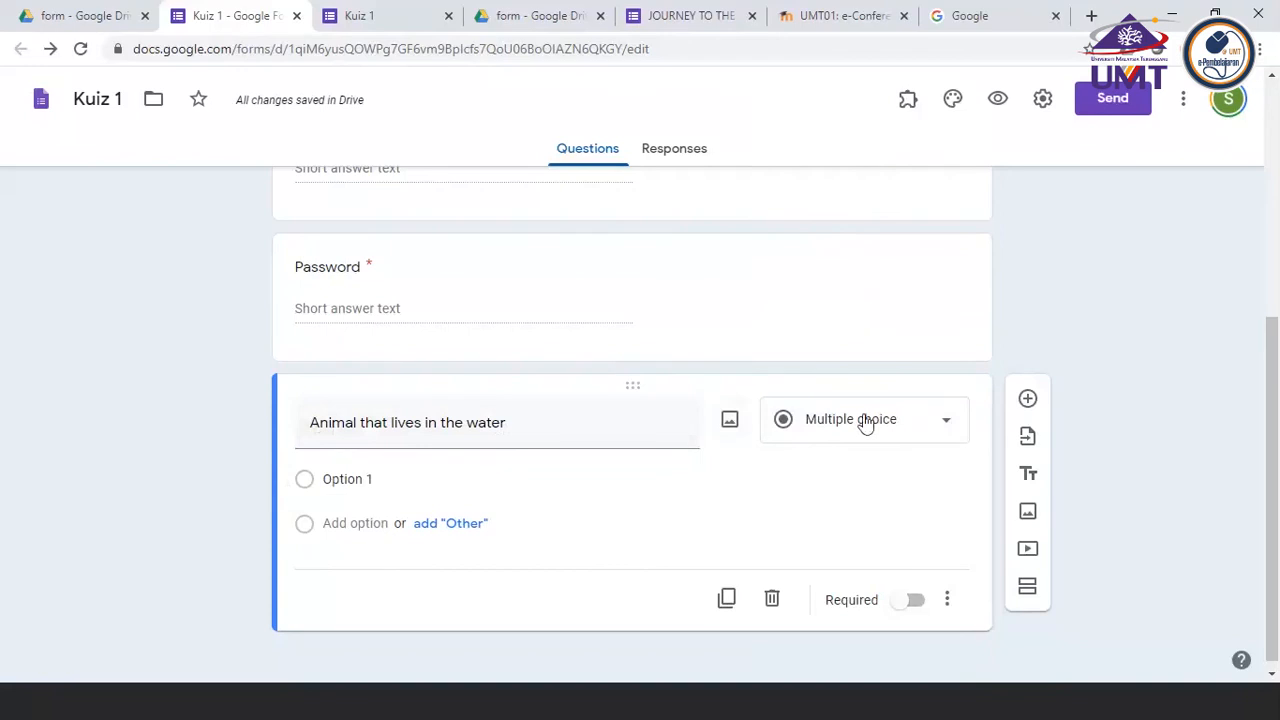
Give the water animal question four answer options: Tiger, Ant, Fish and Lizard
left_click(328, 479)
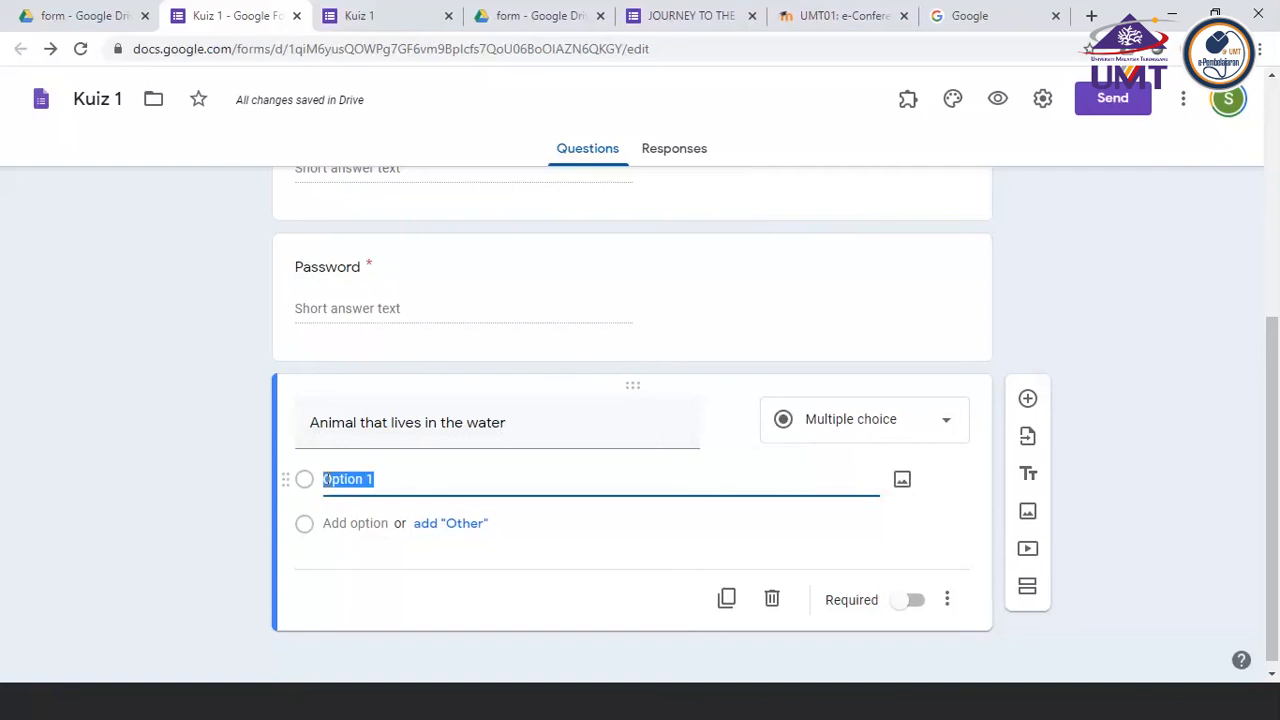
type("Tiger")
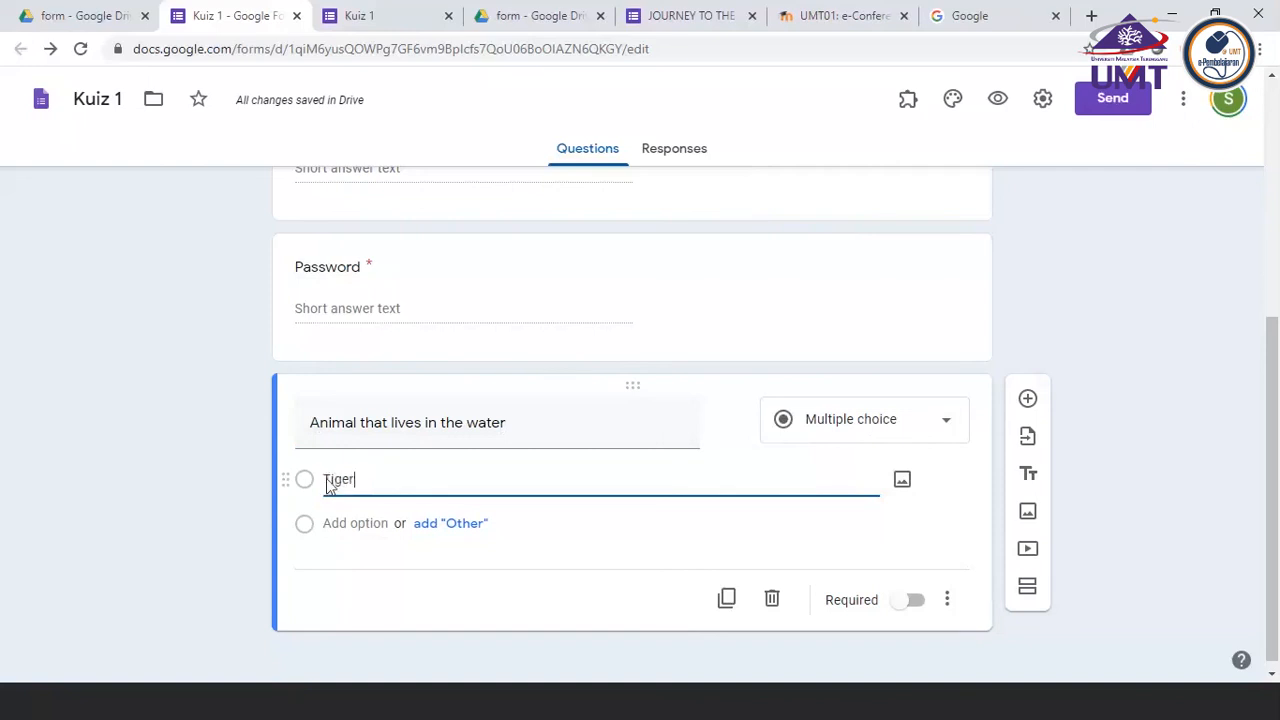
left_click(326, 521)
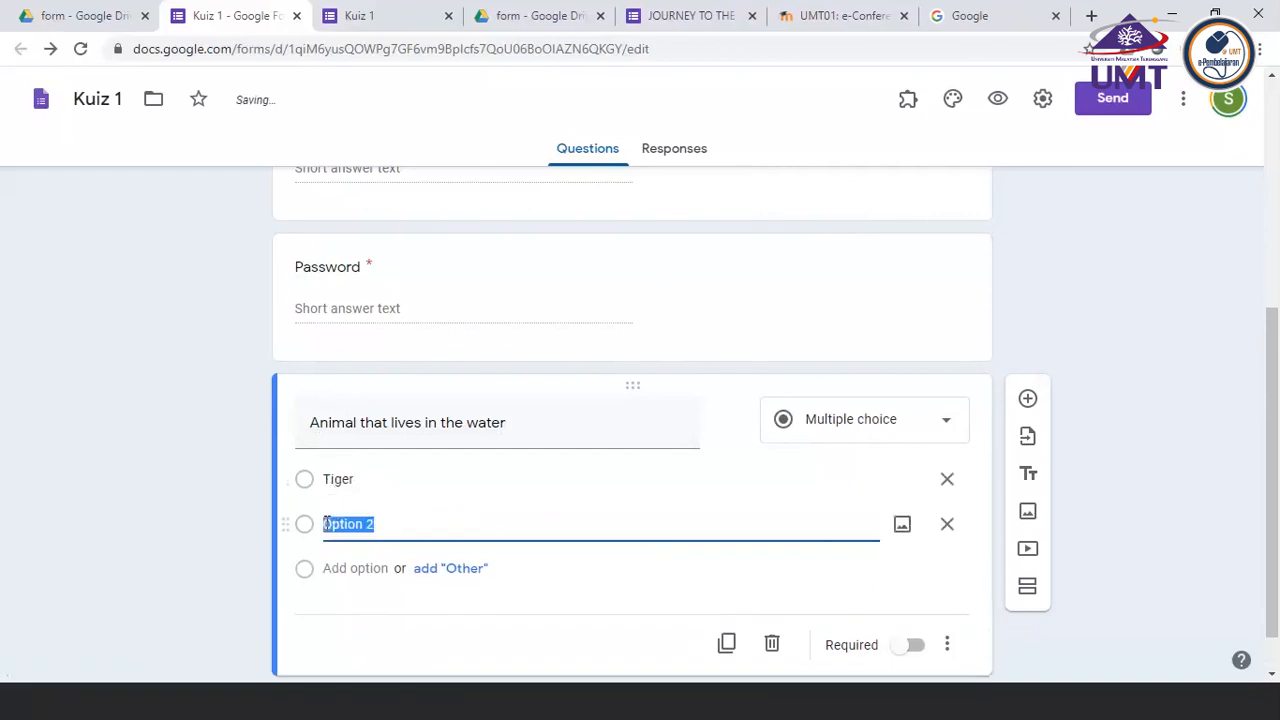
type("Ant")
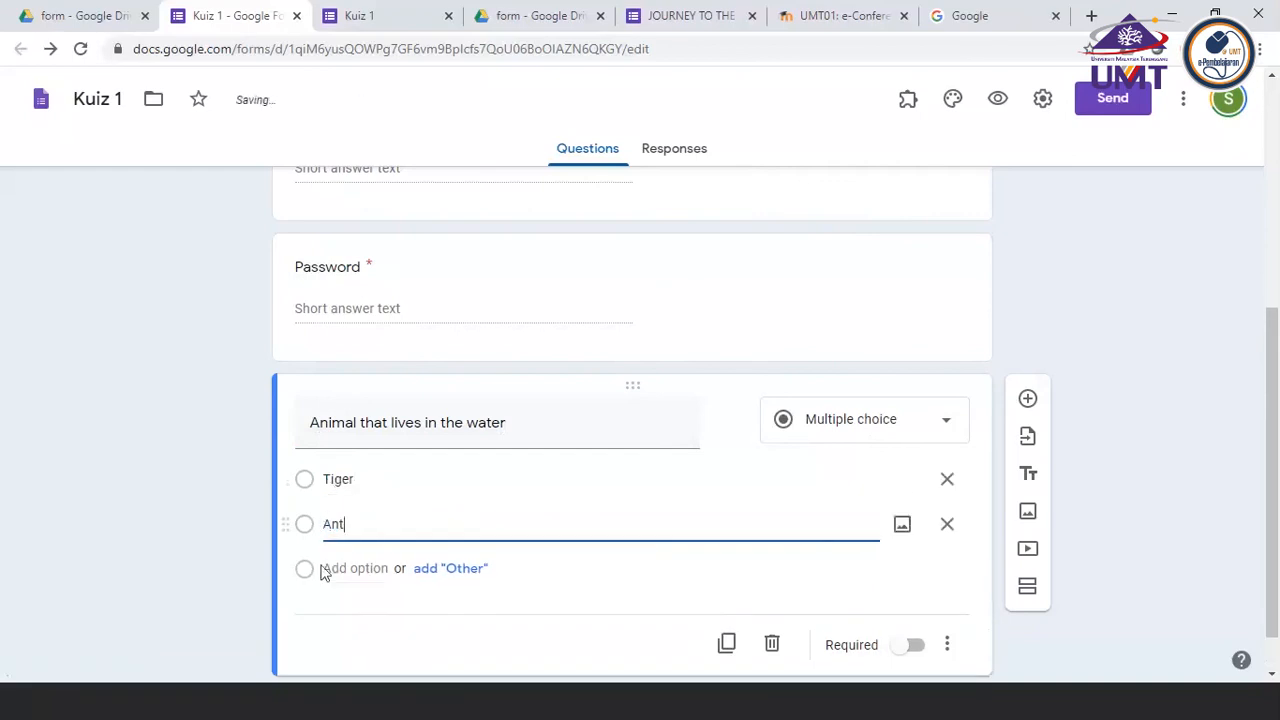
left_click(330, 568)
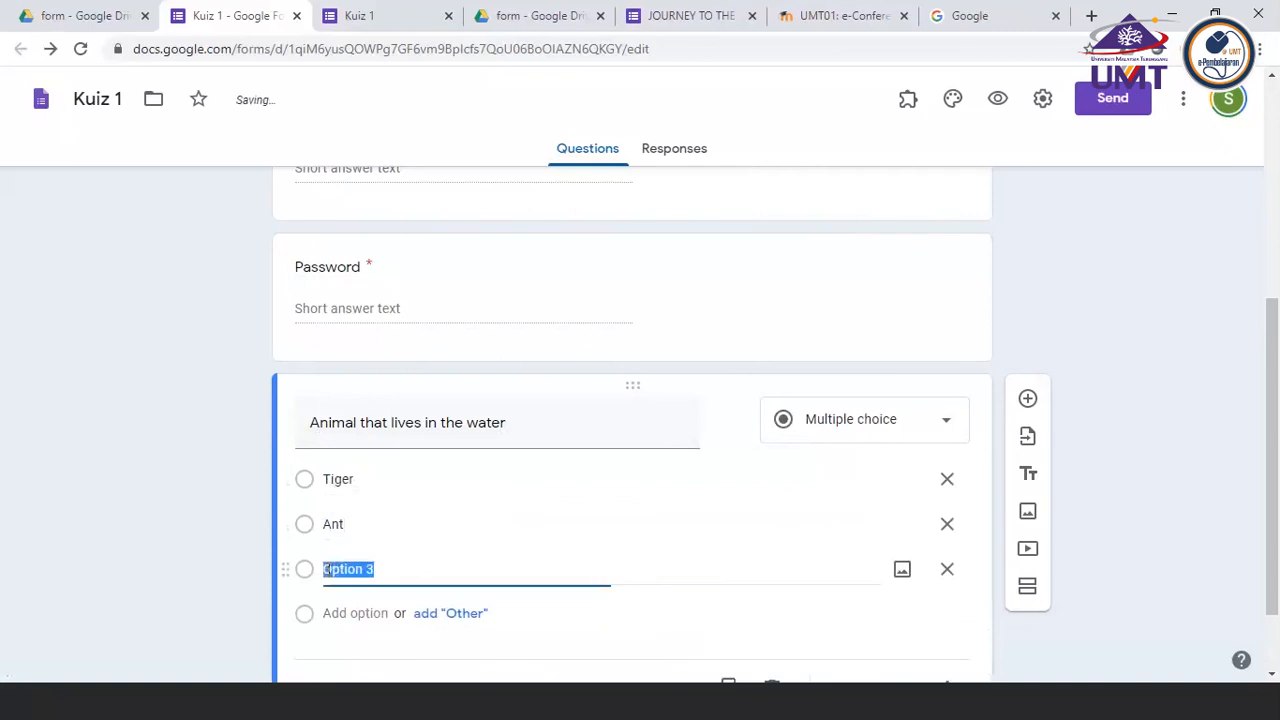
type("Fish")
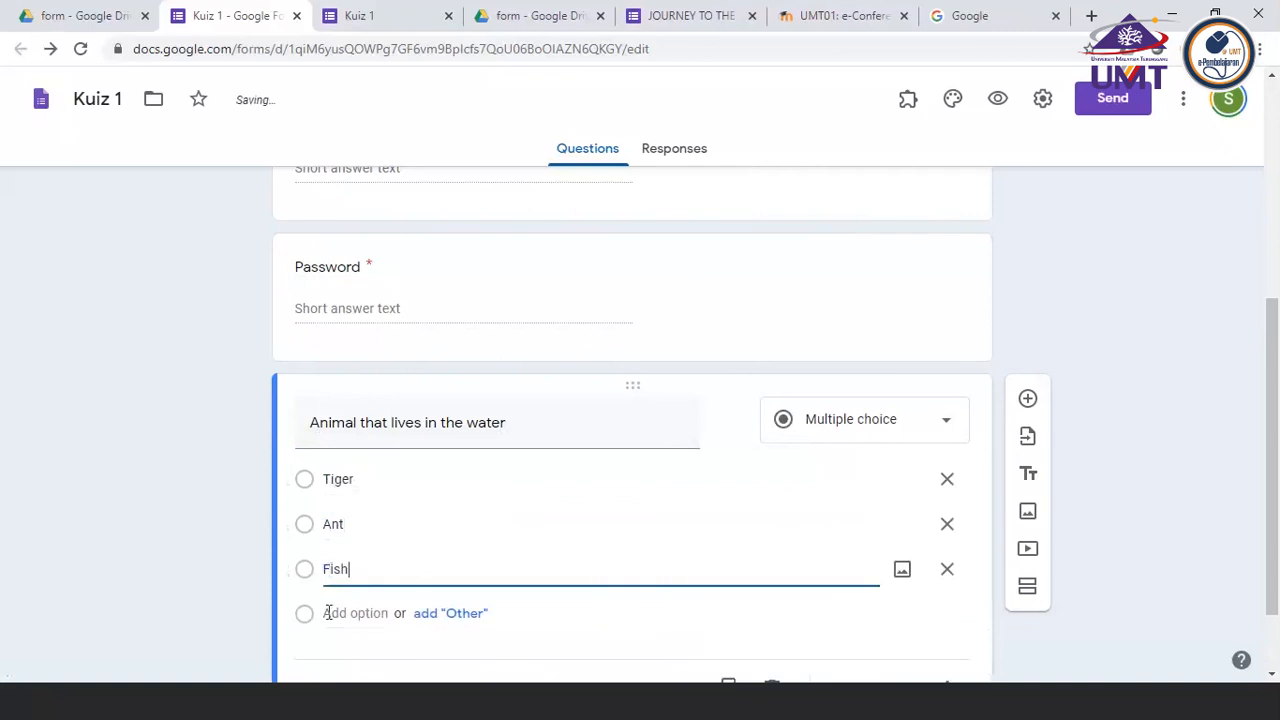
left_click(330, 612)
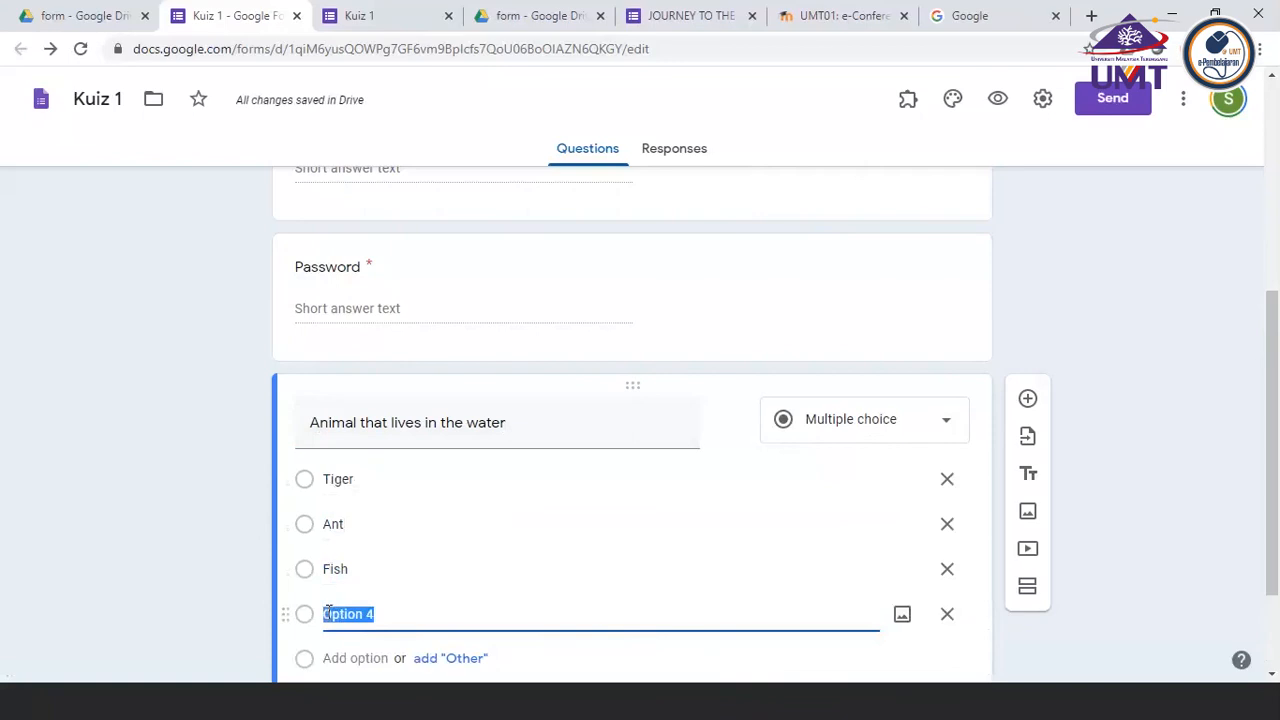
type("Lizard")
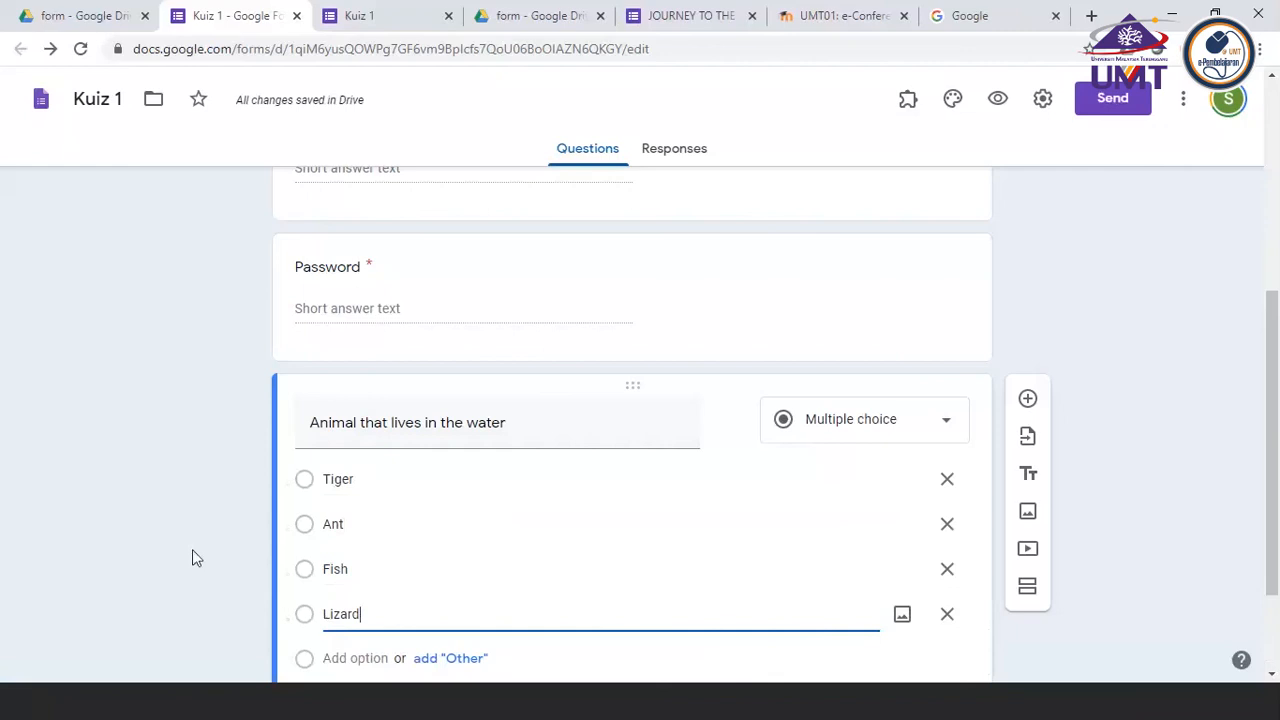
scroll(940, 661, "down", 1)
left_click(940, 661)
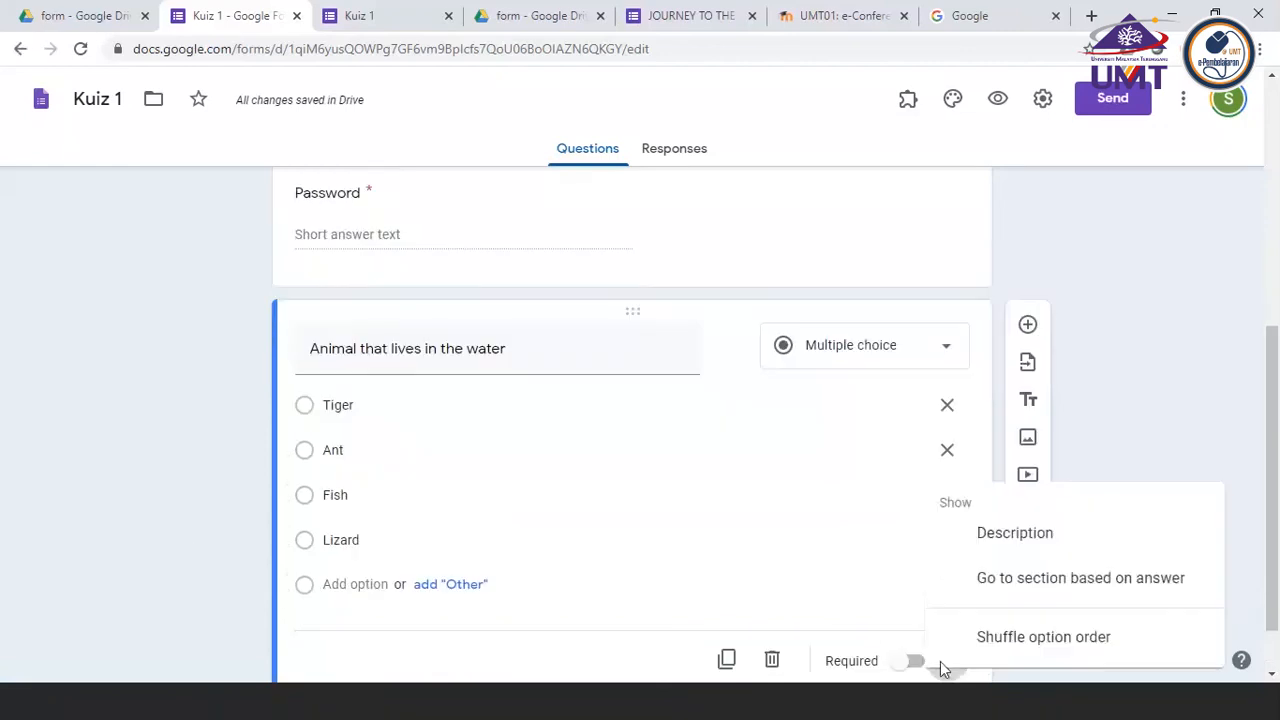
left_click(185, 525)
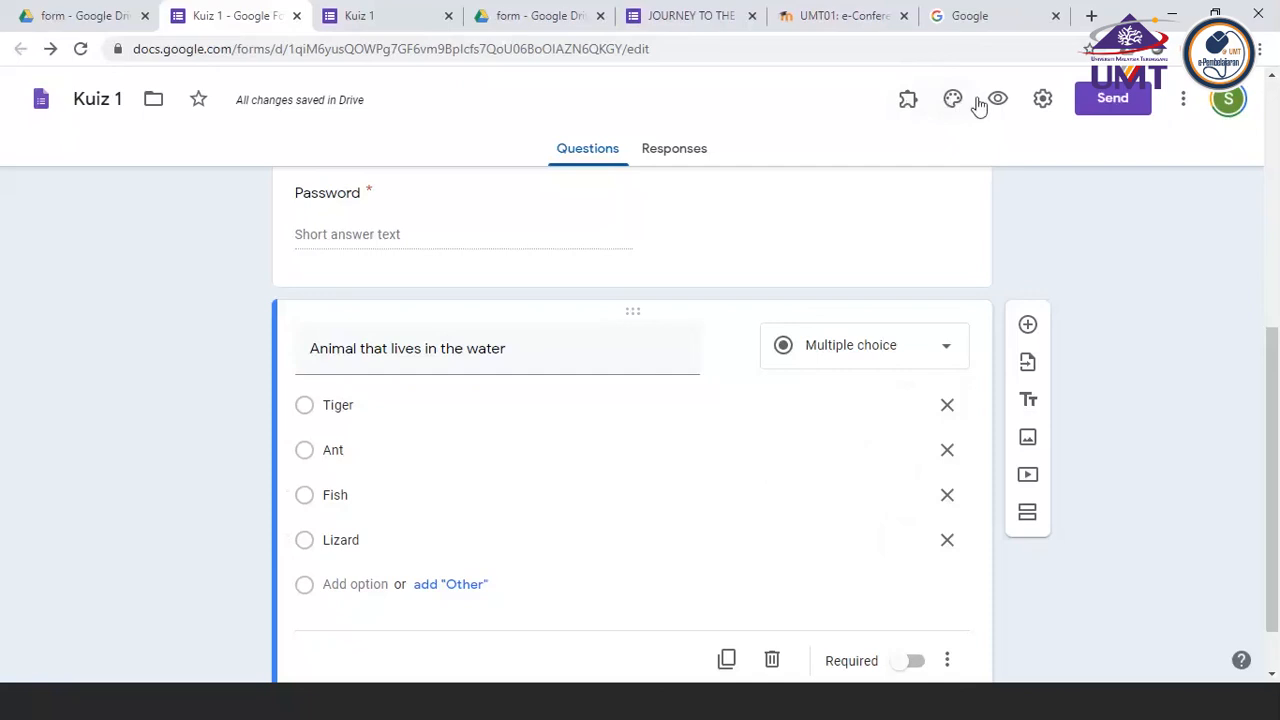
Open the form settings and turn on the Make this a quiz option
left_click(1043, 104)
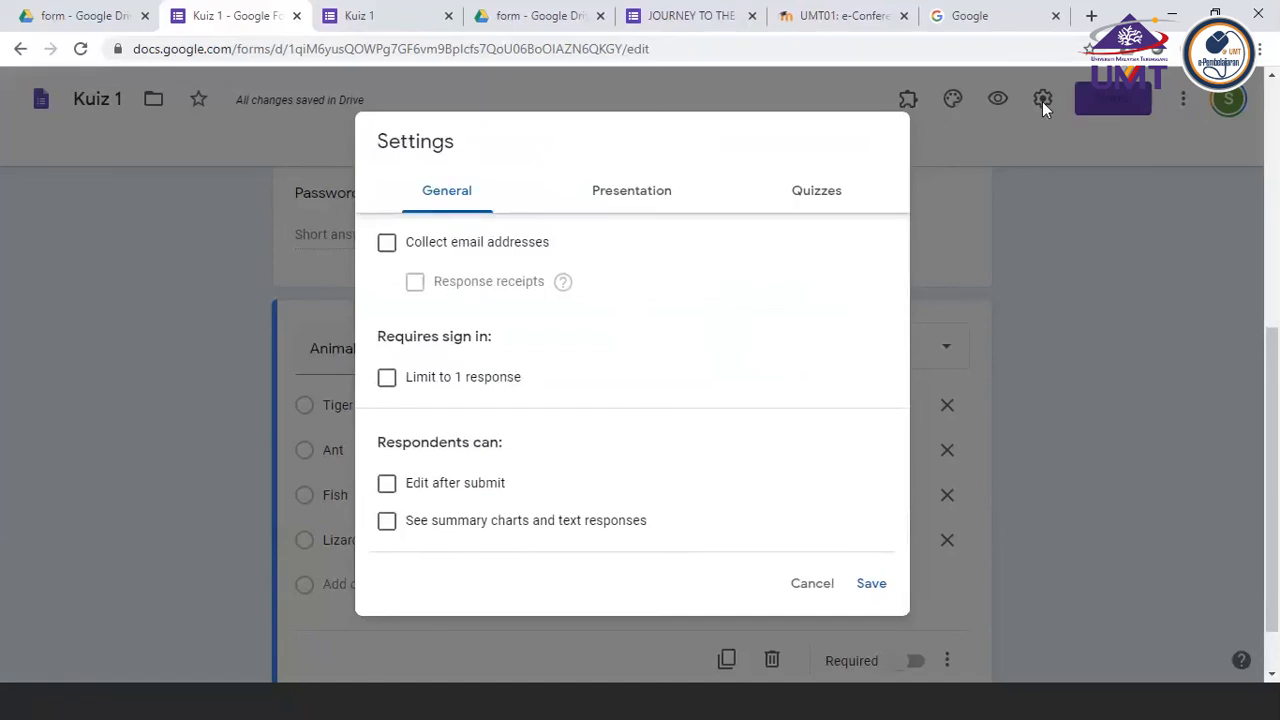
left_click(810, 590)
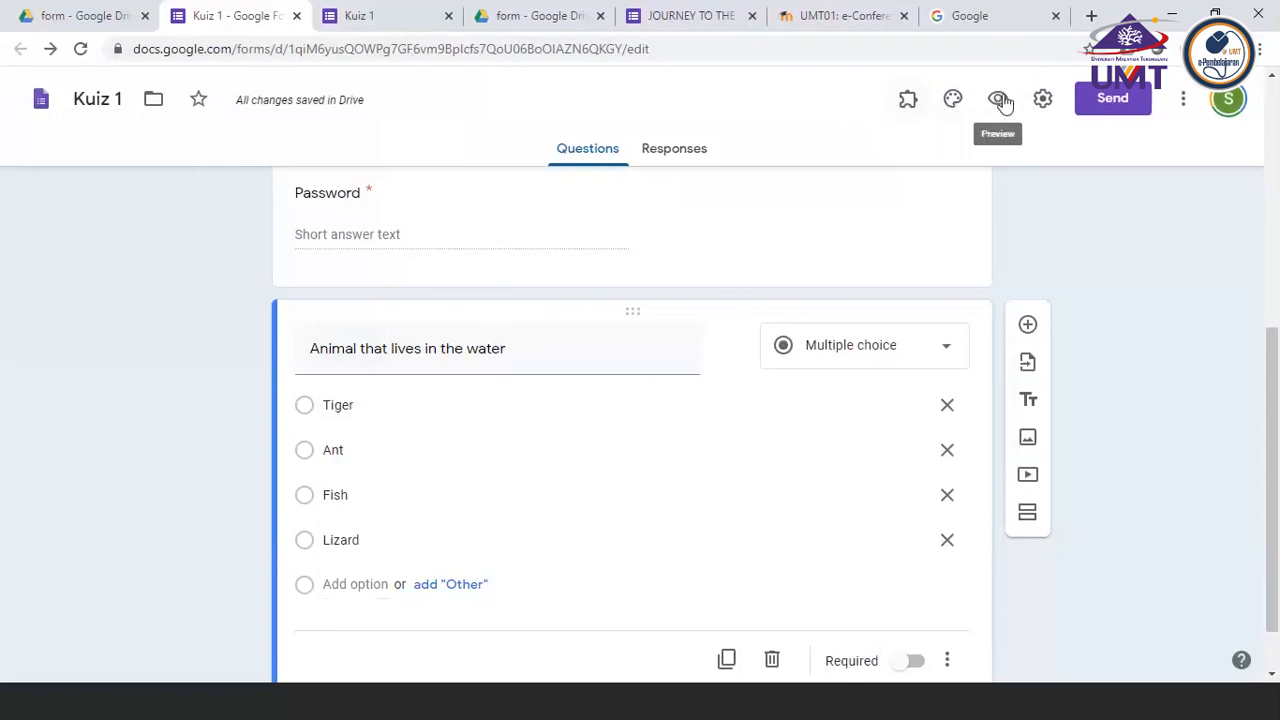
left_click(1043, 99)
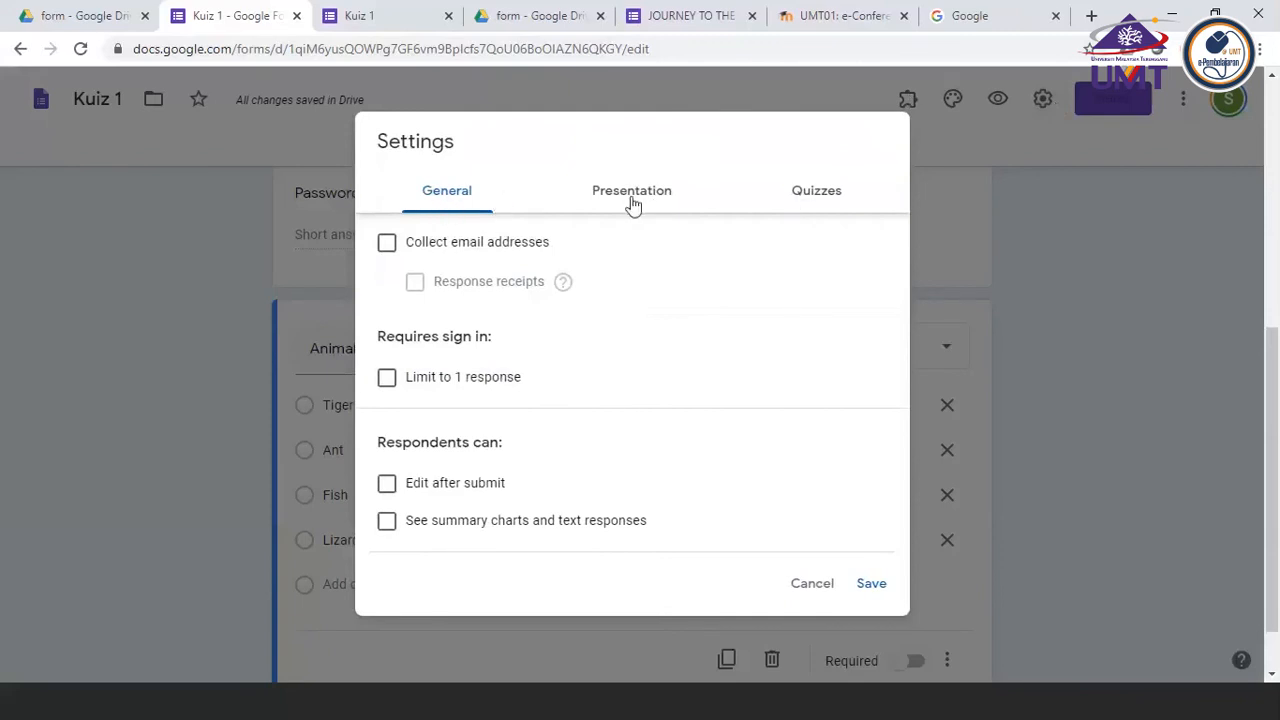
left_click(817, 197)
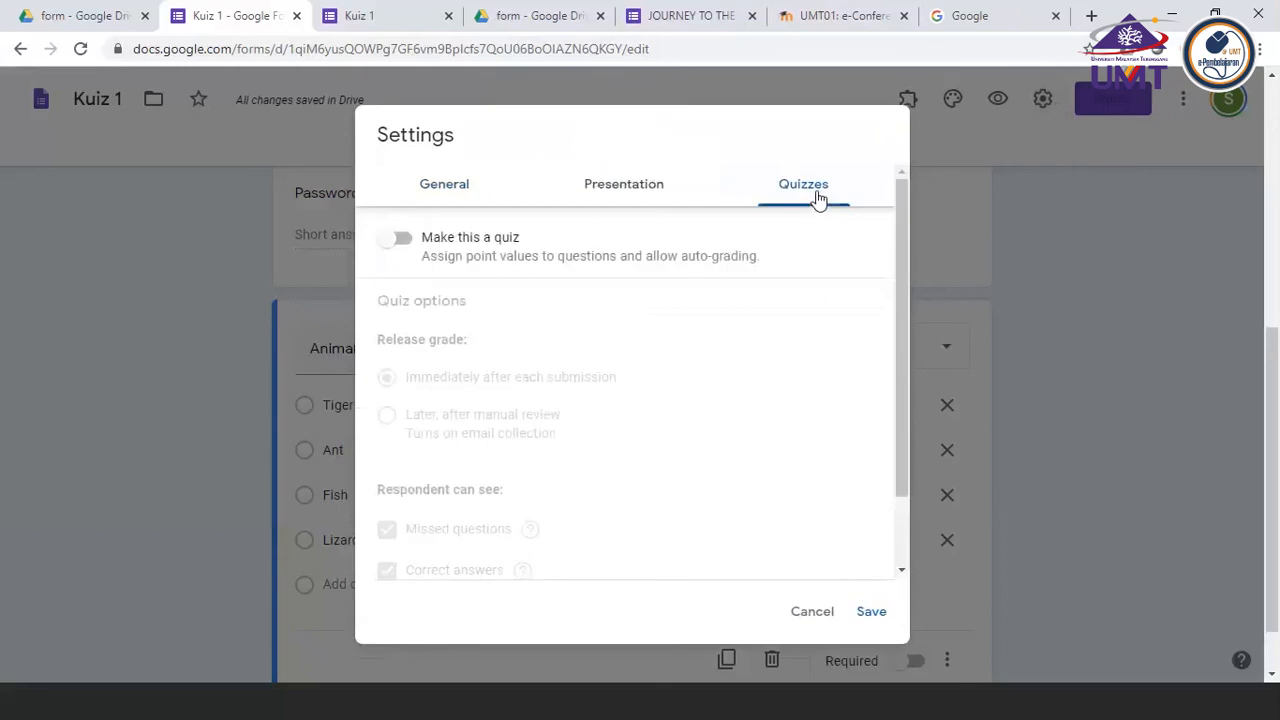
left_click(402, 240)
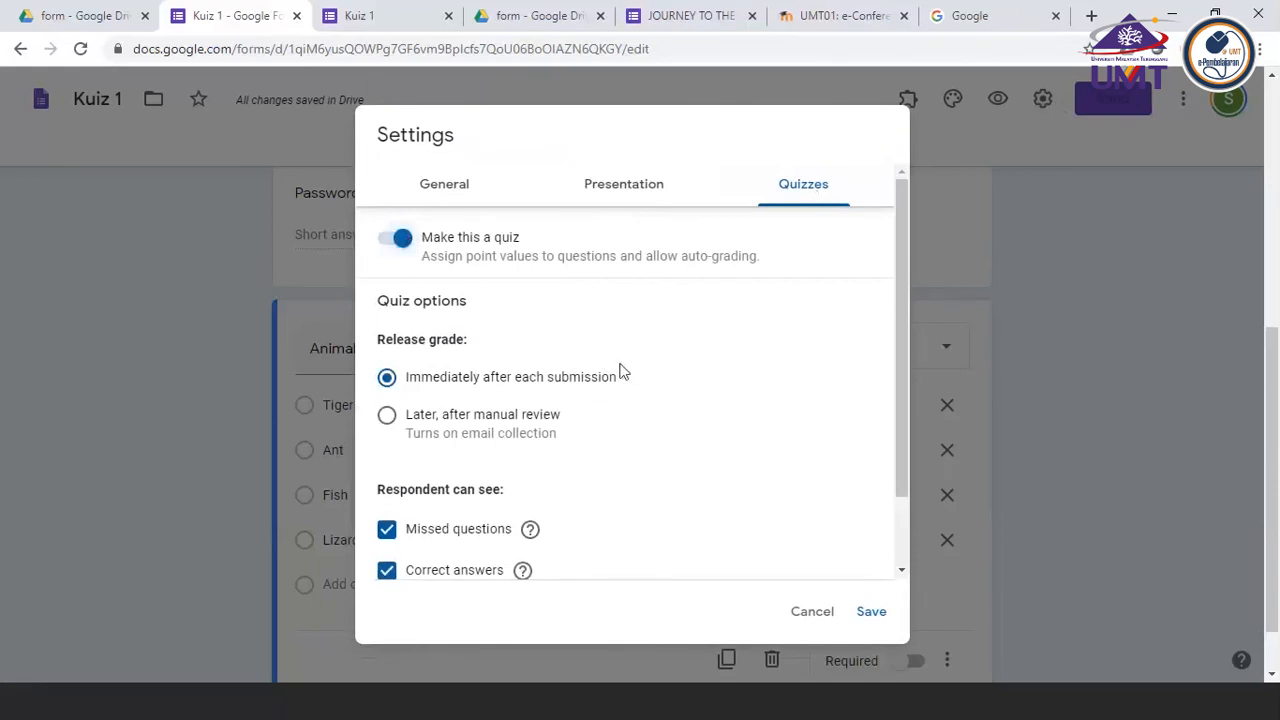
scroll(620, 368, "down", 1)
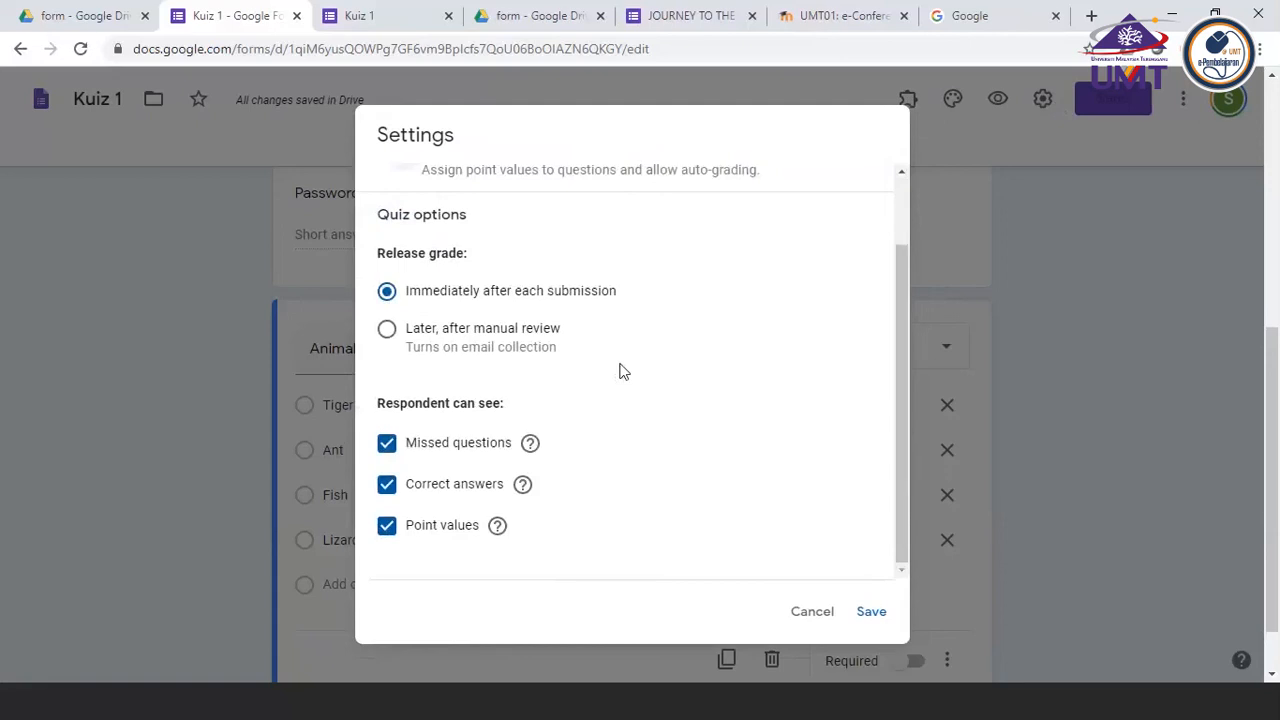
scroll(620, 370, "up", 1)
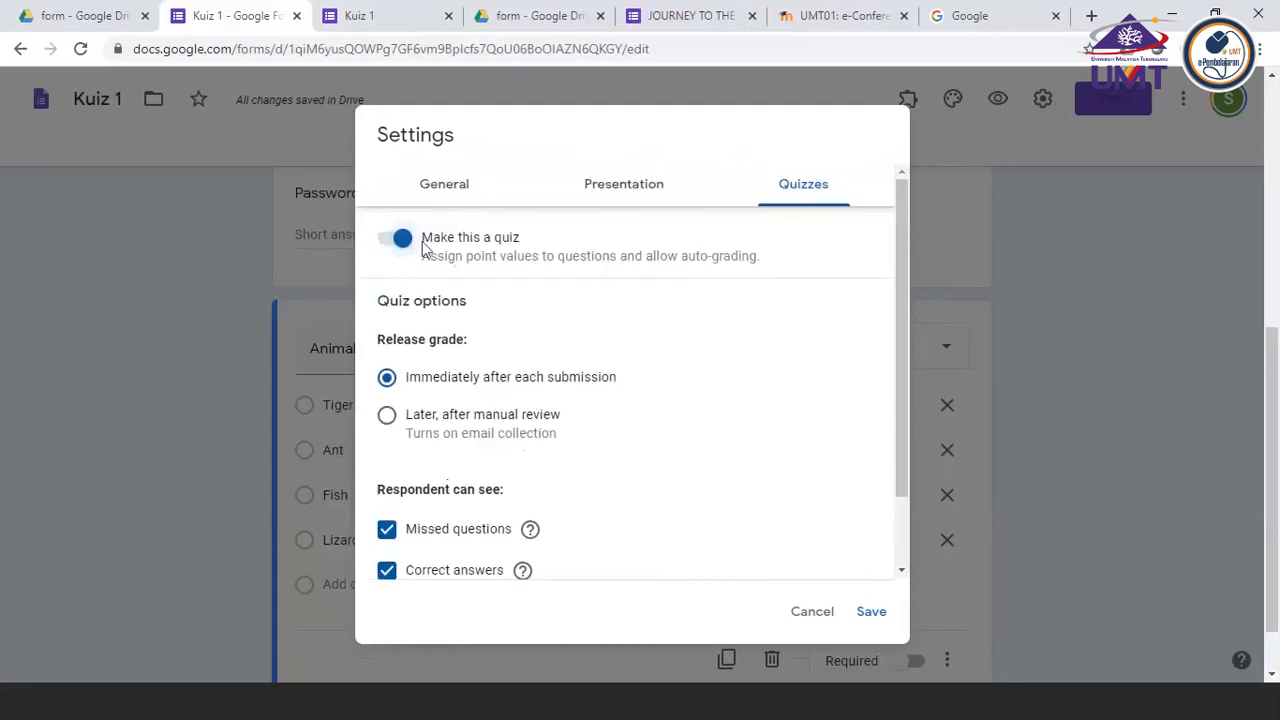
left_click(390, 242)
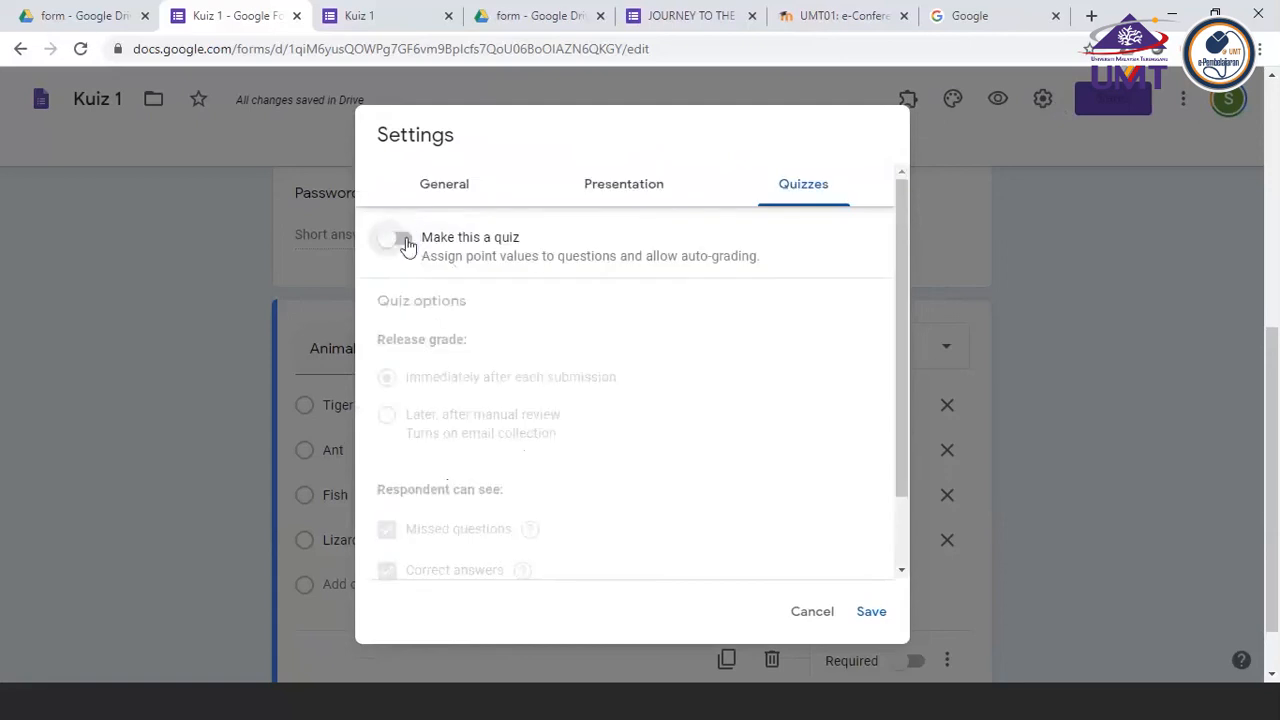
left_click(400, 241)
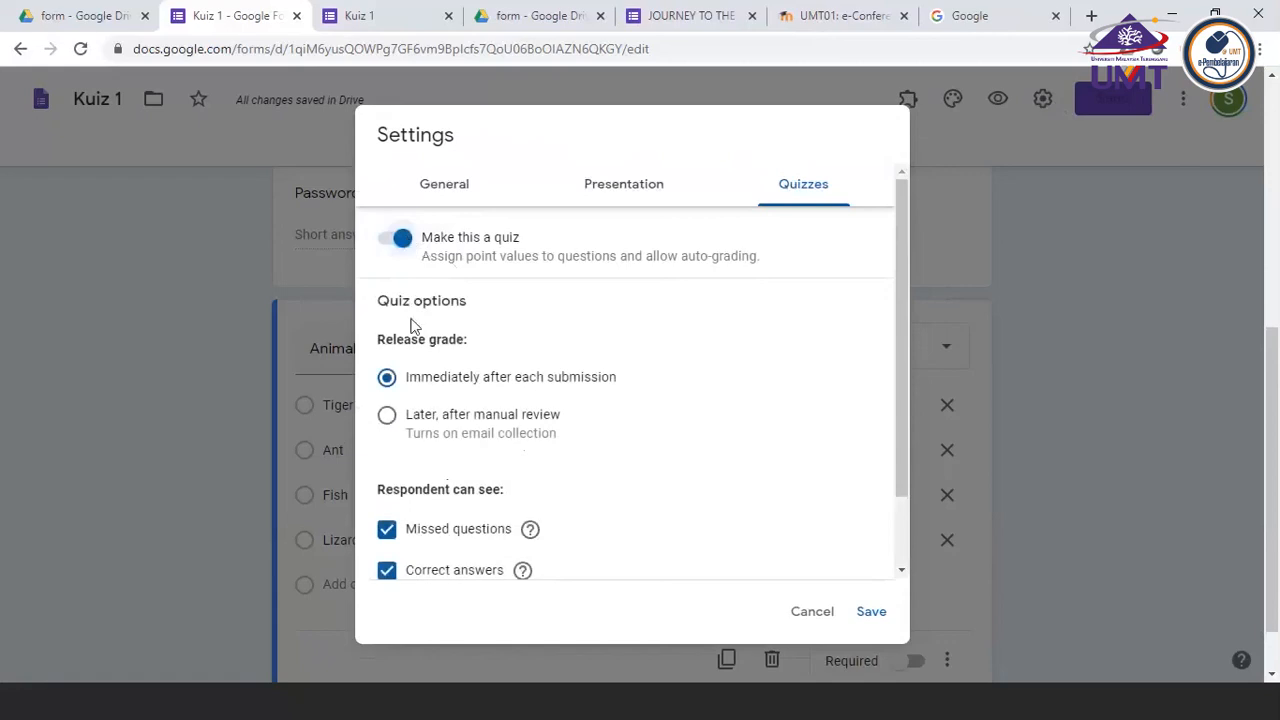
Set the quiz's grade release to "Later, after manual review"
scroll(412, 326, "down", 1)
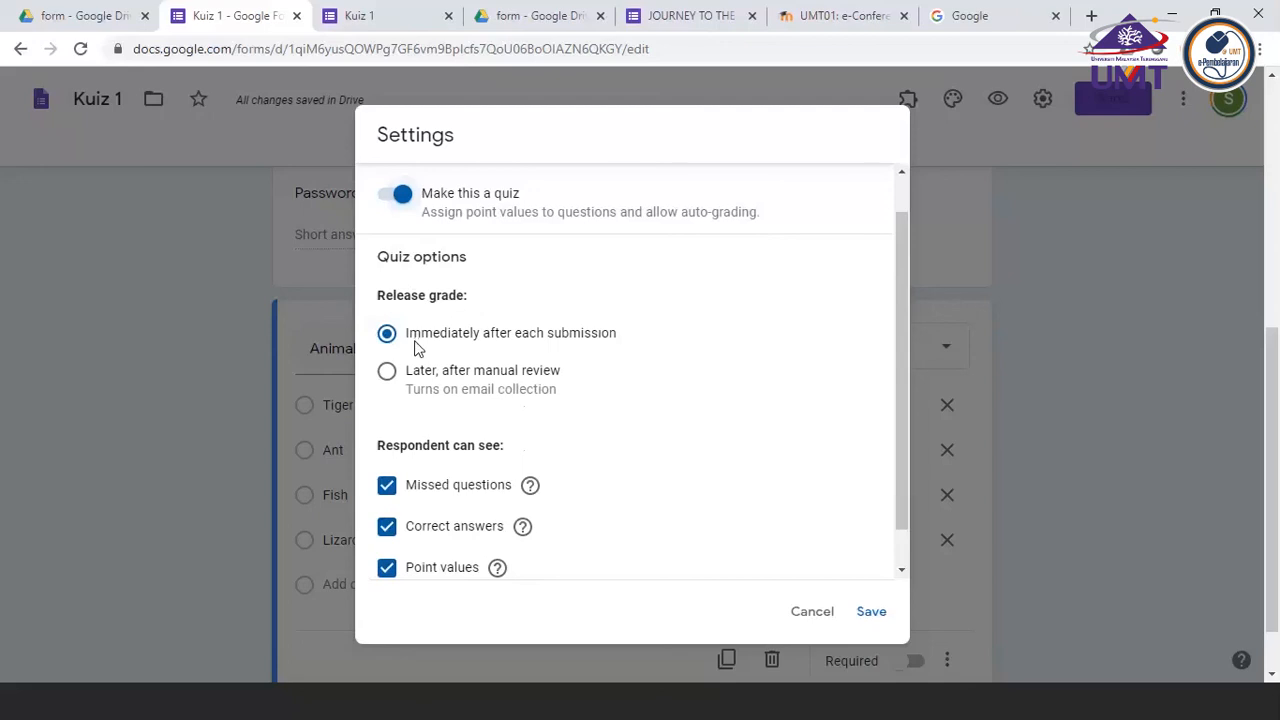
left_click(387, 379)
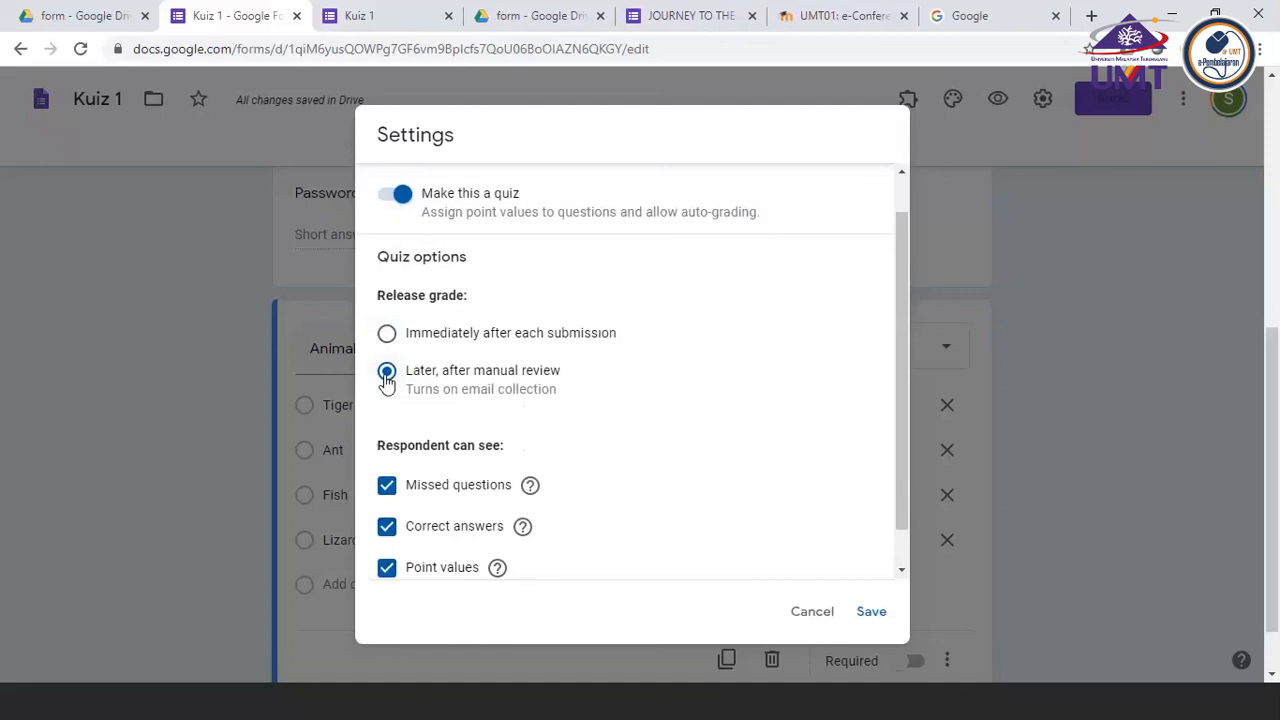
scroll(388, 307, "up", 1)
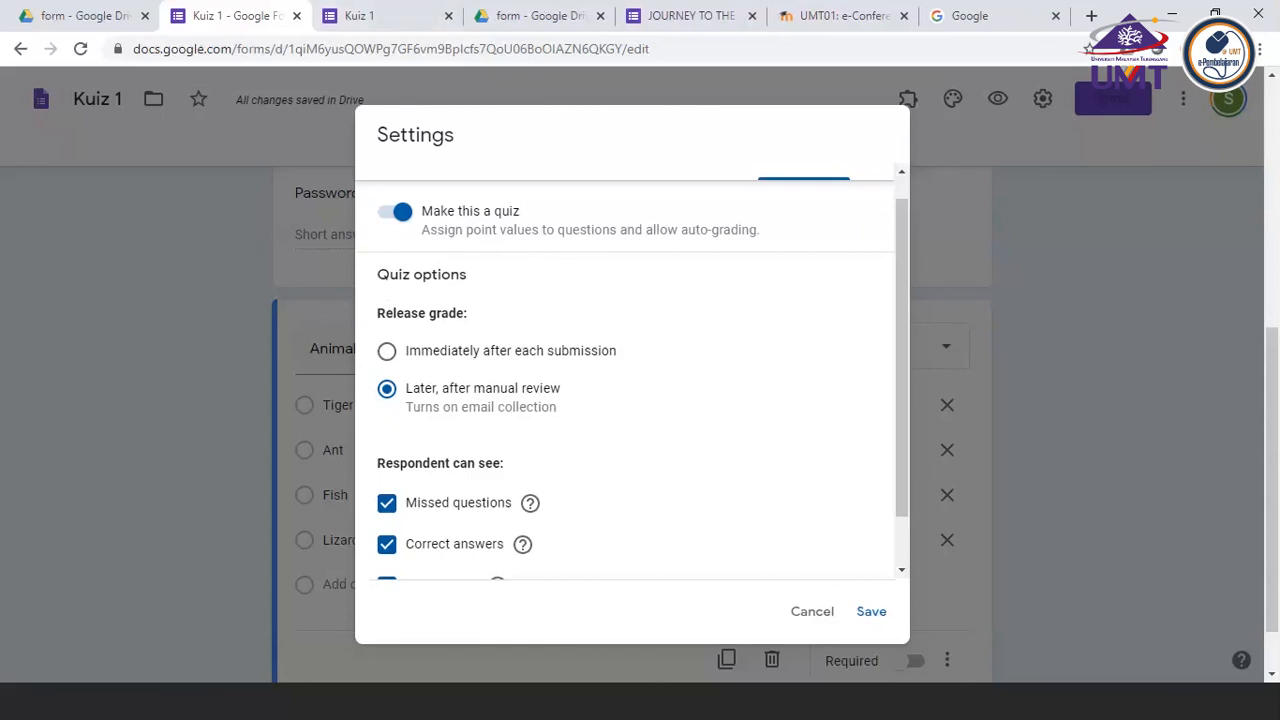
Stop respondents from seeing missed questions and correct answers, leaving Point values enabled
scroll(487, 366, "down", 1)
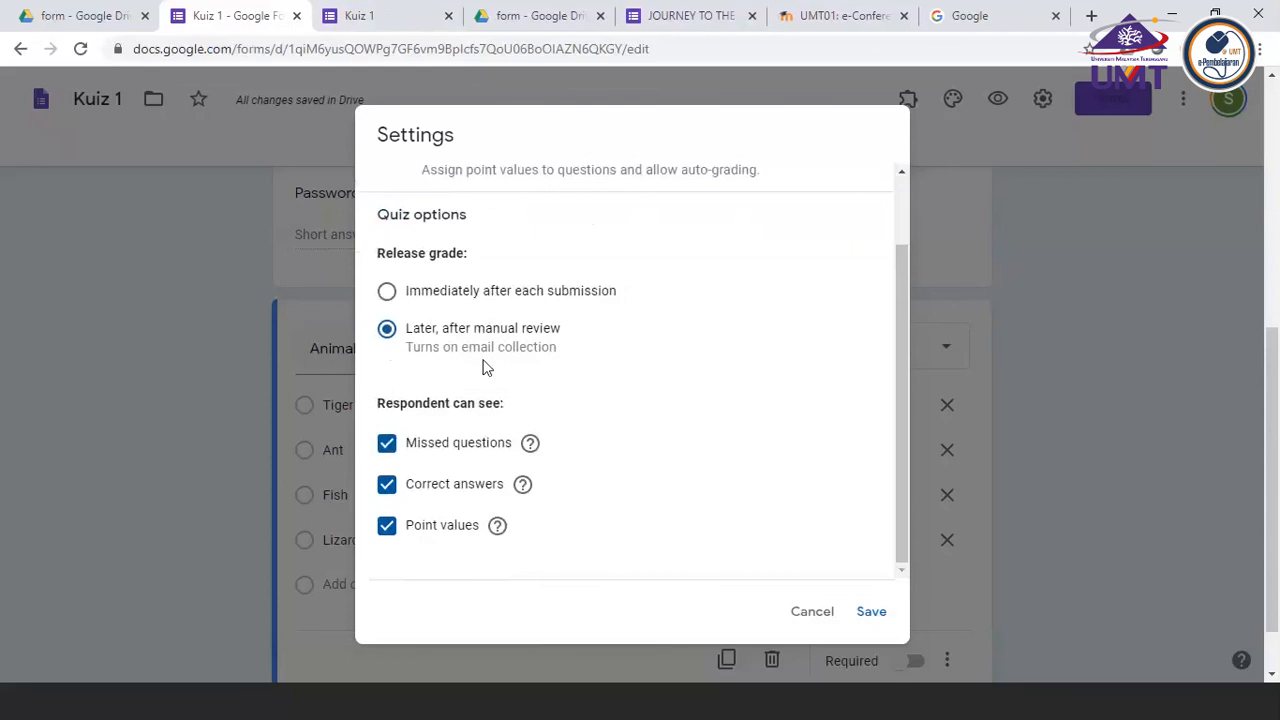
left_click(388, 445)
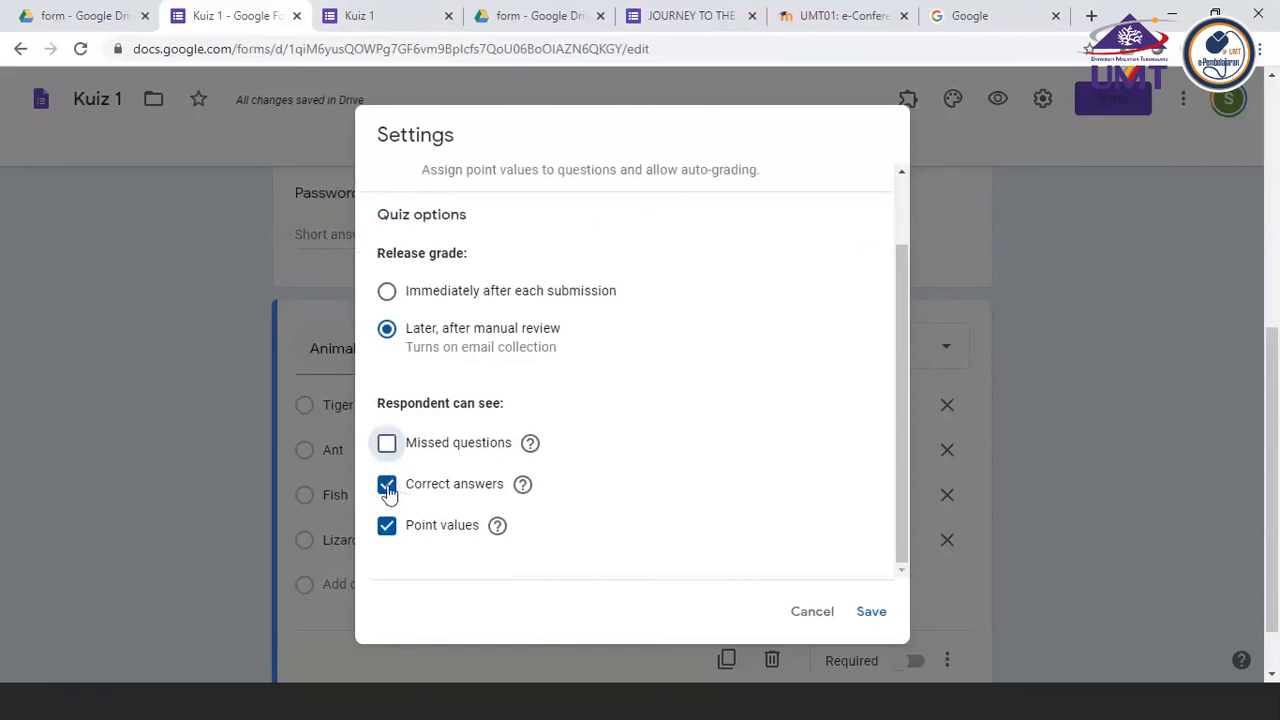
left_click(387, 485)
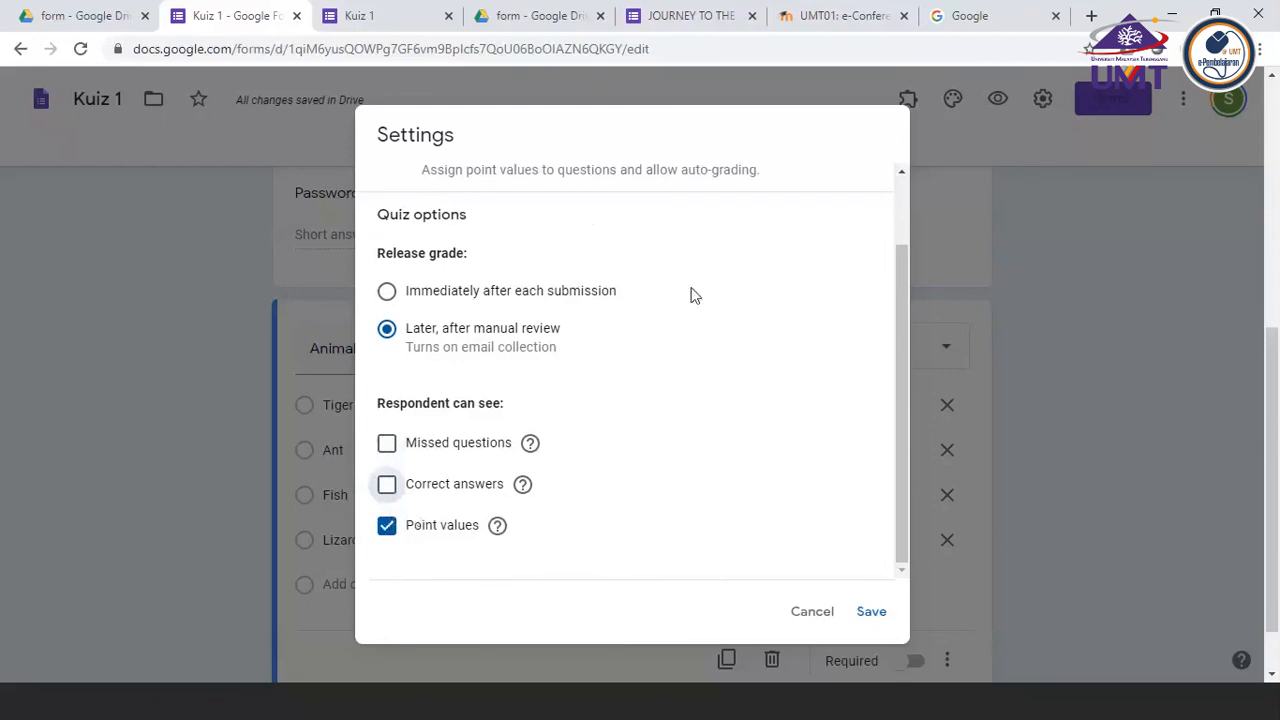
scroll(695, 295, "up", 2)
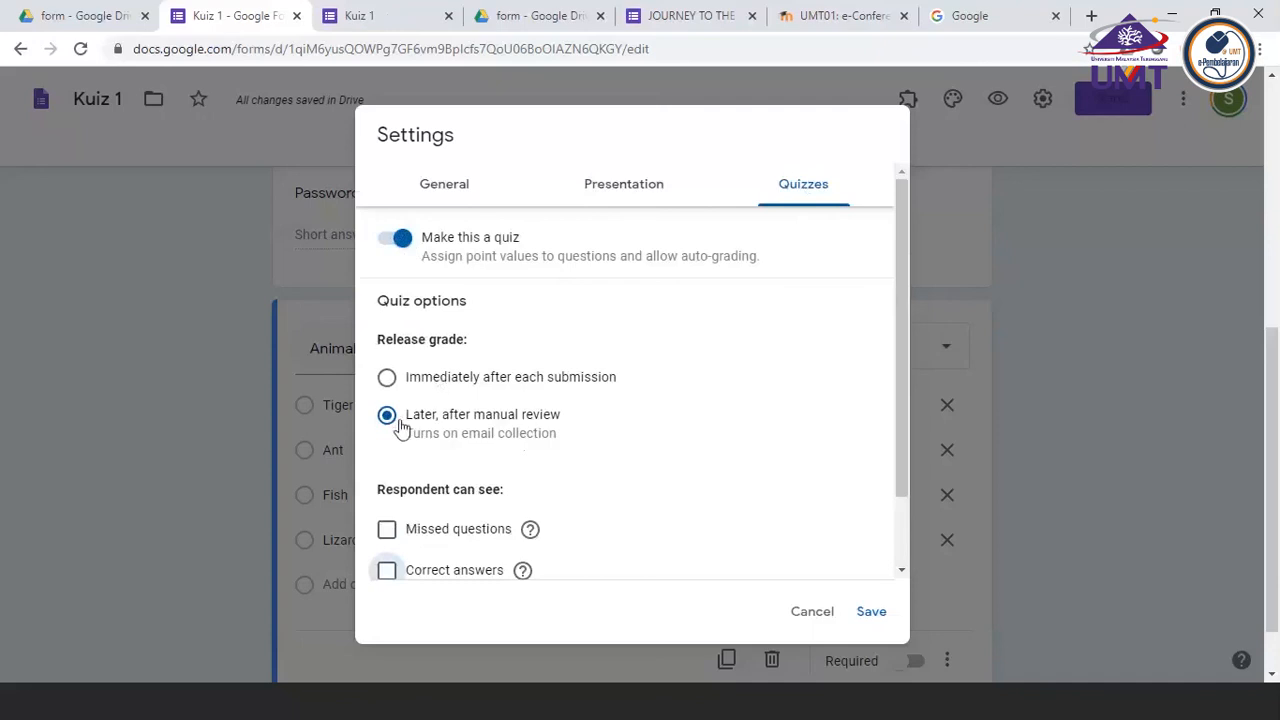
scroll(420, 528, "down", 2)
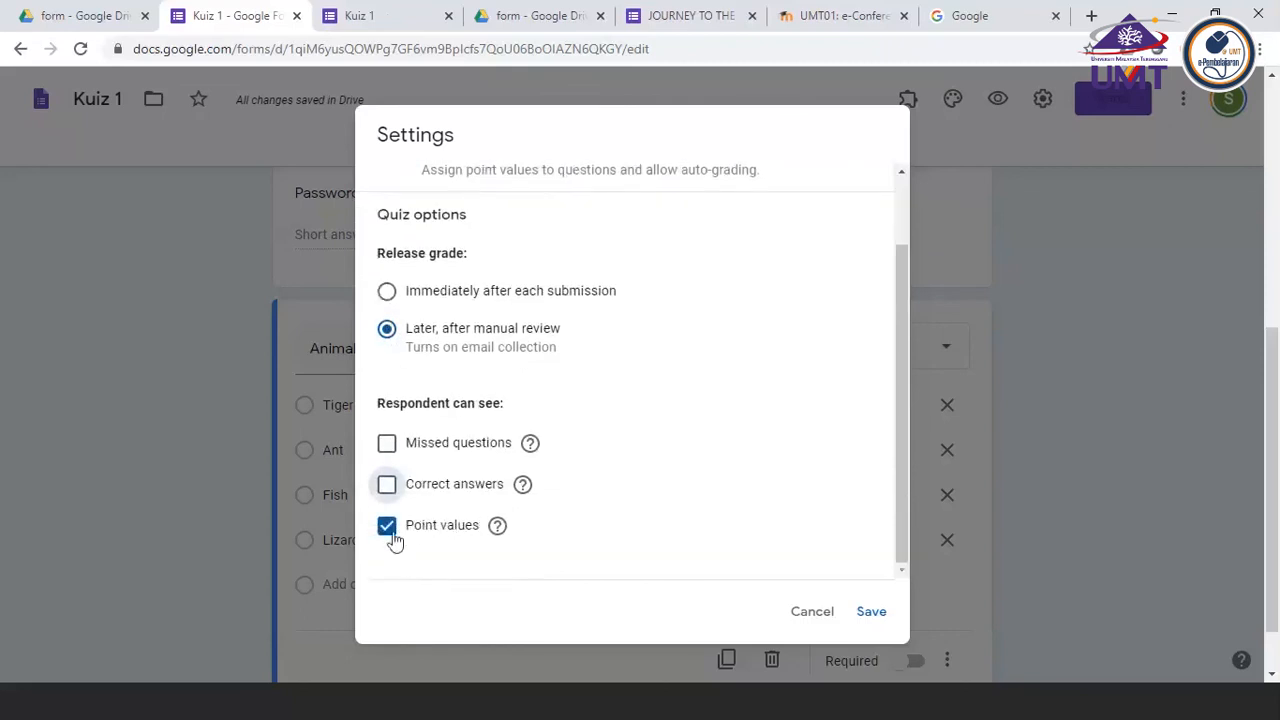
scroll(678, 230, "up", 2)
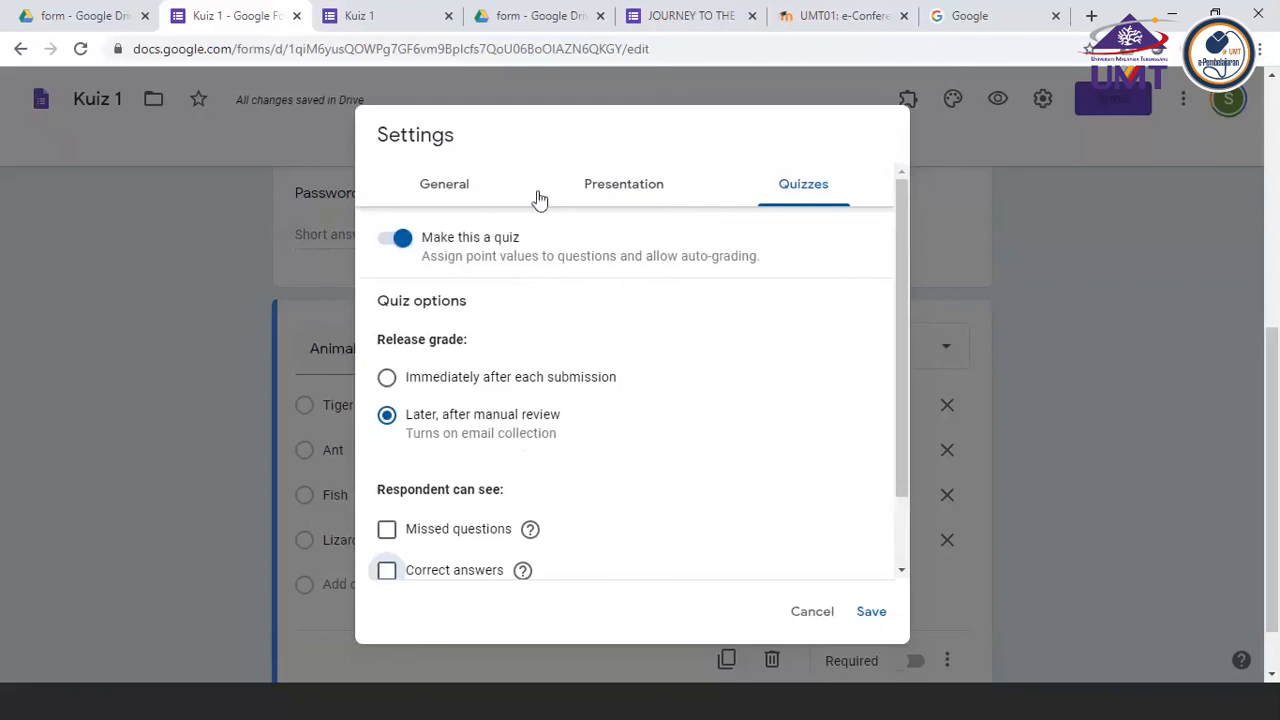
In the general settings, keep Collect email addresses enabled, turn on Limit to 1 response, and save the settings
left_click(439, 190)
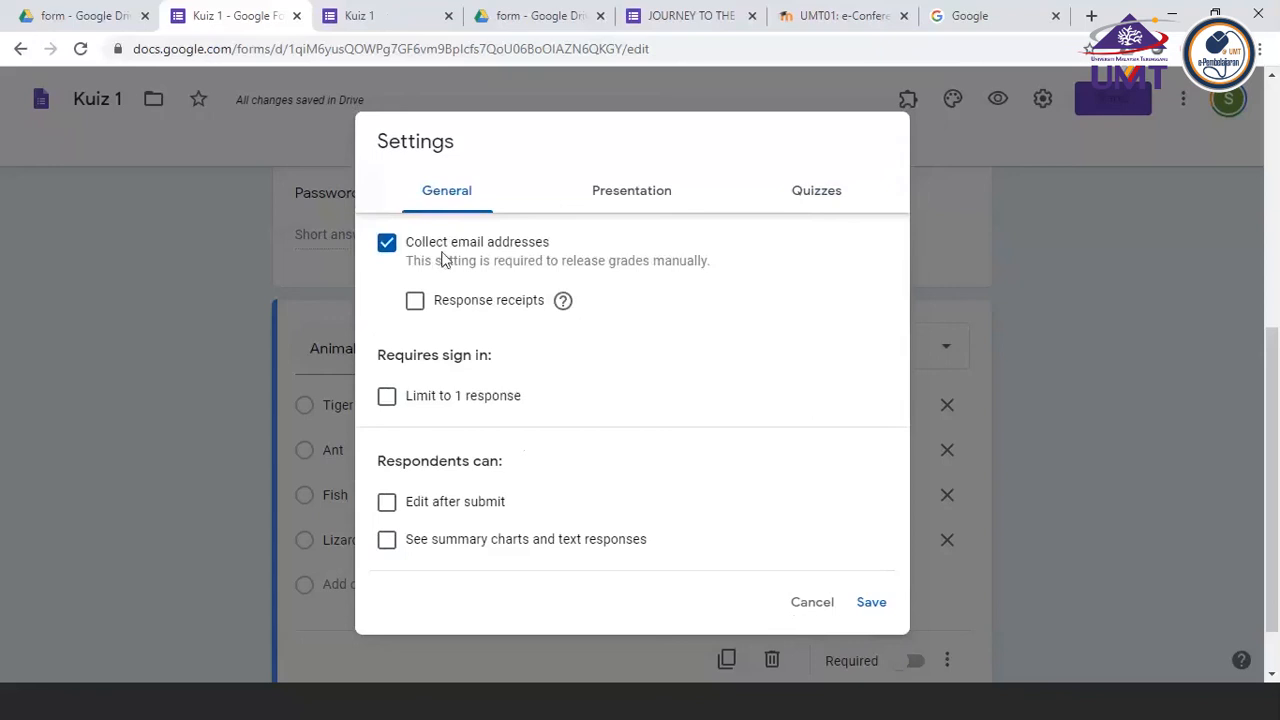
left_click(387, 248)
left_click(387, 248)
left_click(387, 397)
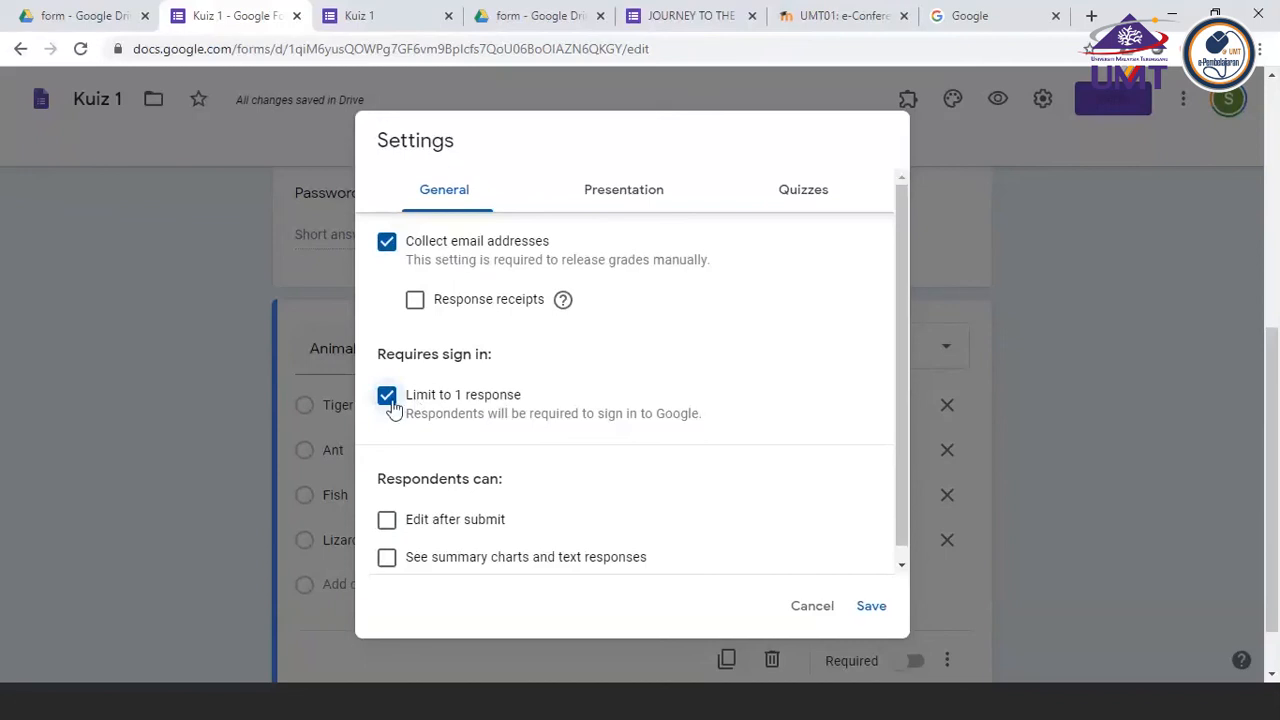
left_click(391, 401)
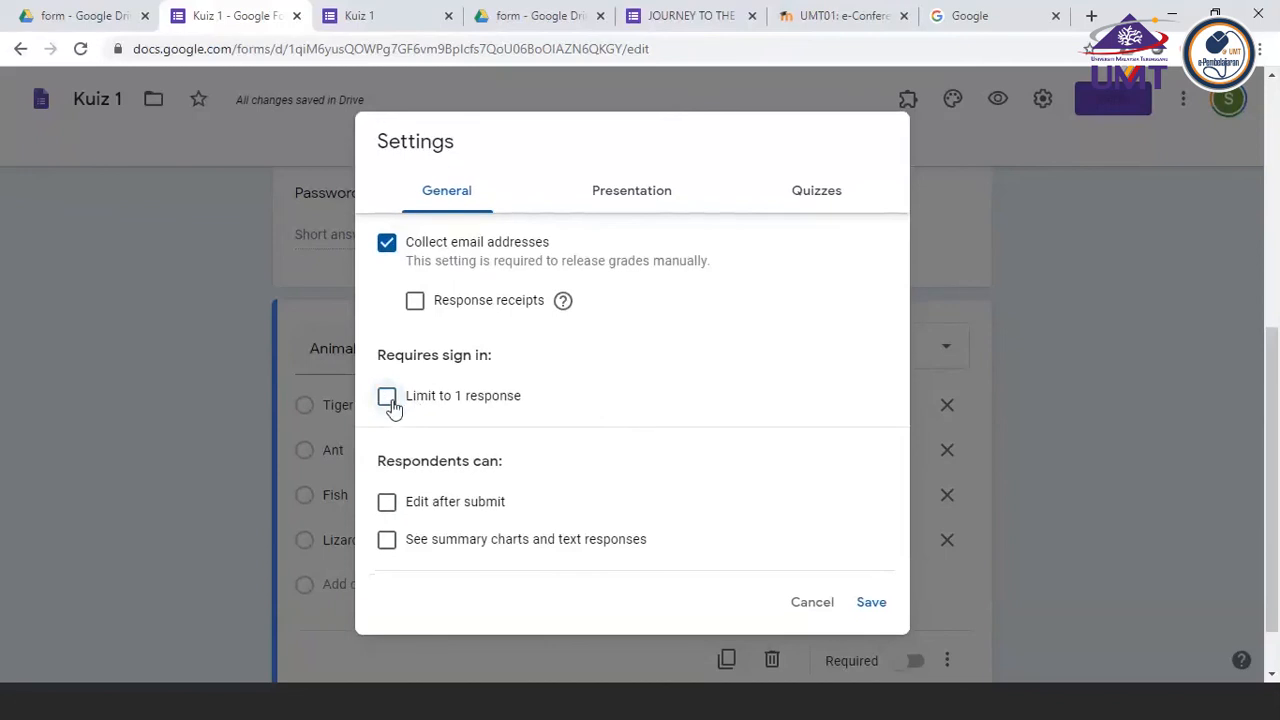
left_click(391, 401)
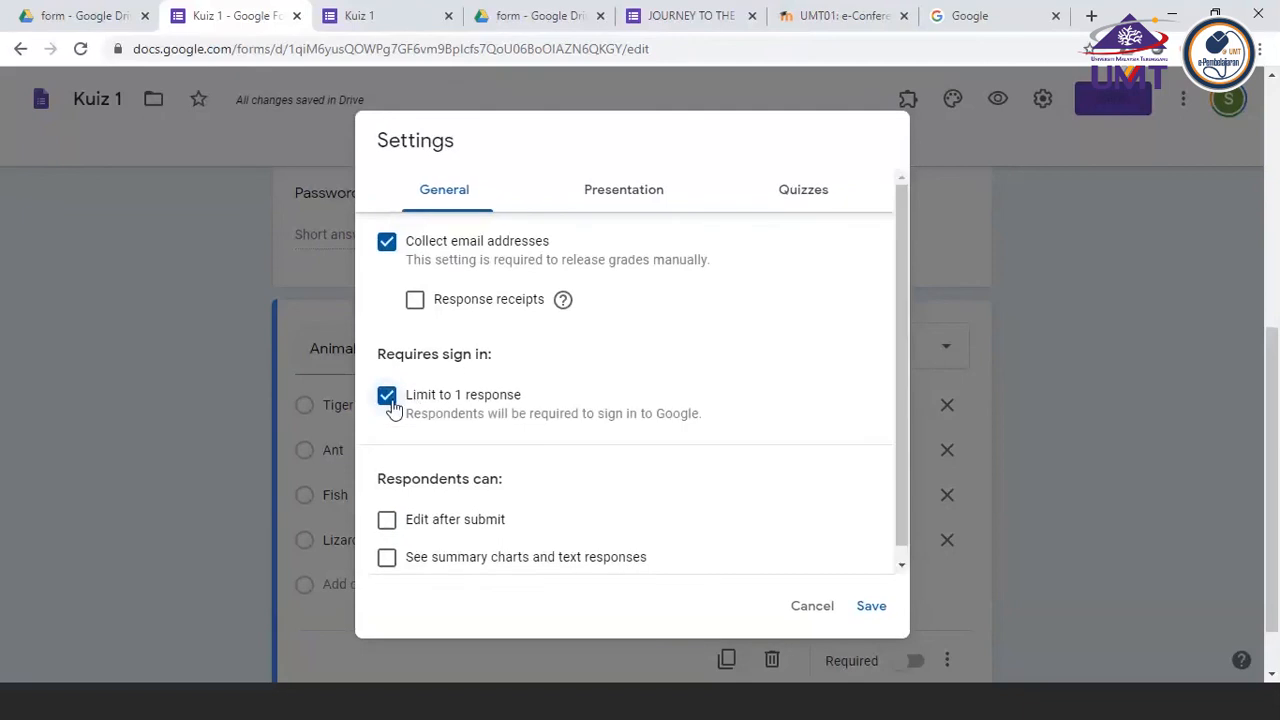
scroll(393, 410, "down", 1)
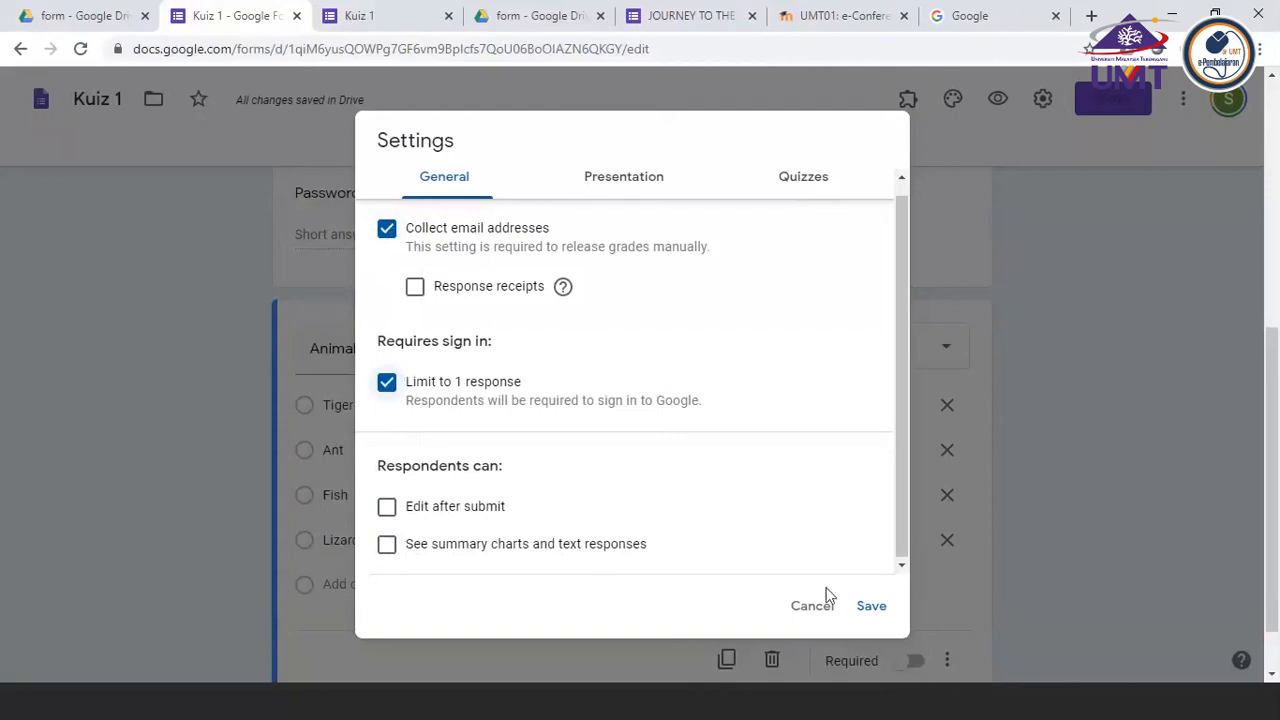
left_click(871, 607)
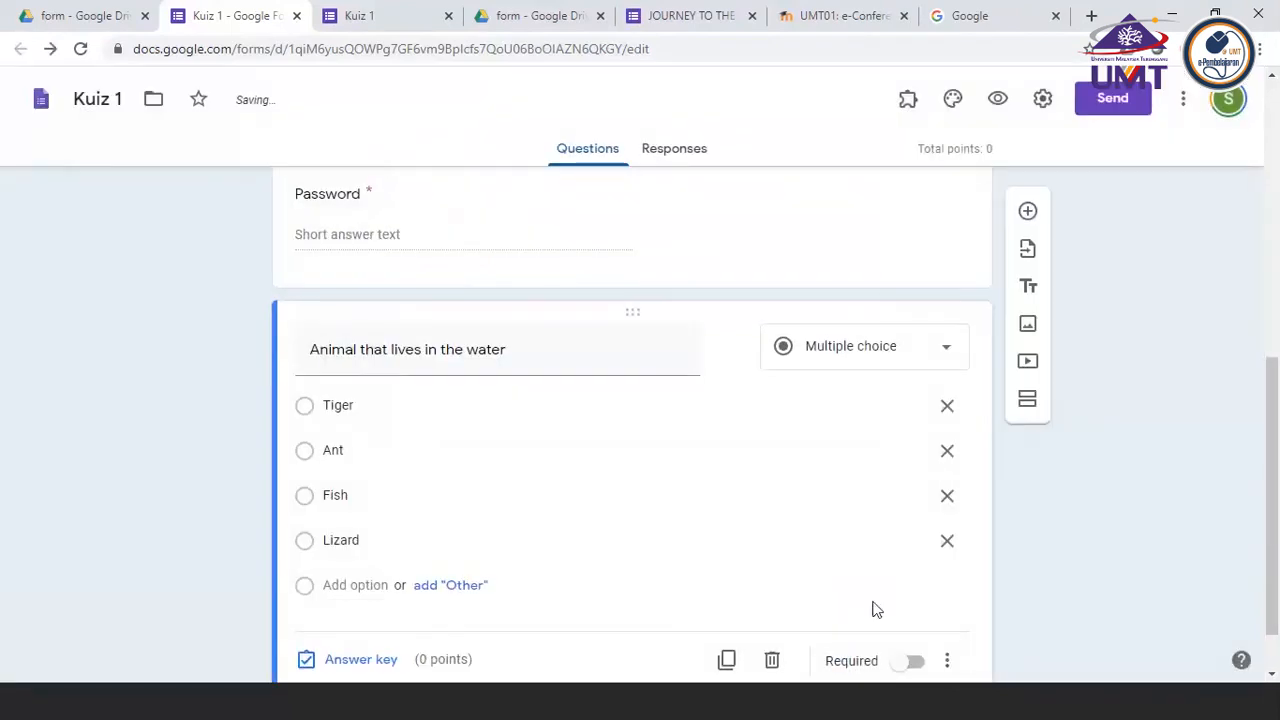
Assign 2 points to the "Animal that lives in the water" question in its answer key
scroll(871, 608, "down", 1)
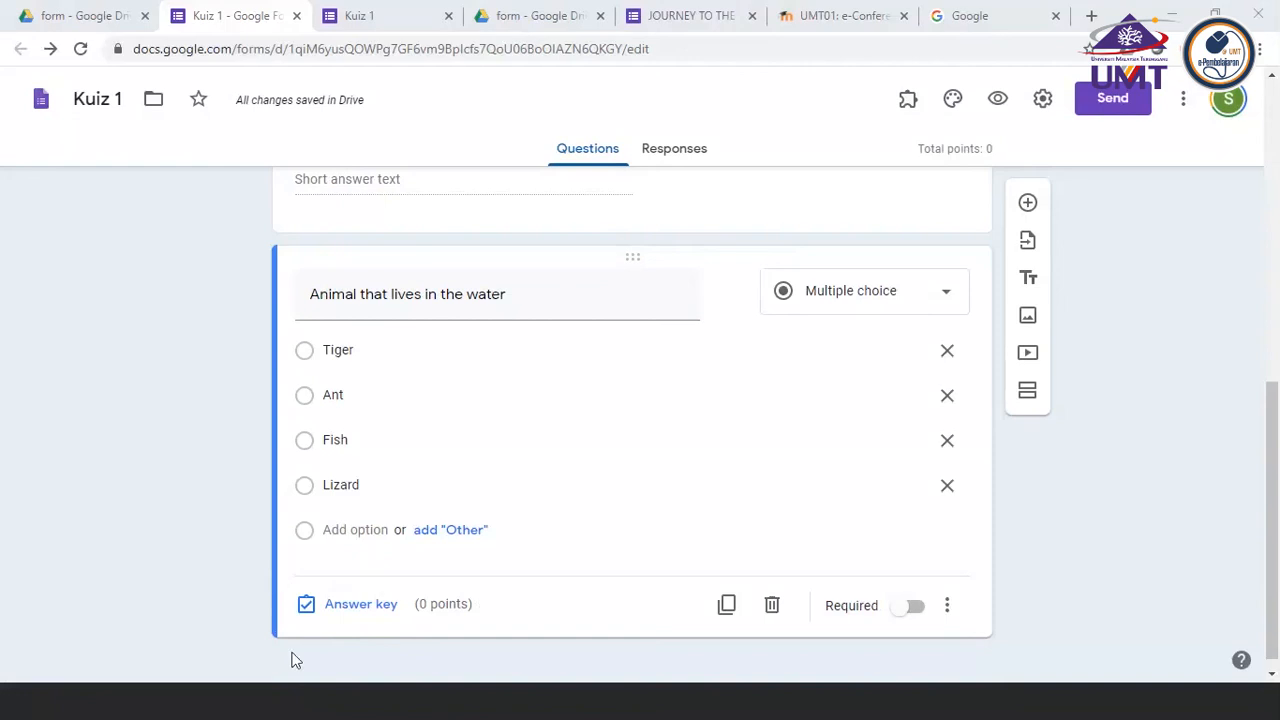
left_click(380, 612)
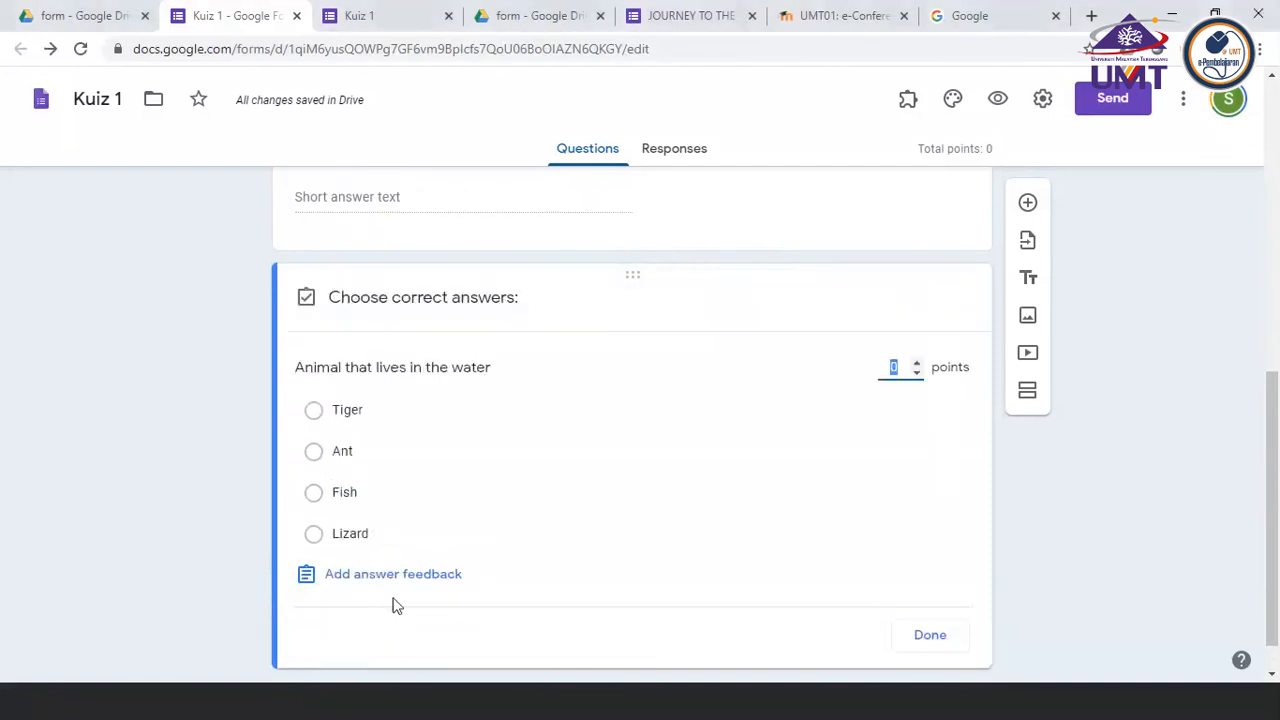
left_click(917, 367)
left_click(917, 367)
left_click(560, 641)
left_click(930, 636)
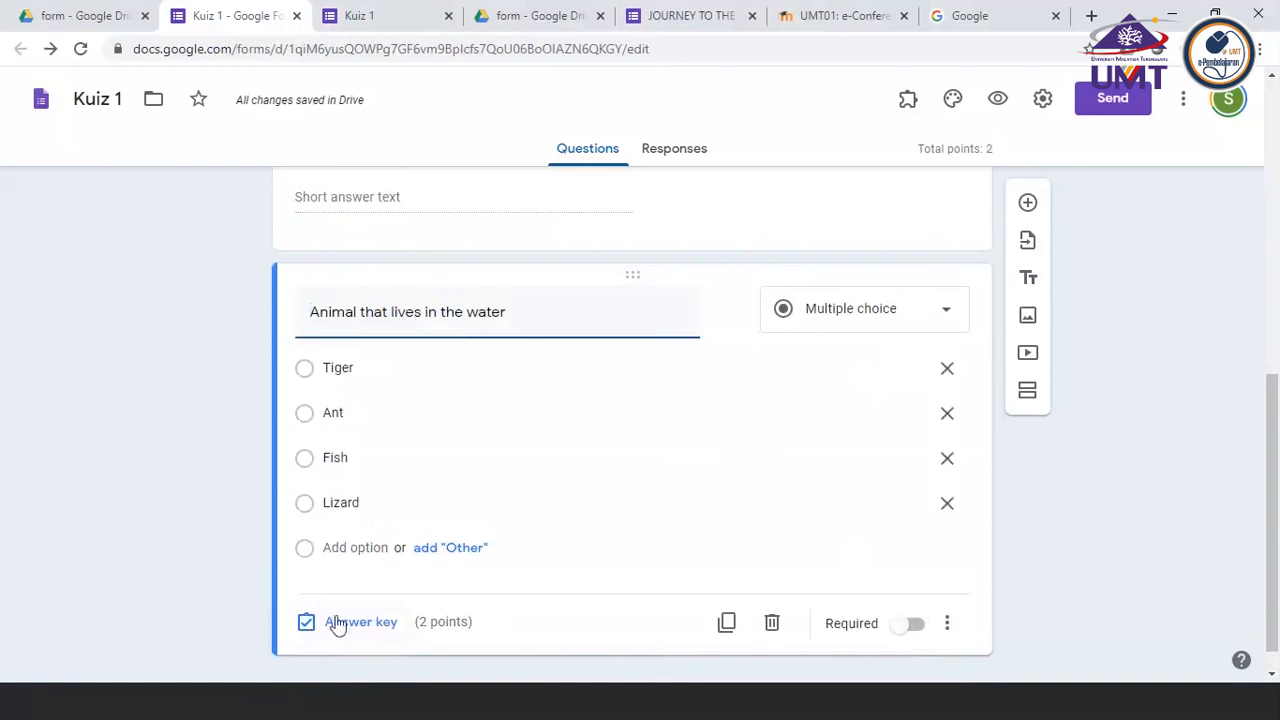
left_click(336, 623)
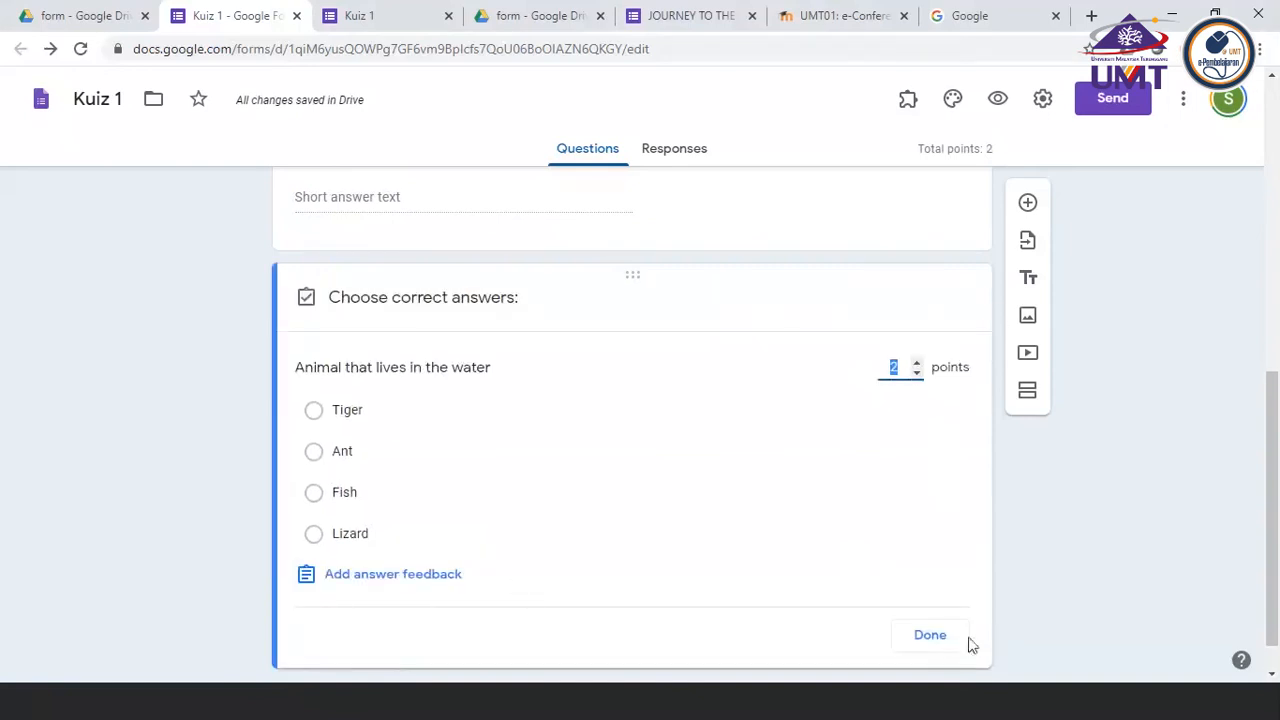
left_click(929, 637)
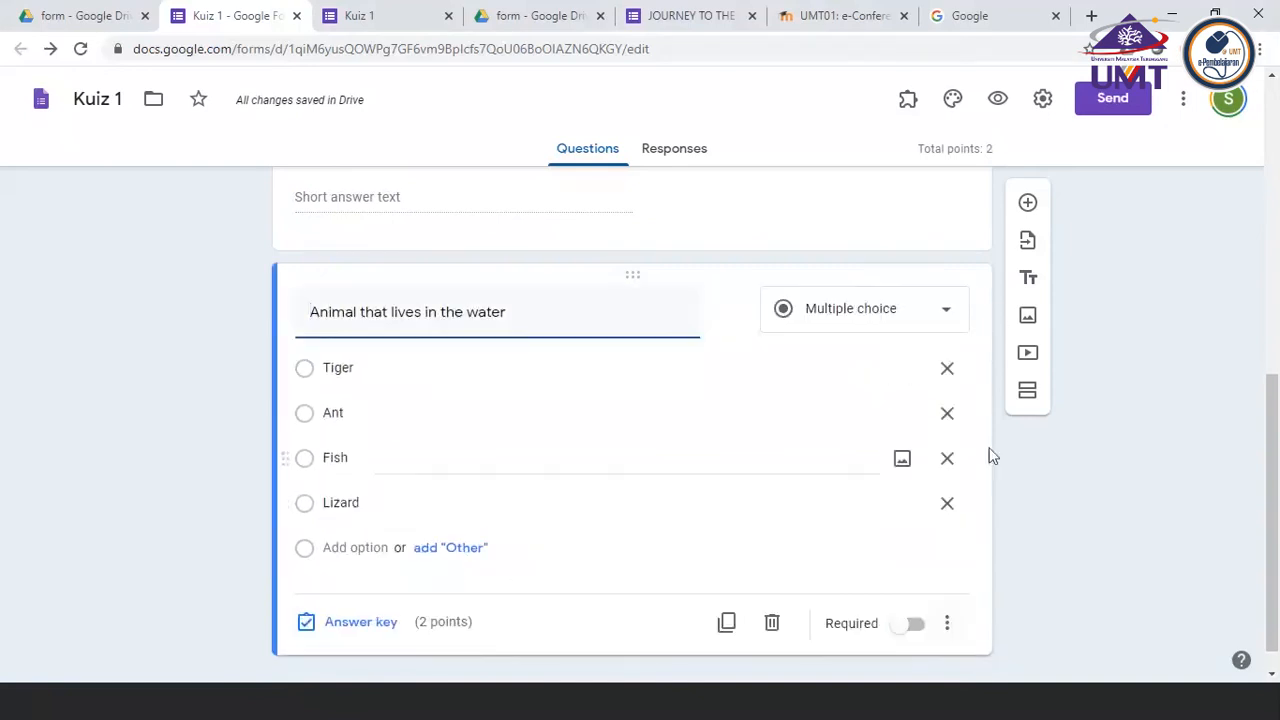
Remove the Tiger option from the water animal question and add Tiger again as the last option
left_click(970, 372)
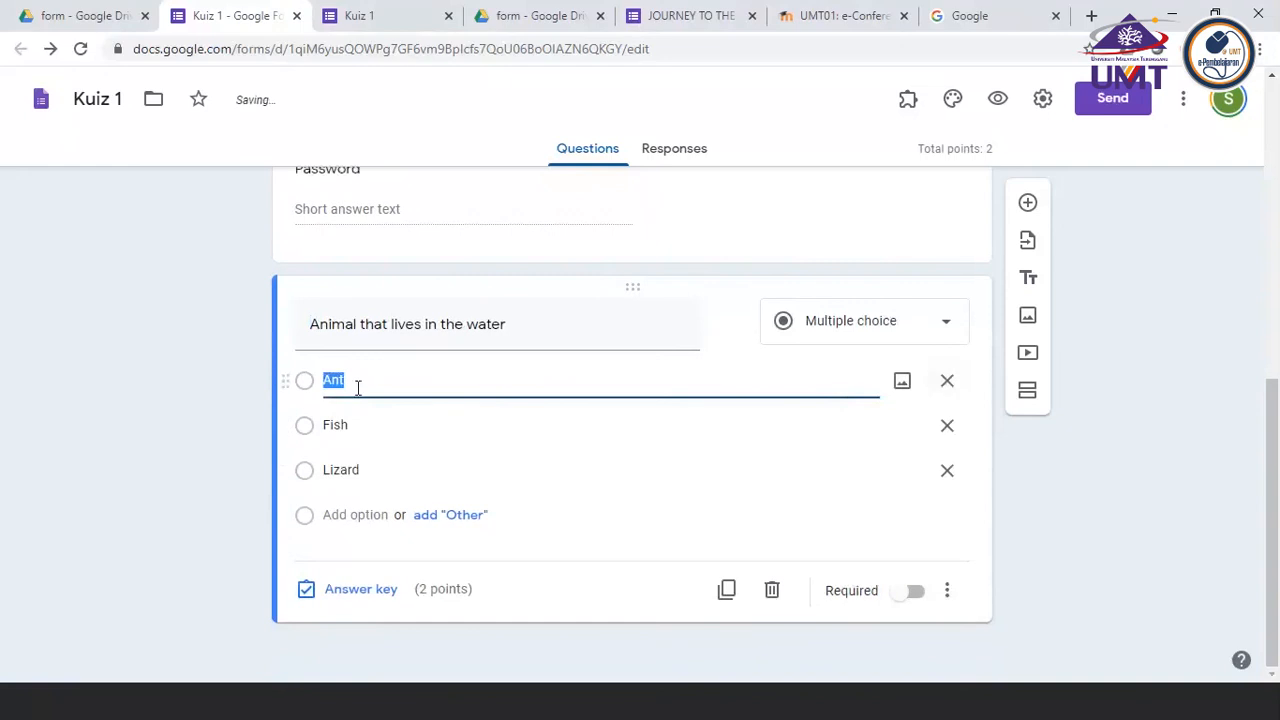
left_click(323, 516)
left_click(323, 516)
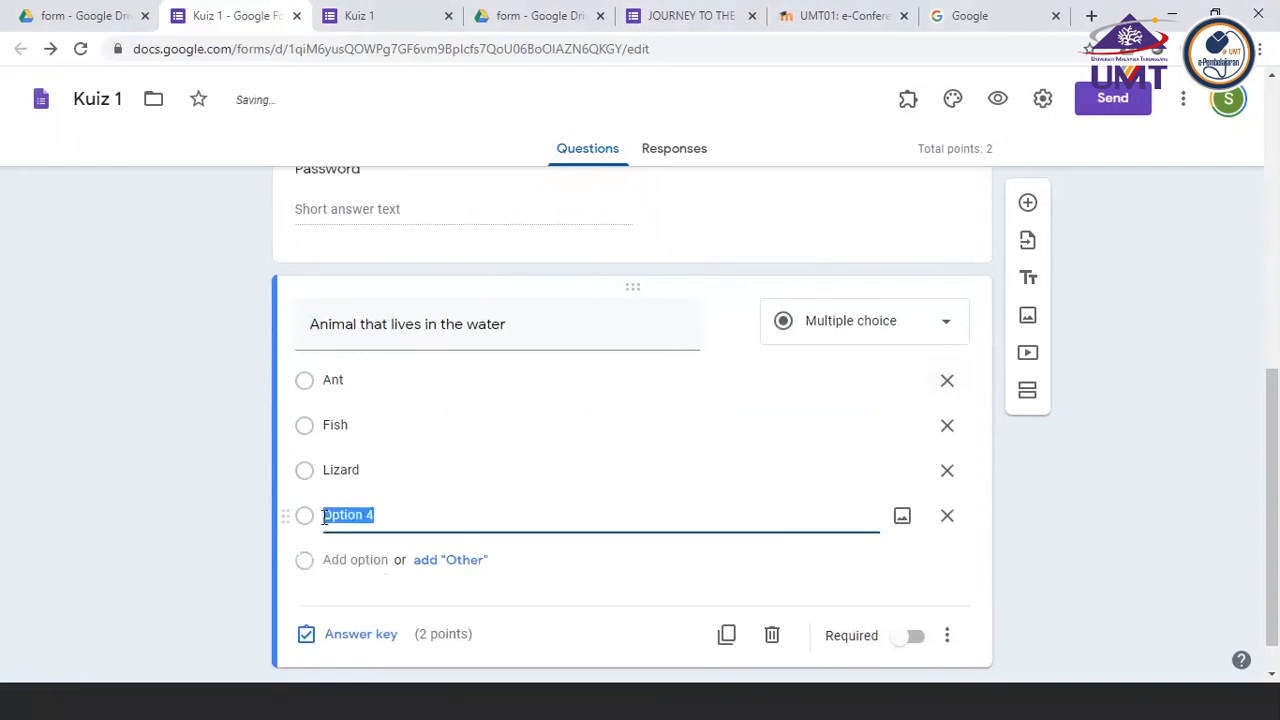
type("Tiger")
left_click(1083, 492)
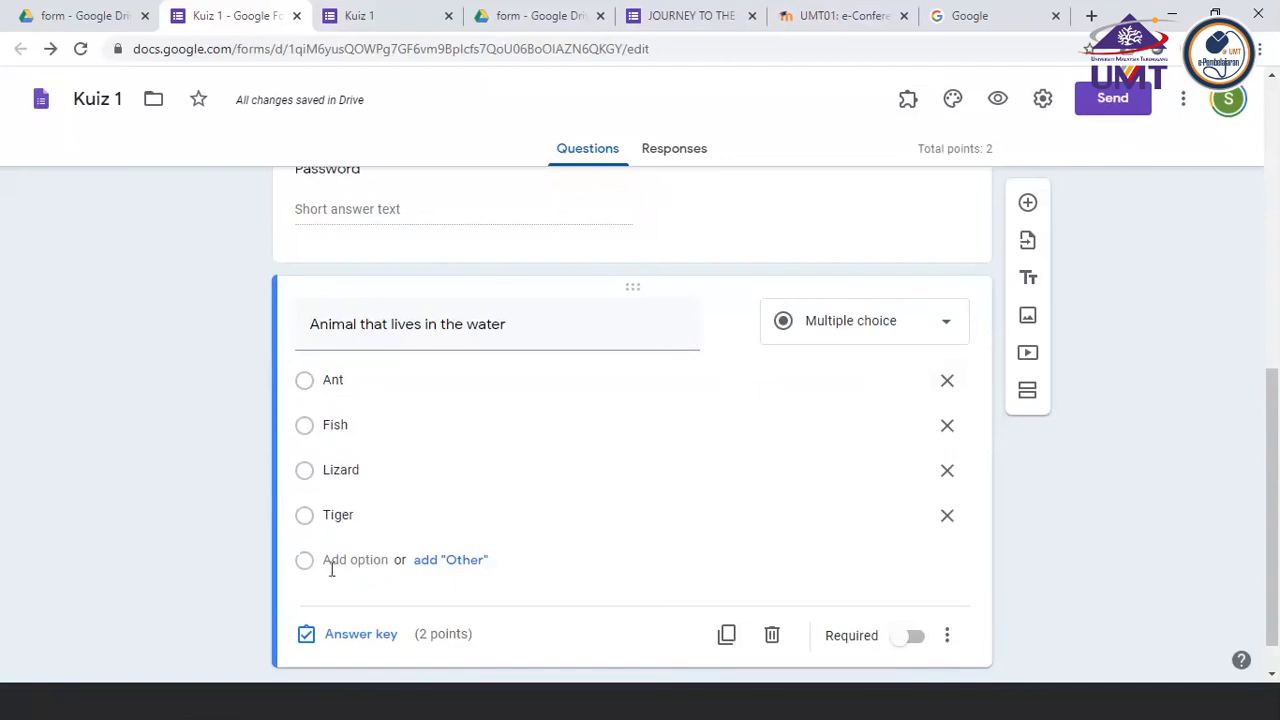
left_click(306, 434)
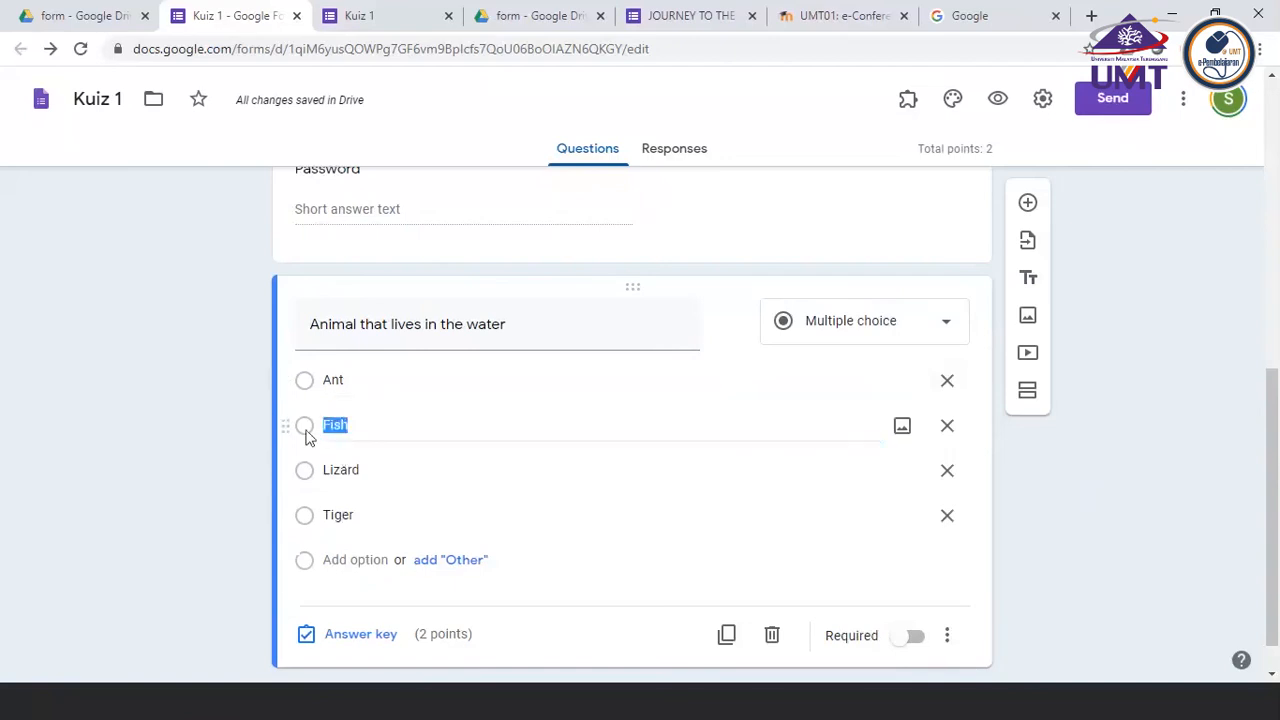
scroll(673, 533, "up", 1)
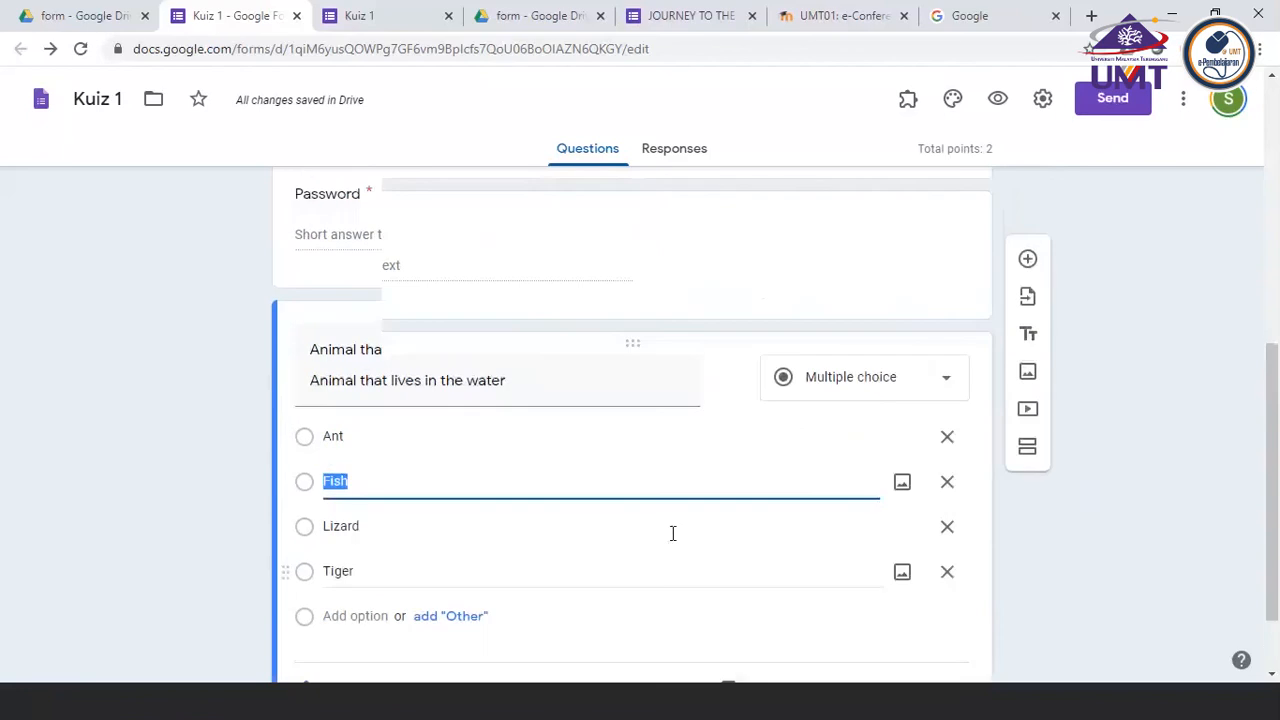
scroll(671, 536, "down", 2)
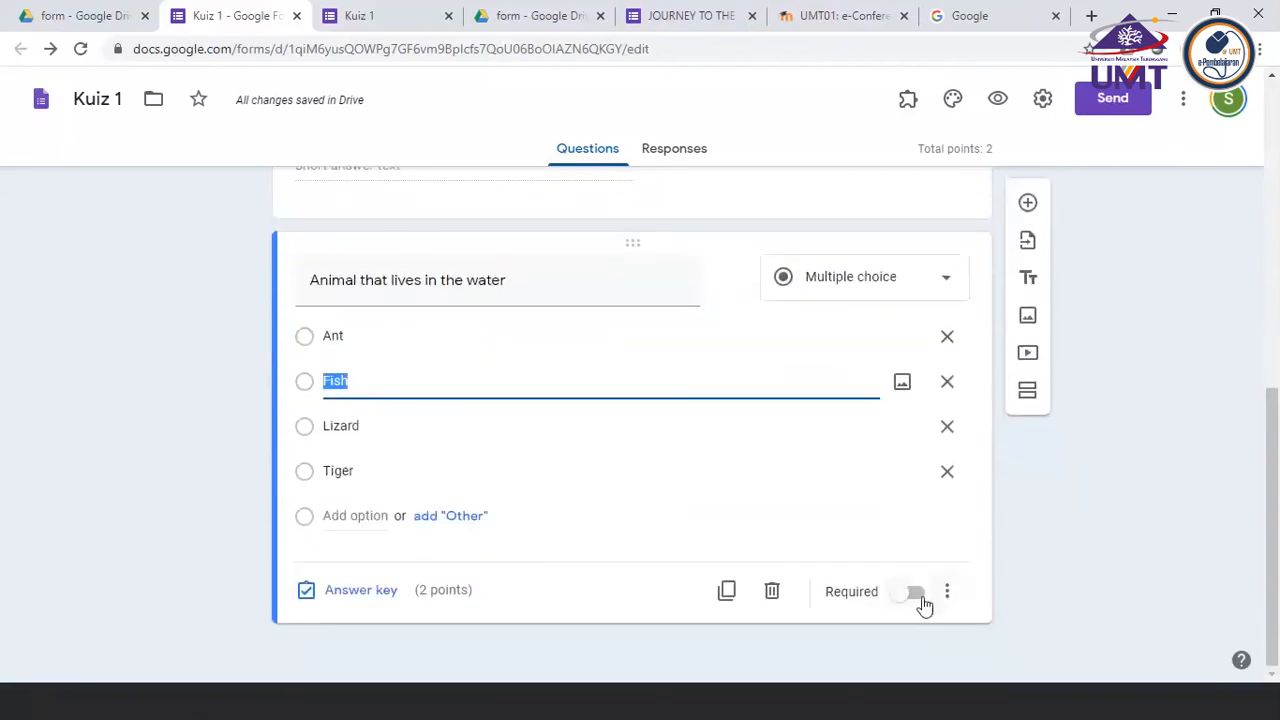
Make the "Animal that lives in the water" question required
left_click(916, 594)
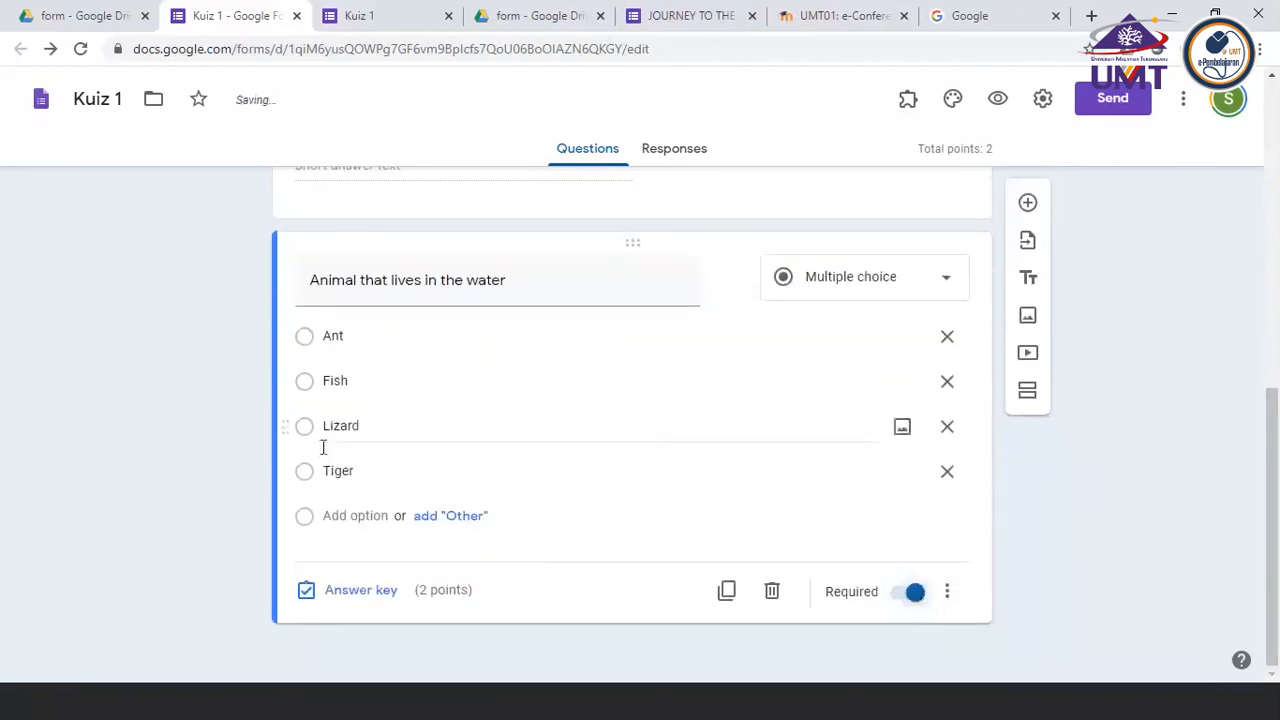
left_click(318, 384)
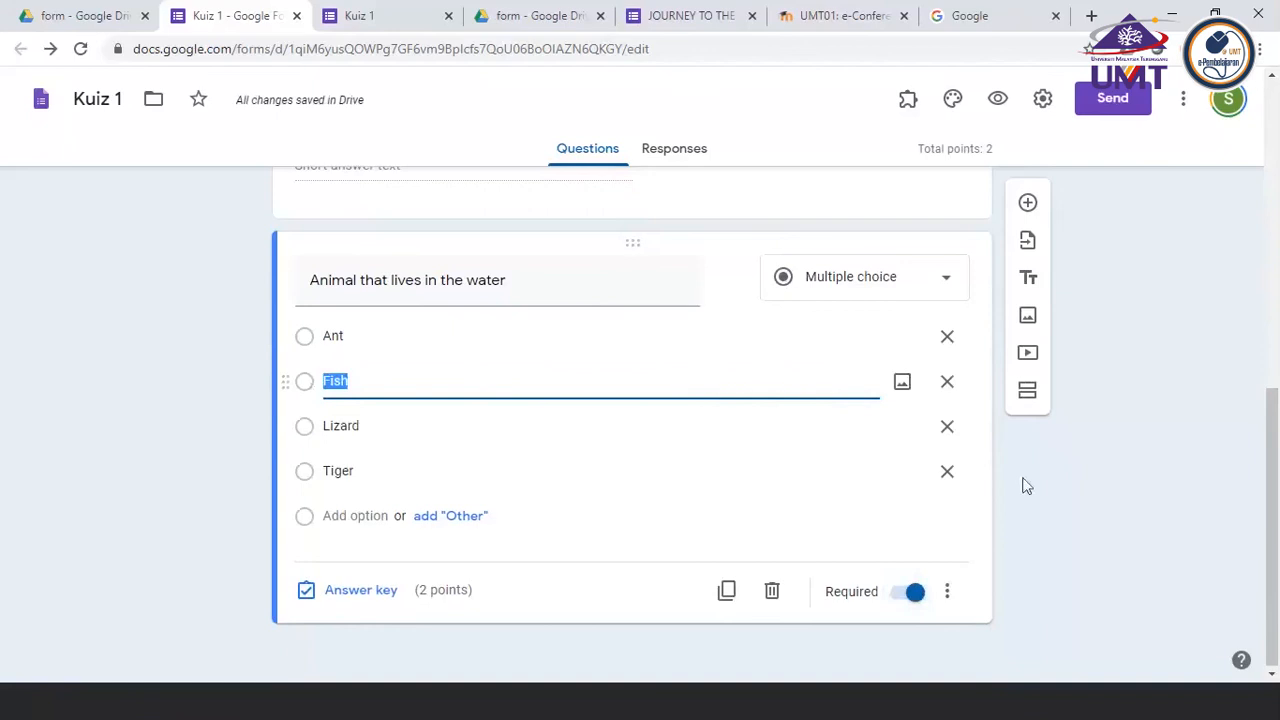
left_click(947, 592)
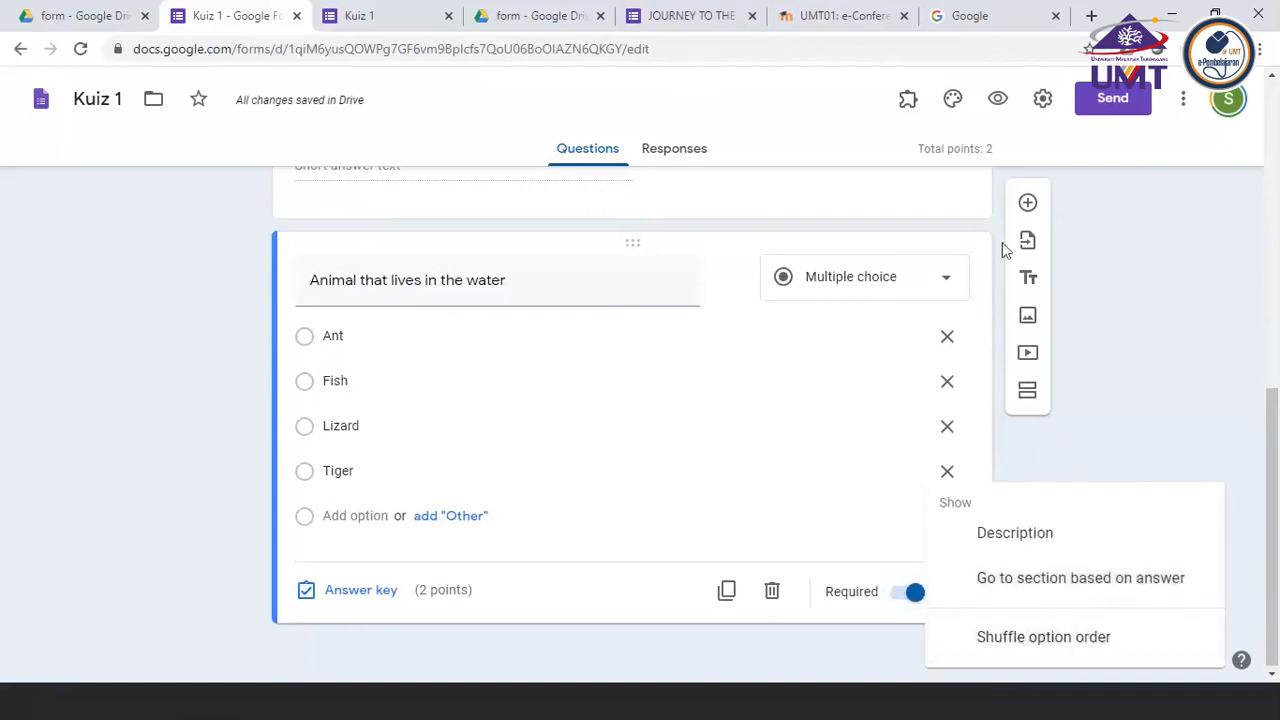
Review the form's general and quiz settings, then close them by saving
left_click(1046, 114)
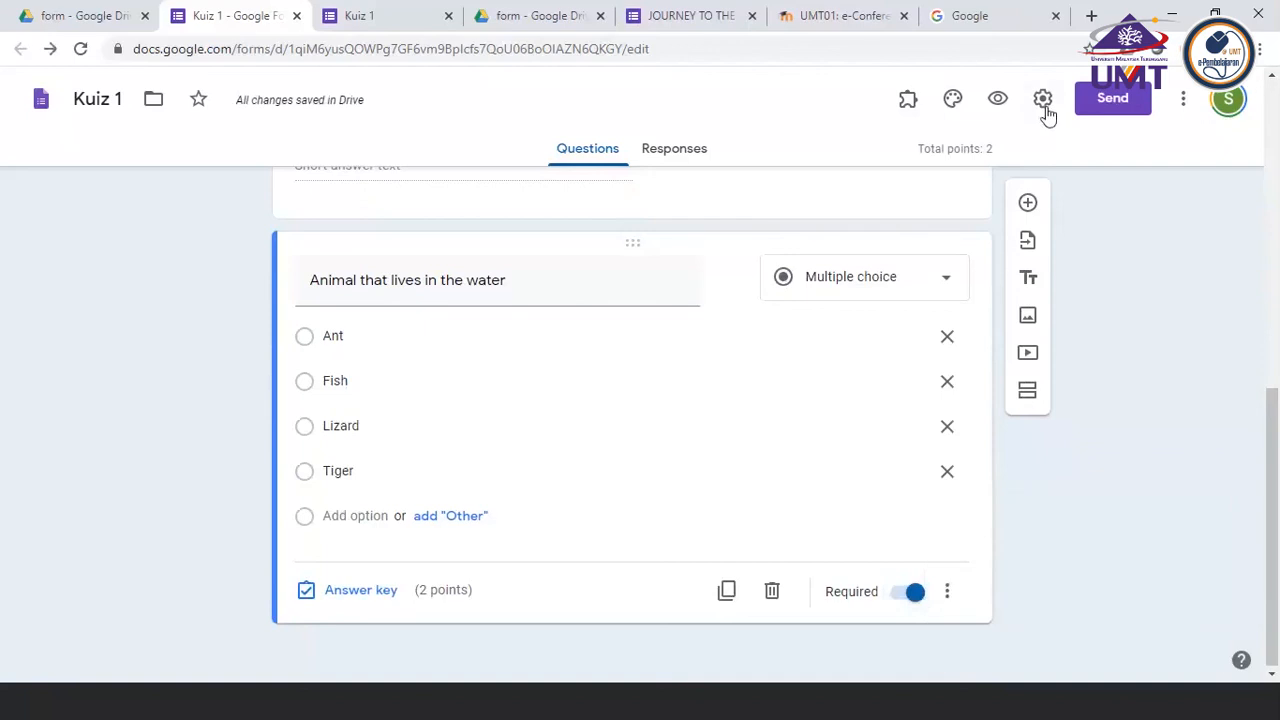
left_click(1046, 114)
left_click(800, 193)
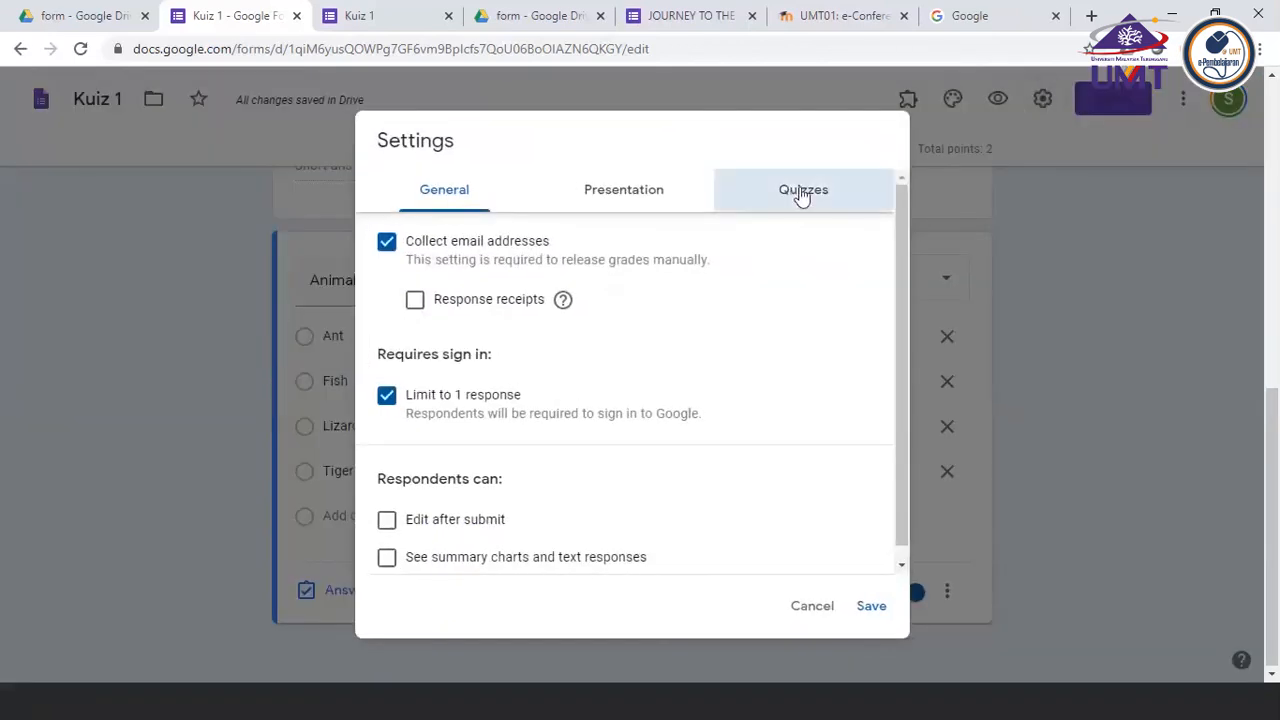
left_click(876, 613)
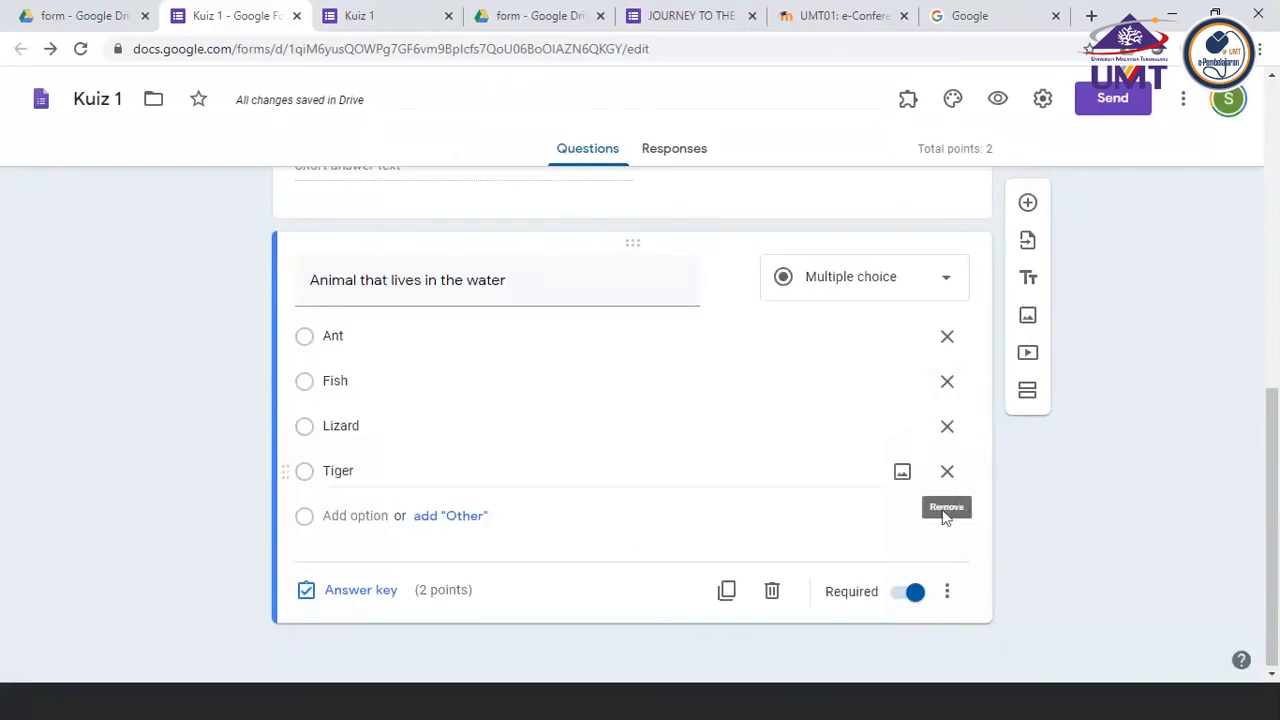
Mark Fish as the correct answer in the water animal question's answer key and finish editing the key
left_click(943, 591)
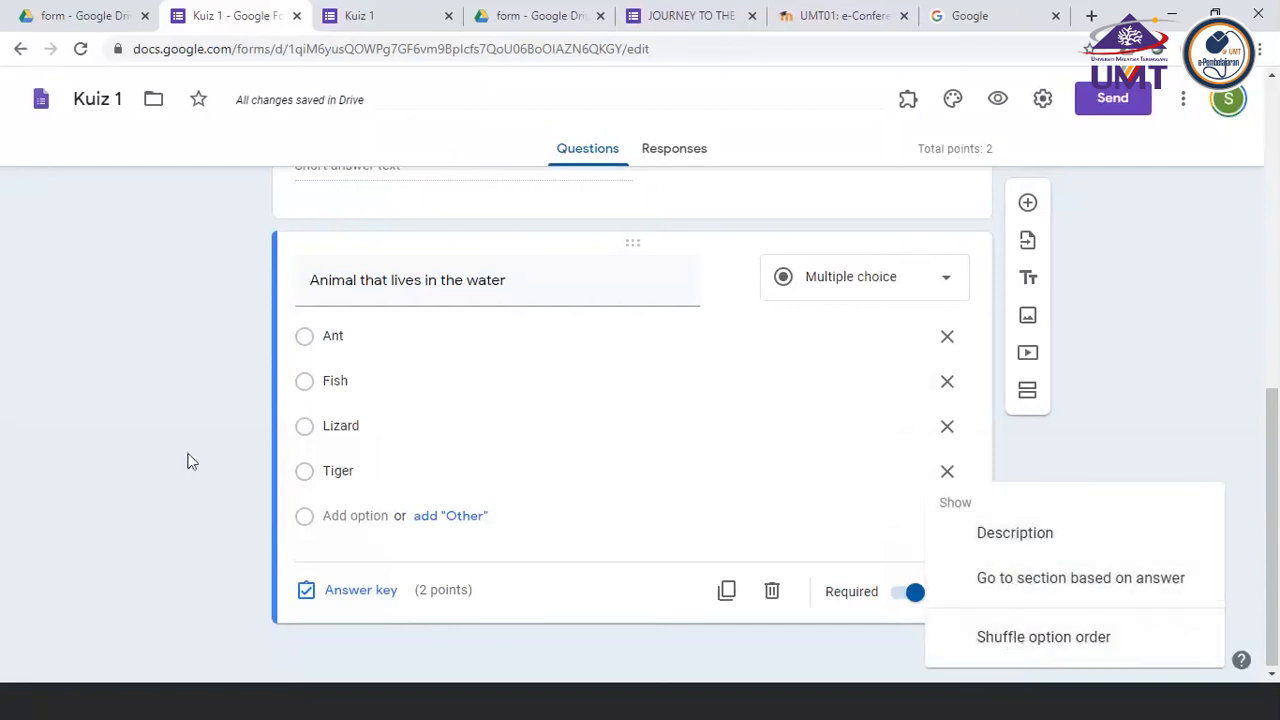
left_click(357, 603)
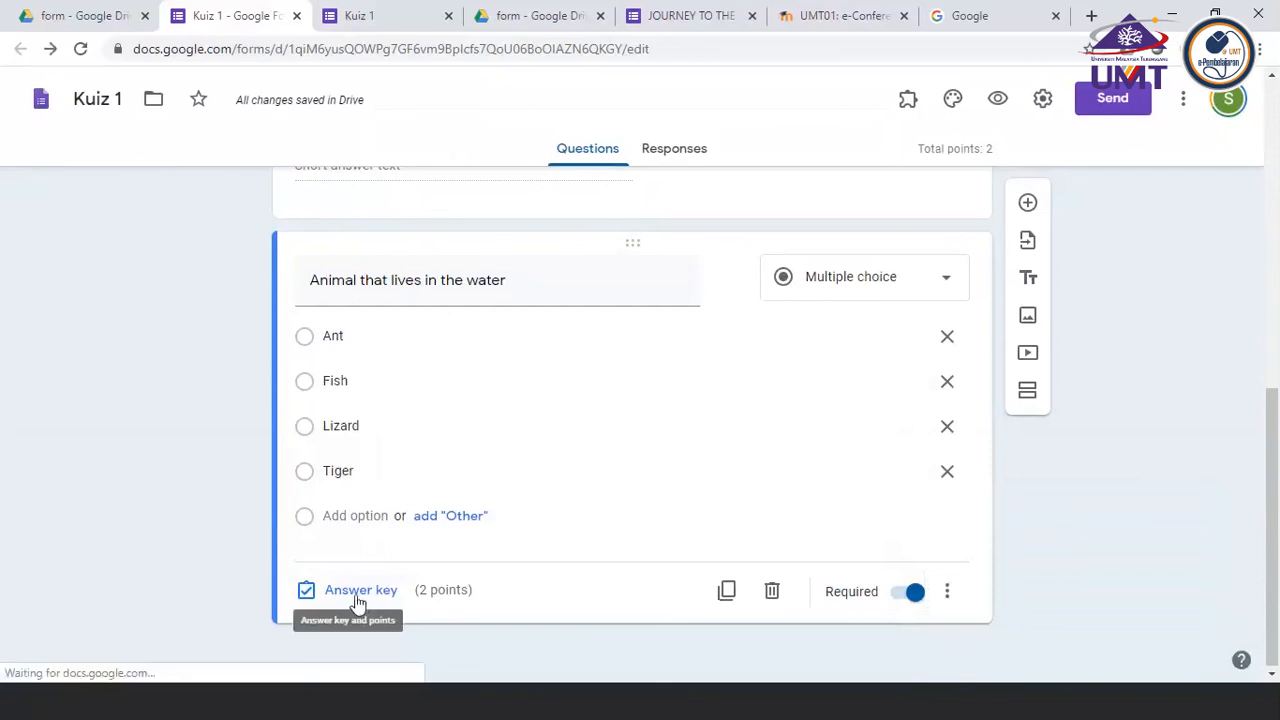
left_click(358, 598)
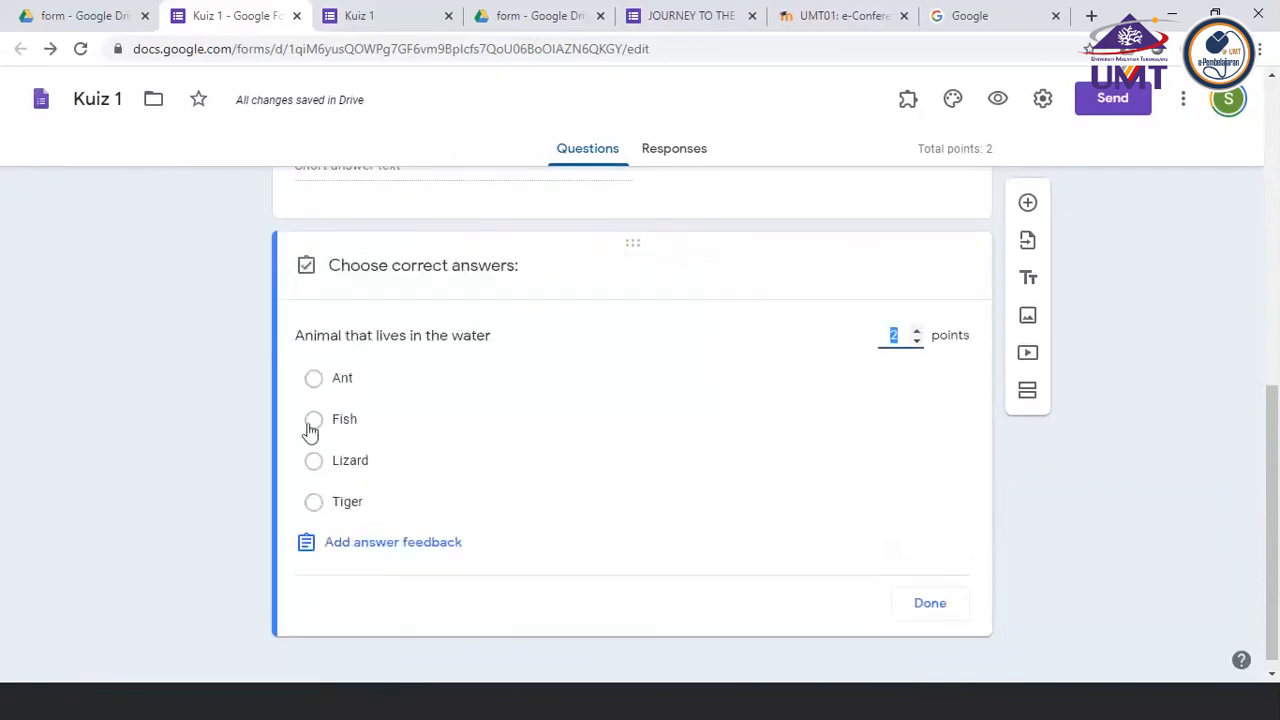
left_click(316, 425)
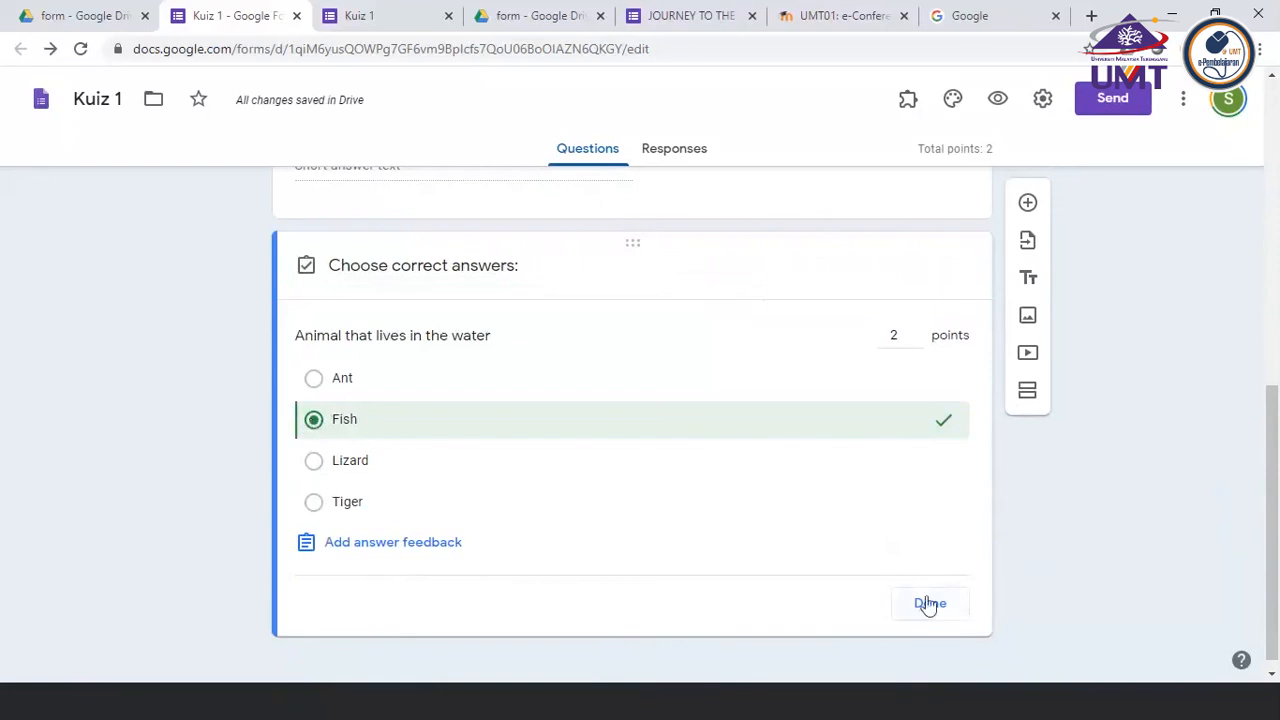
left_click(929, 604)
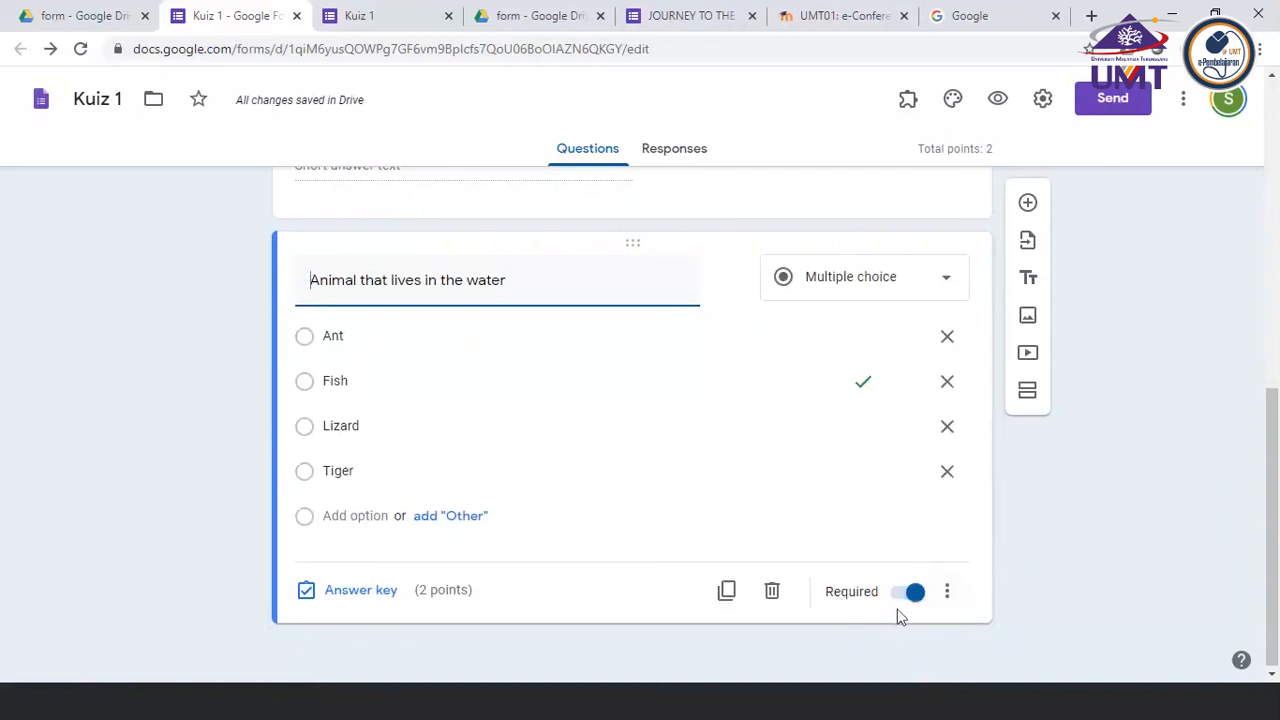
Examine the additional options for the water animal question, including Description, Go to section based on answer and Shuffle option order
left_click(947, 602)
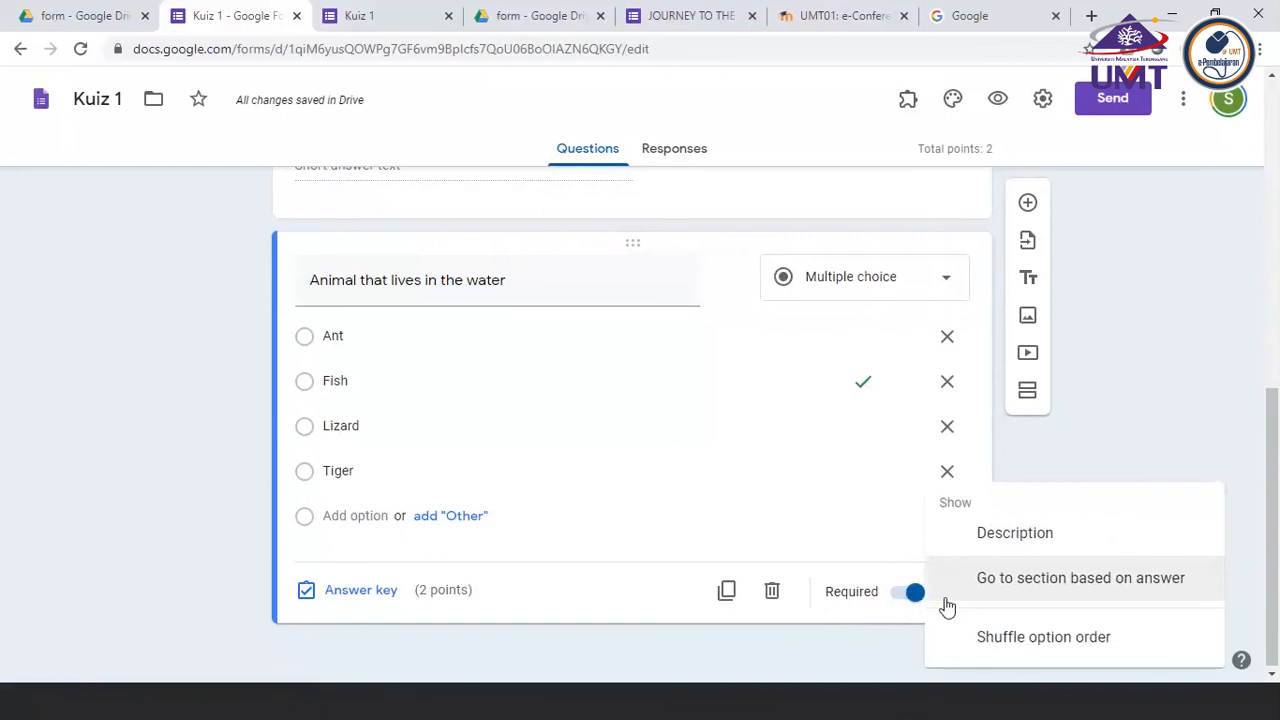
left_click(809, 622)
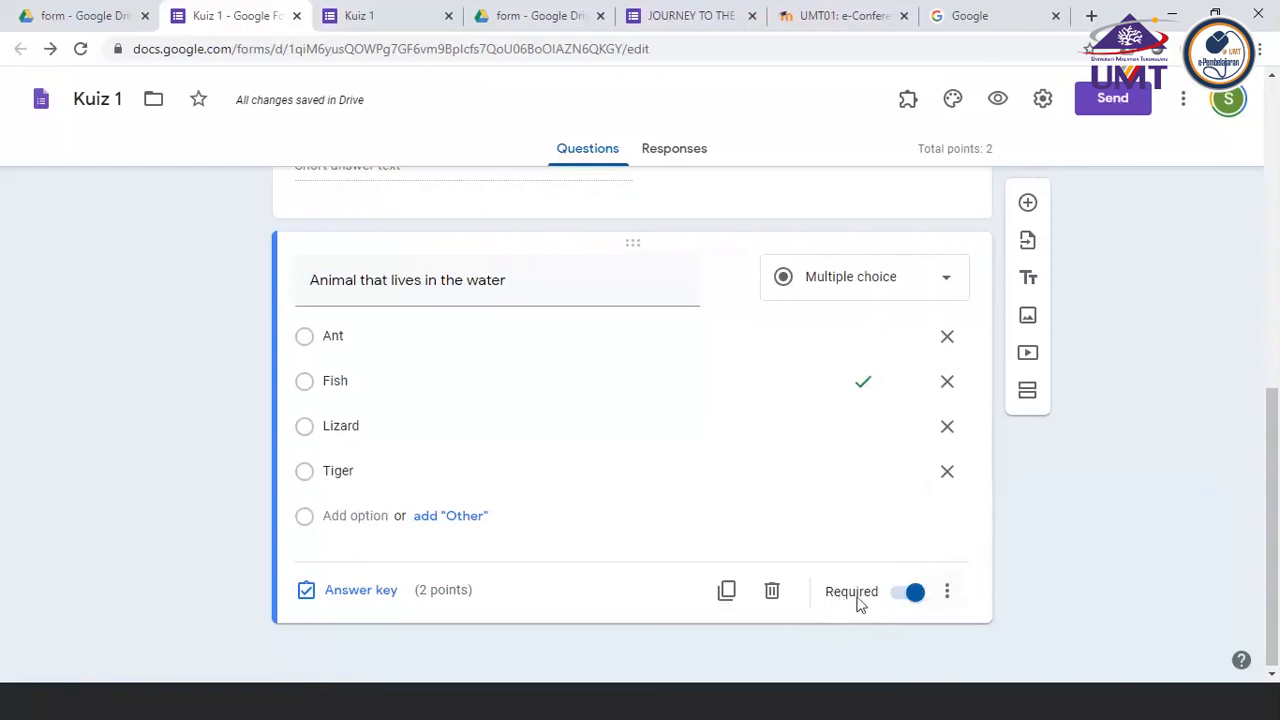
left_click(947, 593)
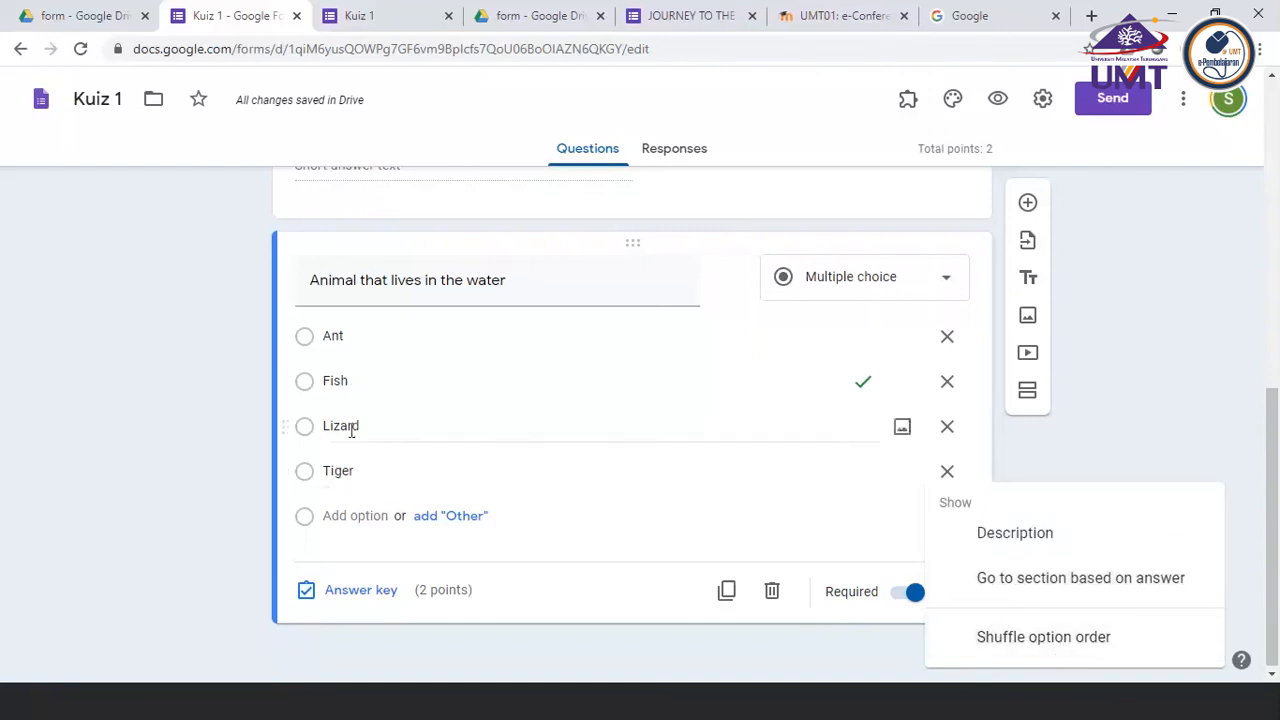
scroll(346, 466, "up", 1)
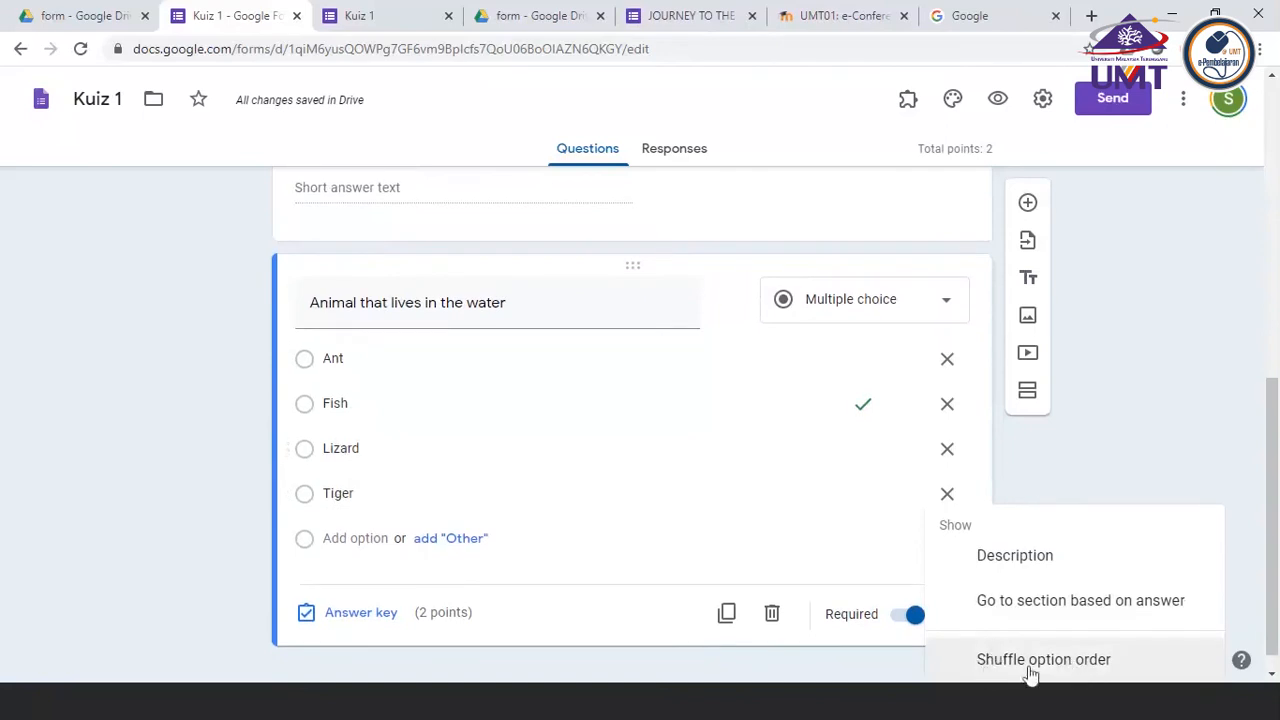
left_click(817, 667)
left_click(950, 594)
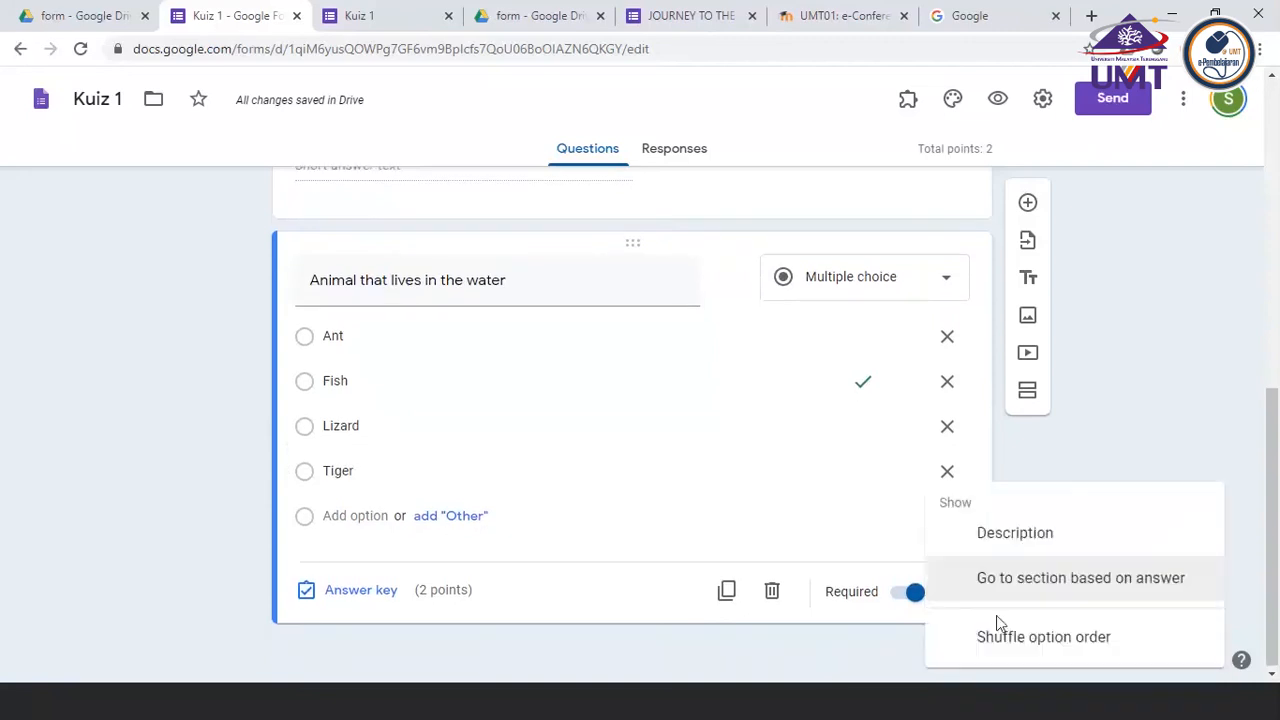
left_click(624, 612)
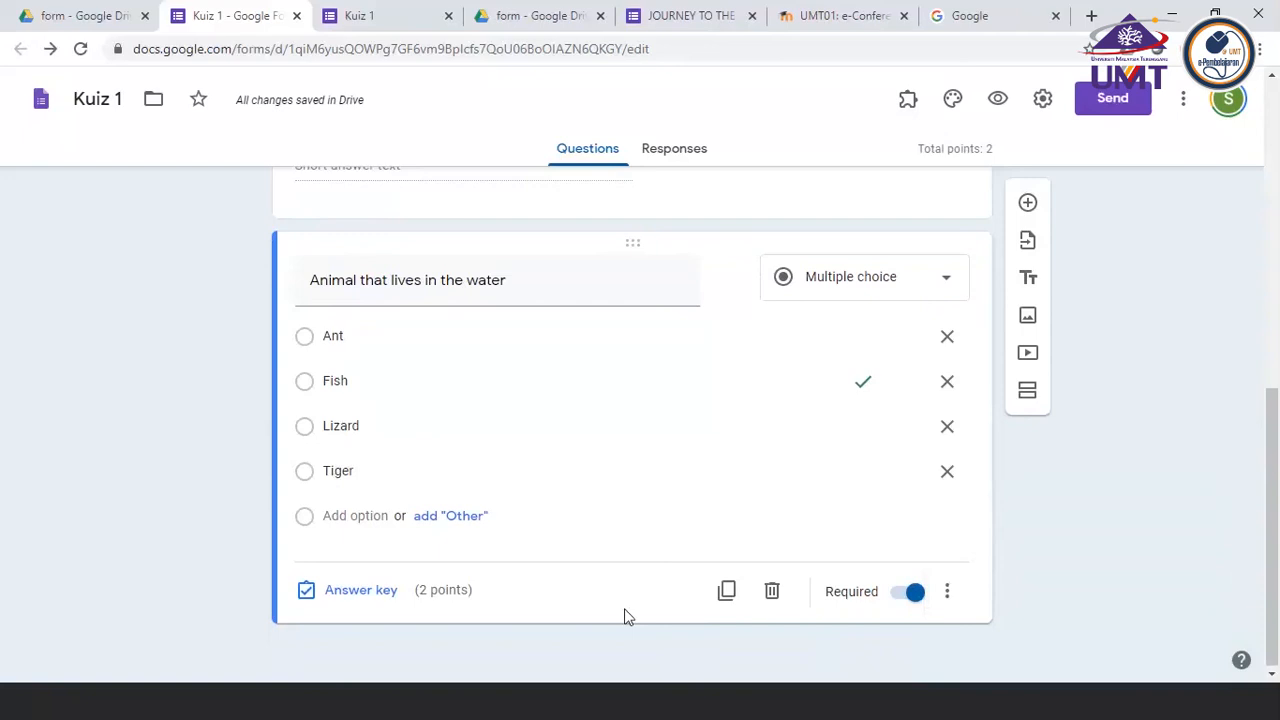
Switch to the PowerPoint checklist and color the "Creating question (Multiple Choice)" item red
left_click(437, 703)
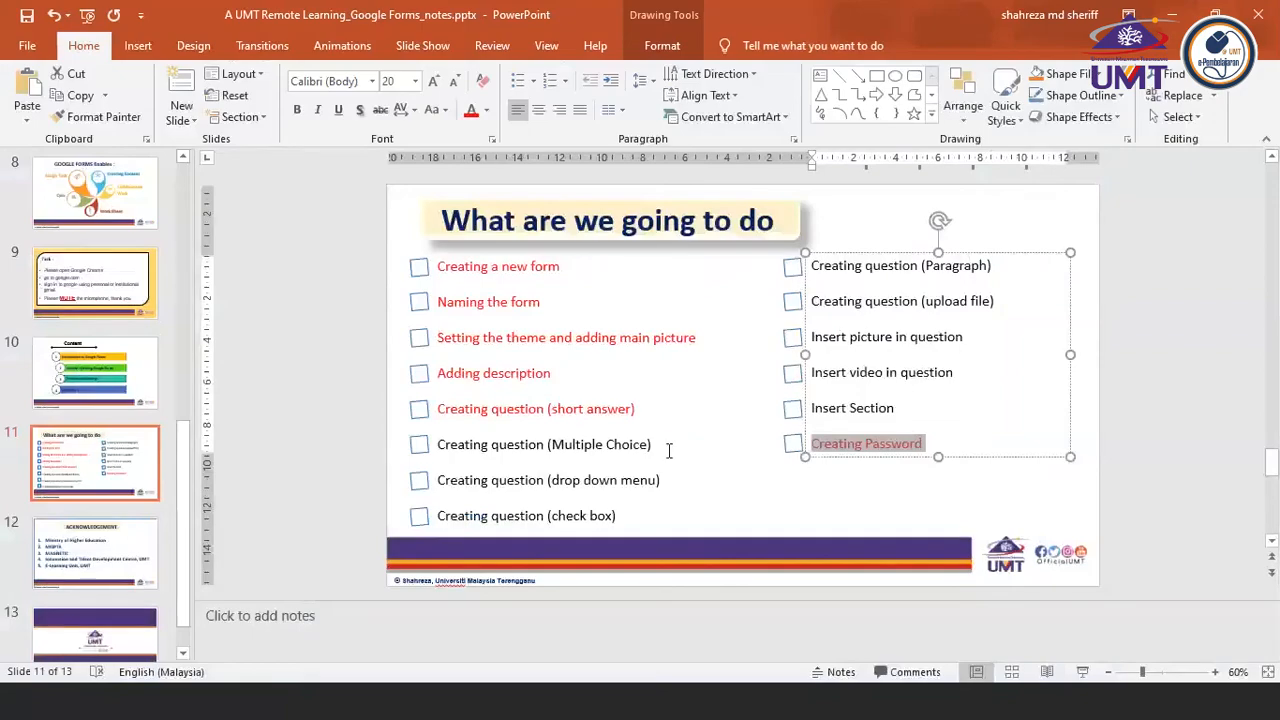
left_click_drag(654, 444, 450, 448)
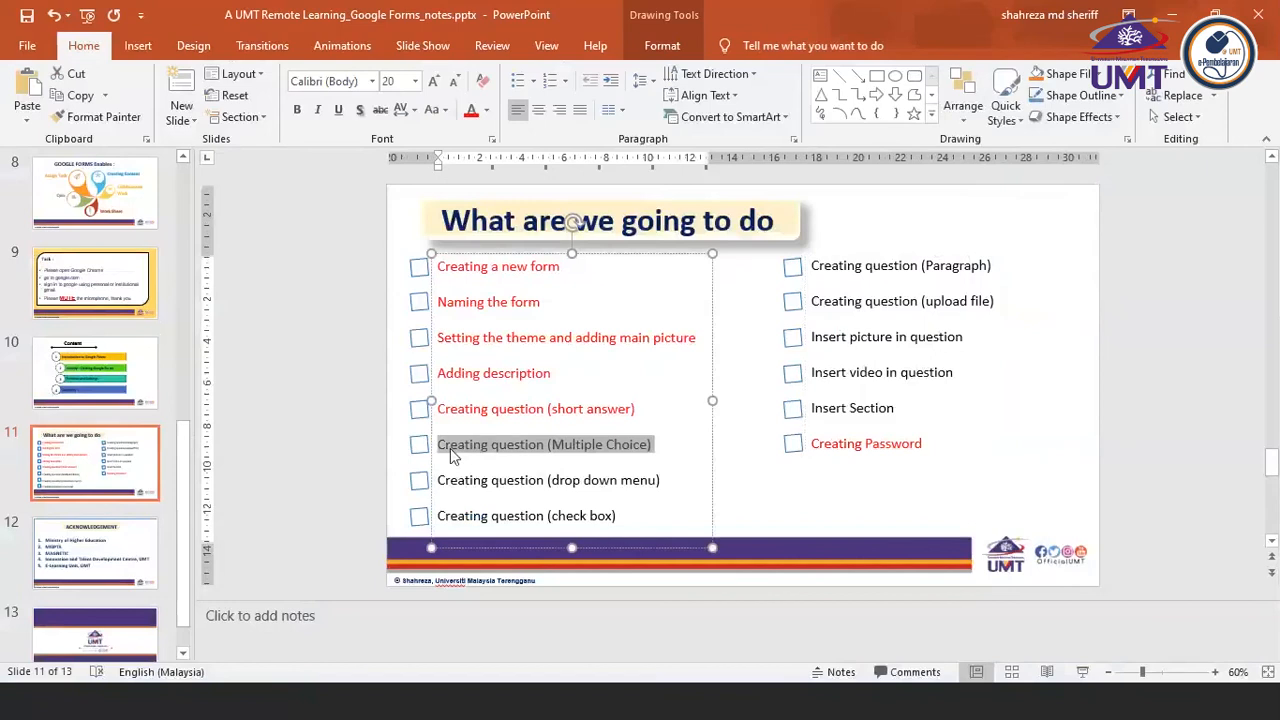
left_click(472, 112)
left_click_drag(812, 408, 898, 409)
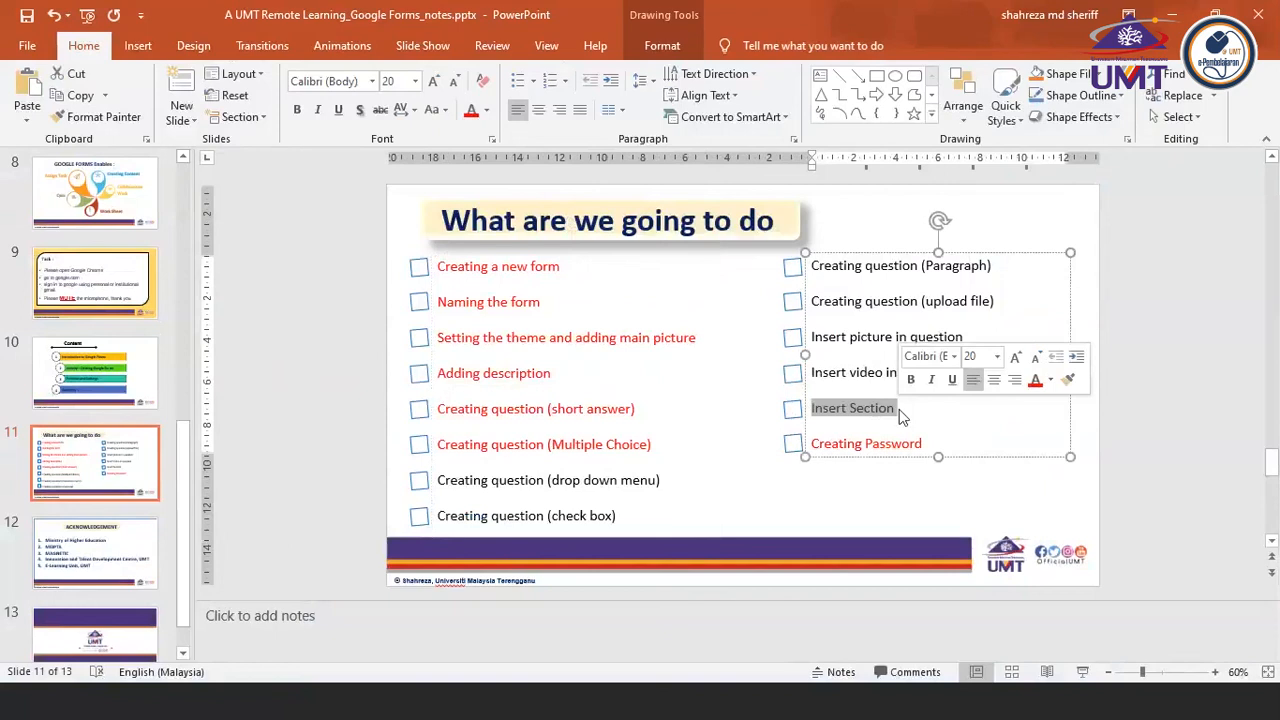
left_click(506, 623)
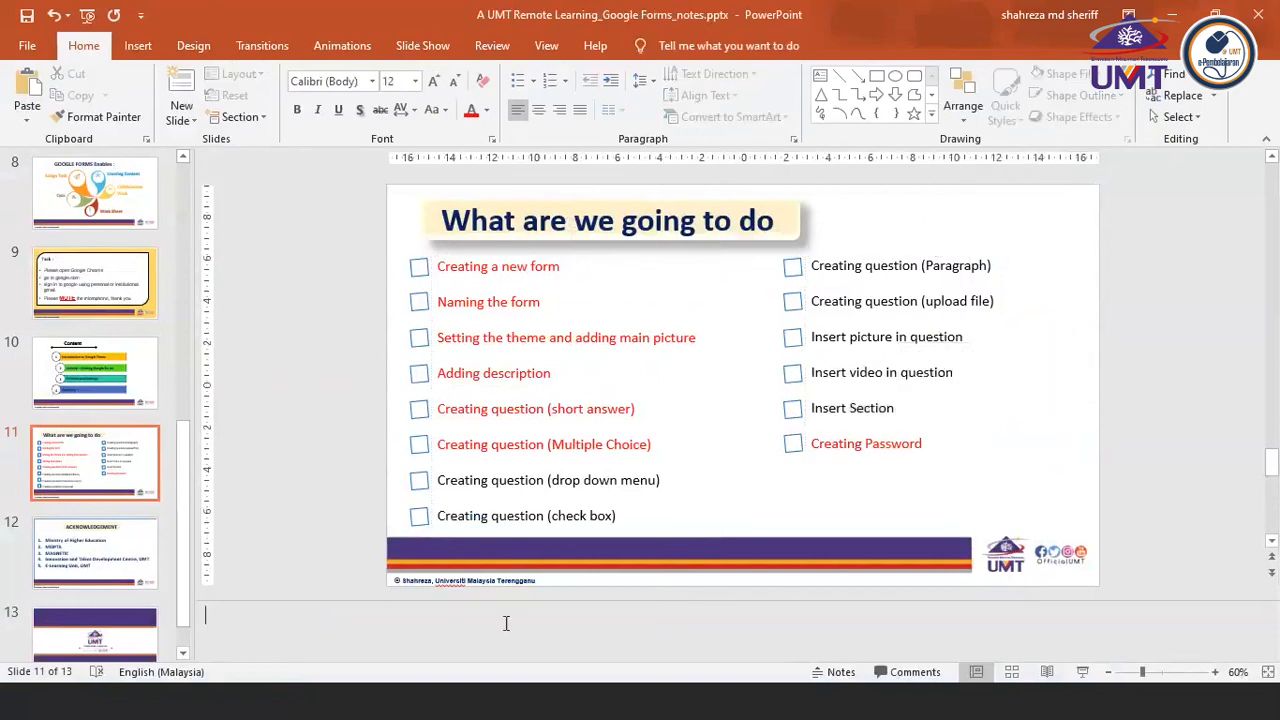
Return to the Kuiz 1 form in Chrome and close the old form preview, discarding its entered answers
left_click(483, 707)
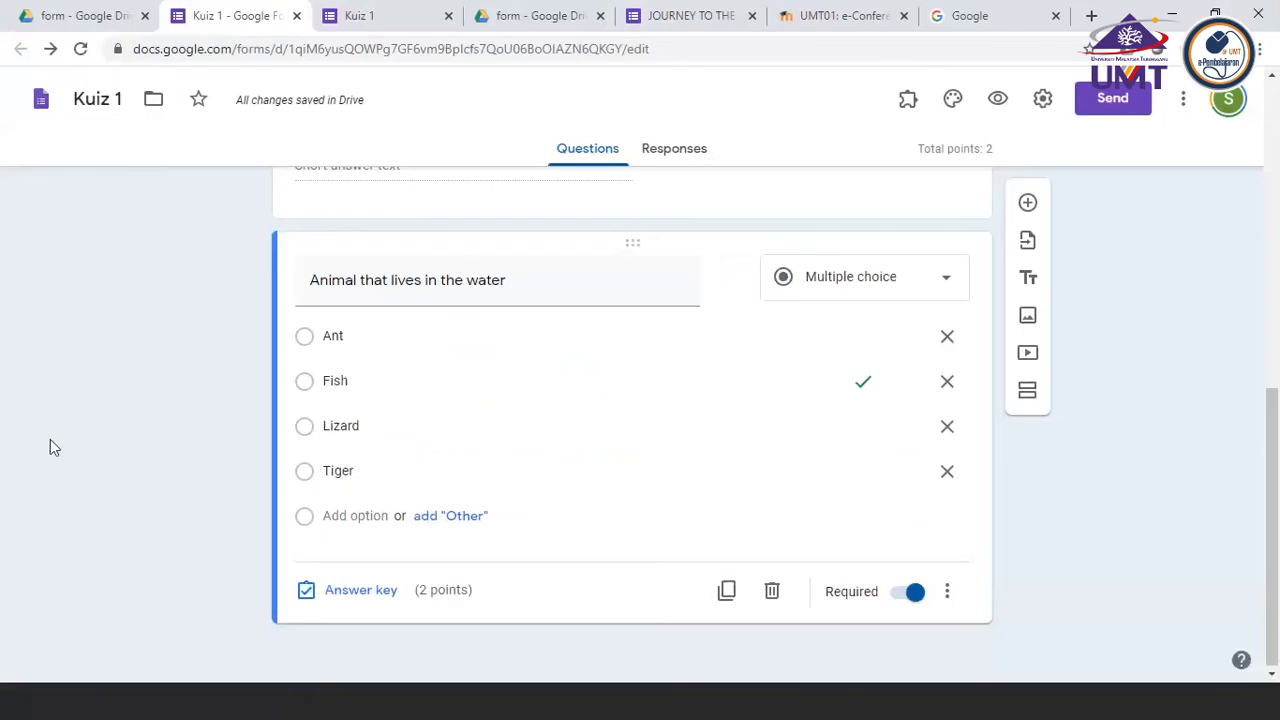
left_click(997, 102)
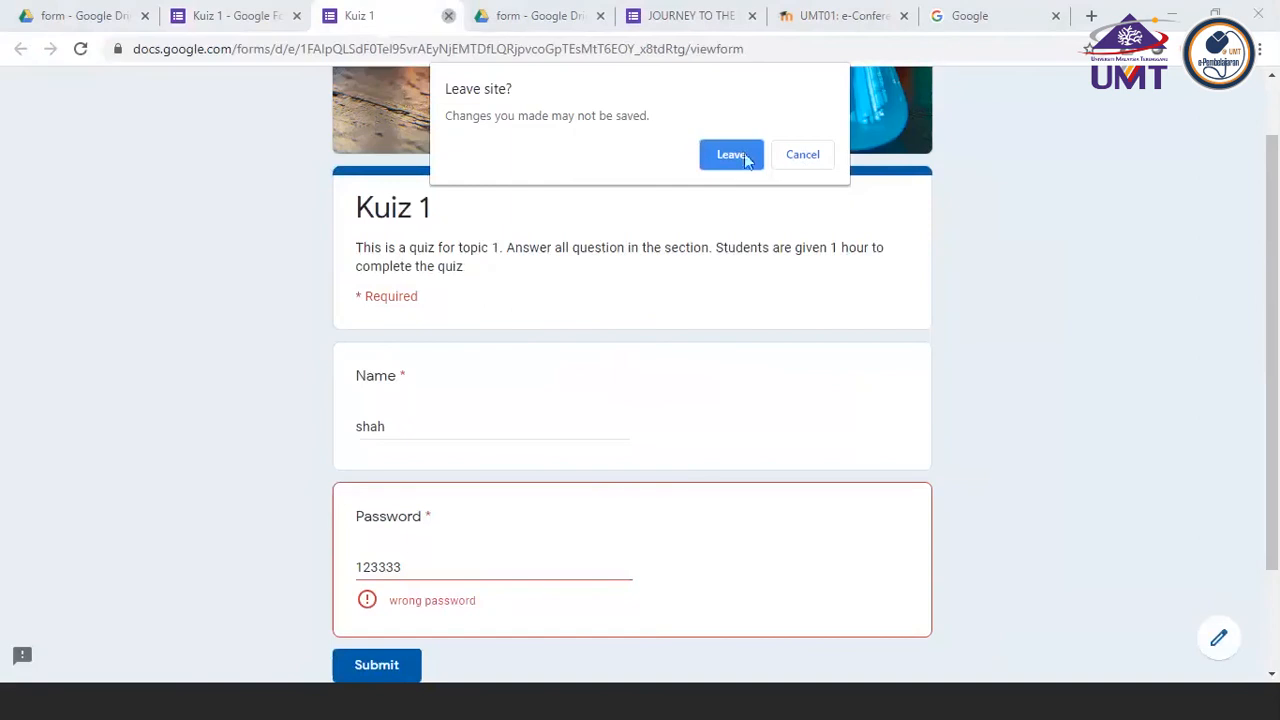
left_click(731, 155)
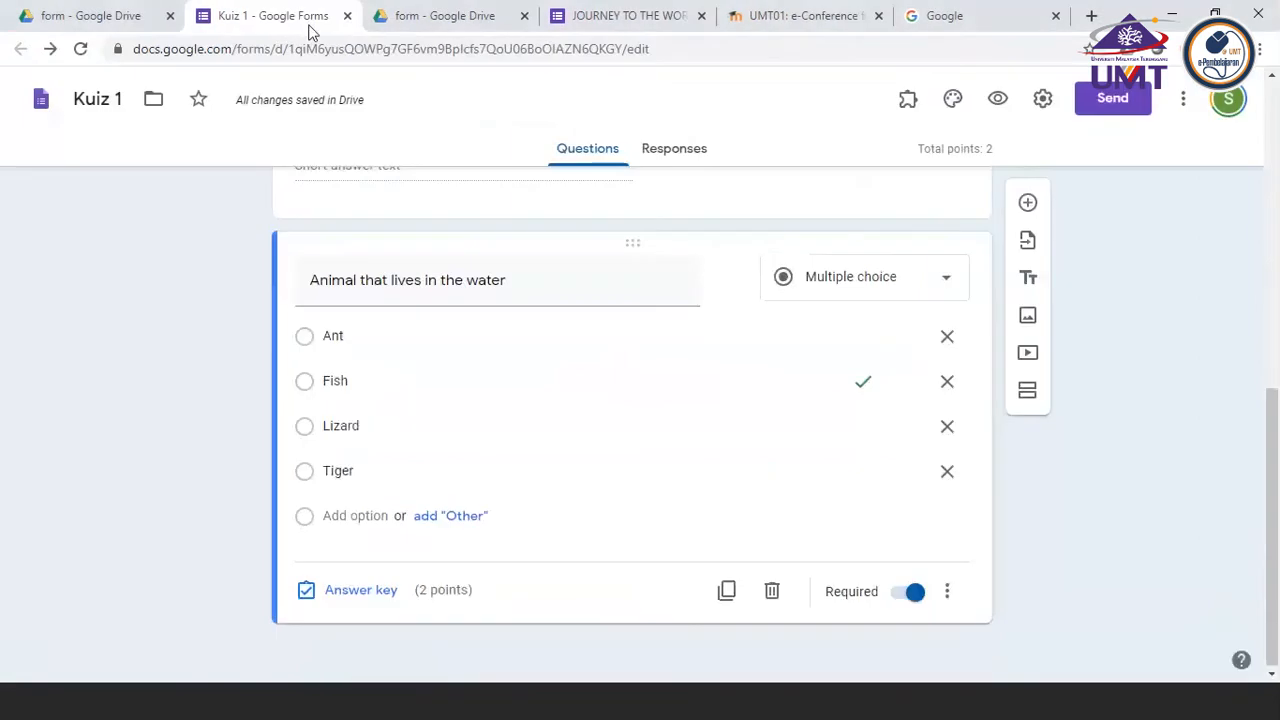
Preview the Kuiz 1 form, look through its fields and the water animal question, and close the preview
left_click(998, 101)
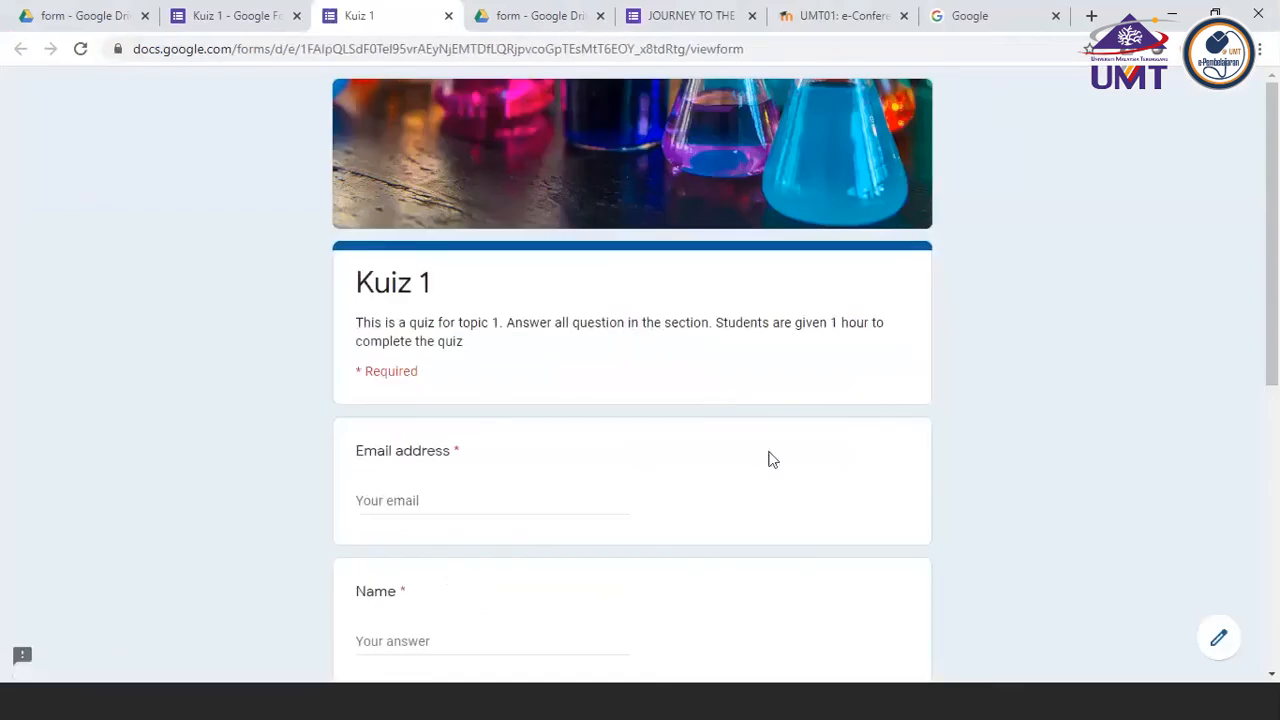
scroll(770, 458, "down", 4)
scroll(770, 458, "up", 2)
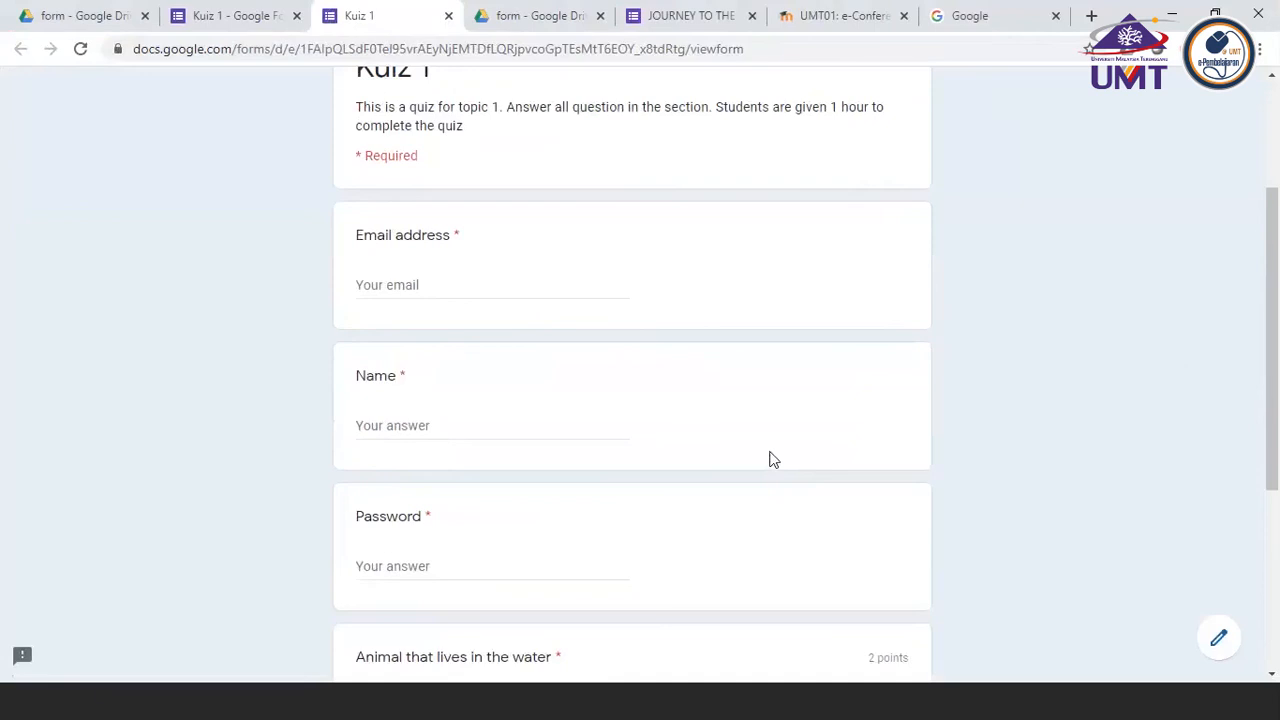
scroll(770, 458, "down", 3)
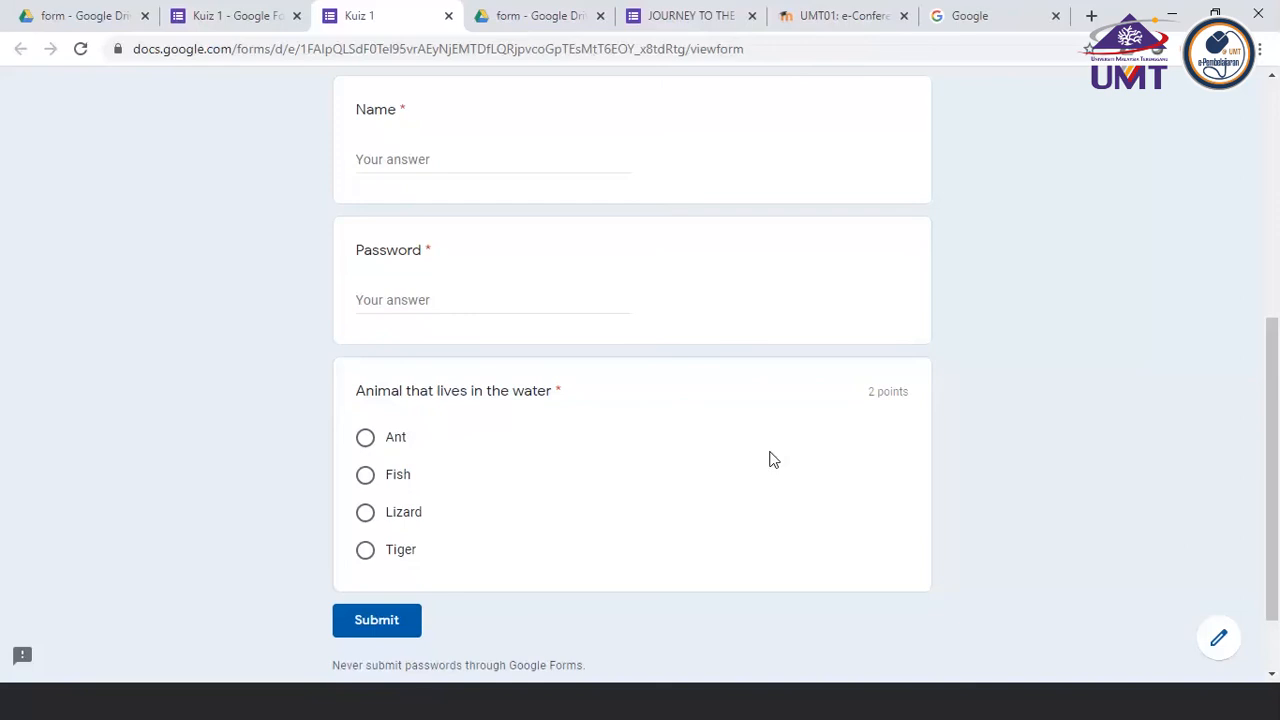
scroll(770, 458, "up", 5)
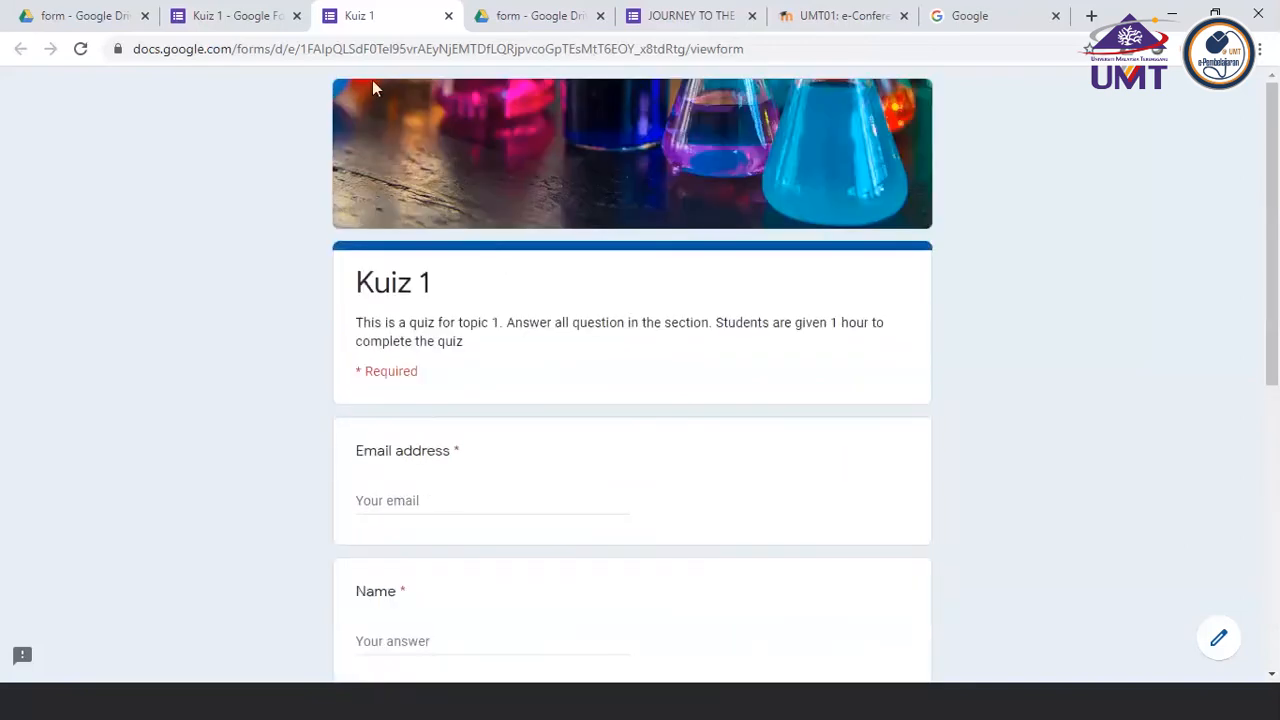
left_click(449, 16)
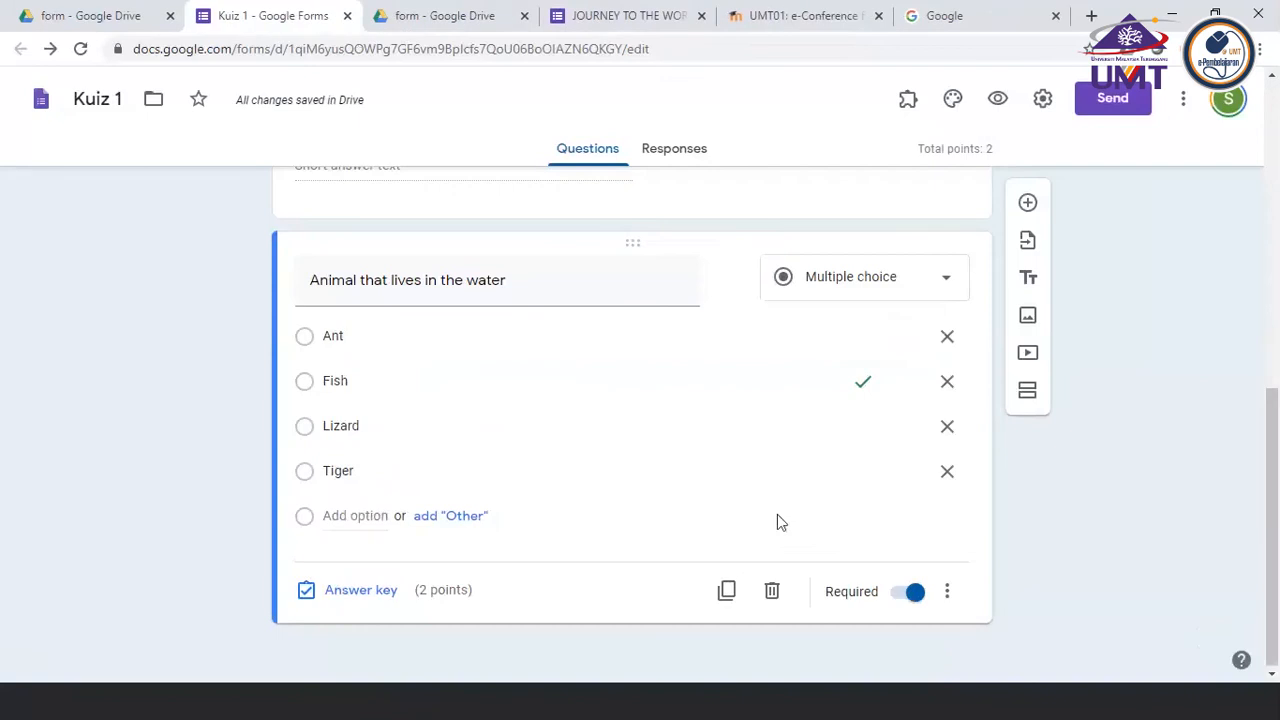
Add a new section directly after the Password question
scroll(634, 300, "up", 2)
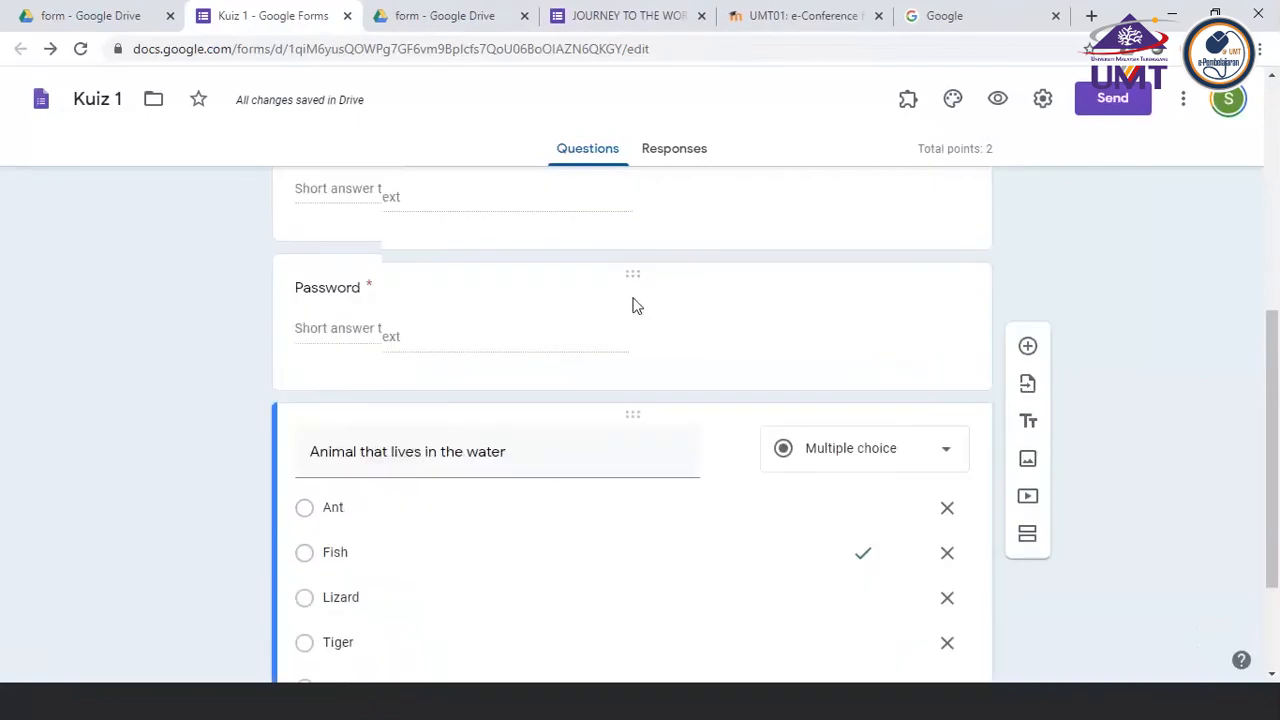
scroll(634, 350, "up", 1)
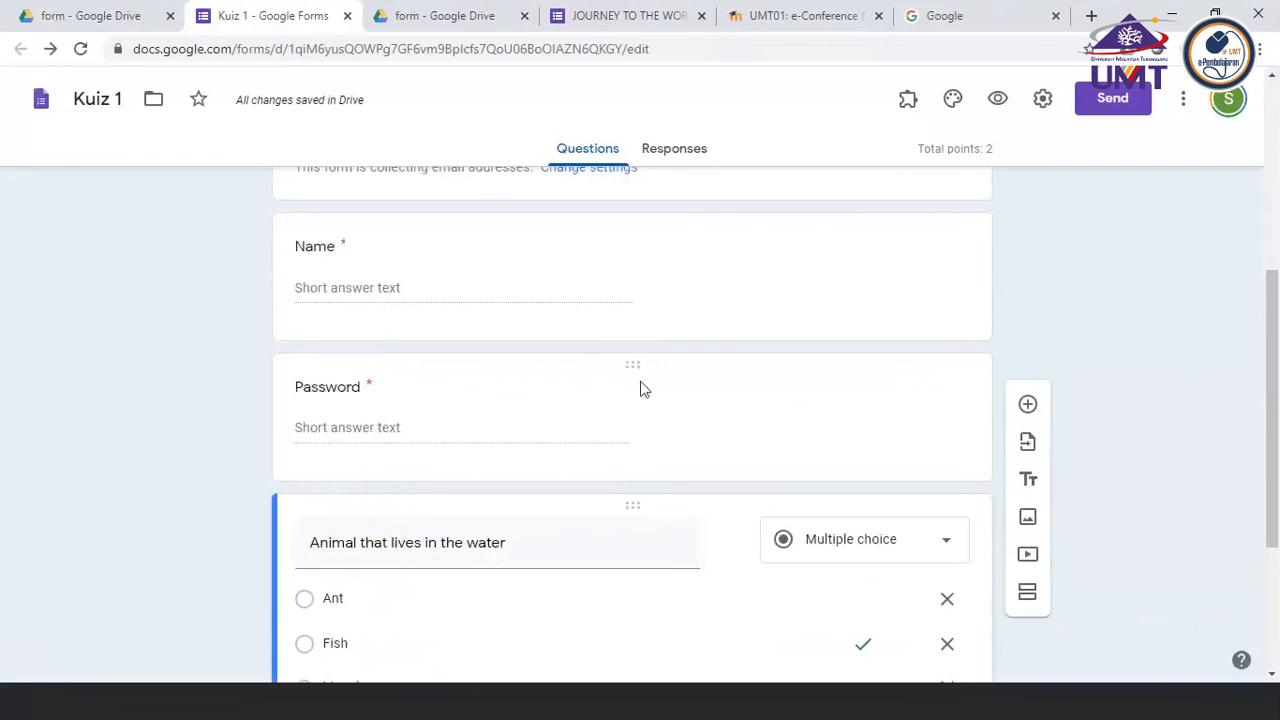
left_click(640, 381)
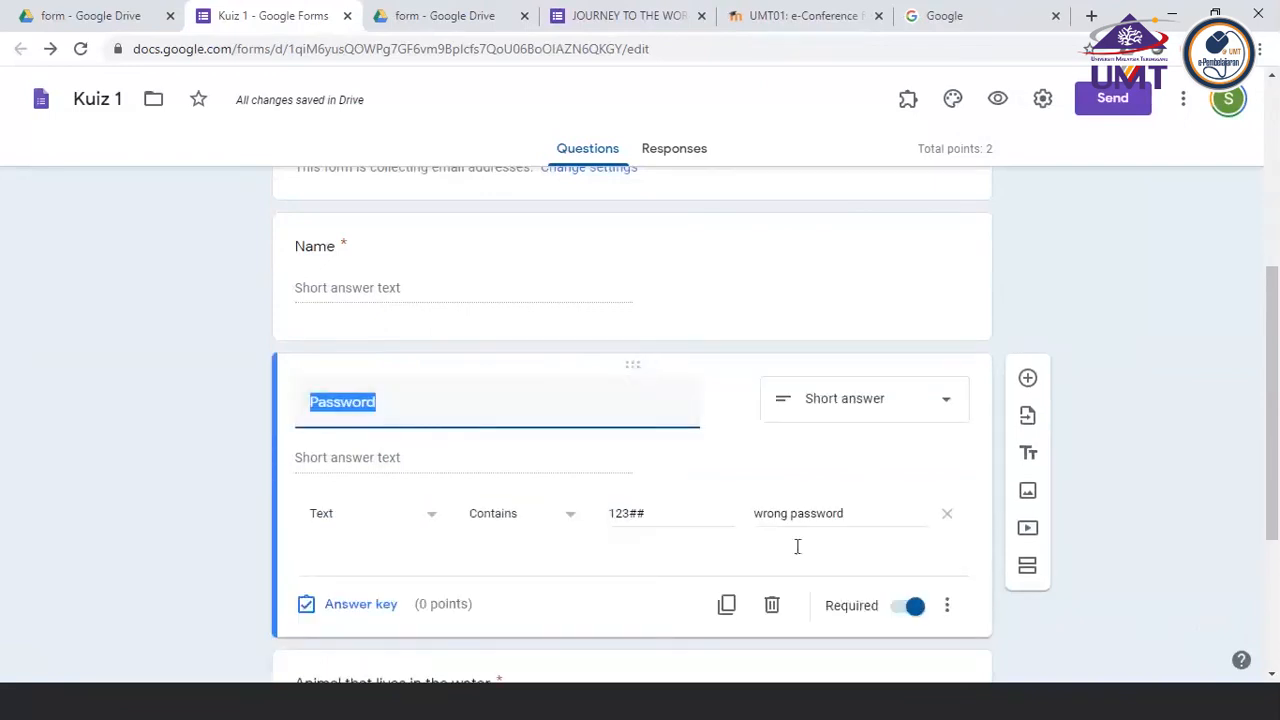
left_click(851, 465)
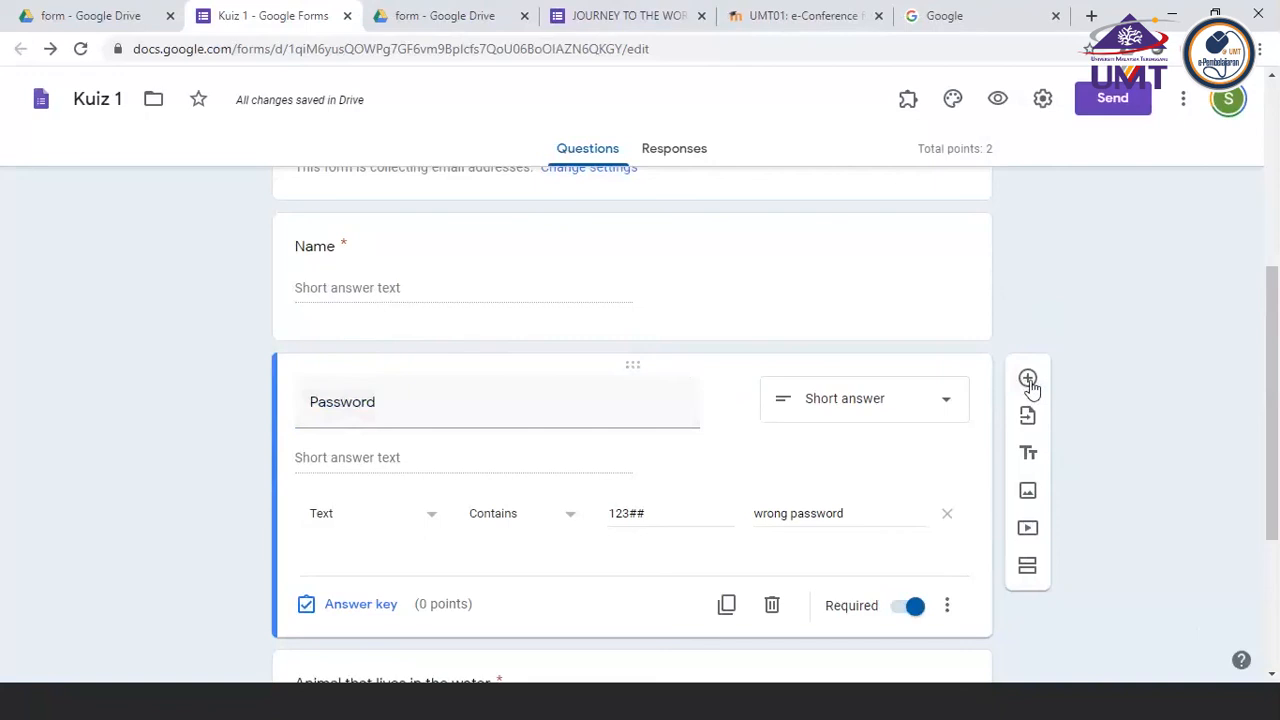
left_click(1028, 568)
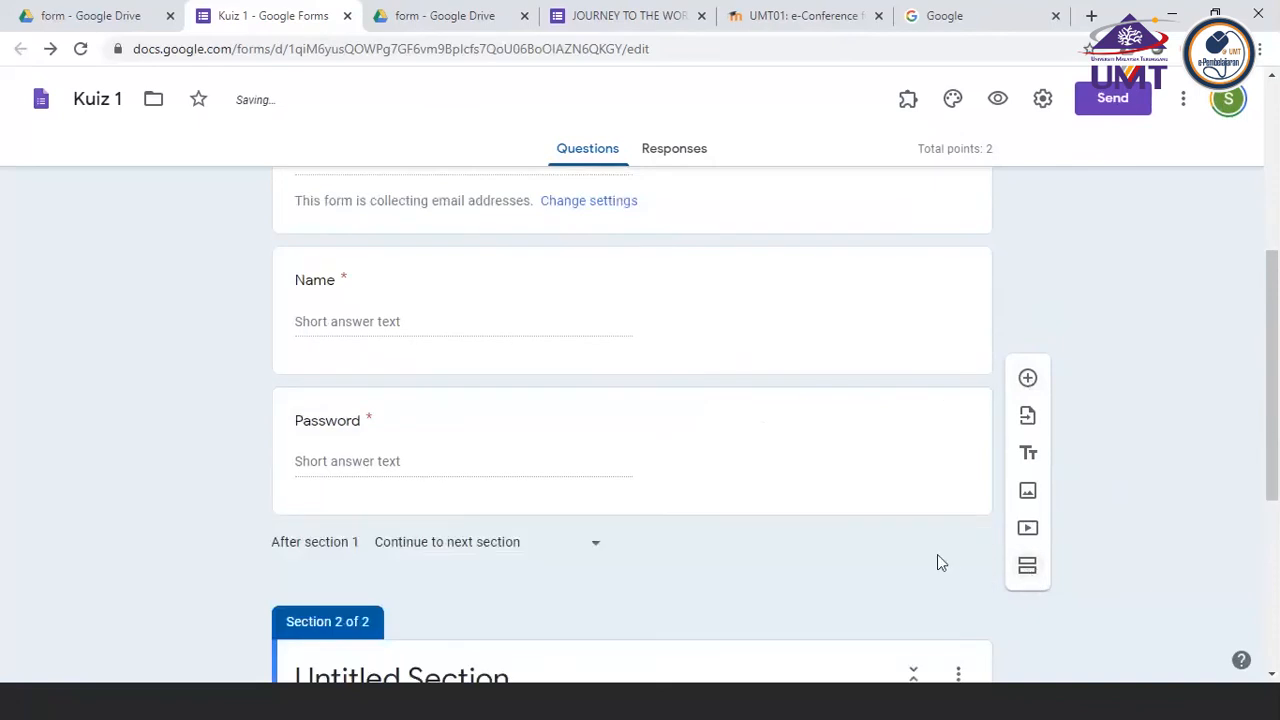
Look through the Name and Password fields of section 1 and the untitled section holding the water animal question
scroll(643, 526, "up", 2)
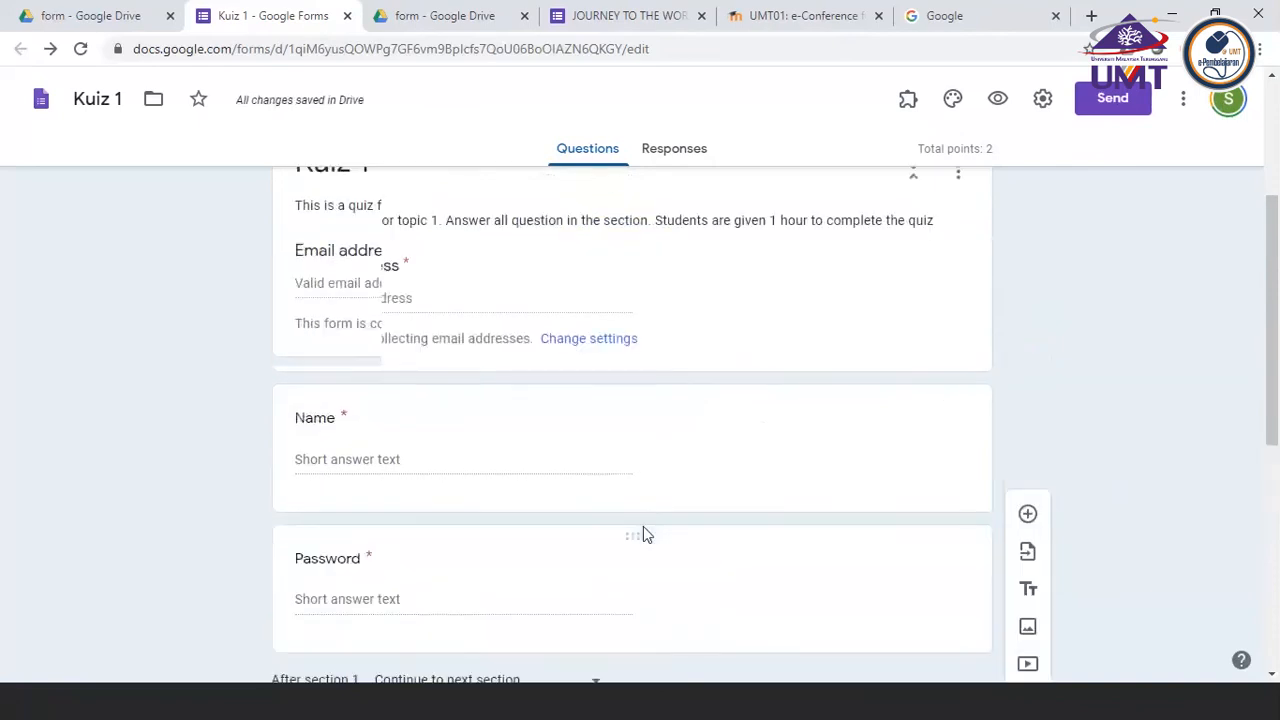
scroll(643, 526, "down", 4)
scroll(643, 528, "up", 2)
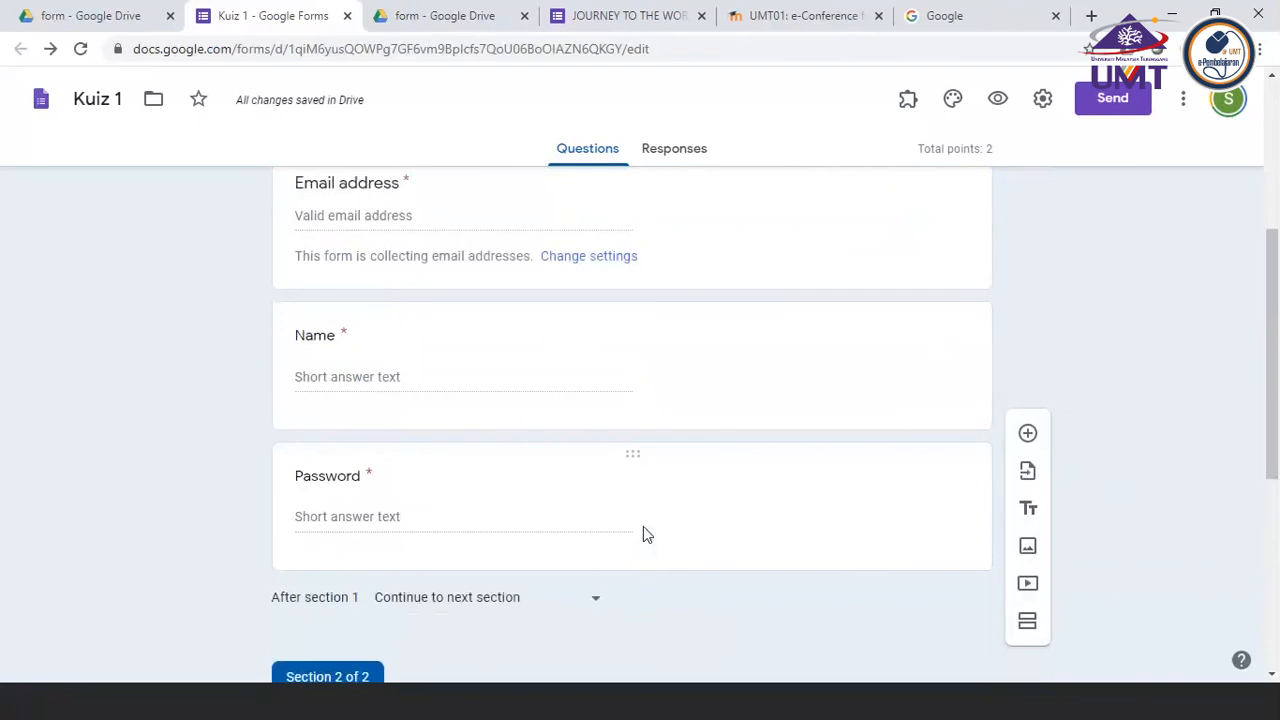
scroll(643, 528, "down", 1)
scroll(643, 528, "up", 2)
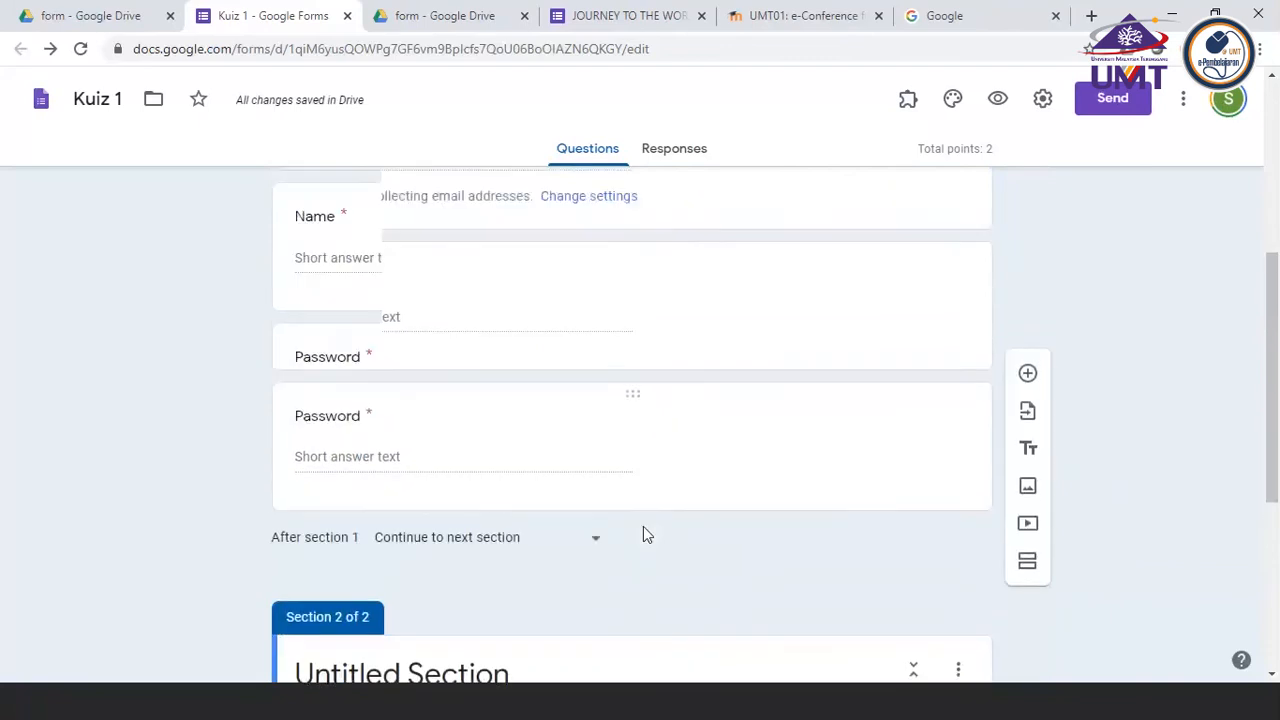
scroll(643, 526, "up", 1)
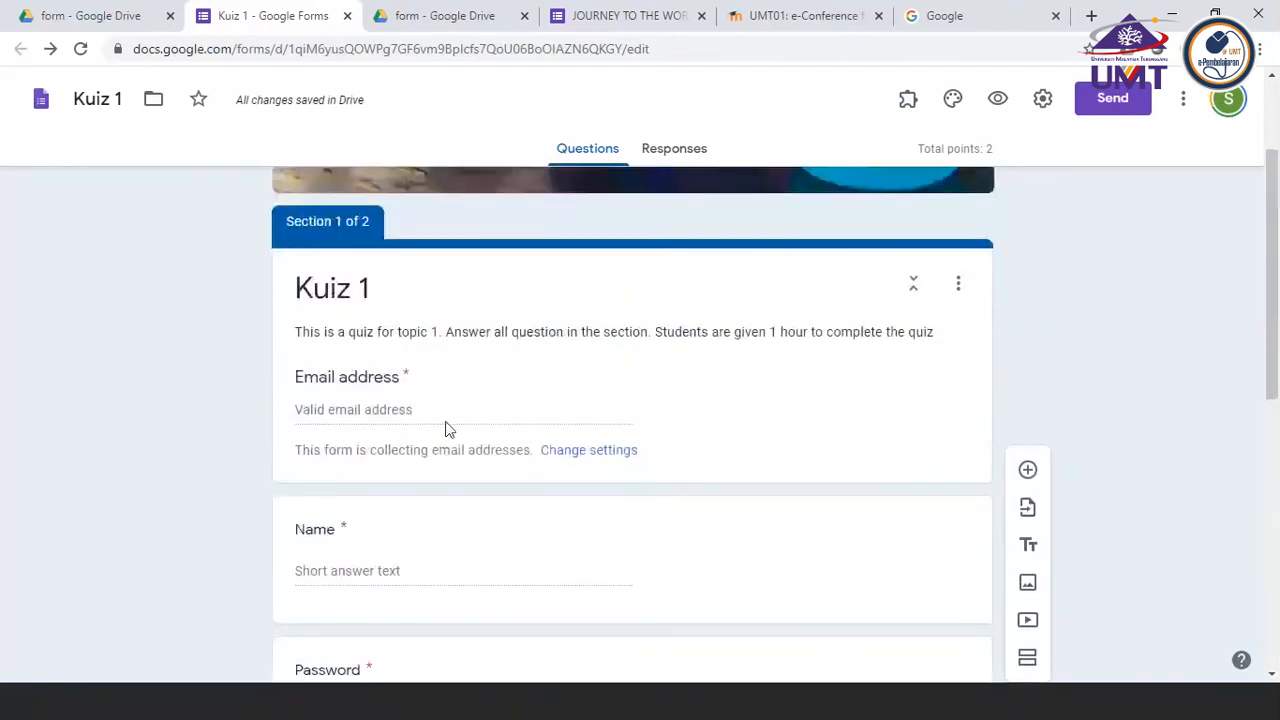
scroll(447, 428, "down", 2)
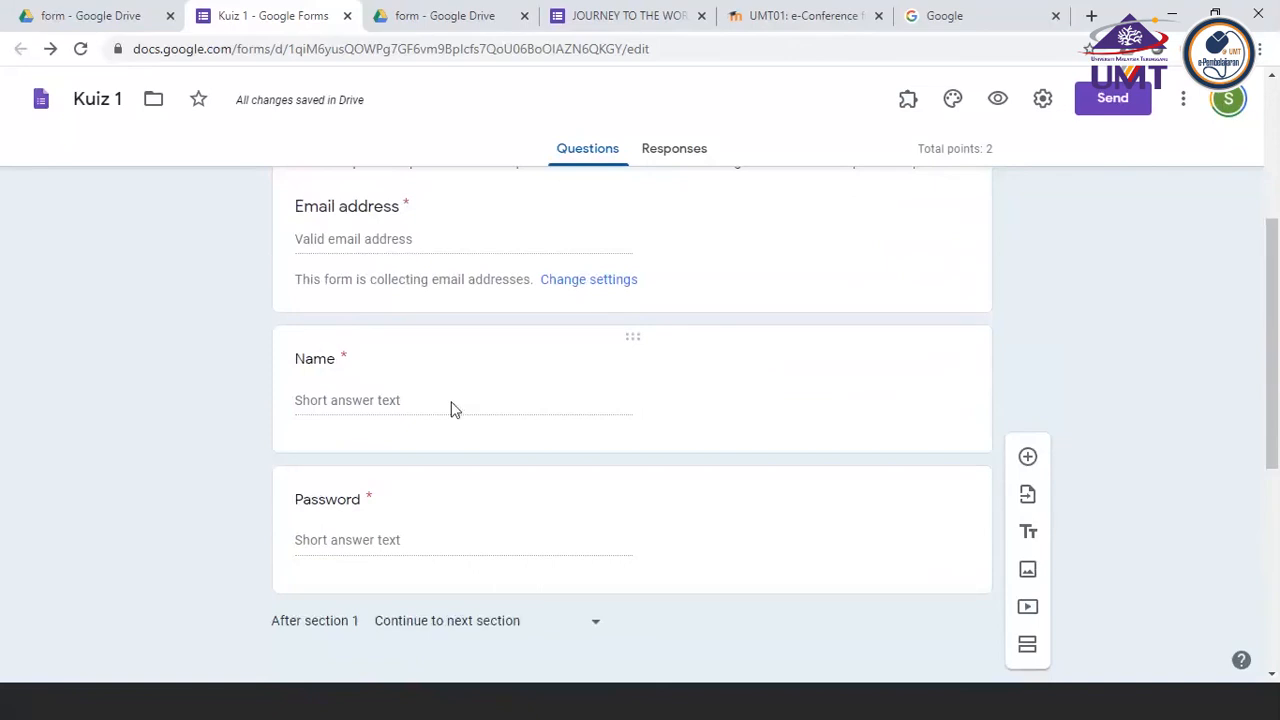
scroll(450, 408, "down", 2)
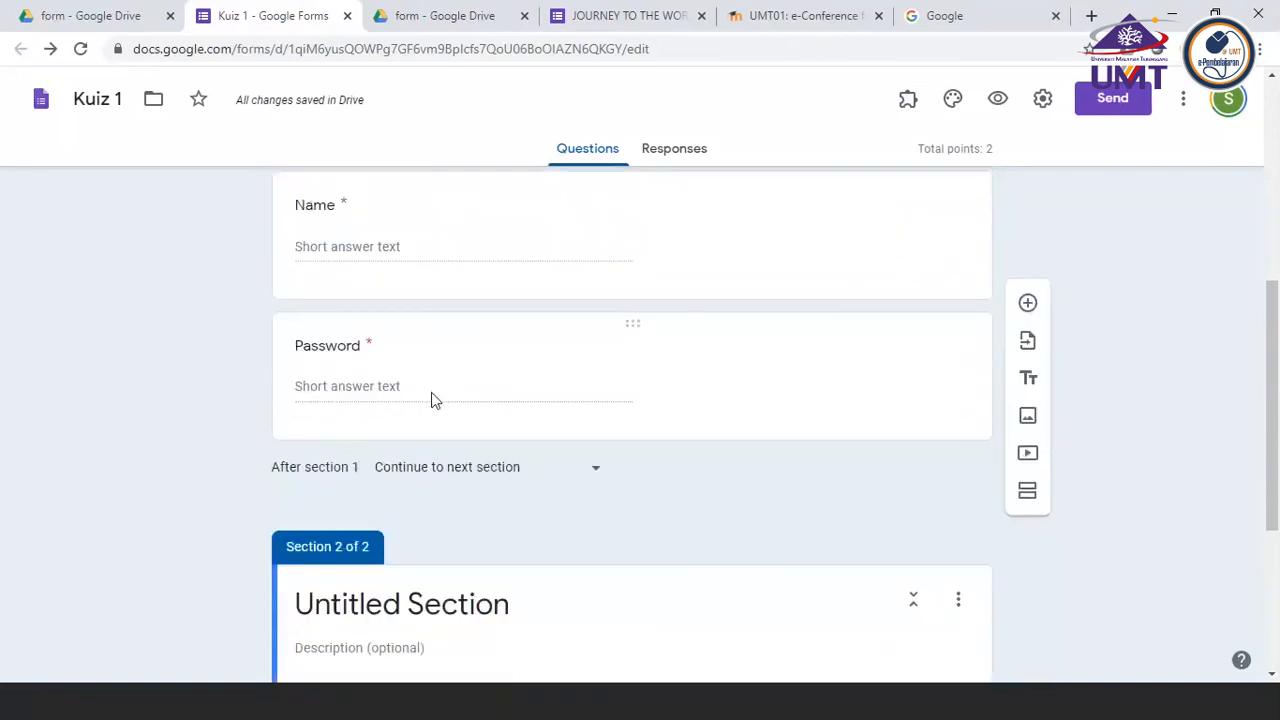
scroll(433, 398, "down", 2)
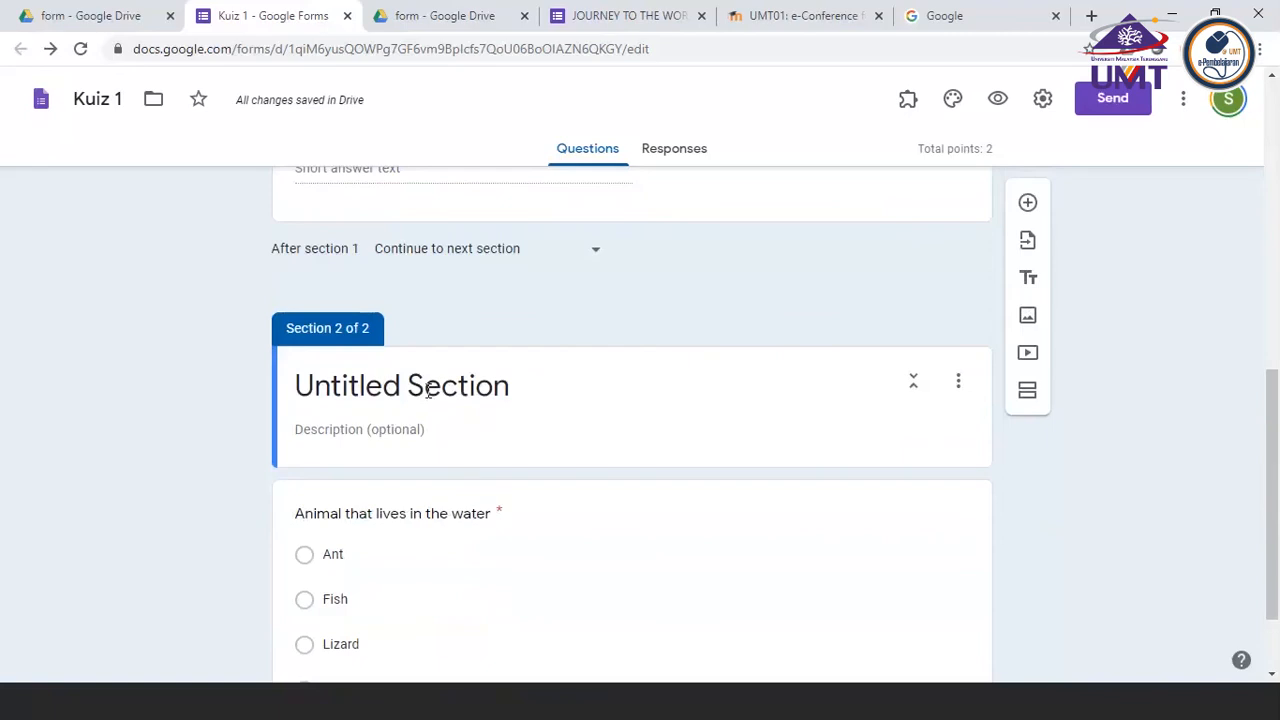
scroll(428, 391, "up", 1)
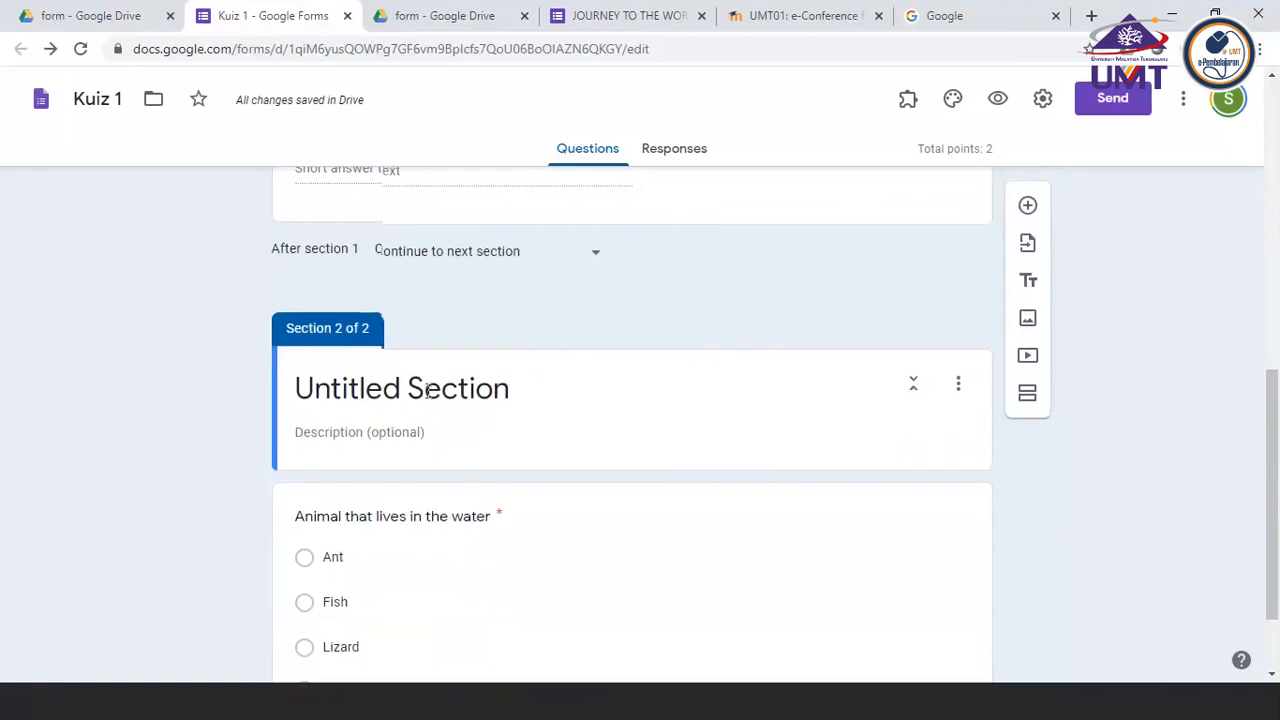
scroll(428, 391, "up", 4)
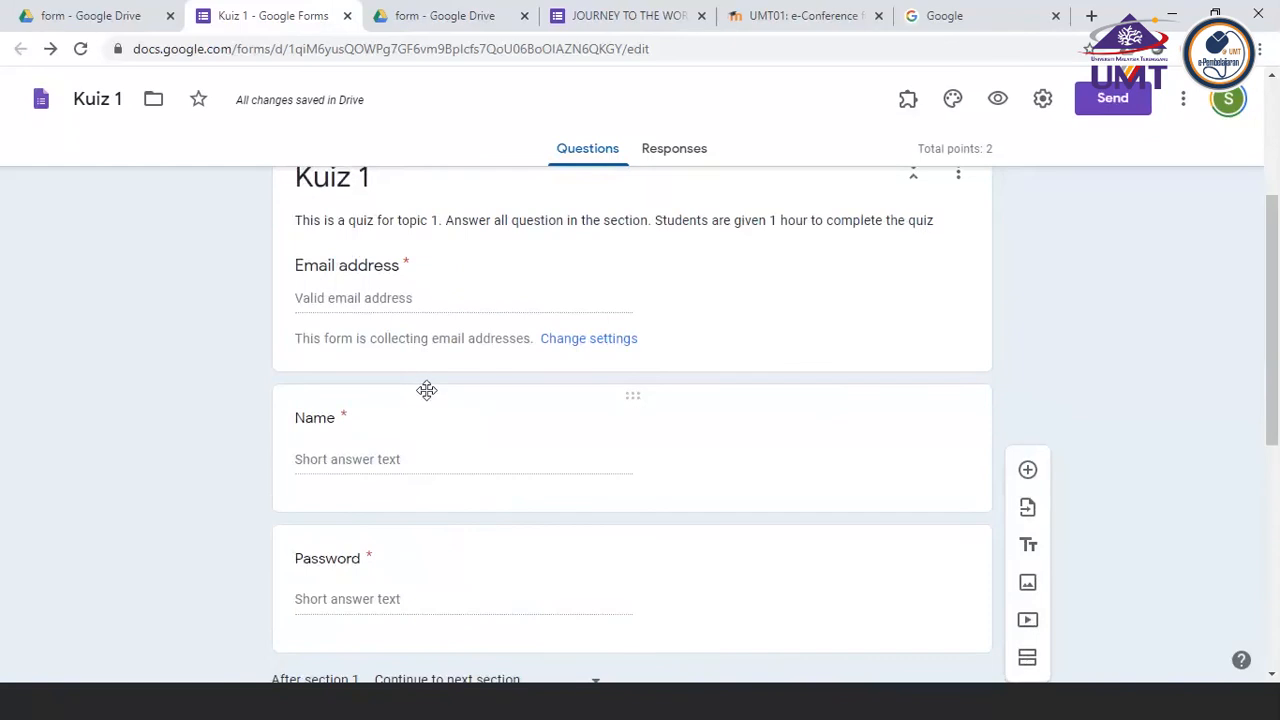
Preview the Kuiz 1 form, look over its first section down to the Password field, and close the preview
left_click(999, 102)
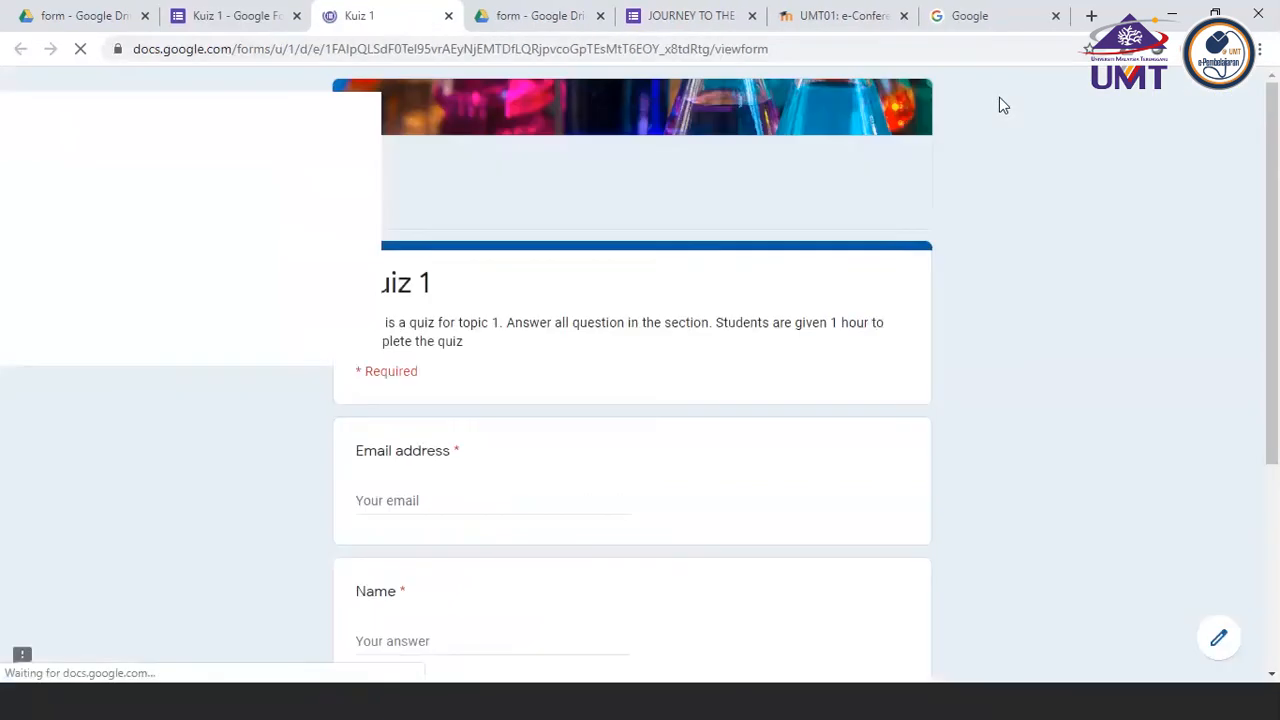
scroll(1003, 105, "down", 3)
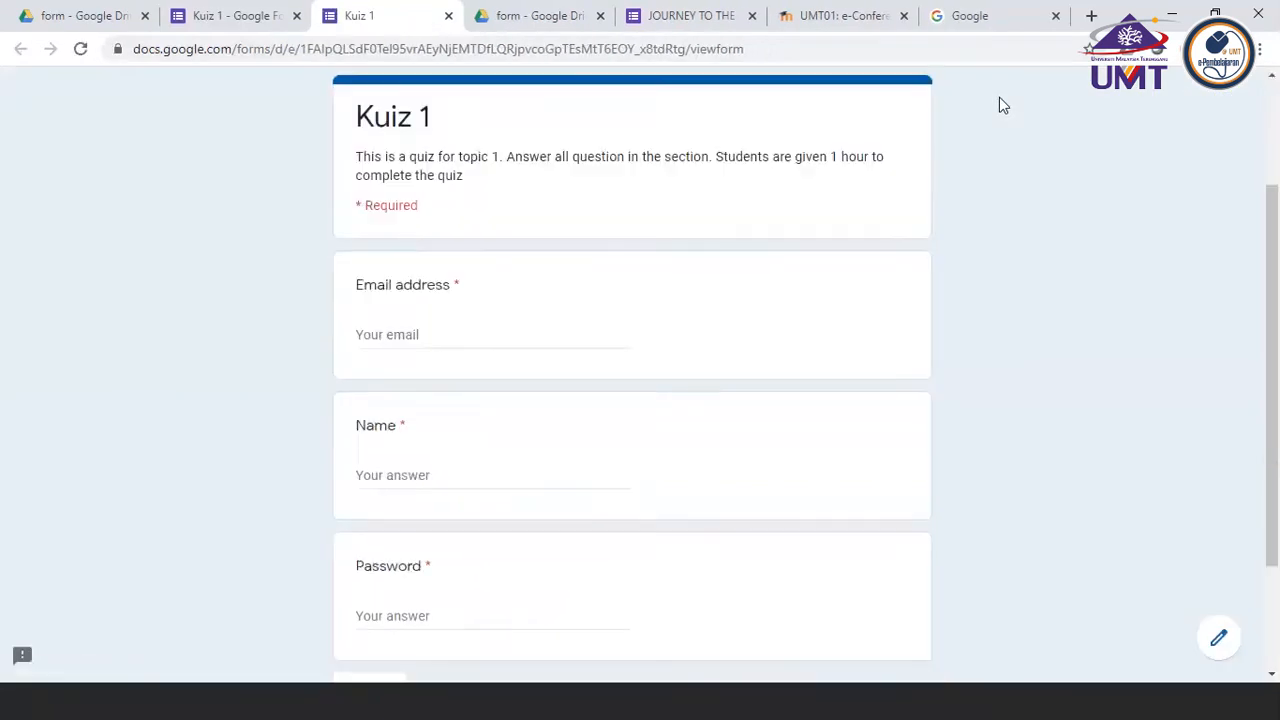
scroll(1003, 105, "up", 1)
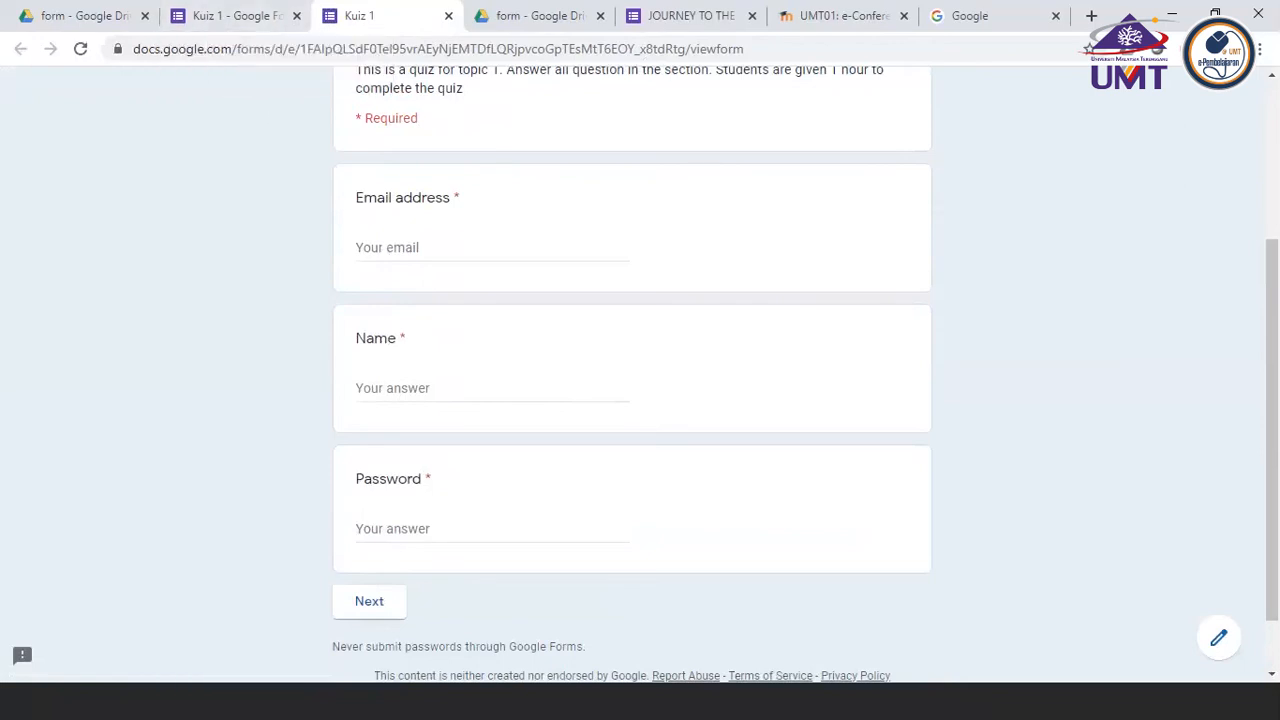
left_click(449, 19)
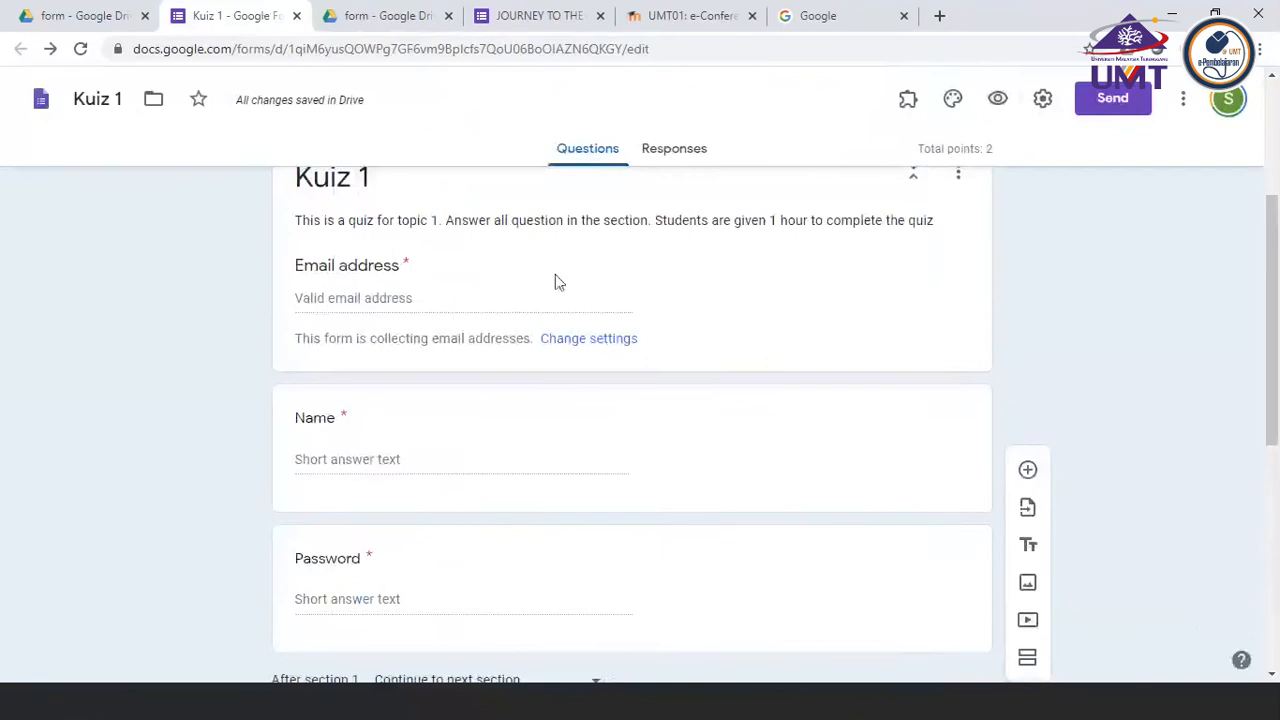
Merge the untitled section that follows the Password question with the section above it
scroll(552, 425, "down", 3)
left_click(552, 430)
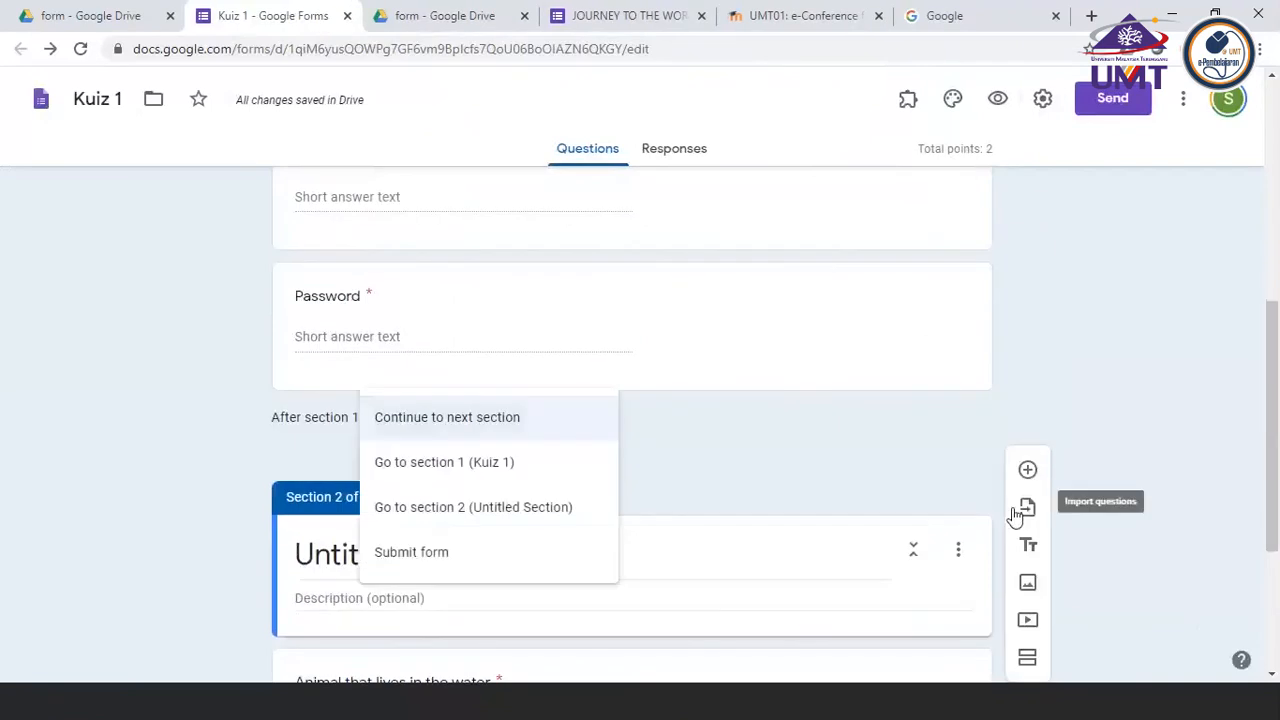
left_click(960, 556)
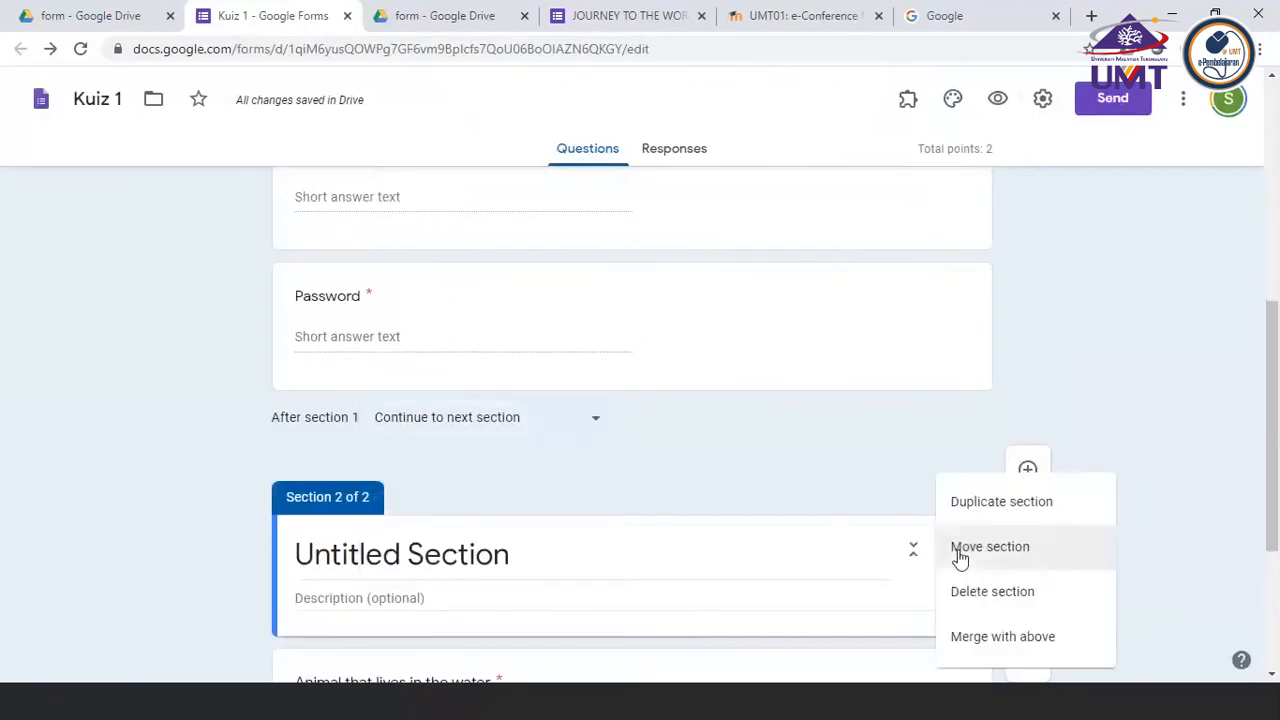
left_click(968, 638)
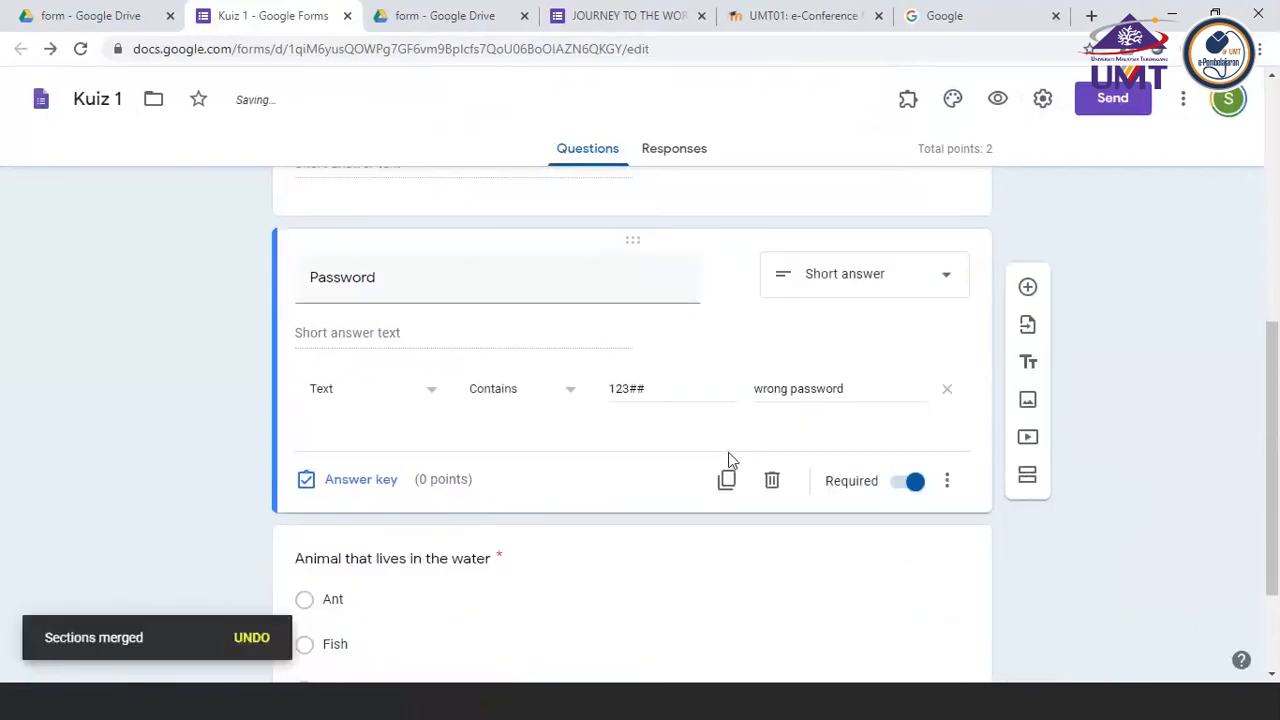
scroll(729, 452, "down", 2)
scroll(729, 457, "up", 3)
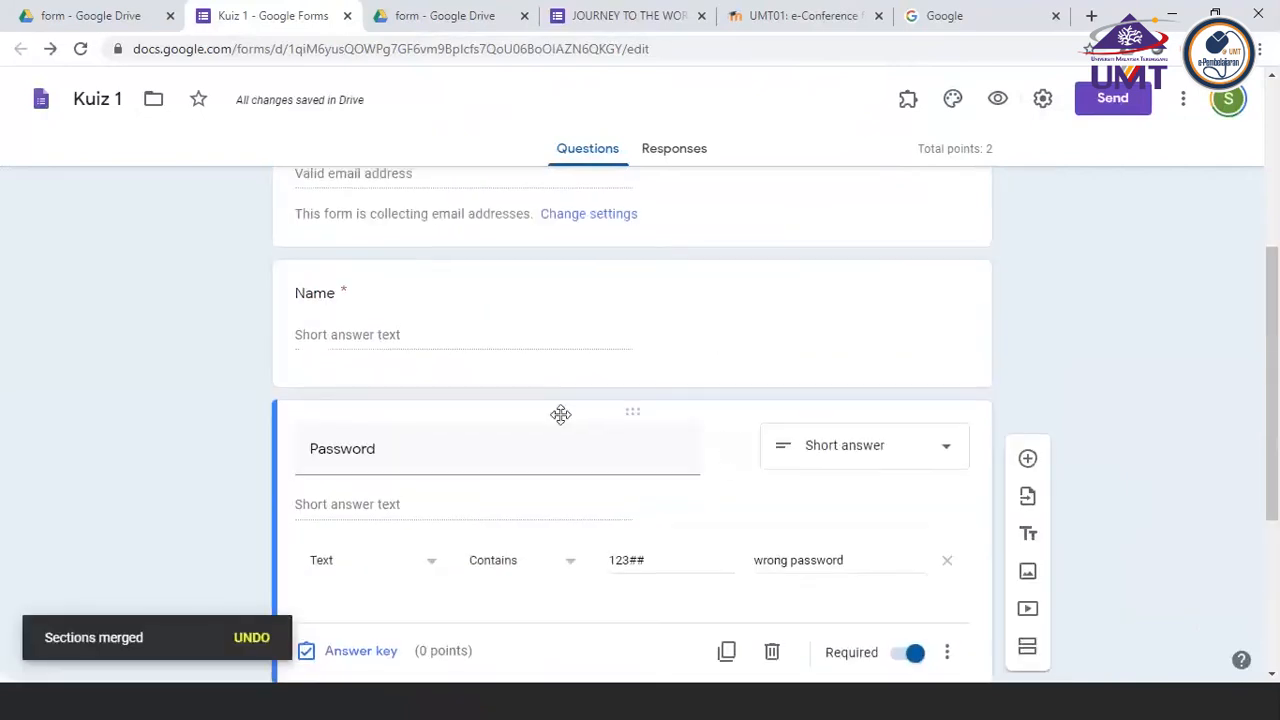
Add a section again directly after the Password question, before the water animal question
scroll(574, 438, "down", 2)
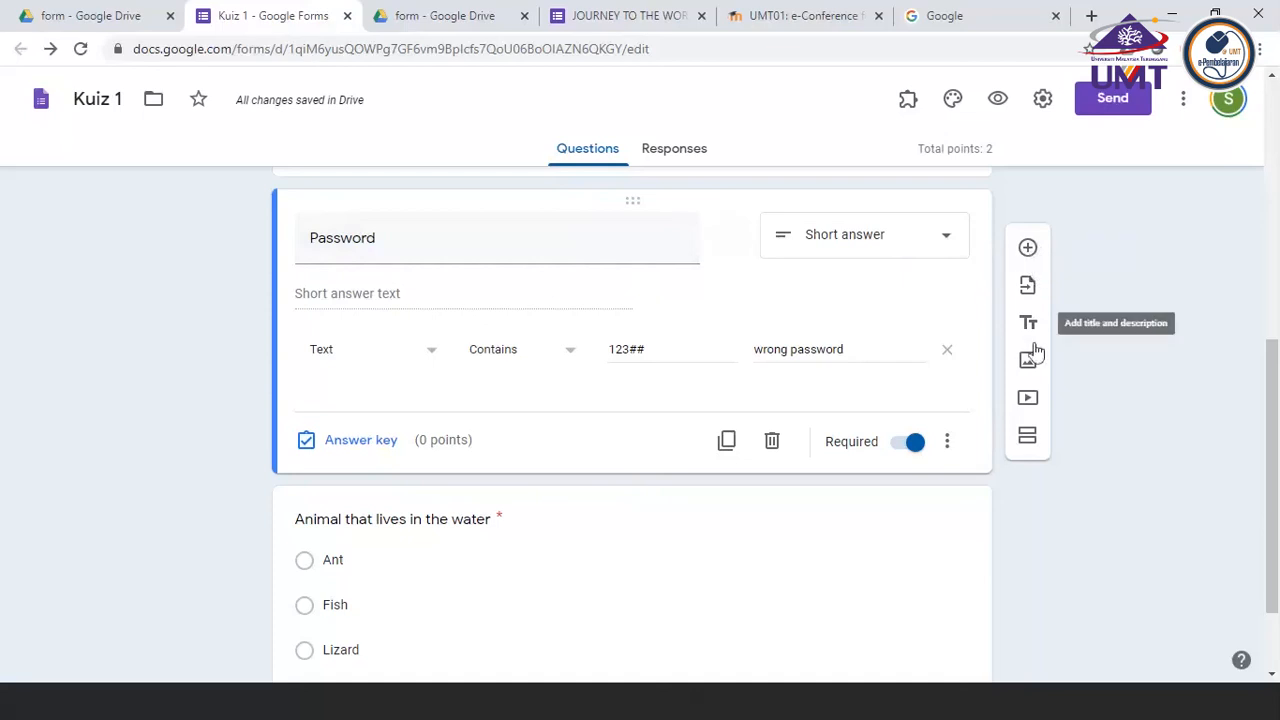
left_click(1028, 440)
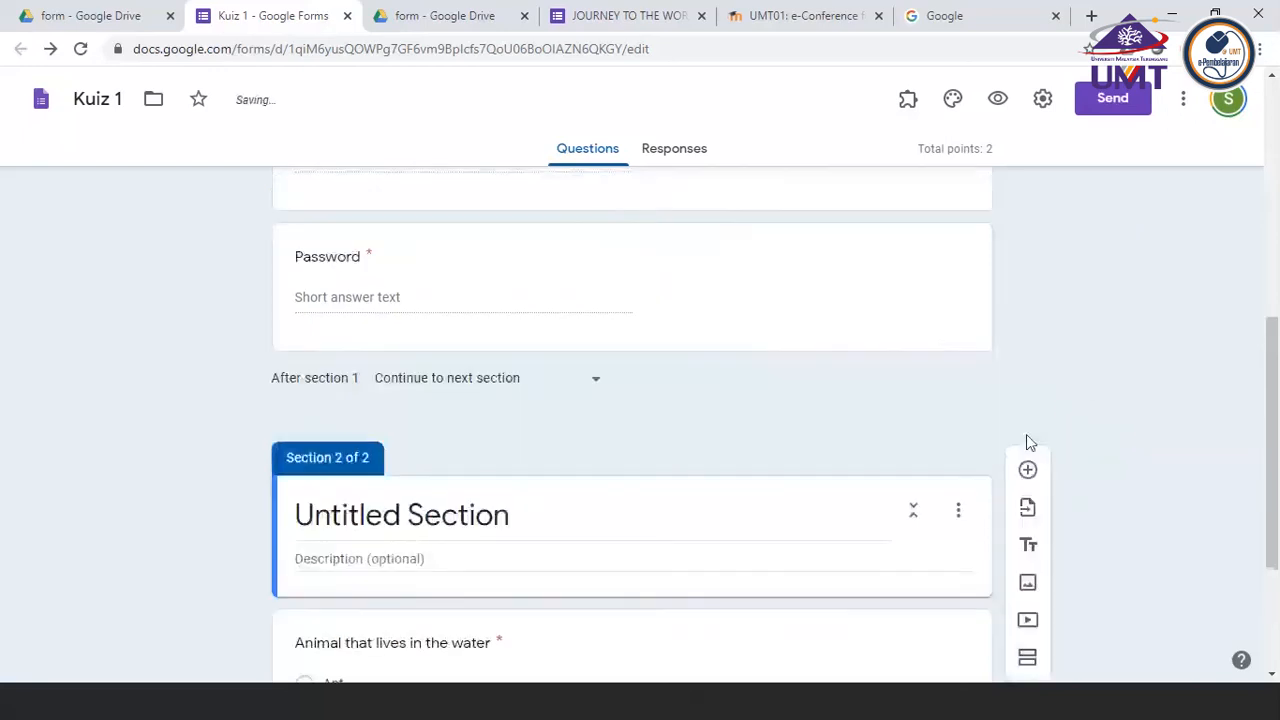
scroll(511, 451, "up", 1)
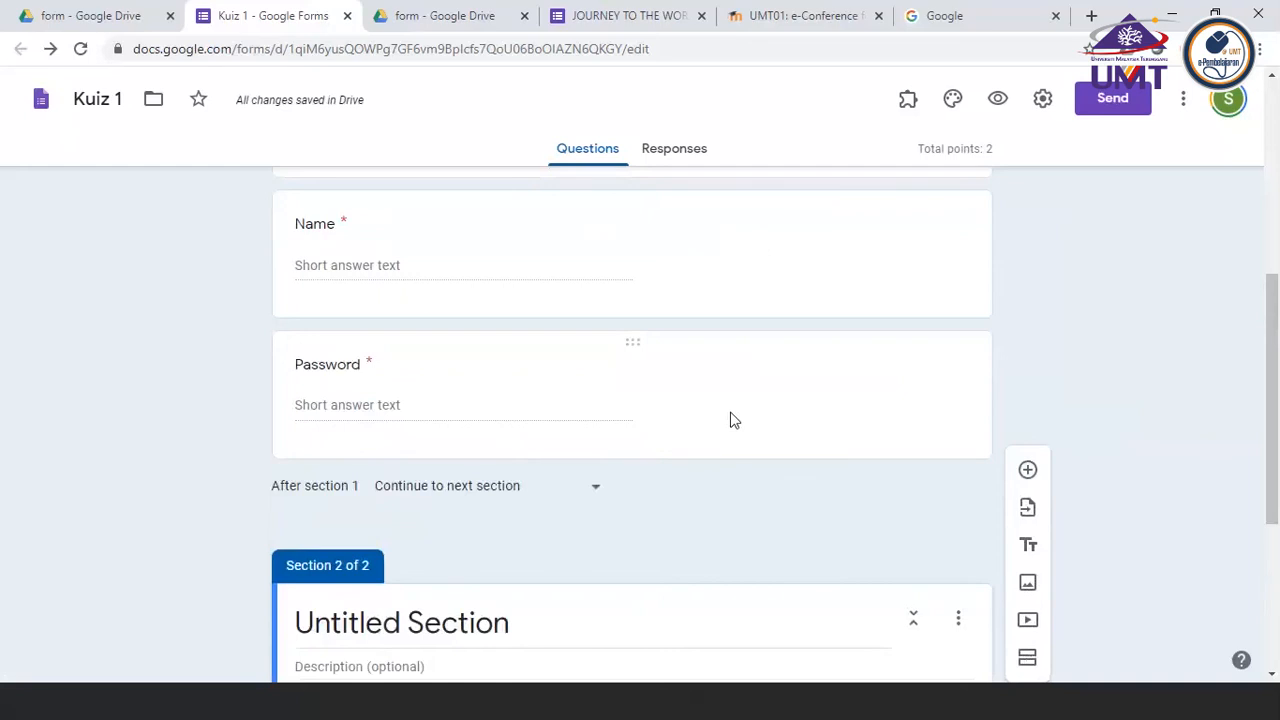
Open the Password question and check its text validation, error message and the section that follows it
left_click(730, 420)
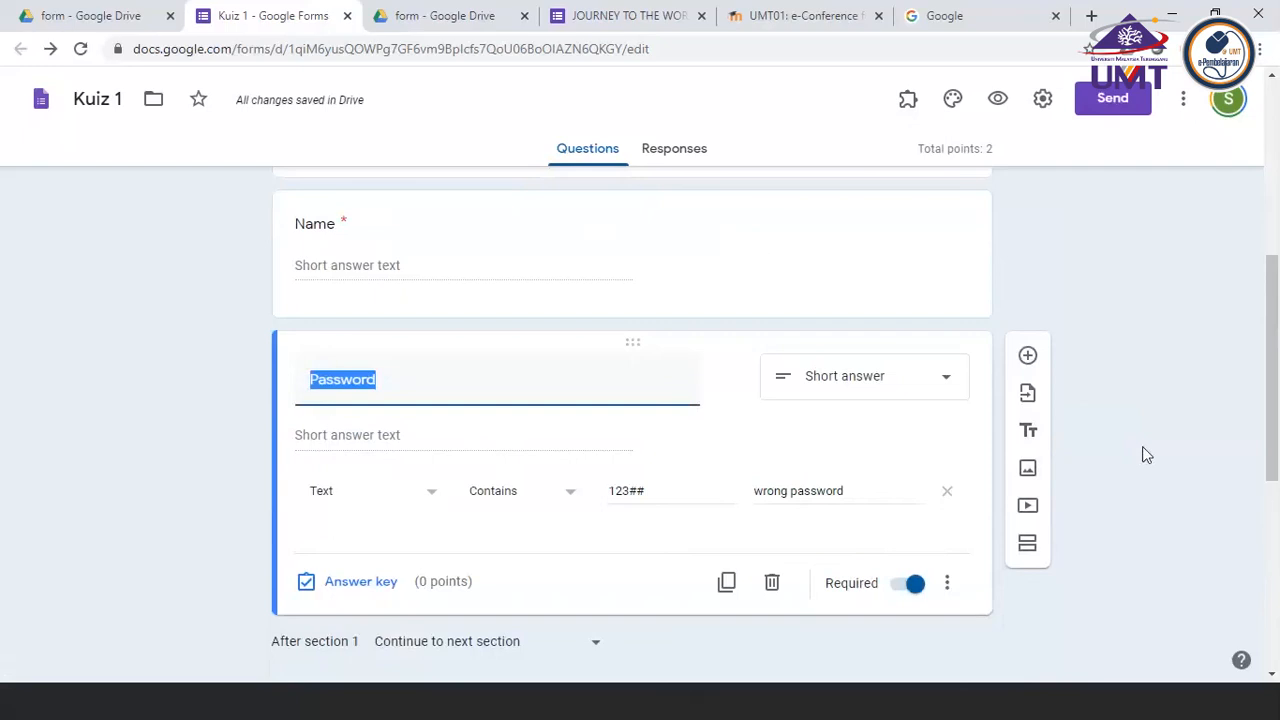
scroll(1146, 455, "down", 1)
scroll(1146, 455, "down", 1)
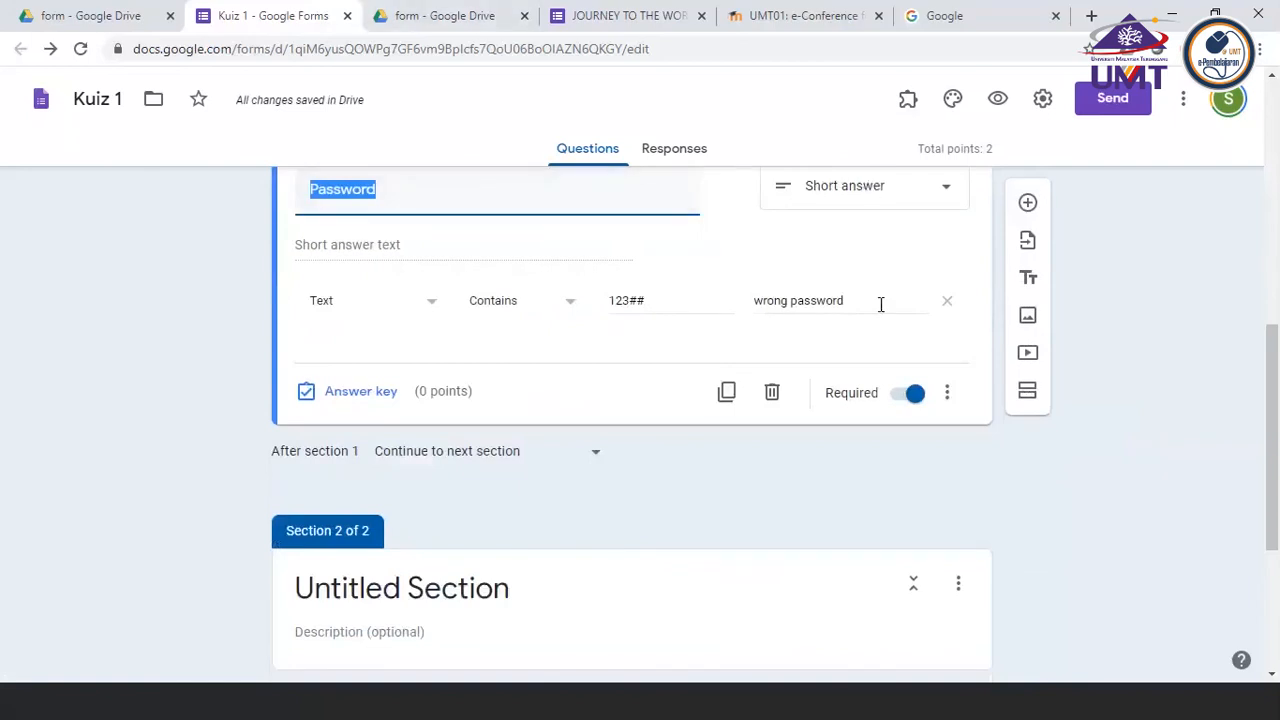
scroll(881, 306, "up", 1)
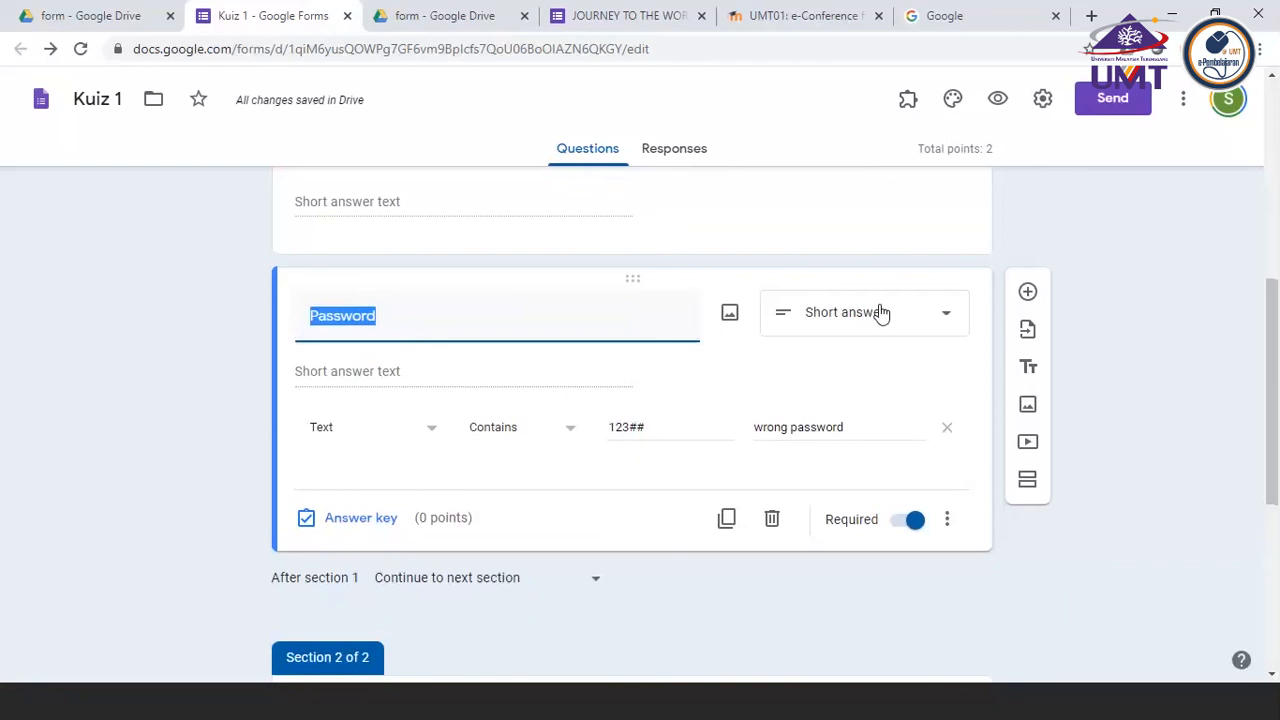
Preview the Kuiz 1 form and test the Email address field with the invalid text "nbdsbnm"
left_click(999, 100)
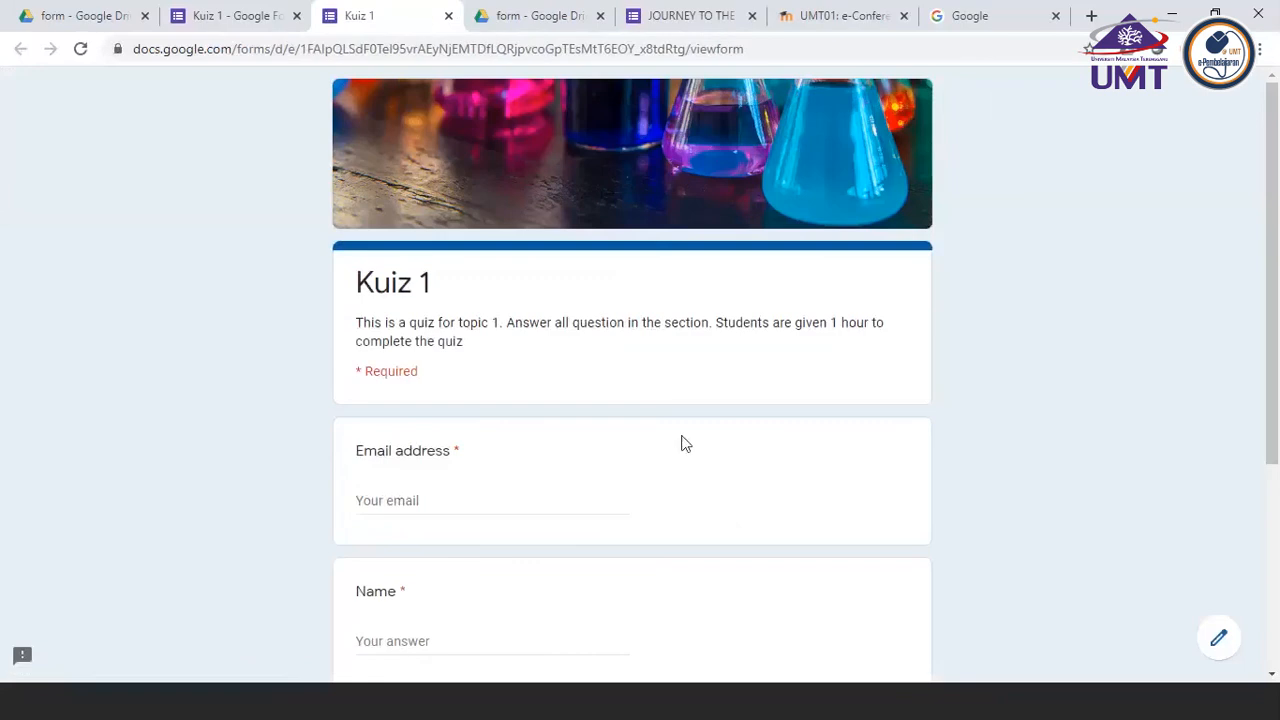
scroll(495, 536, "down", 1)
left_click(419, 421)
type("nbd")
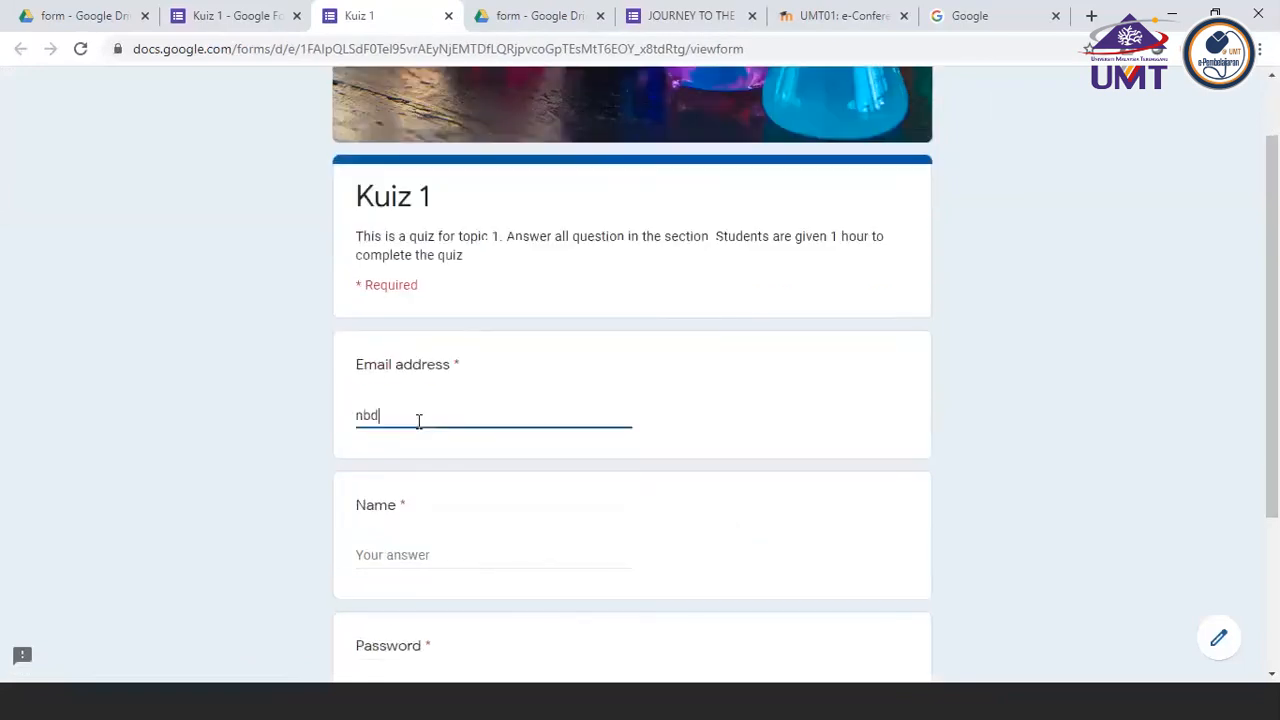
type("sbnm")
left_click(413, 500)
Replace the invalid email with the suggested valid e-mail address, also filling in the respondent's full name
left_click(443, 415)
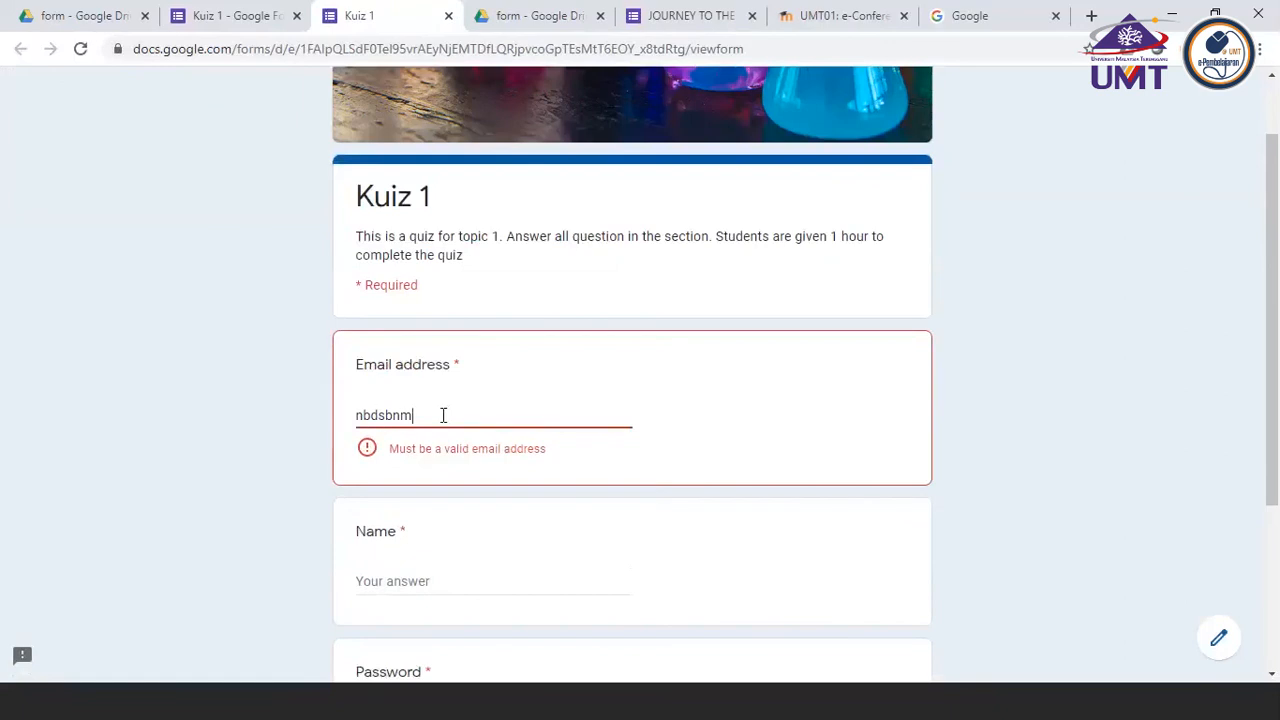
key("BackSpace")
key("BackSpace")
key("BackSpace")
key("BackSpace")
key("BackSpace")
key("BackSpace")
key("BackSpace")
type("sga")
key("BackSpace")
key("BackSpace")
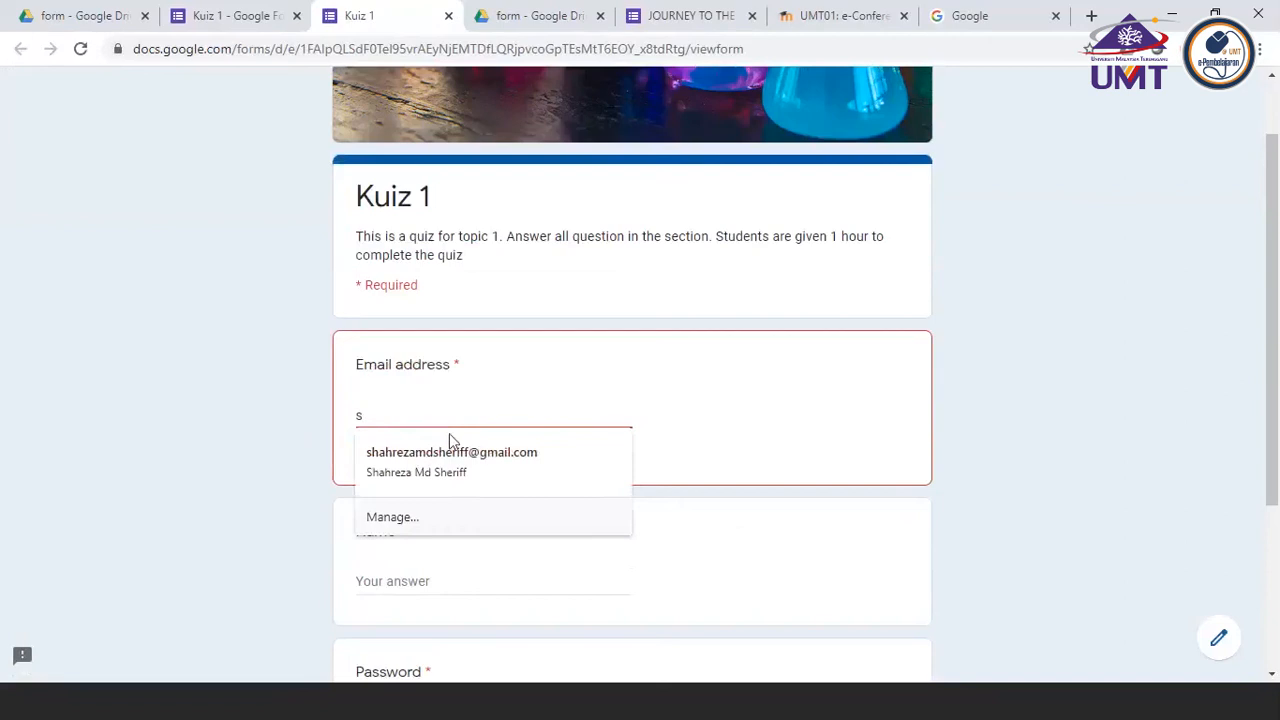
left_click(449, 457)
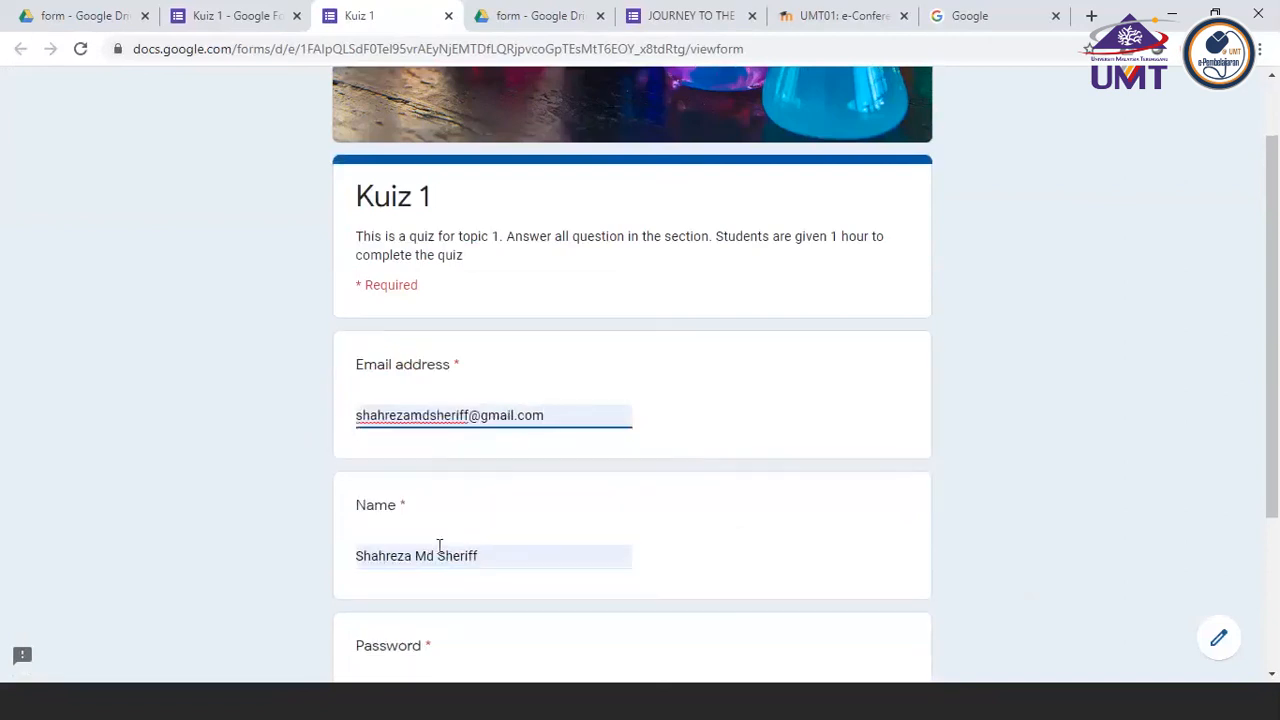
Try to continue past the first section with an incorrect entry in the Password field
scroll(439, 545, "down", 2)
left_click(390, 530)
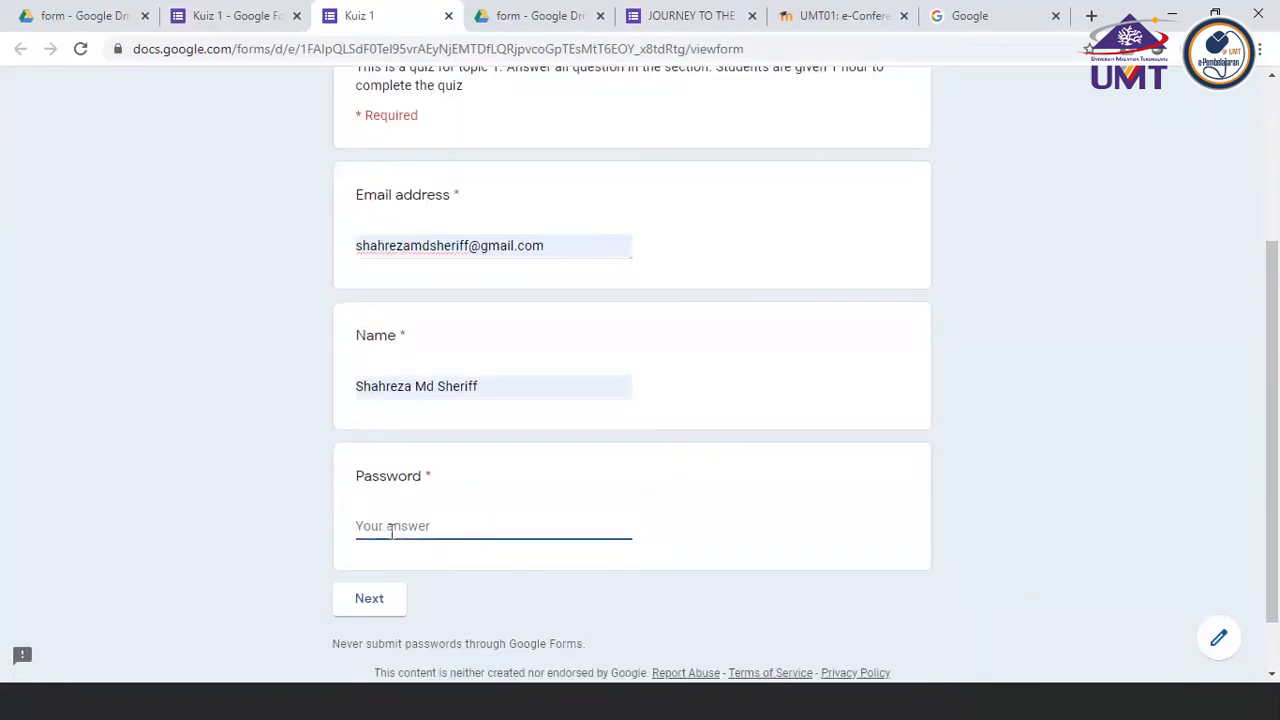
type("teqyteq")
left_click(380, 605)
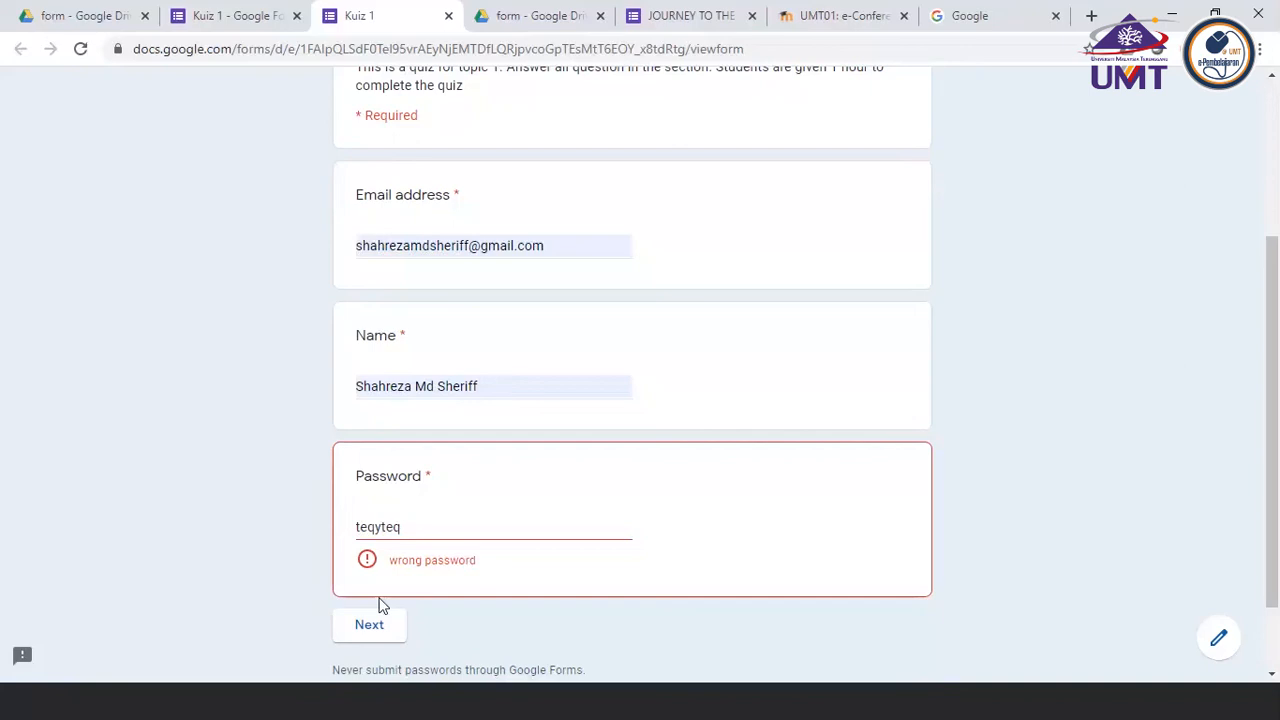
Replace the incorrect Password entry with the correct password and continue to the section with the water animal question
left_click(414, 524)
key("BackSpace")
key("BackSpace")
key("BackSpace")
key("BackSpace")
key("BackSpace")
key("BackSpace")
key("BackSpace")
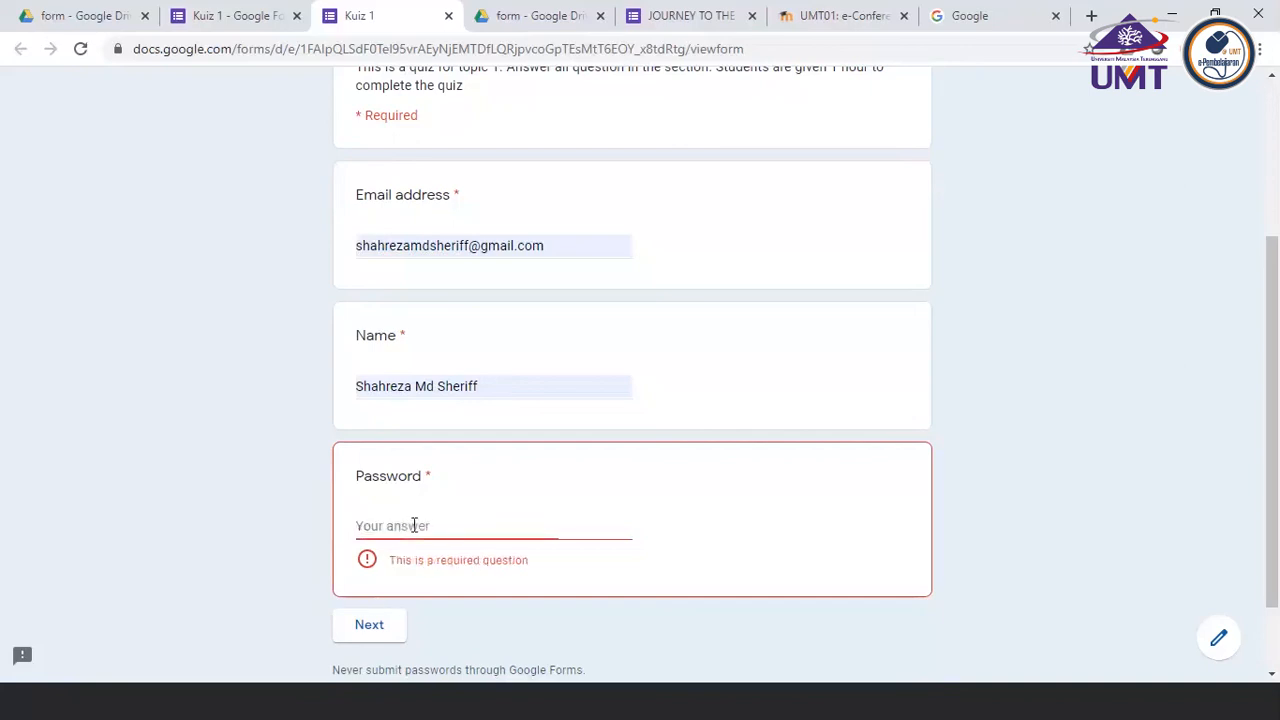
type("123##")
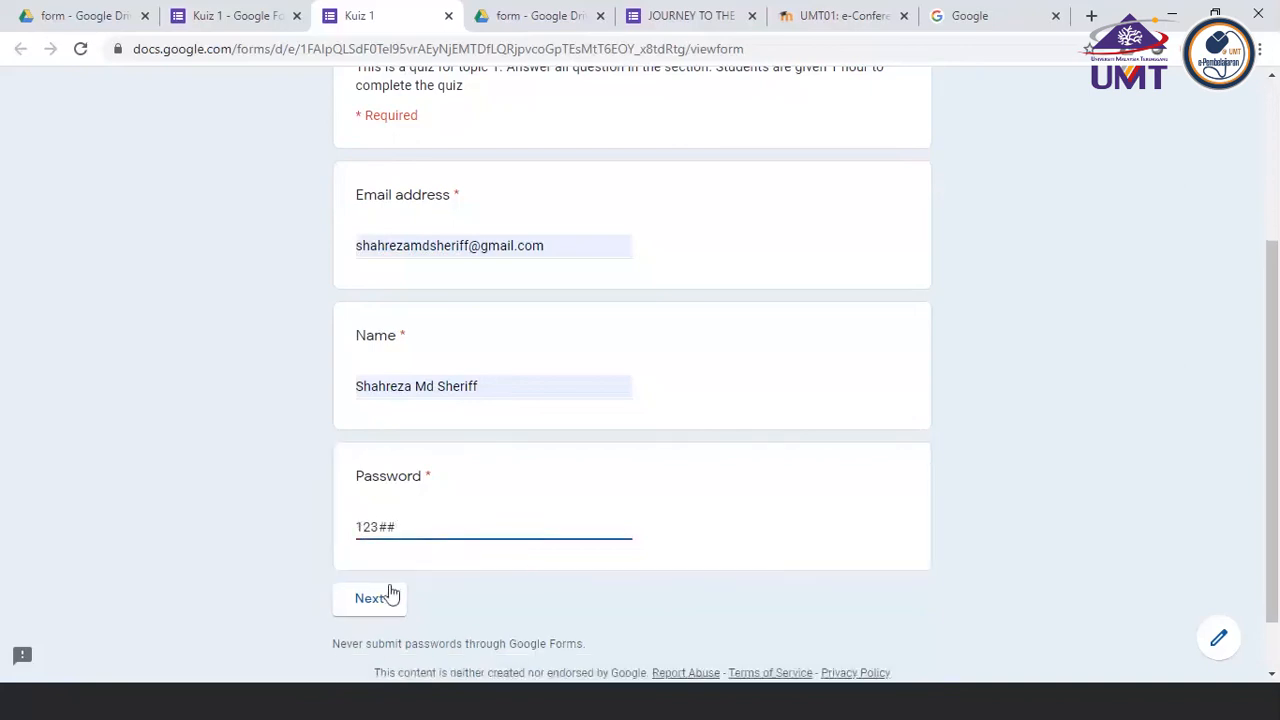
left_click(388, 596)
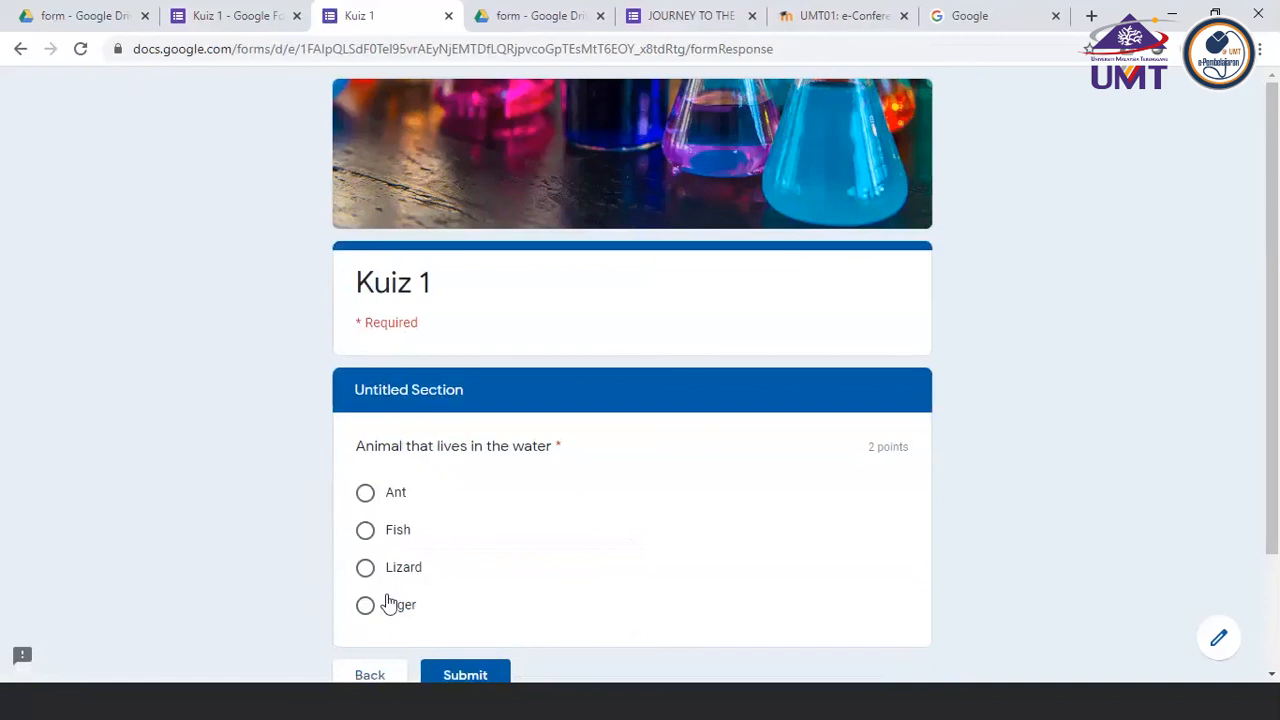
Switch to the PowerPoint checklist and color the "Insert Section" item red
left_click(433, 714)
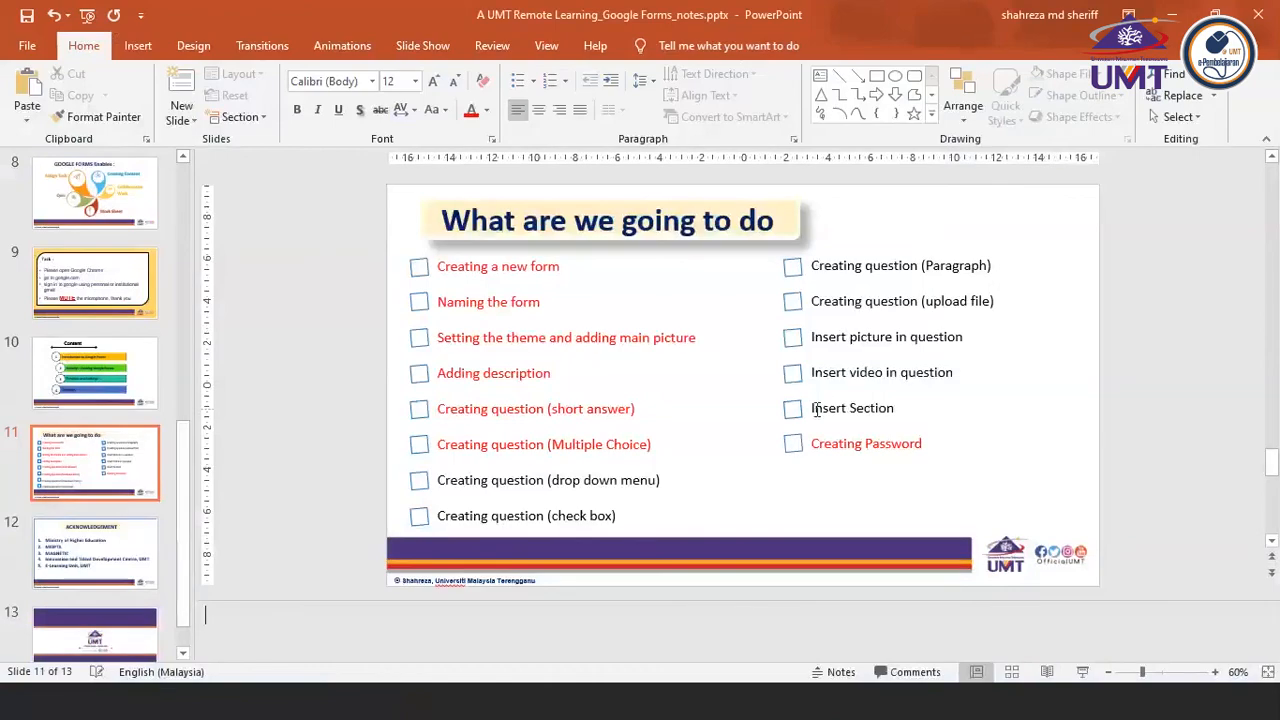
left_click_drag(813, 409, 902, 405)
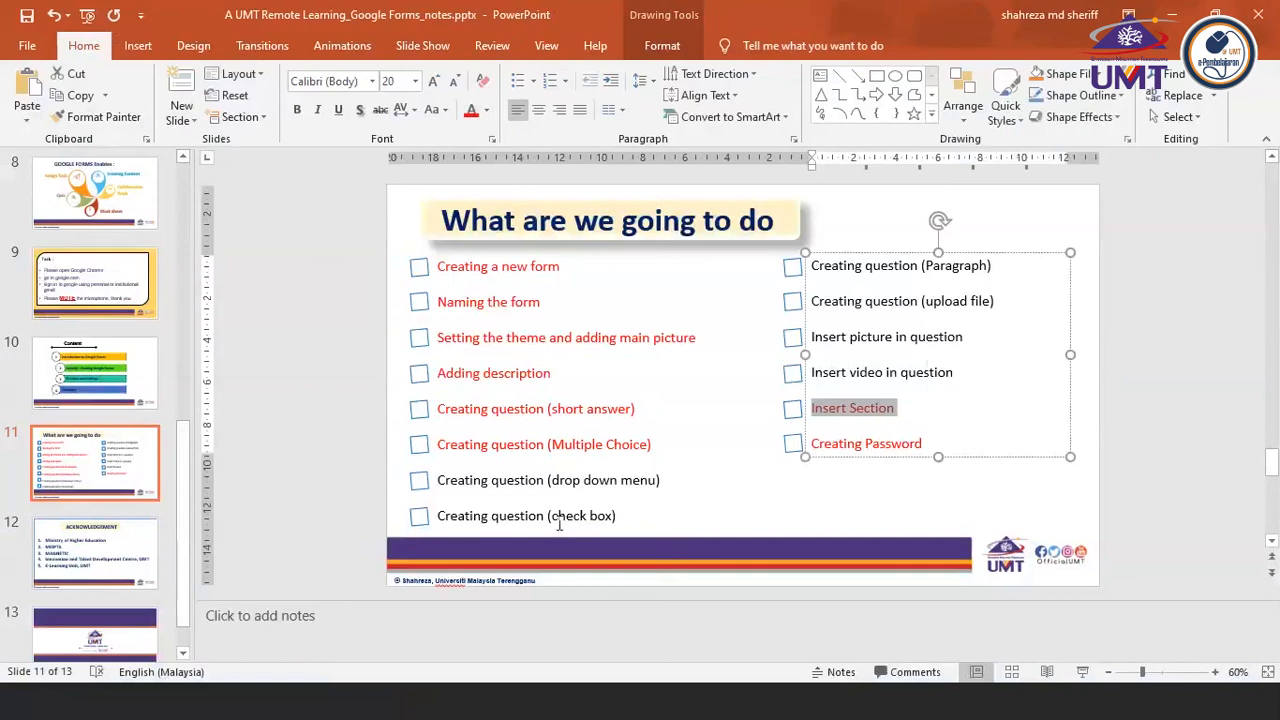
Switch to the browser, close the Kuiz 1 preview and add a Checkboxes question below the water animal question in section 2
left_click(484, 716)
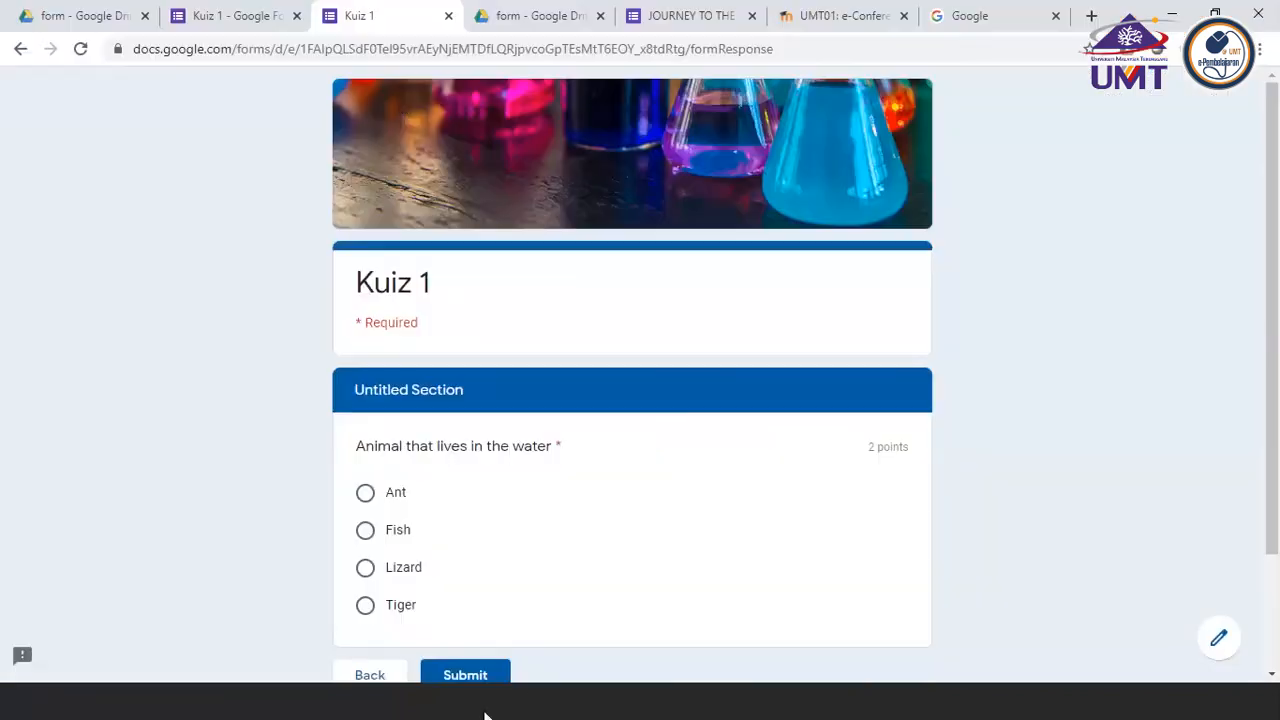
left_click(447, 15)
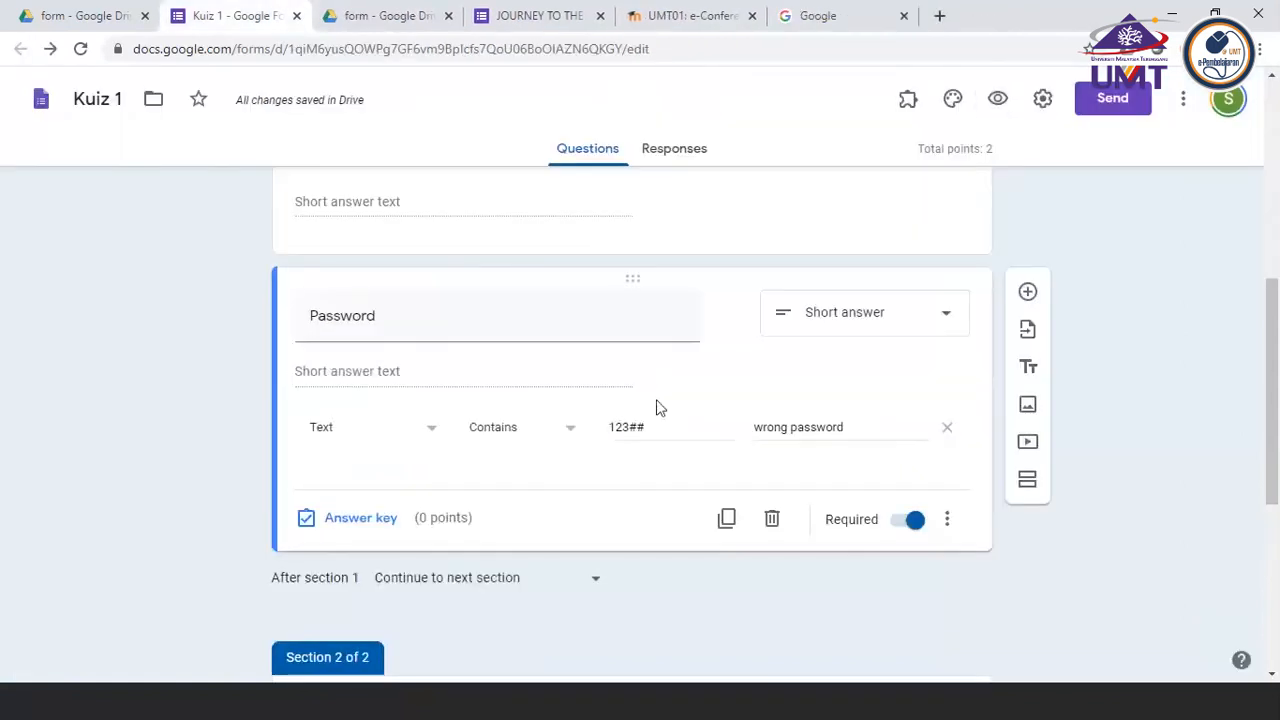
scroll(657, 409, "down", 4)
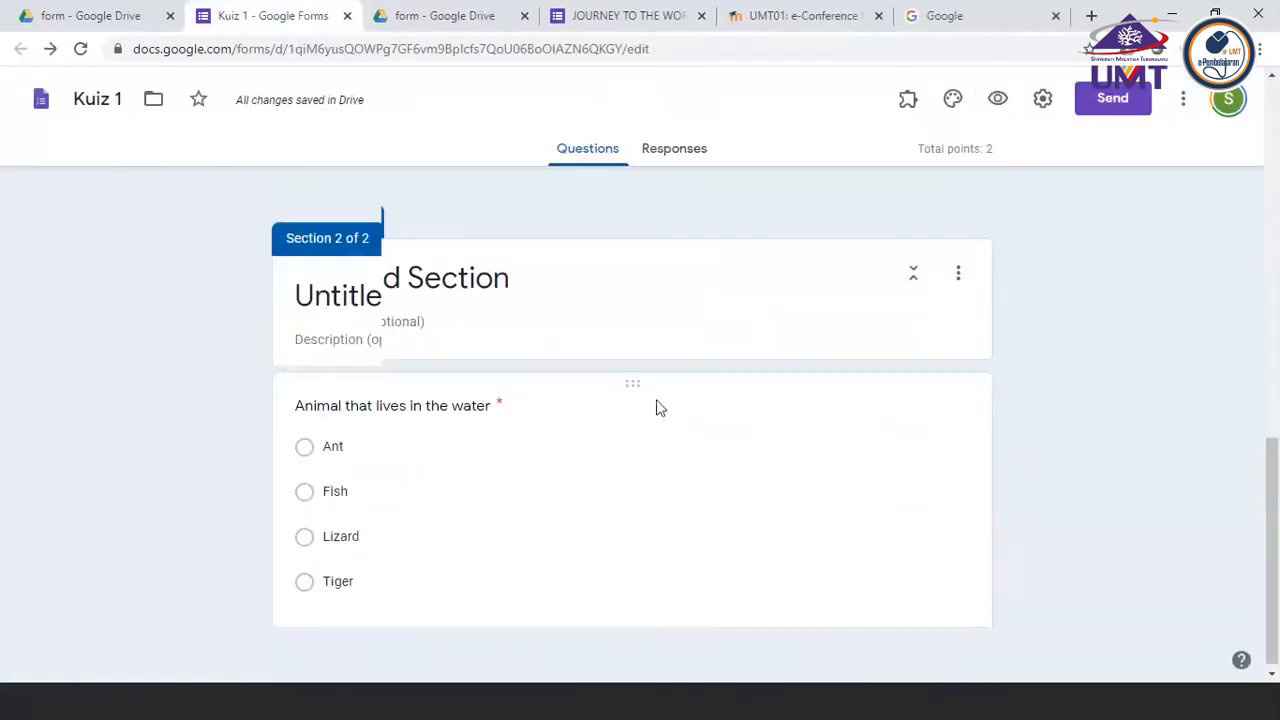
left_click(600, 449)
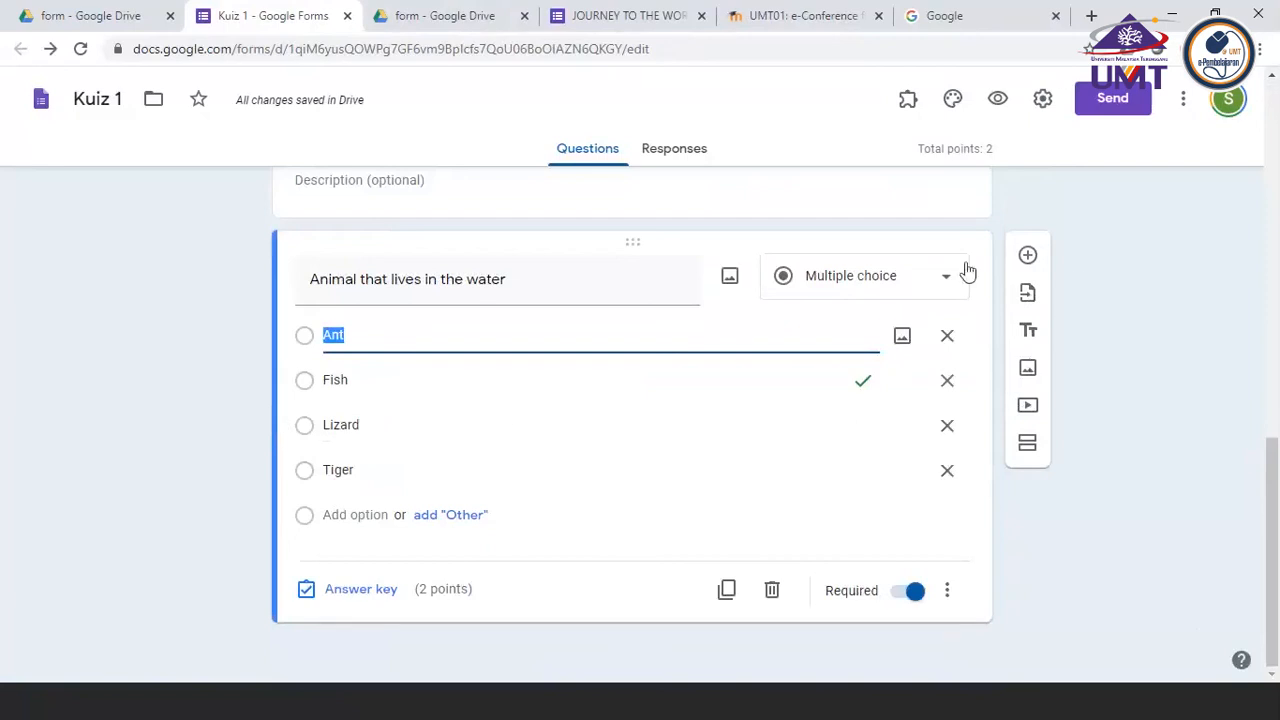
left_click(1028, 255)
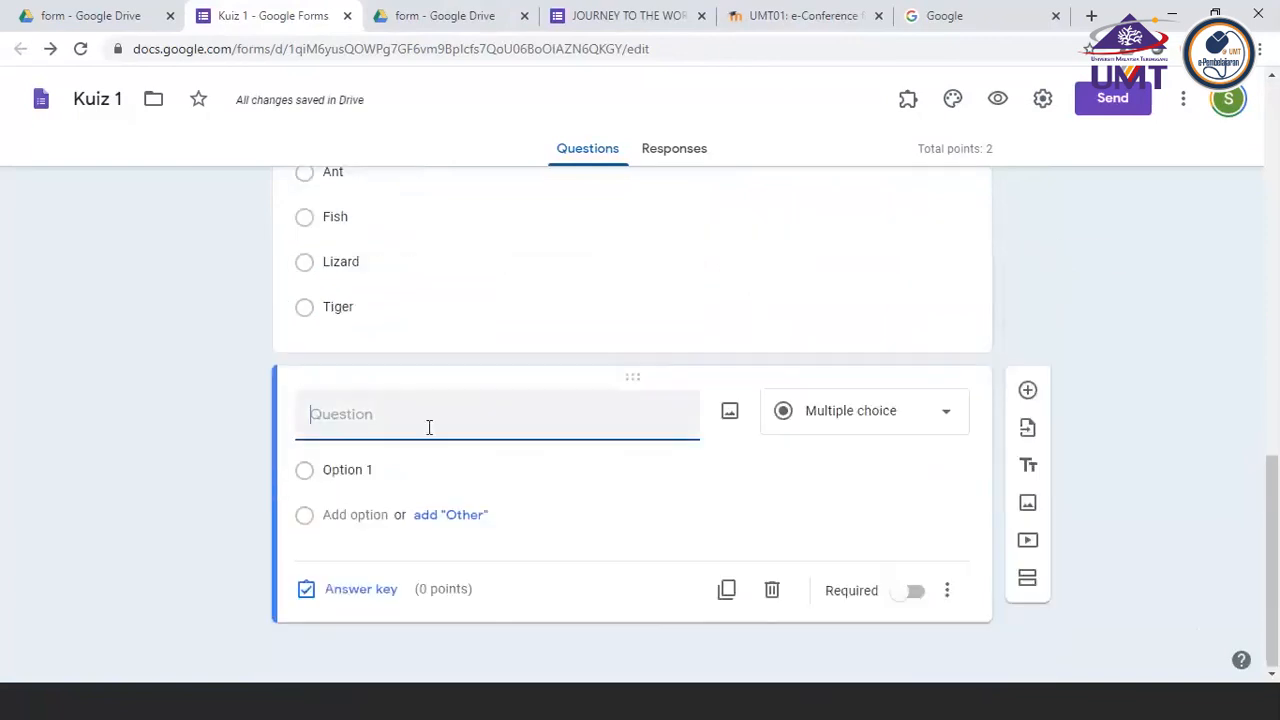
left_click(913, 421)
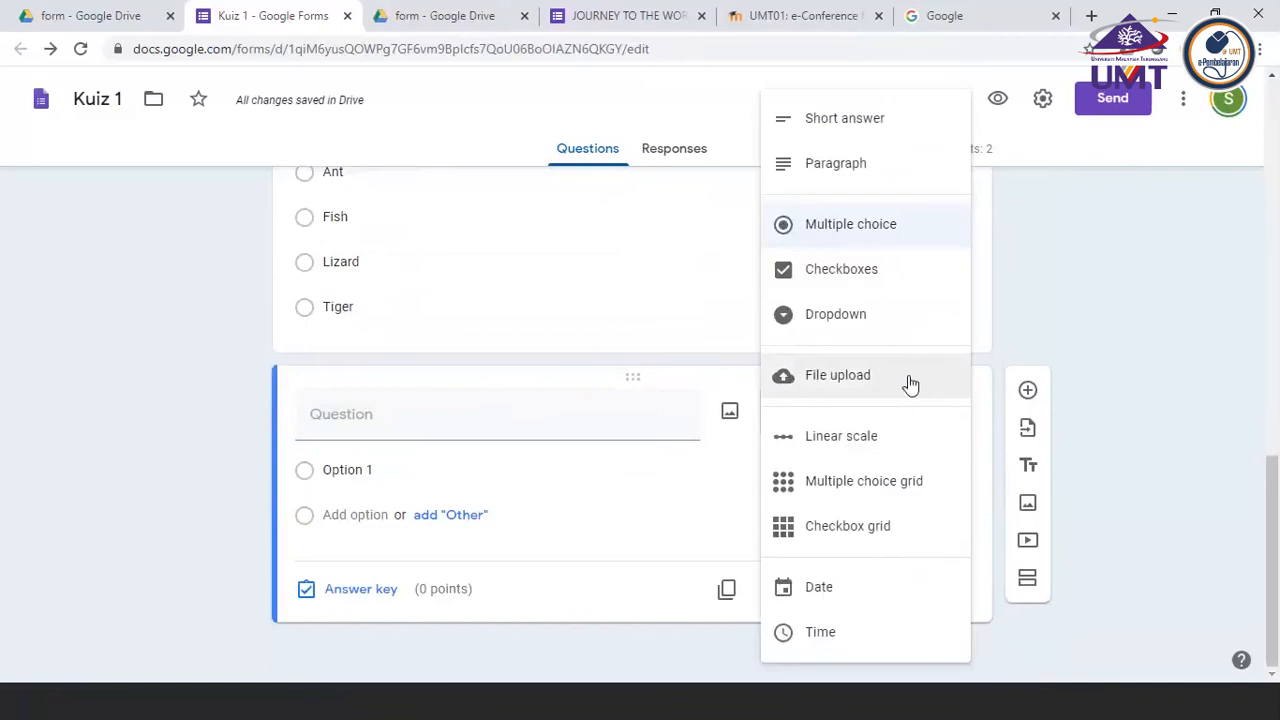
left_click(843, 269)
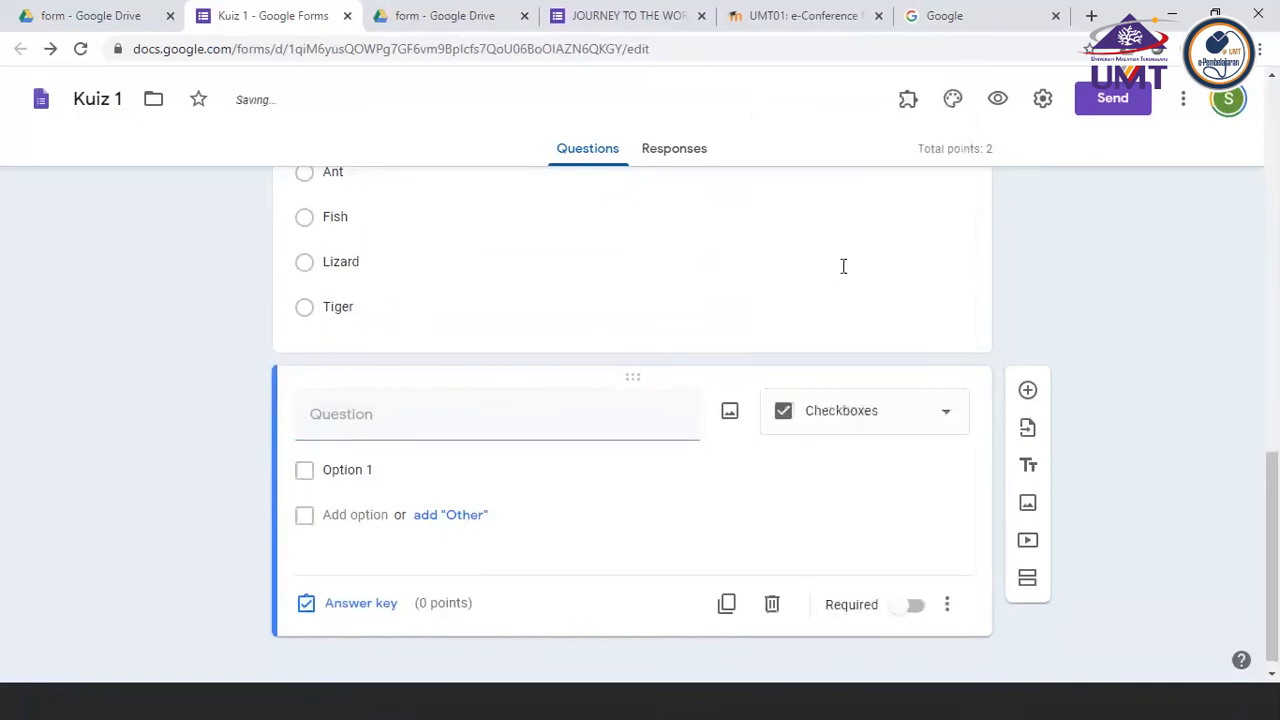
Enter "how many fins does a fish have" as the text of the new Checkboxes question
left_click(390, 415)
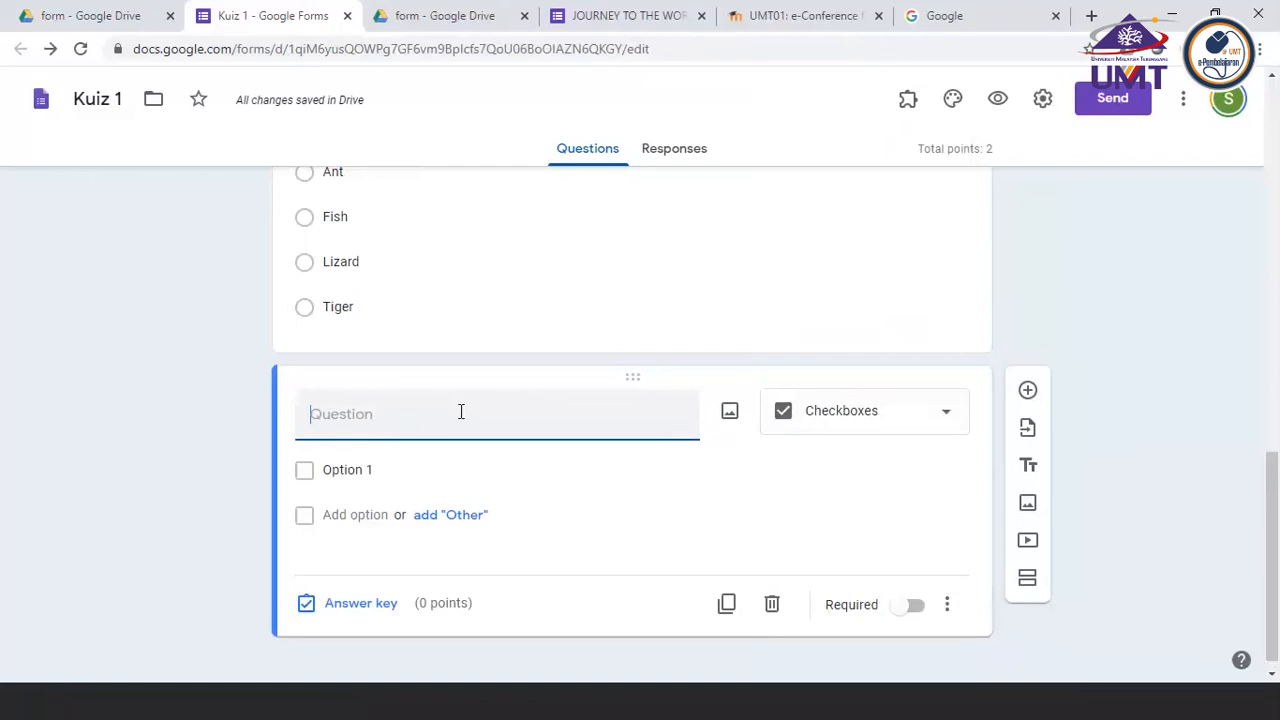
type("Fish have")
key("BackSpace")
key("BackSpace")
key("BackSpace")
key("BackSpace")
key("BackSpace")
key("BackSpace")
key("BackSpace")
key("BackSpace")
key("BackSpace")
key("BackSpace")
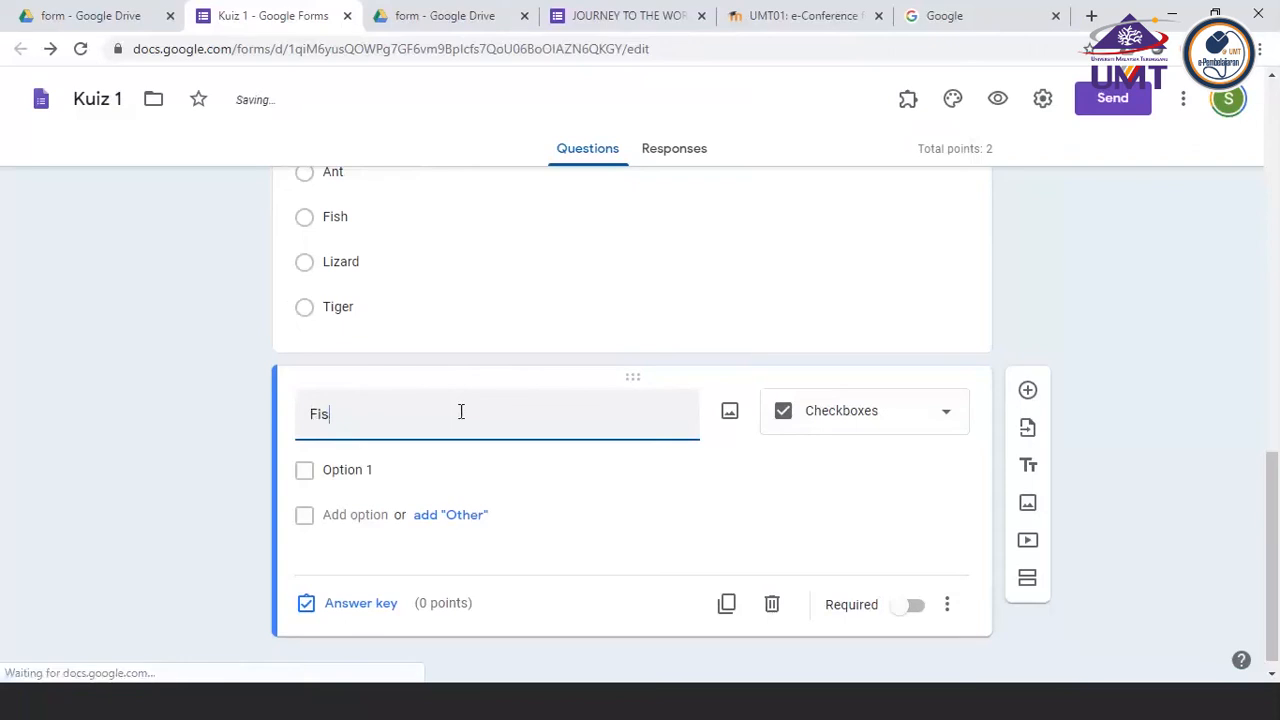
type("how many ")
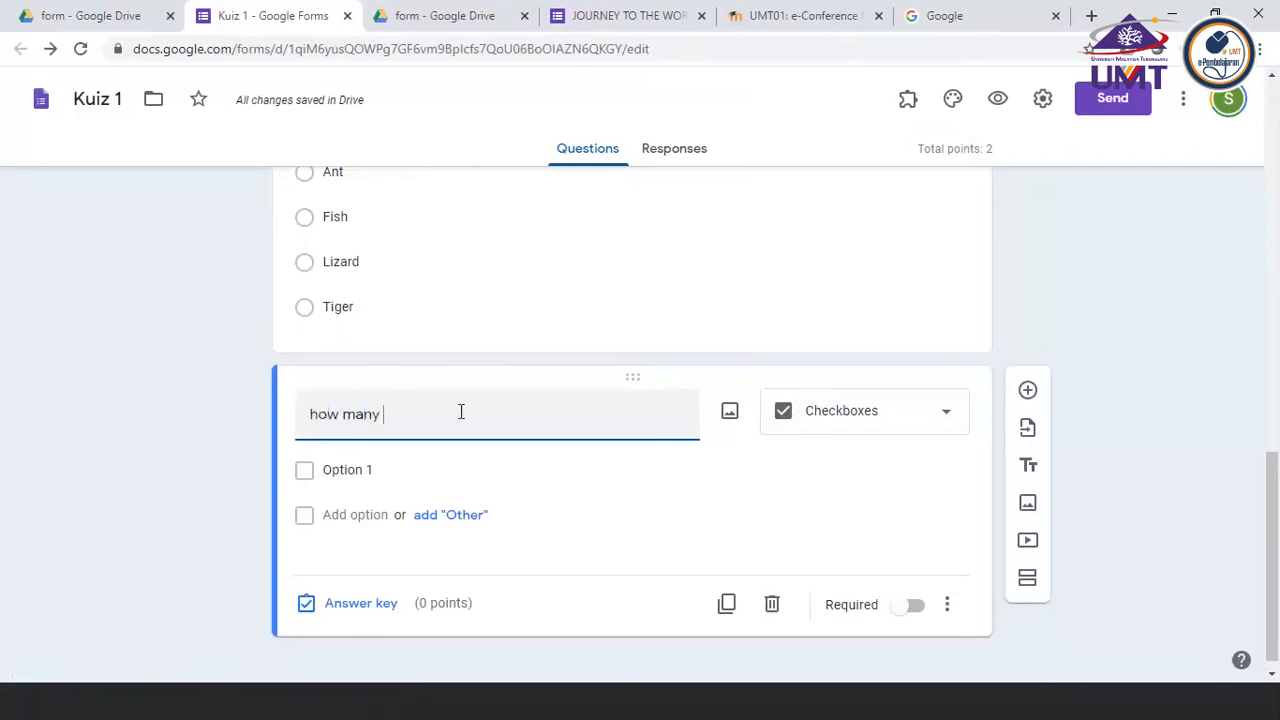
type("fins fis")
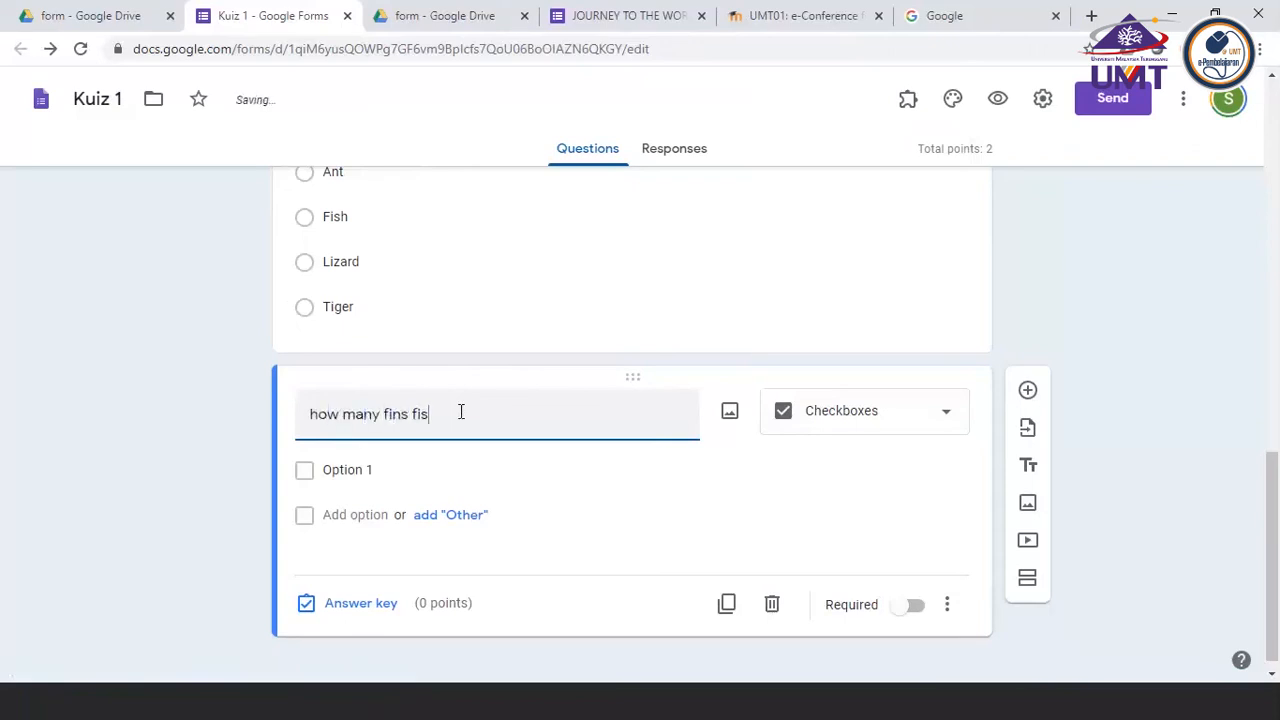
key("BackSpace")
key("BackSpace")
key("BackSpace")
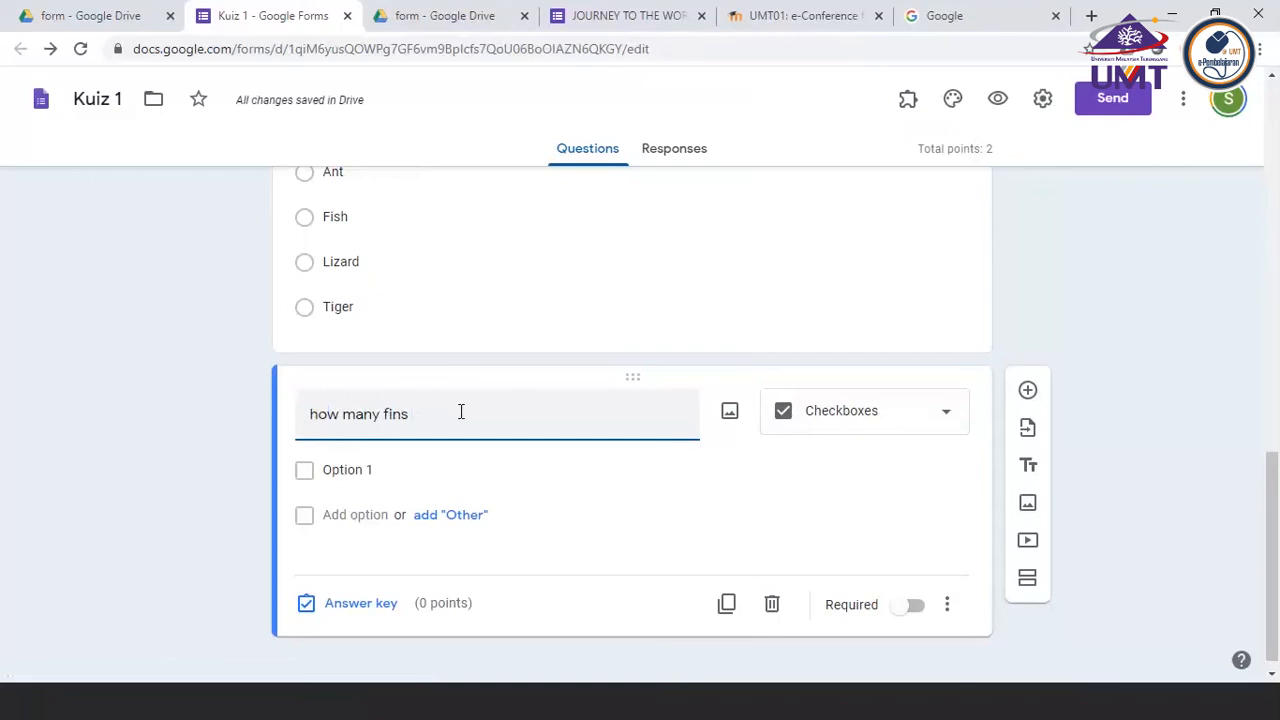
type("doea")
key("BackSpace")
type("s a")
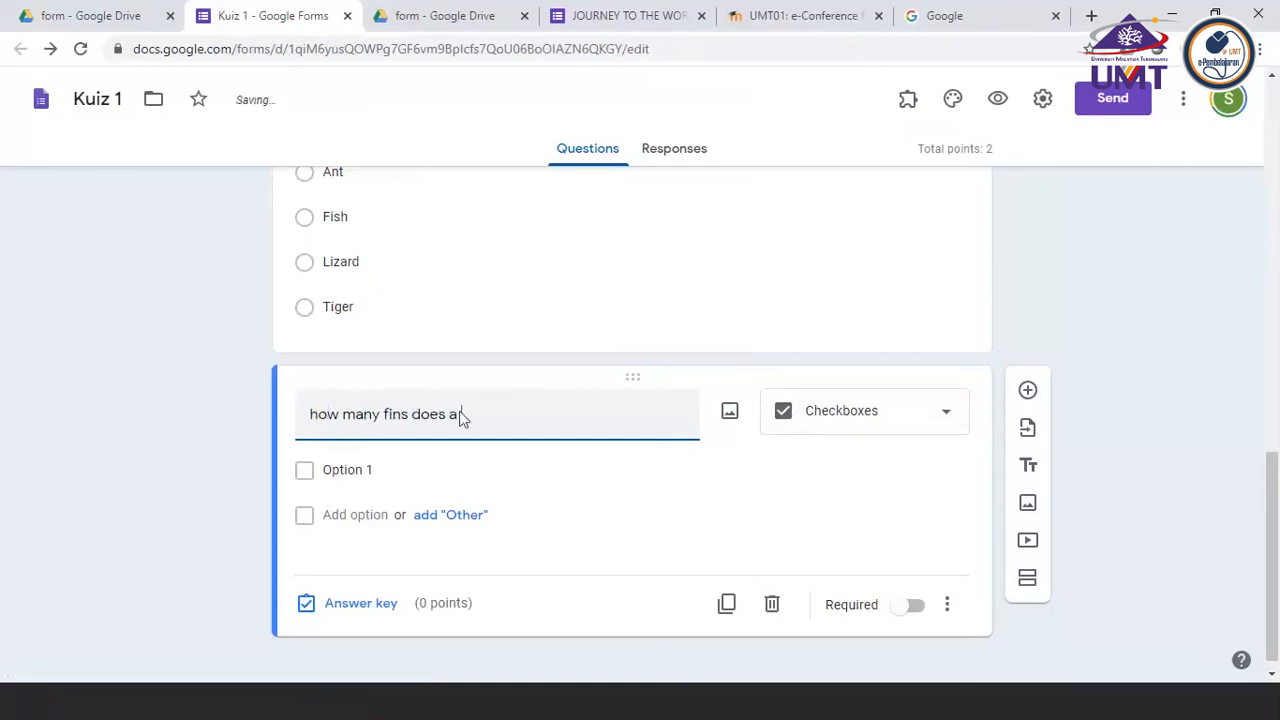
type(" fish ha")
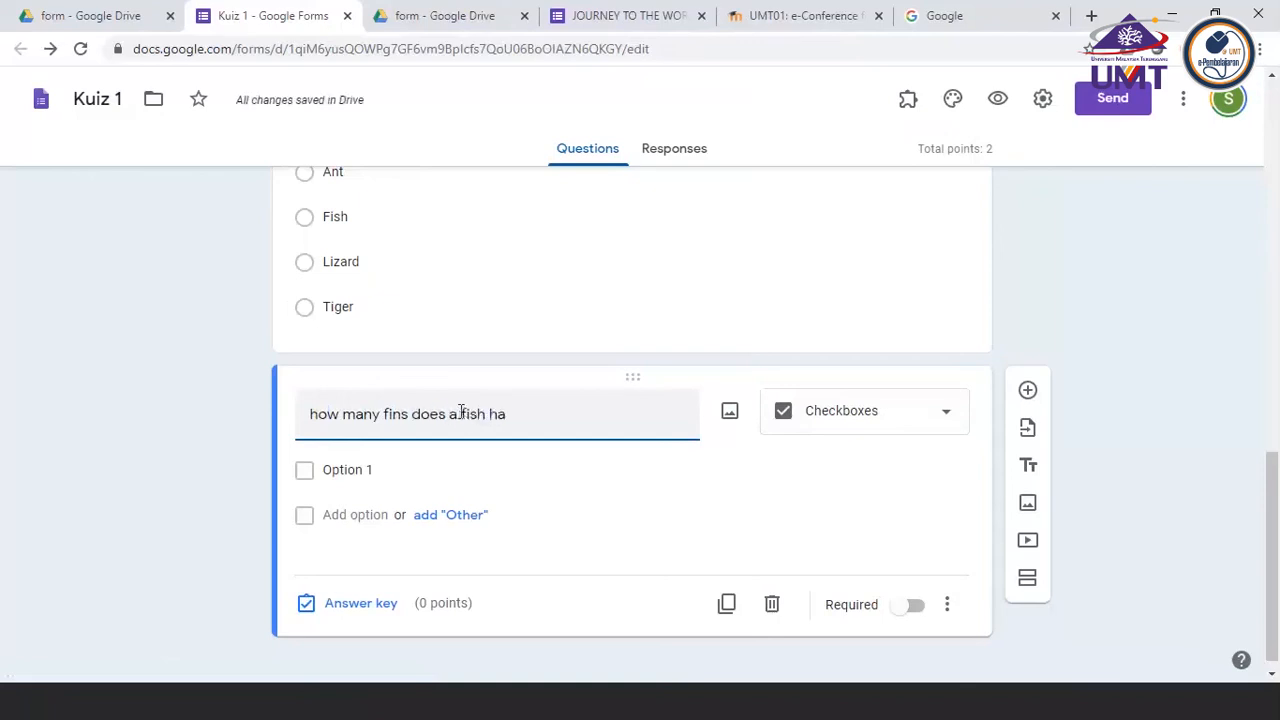
type("ve")
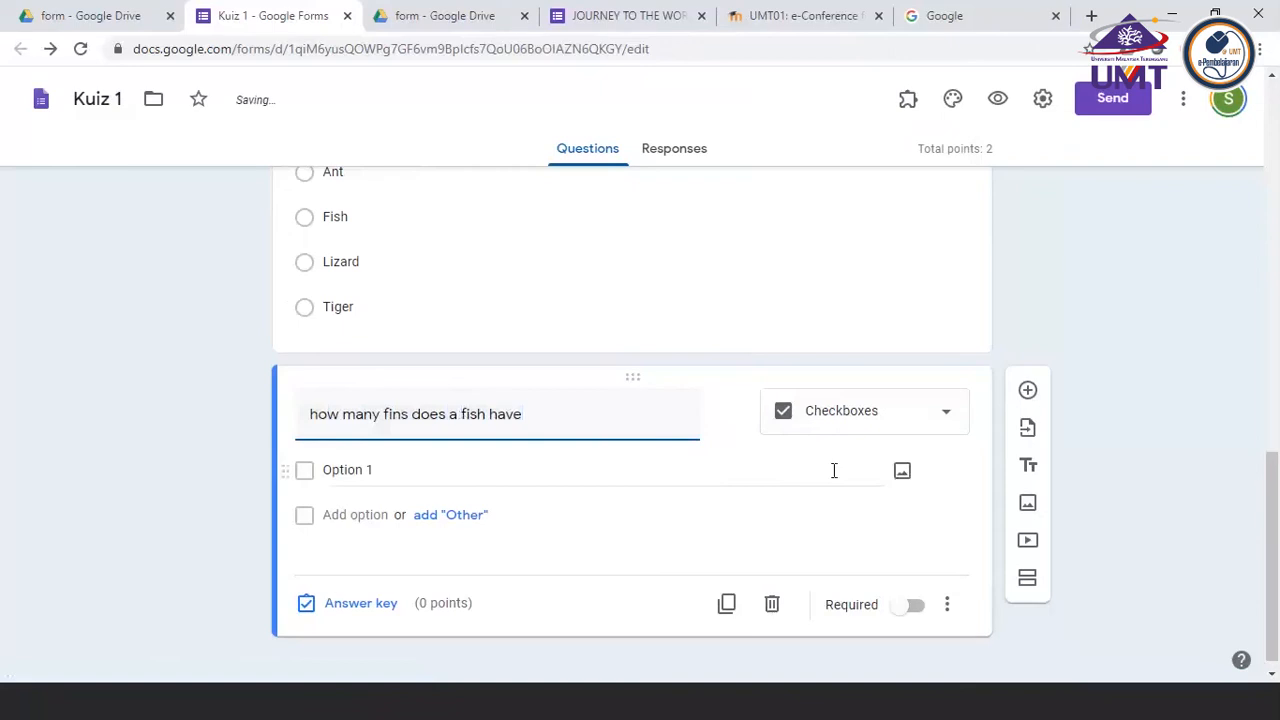
Fill in the answer options 2, 1, 3 and 5 for the fish fins question
left_click(332, 474)
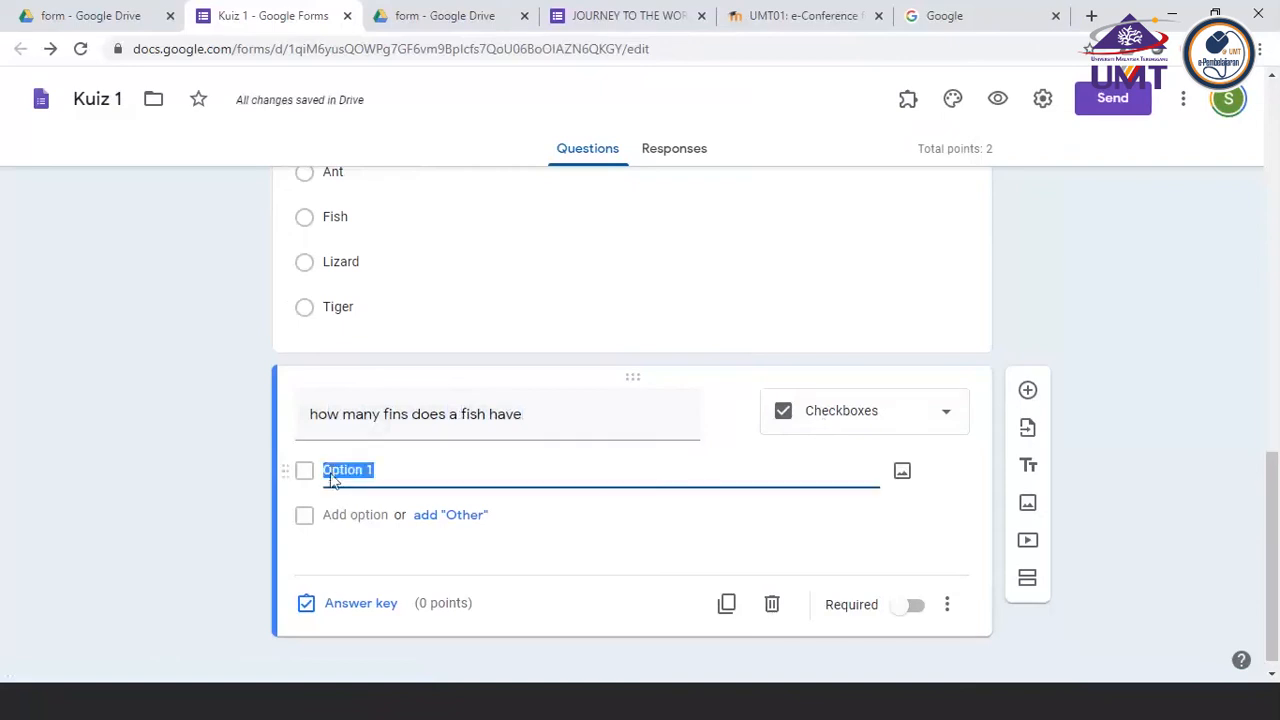
type("1")
type("2")
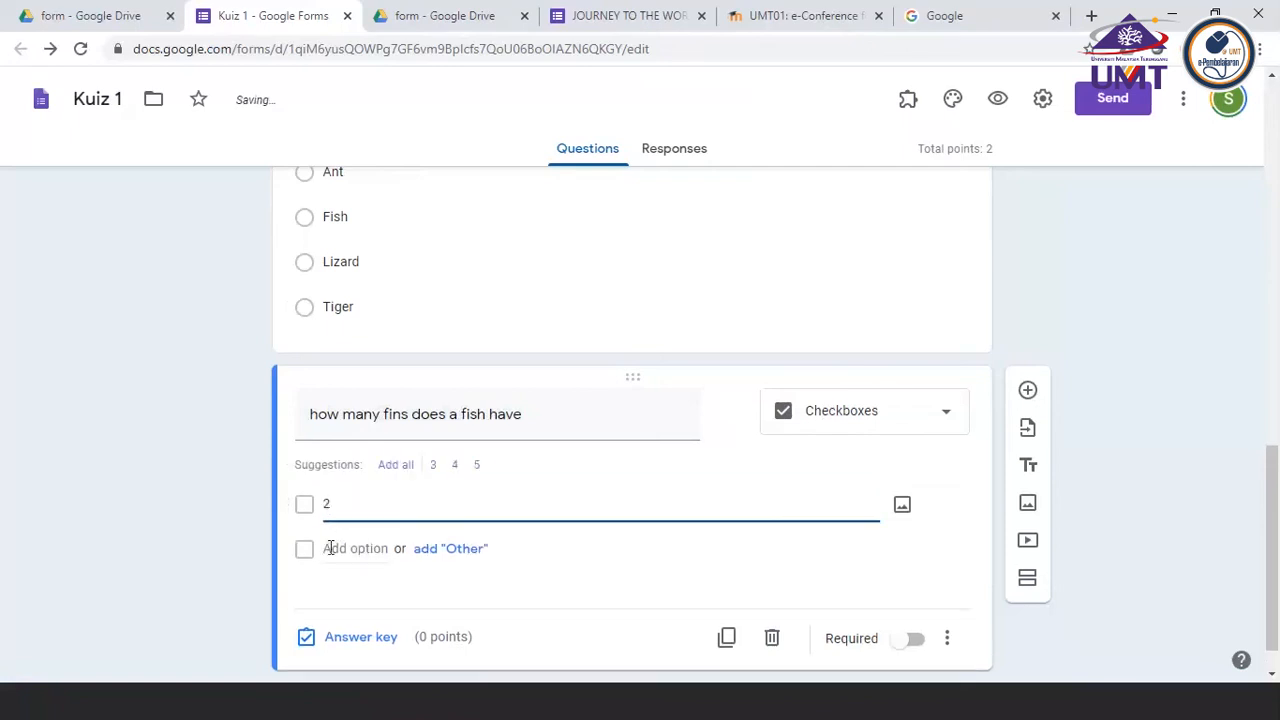
left_click(331, 548)
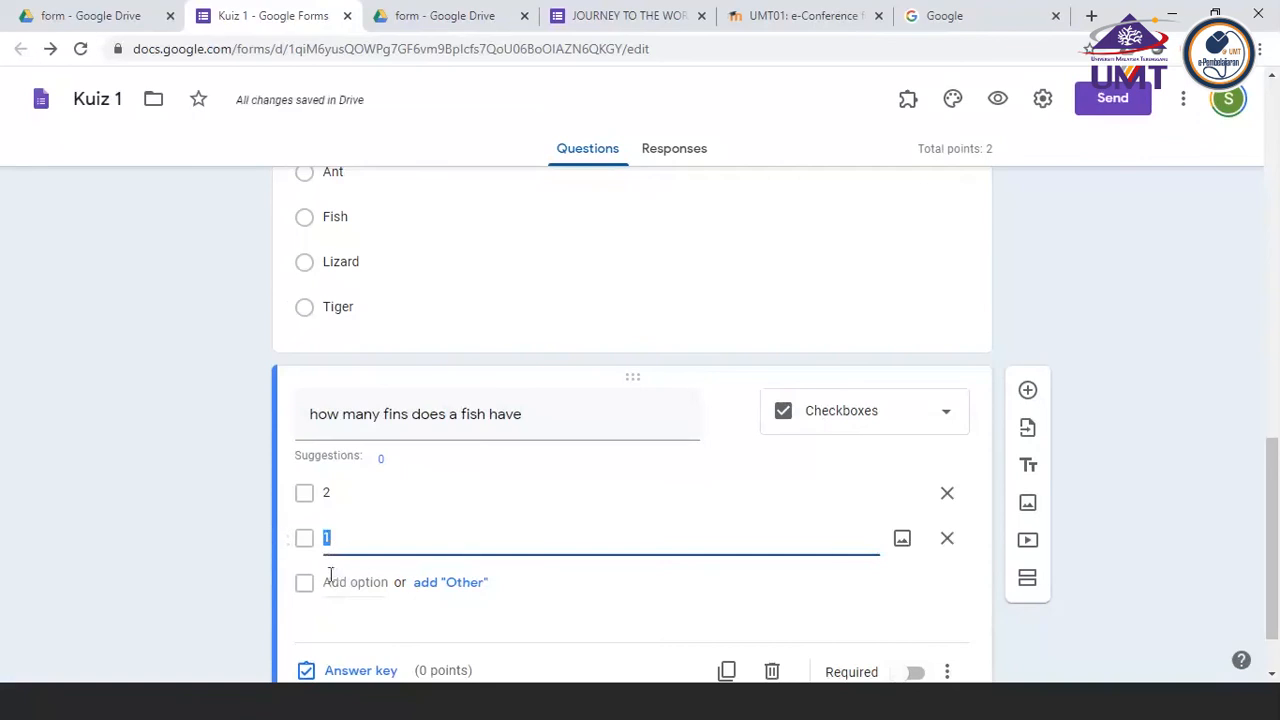
left_click(330, 581)
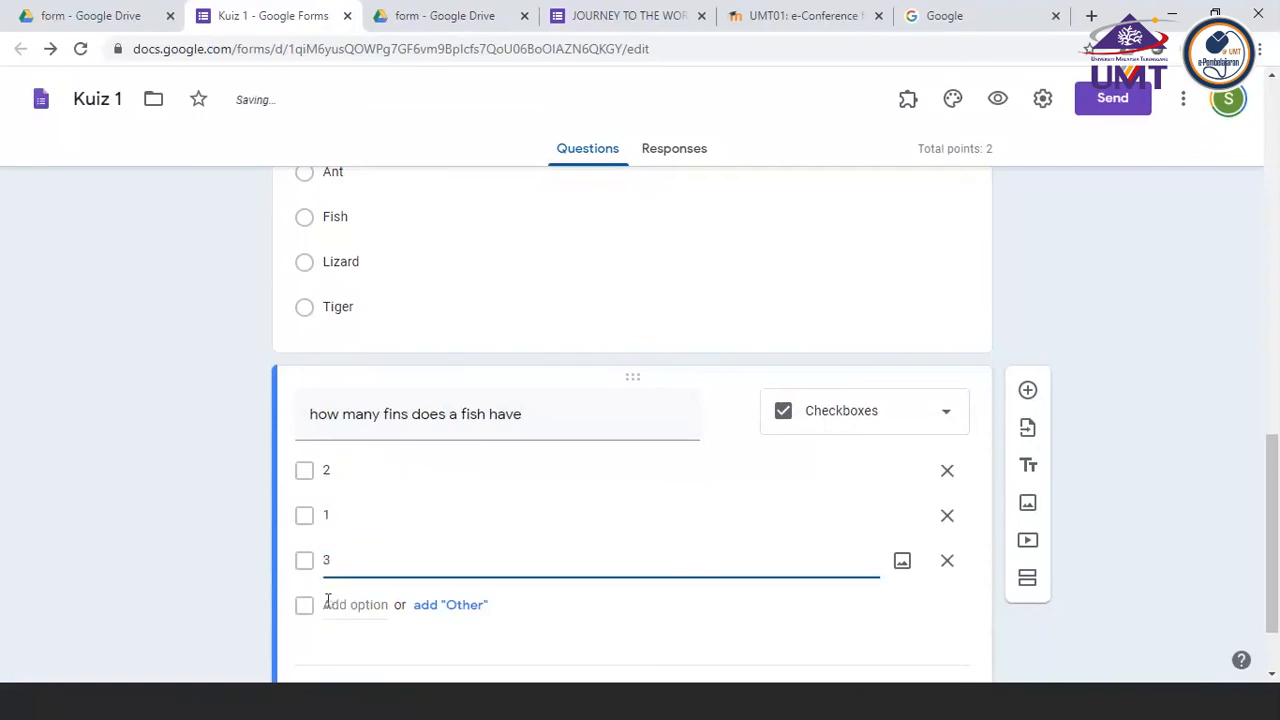
type("3")
left_click(326, 606)
type("5")
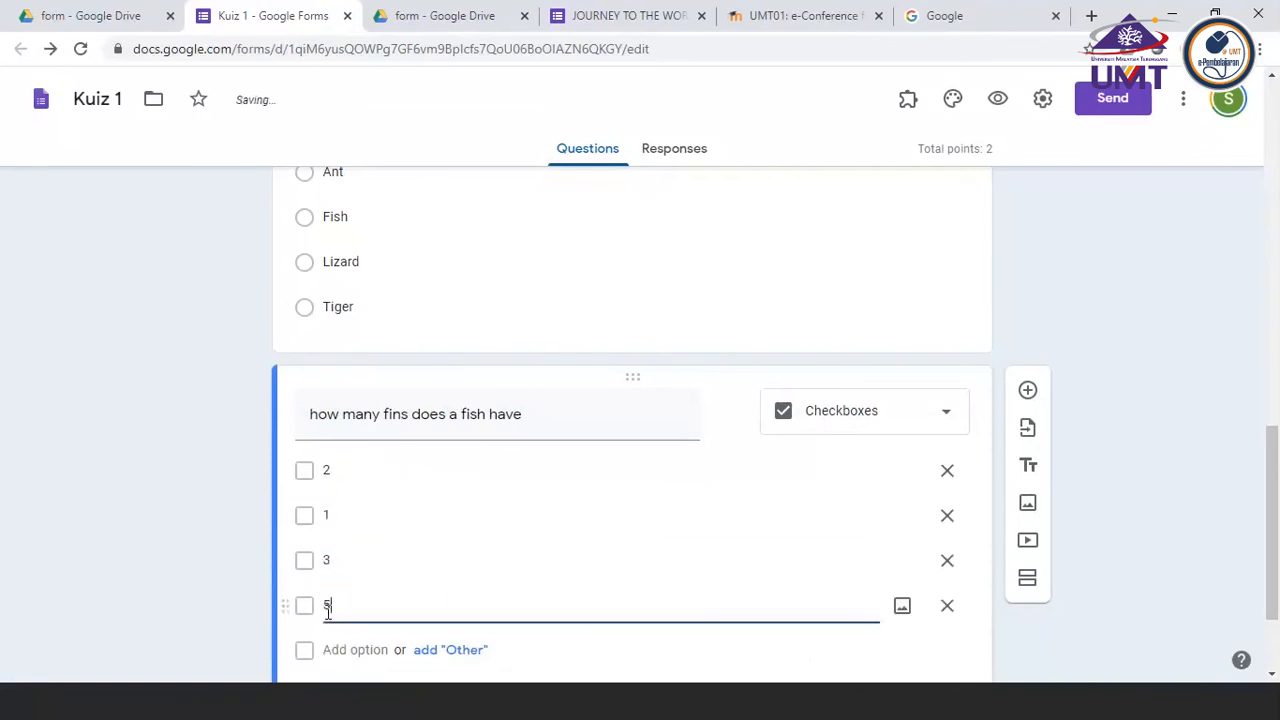
Mark 5 as the correct answer to the fish fins question, worth 2 points, and make the question required
scroll(588, 609, "down", 1)
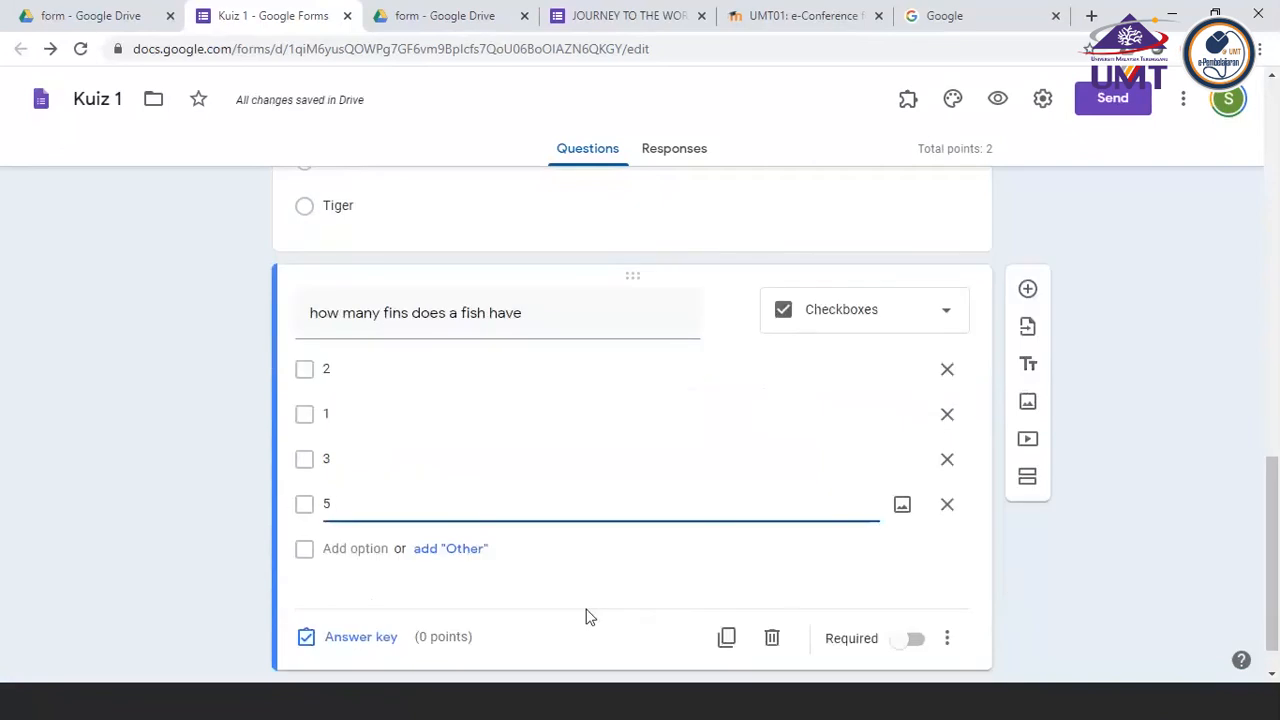
left_click(355, 637)
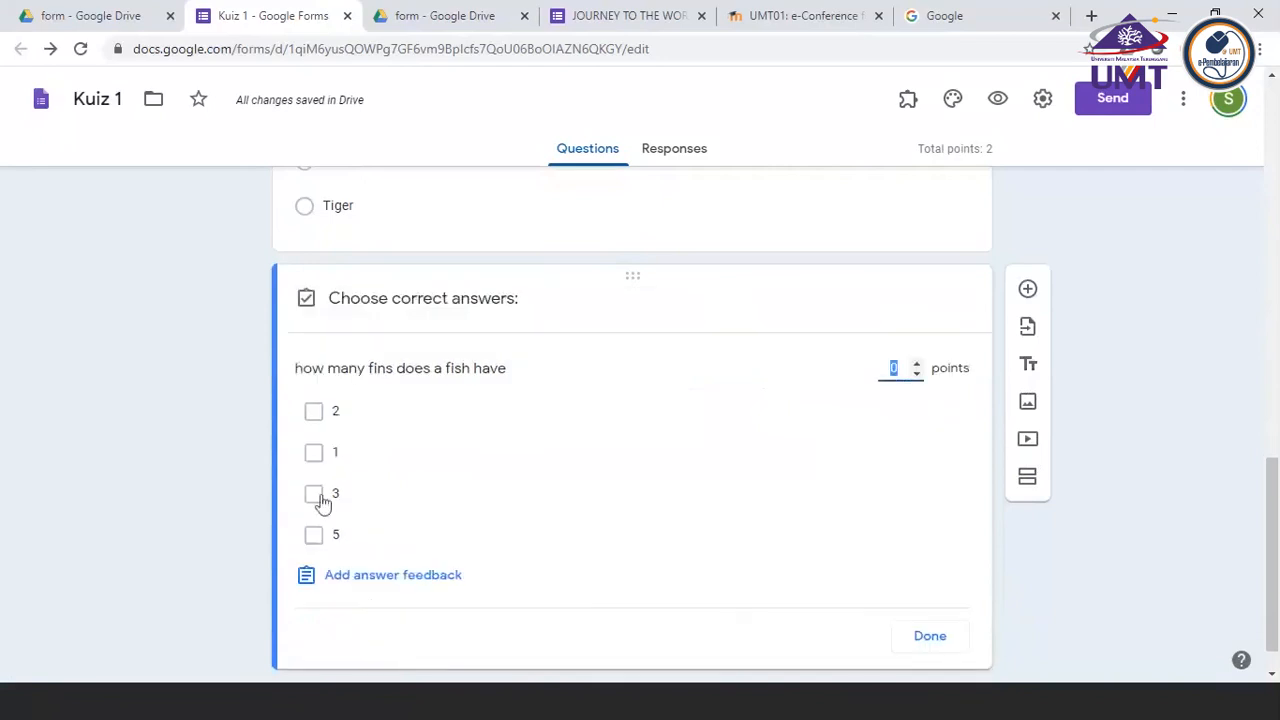
left_click(314, 538)
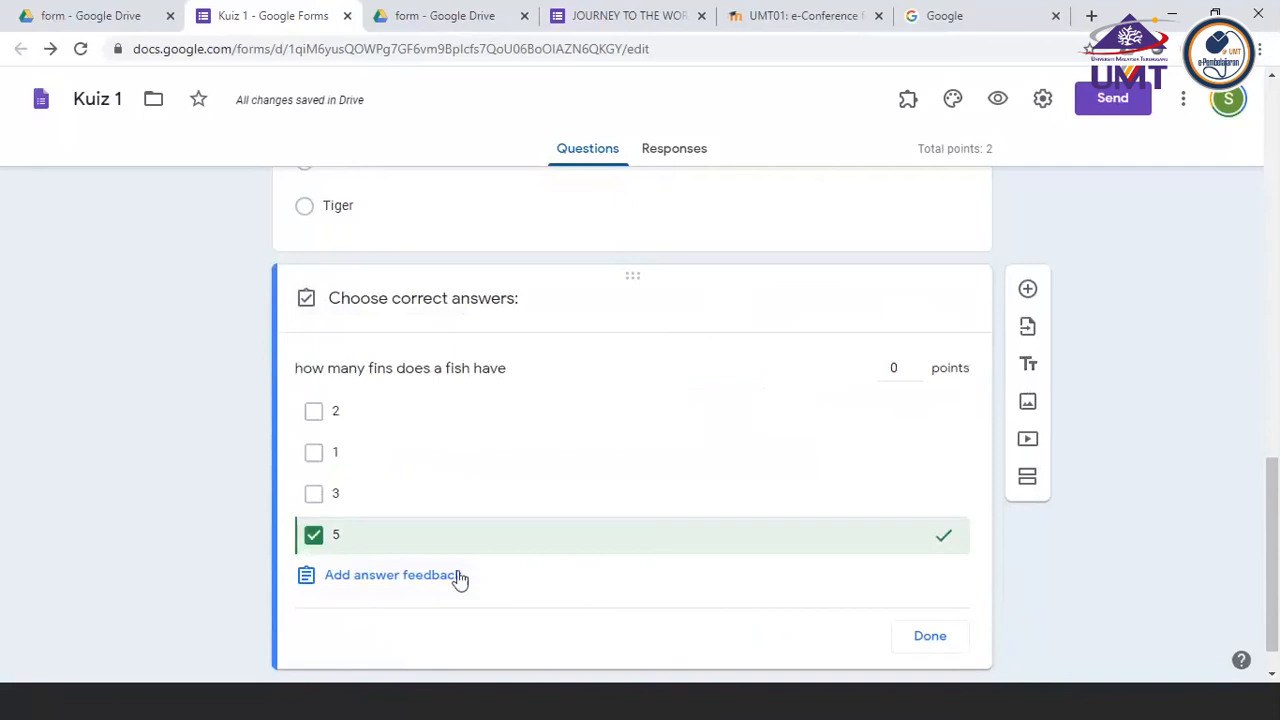
left_click(917, 365)
left_click(917, 365)
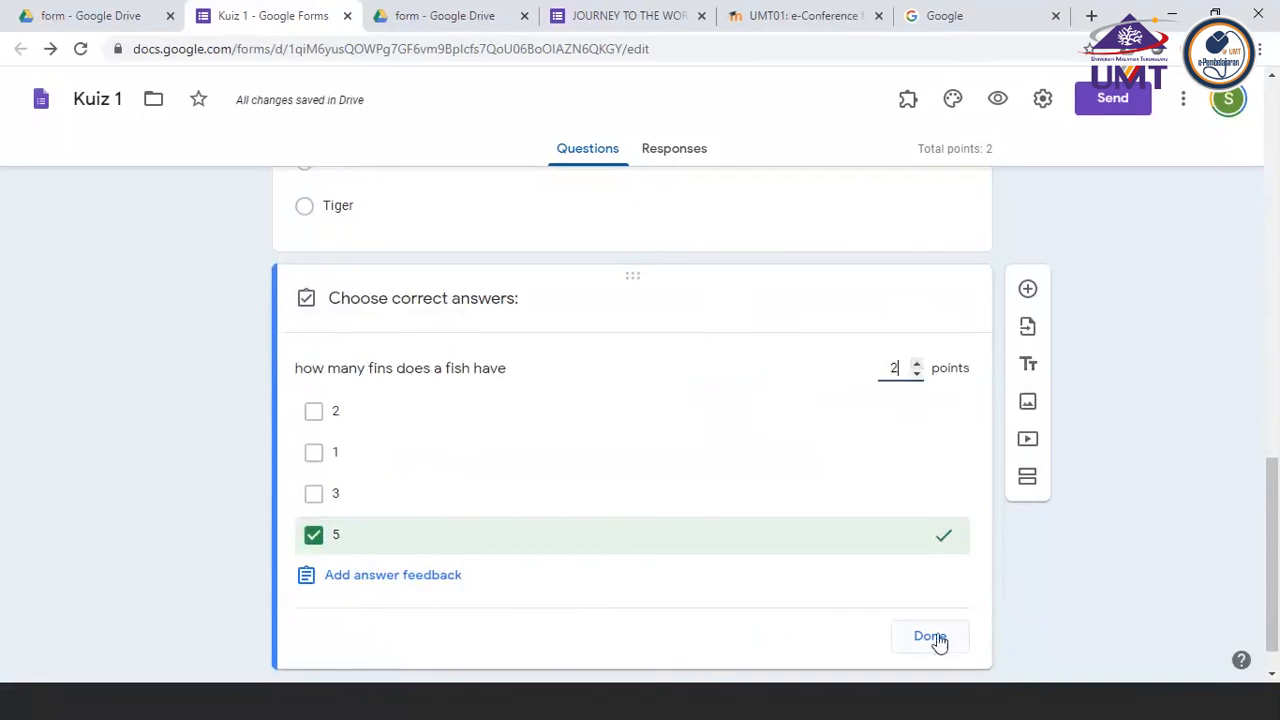
left_click(938, 640)
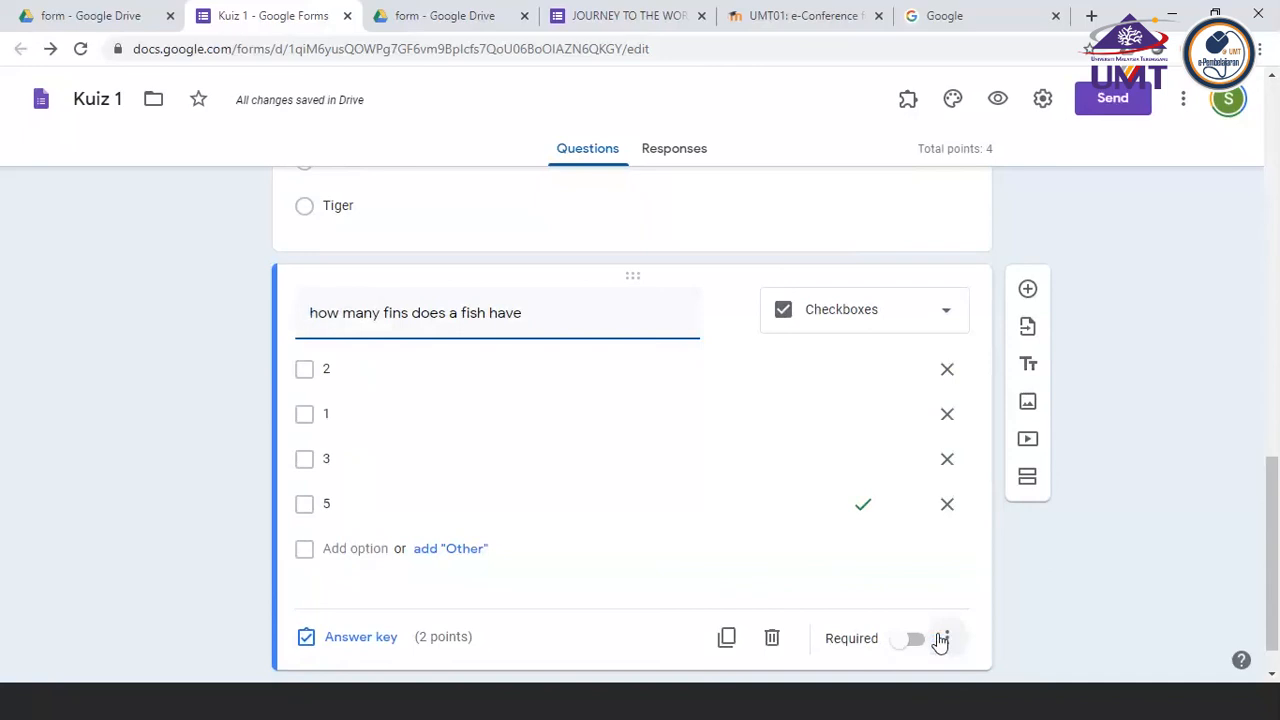
left_click(918, 642)
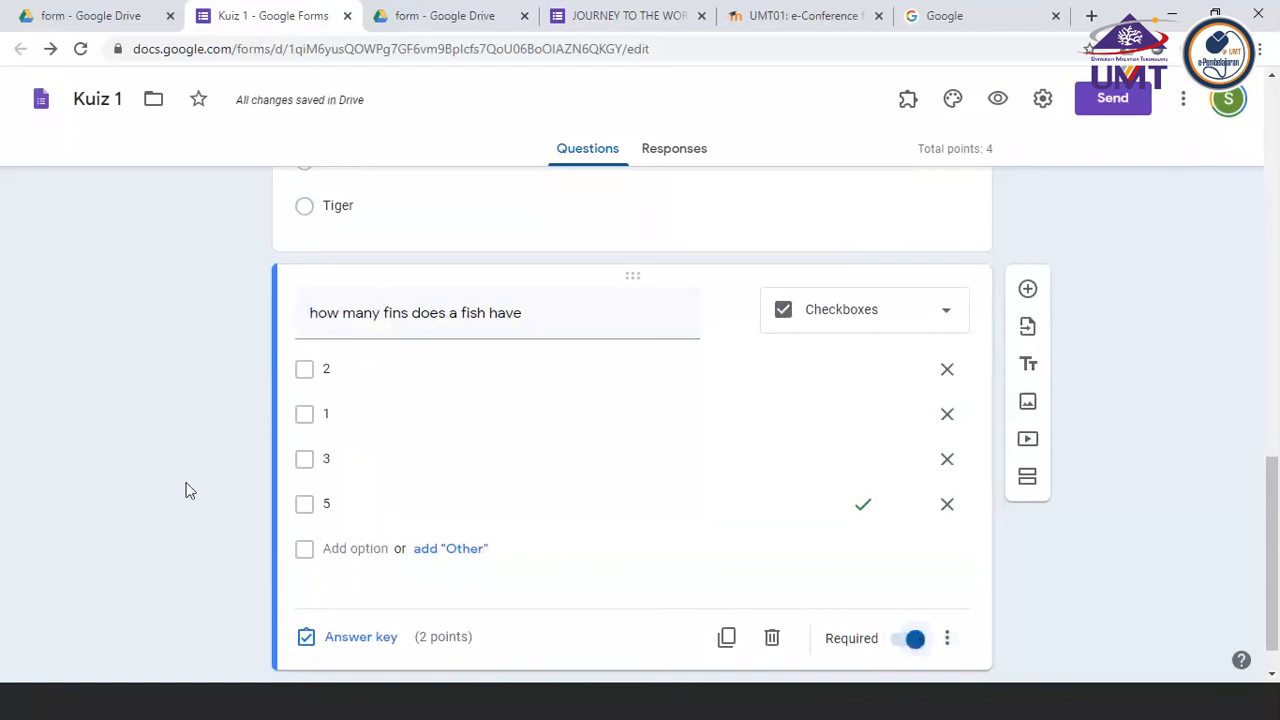
scroll(188, 490, "up", 1)
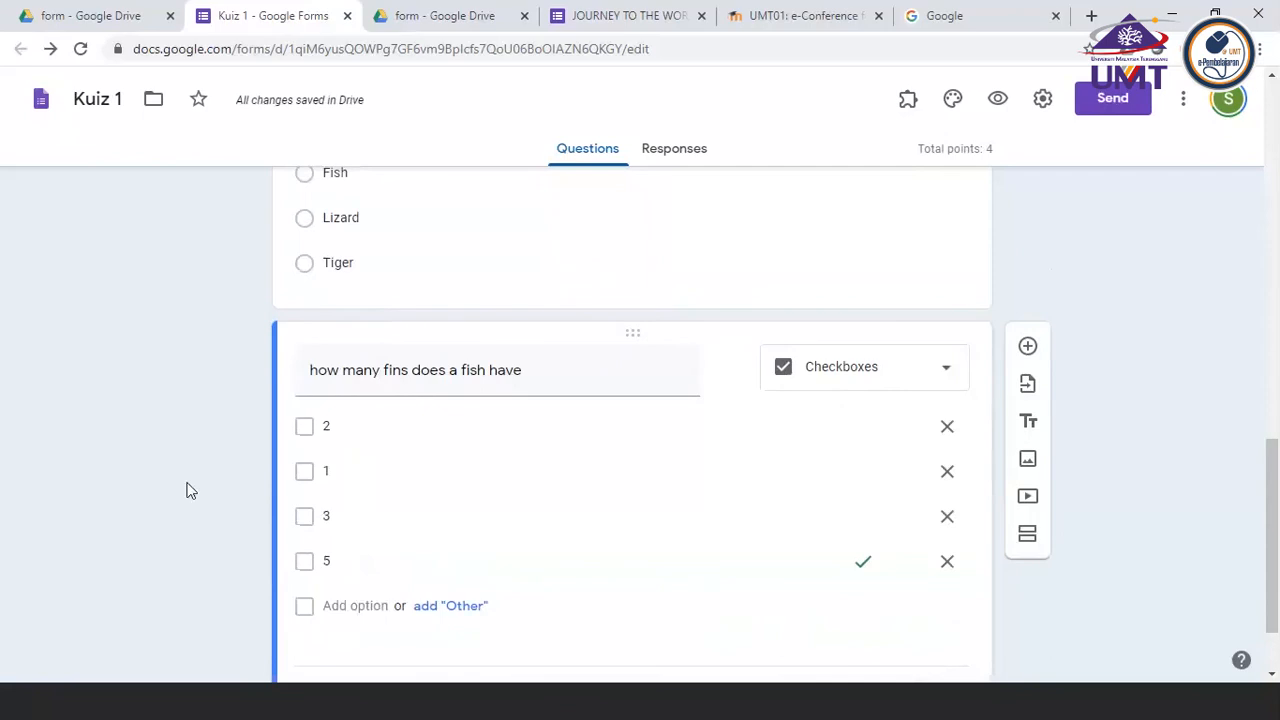
left_click(893, 378)
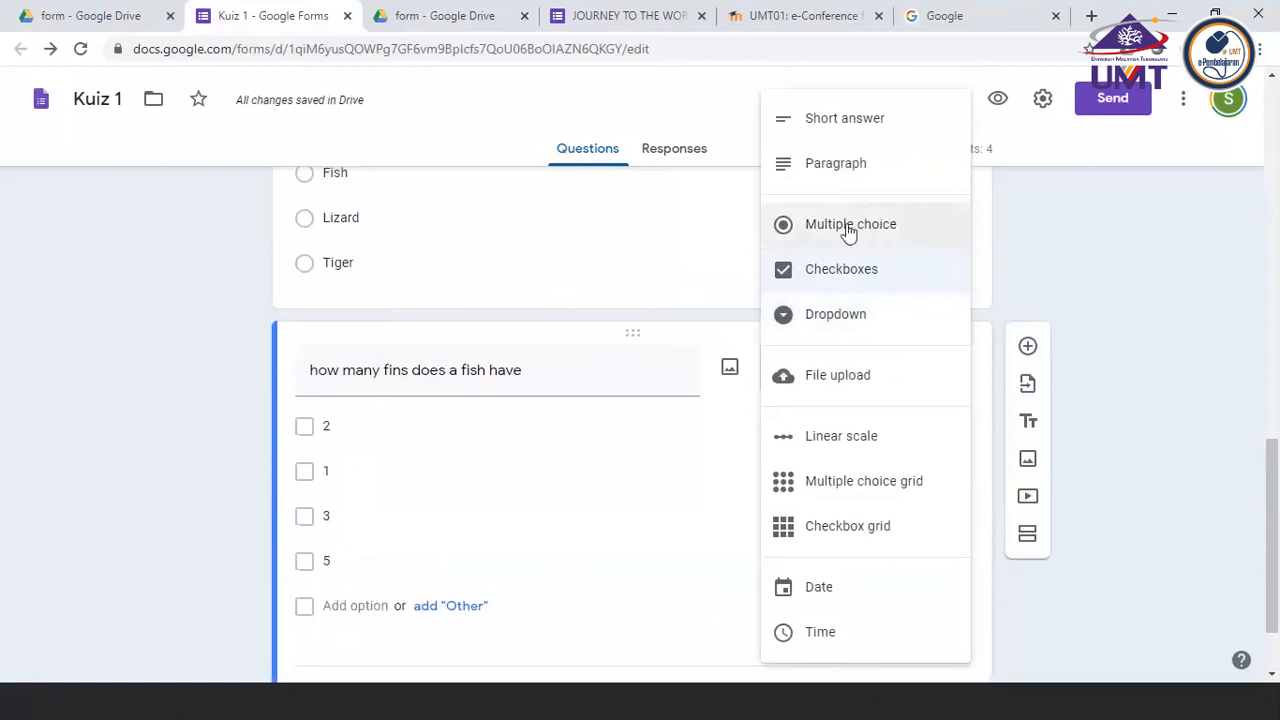
left_click(835, 276)
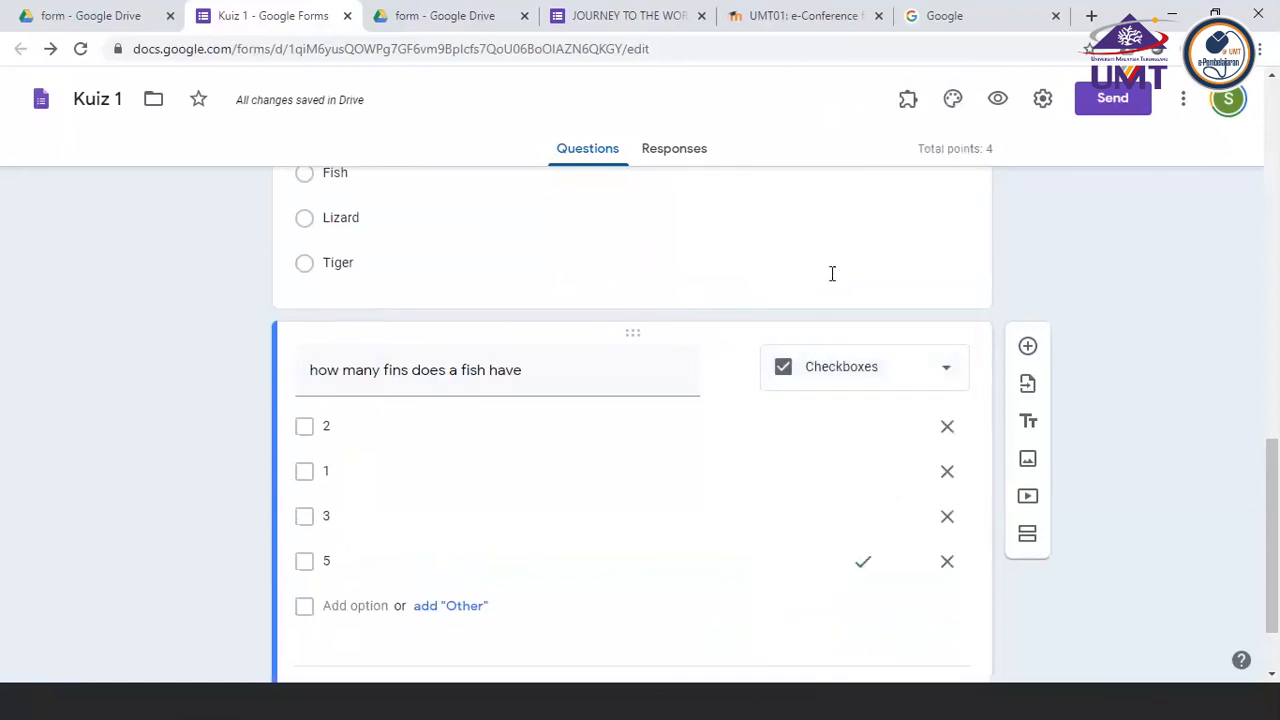
Open the answer key of the fish fins question
scroll(251, 433, "down", 1)
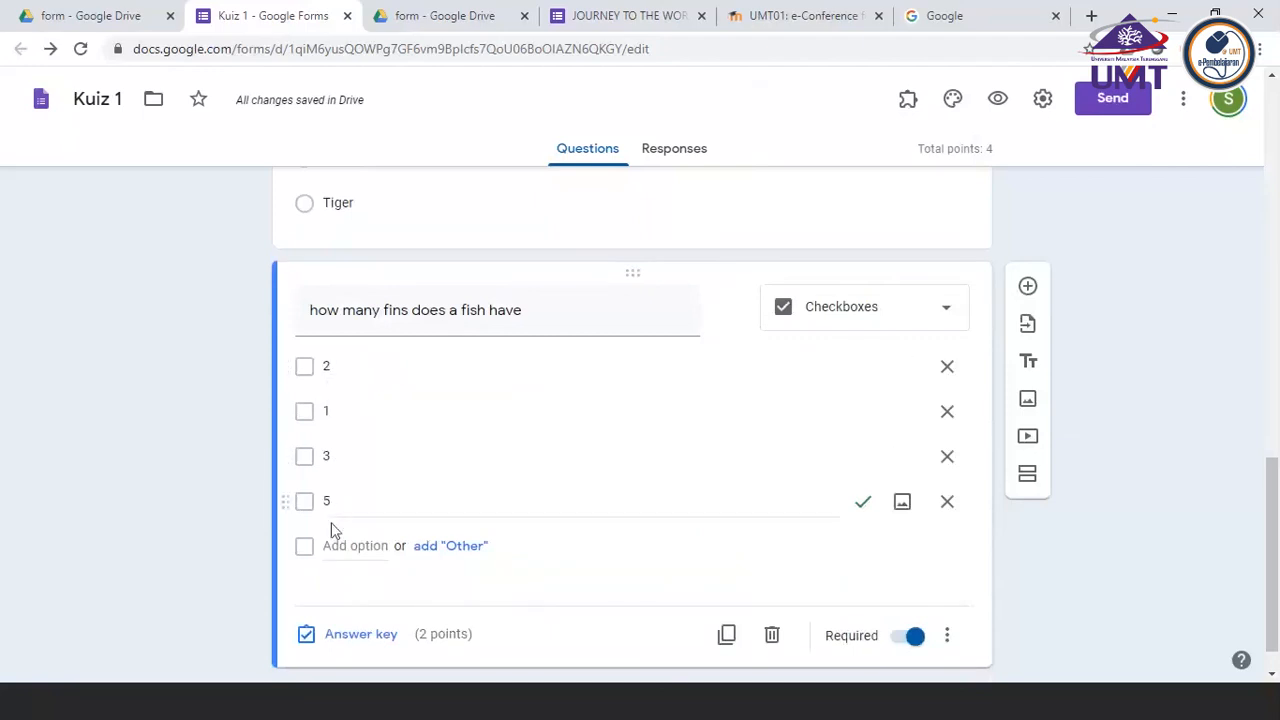
left_click(350, 640)
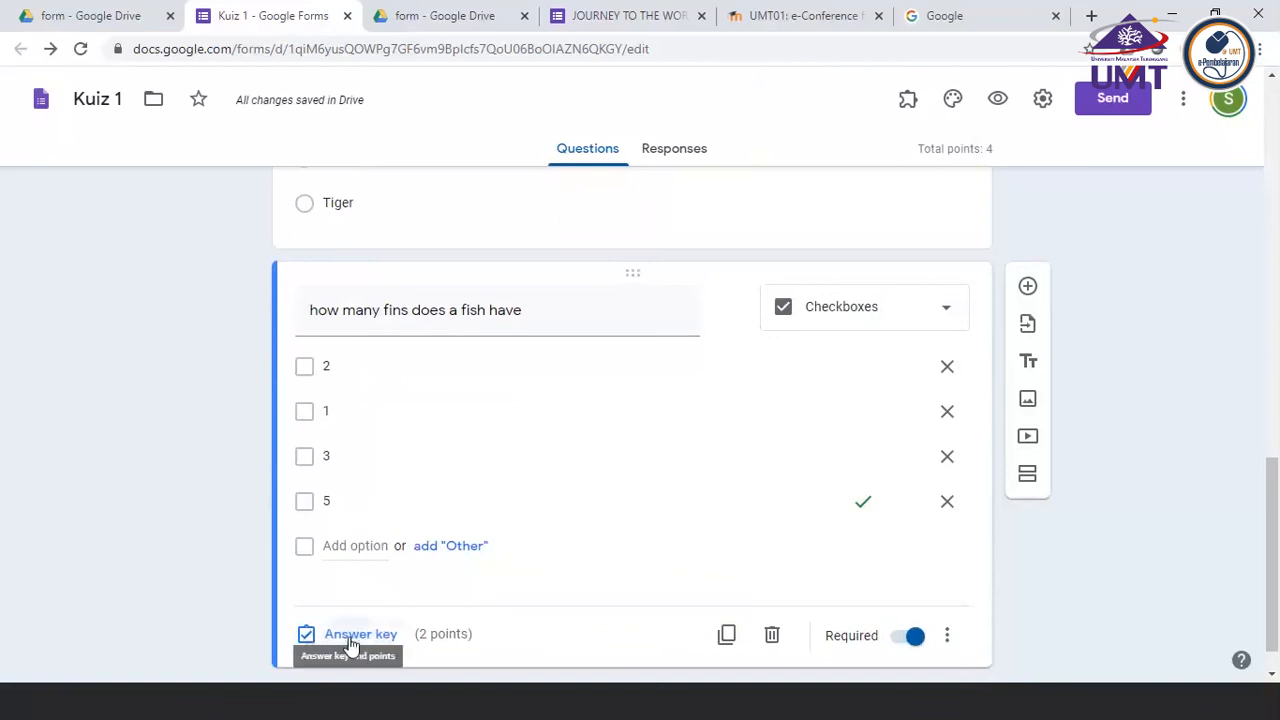
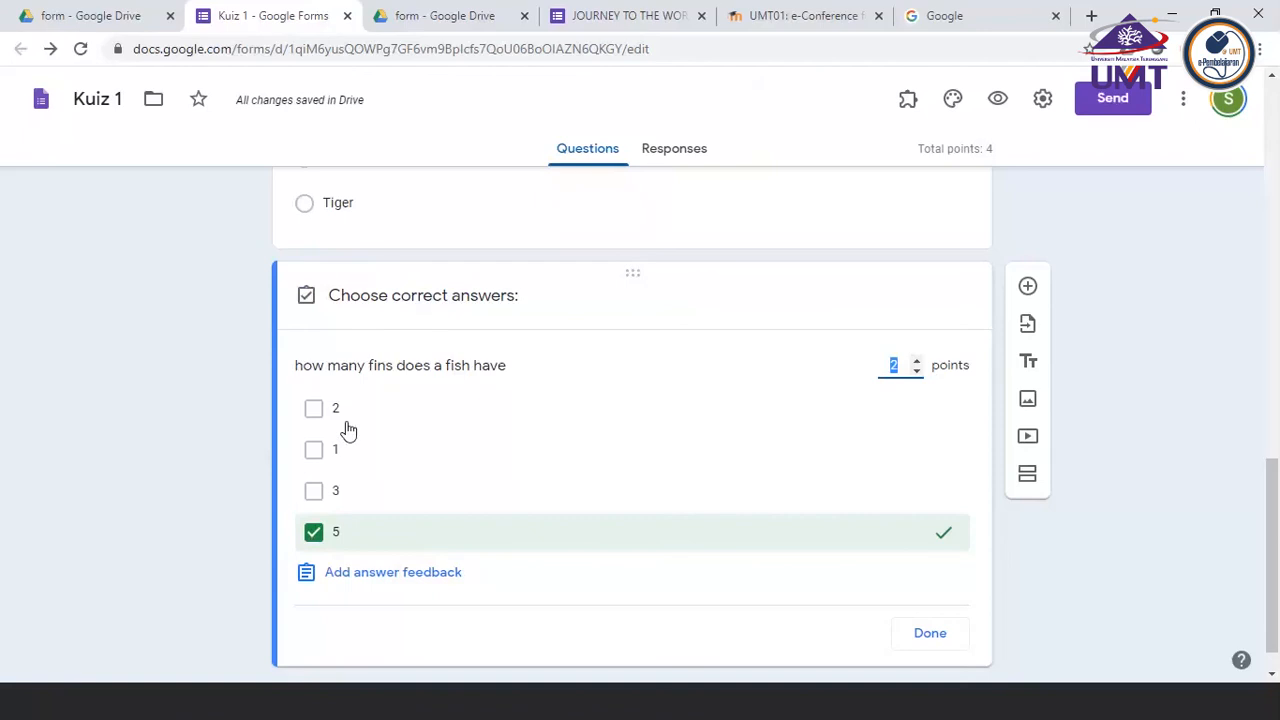
Add a new multiple choice question below the fish fins question with the text "Ikan boleh hidup atas pokok"
scroll(348, 430, "down", 1)
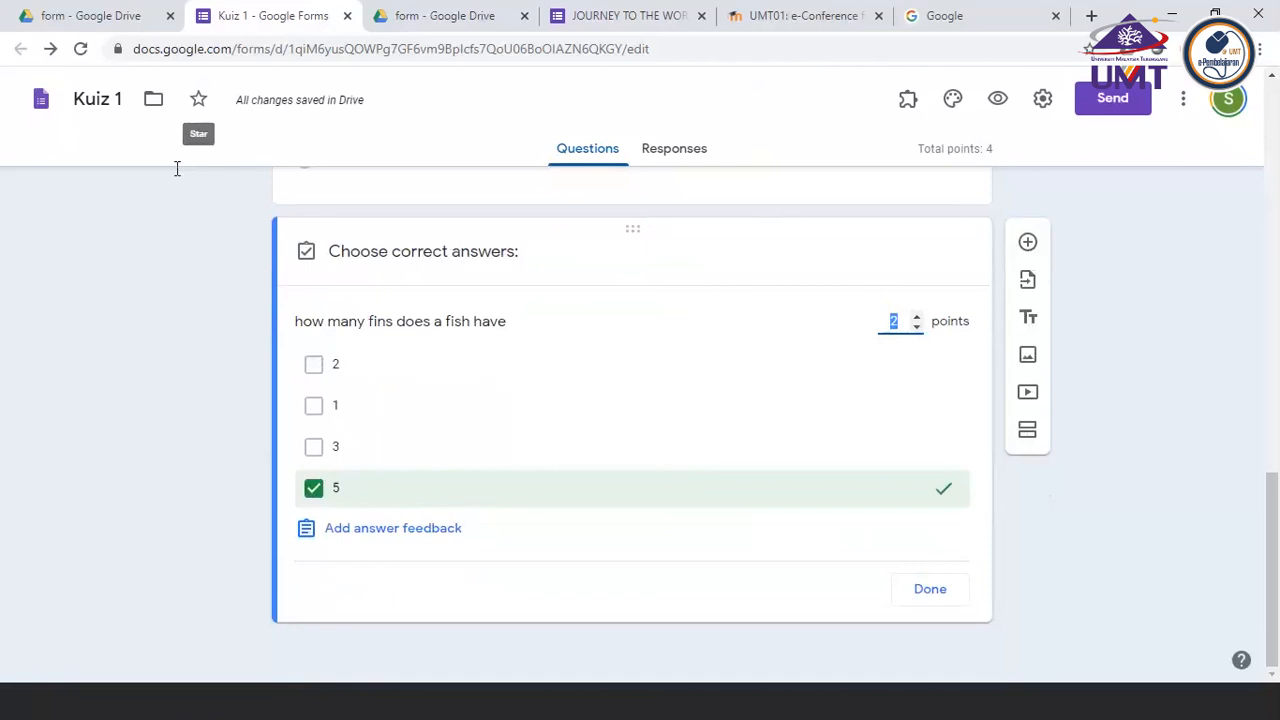
left_click(1028, 242)
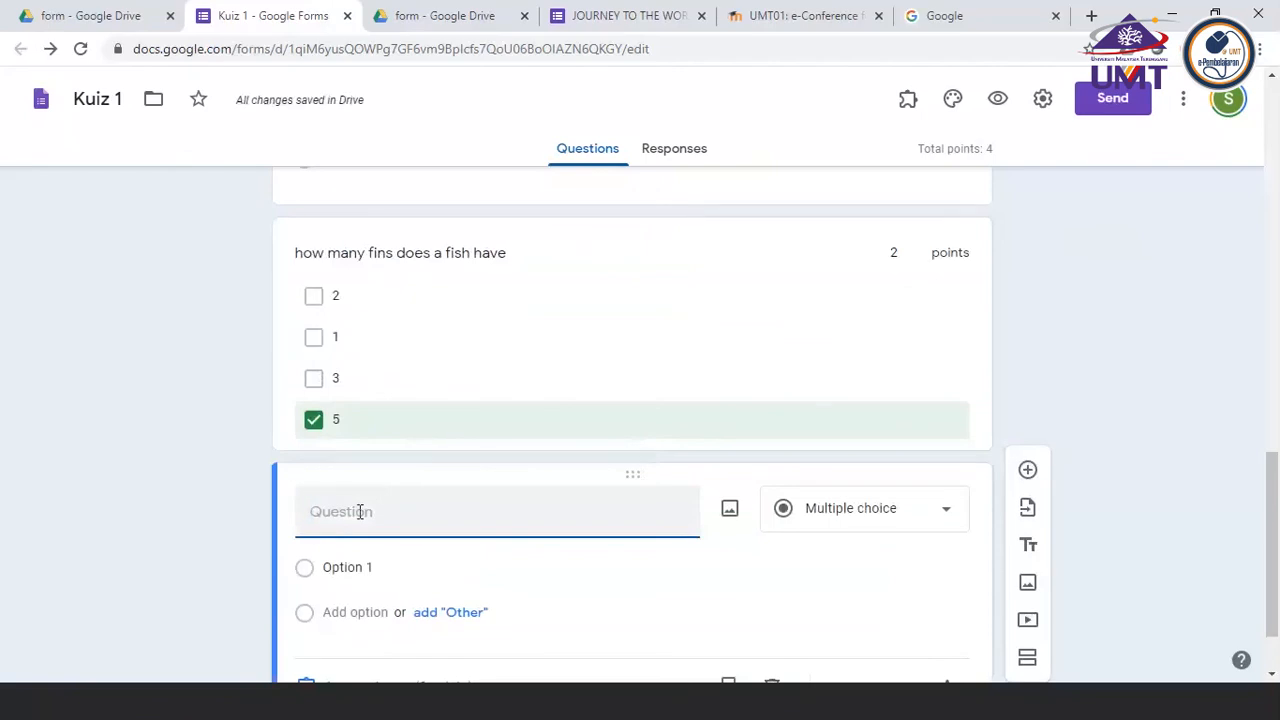
type("Ikan b")
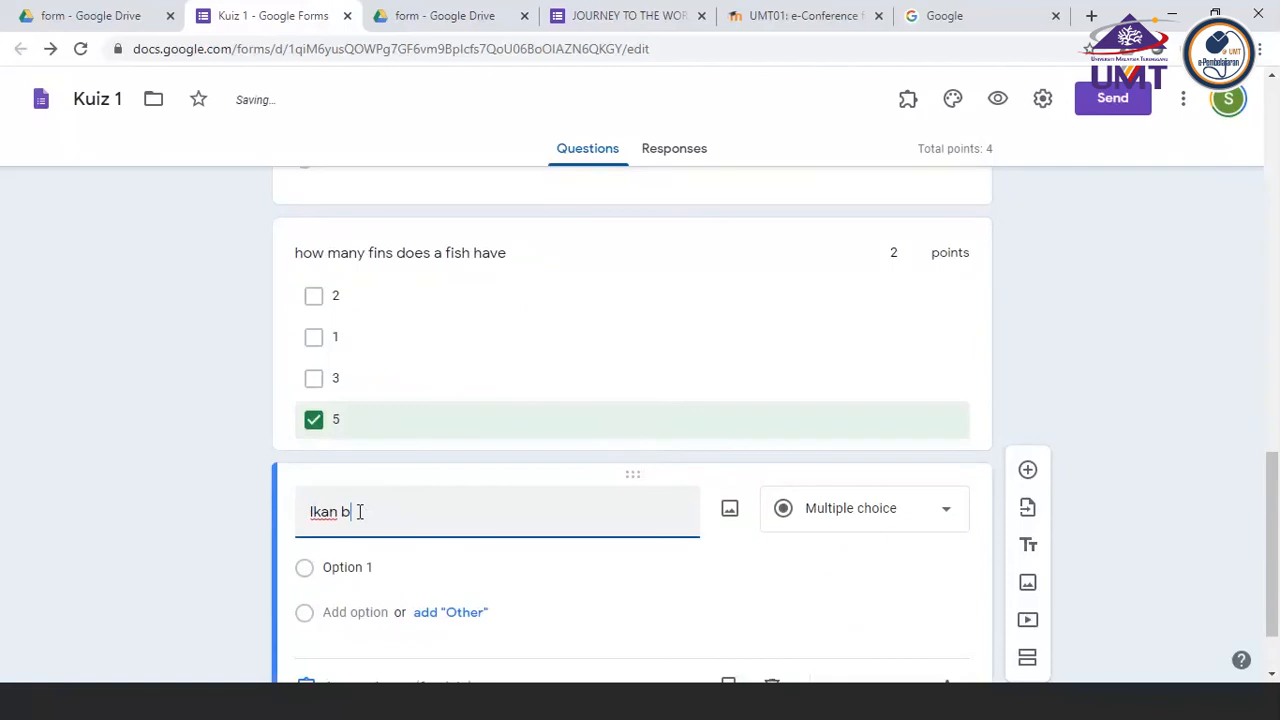
type("oleh hidup ")
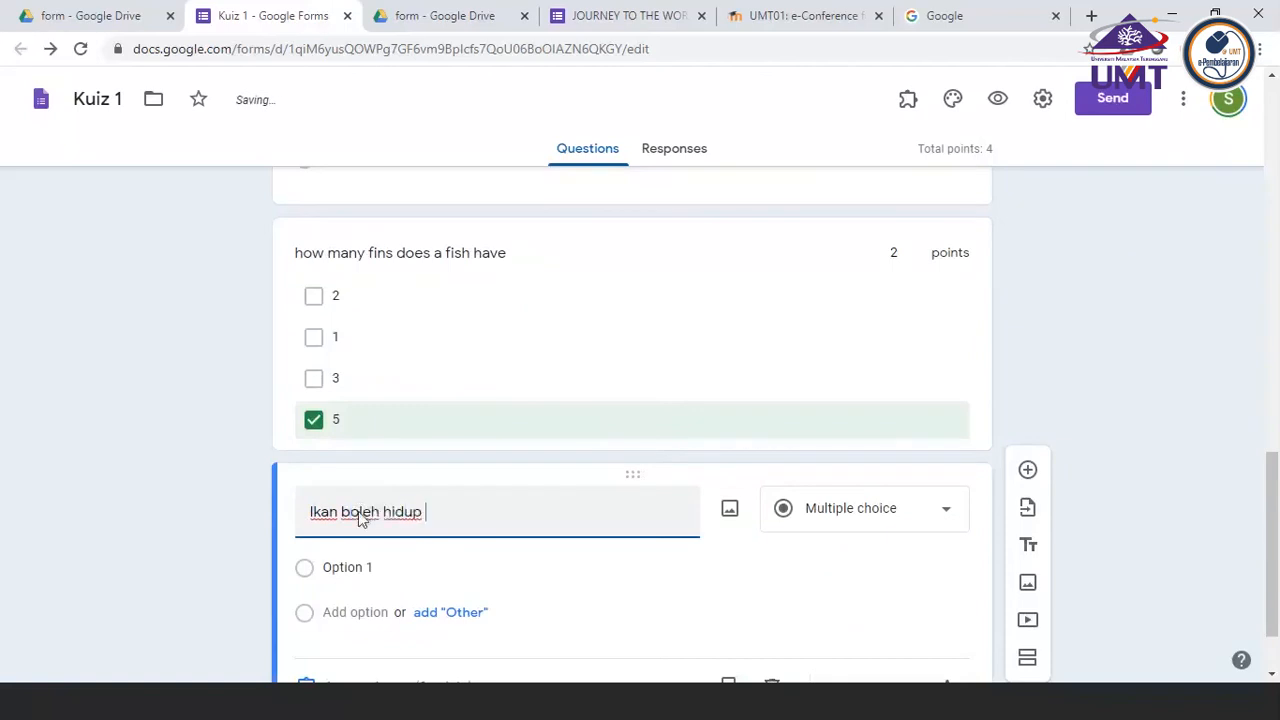
type("dal")
key("BackSpace")
key("BackSpace")
key("BackSpace")
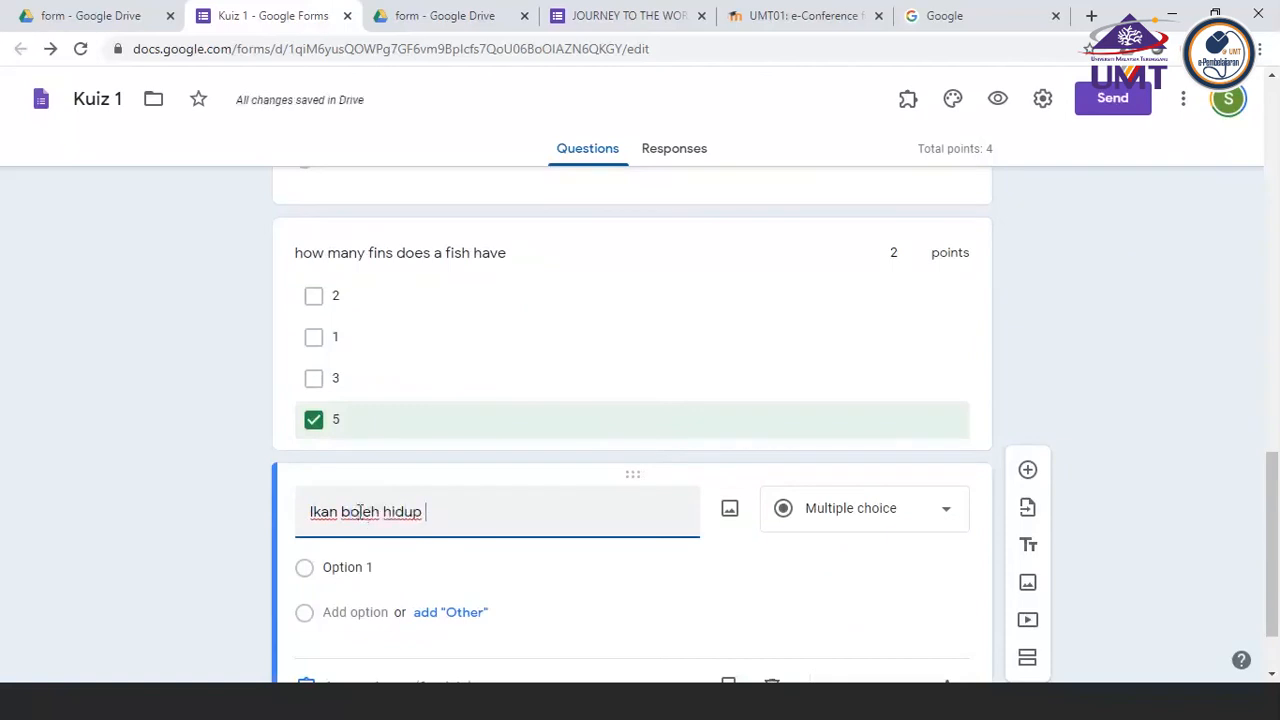
type("atas pokok")
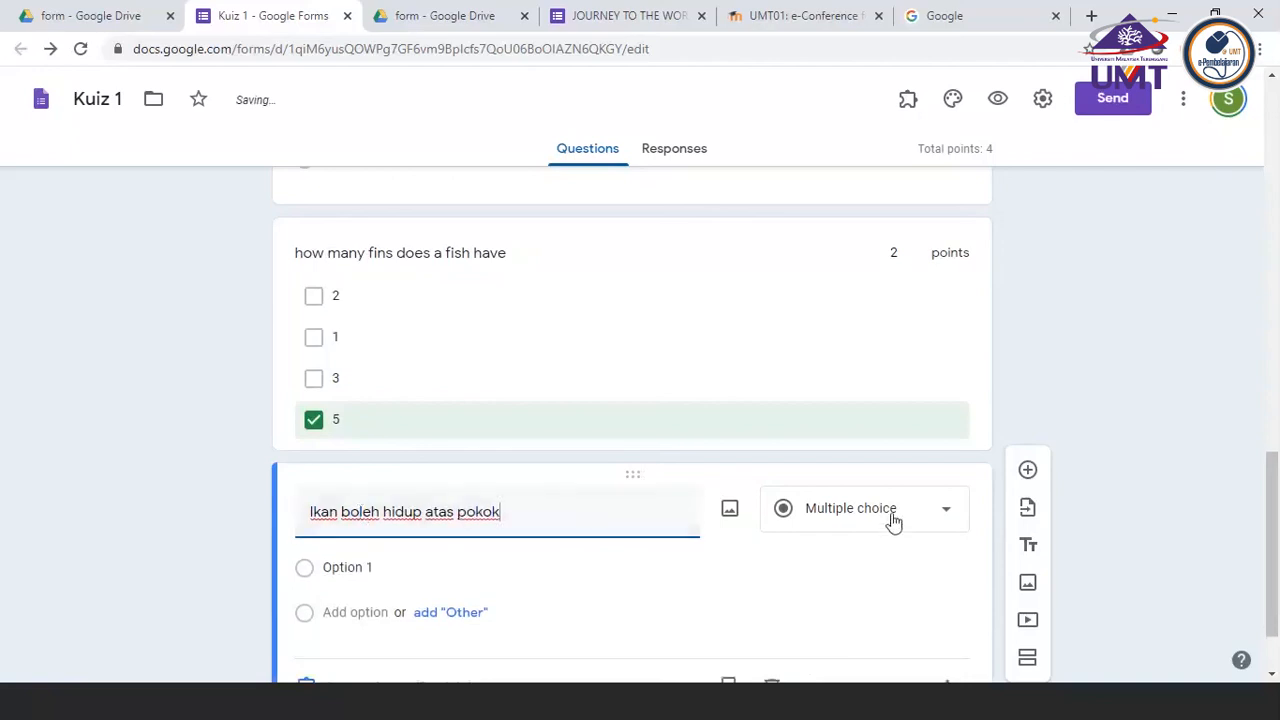
Fill in the answer options Betul and Salah for the "Ikan boleh hidup atas pokok" question
left_click(328, 567)
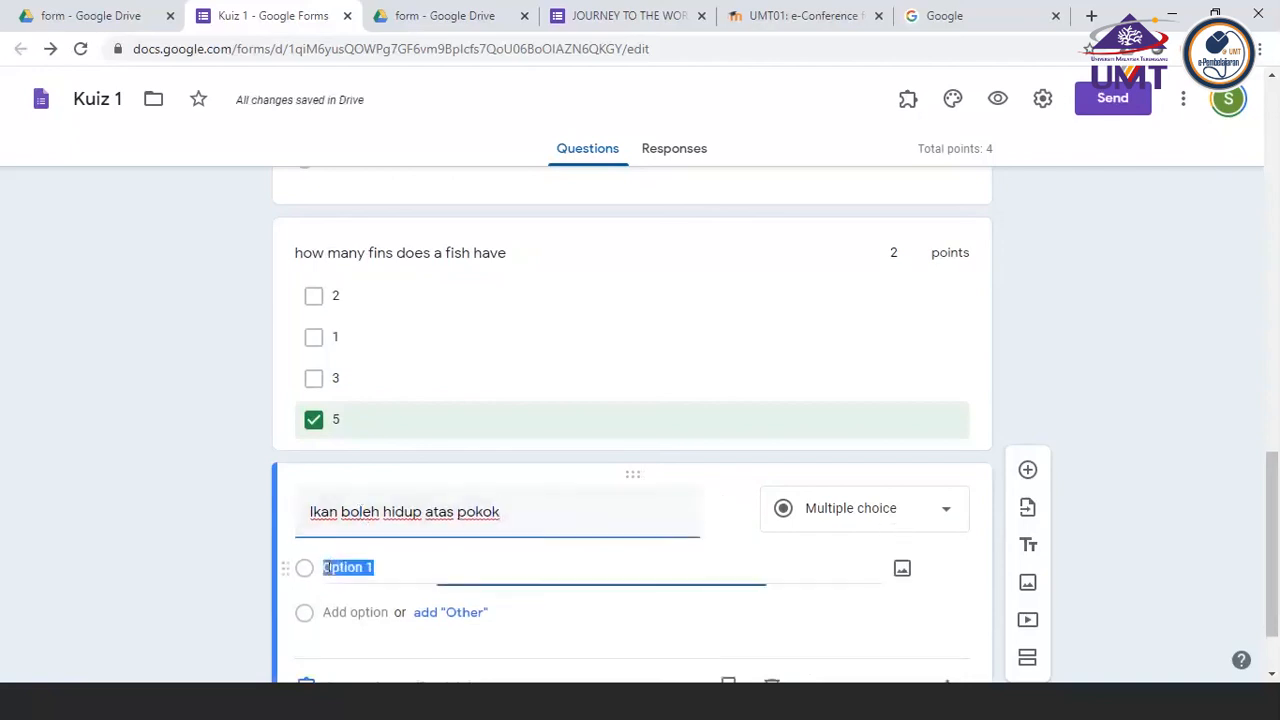
type("Betul")
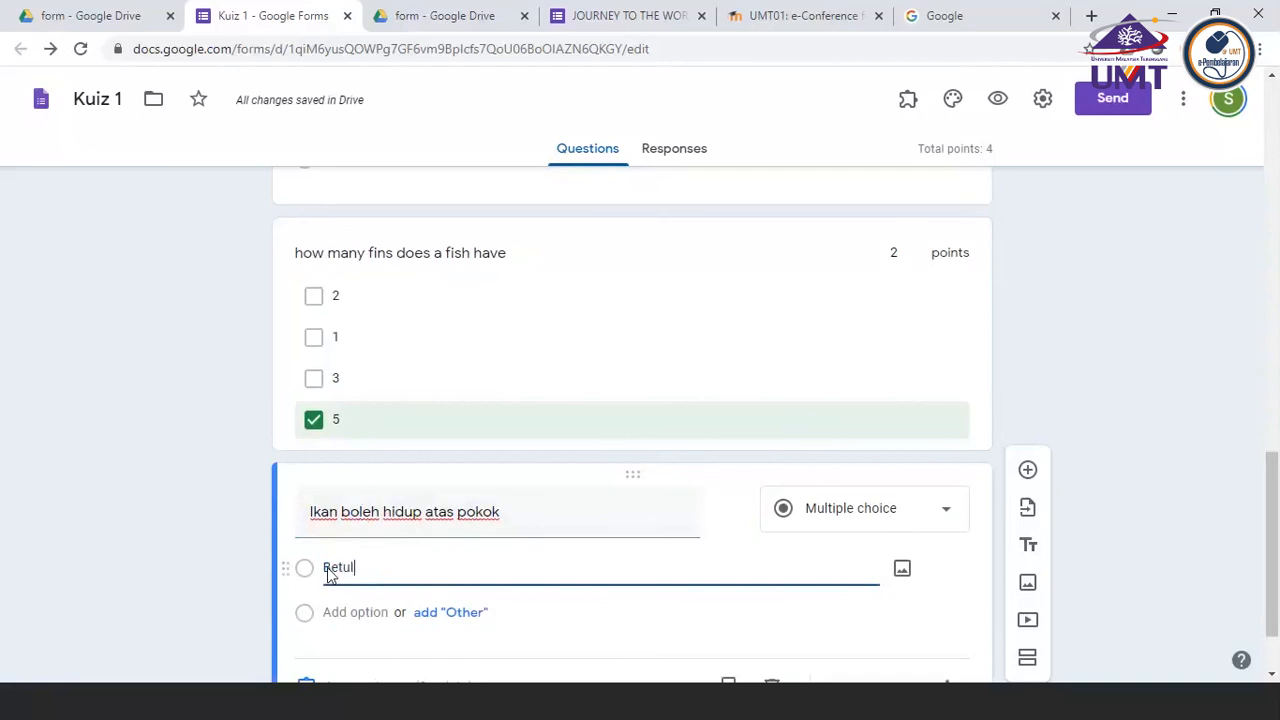
left_click(338, 612)
type("Sal")
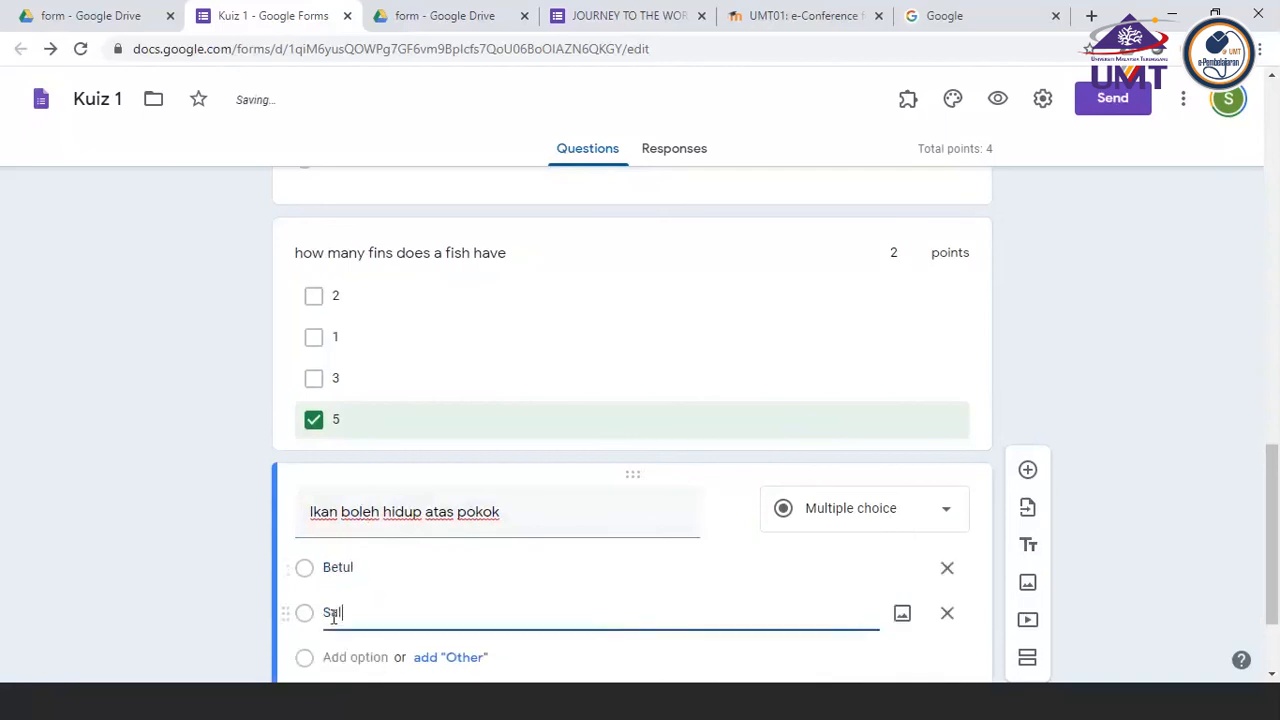
type("ah")
Mark Salah as the correct answer to the "Ikan boleh hidup atas pokok" question, worth 2 points
scroll(332, 620, "down", 1)
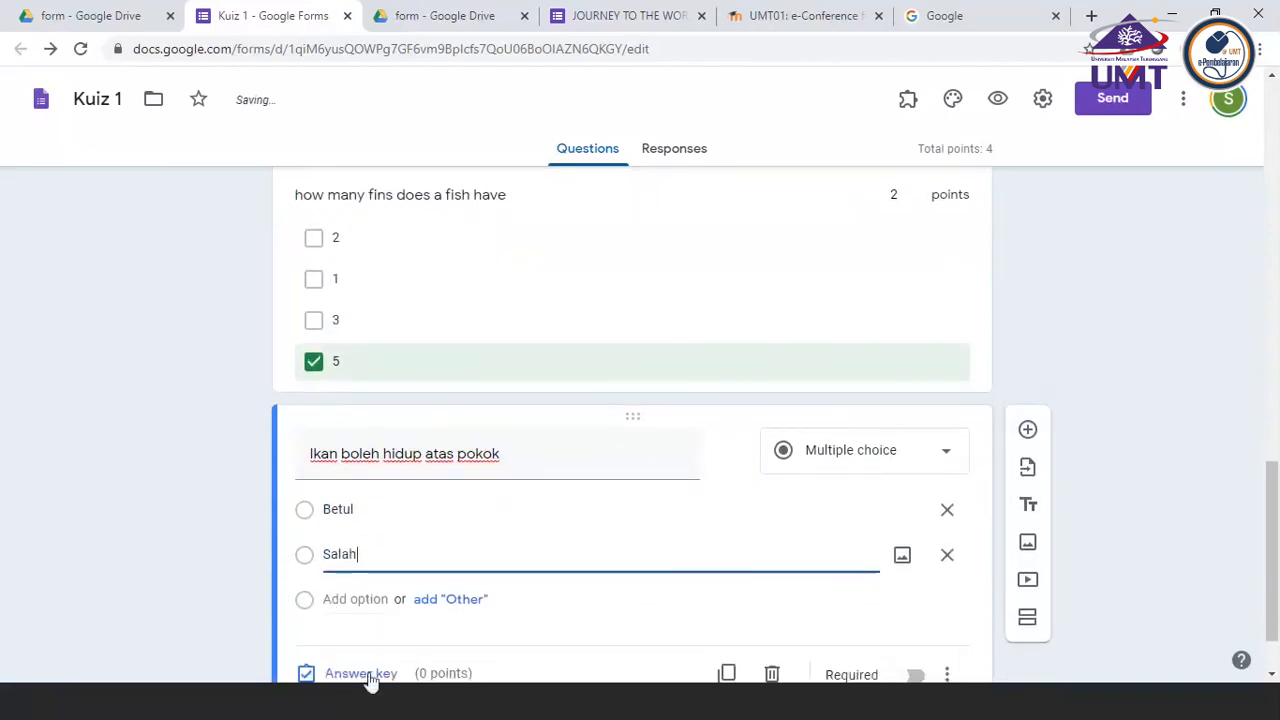
left_click(362, 675)
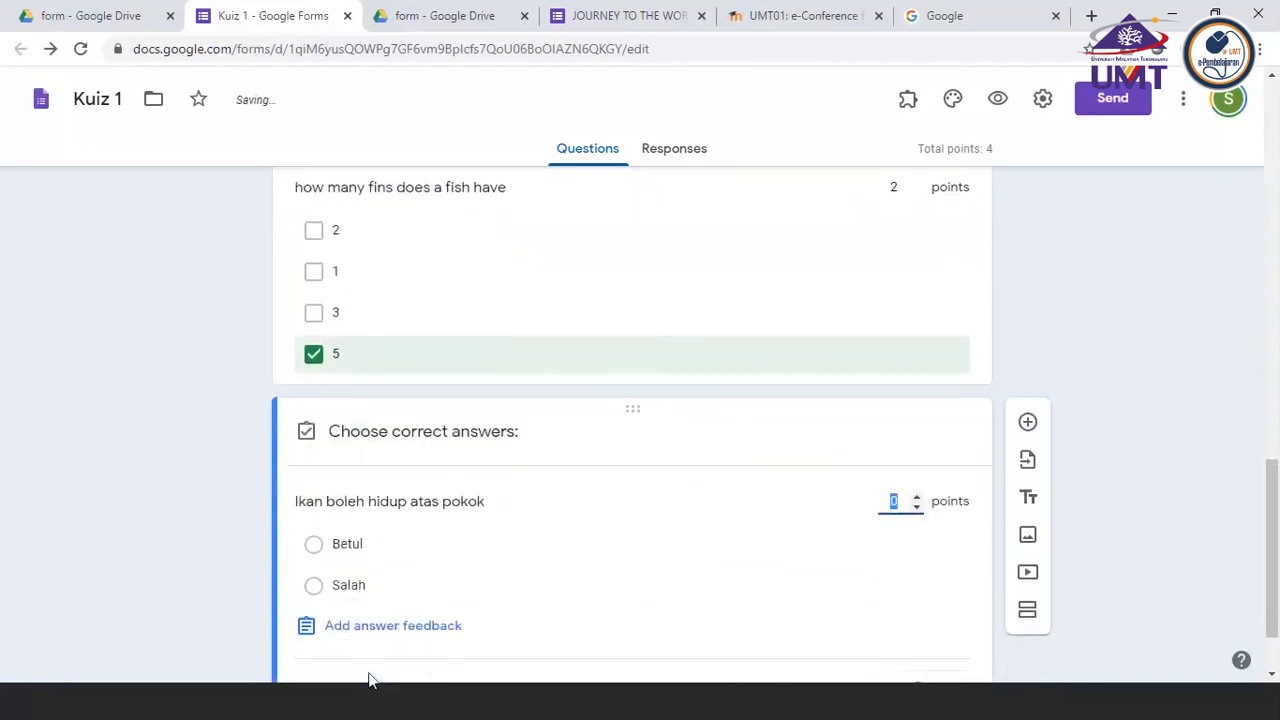
left_click(313, 586)
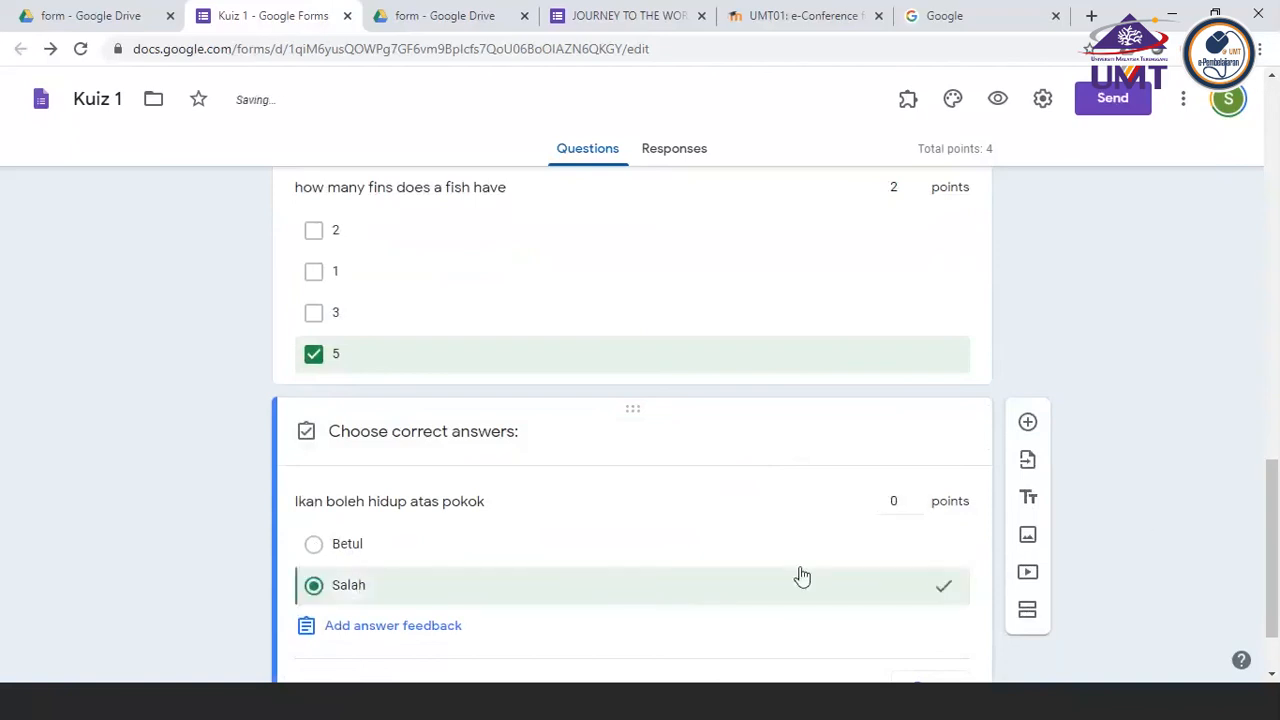
scroll(1147, 517, "down", 1)
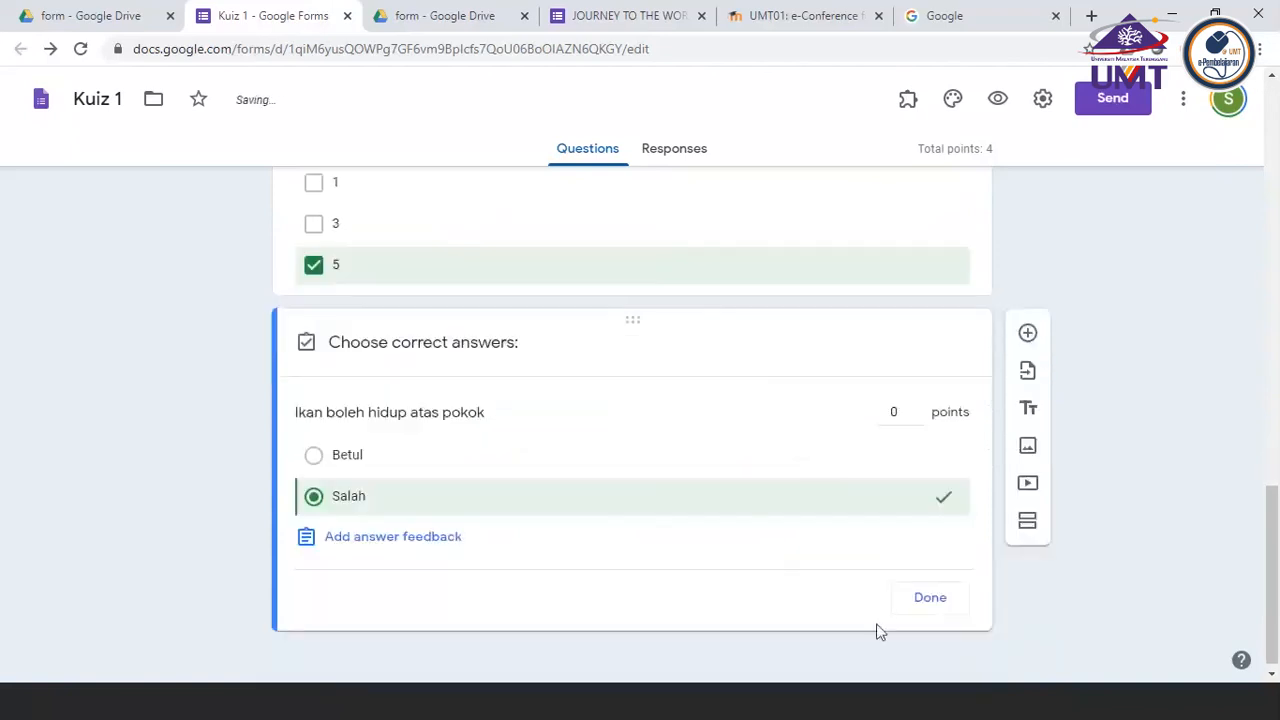
left_click(916, 408)
left_click(916, 408)
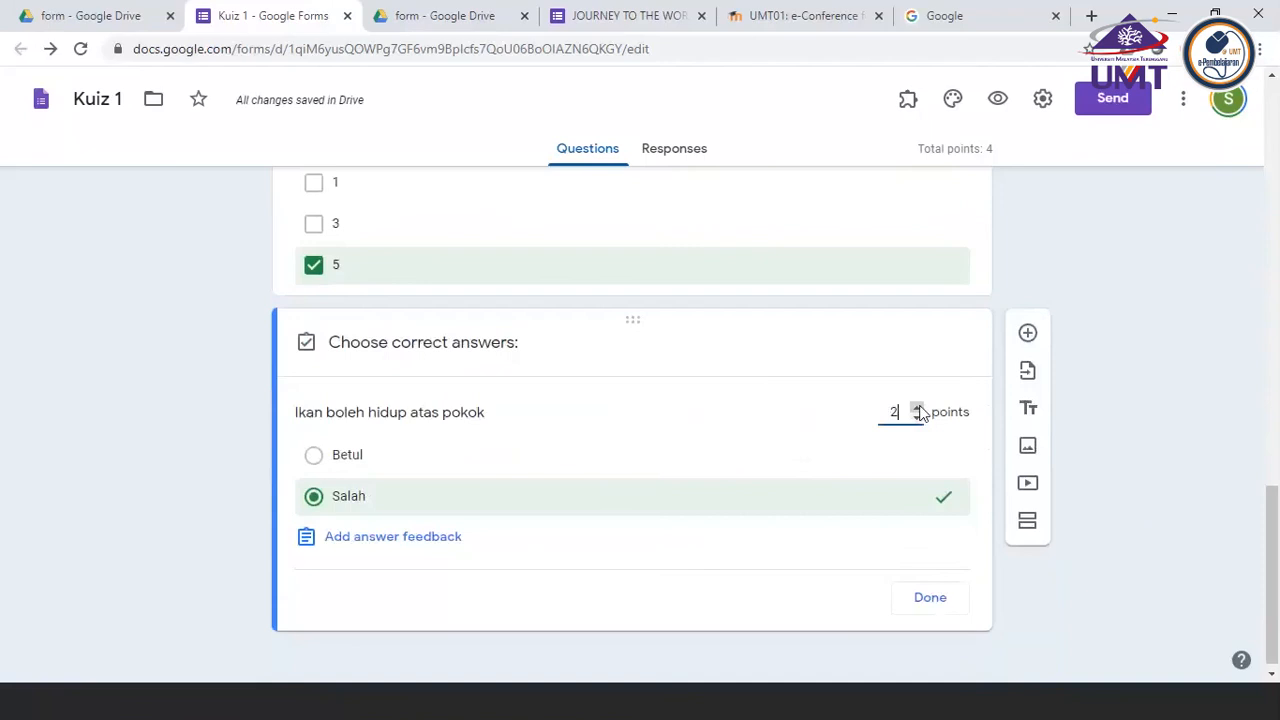
left_click(929, 598)
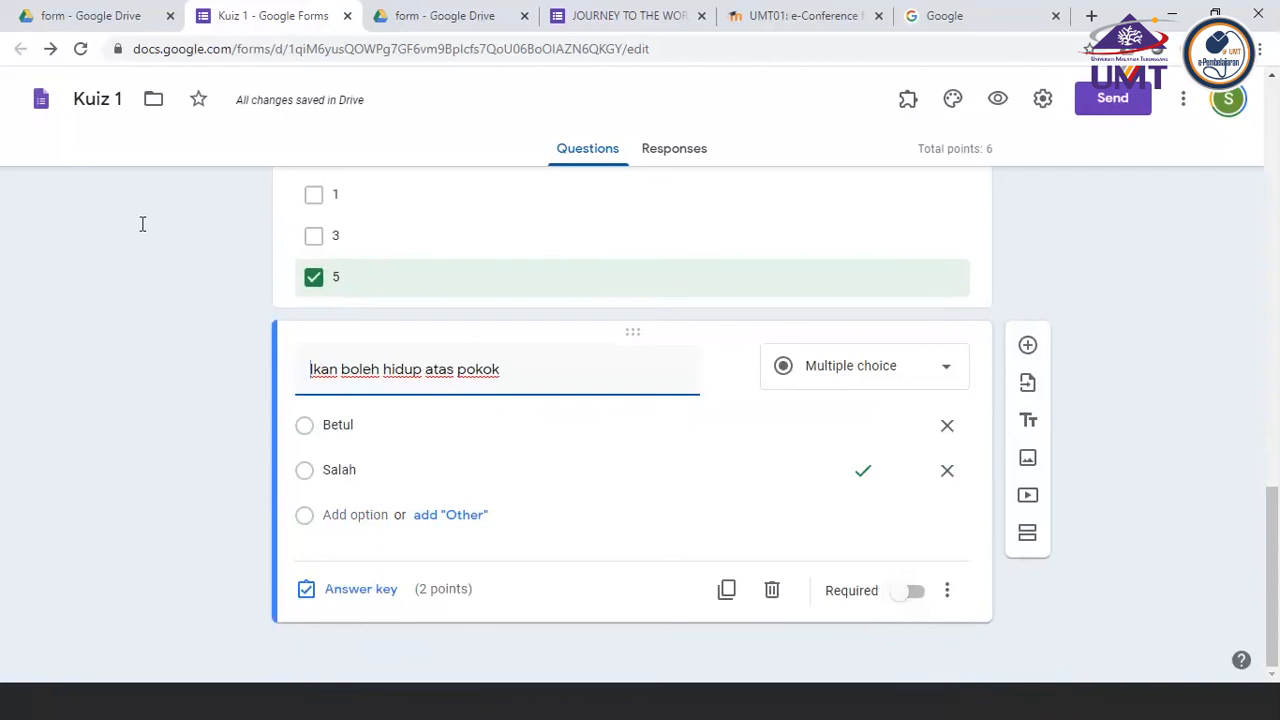
left_click(194, 430)
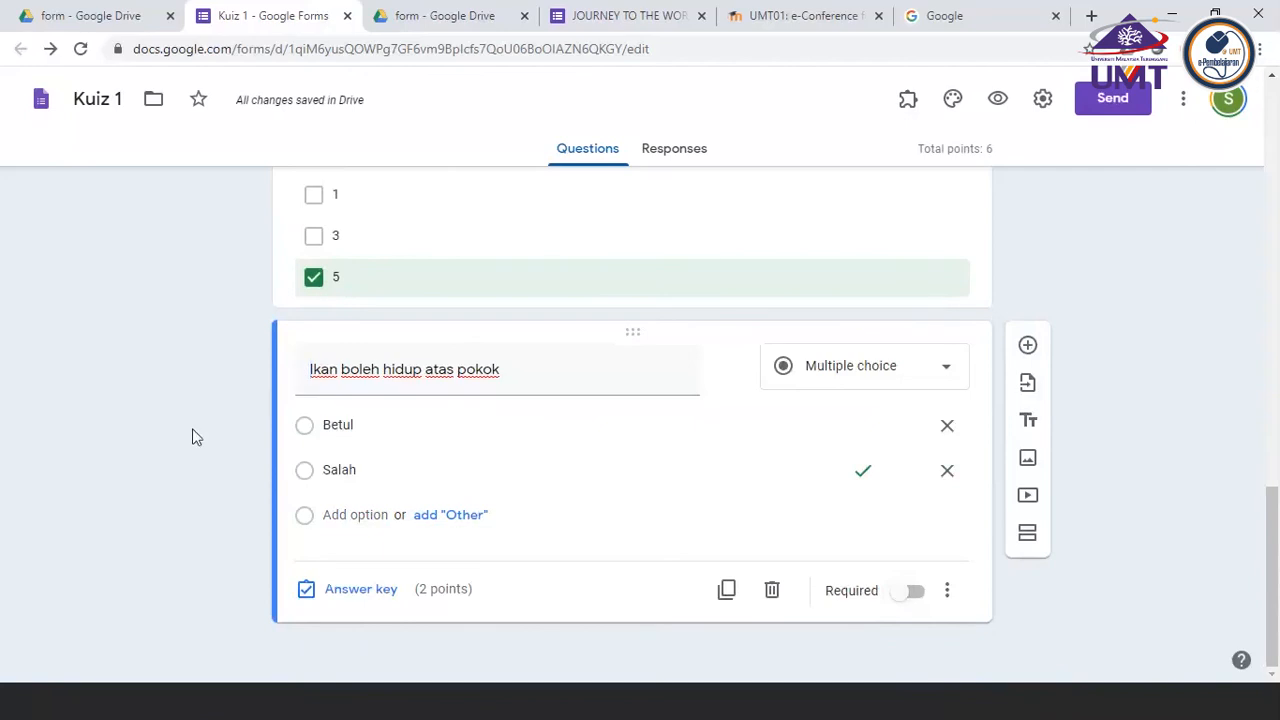
Mark option 1 as an additional correct answer in the answer key of the fish fins question
scroll(1170, 292, "up", 3)
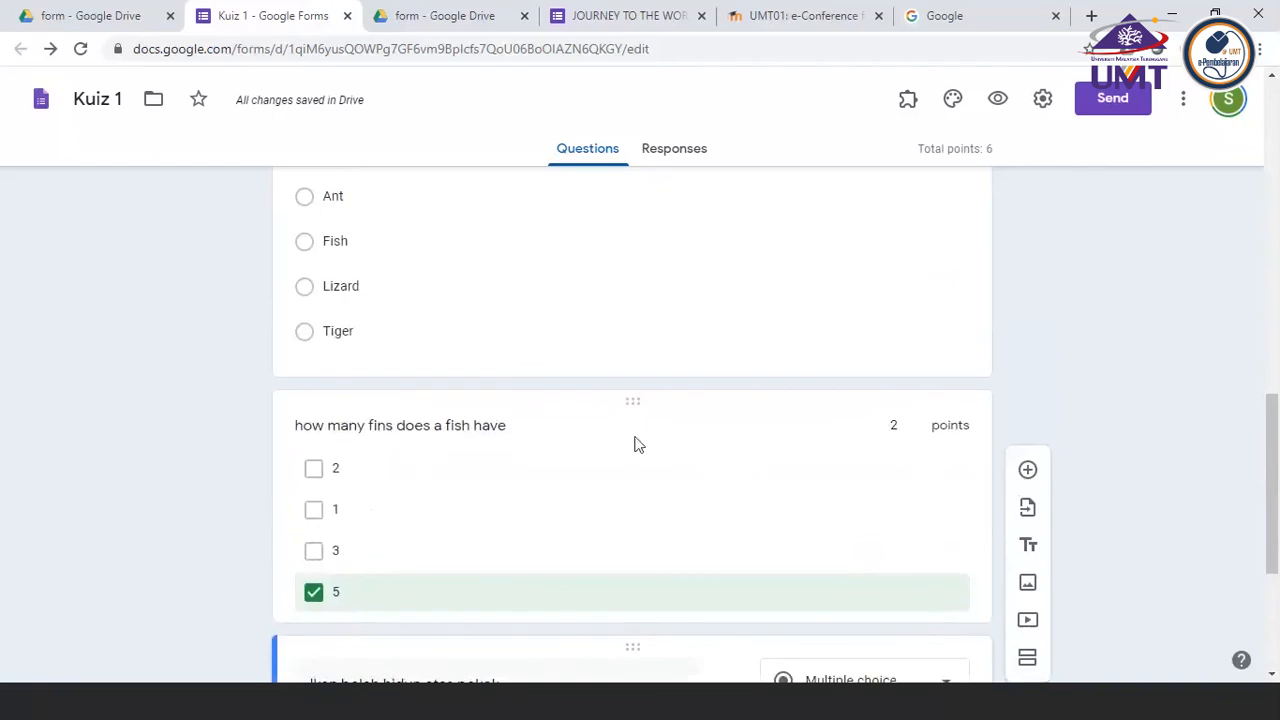
scroll(693, 469, "down", 1)
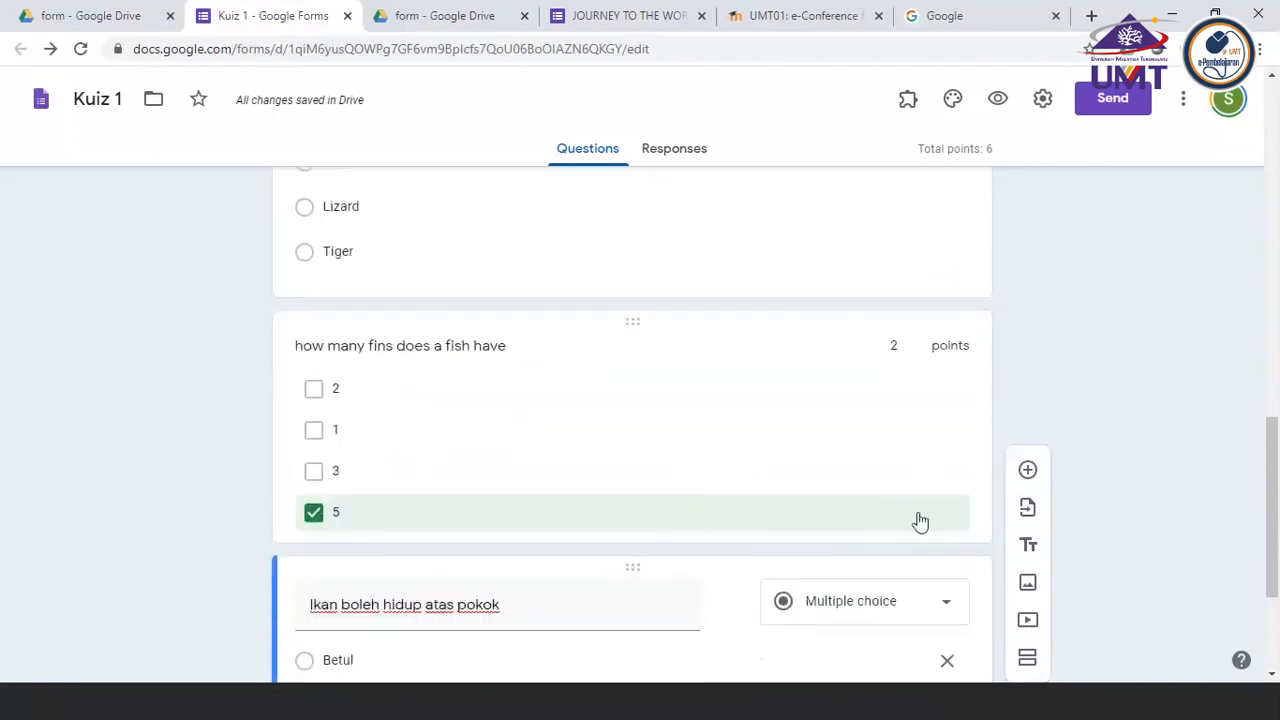
left_click(700, 377)
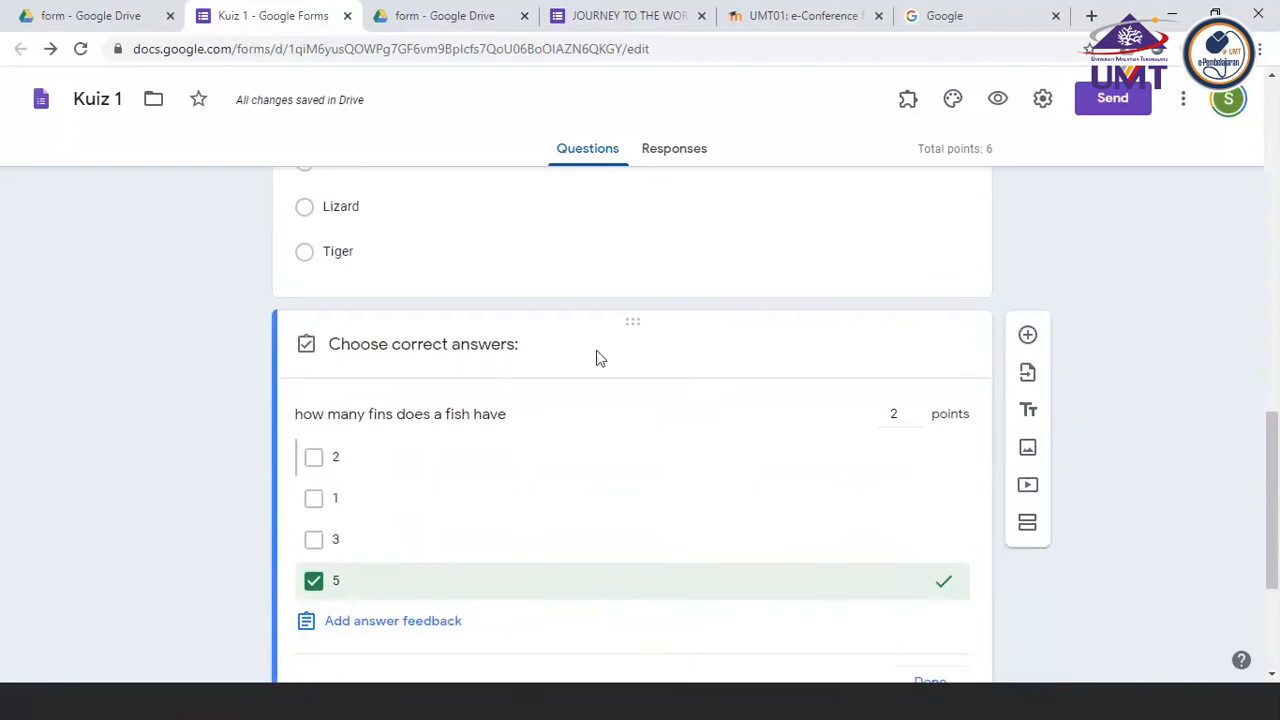
scroll(671, 469, "down", 1)
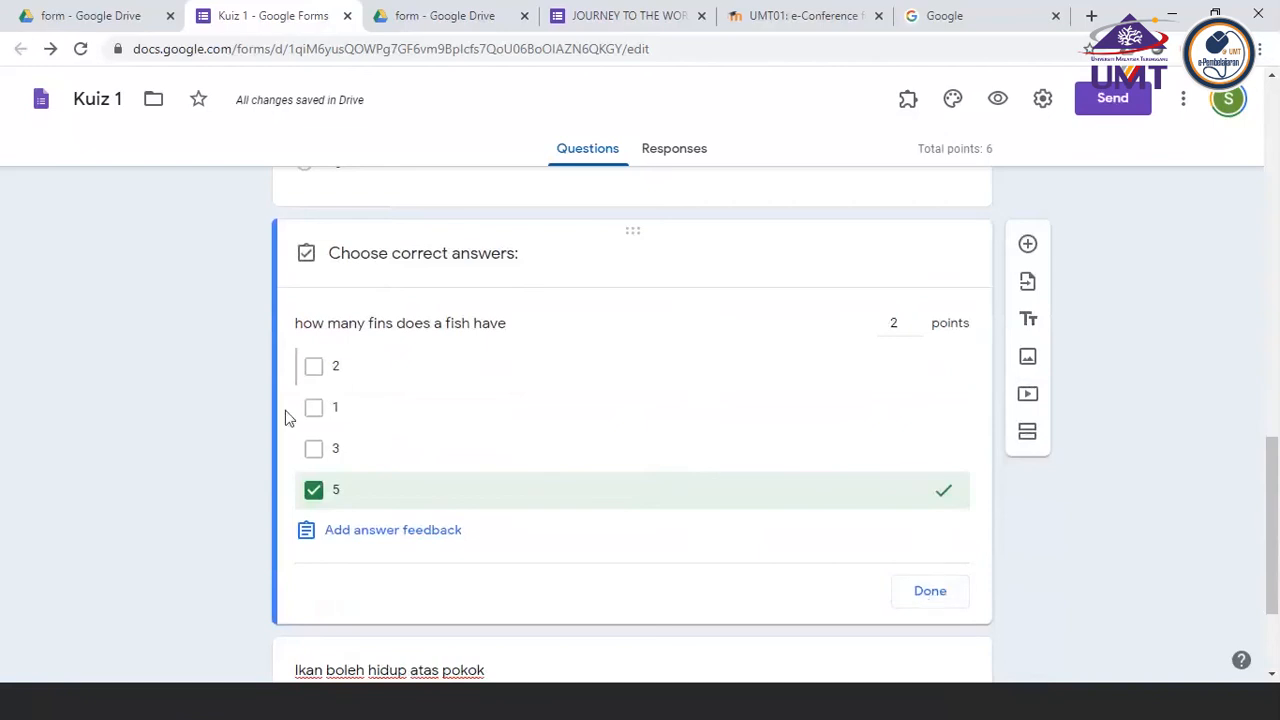
left_click(318, 410)
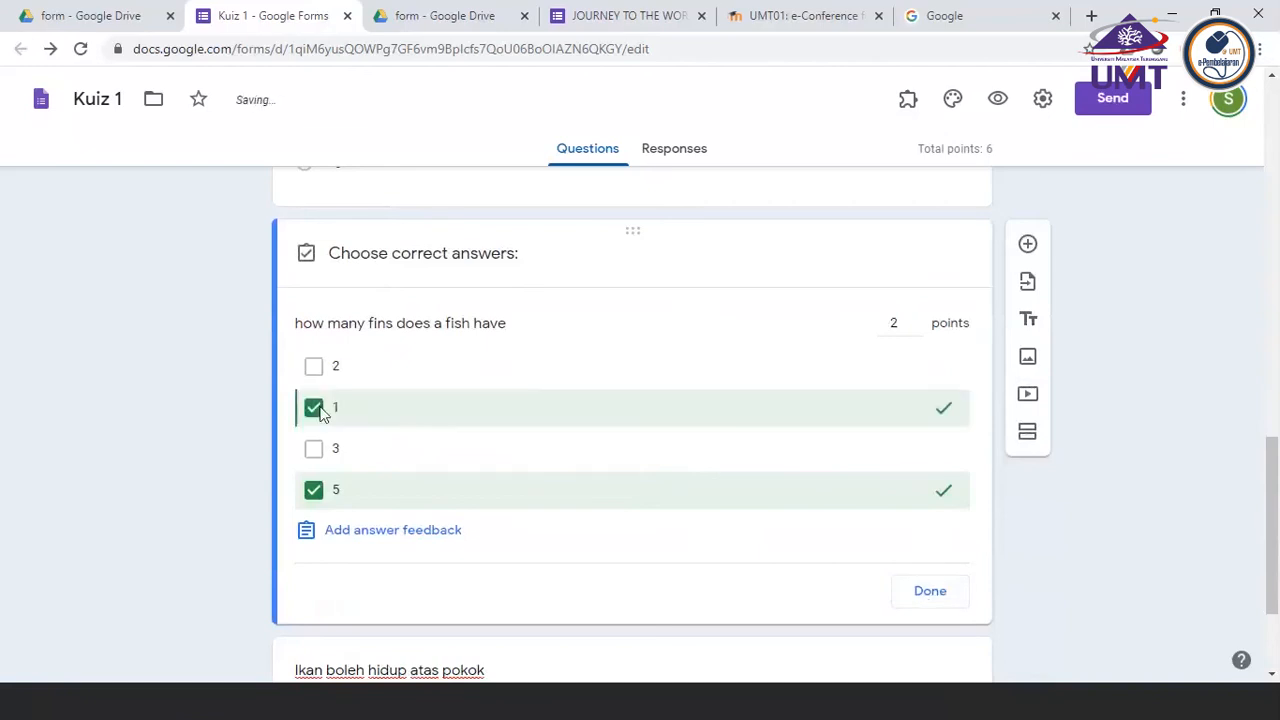
left_click(944, 600)
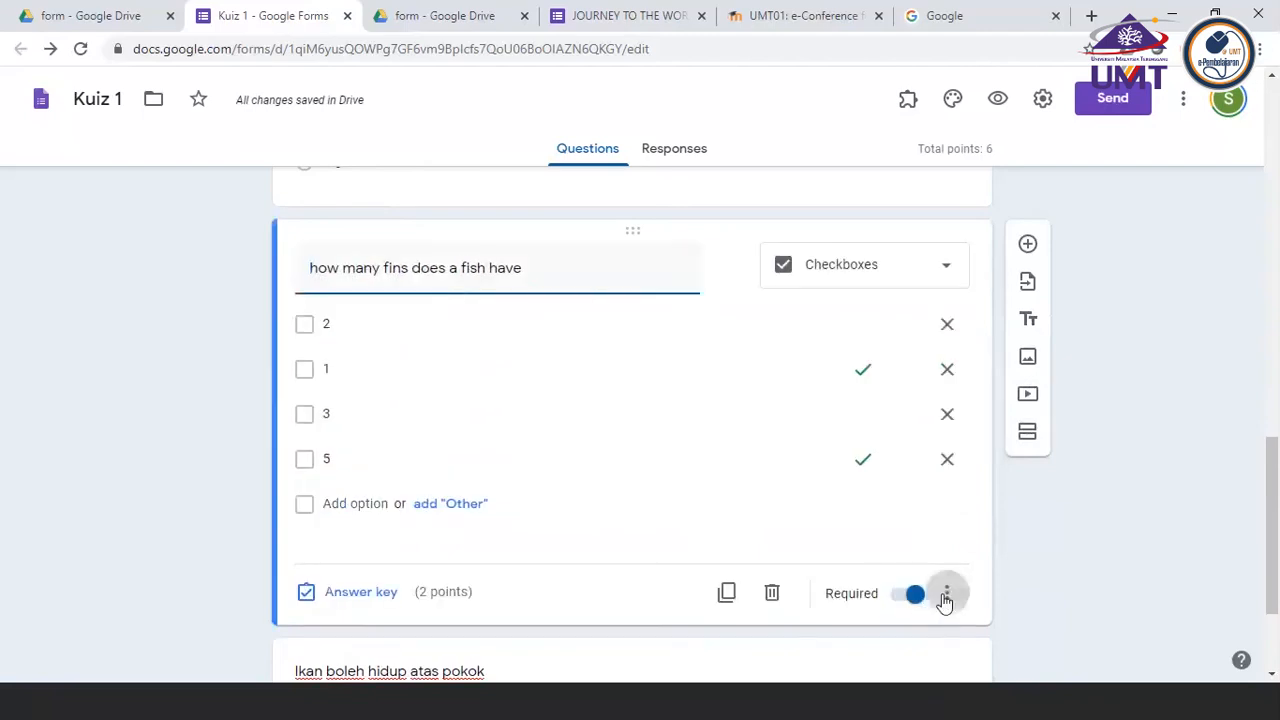
Add the description "Please tick more than 1" to the fish fins question
left_click(944, 597)
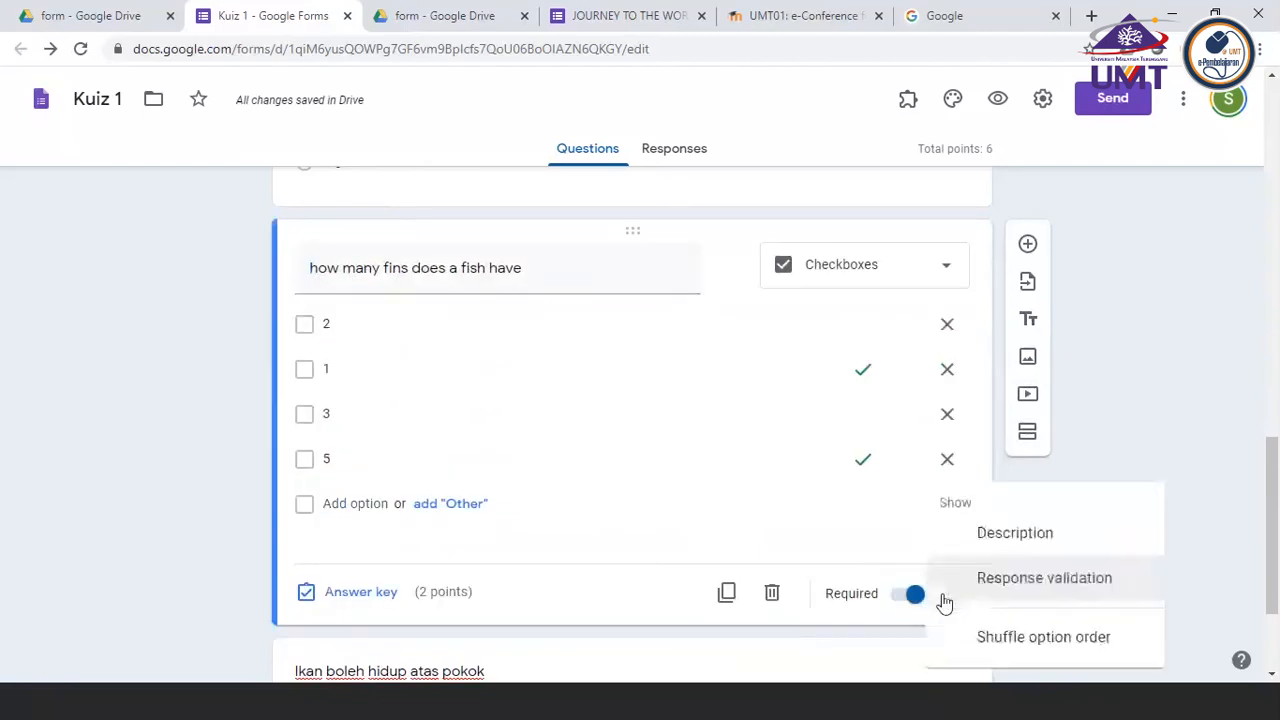
left_click(1014, 533)
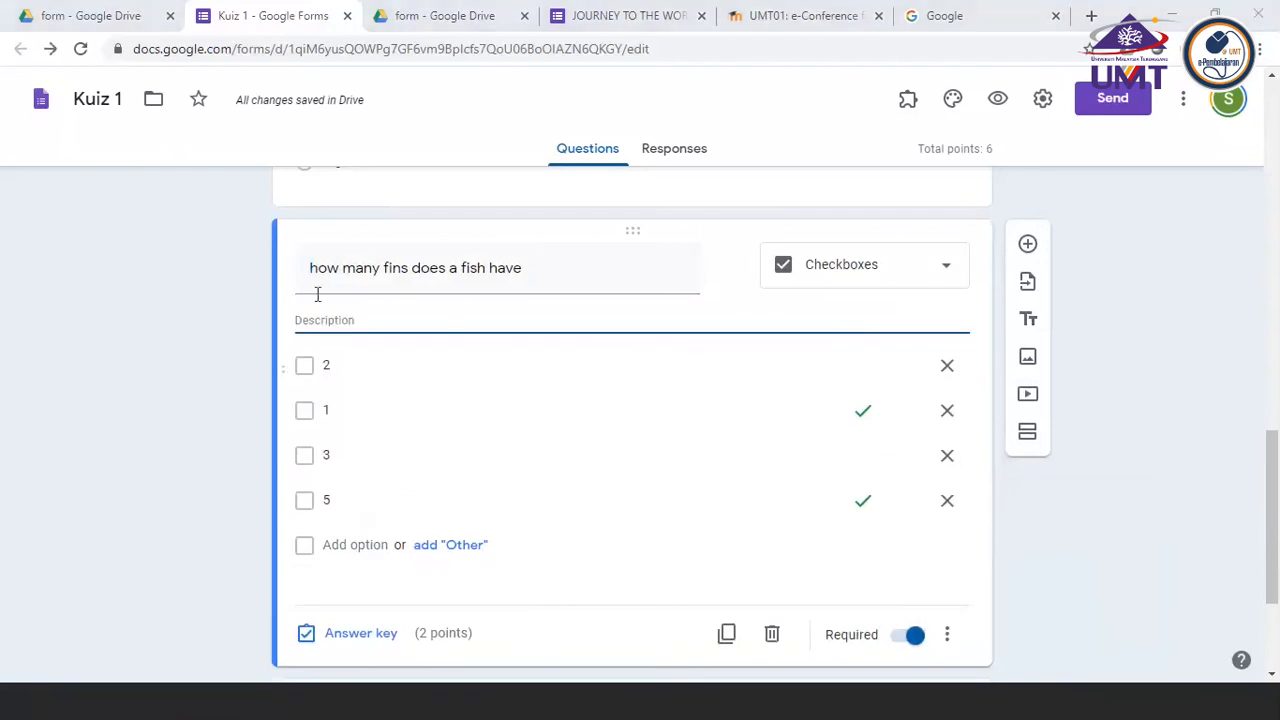
left_click(301, 320)
type("P")
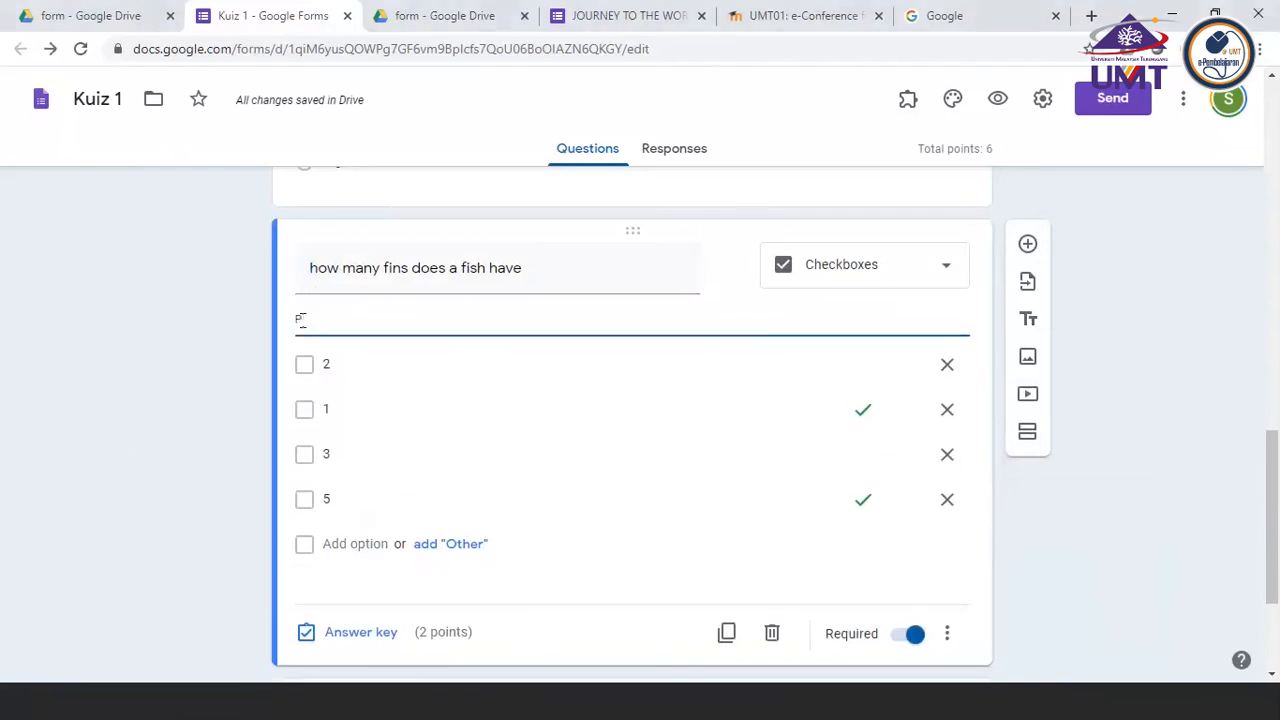
type("lease tick ")
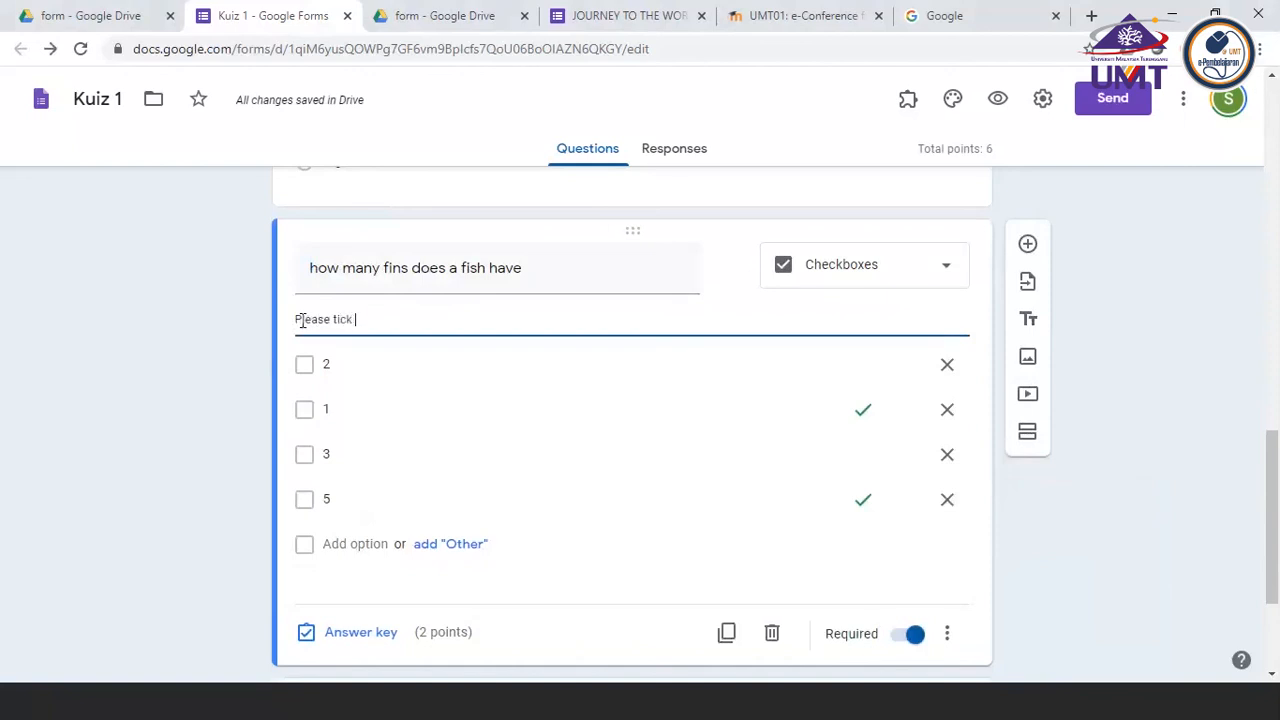
type("more than 1")
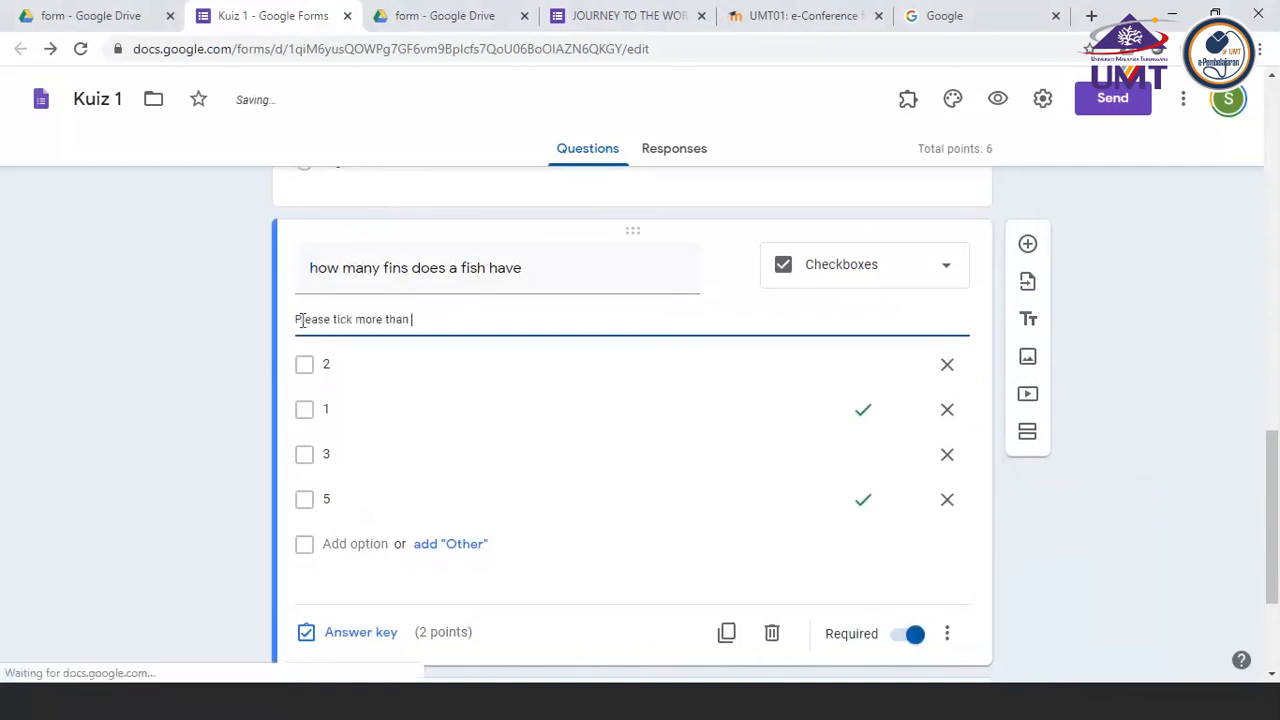
left_click(1040, 513)
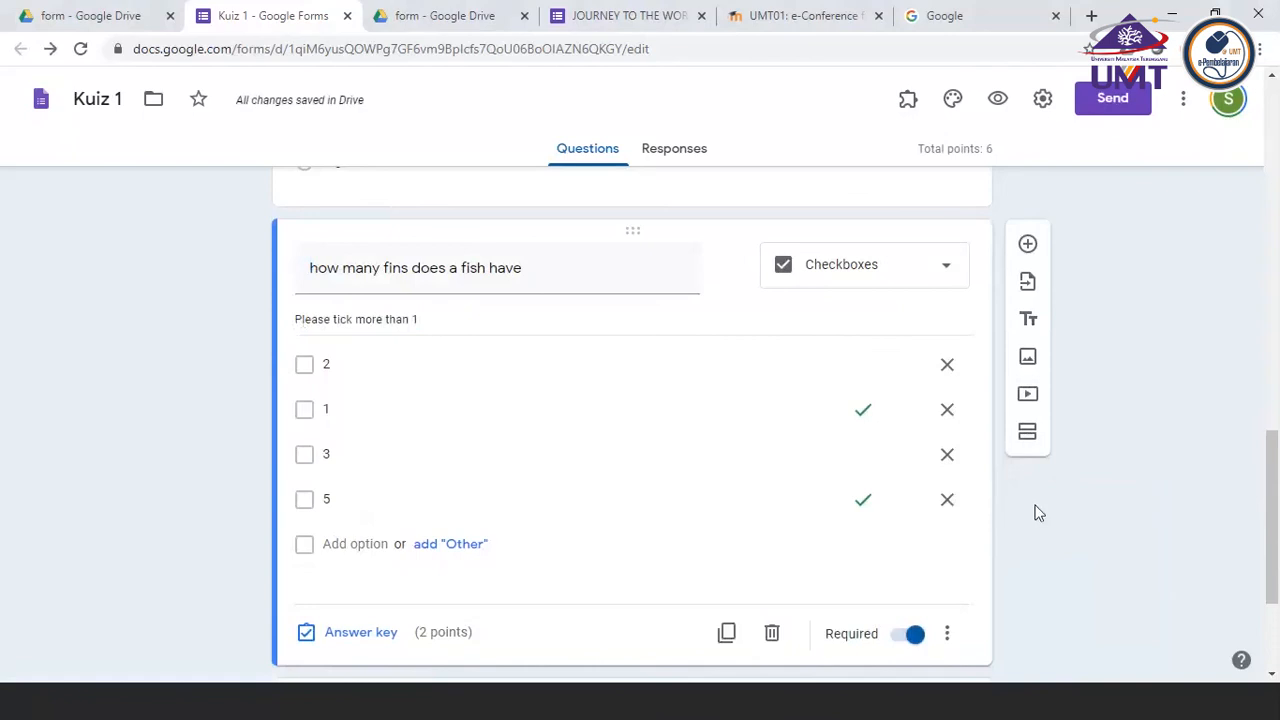
Reword the fish fins question's description to "Please Select more than 1"
triple_click(435, 320)
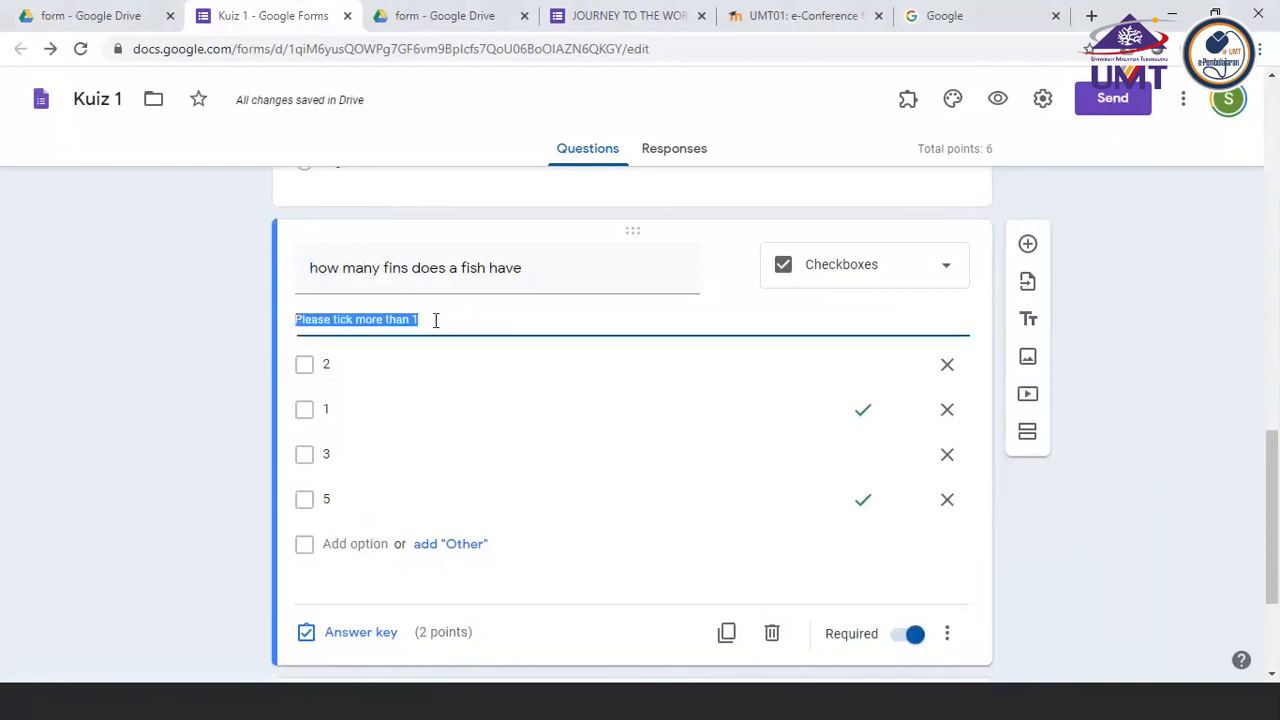
left_click(1058, 511)
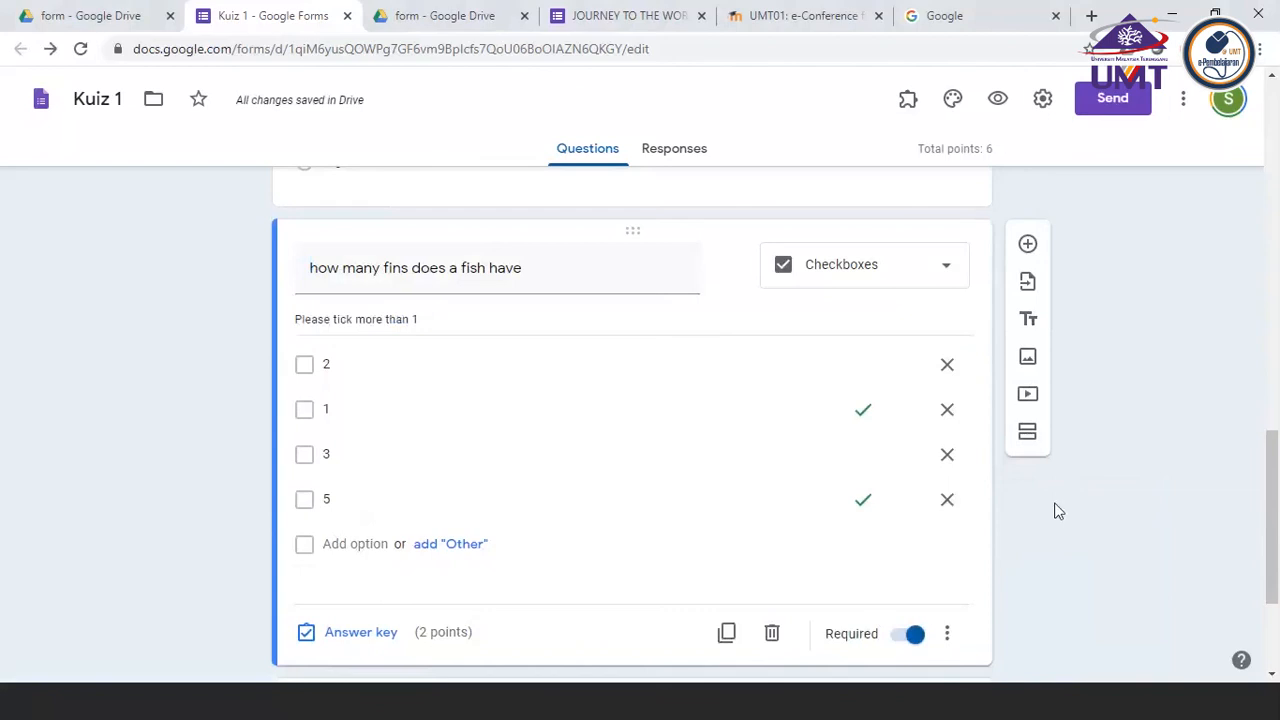
left_click(450, 320)
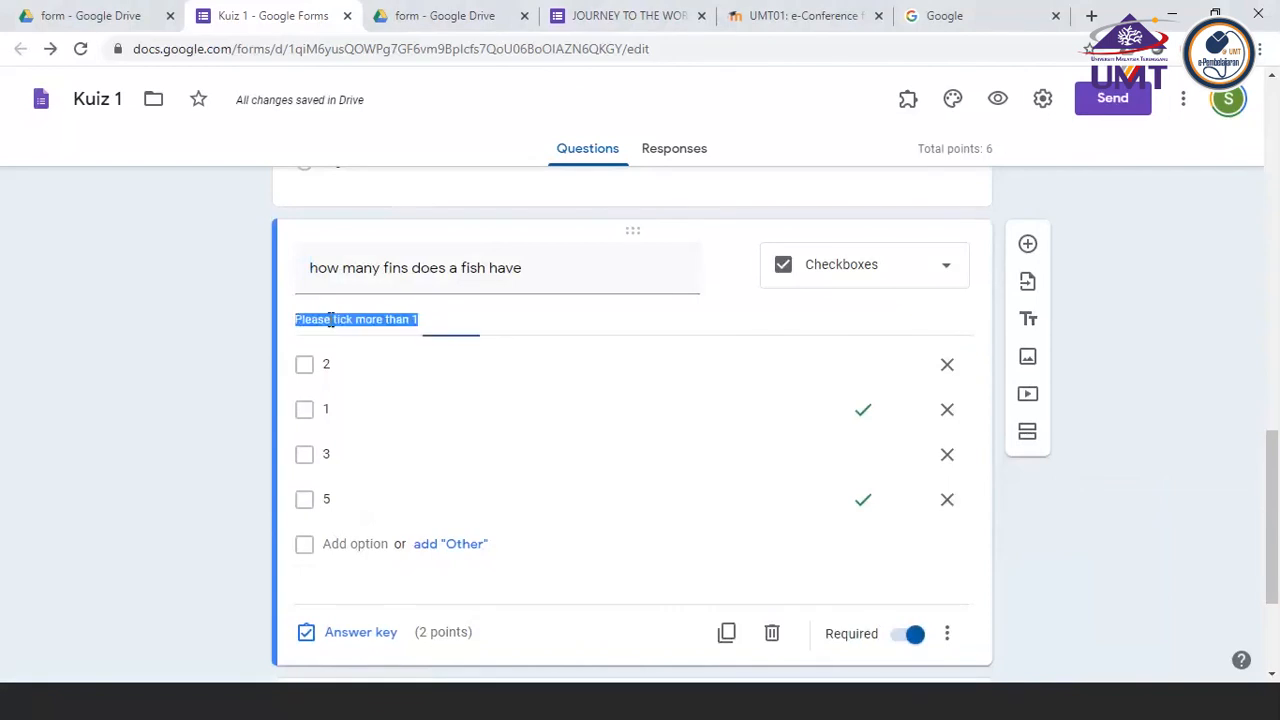
left_click(448, 320)
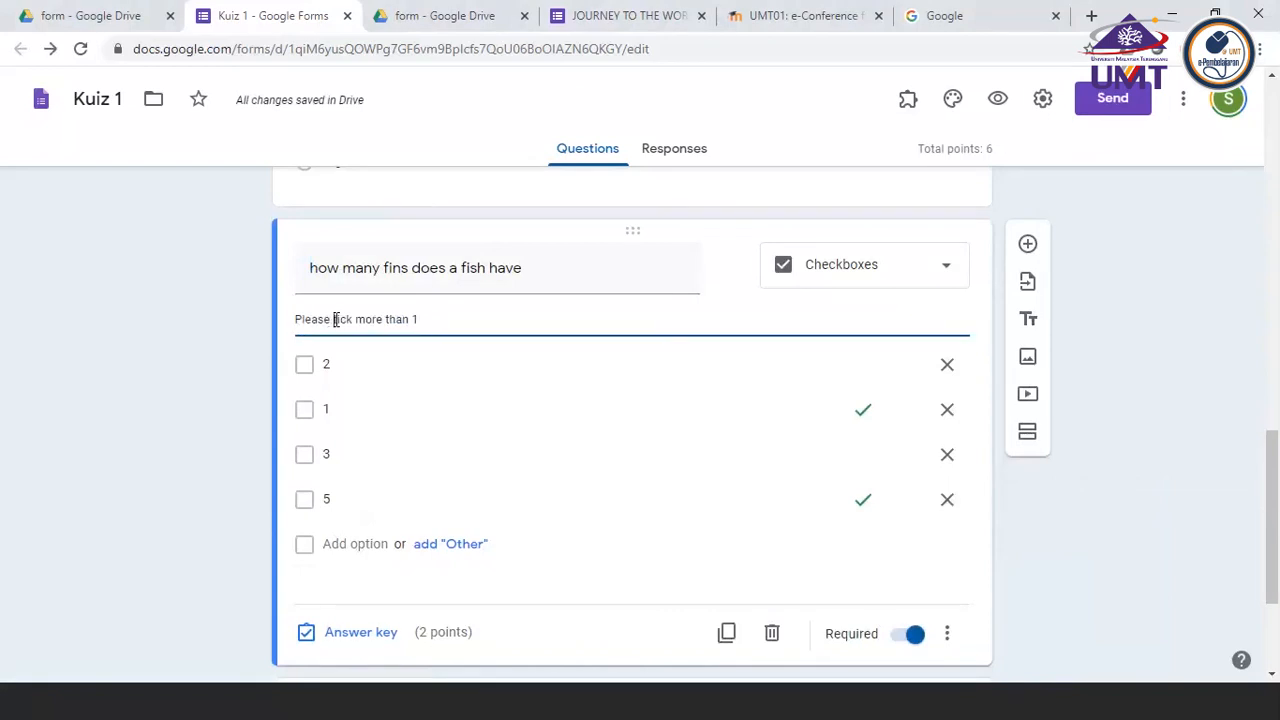
left_click(336, 320)
type("Select")
key("Delete")
key("Delete")
key("Delete")
key("Delete")
key("Delete")
key("Delete")
type("mo")
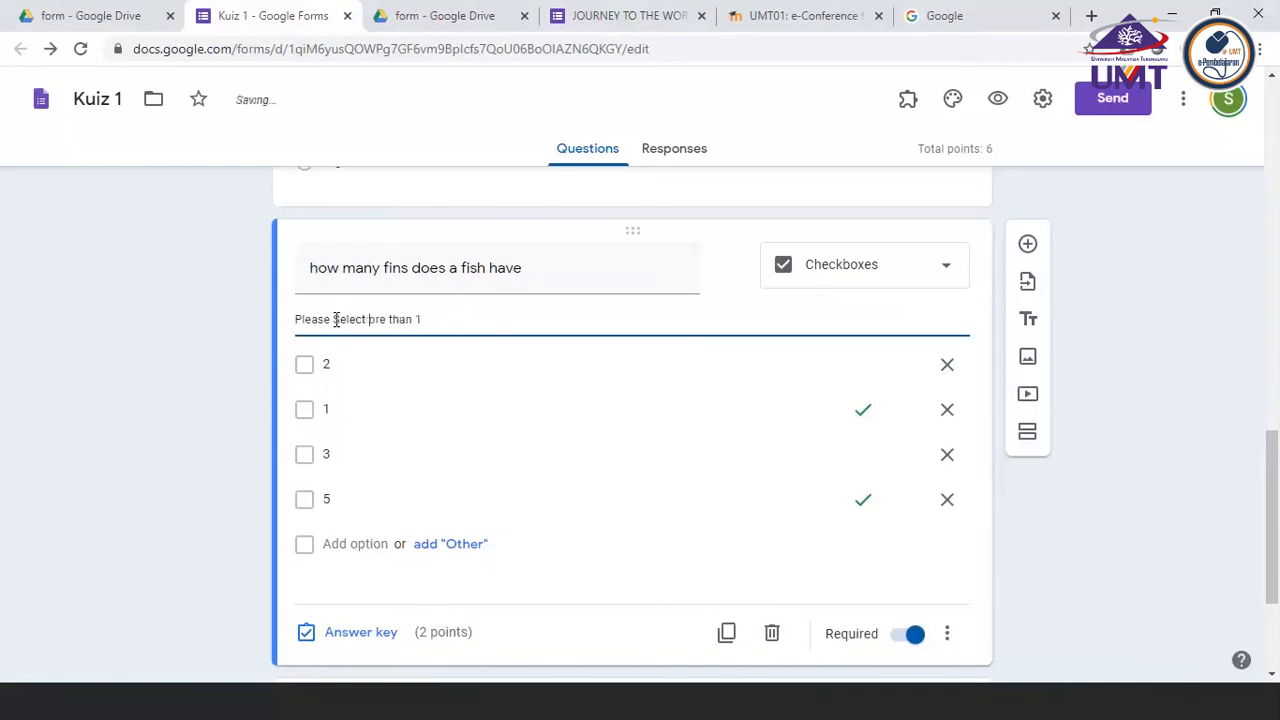
key("Delete")
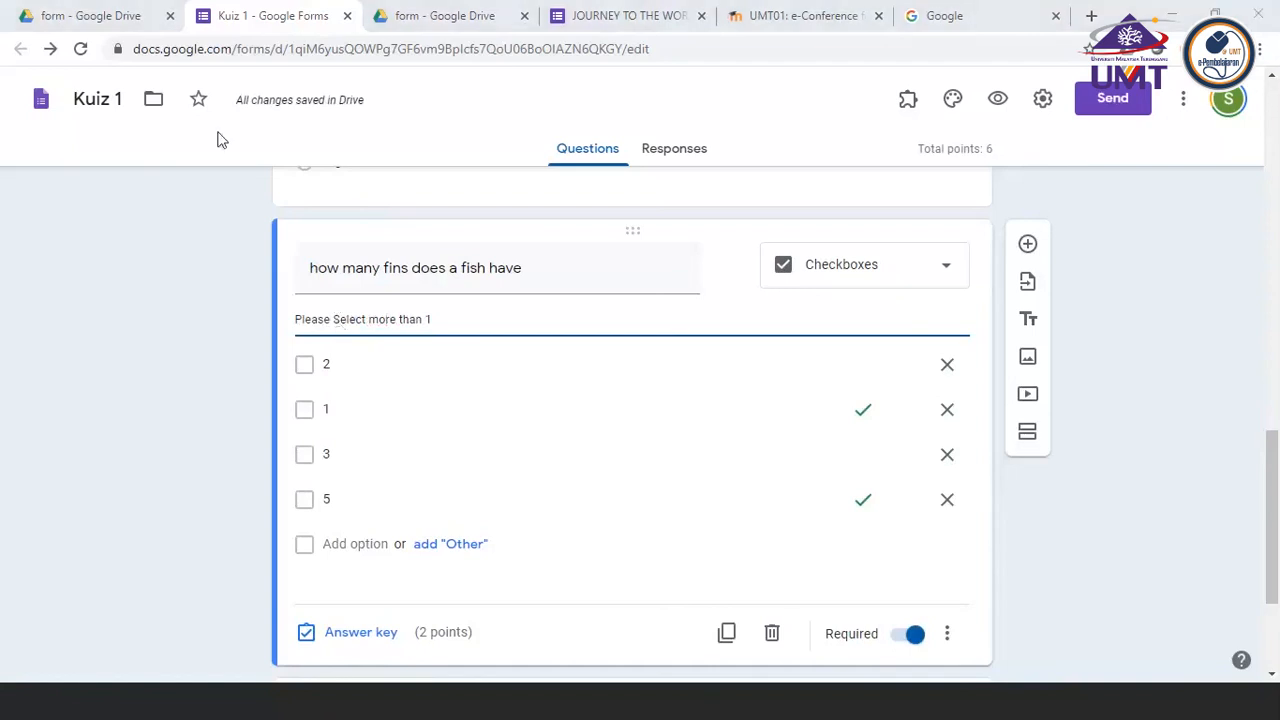
left_click(242, 218)
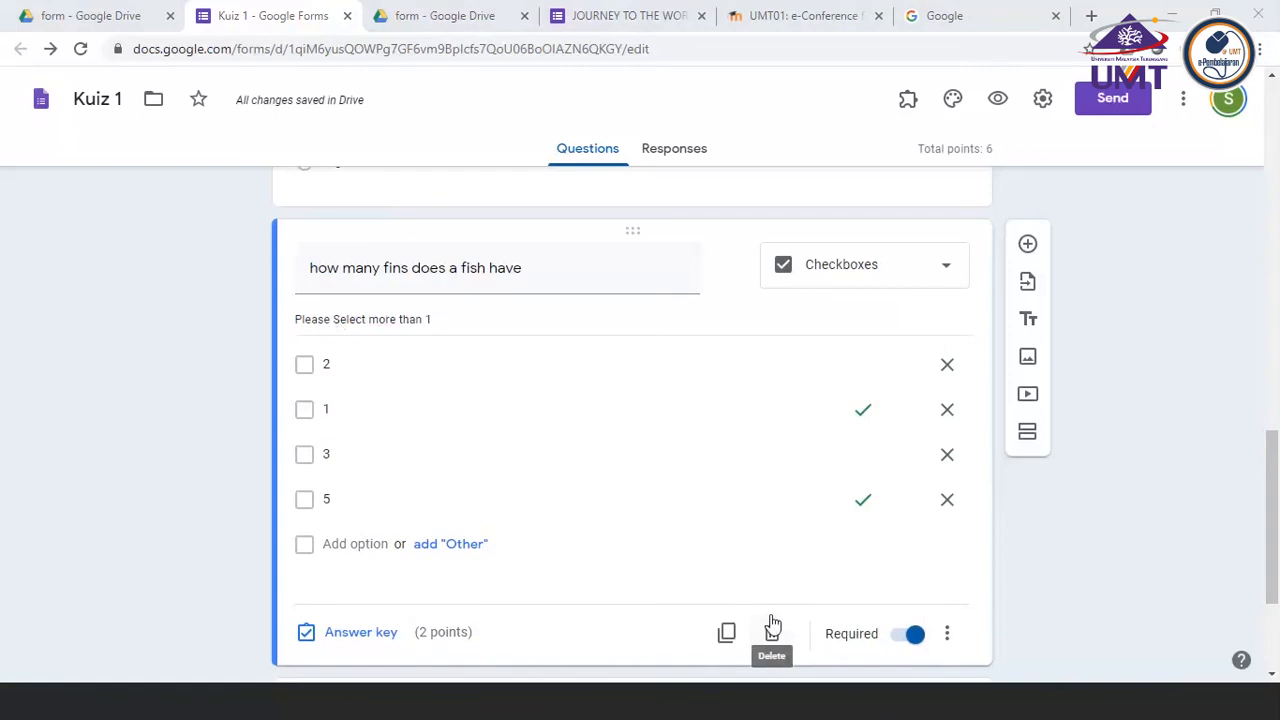
scroll(520, 350, "up", 1)
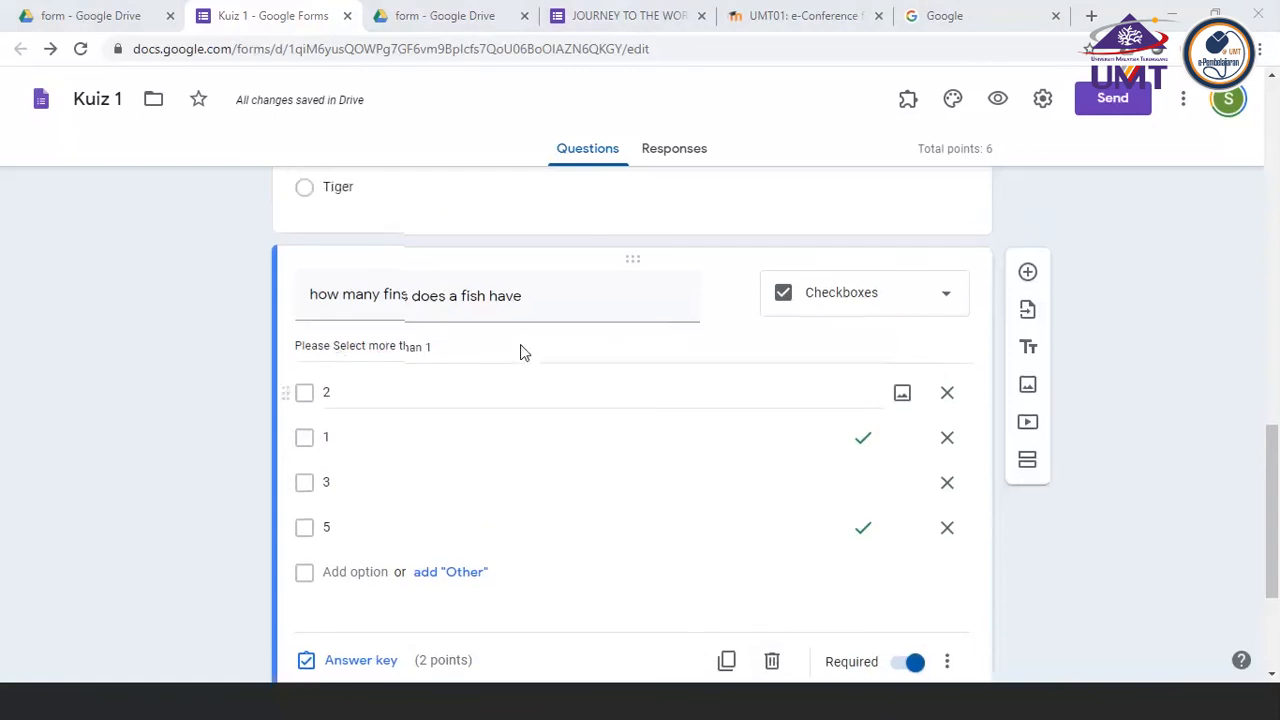
Change the fish fins question's description to "Please Select 3"
scroll(522, 351, "up", 1)
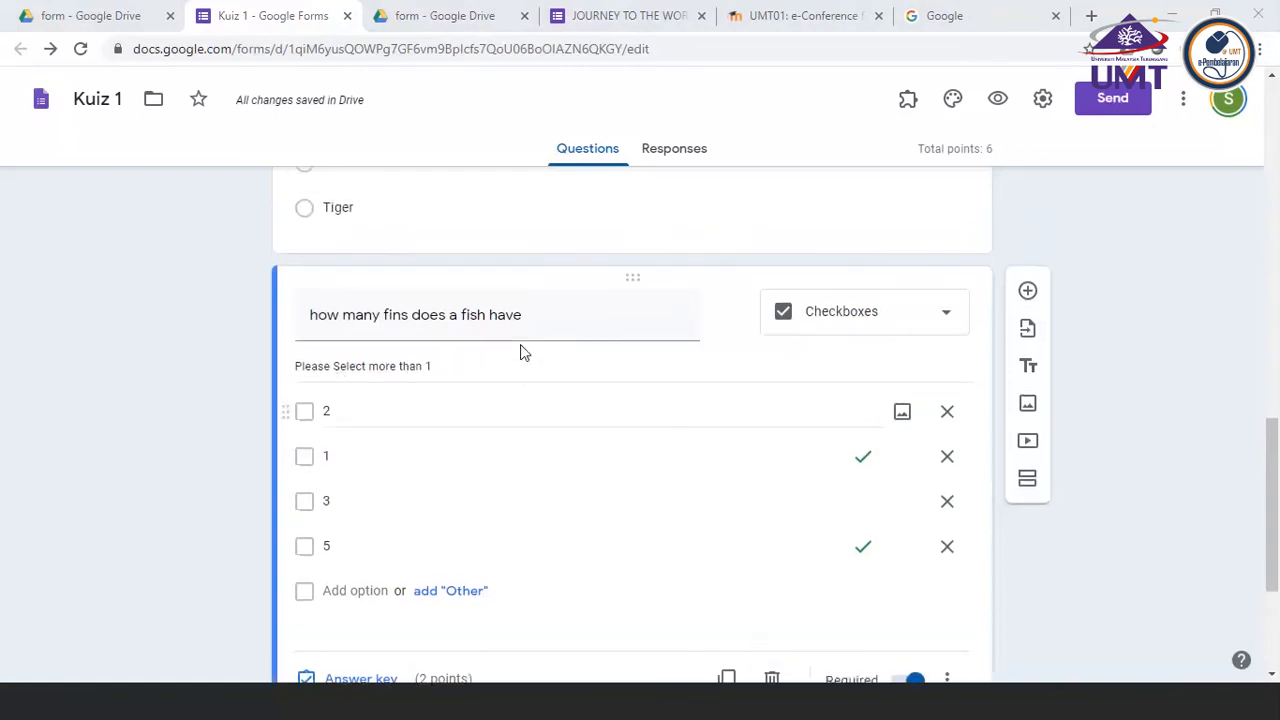
left_click(369, 366)
key("Delete")
key("Delete")
key("Delete")
key("Delete")
key("Delete")
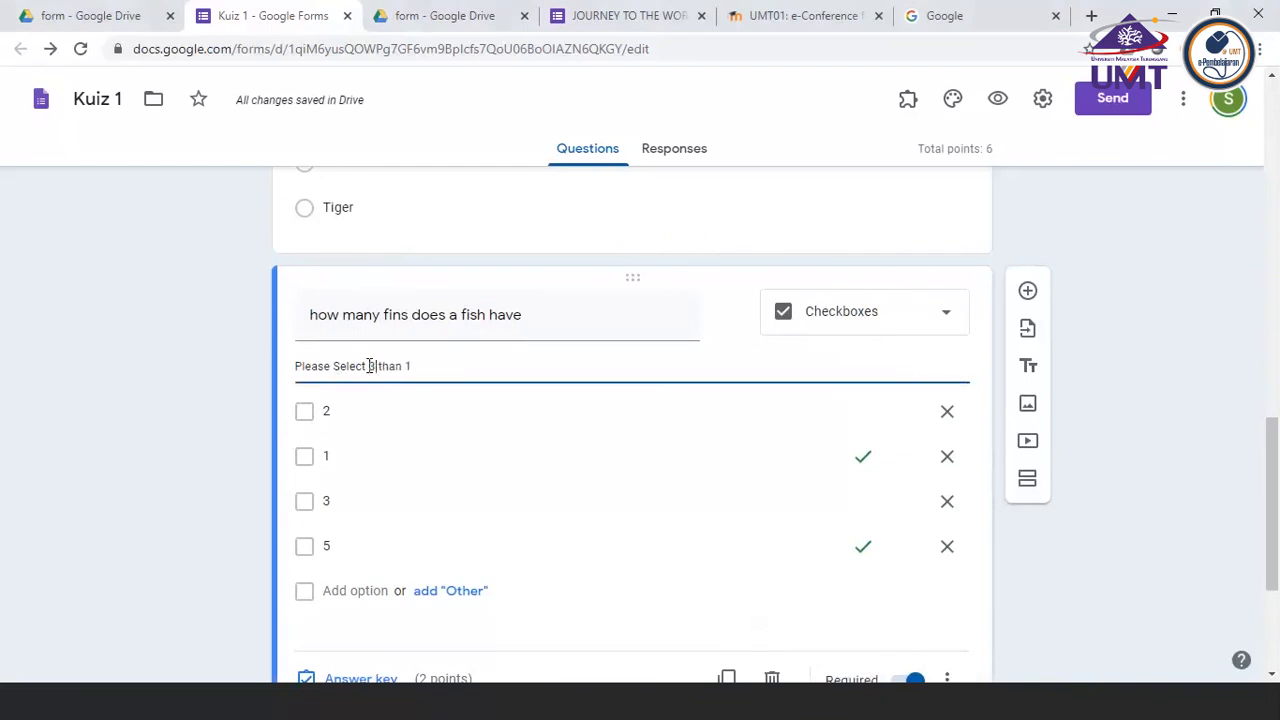
key("Delete")
key("Delete")
key("Delete")
key("Delete")
key("Delete")
key("Delete")
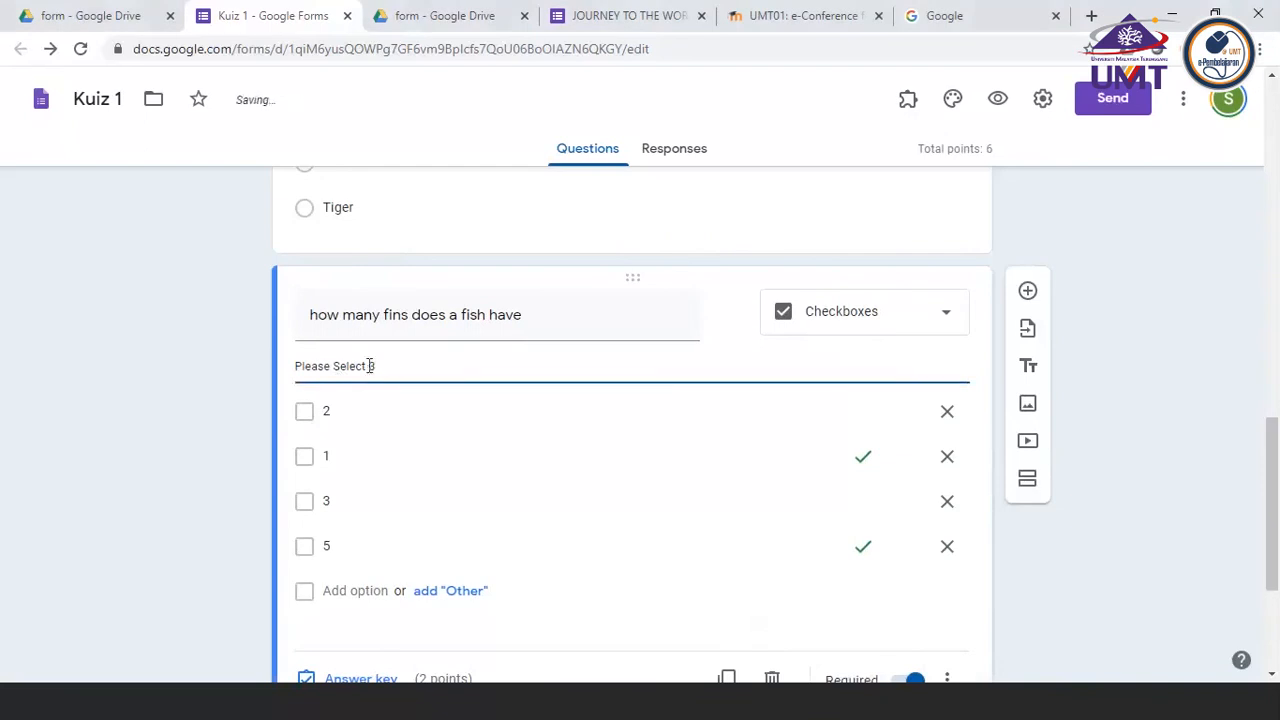
Mark option 3 as an additional correct answer in the fish fins question's answer key
scroll(369, 366, "down", 2)
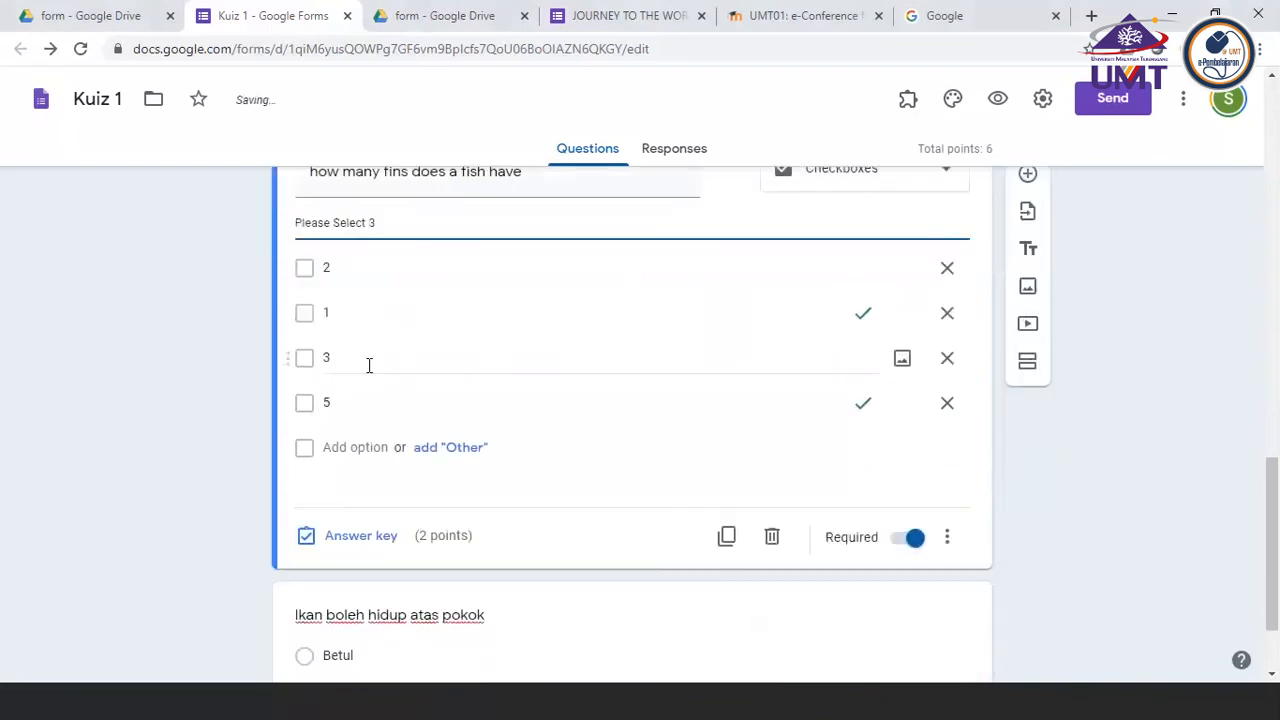
left_click(361, 535)
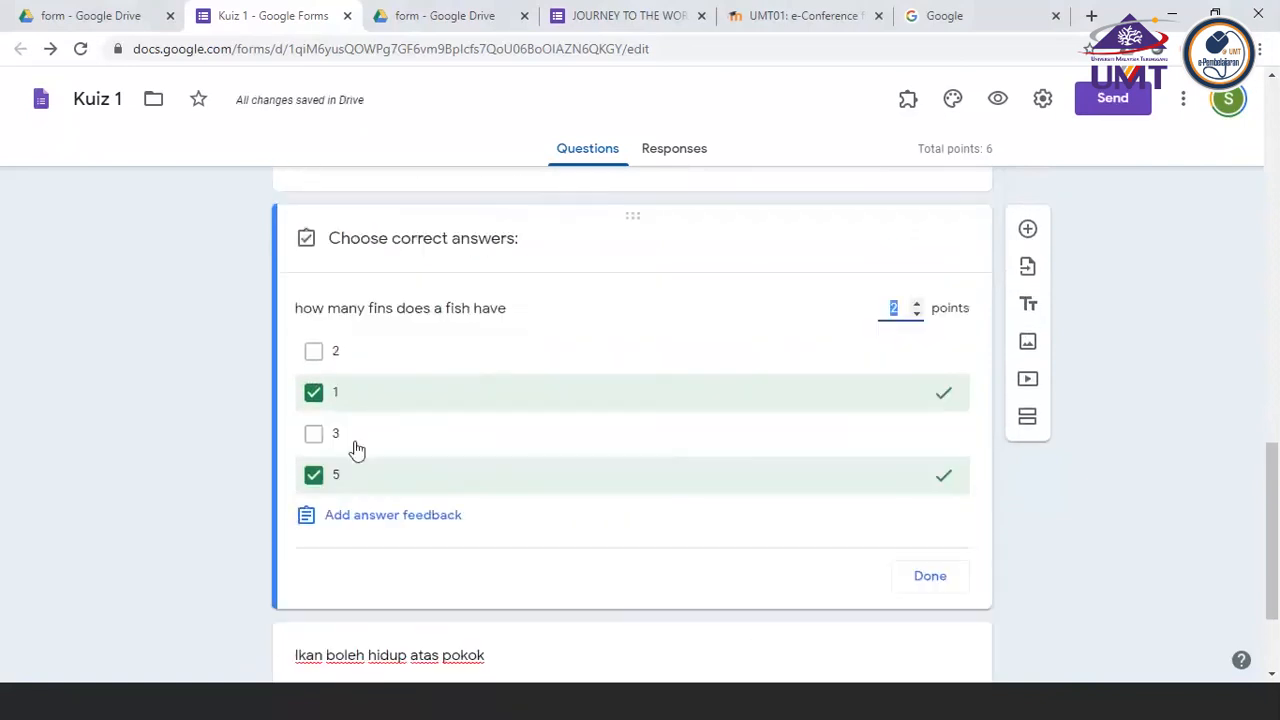
left_click(320, 436)
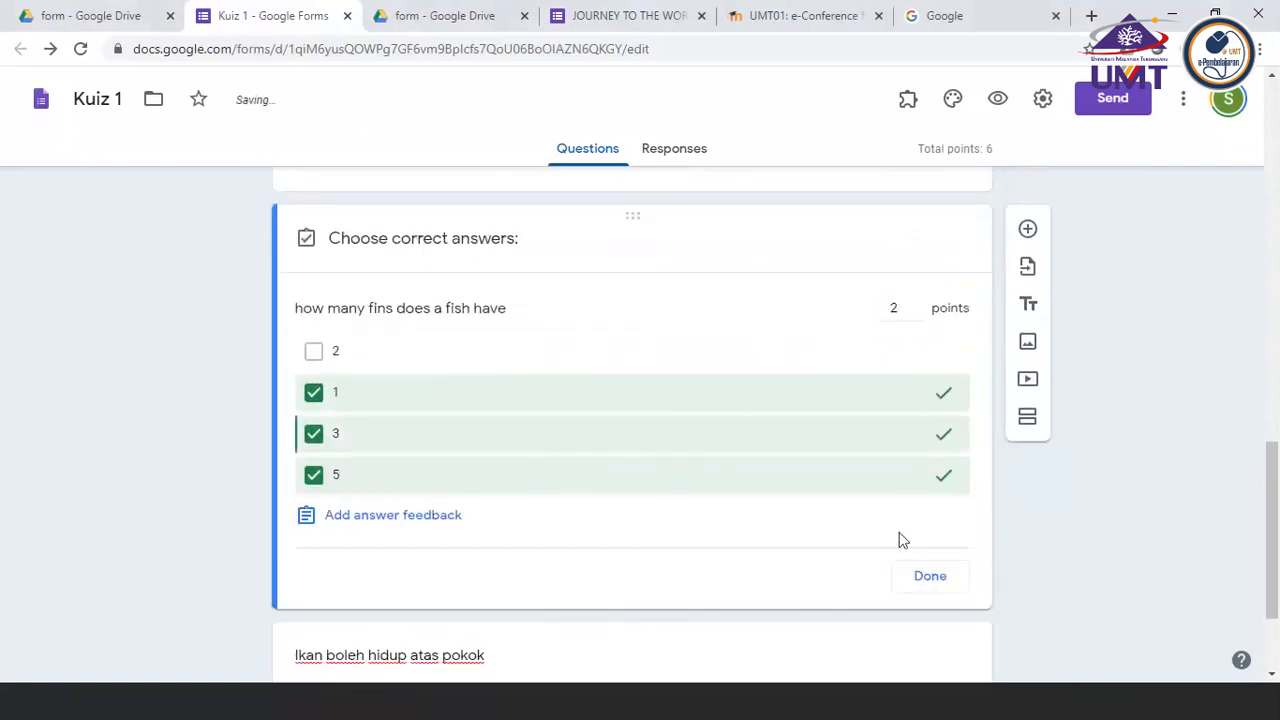
left_click(958, 582)
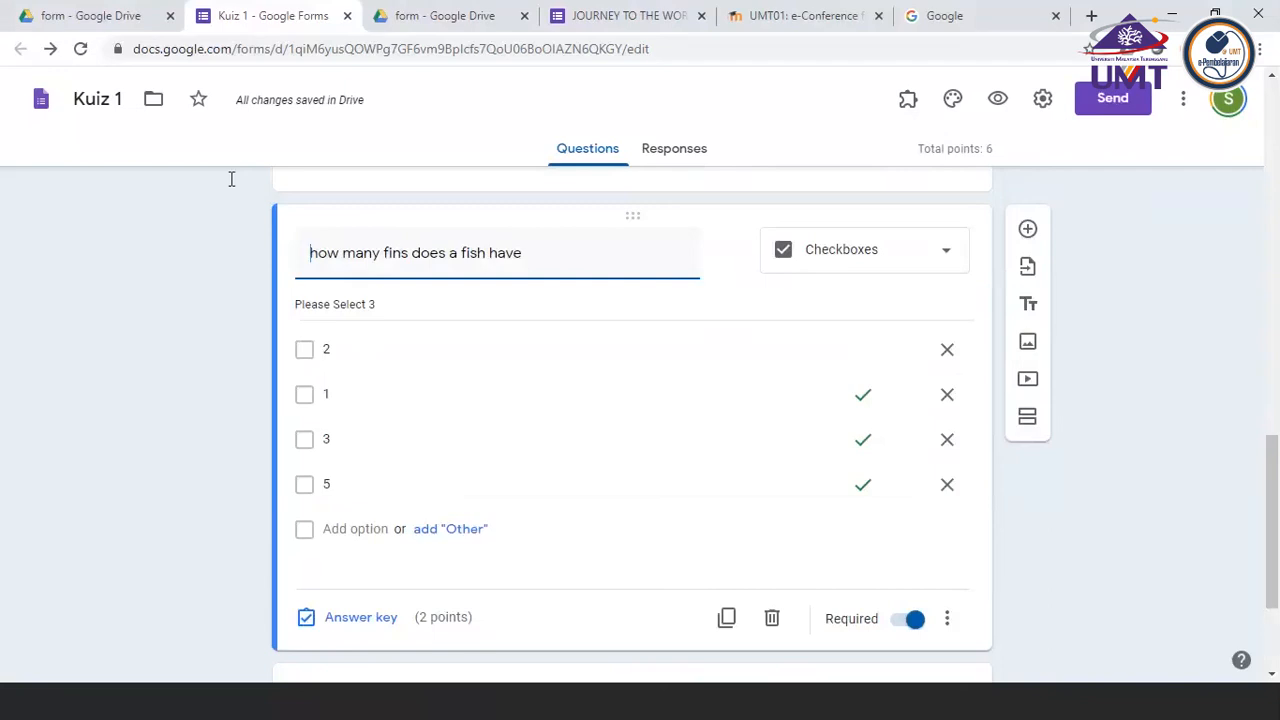
left_click(198, 431)
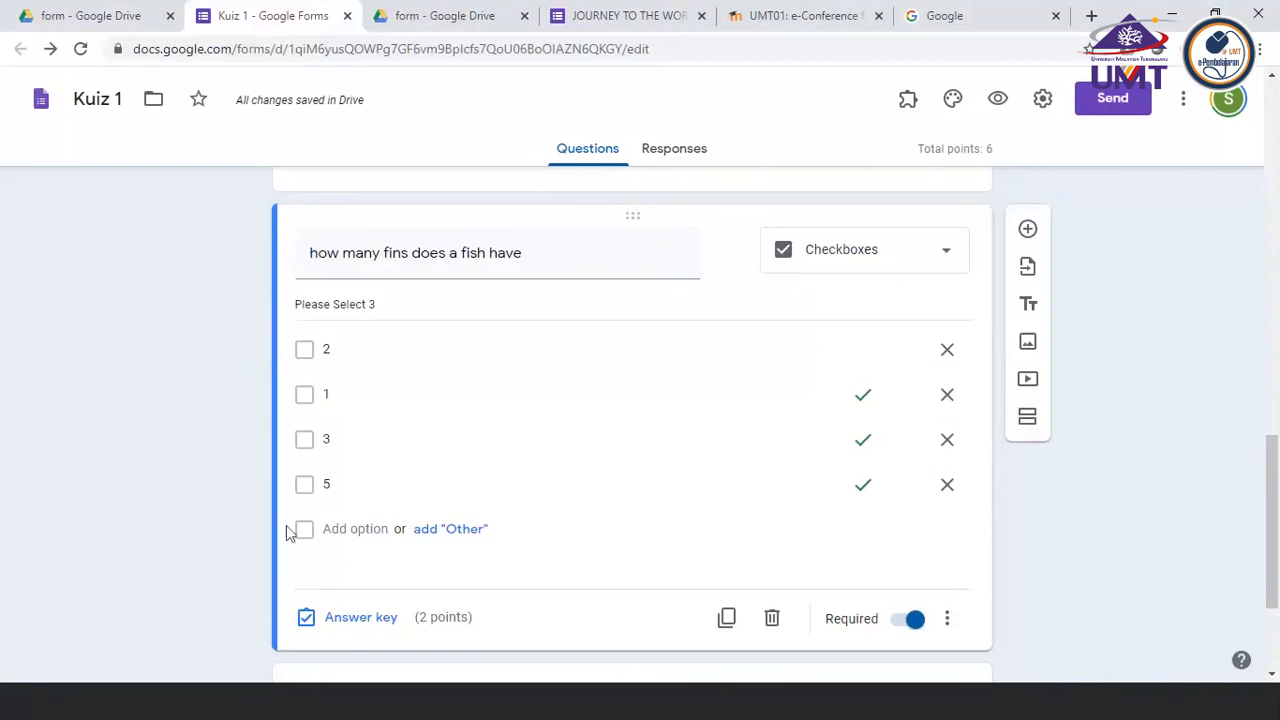
Try adjusting the point value in the fish fins question's answer key
left_click(355, 620)
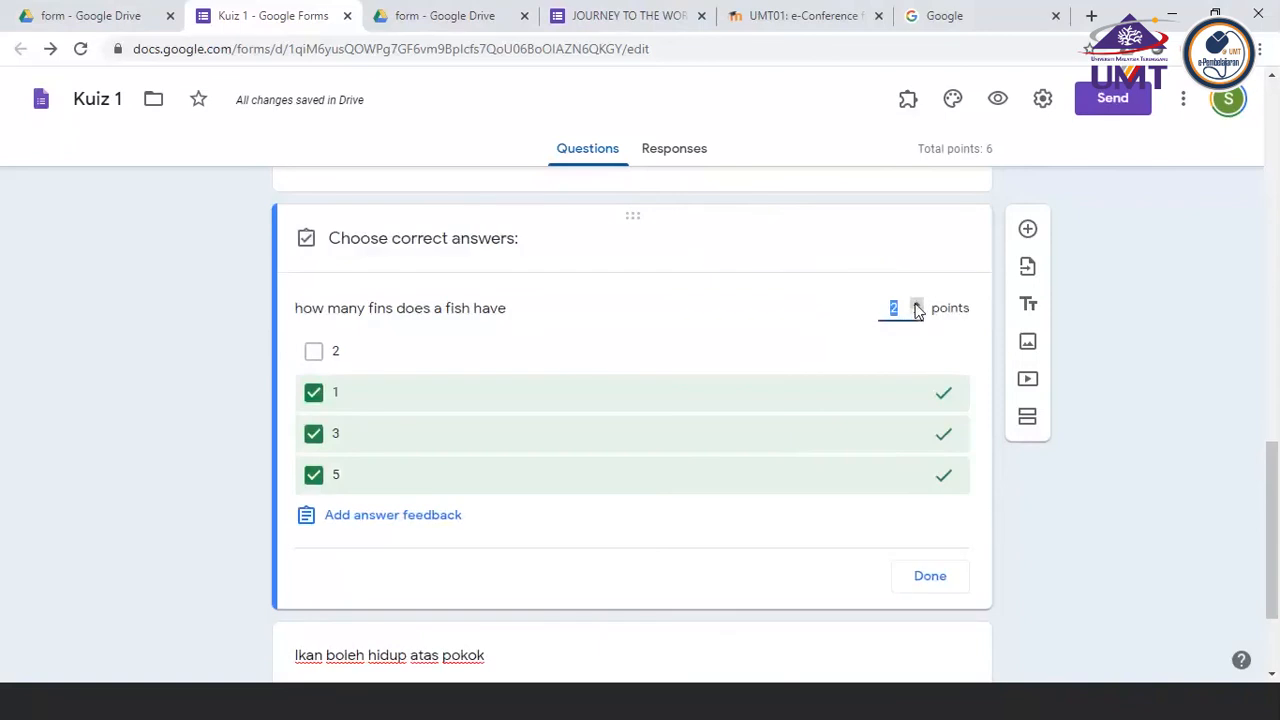
left_click(917, 304)
left_click(918, 318)
left_click(182, 437)
Switch to the PowerPoint checklist and colour the "Creating question (drop down menu)" and "Creating question (check box)" items red
left_click(440, 712)
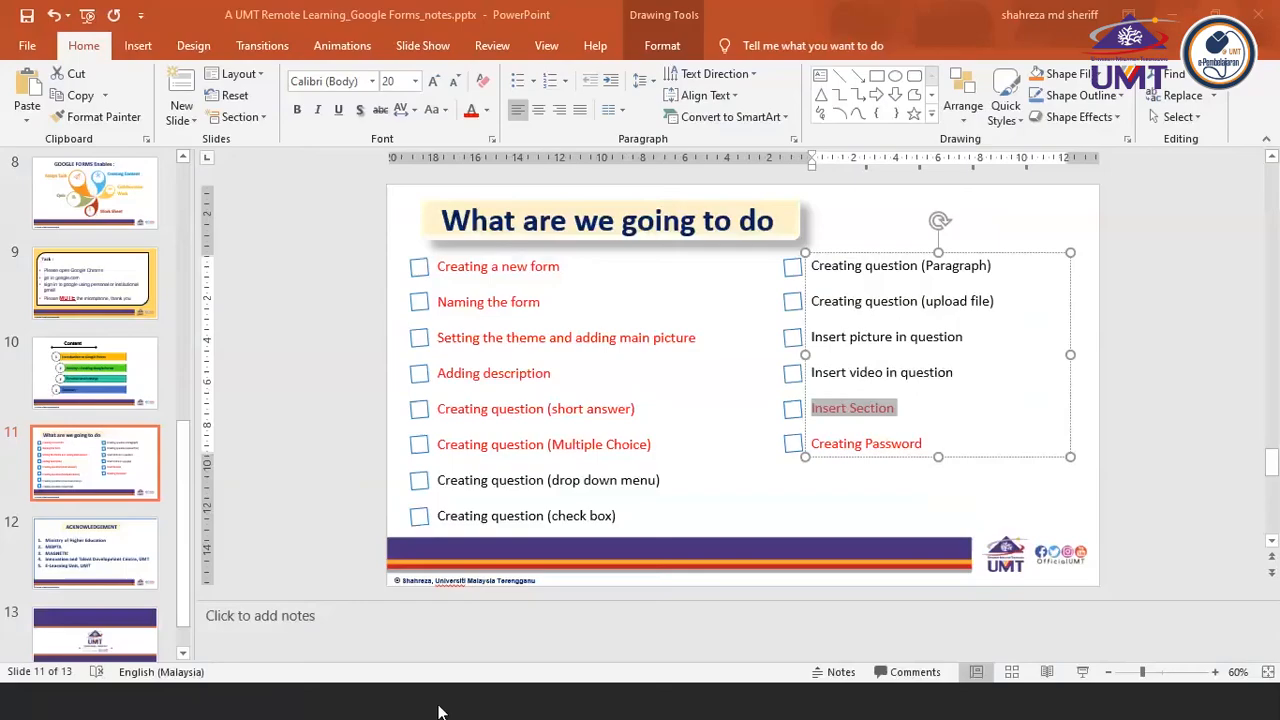
left_click(443, 480)
left_click_drag(443, 480, 654, 491)
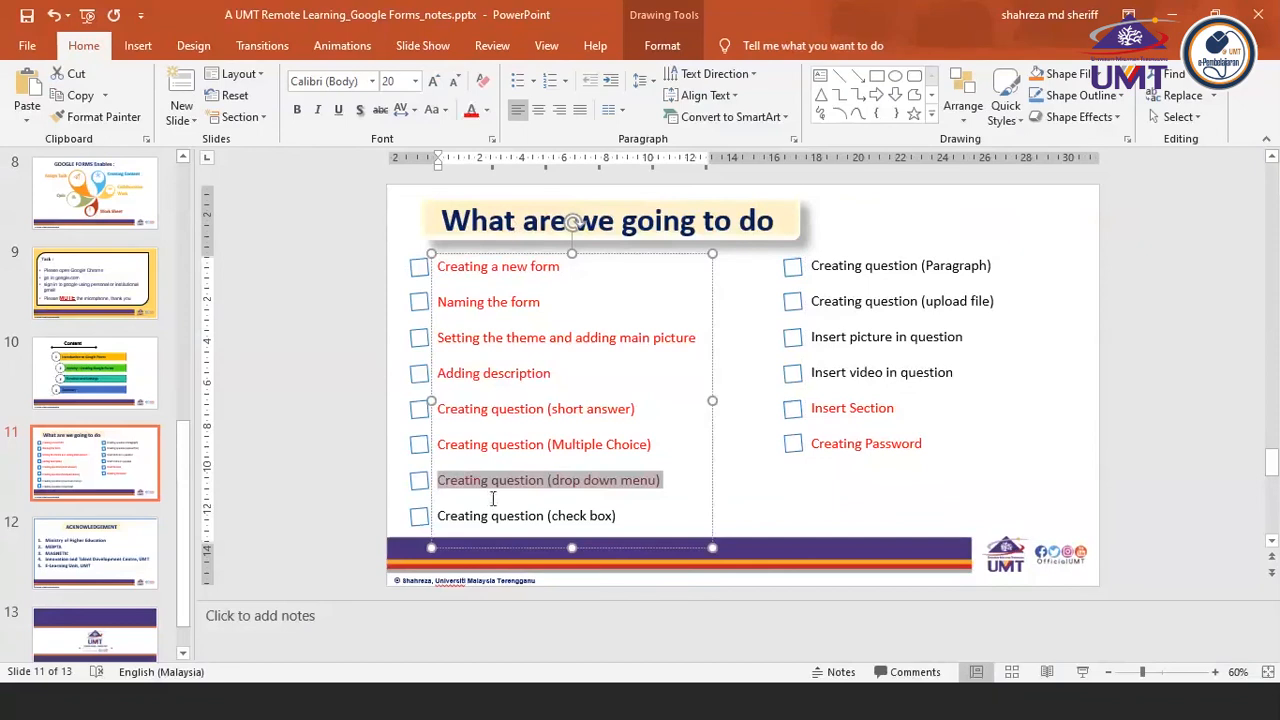
left_click_drag(440, 517, 622, 516)
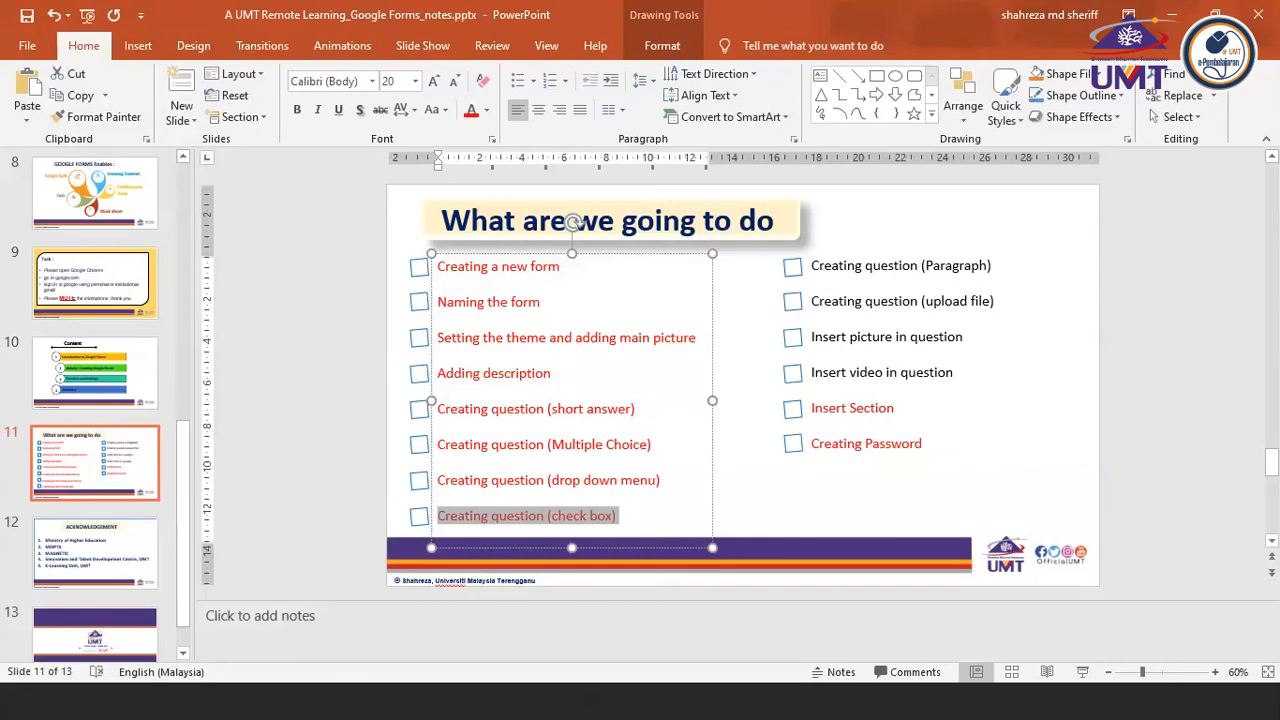
Return to Google Forms and add a question titled "Explain the function of gills in fish" after the "Ikan boleh hidup atas pokok" question
key("alt+Tab")
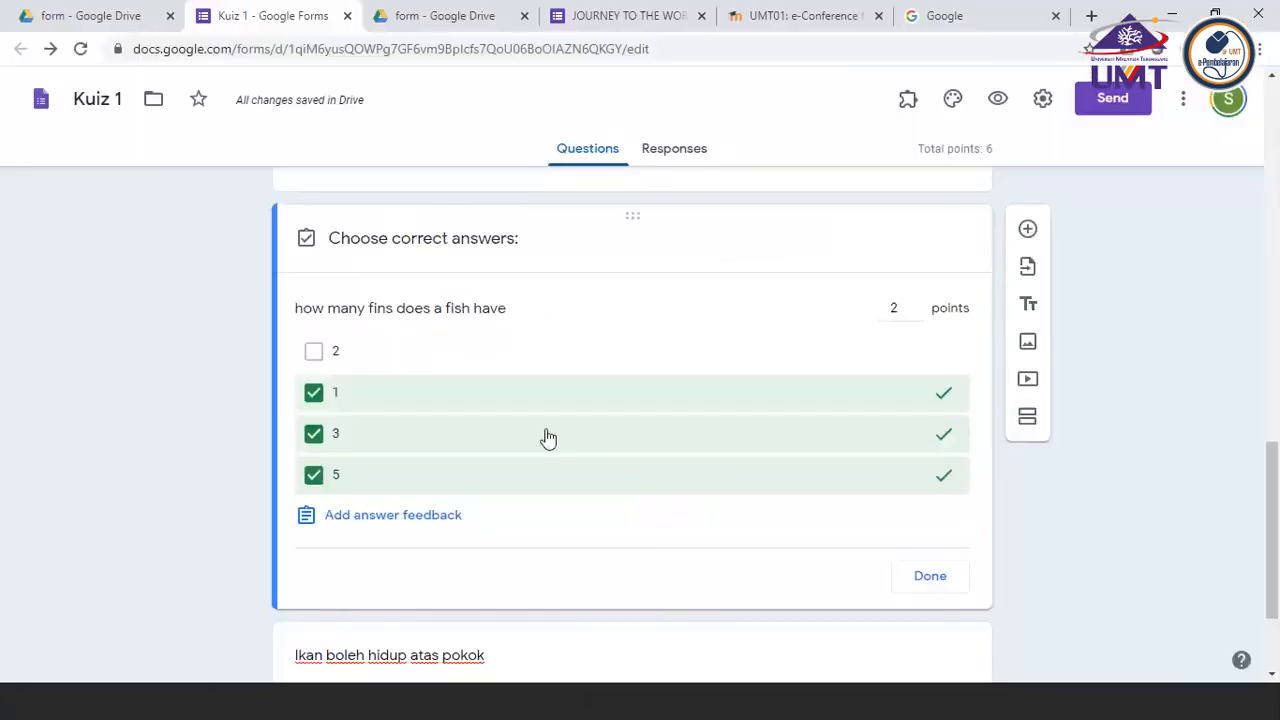
scroll(509, 597, "down", 3)
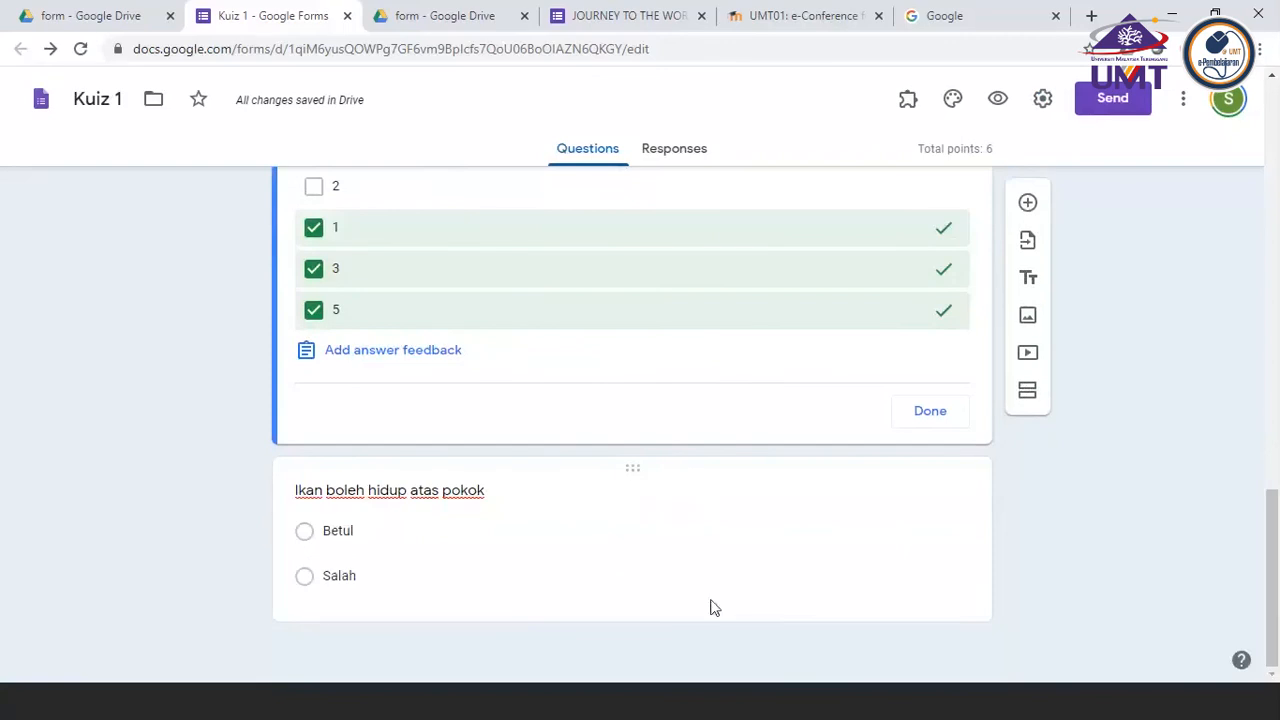
left_click(603, 497)
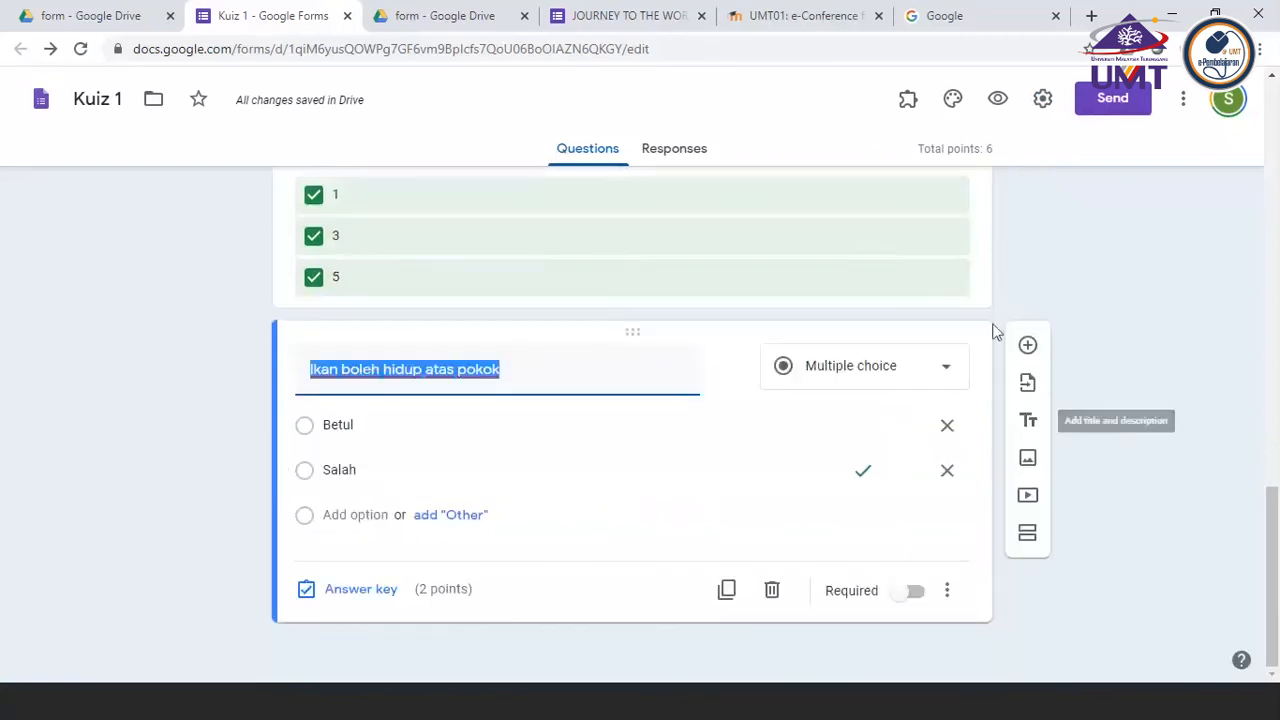
left_click(1028, 347)
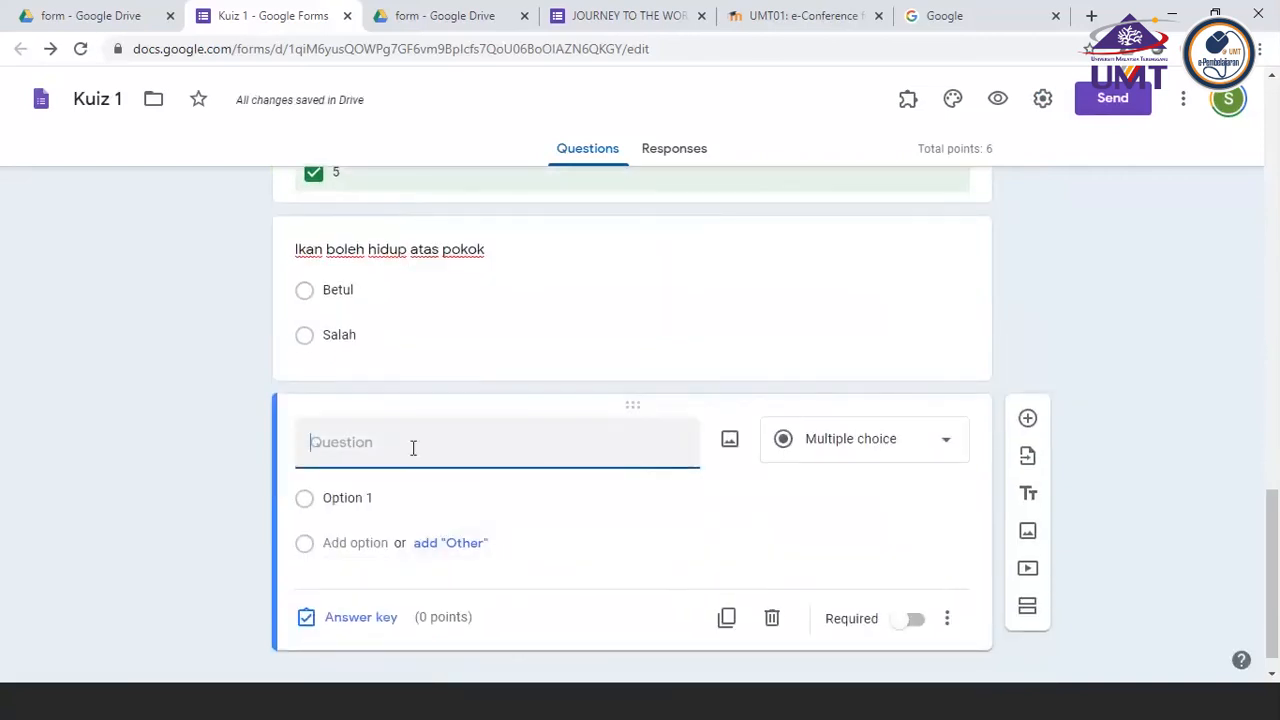
type("Explain ")
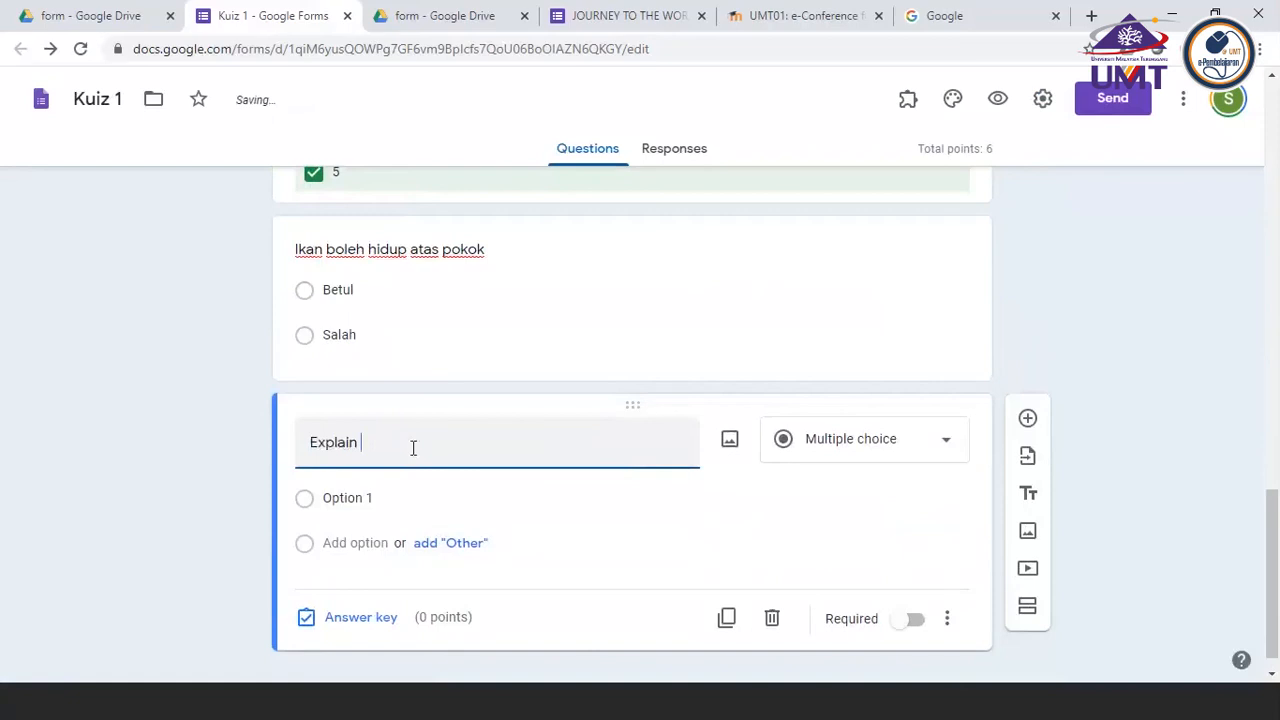
type("the function of gill")
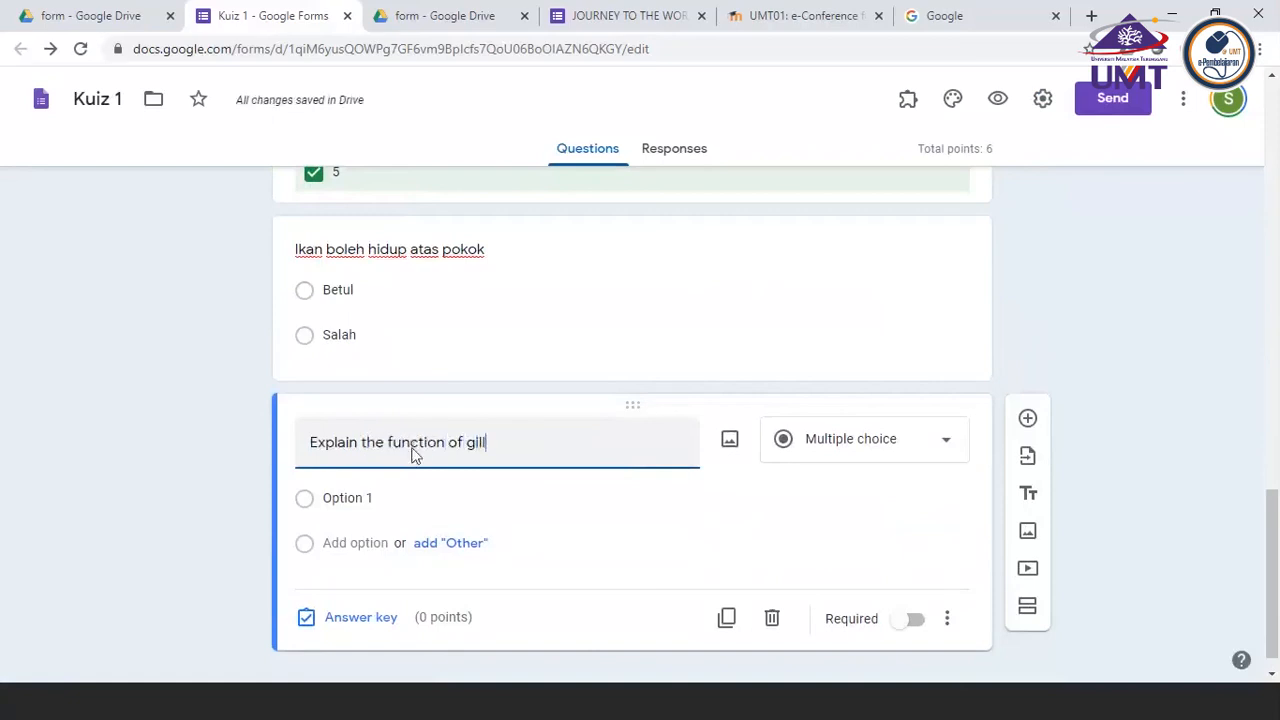
type("s in fish")
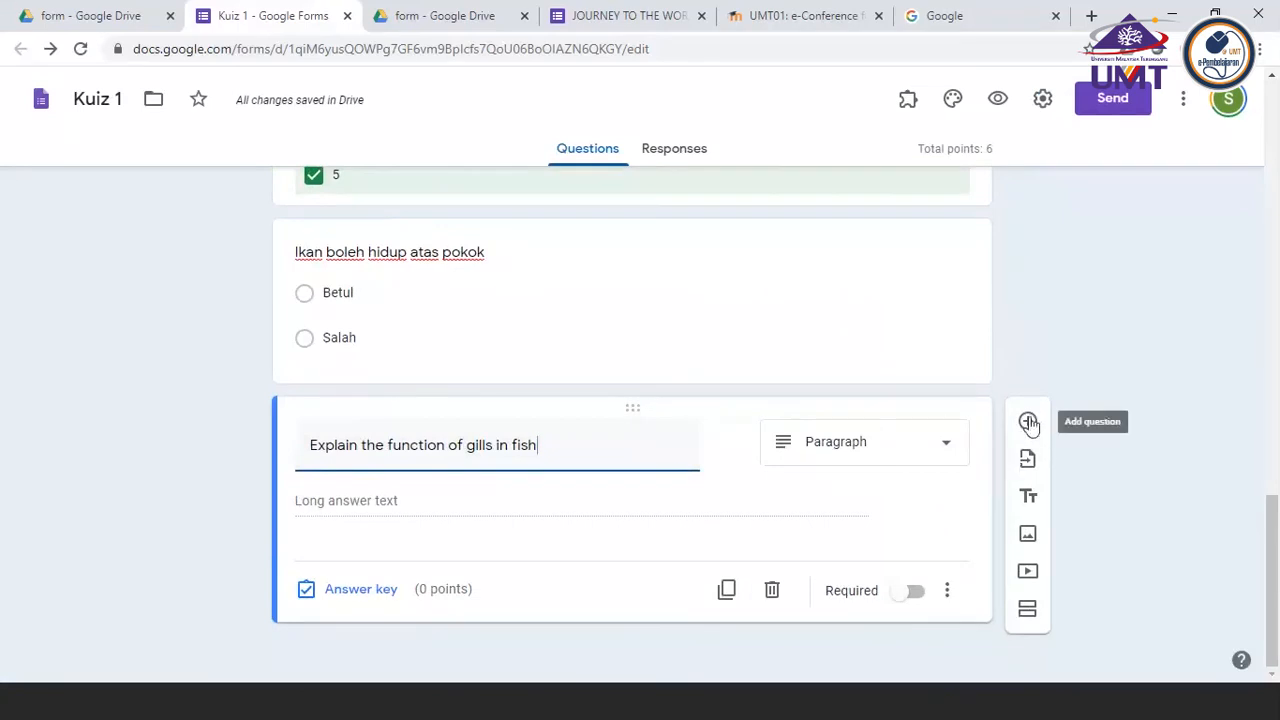
Set the gills question's type to Paragraph and make it required
left_click(942, 451)
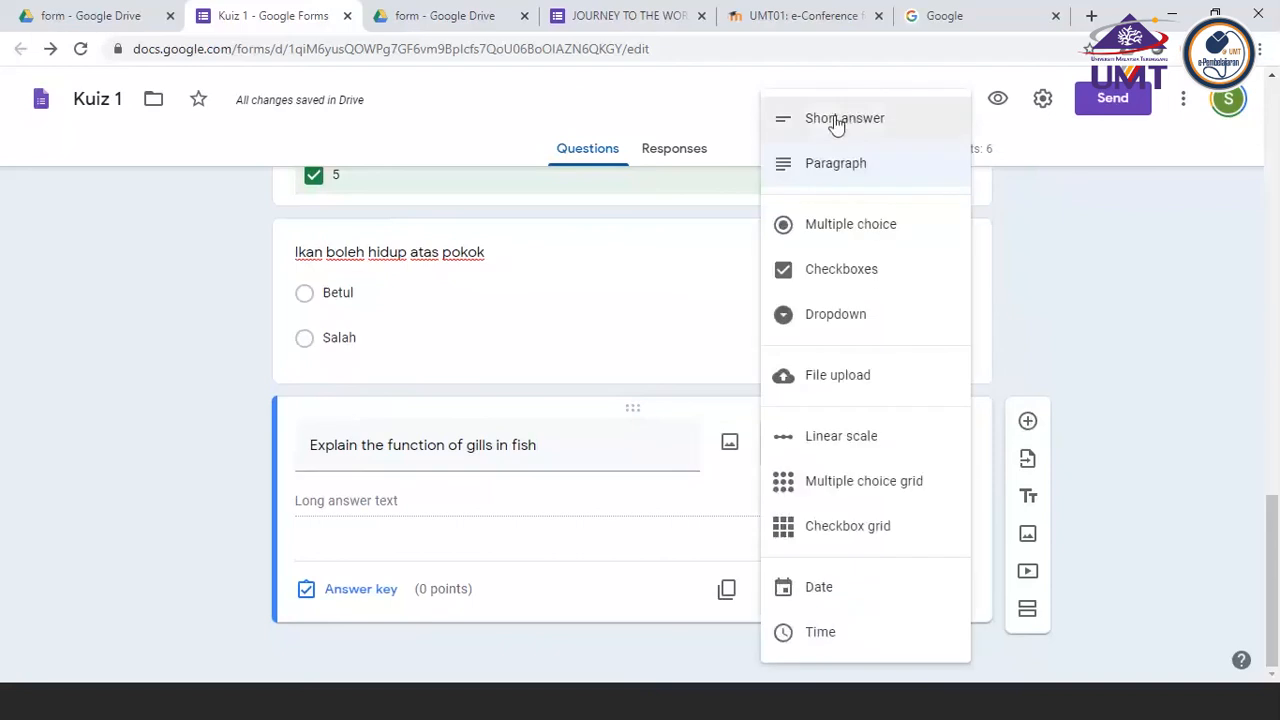
left_click(839, 175)
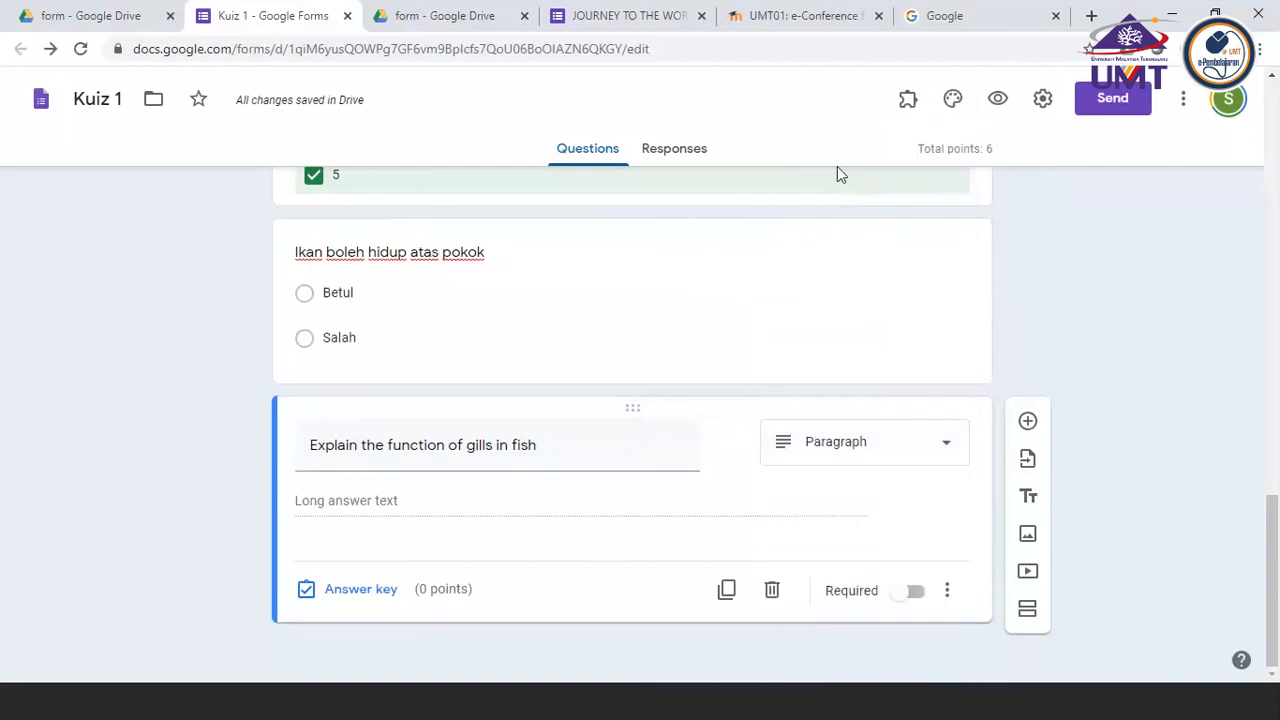
left_click(916, 594)
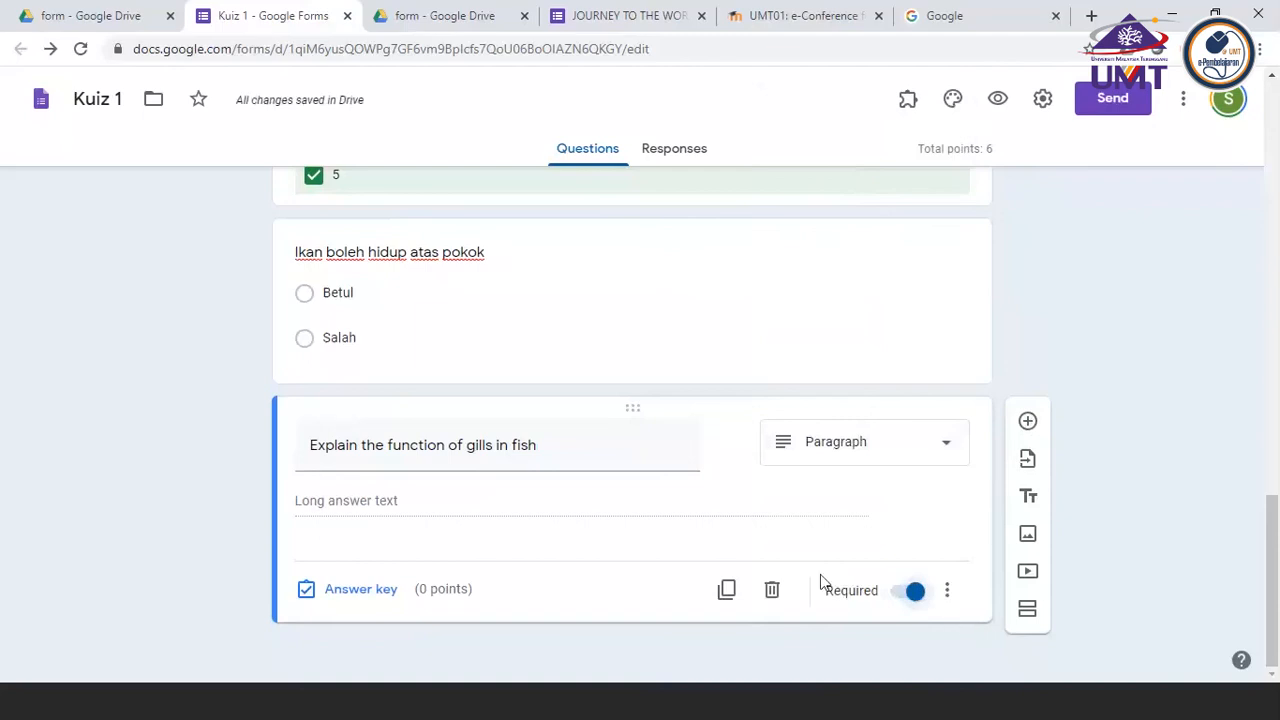
Add the description "Explain the 3 function of the gills for the fish to survive" to the gills question
left_click(947, 596)
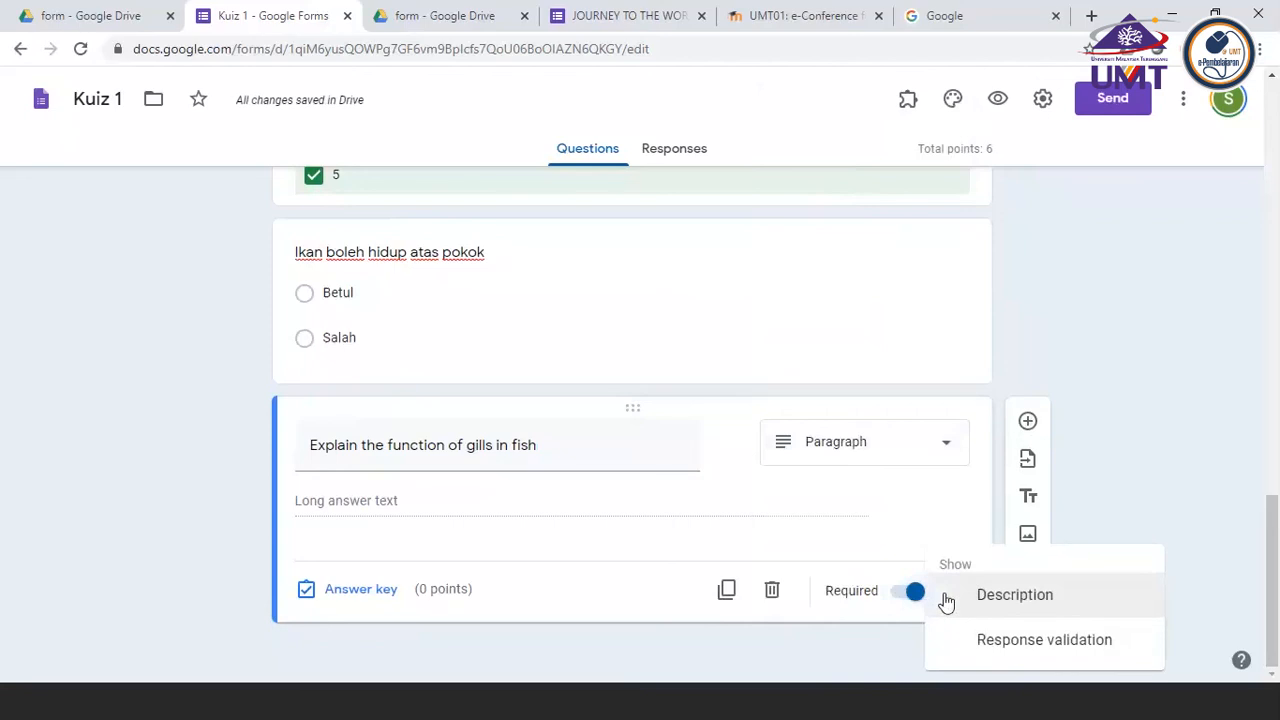
left_click(1014, 595)
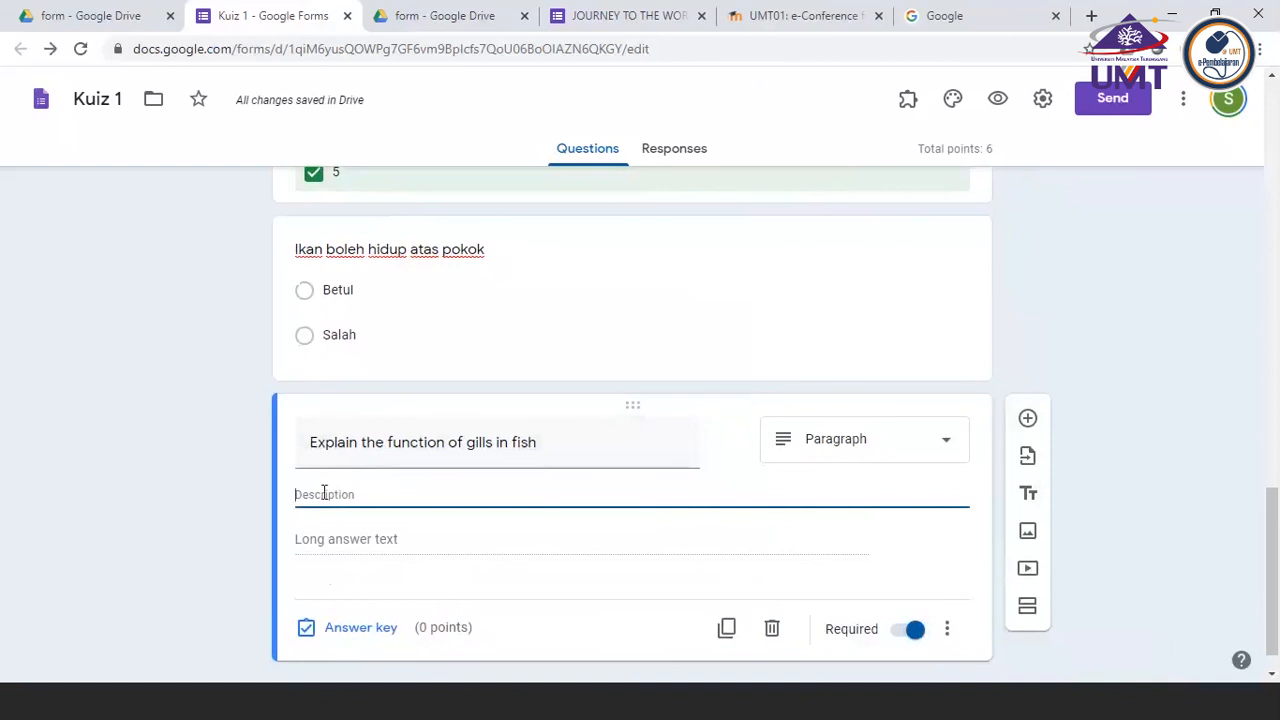
type("Explain")
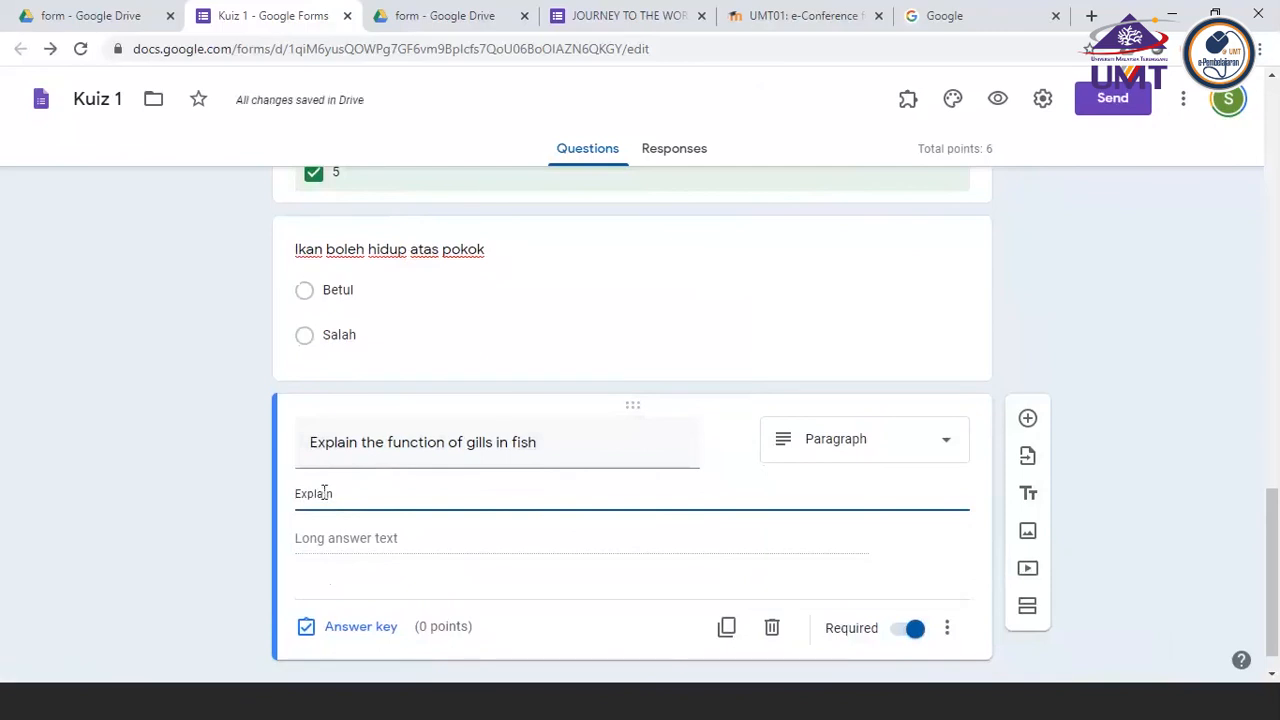
type("the 3 fu")
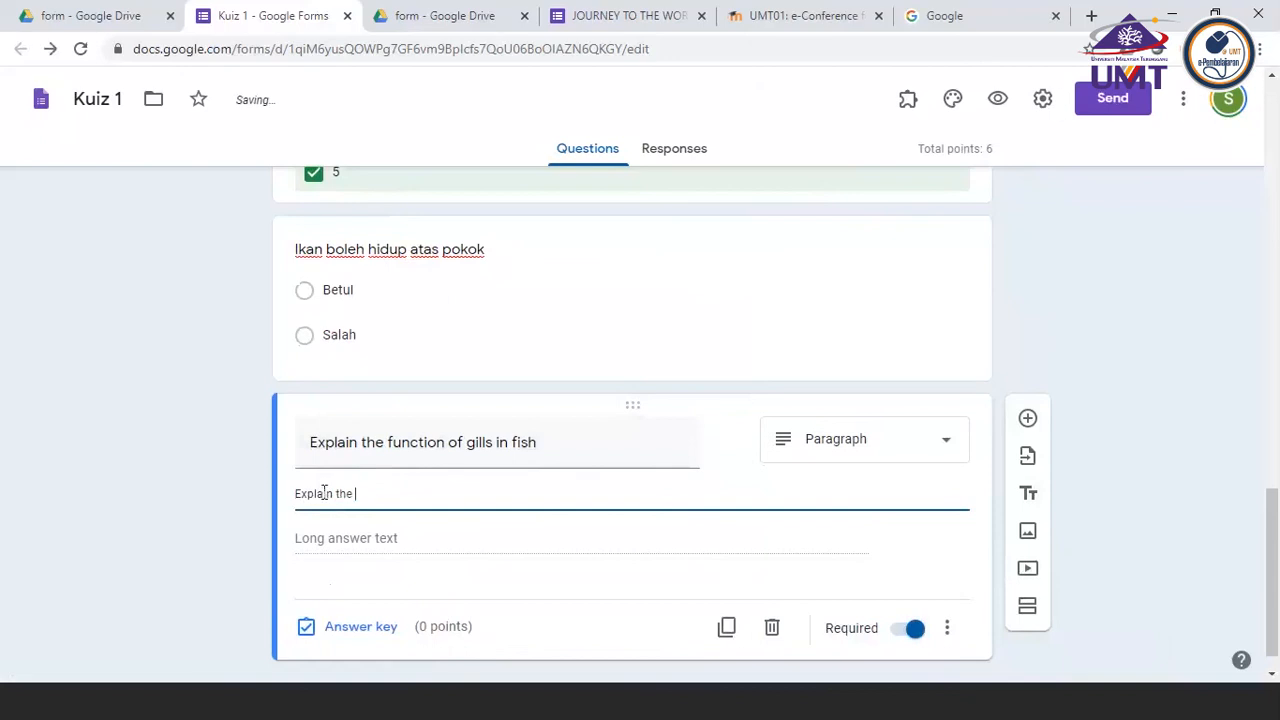
type("nction of ")
type("the gil")
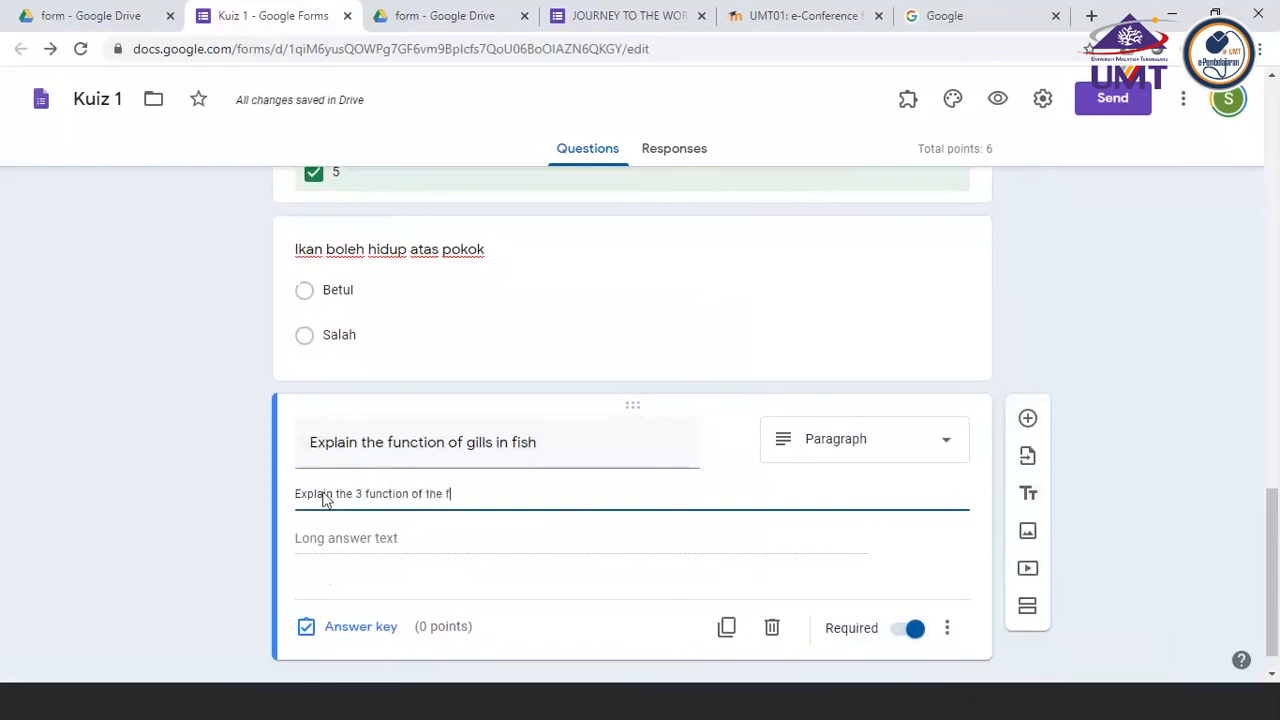
type("ls for th")
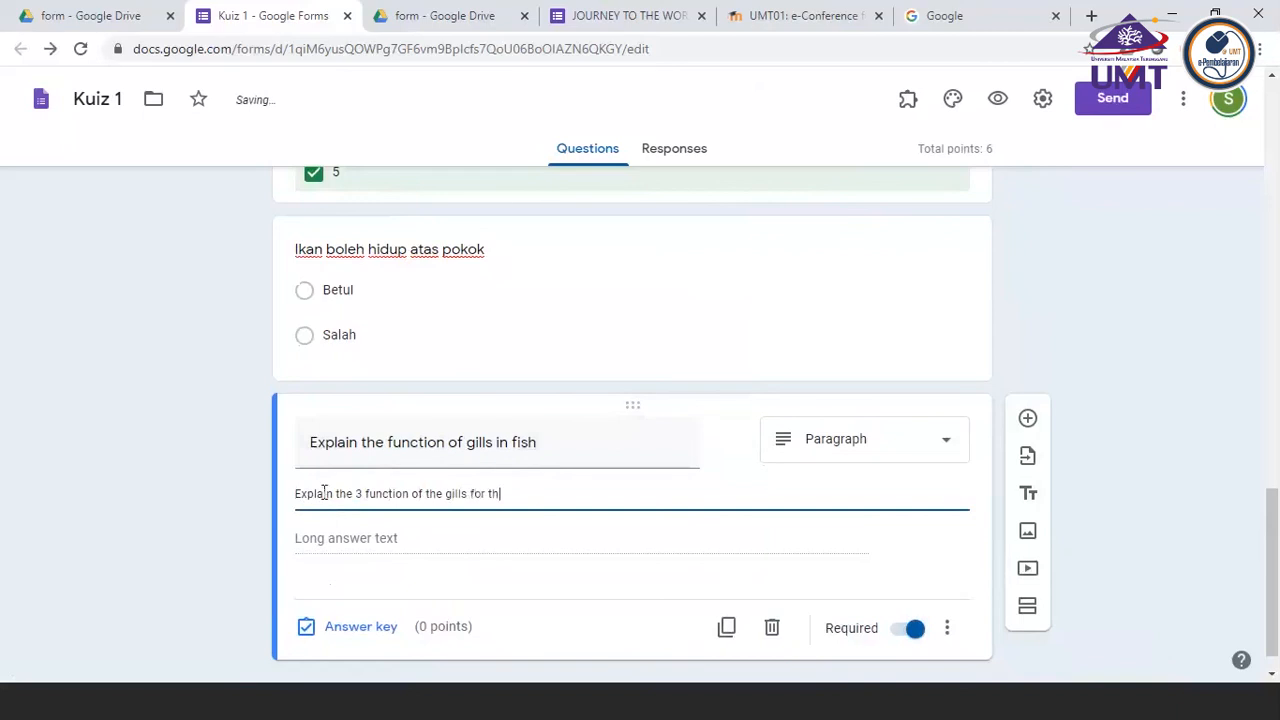
type("e fish to s")
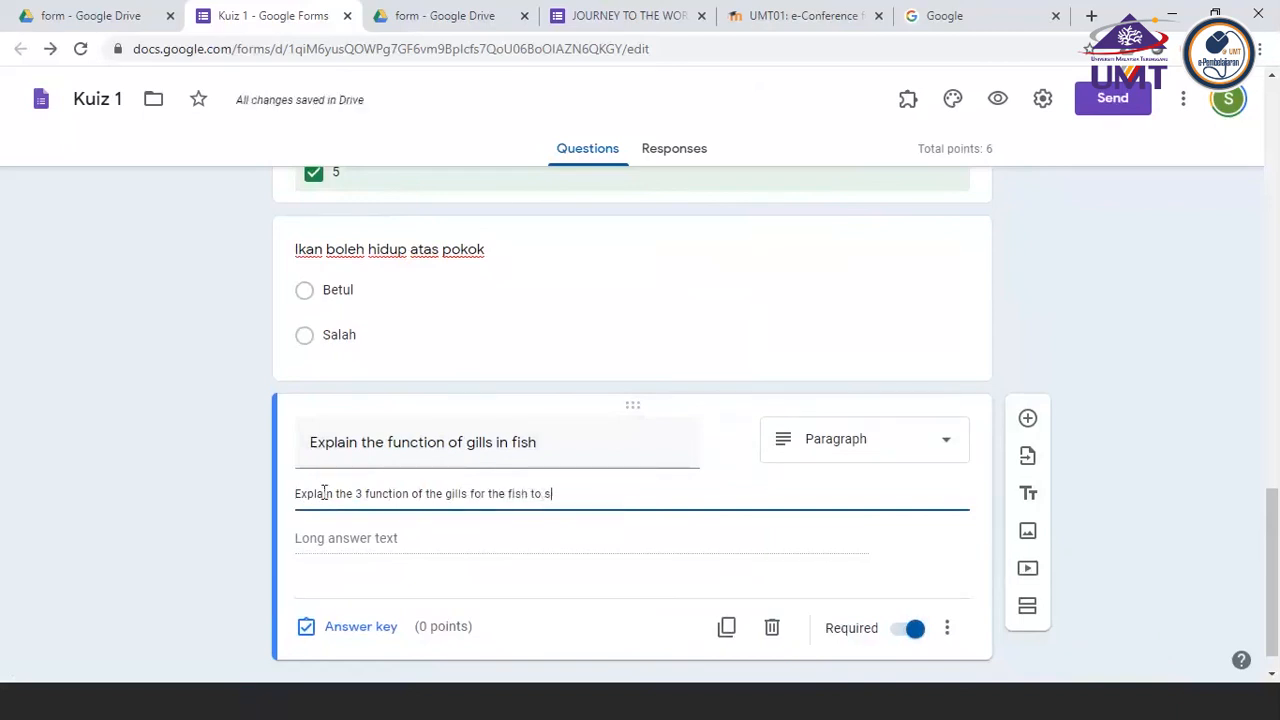
type("urvive")
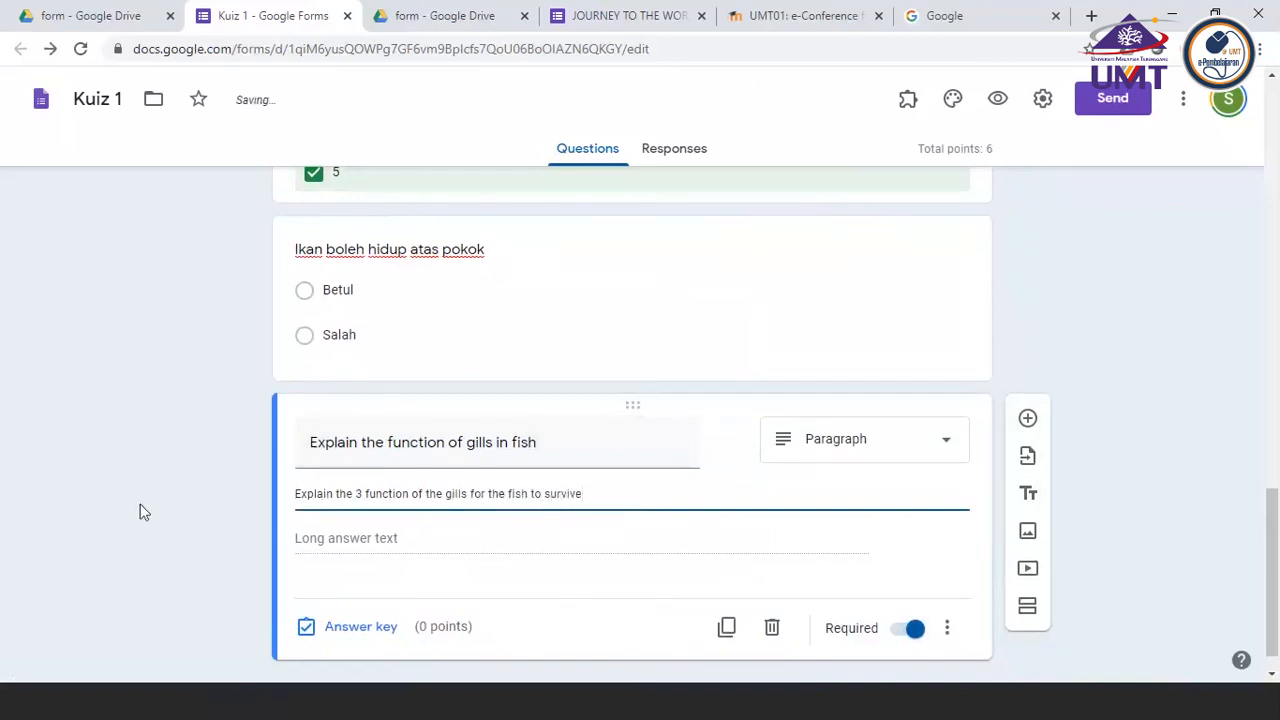
left_click(140, 512)
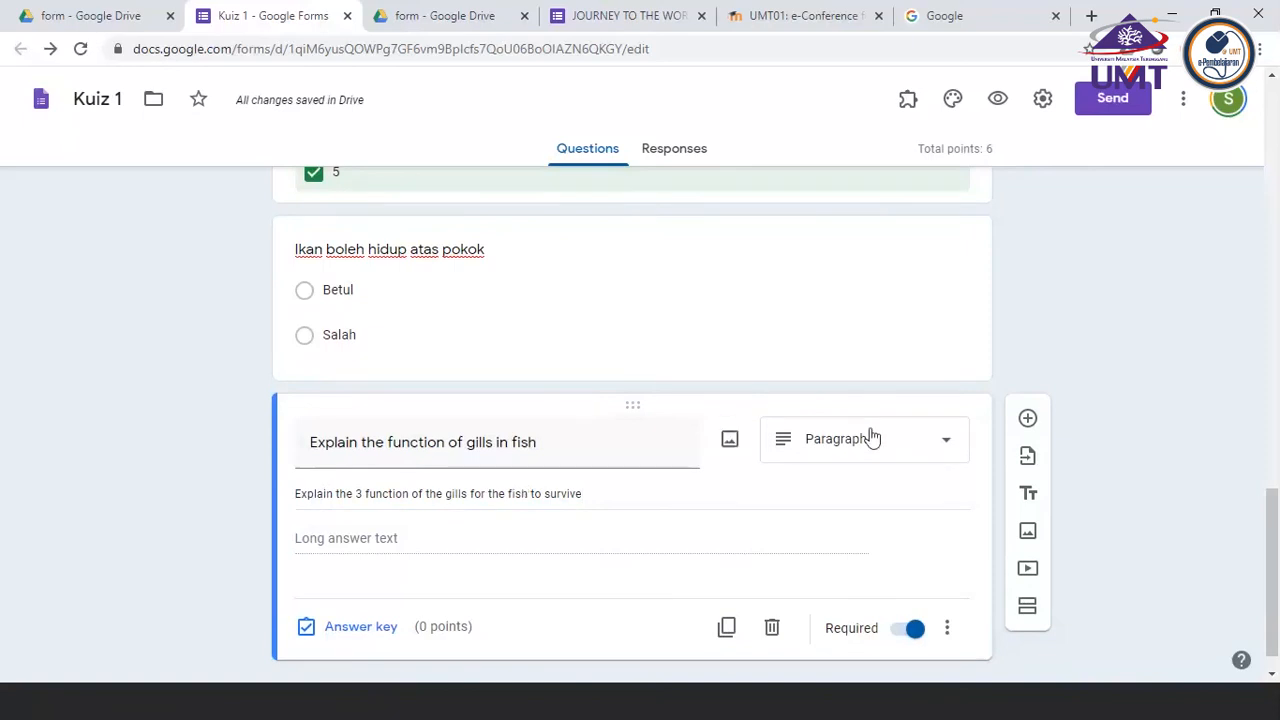
left_click(922, 449)
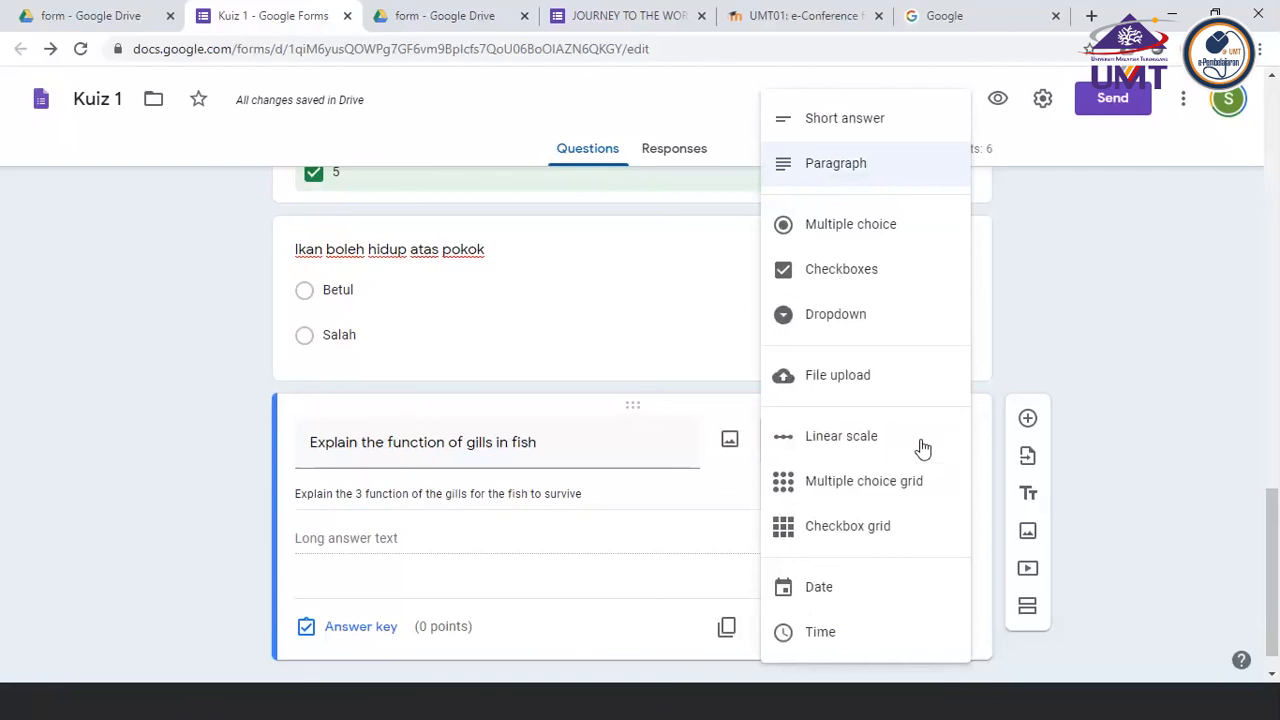
left_click(1054, 360)
Search YouTube for "fish" and insert the video "FISH TRAP in SECRET POND TUNNEL!" below the gills question
scroll(526, 528, "down", 1)
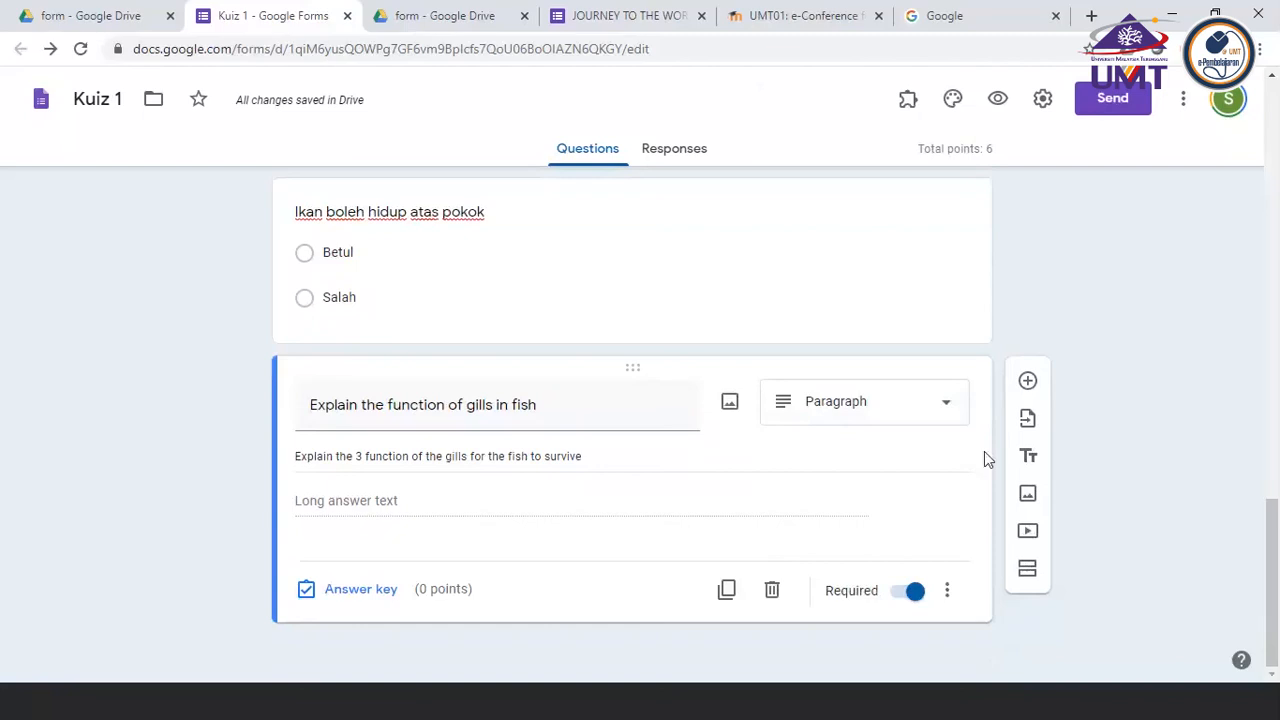
left_click(1032, 387)
left_click(1028, 537)
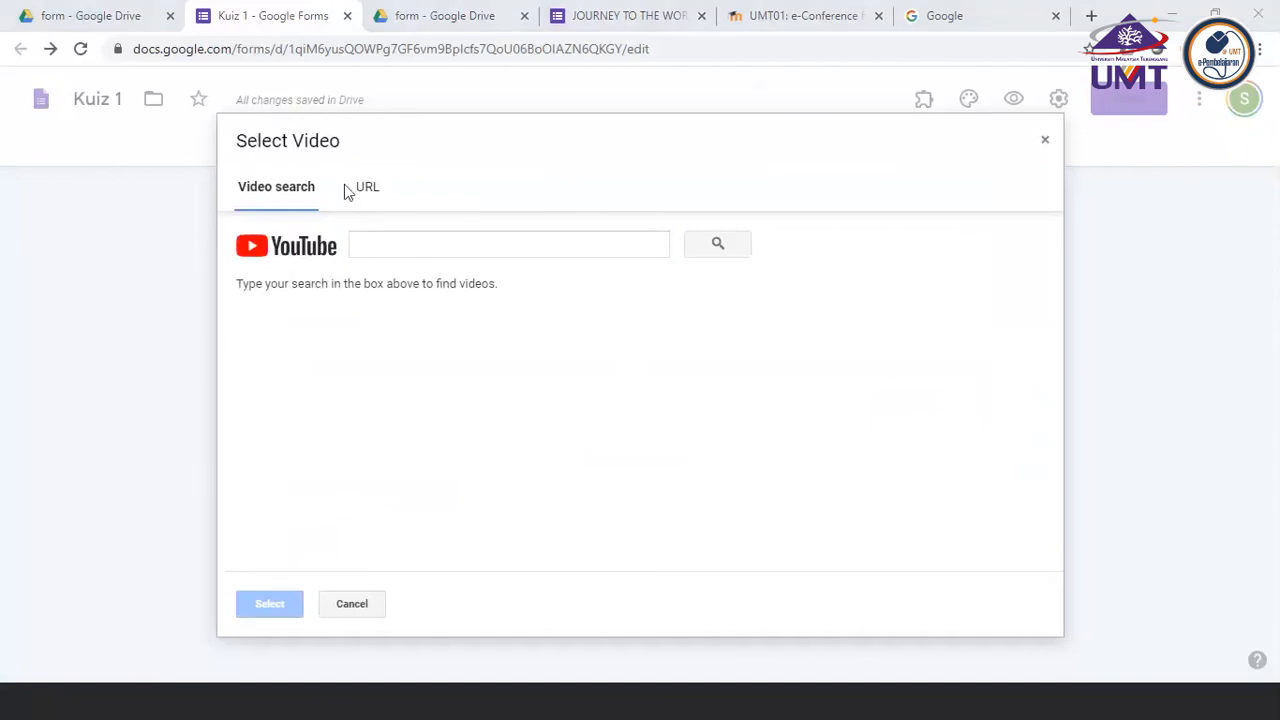
left_click(375, 245)
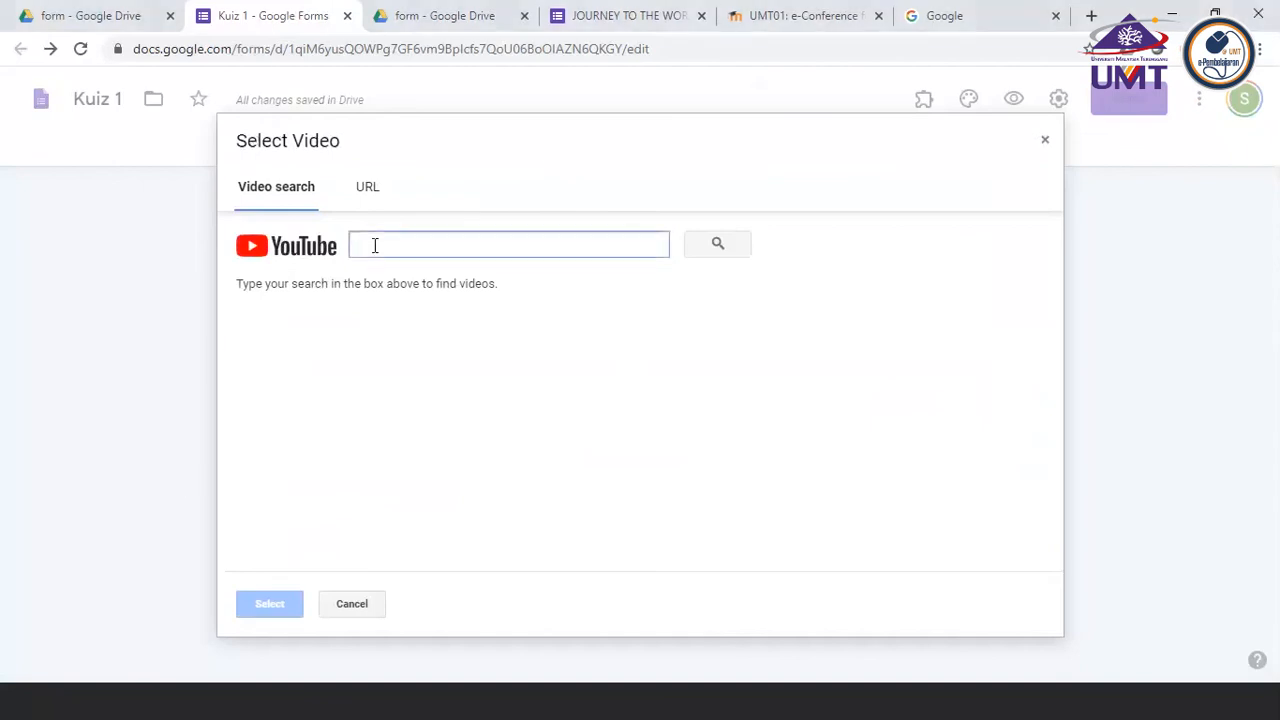
type("fish")
key("Return")
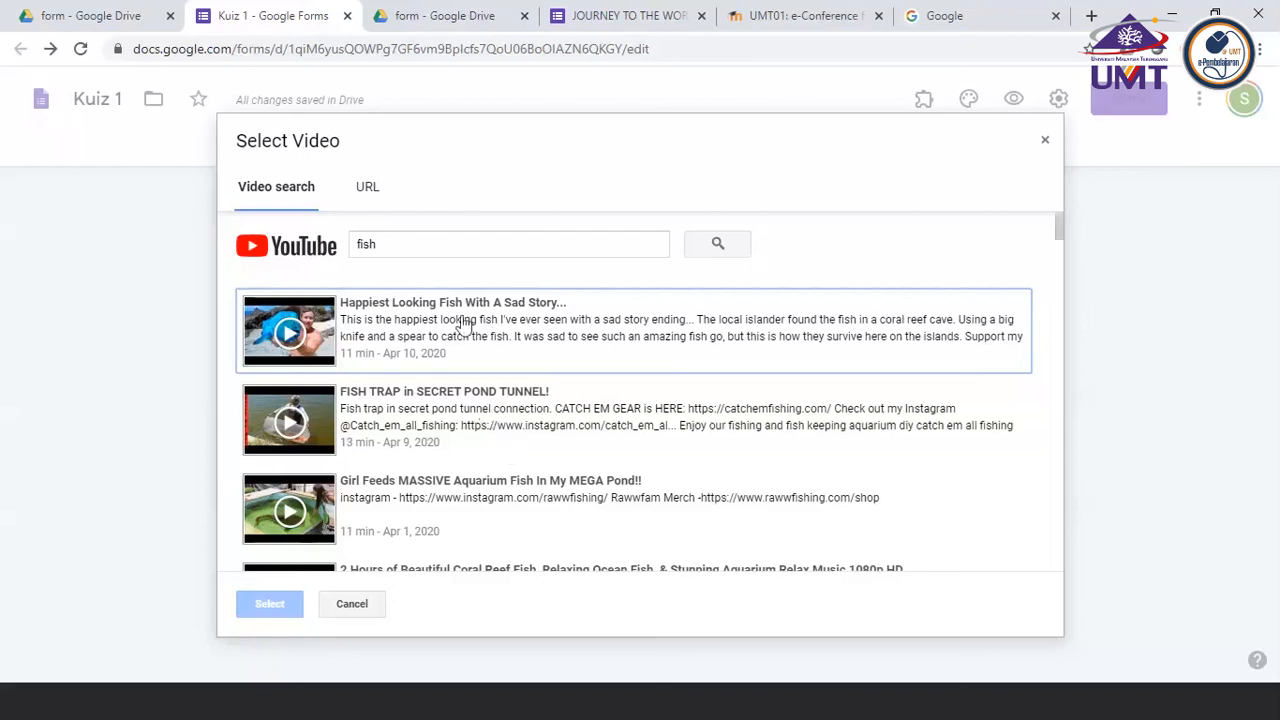
scroll(463, 322, "down", 1)
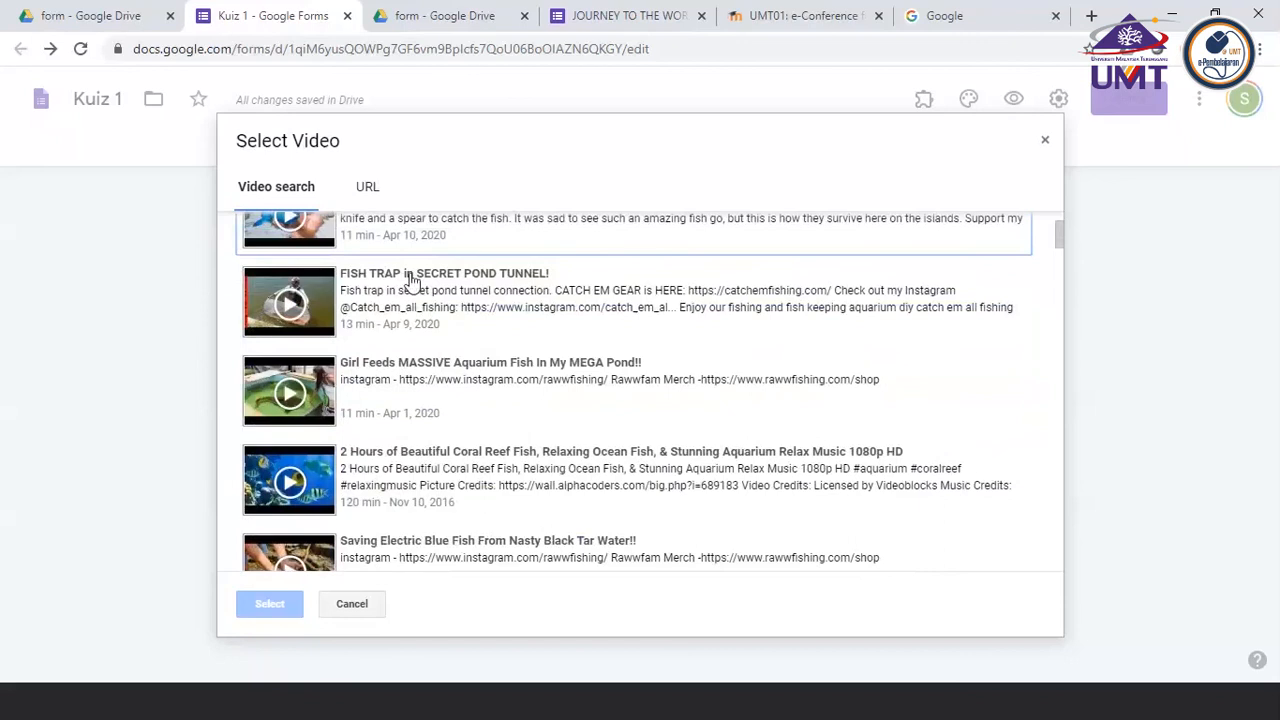
left_click(410, 280)
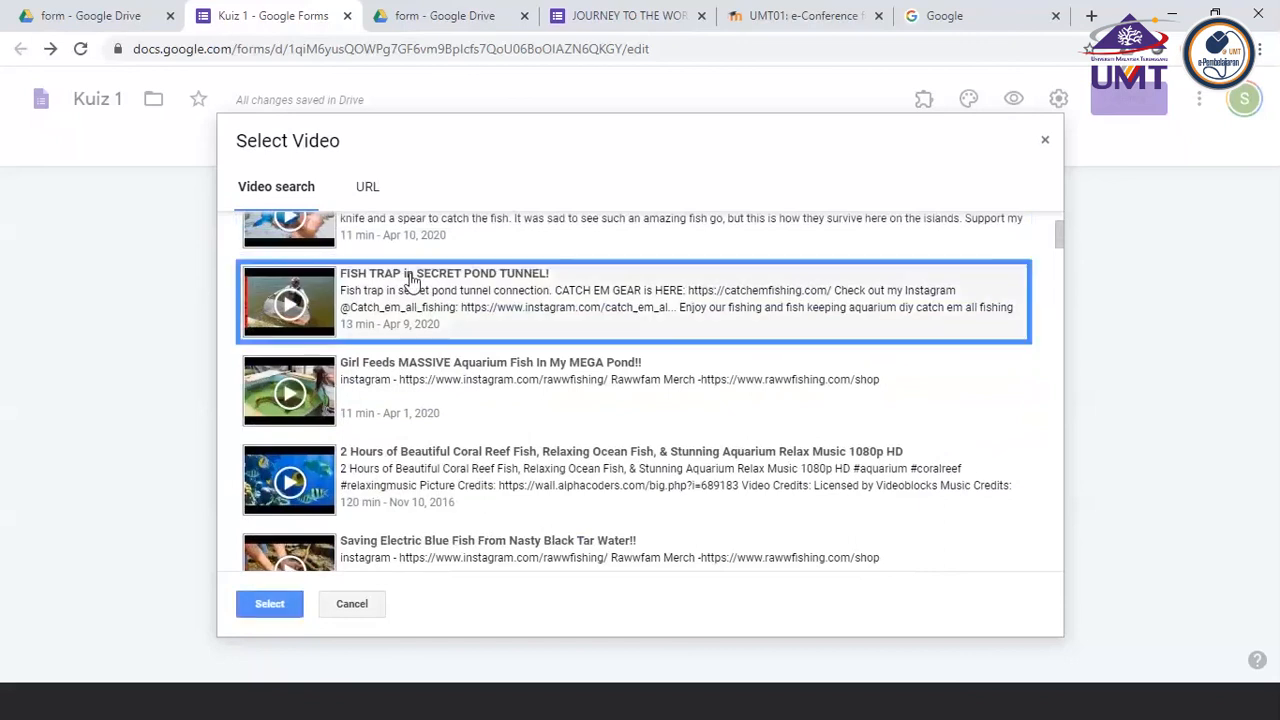
left_click(268, 607)
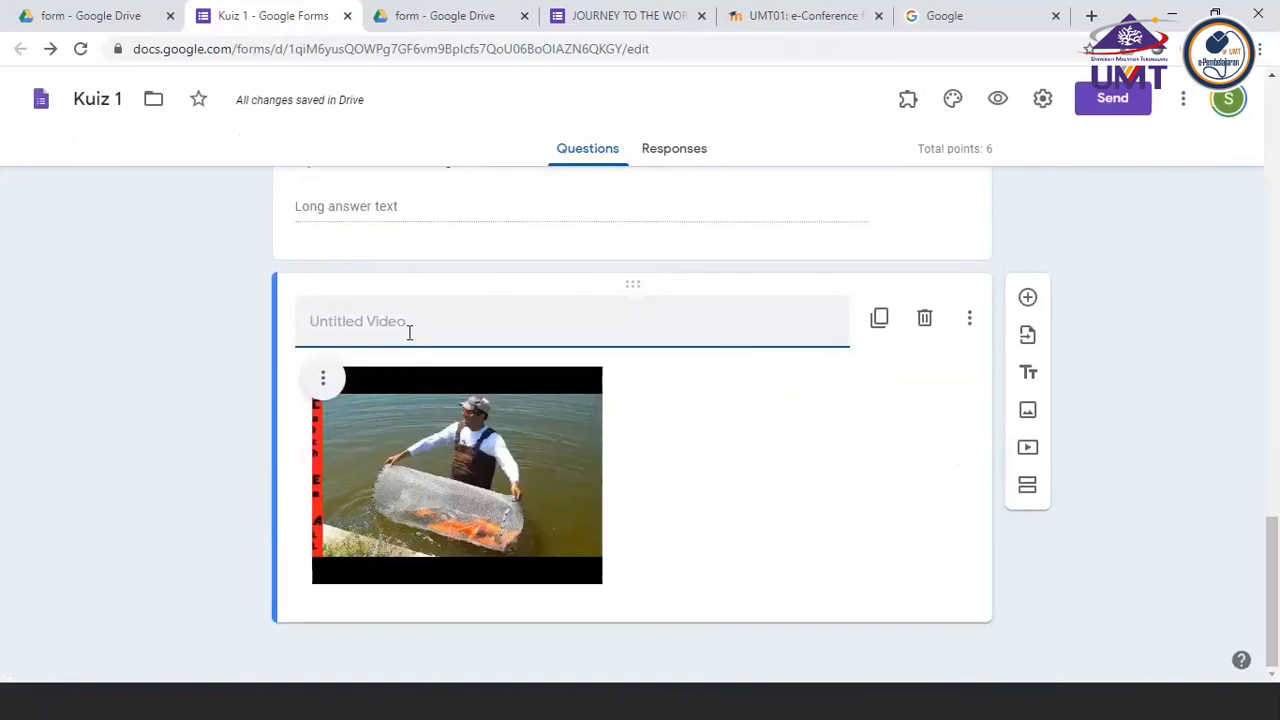
Title the inserted video "Watch this video and answer the question below"
type("P")
key("BackSpace")
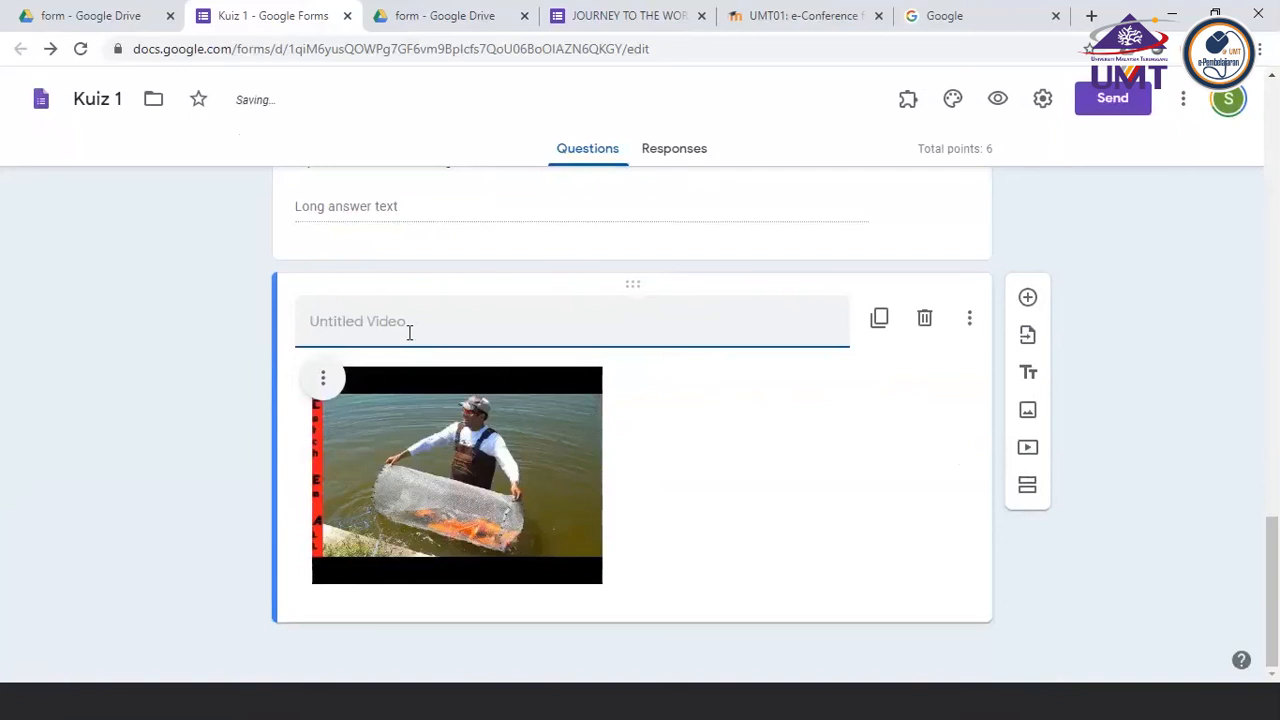
type("Watch this video and answer t")
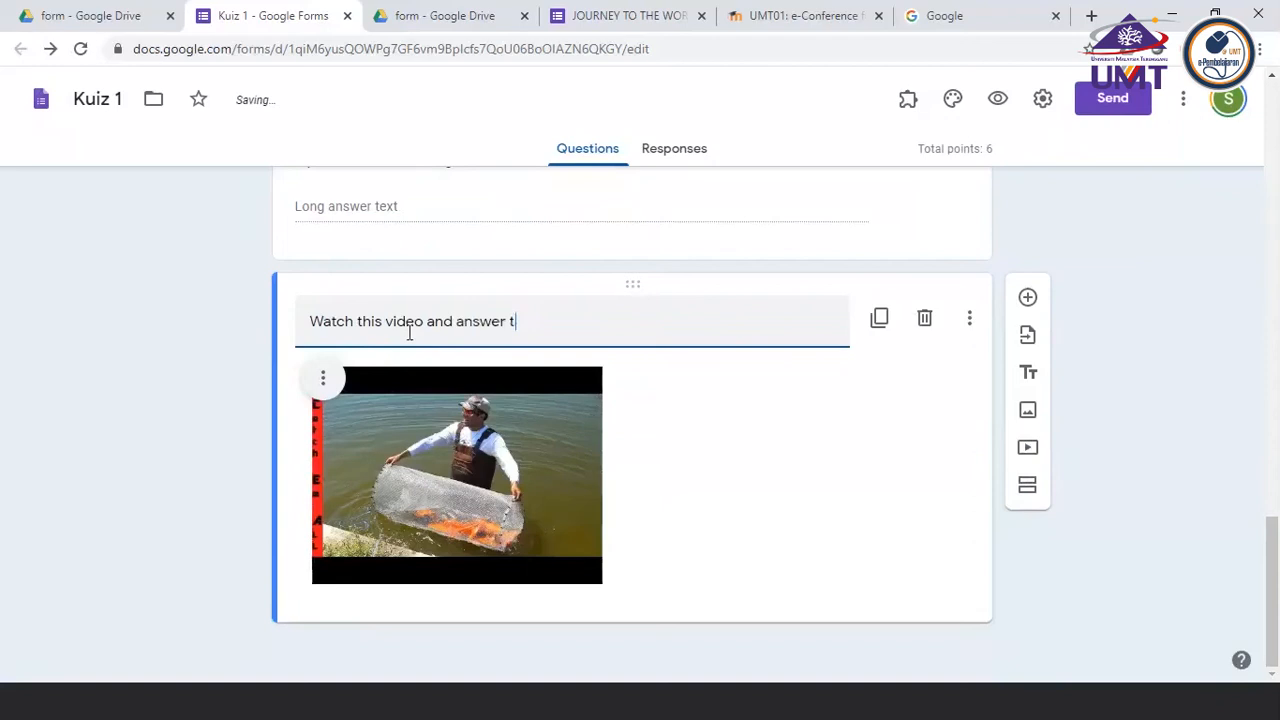
type("he question")
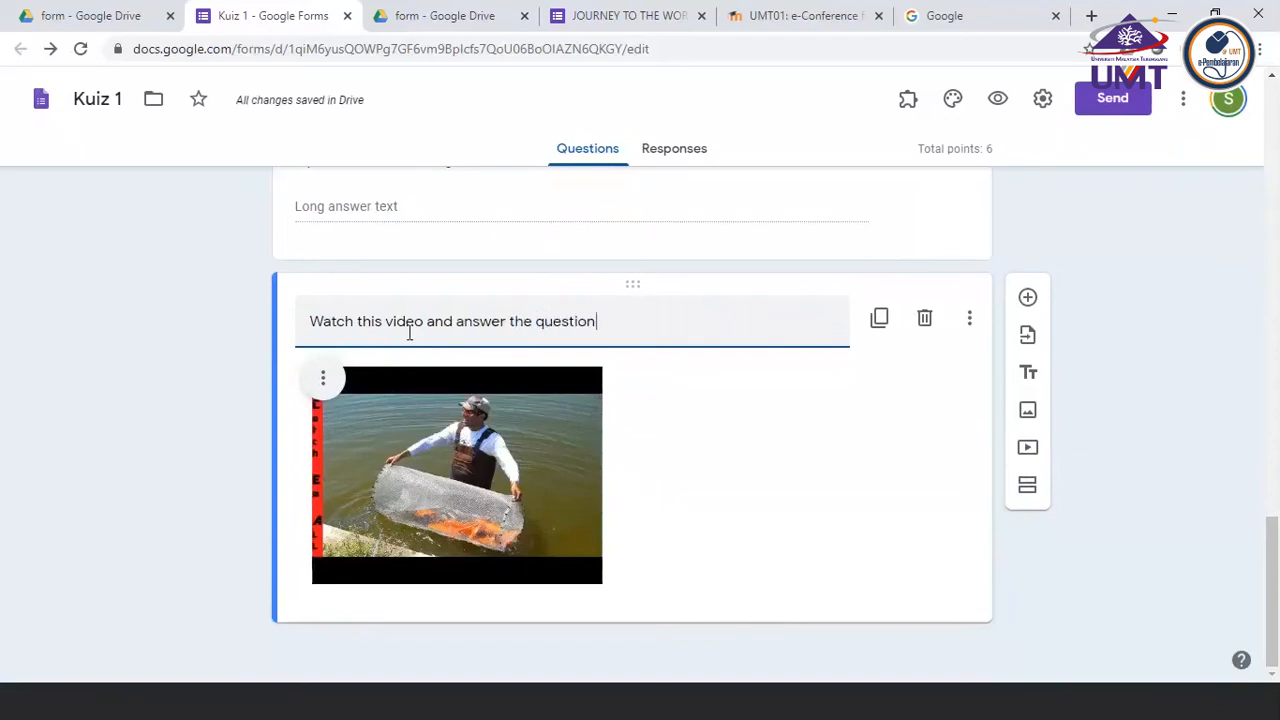
type(" below")
Add two blank multiple-choice questions below the fish trap video
left_click(1028, 299)
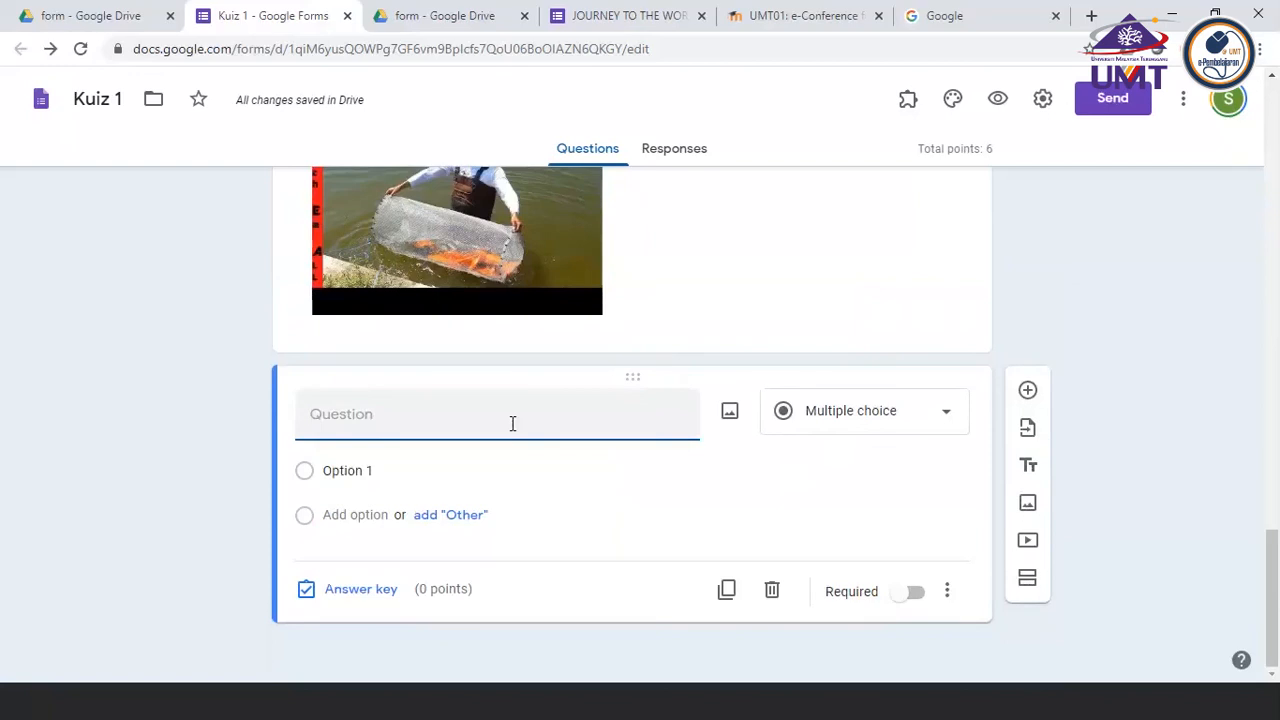
scroll(511, 423, "up", 1)
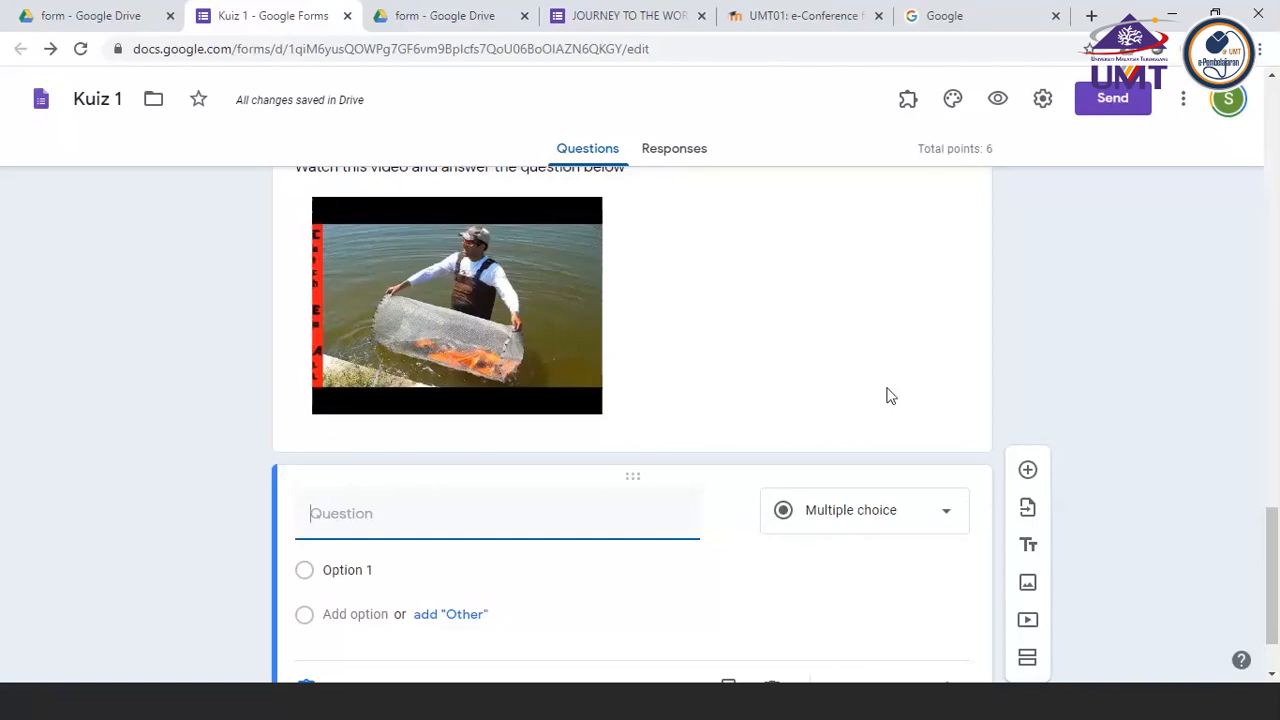
scroll(890, 396, "down", 1)
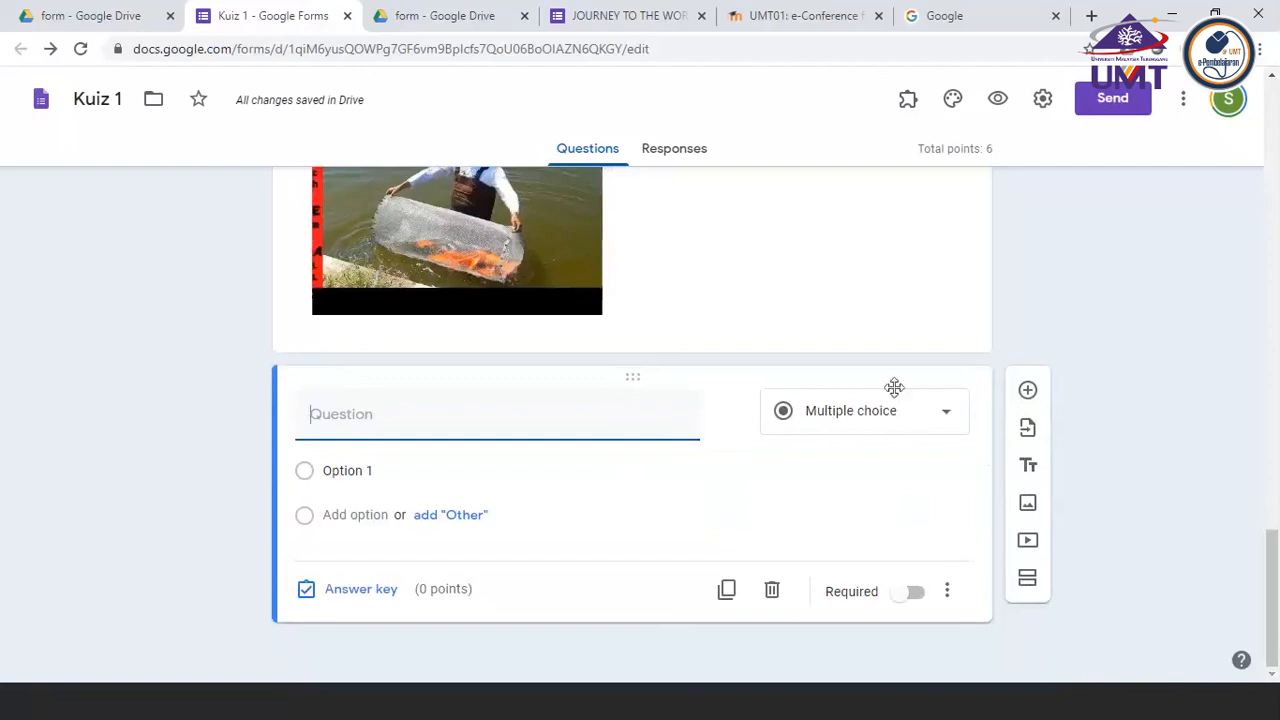
left_click(1028, 391)
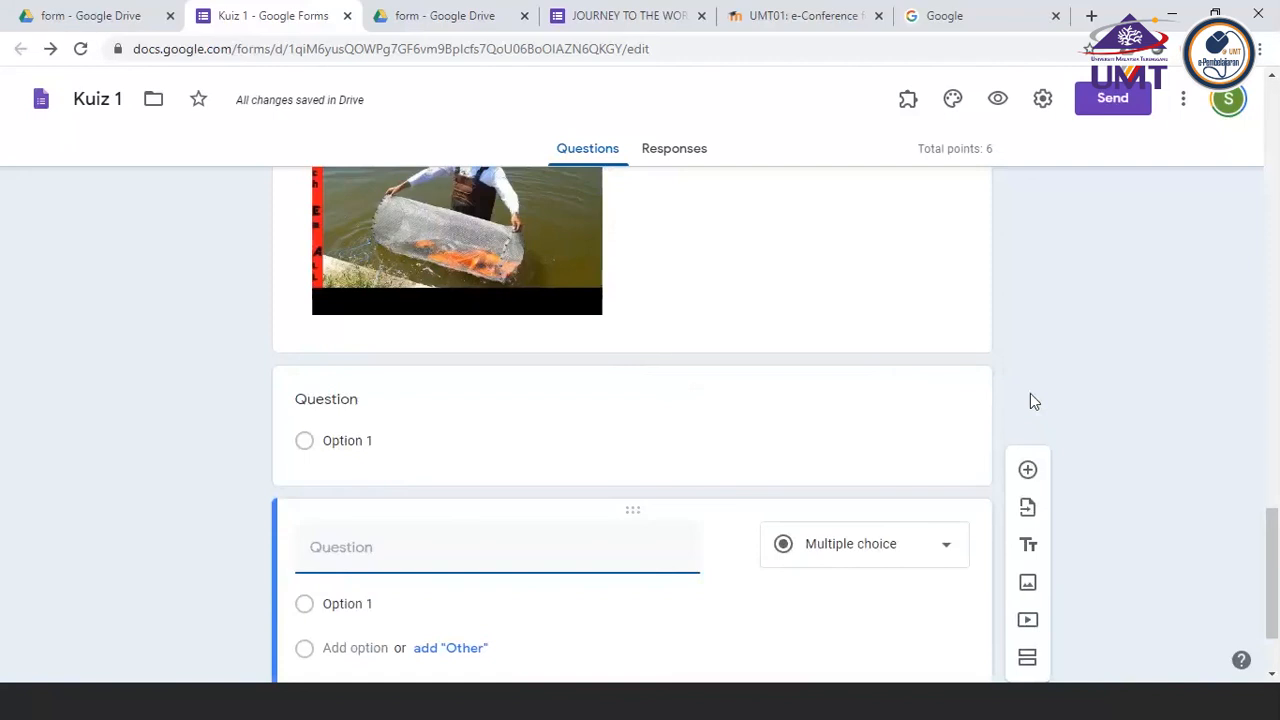
scroll(743, 484, "down", 2)
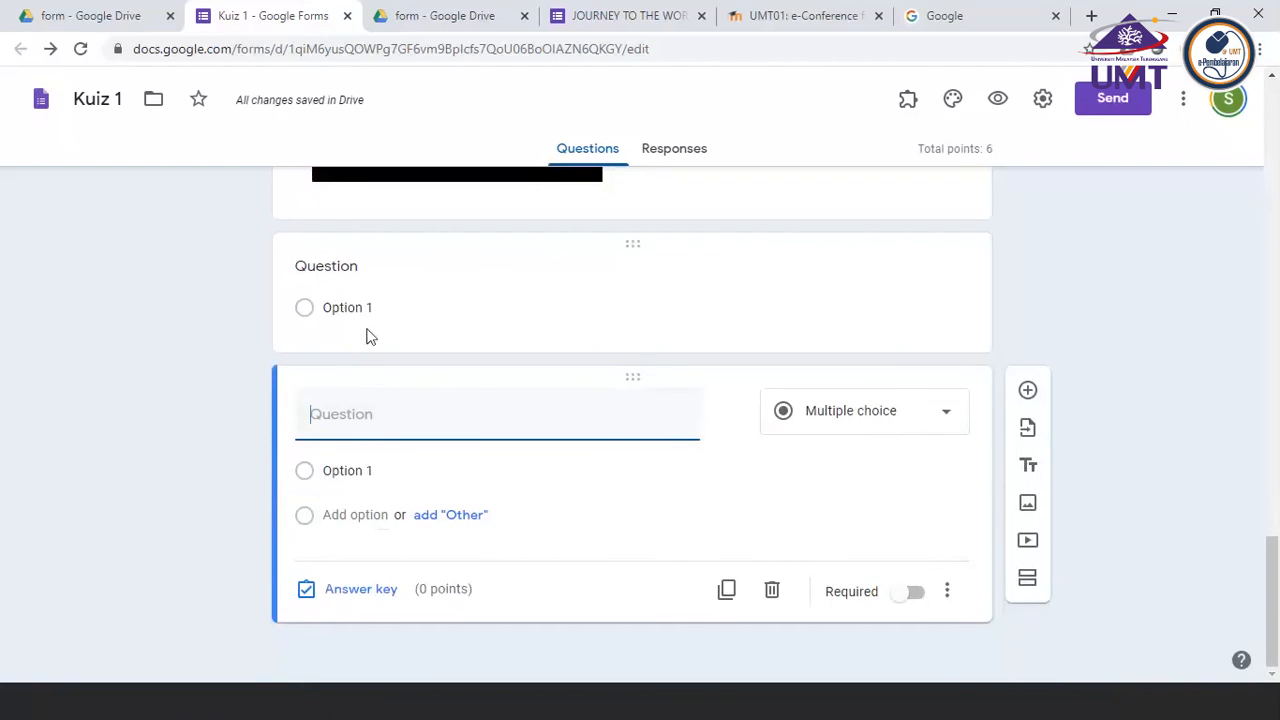
Title the last question "Calculate the velocity of the water flow from the filter. Show your calculation procedure. and submit the file"
left_click(1128, 112)
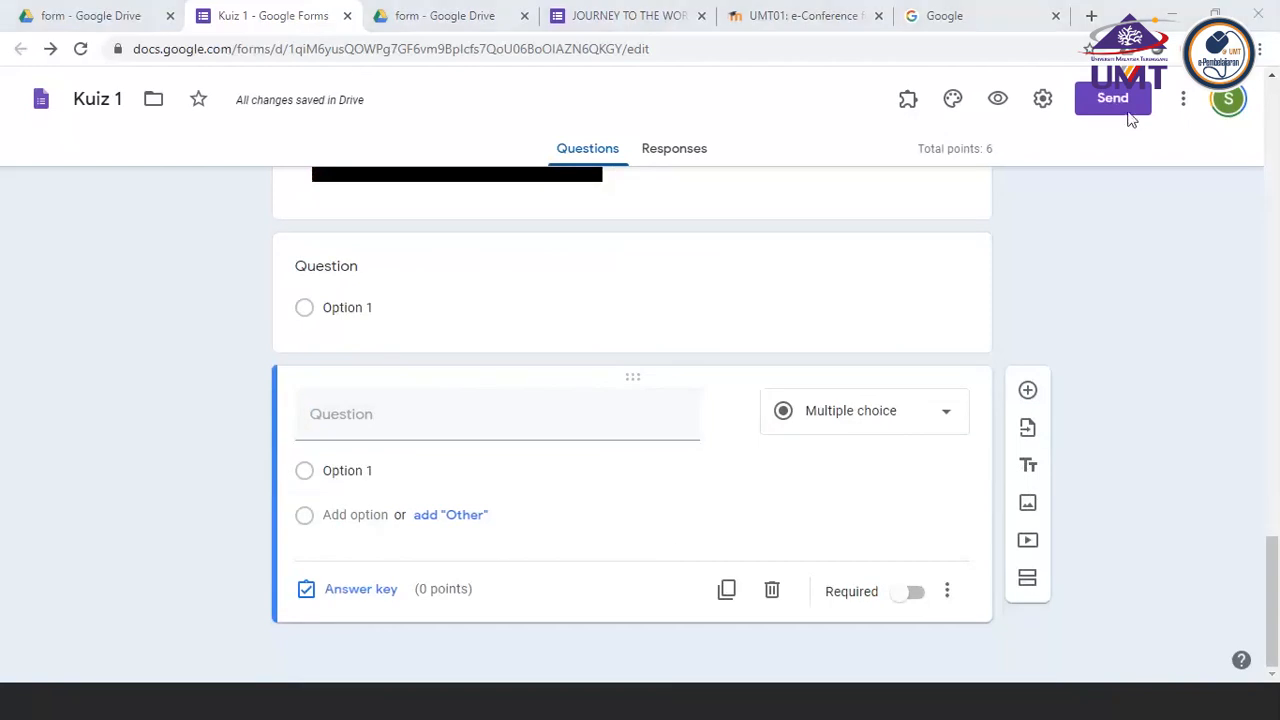
left_click(377, 430)
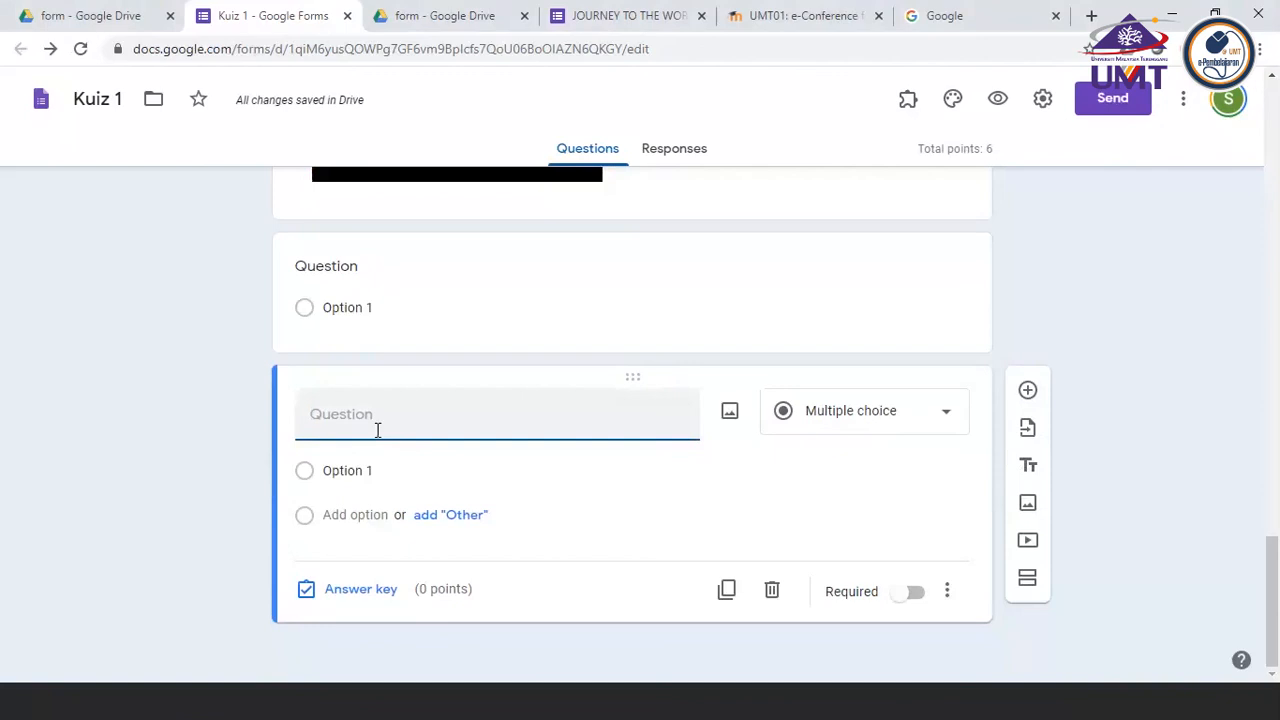
type("C")
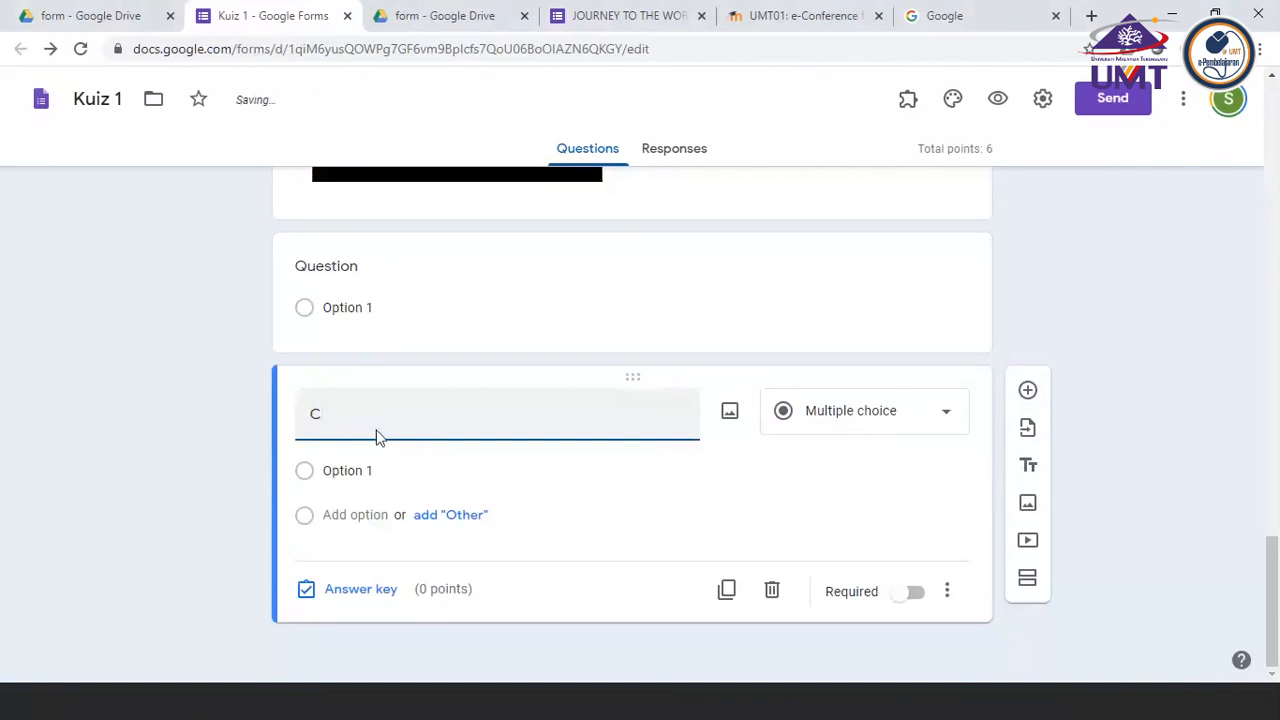
key("BackSpace")
type("Calculate the velocity of the water")
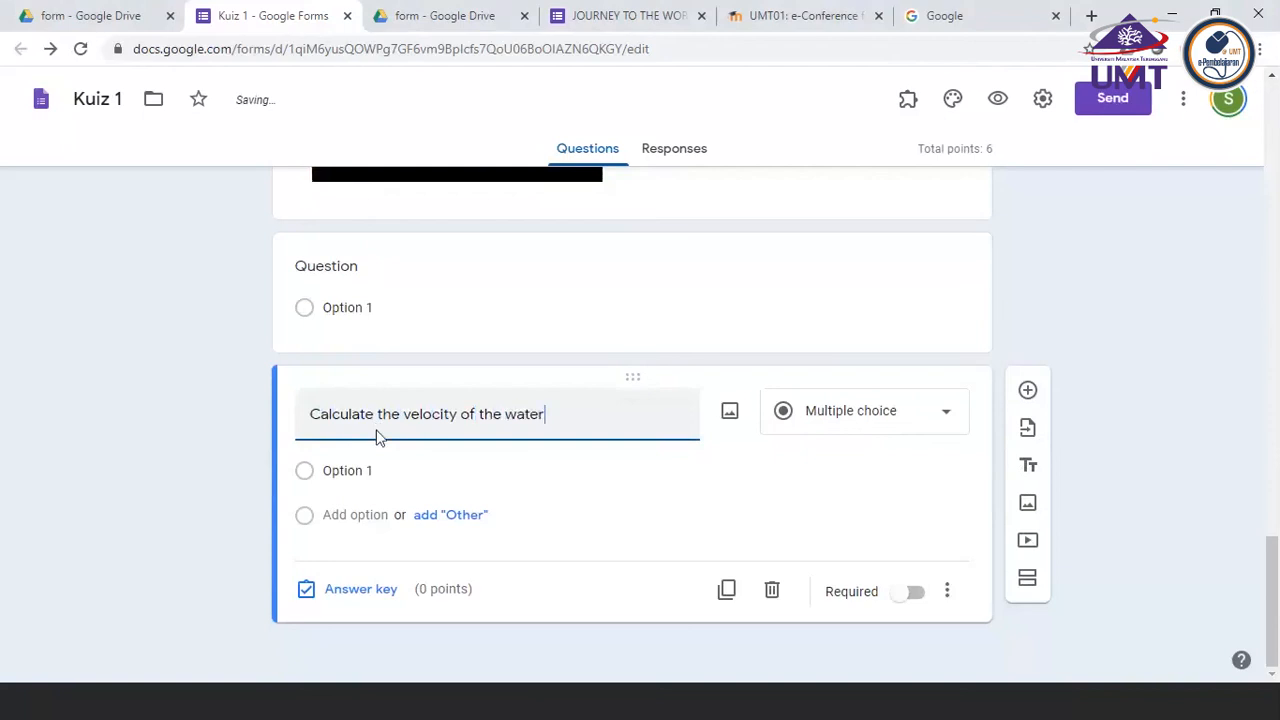
type(" flow from")
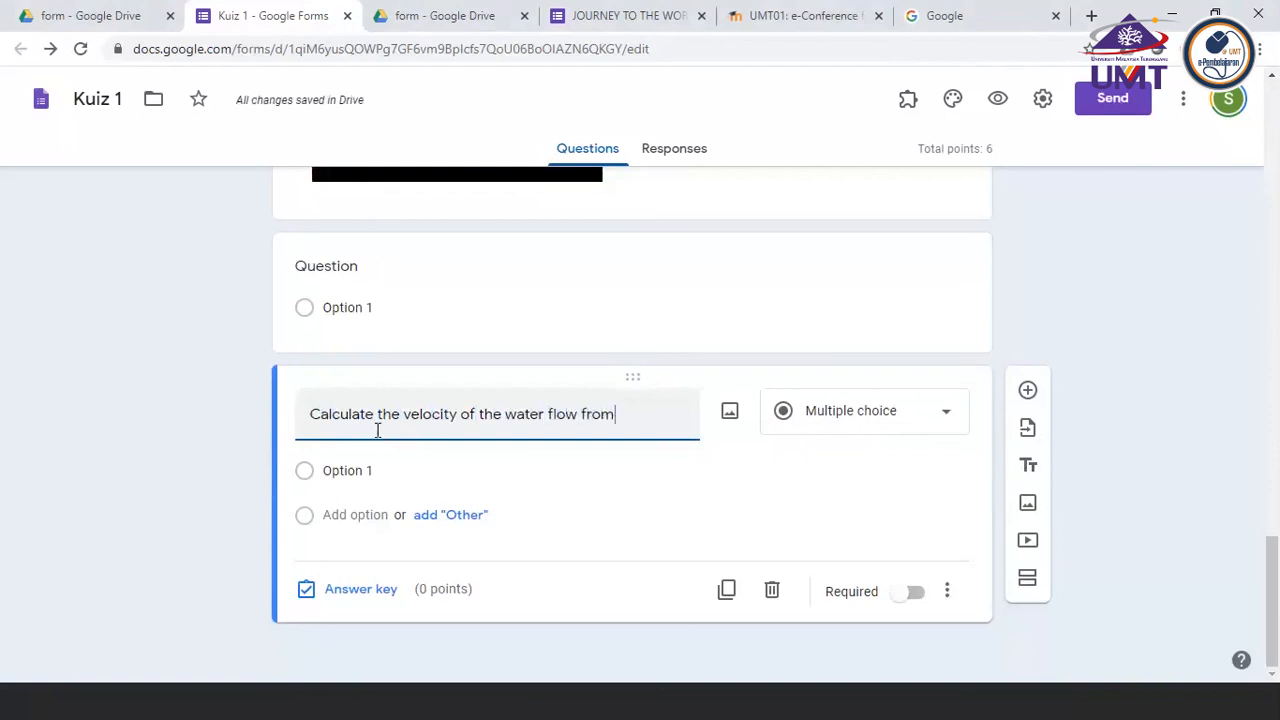
type(" the filter. Show y")
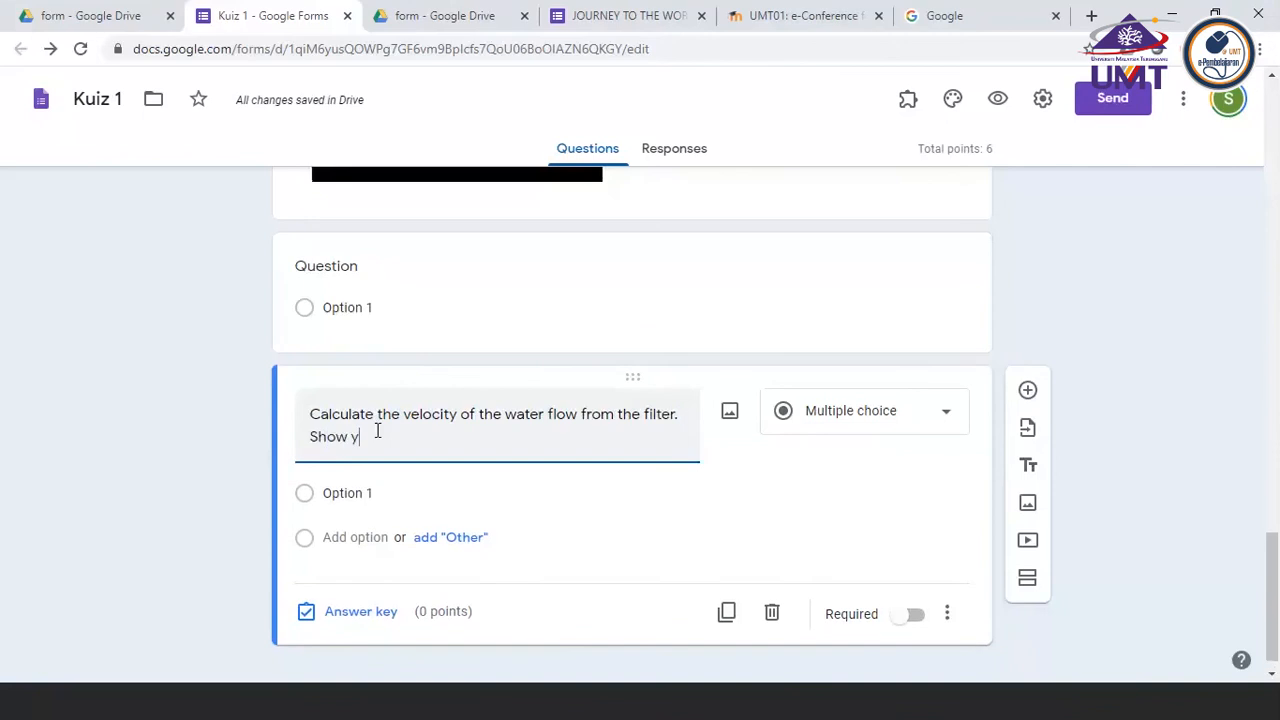
type("our ca")
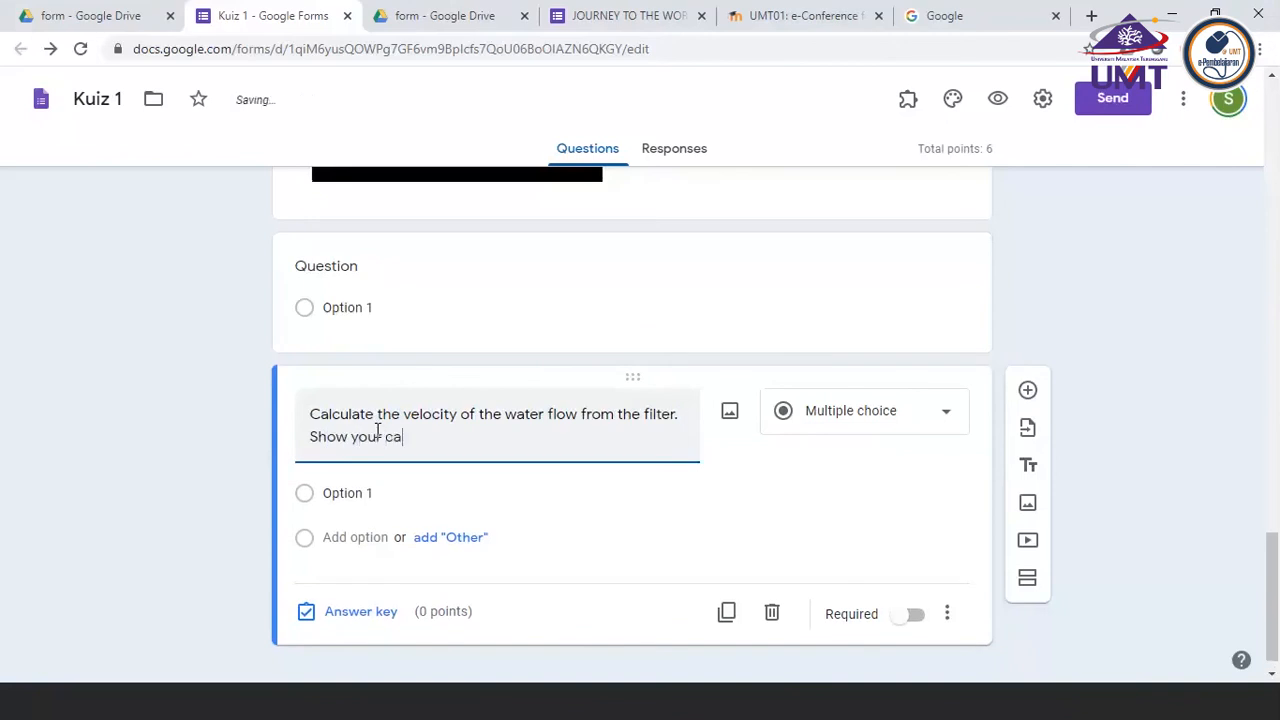
type("lculation p")
type("roce")
type("dure")
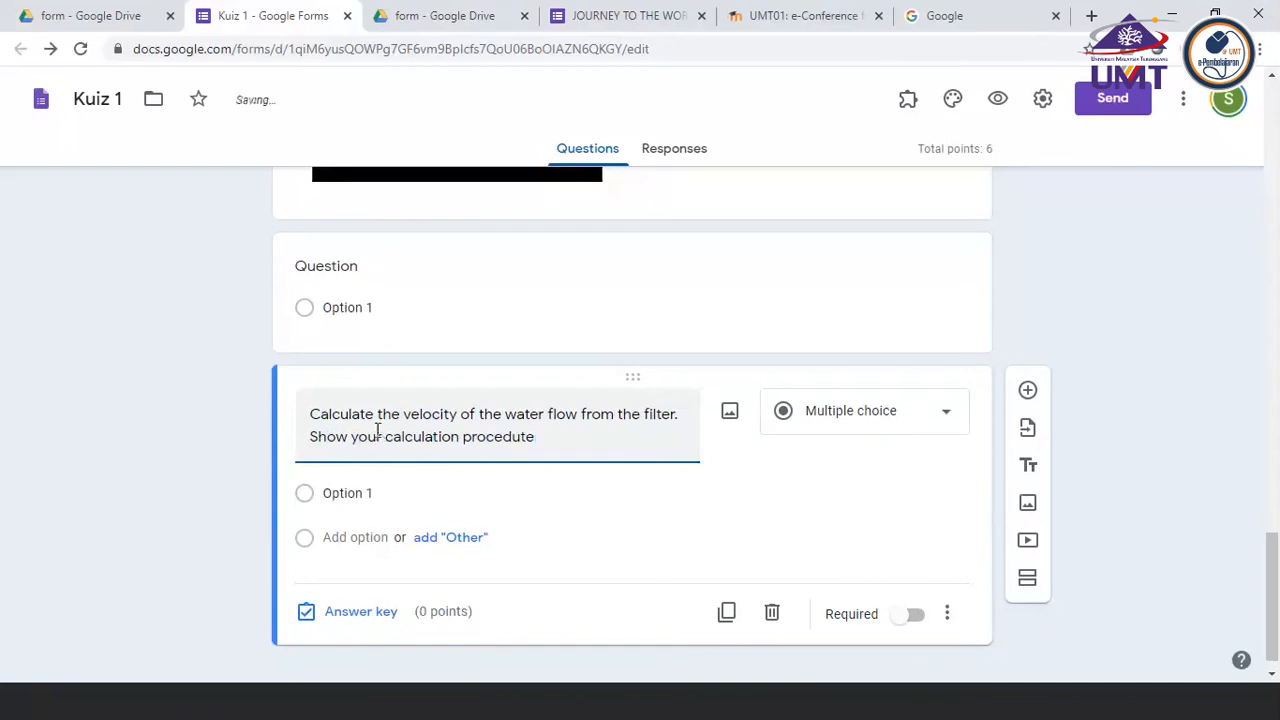
key("BackSpace")
key("BackSpace")
key("BackSpace")
type("ure. and submit the")
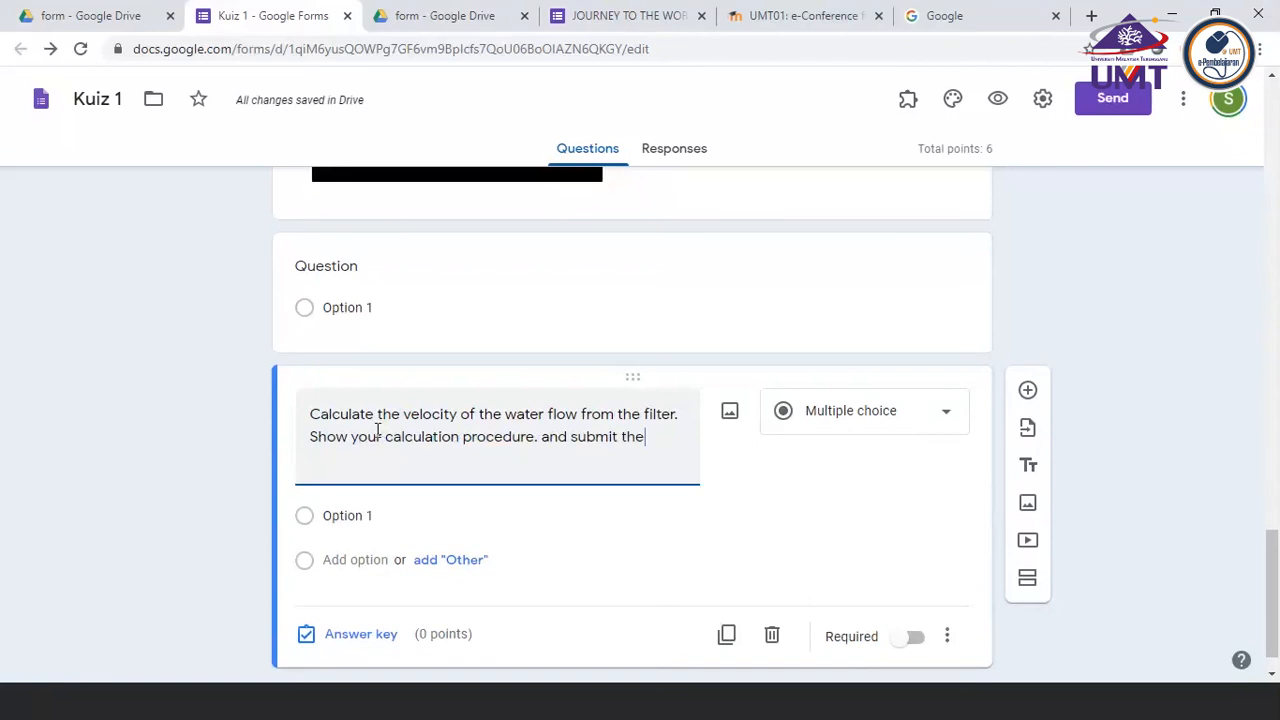
type(" file")
left_click(896, 422)
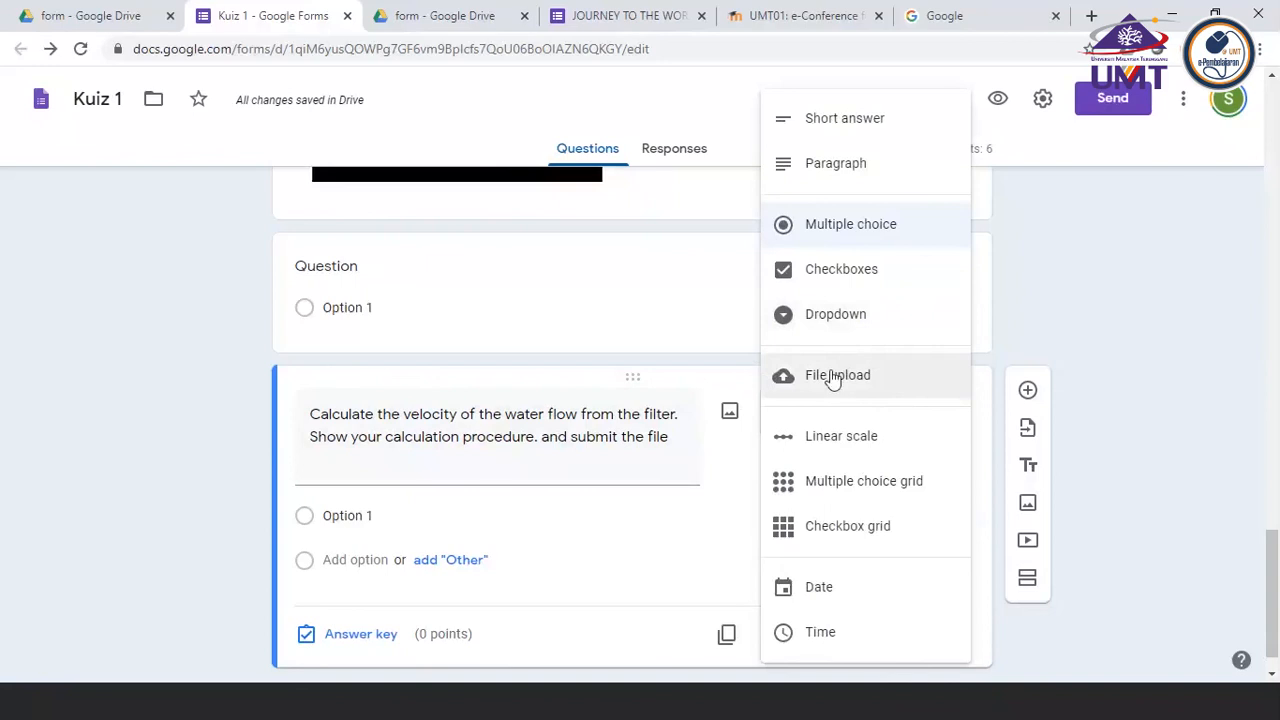
left_click(660, 522)
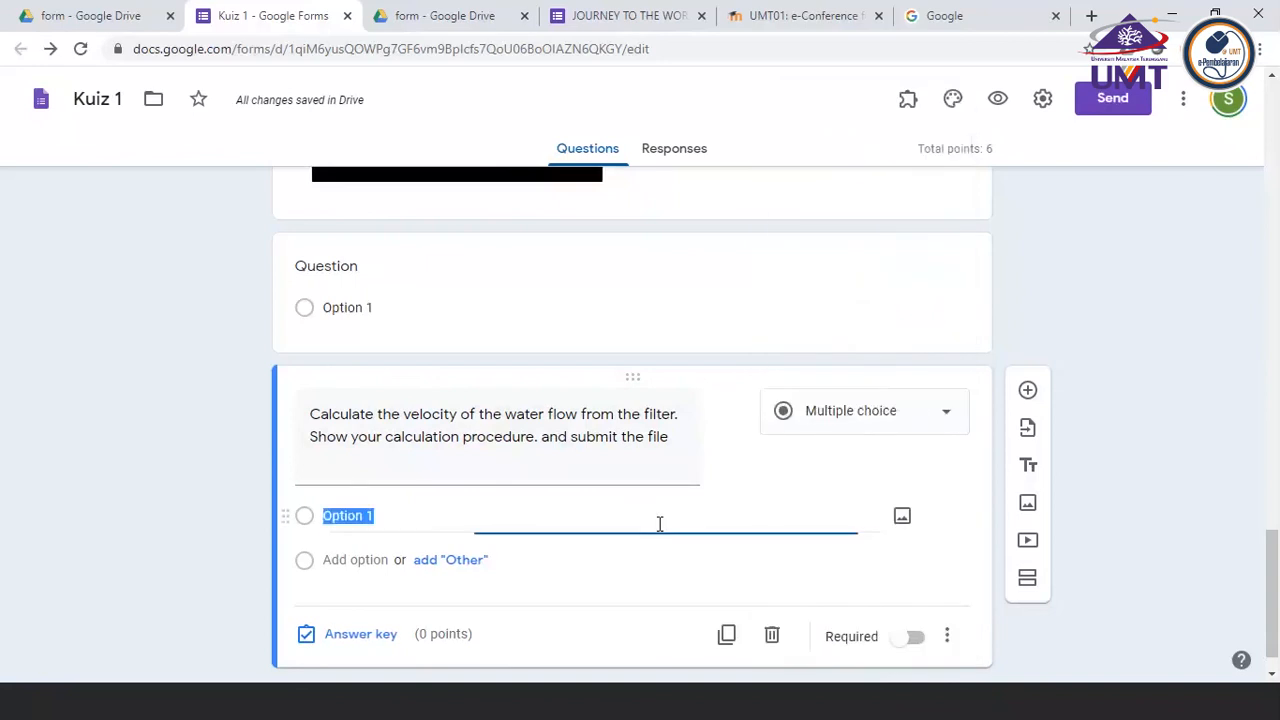
left_click(870, 418)
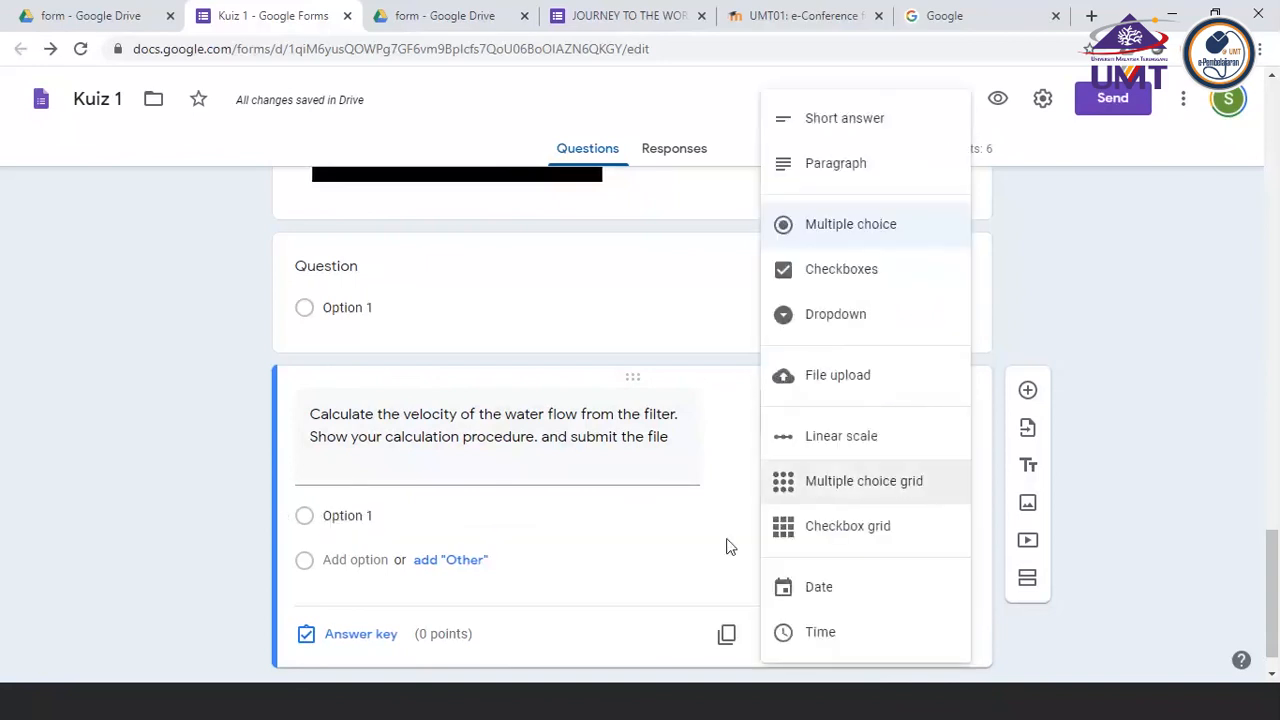
left_click(1020, 663)
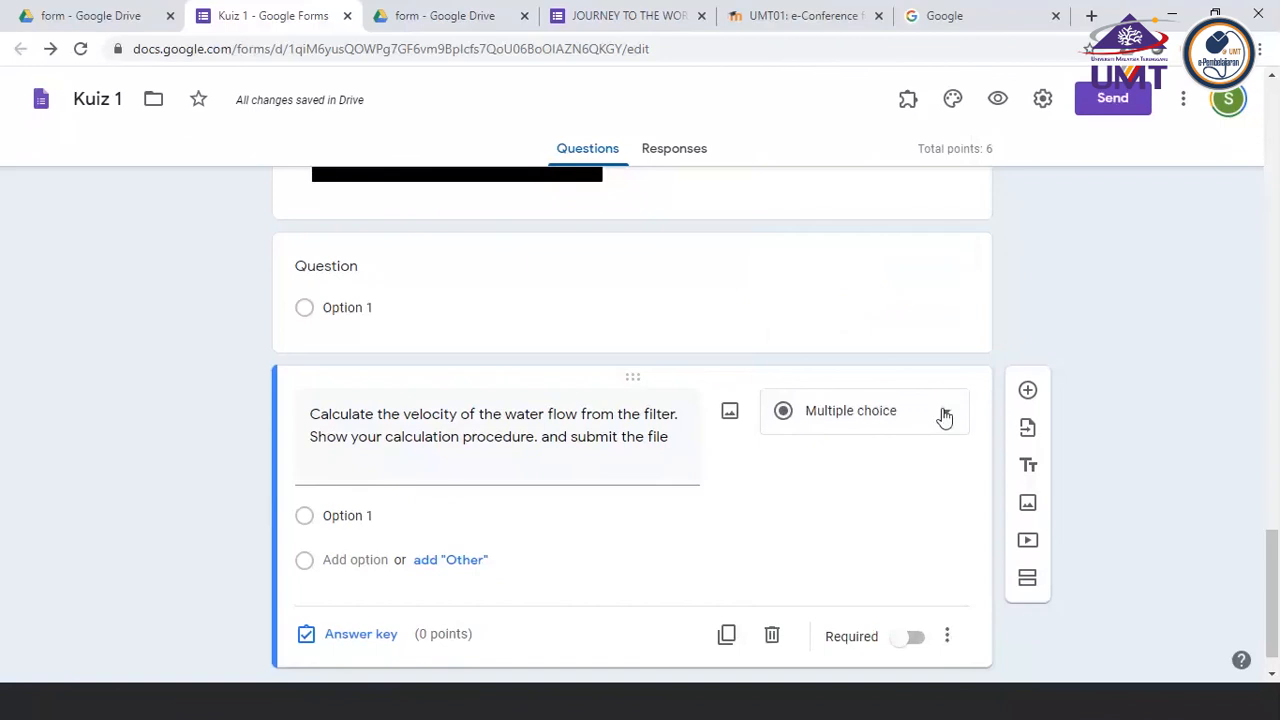
left_click(823, 420)
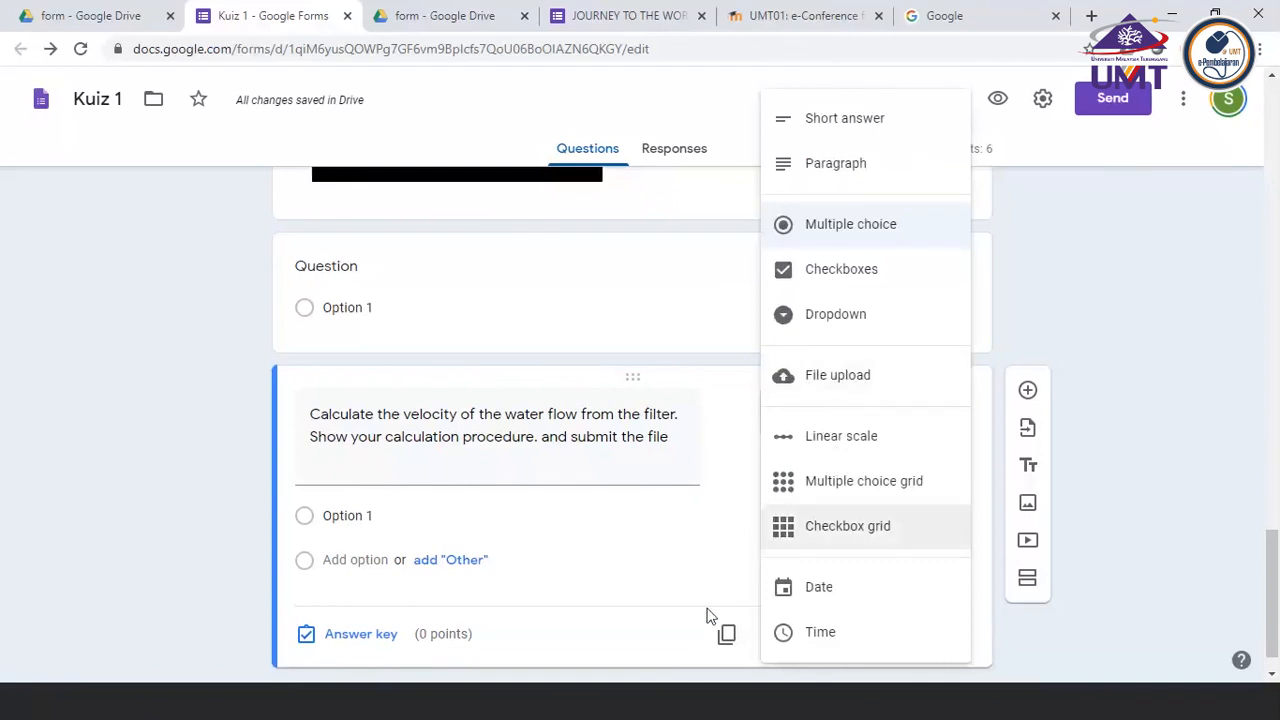
left_click(686, 622)
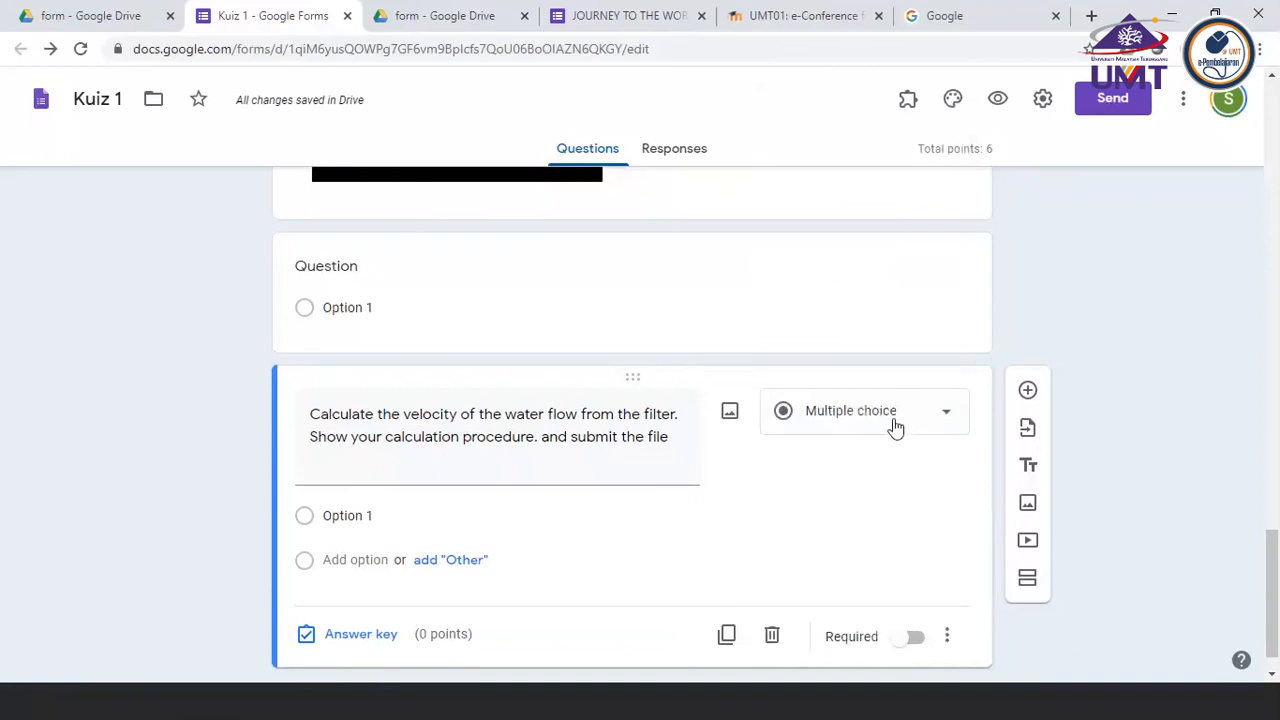
Change the water velocity question's type to File upload and allow respondents to upload files to Drive
left_click(895, 428)
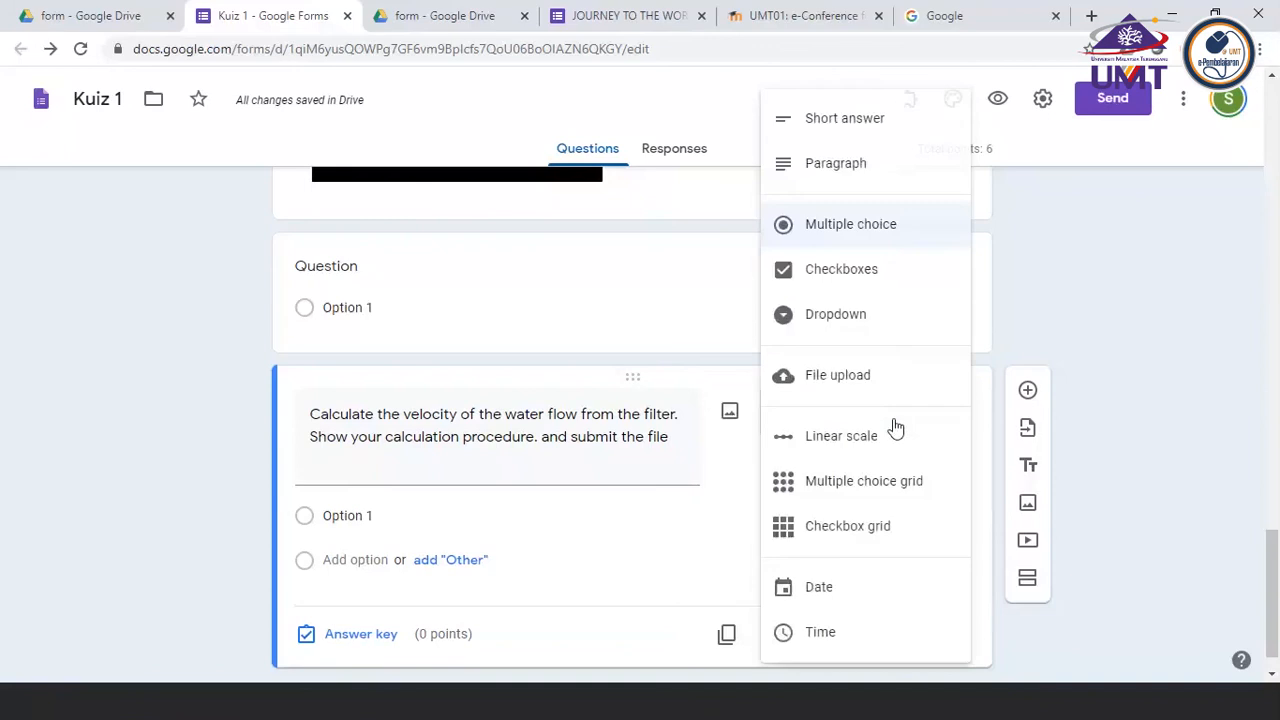
left_click(825, 381)
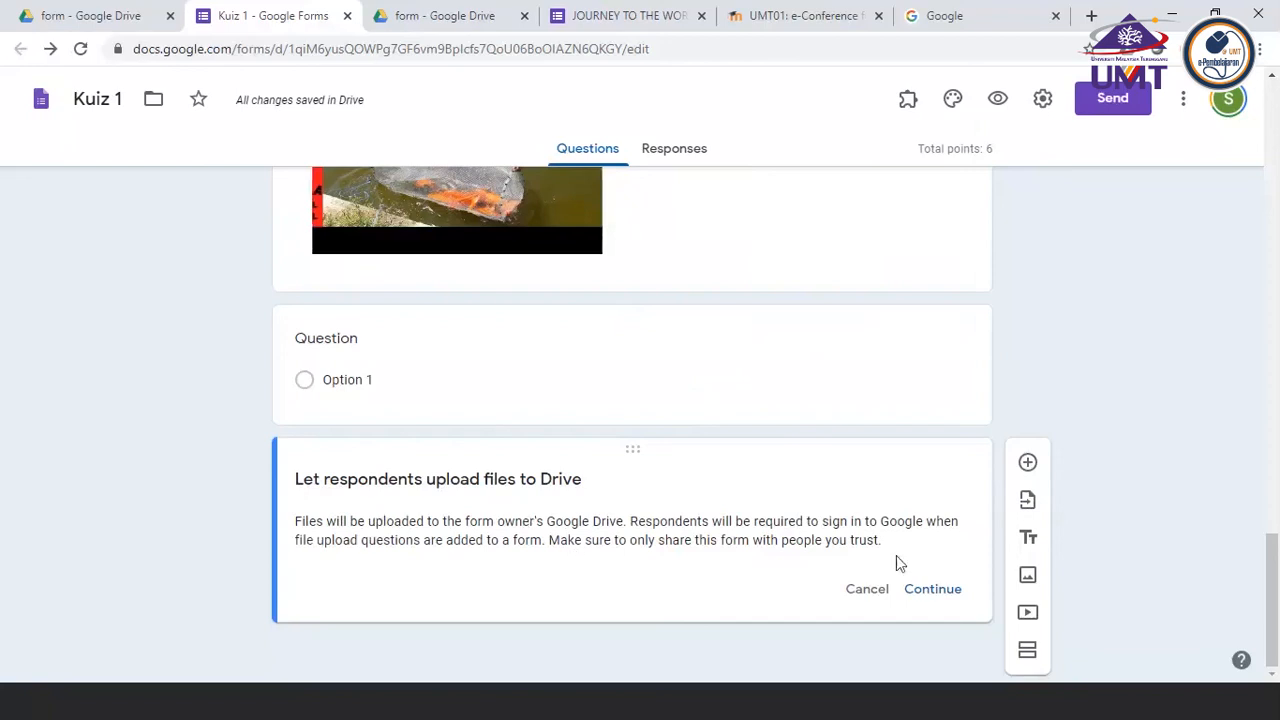
left_click(942, 590)
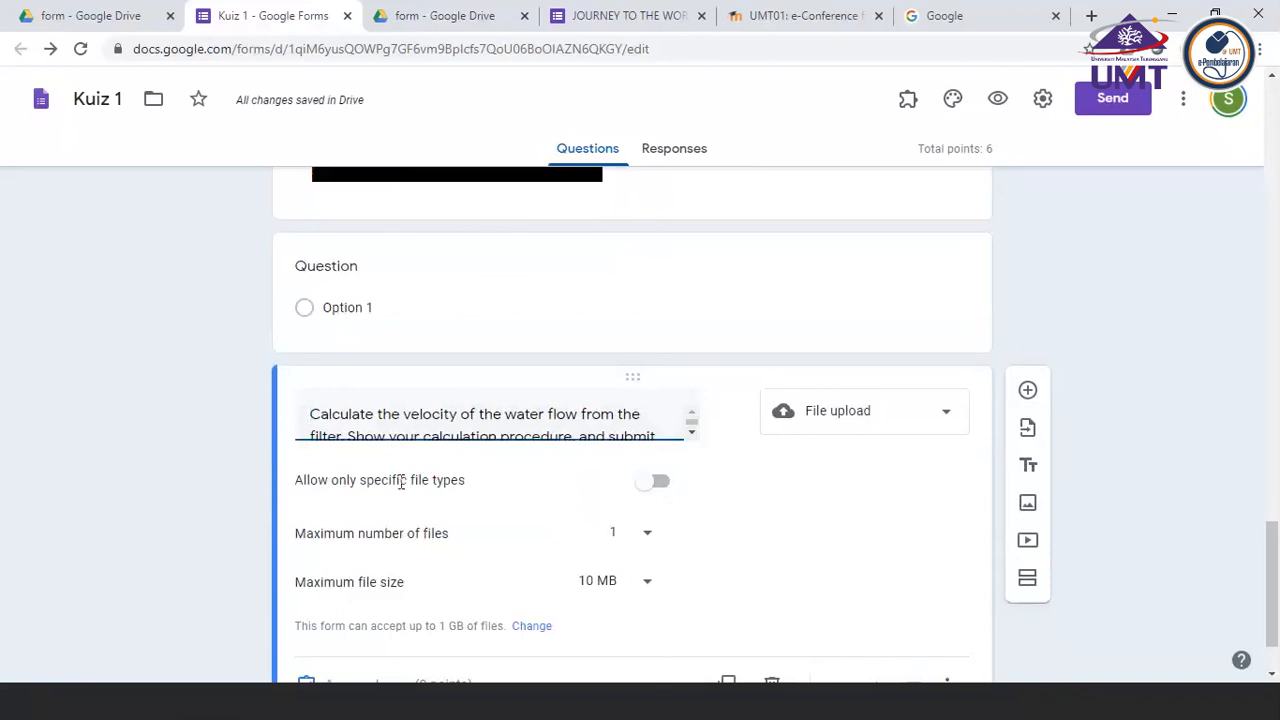
Set the water velocity question's maximum file size to 100 MB and keep its maximum number of files at 1
scroll(357, 504, "down", 2)
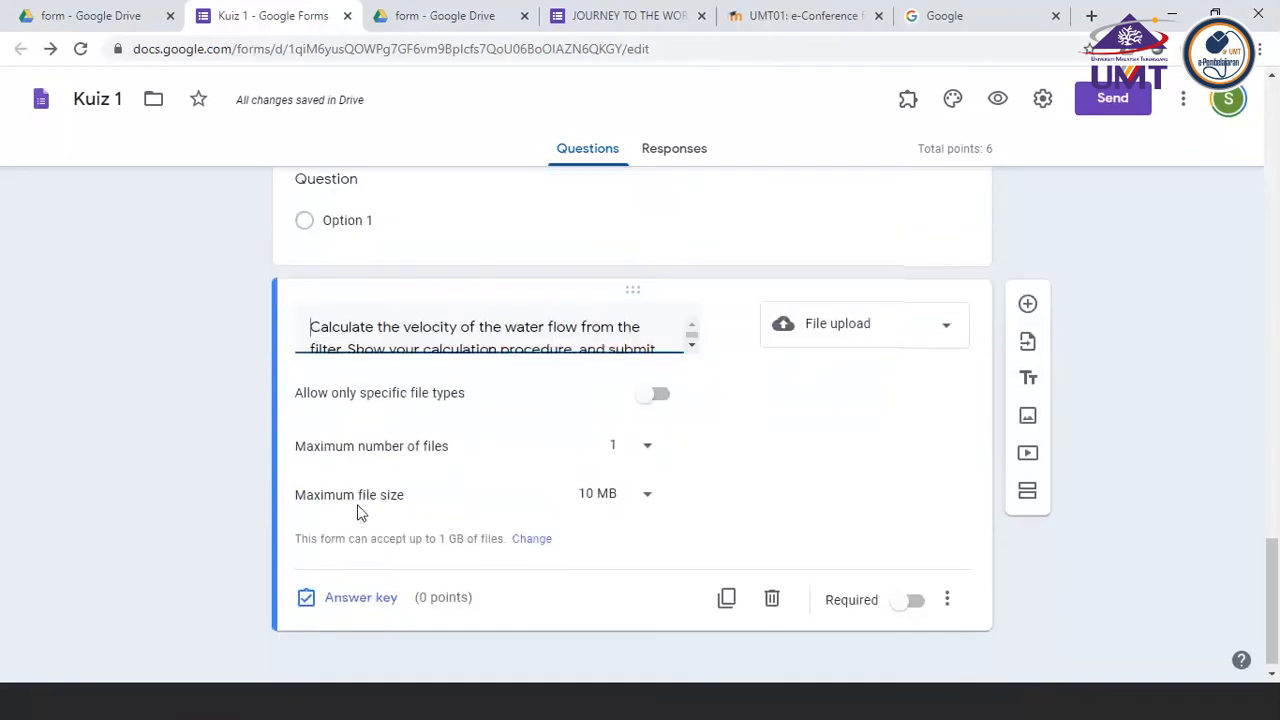
left_click(646, 500)
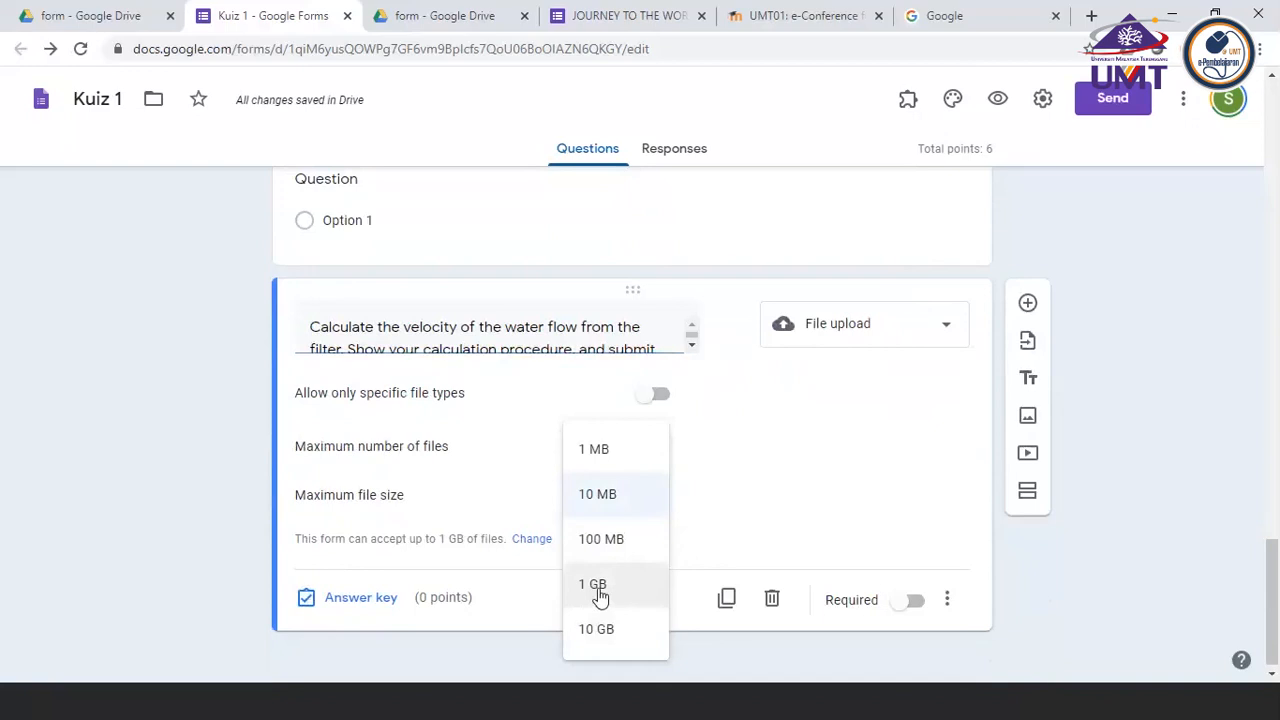
left_click(591, 540)
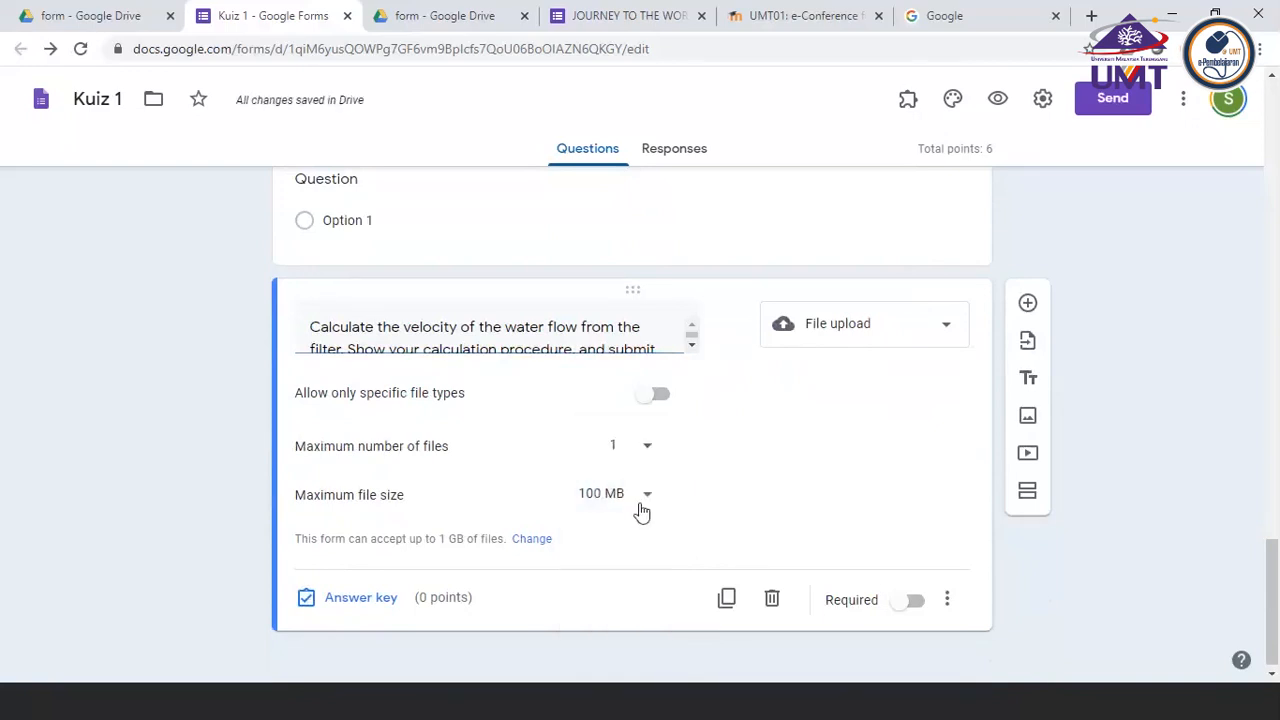
left_click(648, 451)
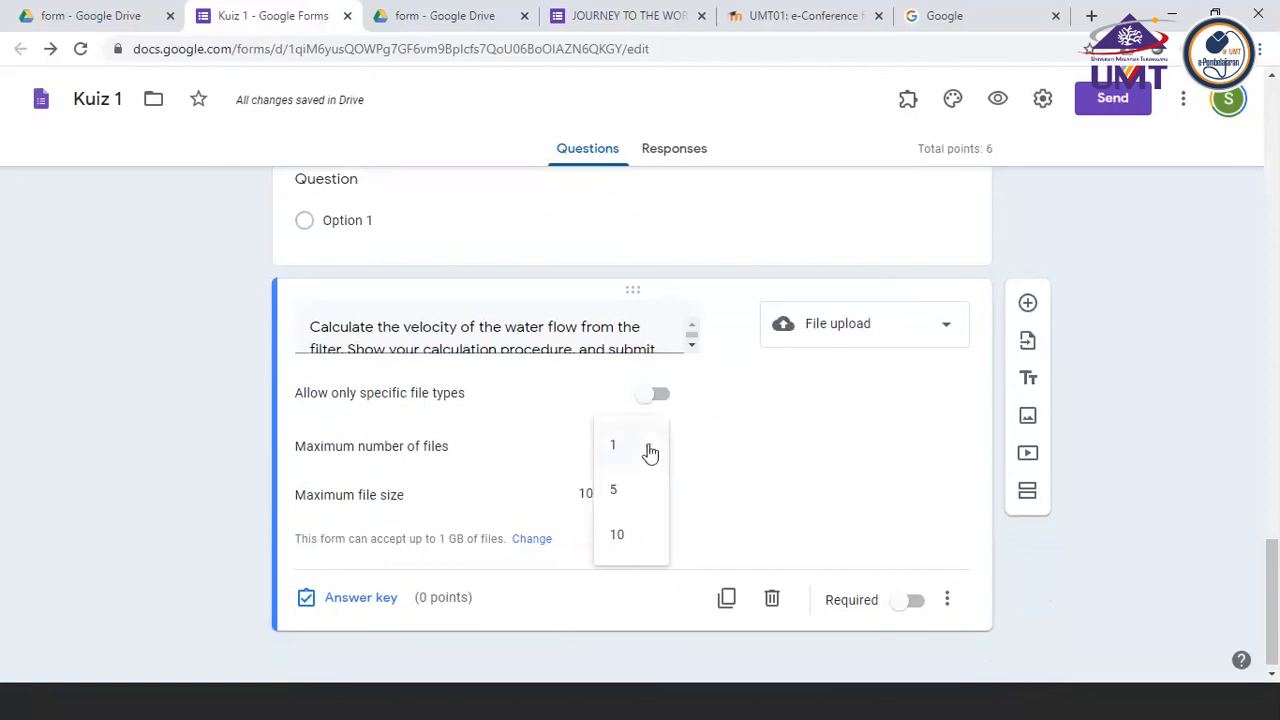
left_click(620, 451)
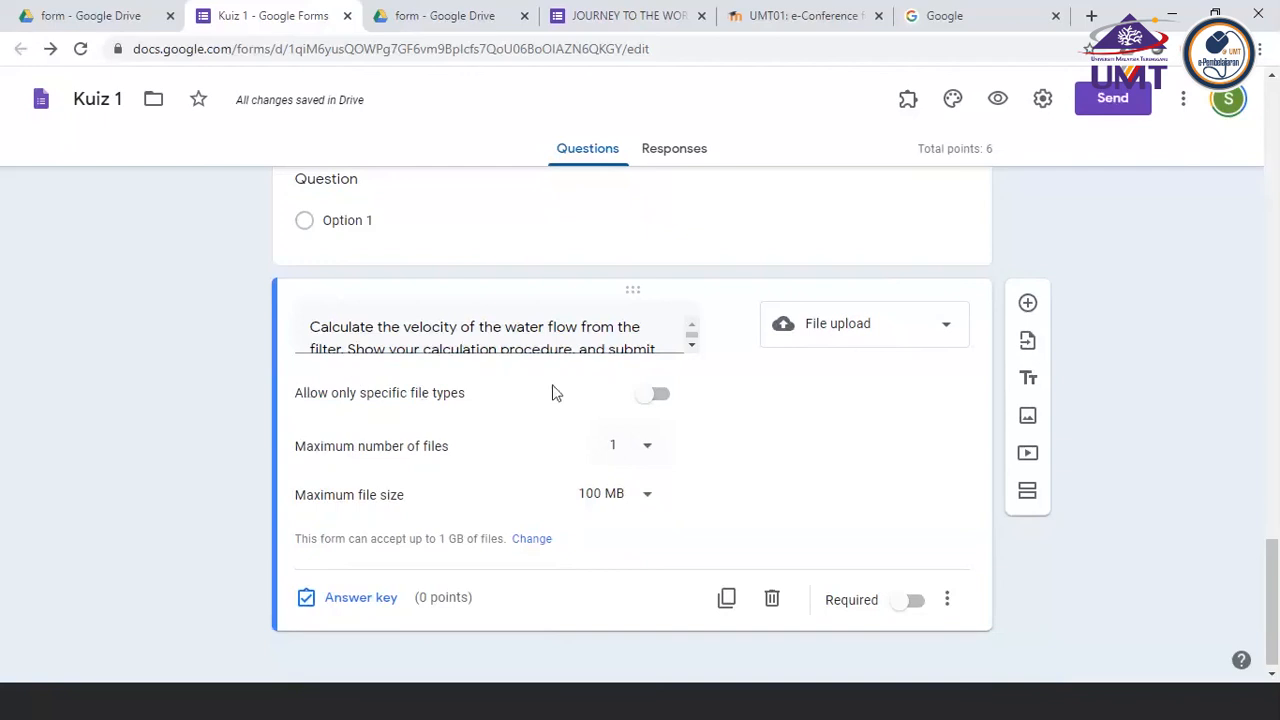
Restrict the water velocity question's uploads to specific file types and make the question required
left_click(668, 403)
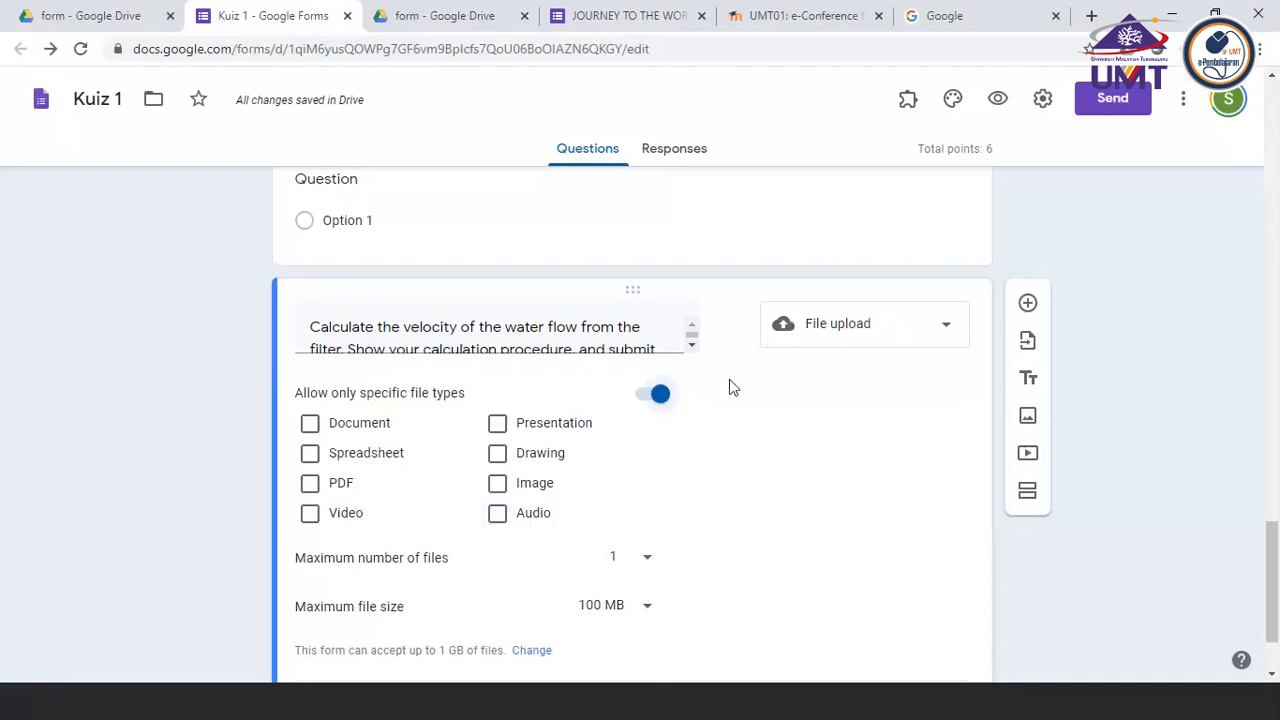
scroll(731, 387, "down", 1)
scroll(731, 387, "down", 1)
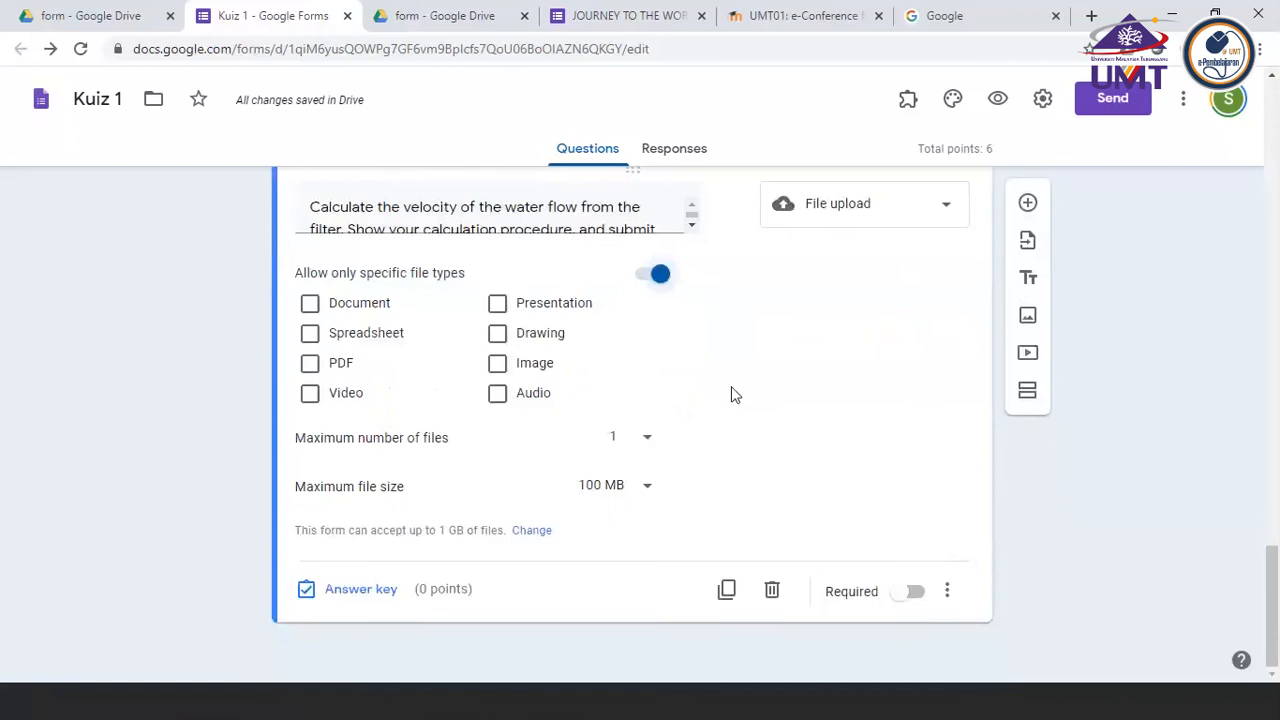
left_click(930, 595)
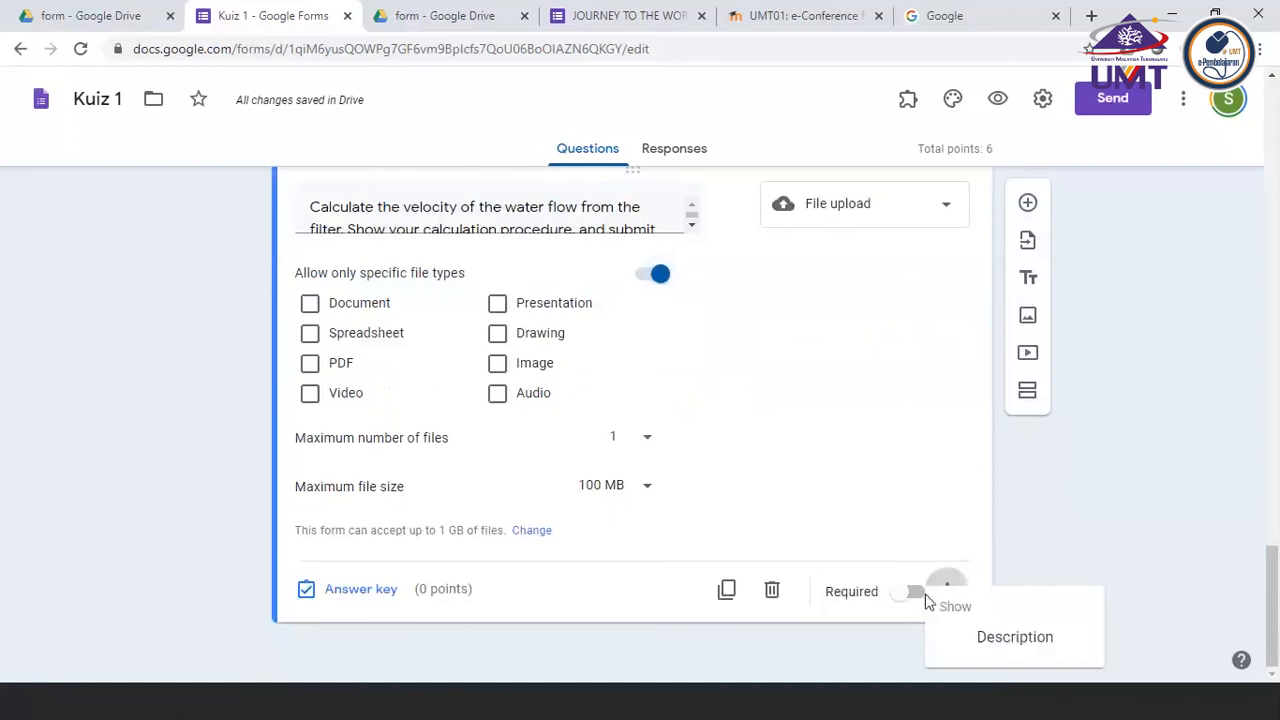
left_click(919, 600)
left_click(915, 594)
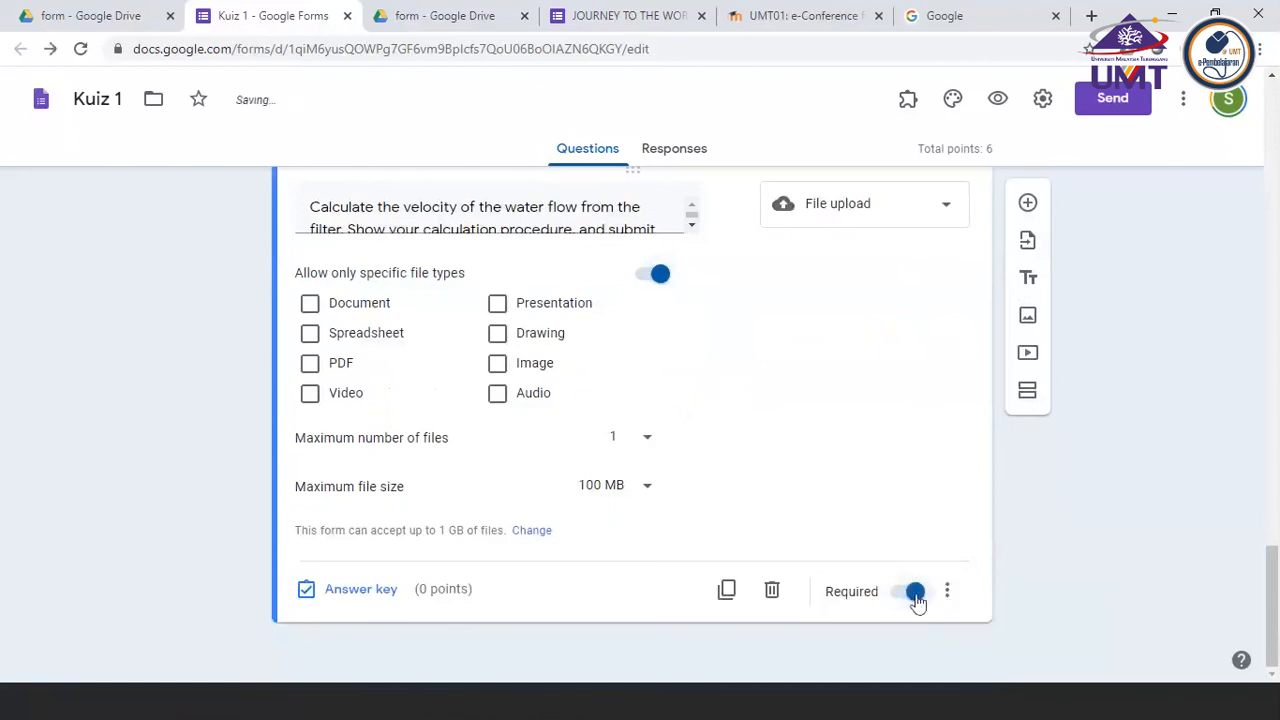
Show a description on the water velocity question reading "Please prepare not more than 3 minutes video"
left_click(947, 598)
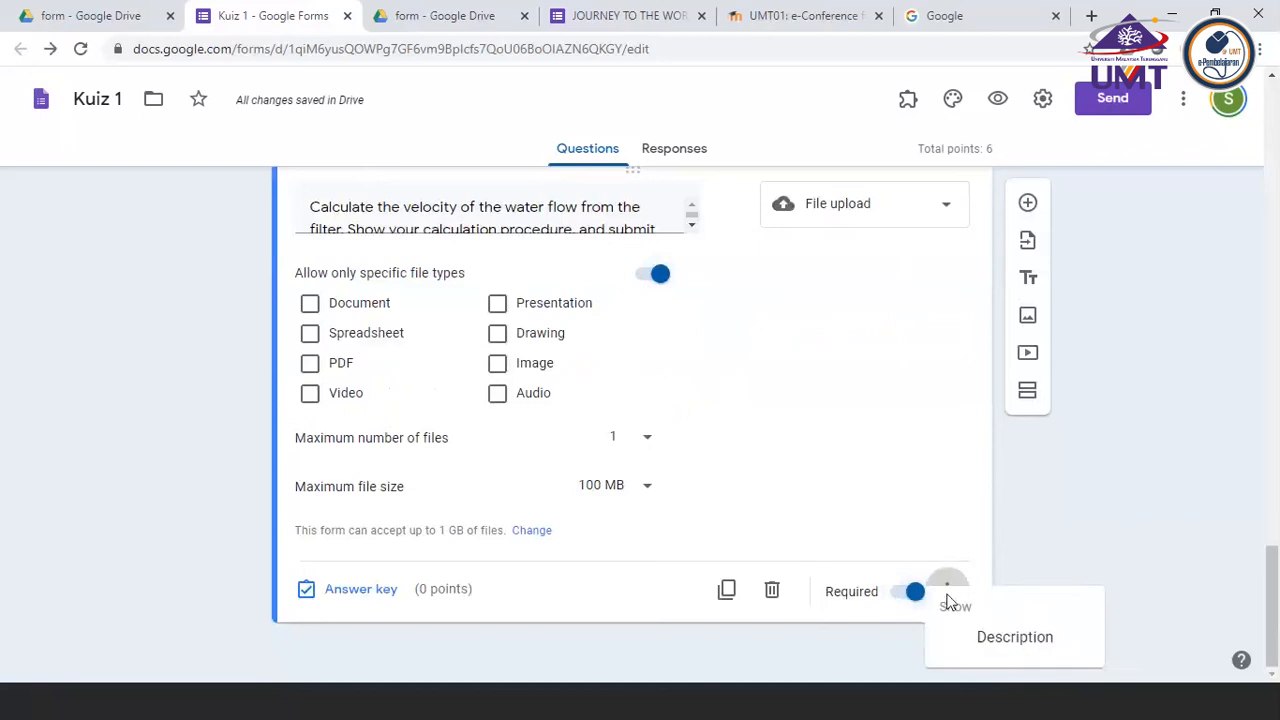
left_click(986, 648)
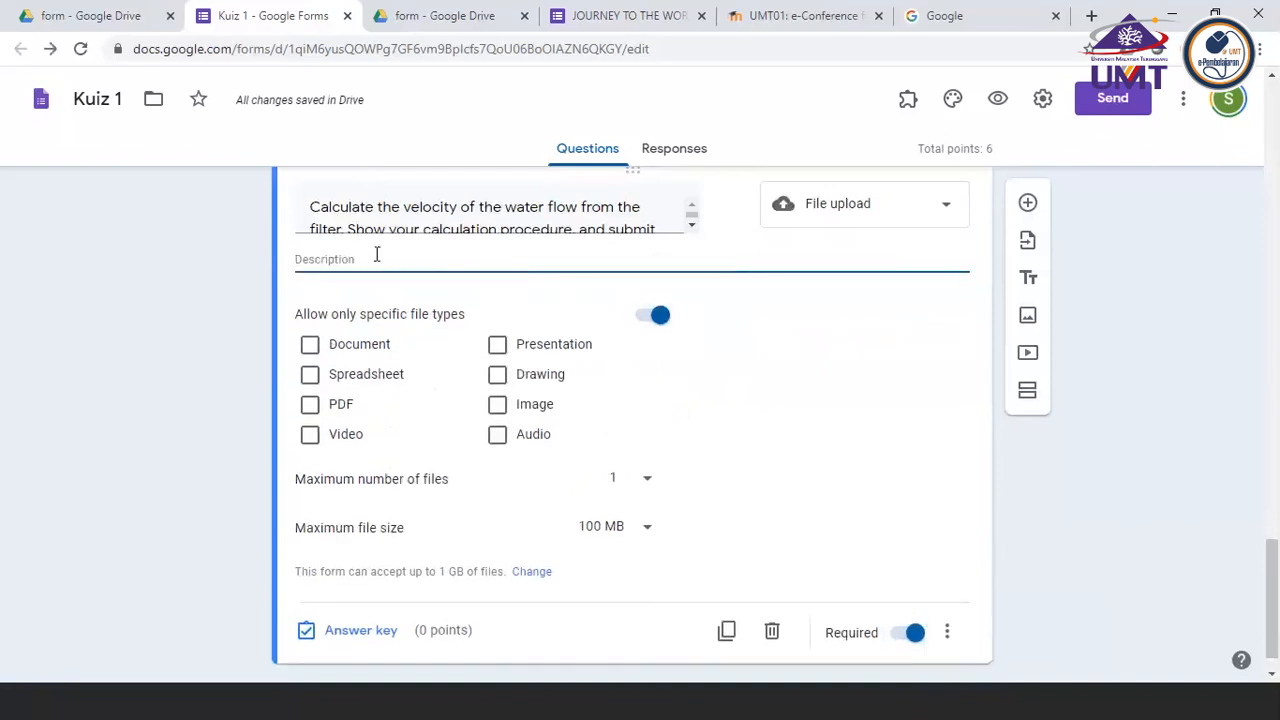
type("Please prepar")
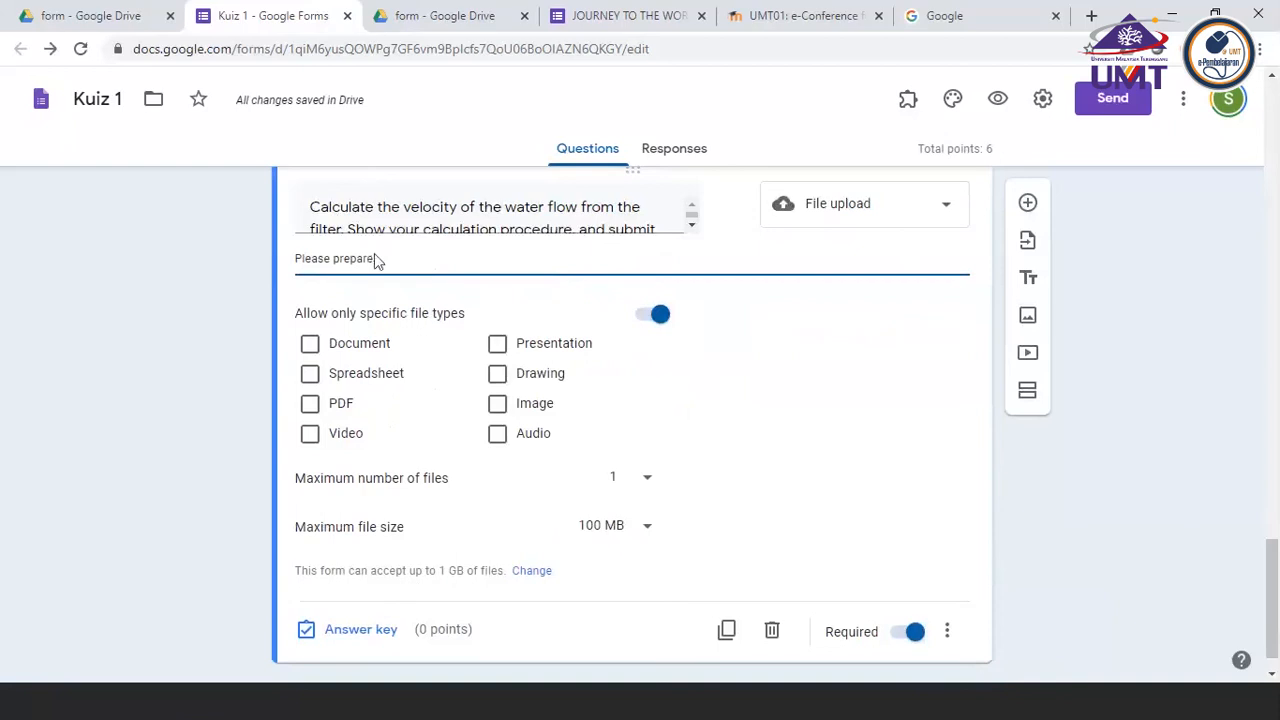
type("e")
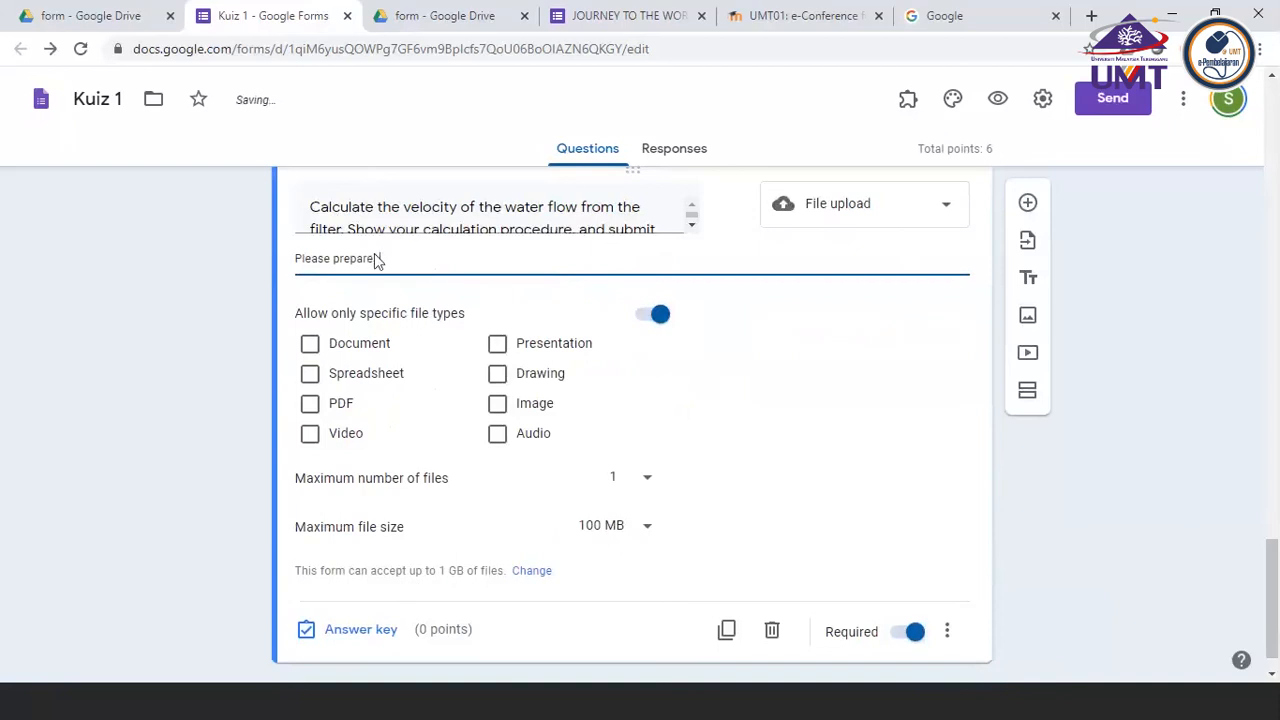
type(" not more tha")
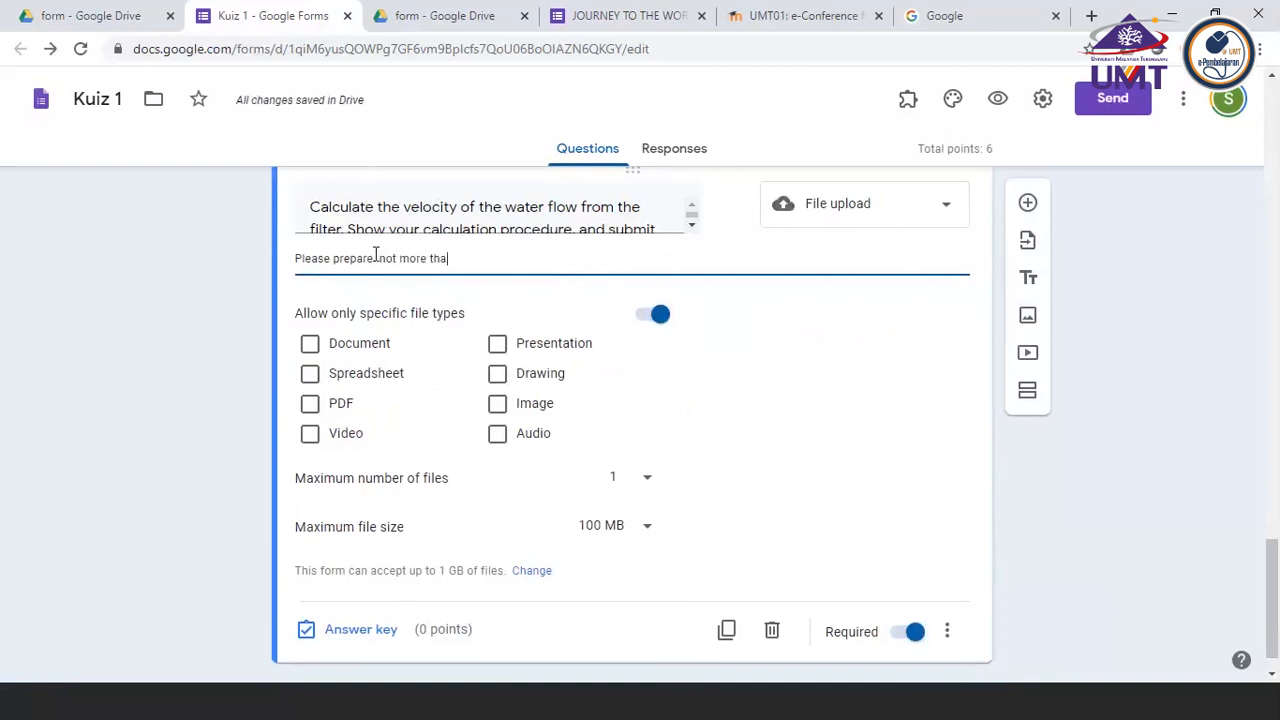
type("n 3 minutes video")
left_click(949, 633)
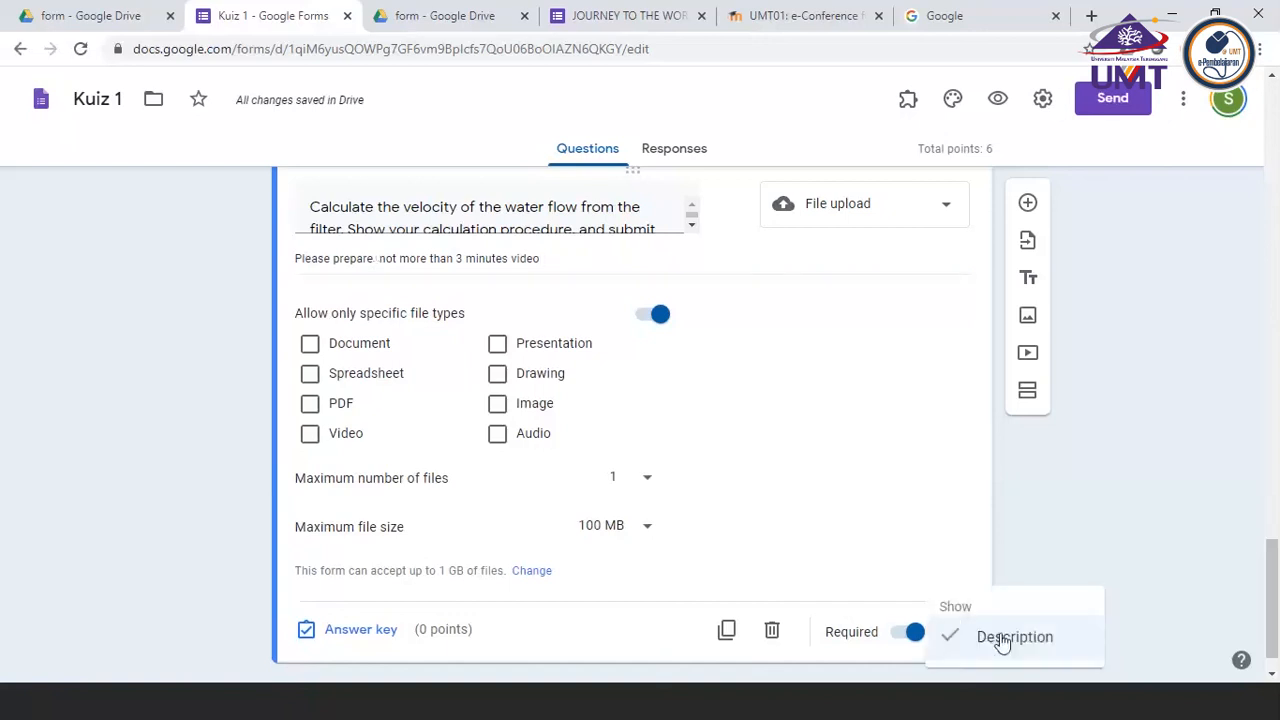
left_click(574, 261)
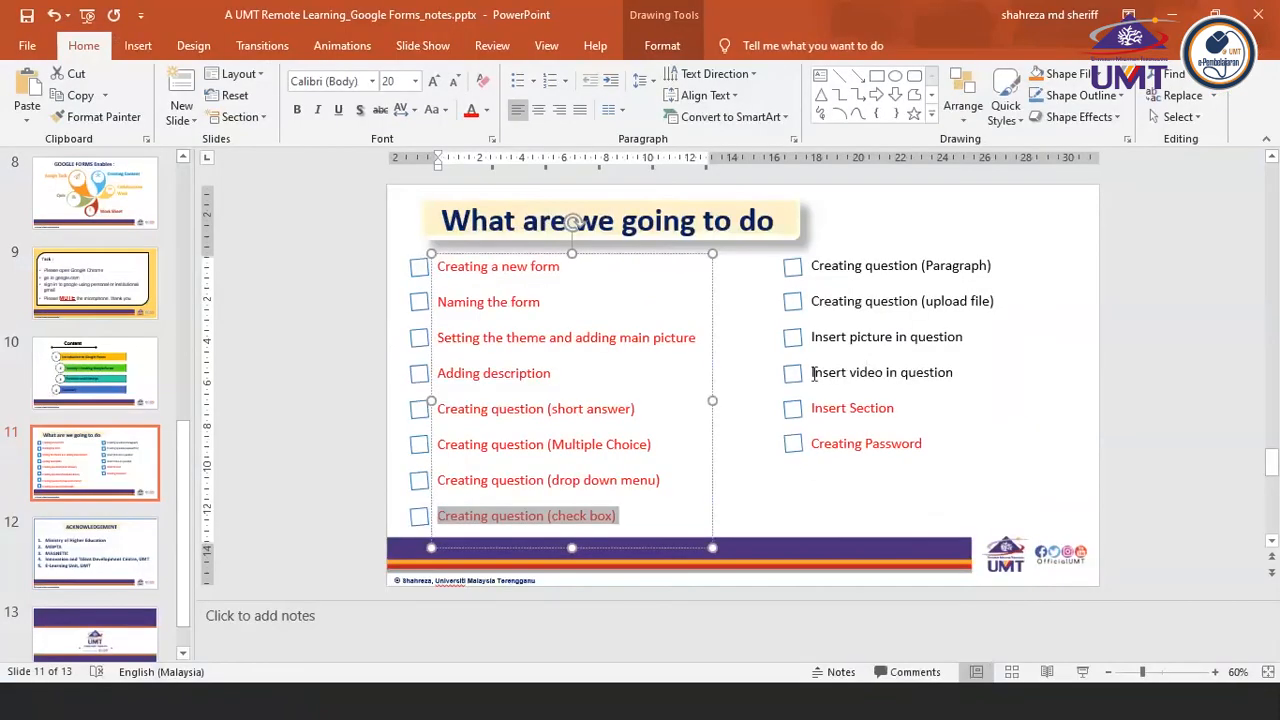
Check the "What are we going to do" task list in PowerPoint and return to the Kuiz 1 form in Chrome
left_click_drag(811, 372, 985, 373)
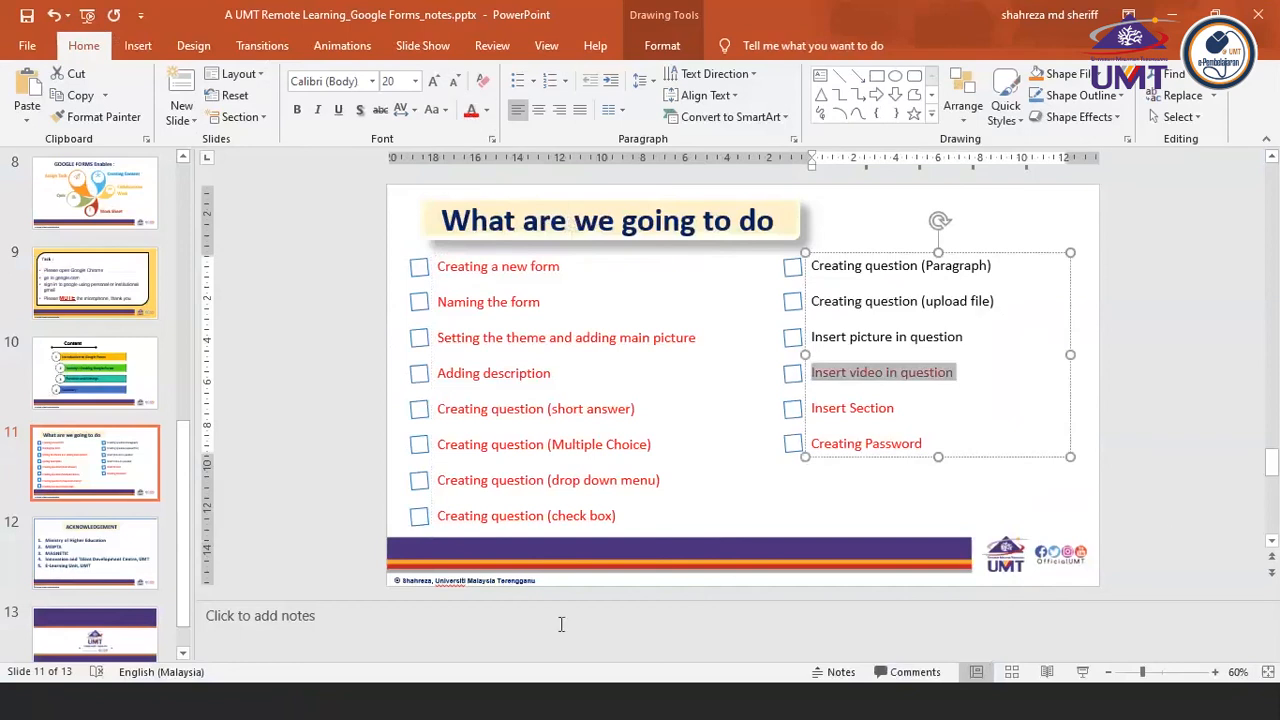
left_click(487, 700)
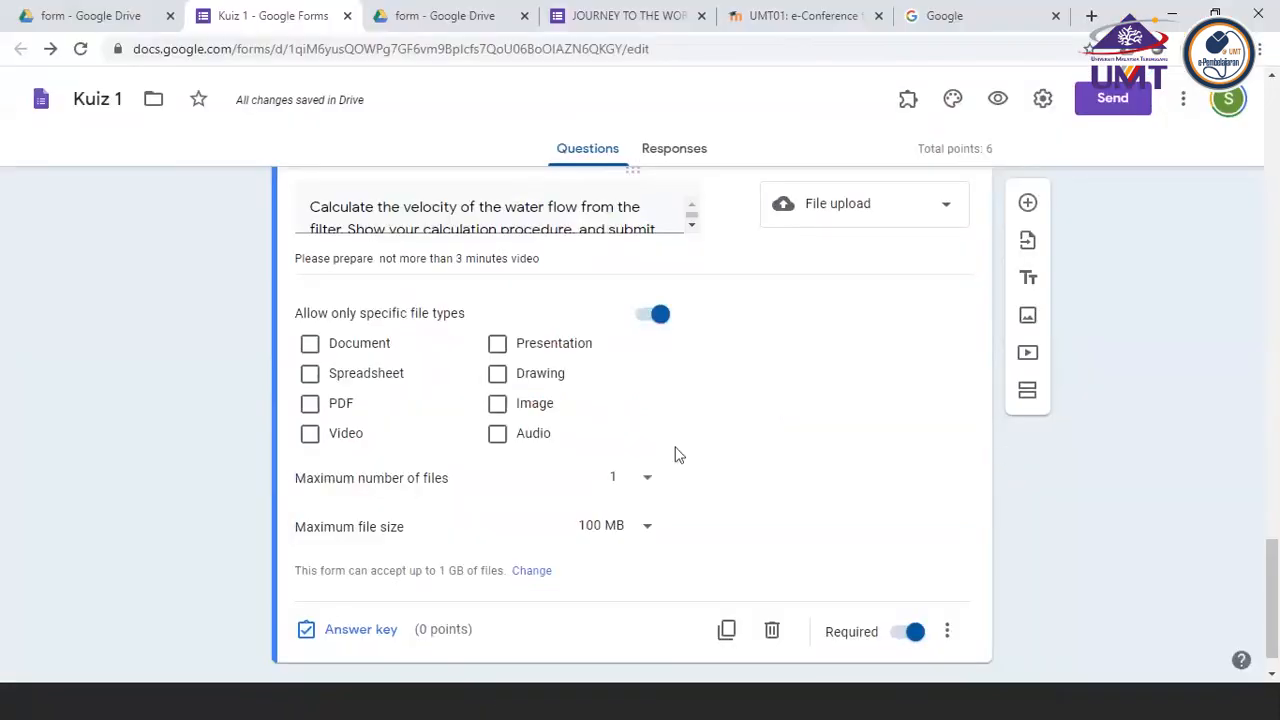
scroll(675, 452, "down", 1)
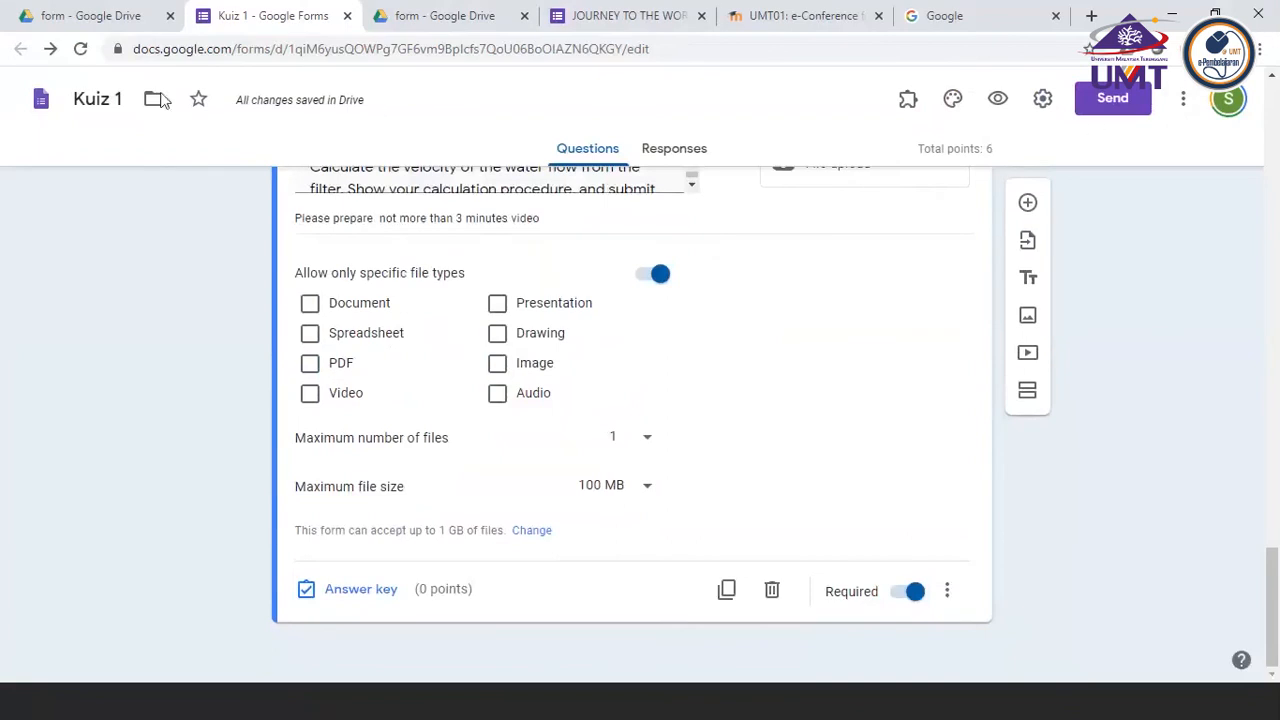
left_click(1030, 203)
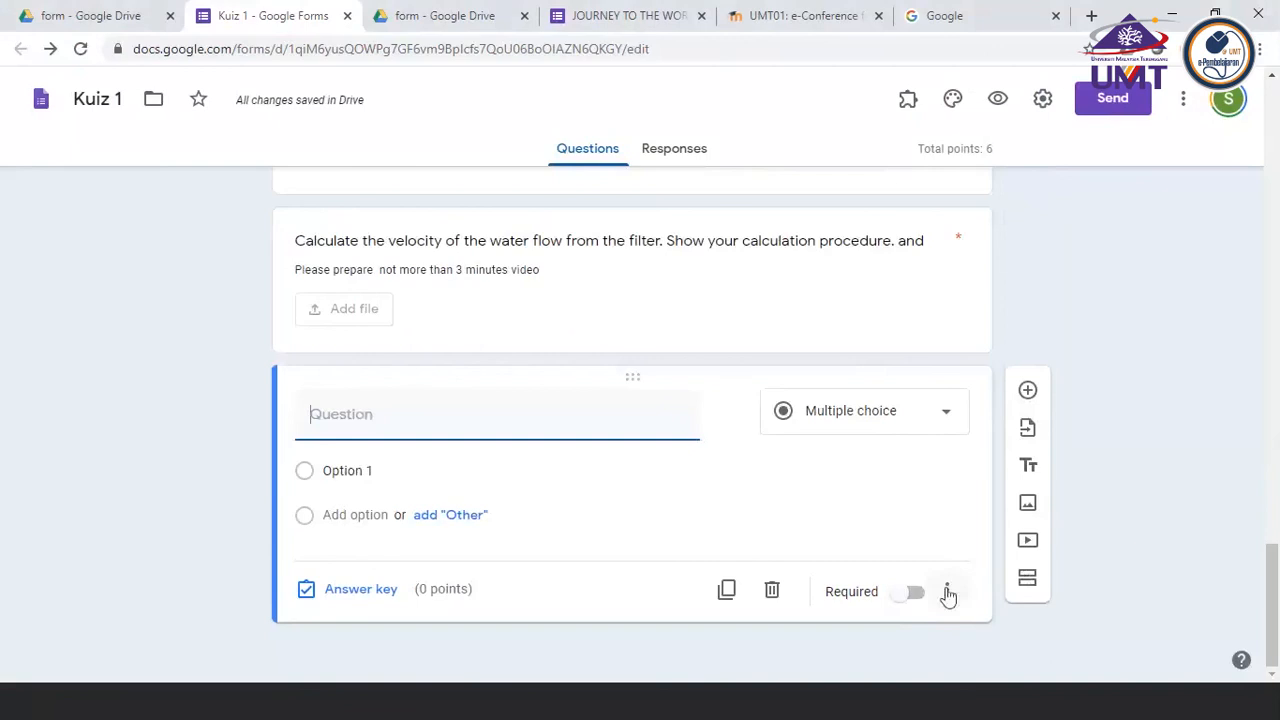
left_click(773, 591)
scroll(836, 548, "down", 1)
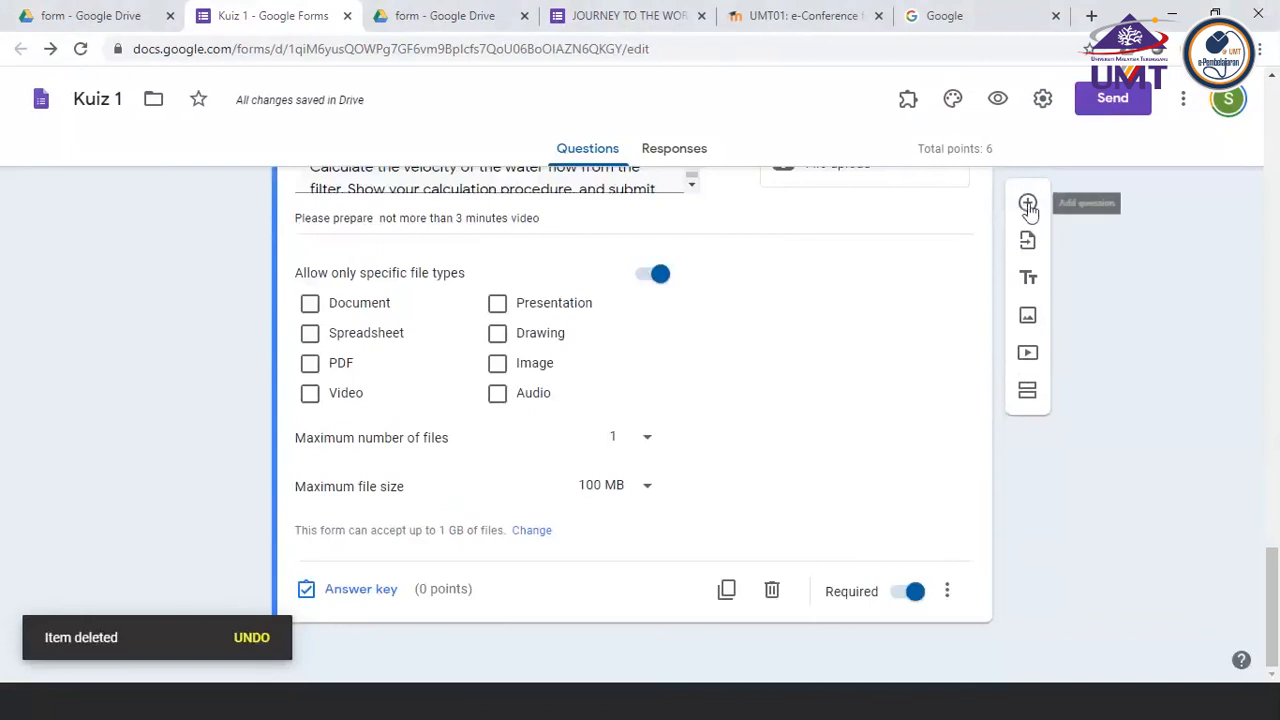
Start inserting an image below the water velocity question and browse the folders and pictures in My Drive
left_click(1030, 323)
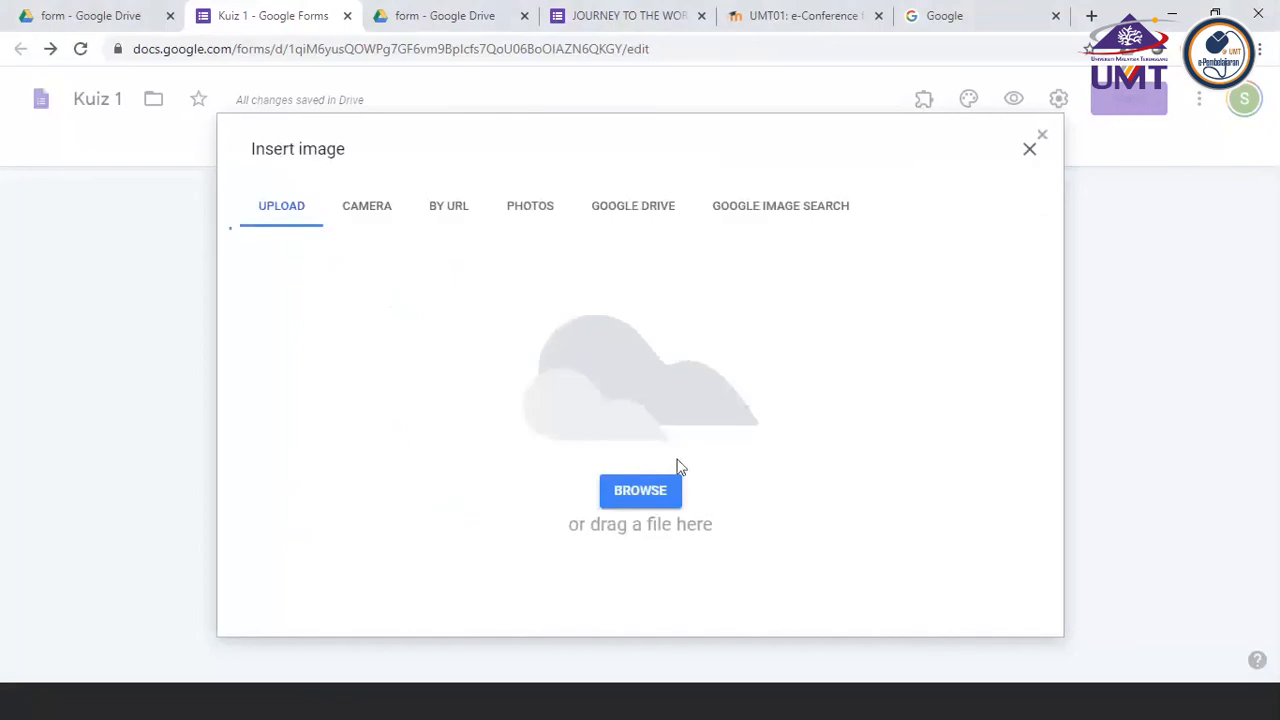
left_click(634, 213)
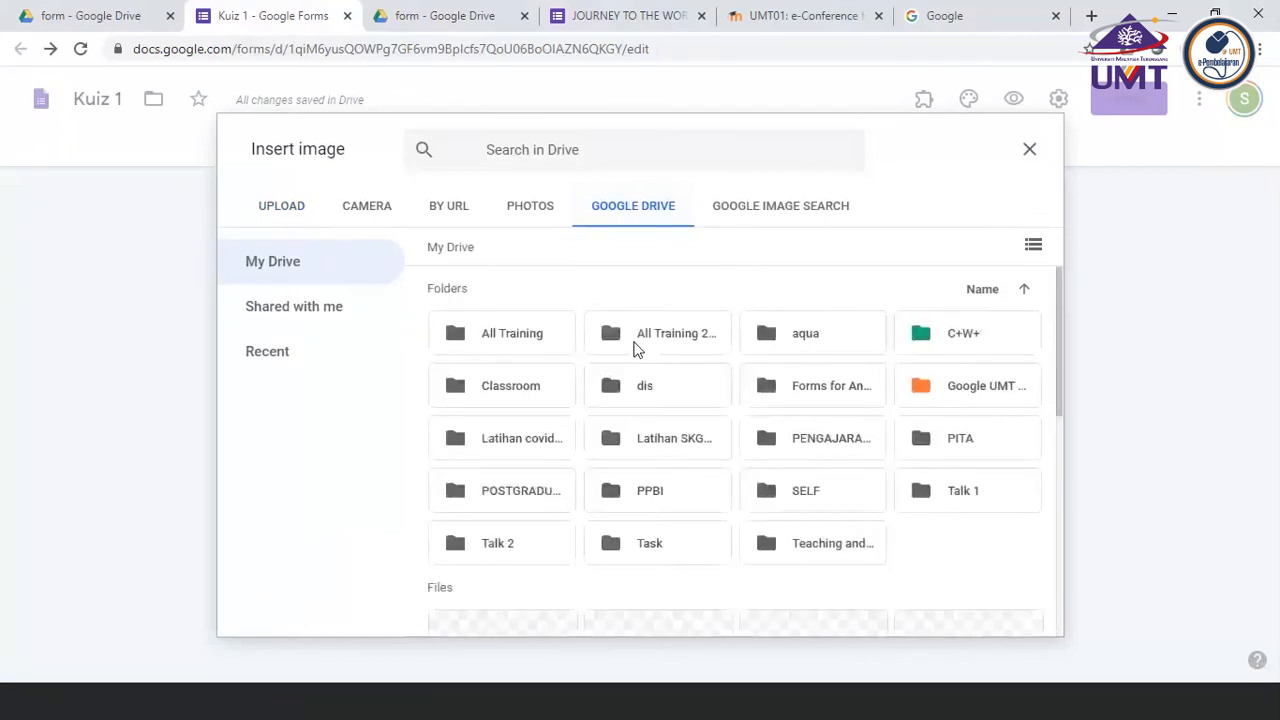
scroll(636, 348, "down", 3)
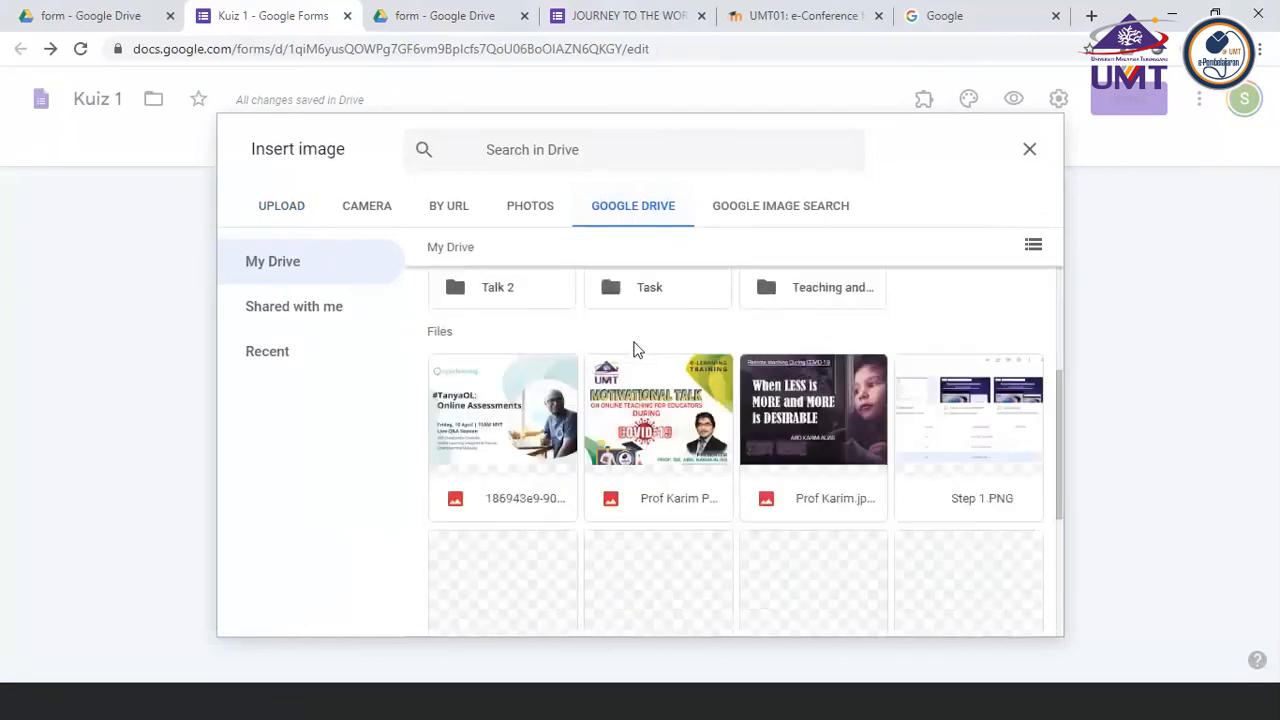
scroll(636, 348, "down", 2)
scroll(636, 348, "down", 1)
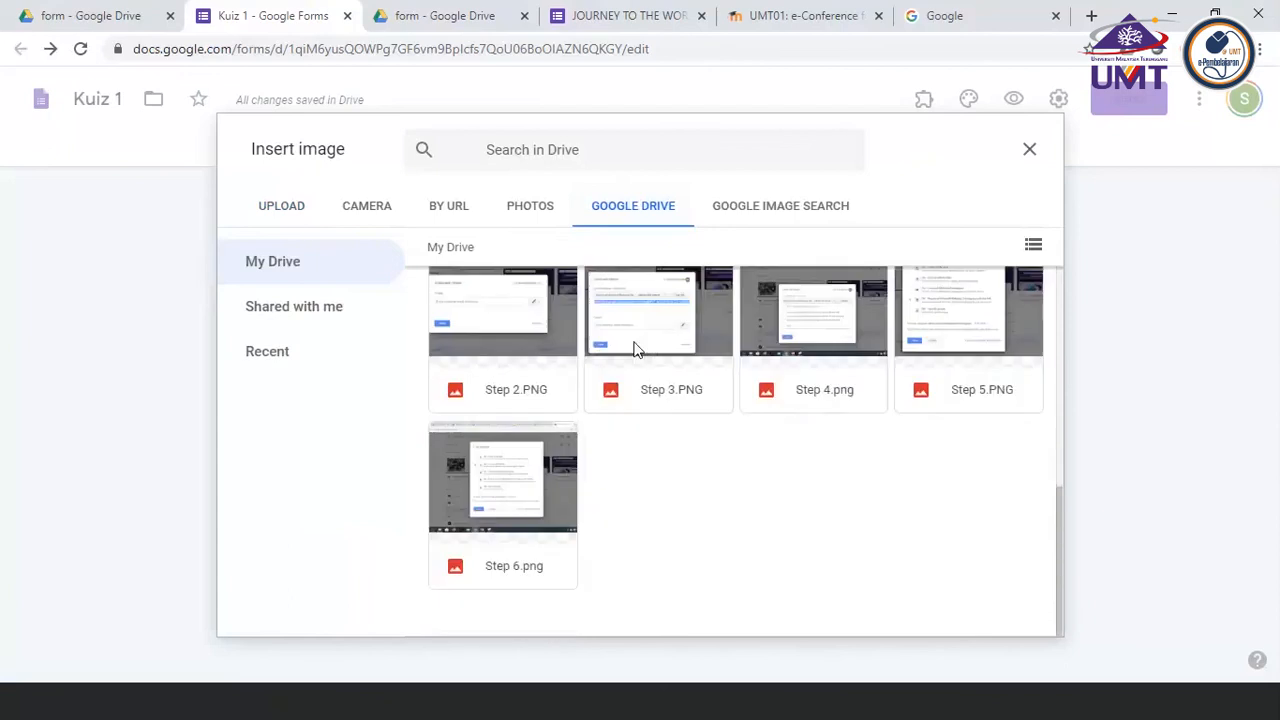
scroll(636, 348, "up", 3)
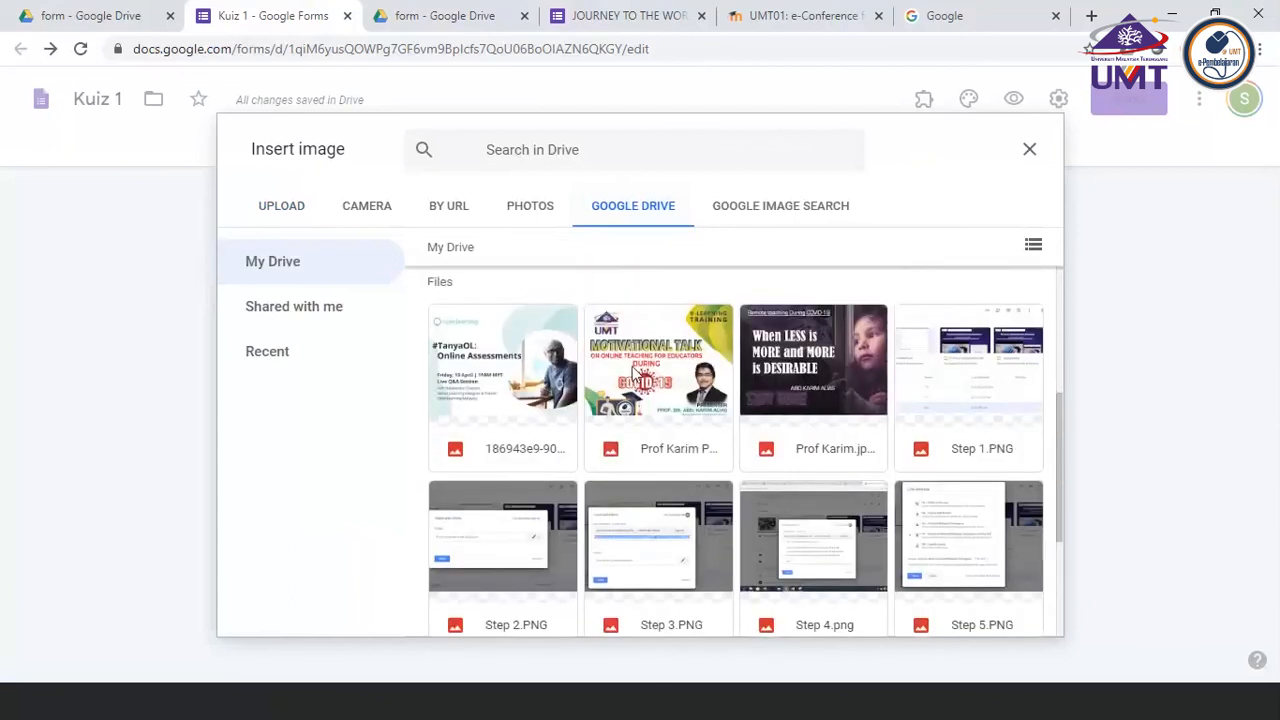
scroll(633, 400, "up", 3)
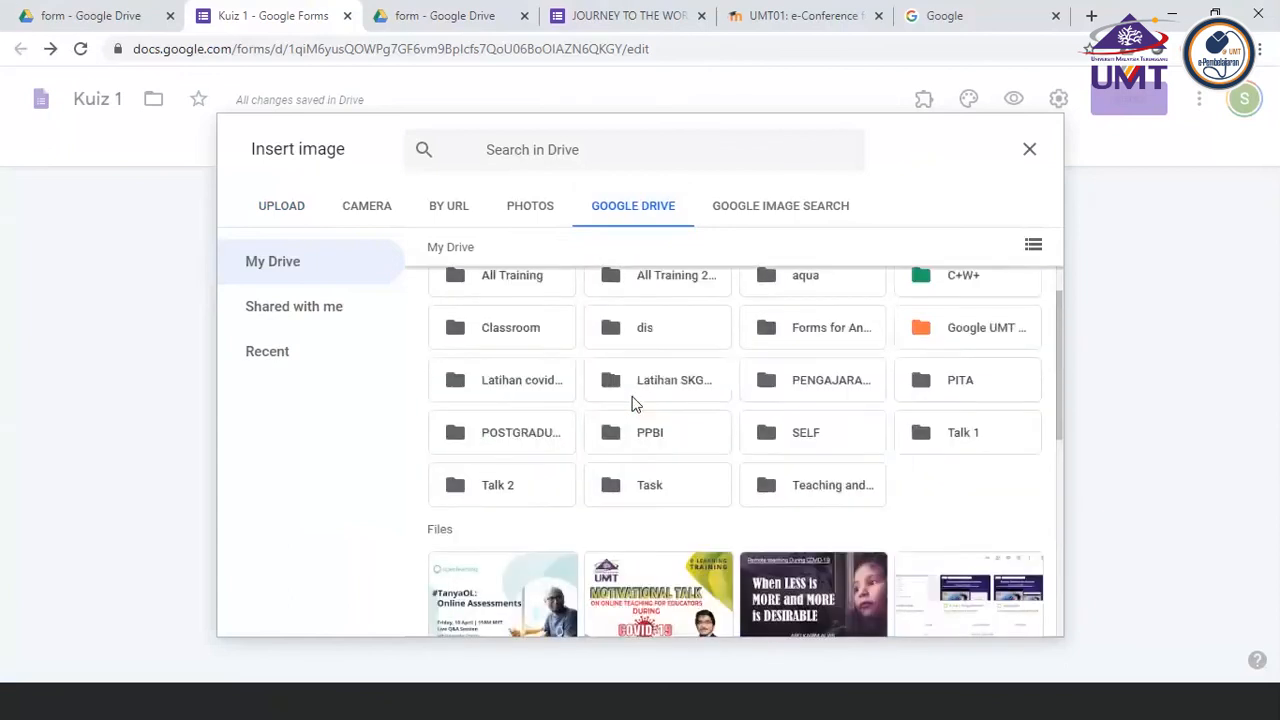
scroll(633, 400, "down", 2)
scroll(633, 400, "down", 3)
scroll(633, 400, "up", 6)
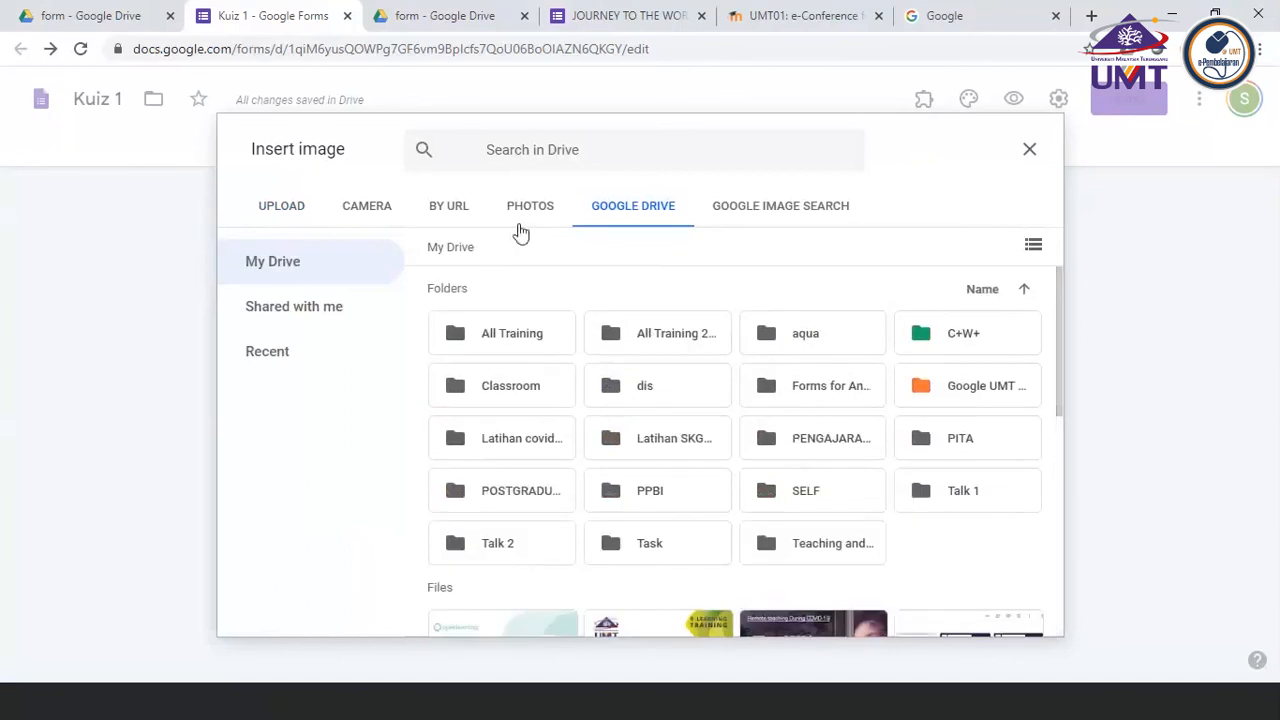
Search Google images for "nemipterus" and insert the second result, the large red fish, into the form
left_click(768, 214)
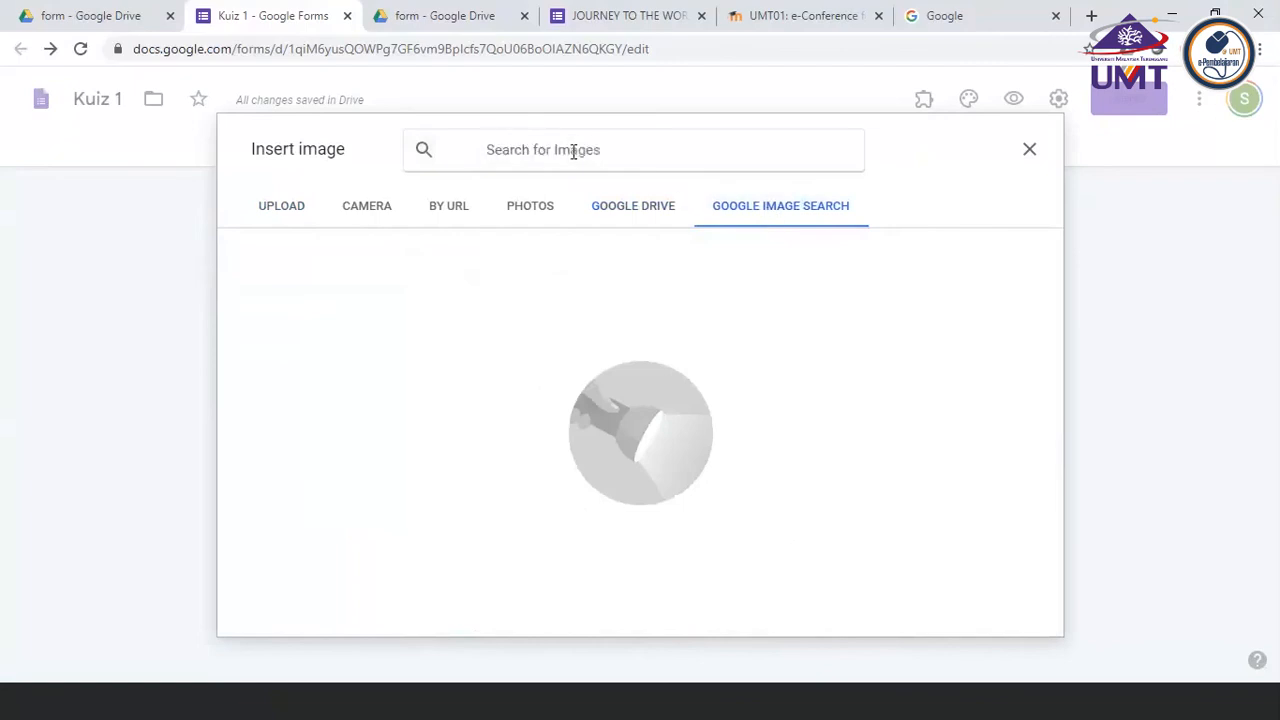
type("nemipterus")
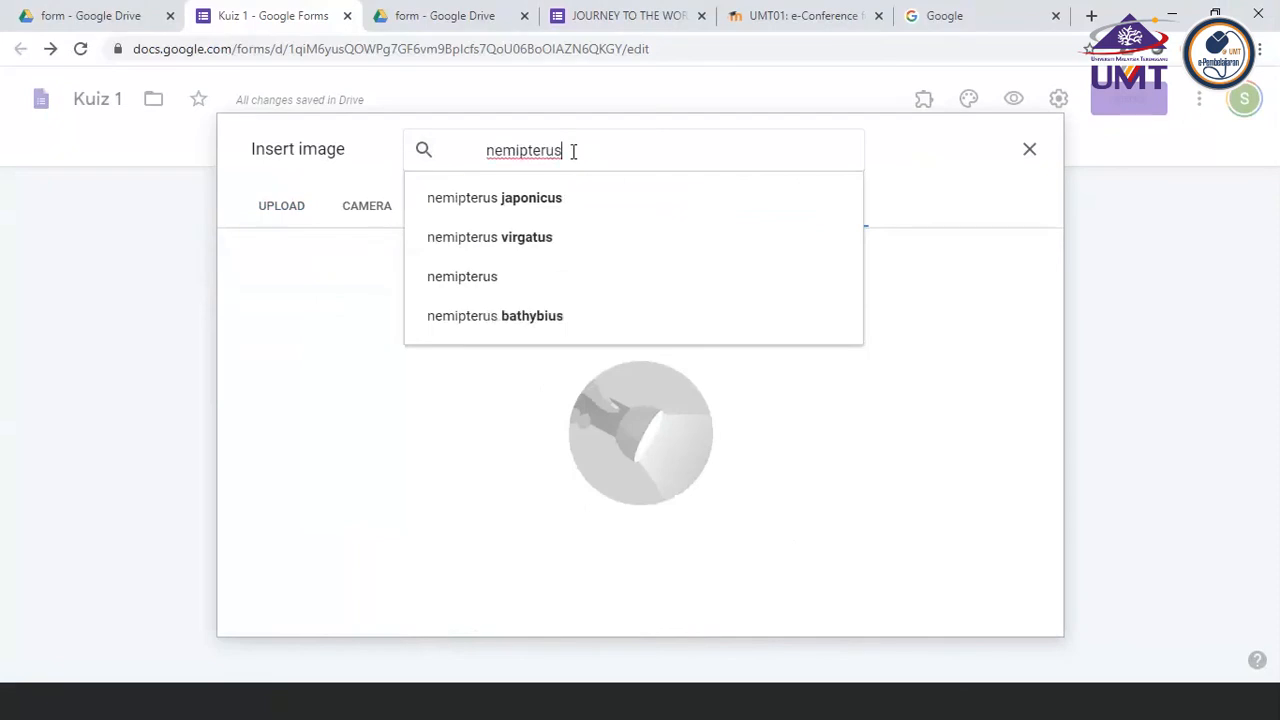
key("Return")
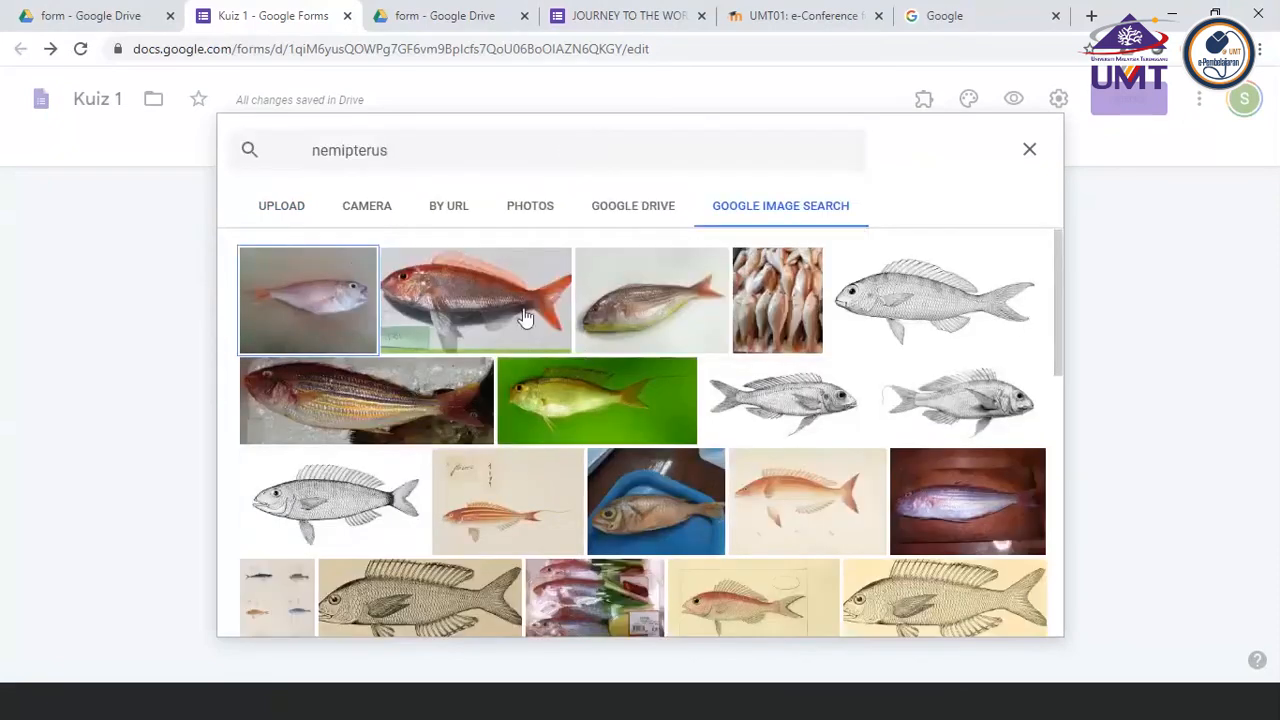
left_click(463, 302)
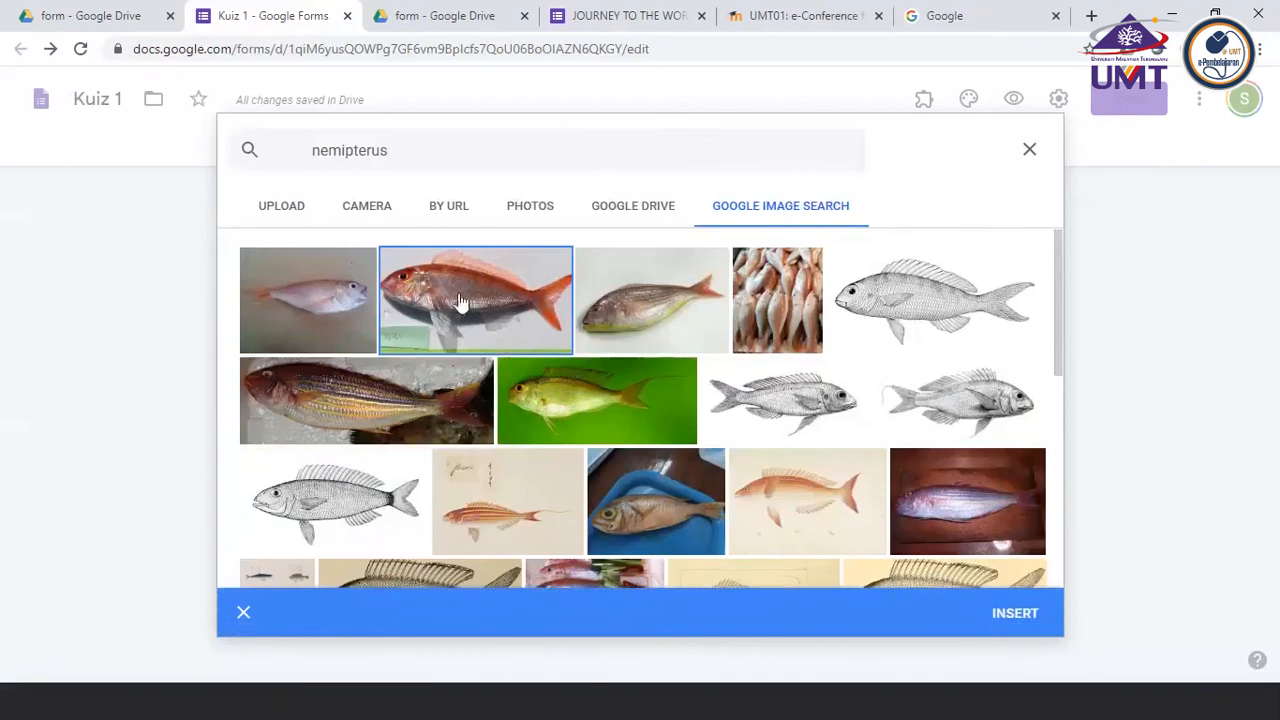
left_click(1016, 614)
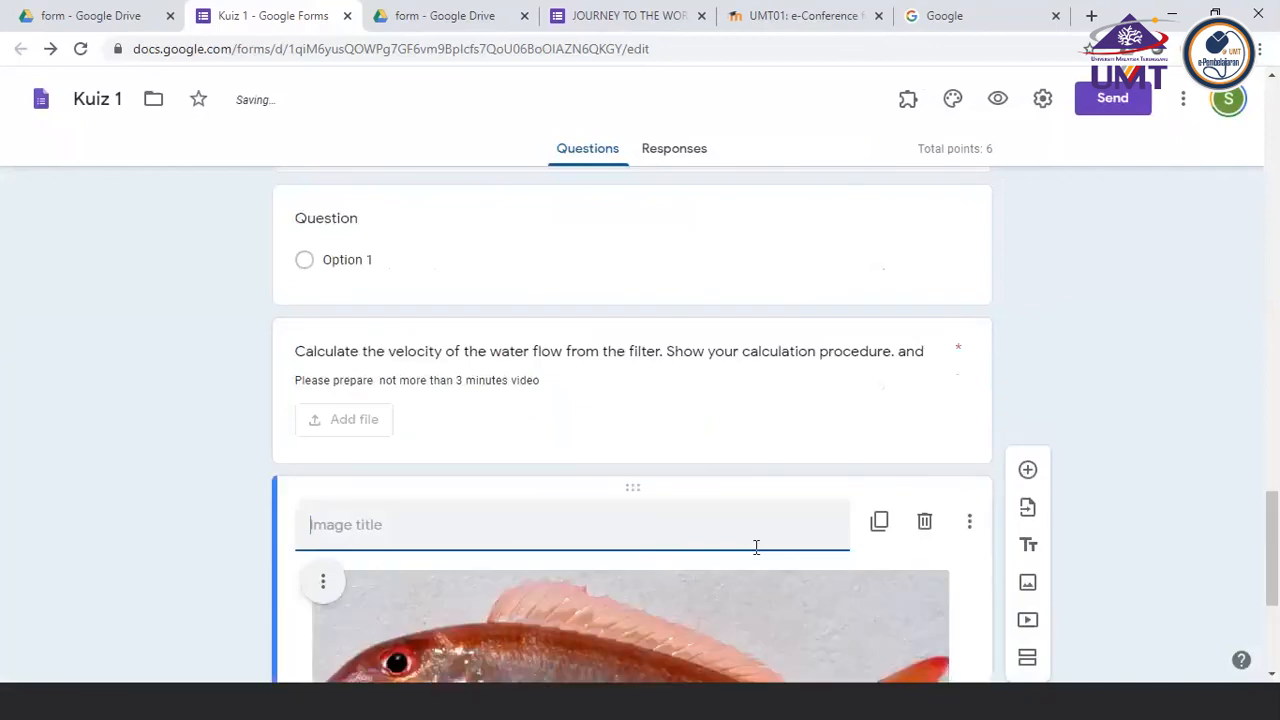
Title the inserted fish image "Question 6 to 10 is based on this picture"
scroll(756, 550, "down", 2)
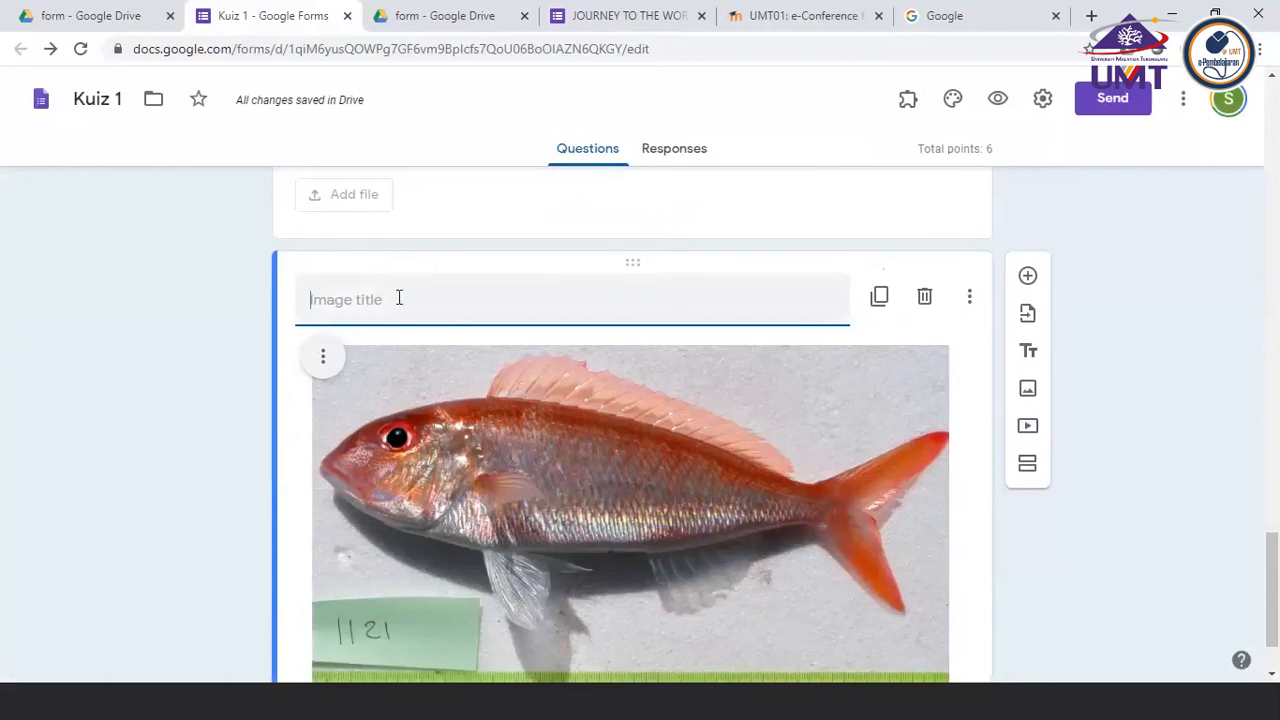
type("Ques")
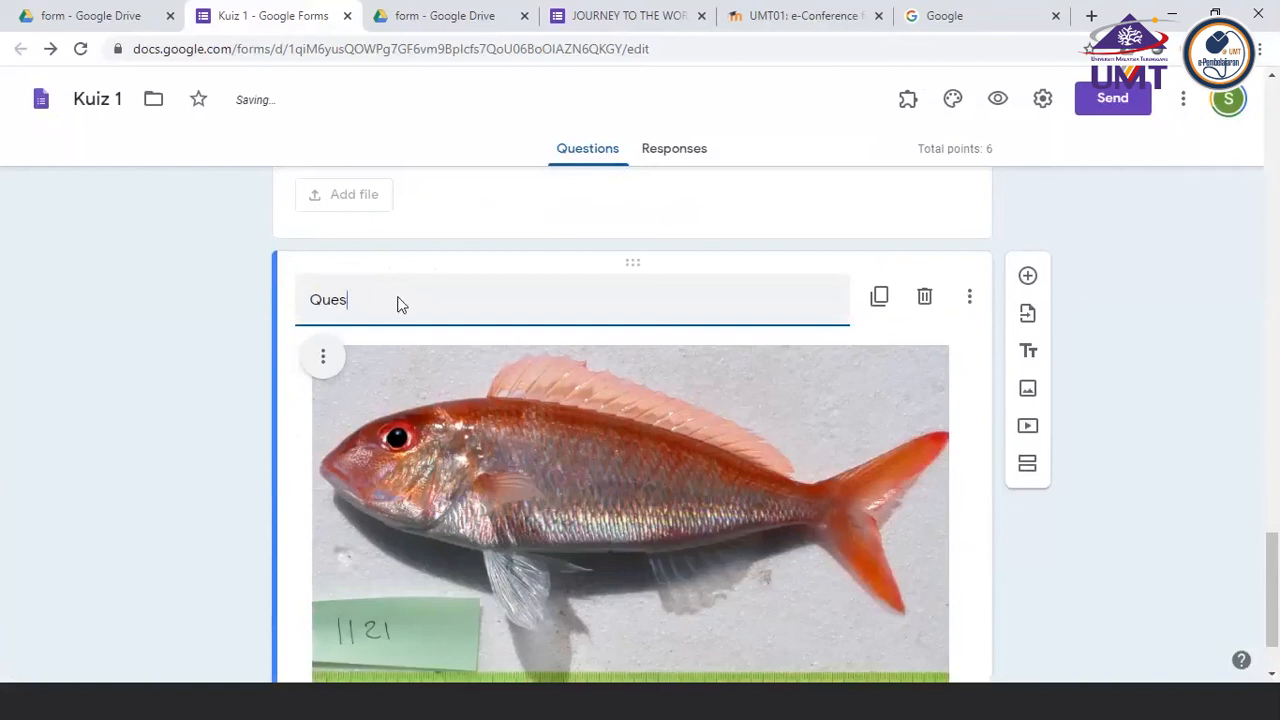
type("tion 6 to 10 is based on ")
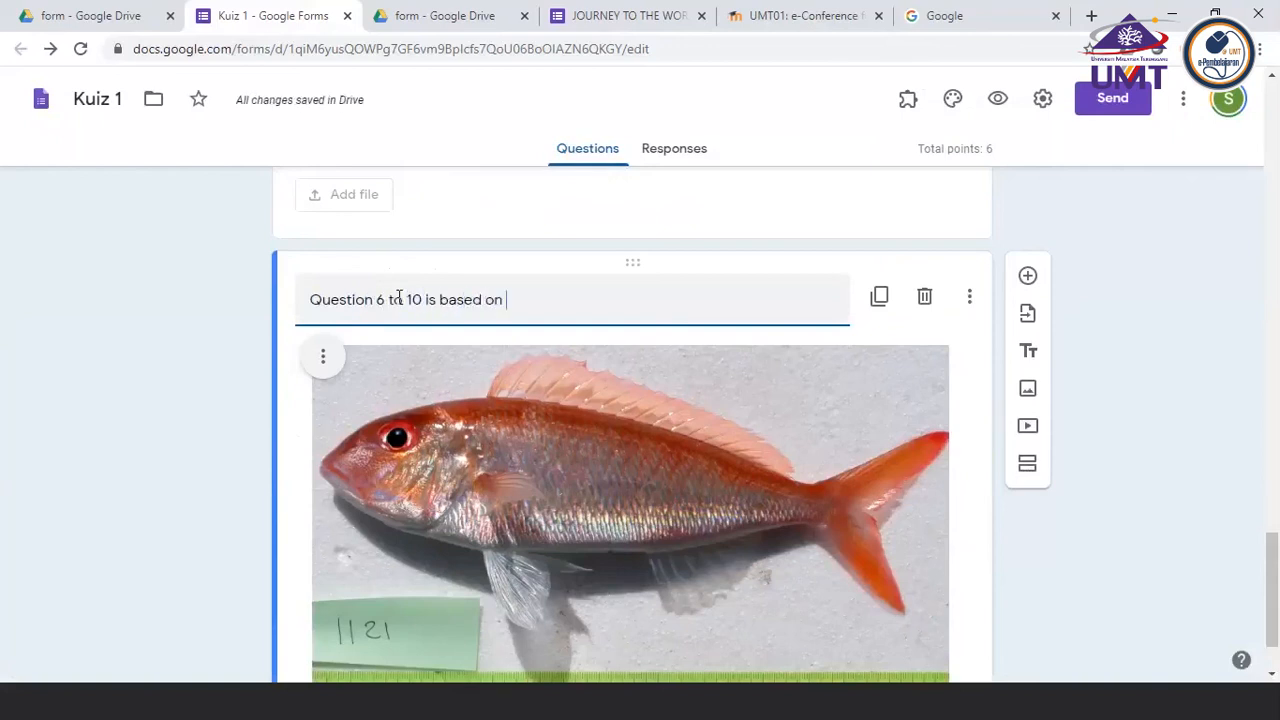
type("this picture")
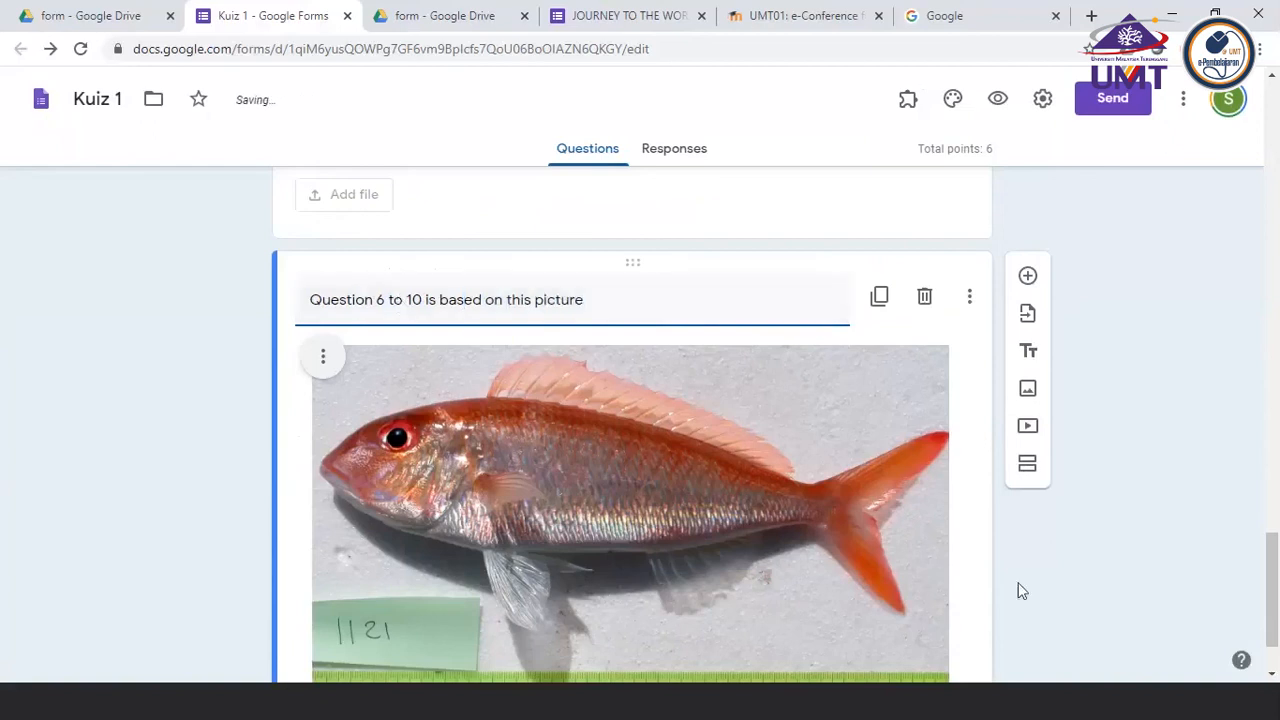
left_click(1072, 590)
scroll(1073, 587, "down", 2)
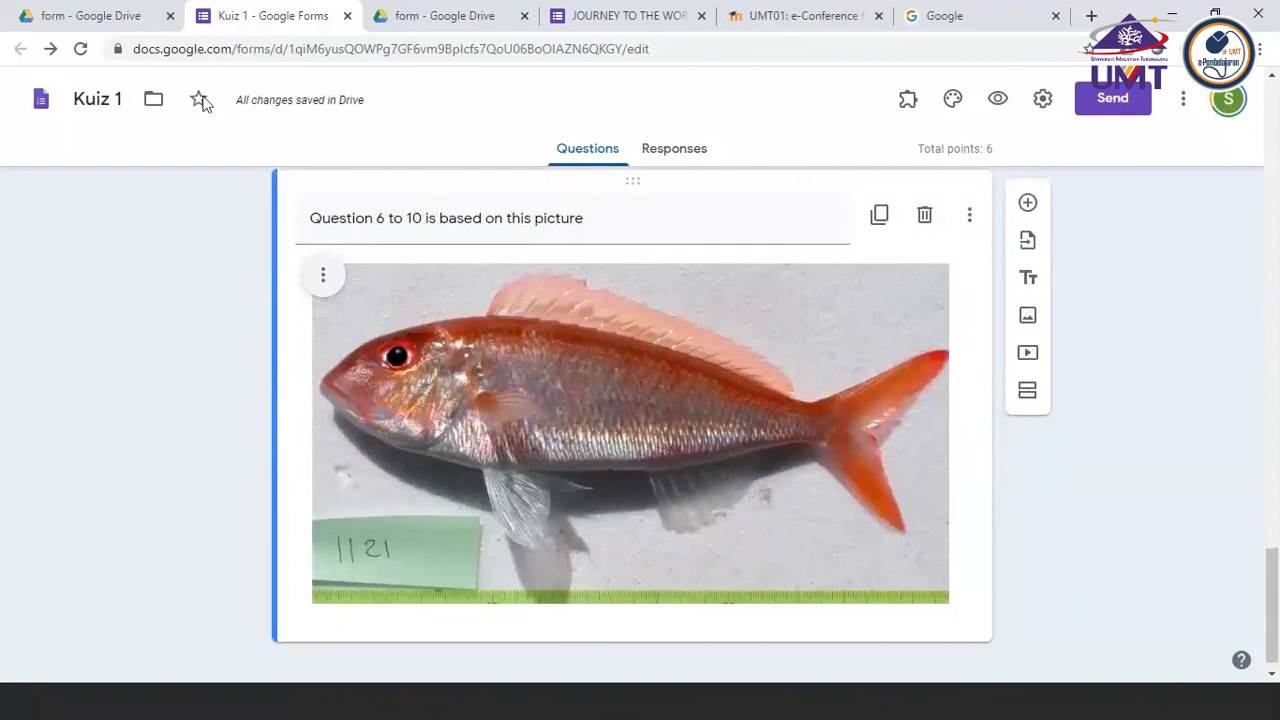
Remove the description from the water velocity file upload question
scroll(681, 270, "up", 3)
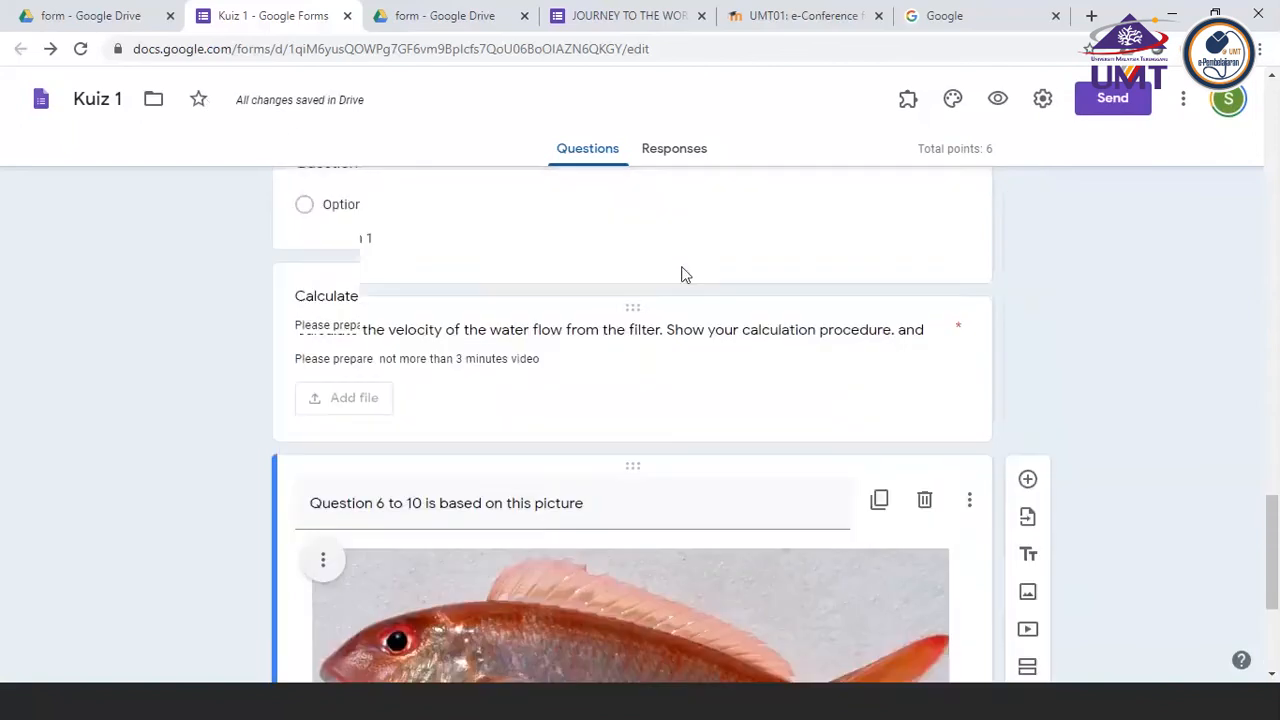
scroll(681, 274, "up", 3)
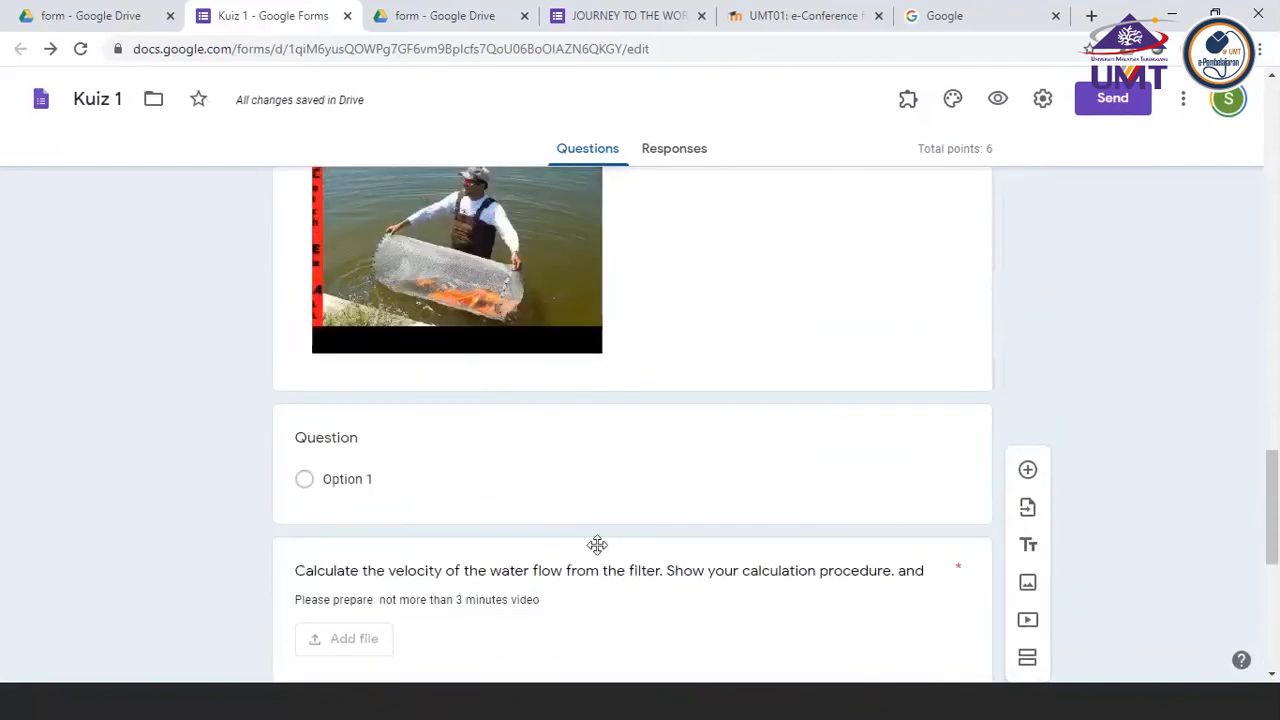
left_click(577, 585)
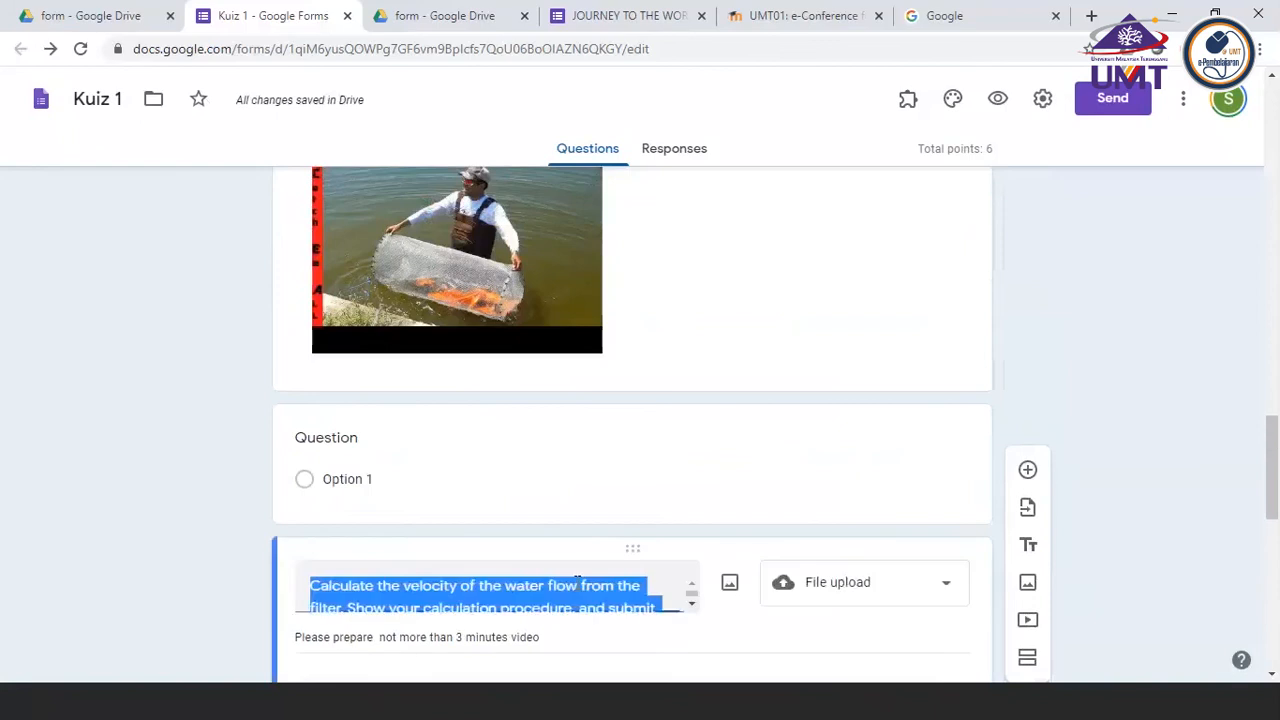
scroll(714, 610, "down", 4)
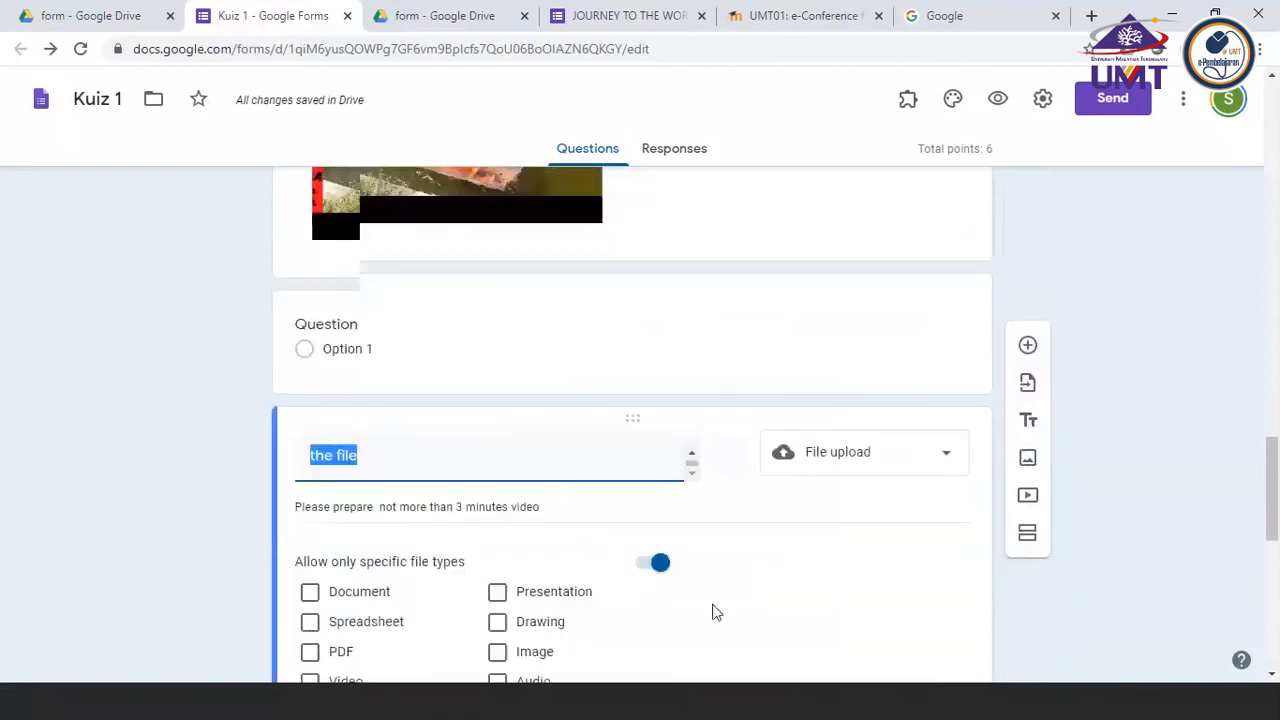
scroll(829, 594, "down", 2)
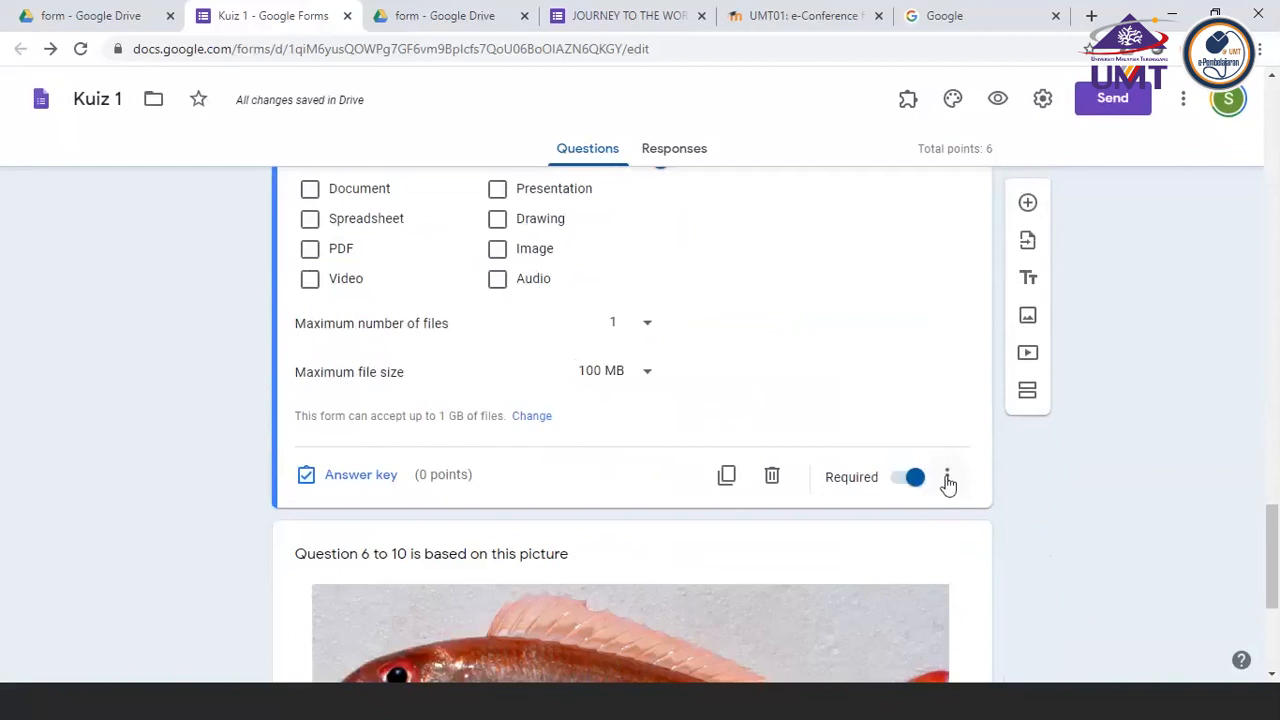
left_click(947, 478)
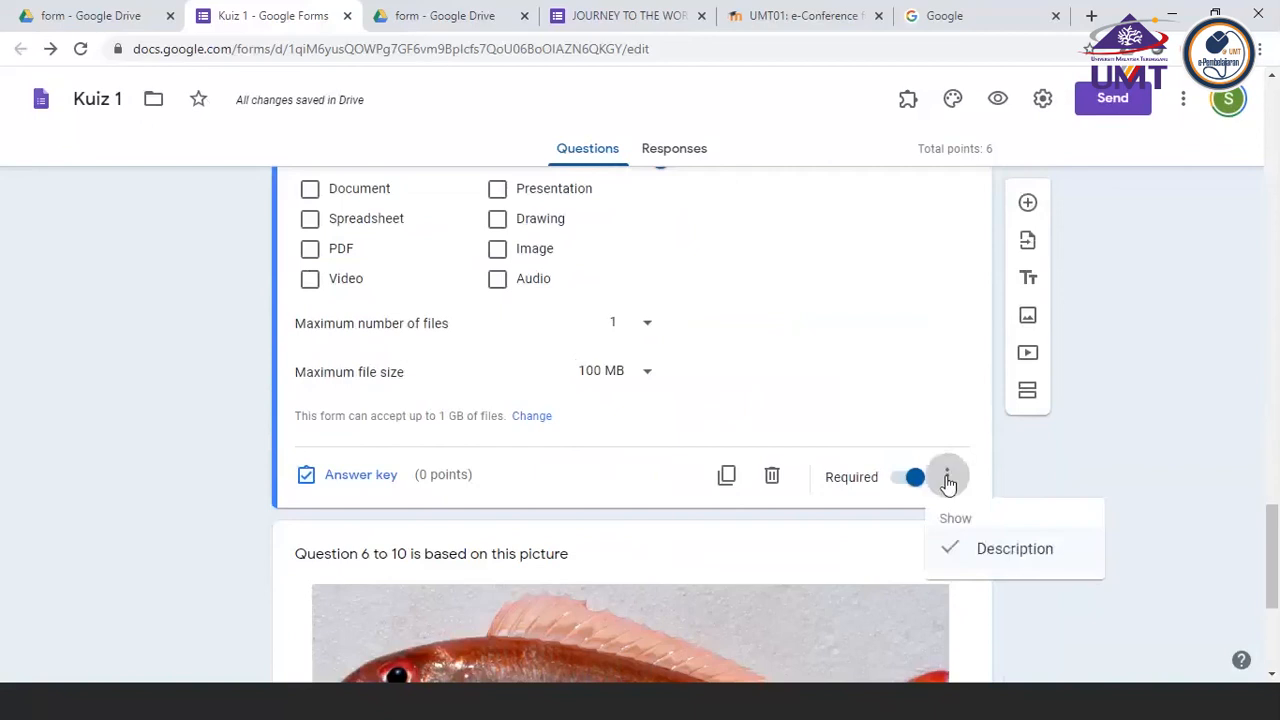
left_click(995, 558)
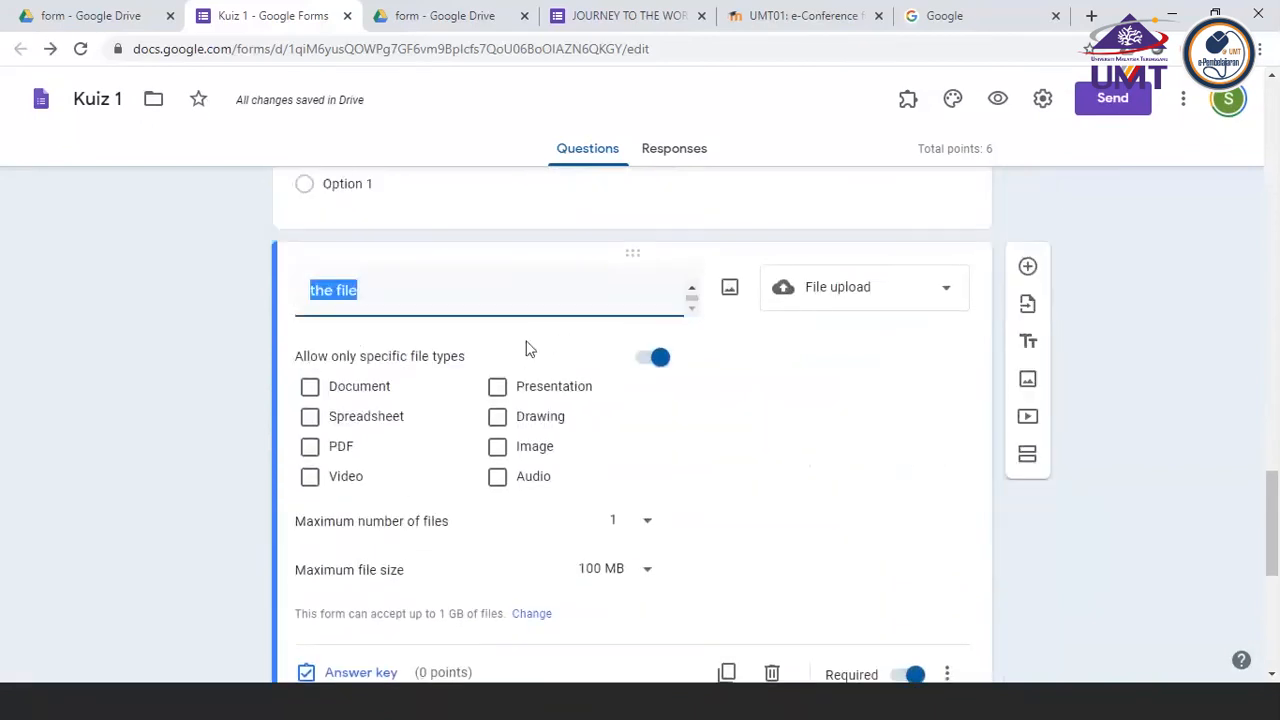
Show the description on the file upload question again and enter the placeholder text "hdkJADHAKjdhaKDH"
scroll(848, 451, "down", 1)
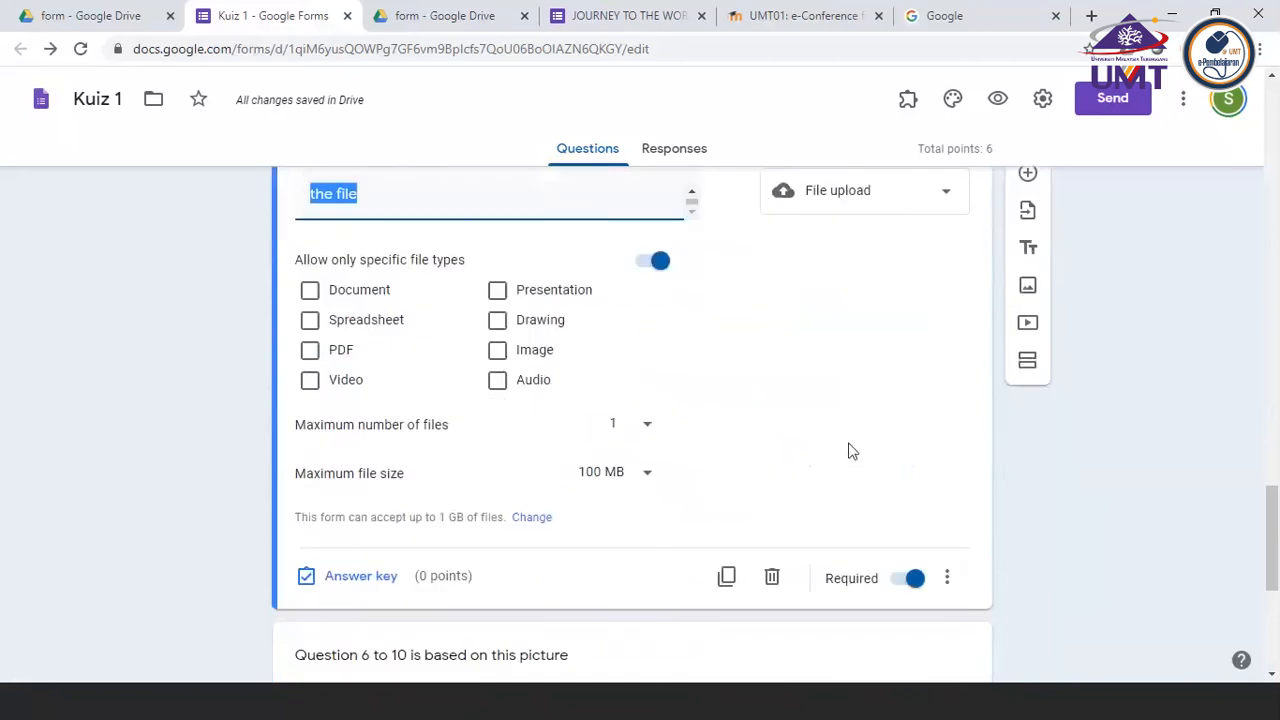
left_click(947, 577)
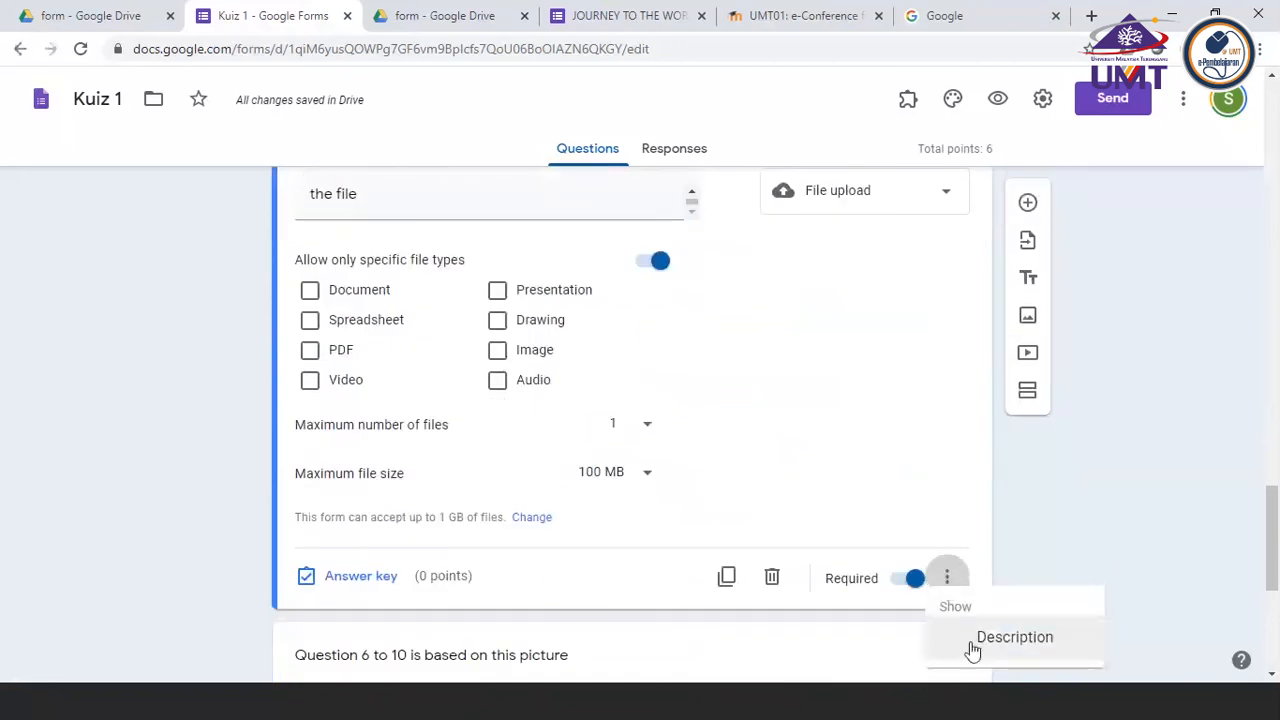
left_click(1012, 637)
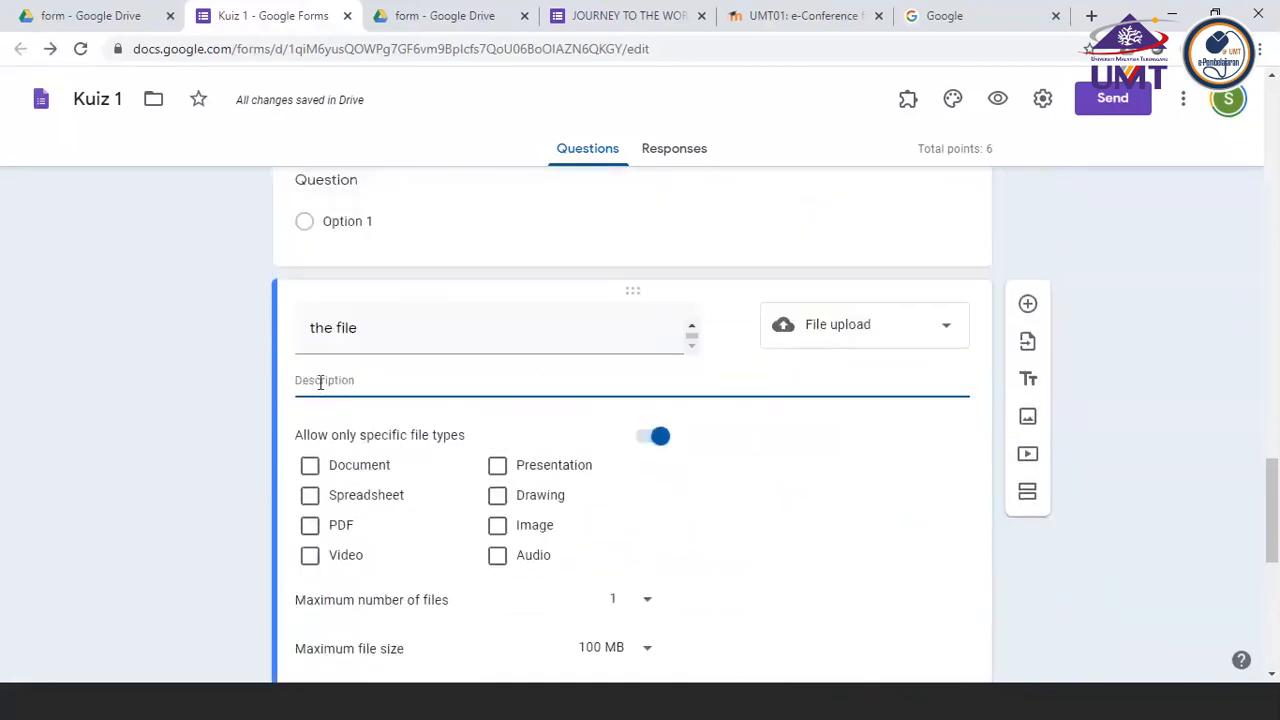
type("hdk;JADHAKjdhaKDH")
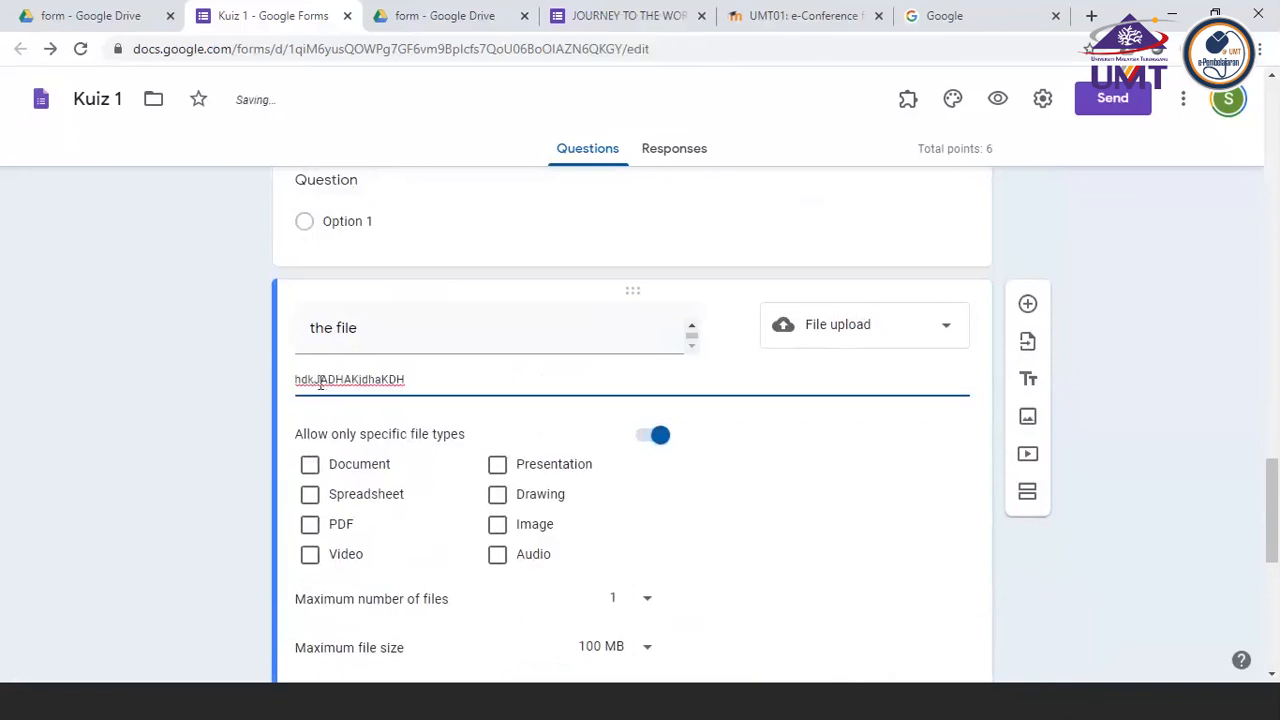
Review the form from the titled fish picture back up to the "Explain the function of gills in fish" question
scroll(1010, 568, "down", 4)
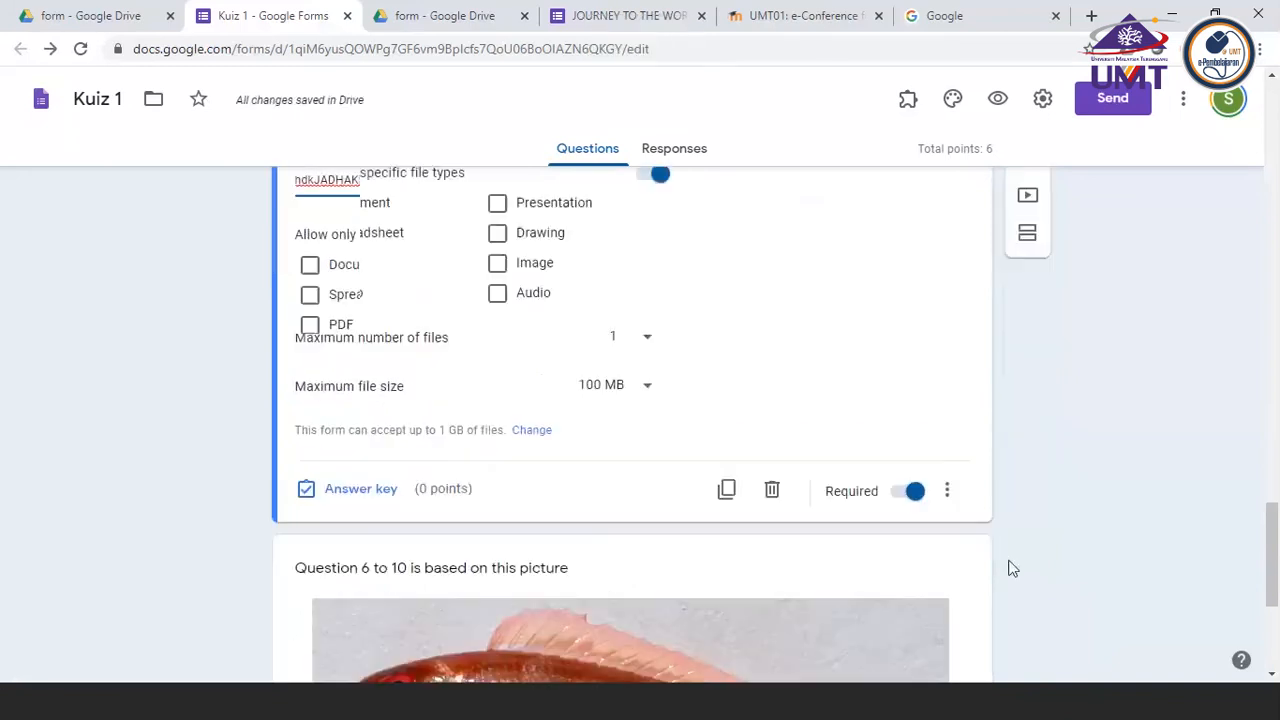
scroll(1010, 568, "down", 1)
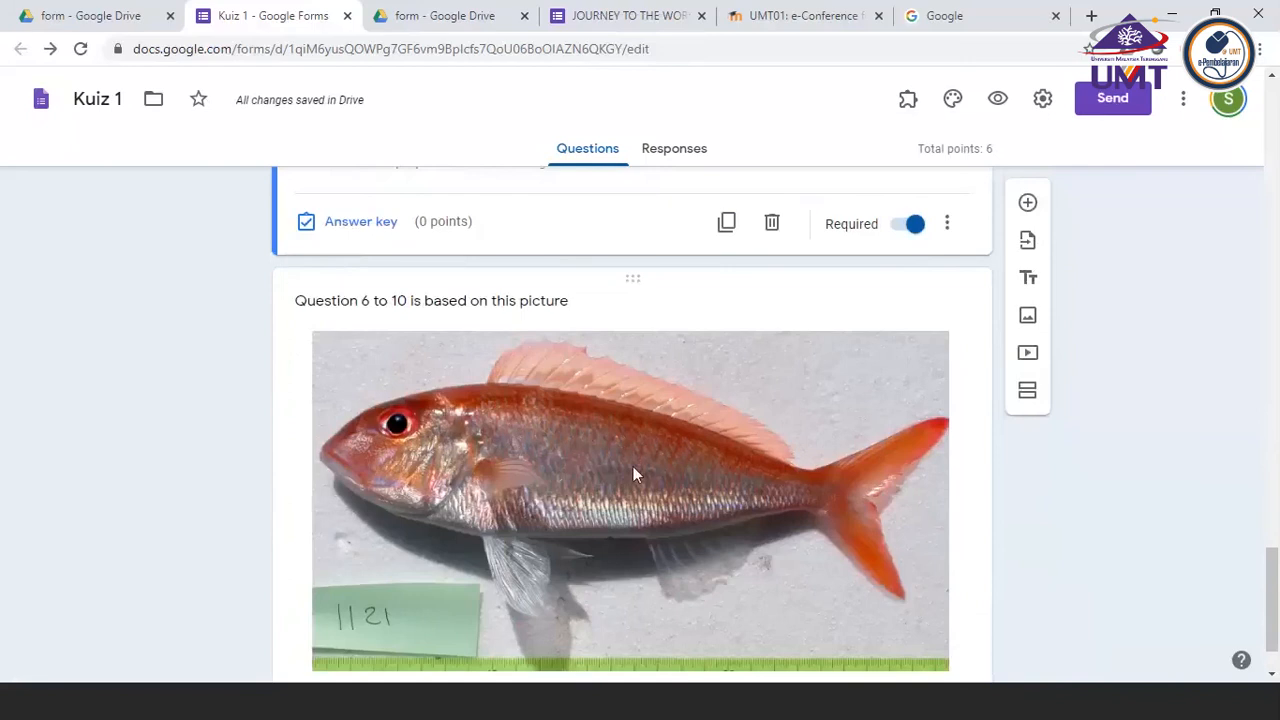
left_click(400, 300)
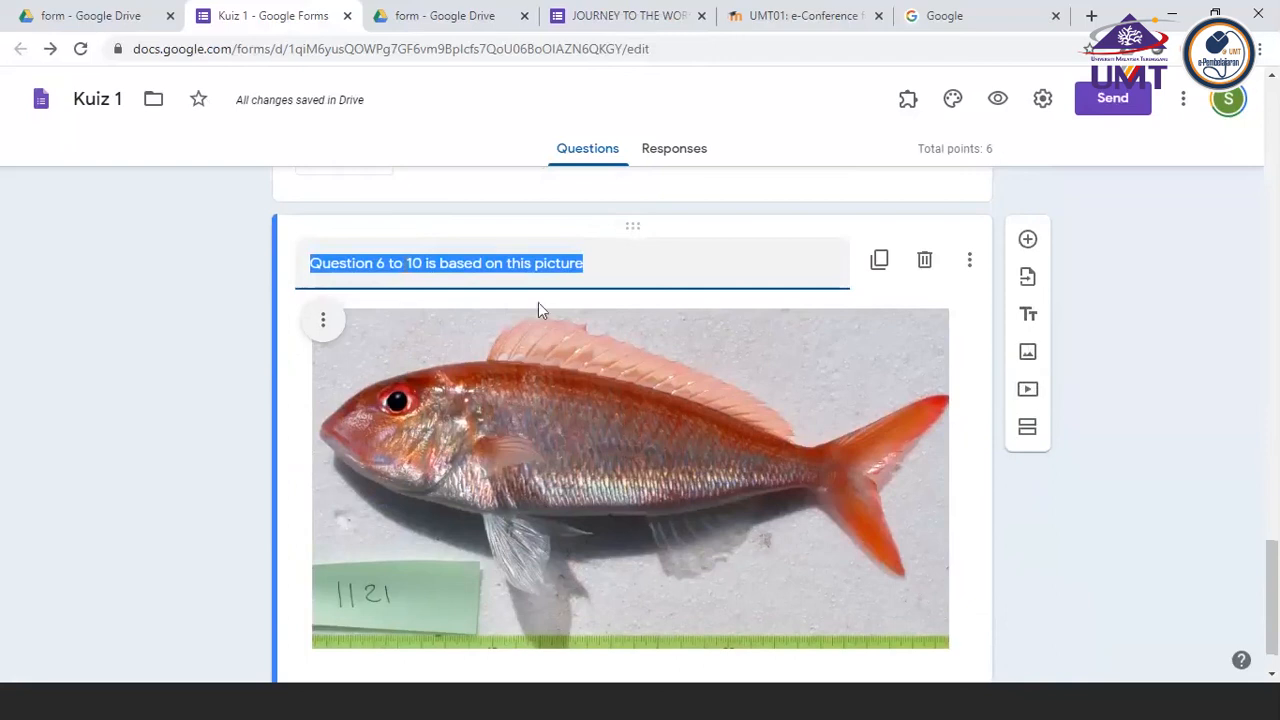
scroll(618, 314, "up", 2)
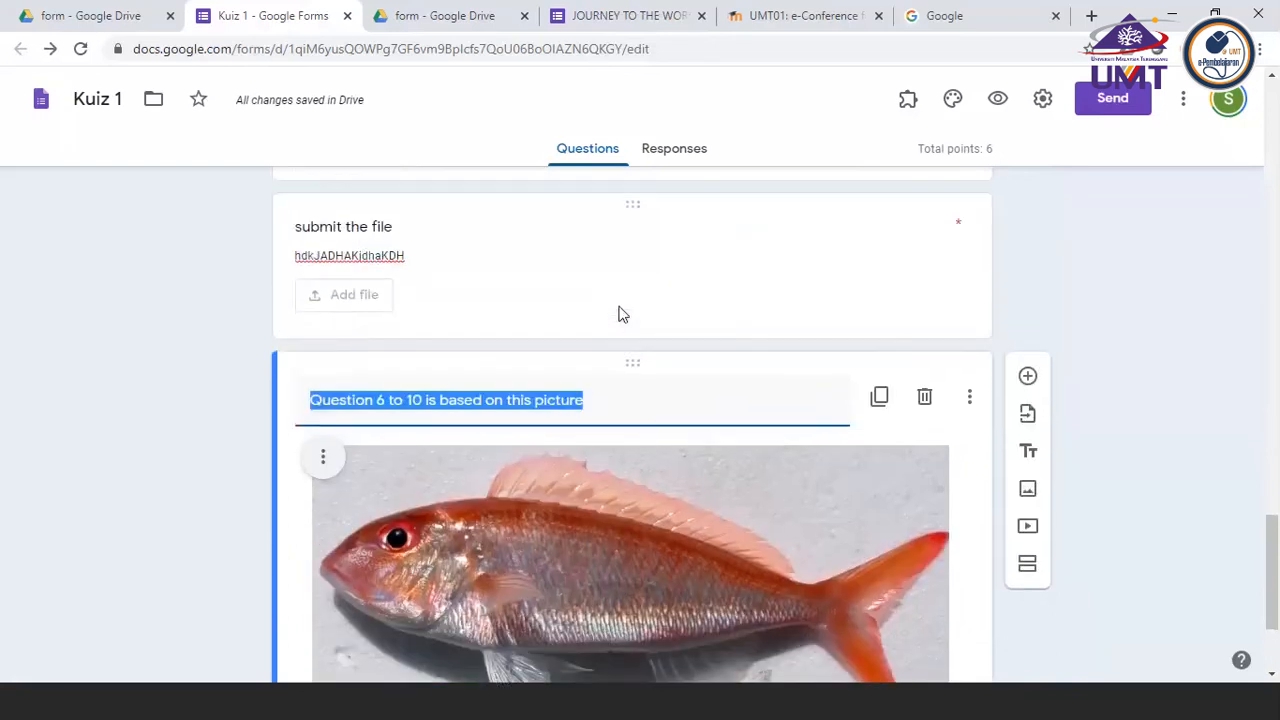
scroll(618, 314, "up", 4)
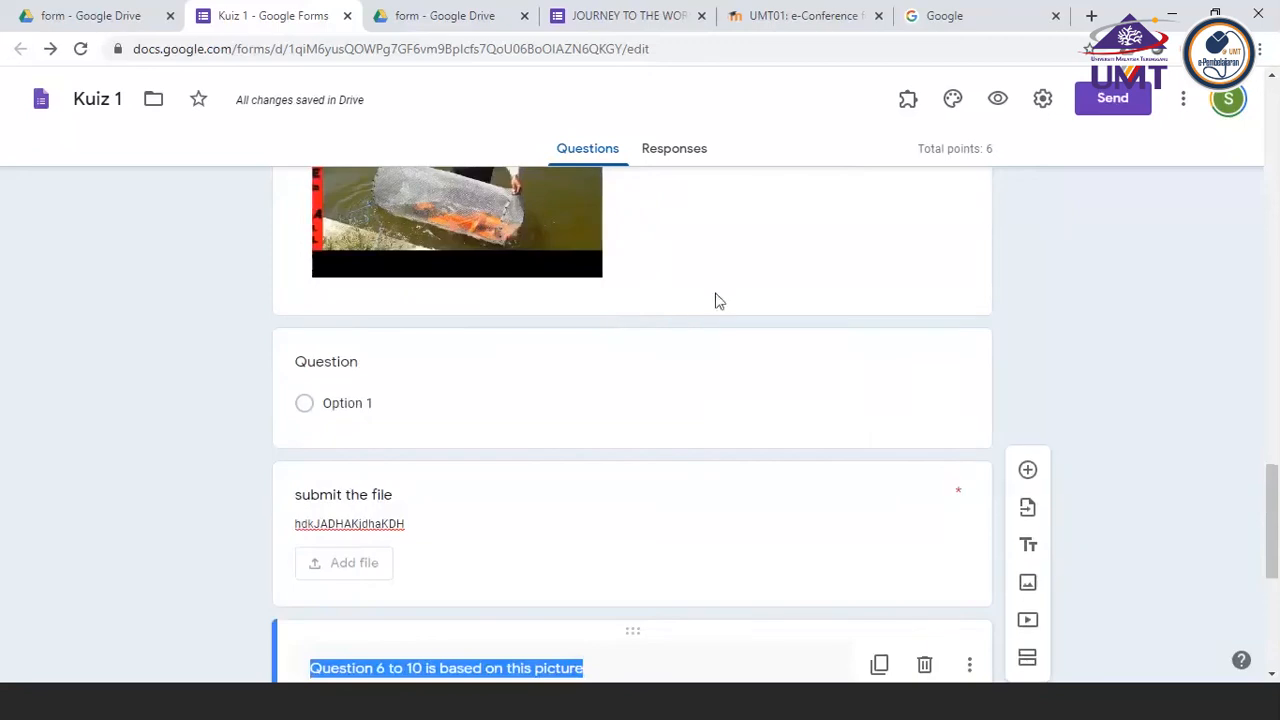
left_click(185, 89)
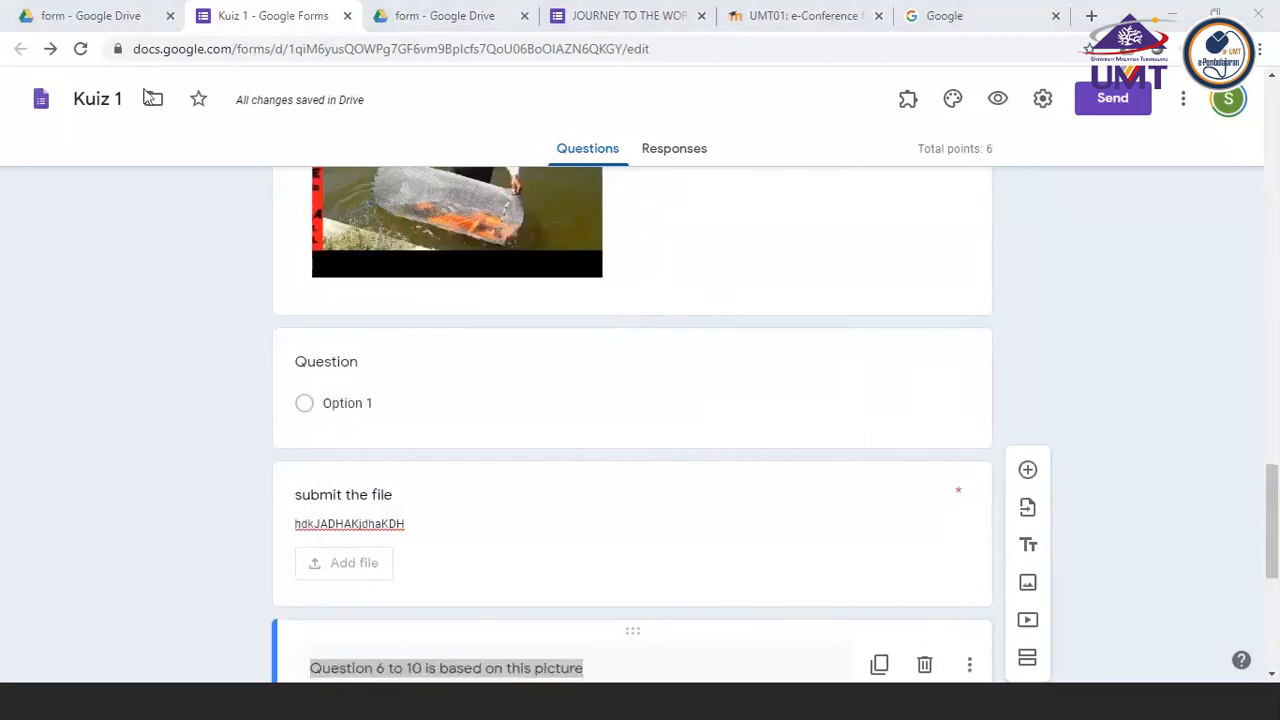
scroll(766, 216, "up", 3)
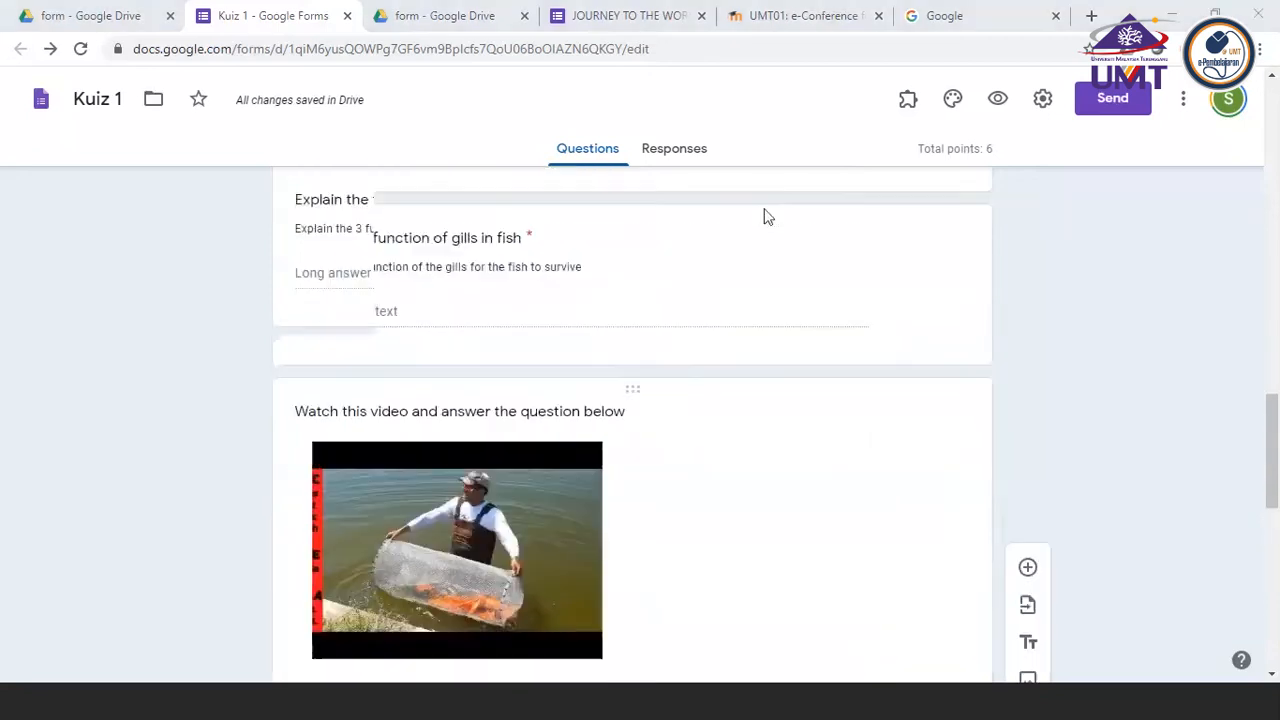
scroll(766, 216, "up", 5)
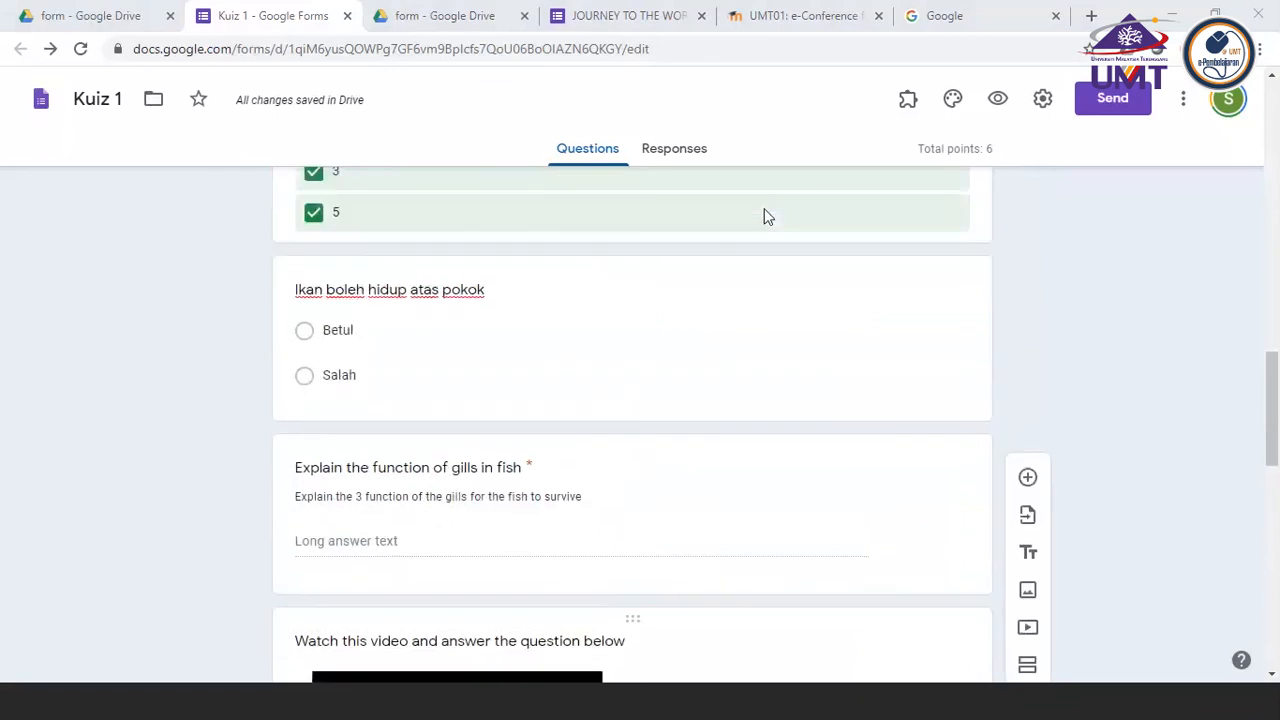
Check the extra display options of the gills paragraph question and look over the form items below it
left_click(745, 486)
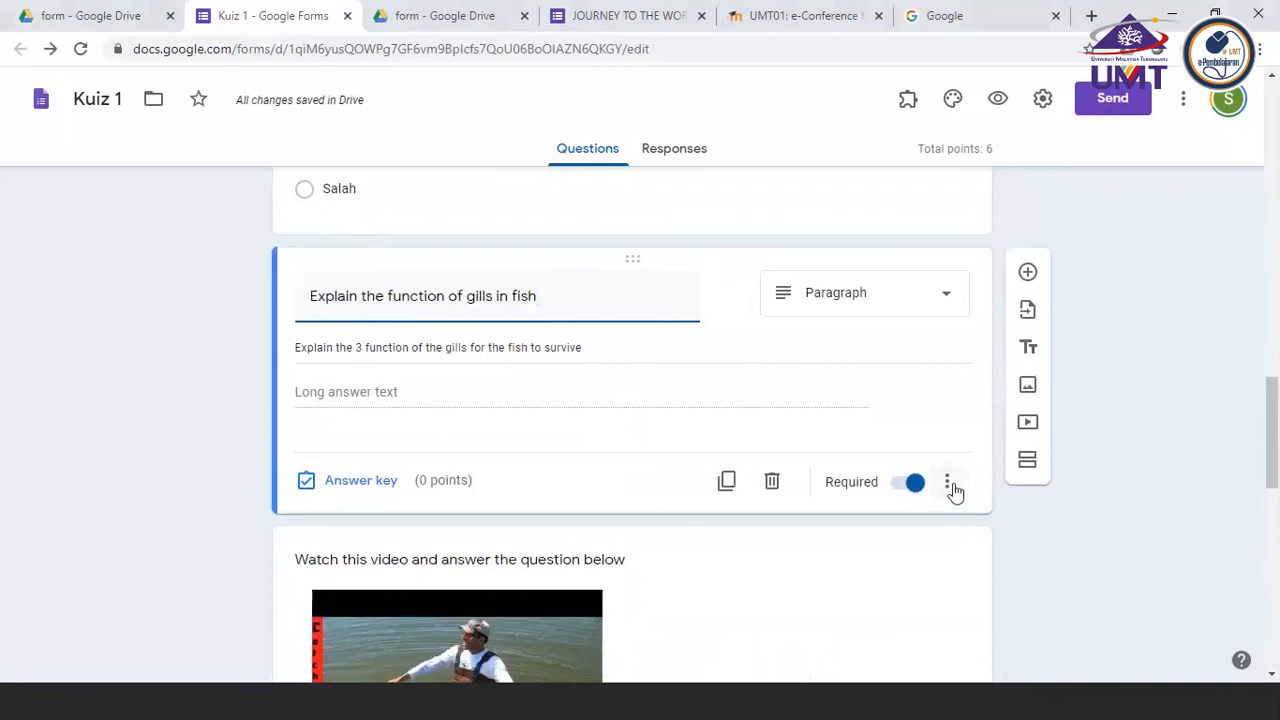
left_click(947, 483)
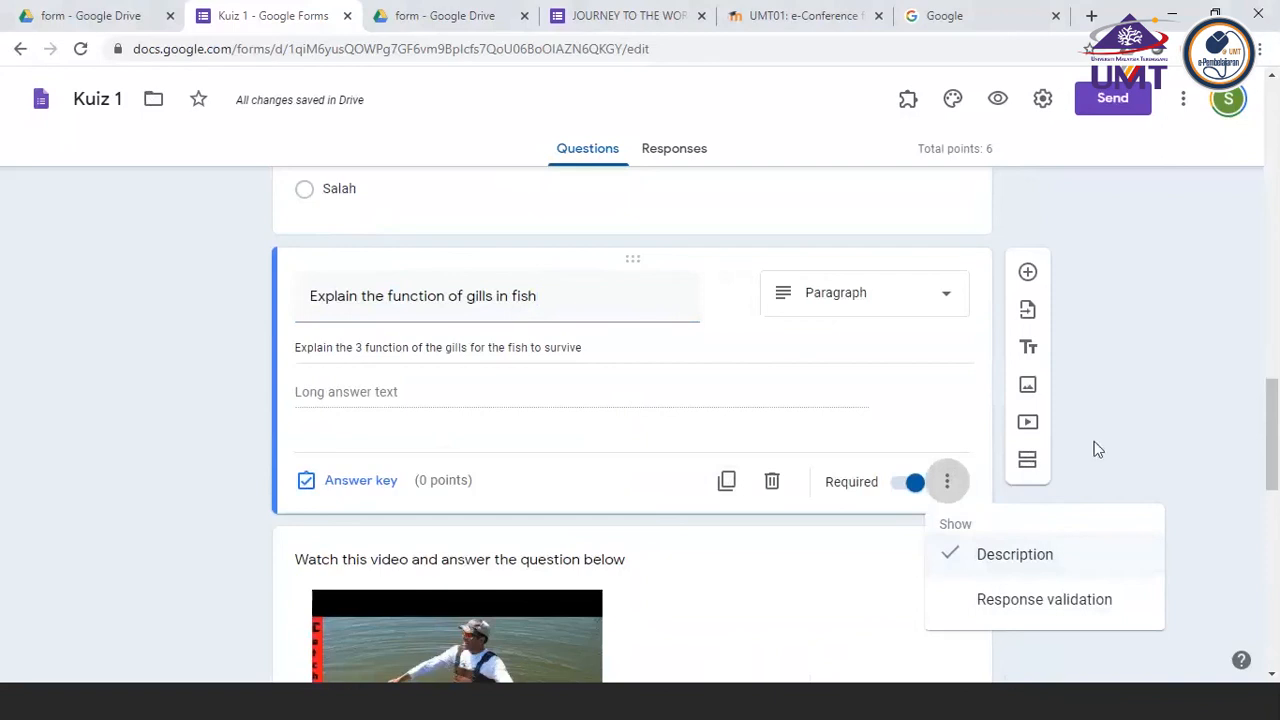
scroll(1097, 449, "down", 9)
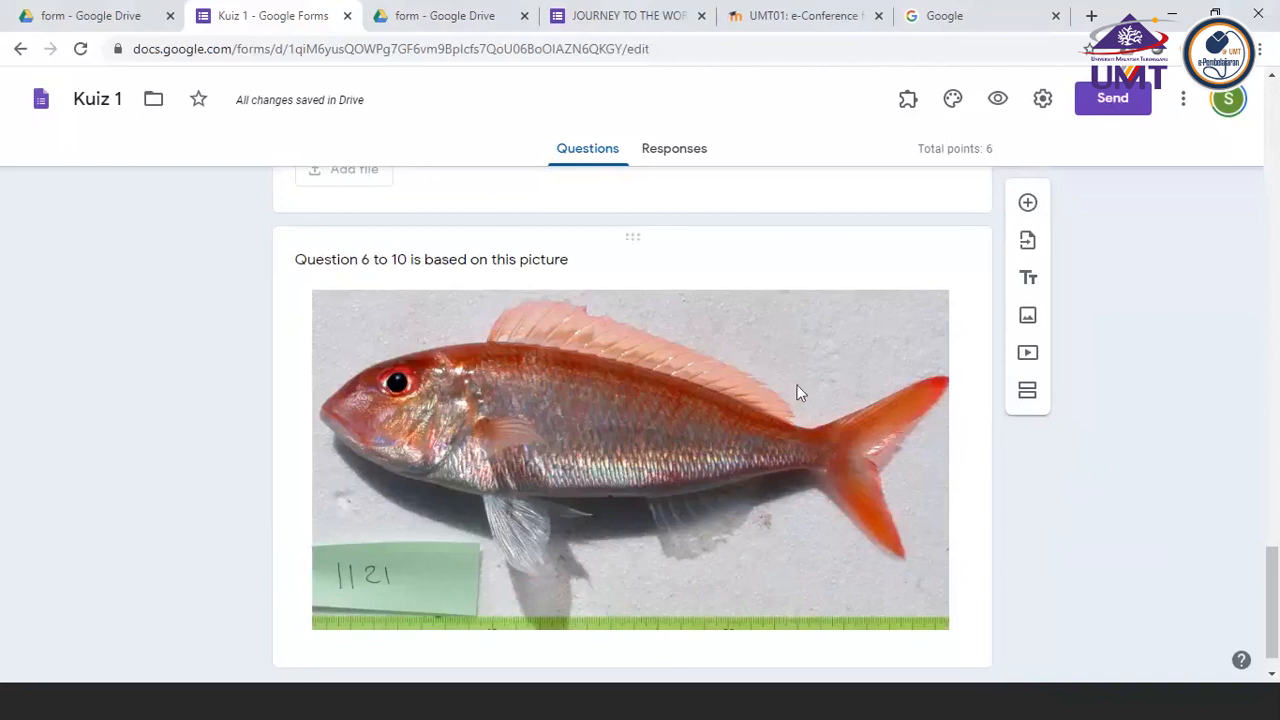
scroll(797, 390, "down", 1)
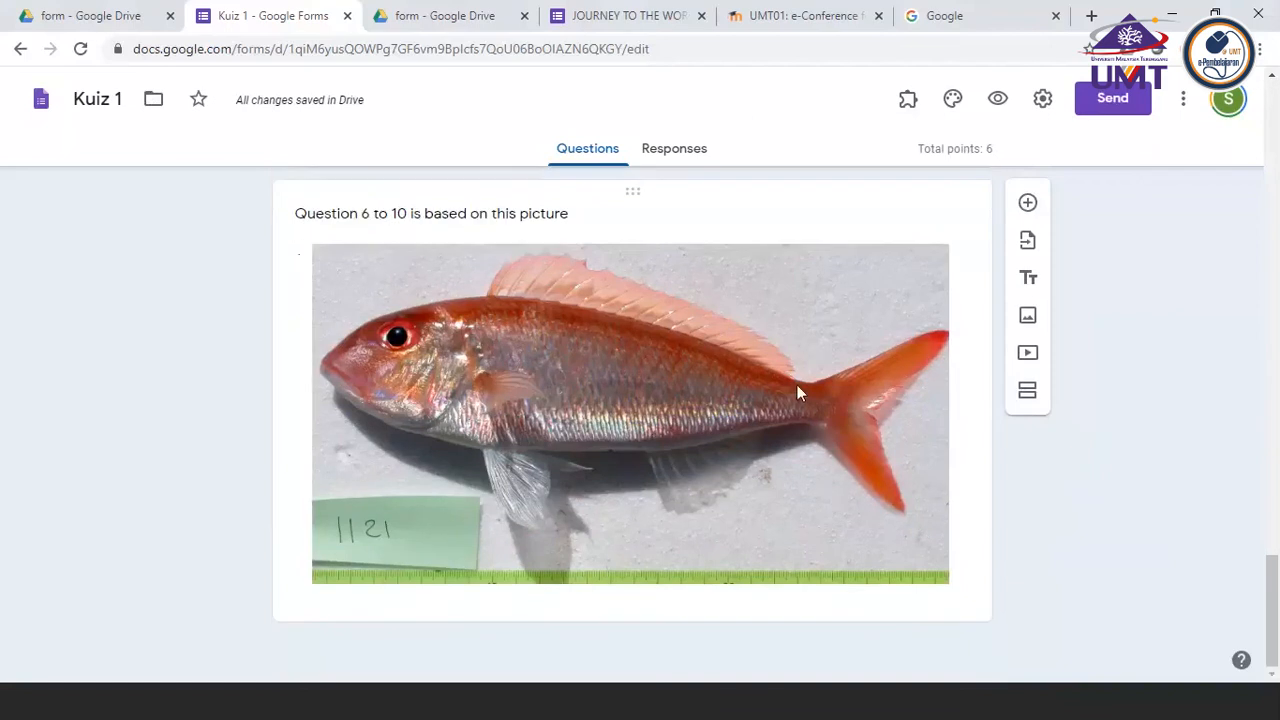
scroll(797, 393, "up", 6)
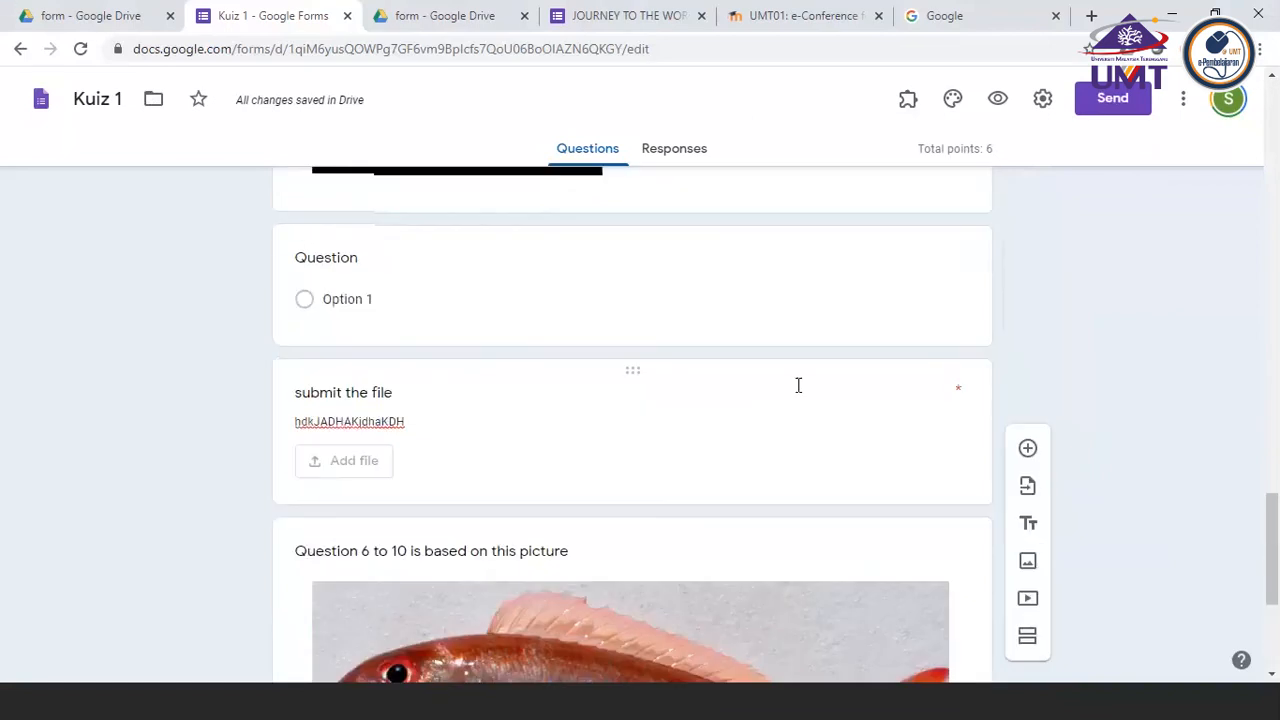
scroll(797, 393, "up", 4)
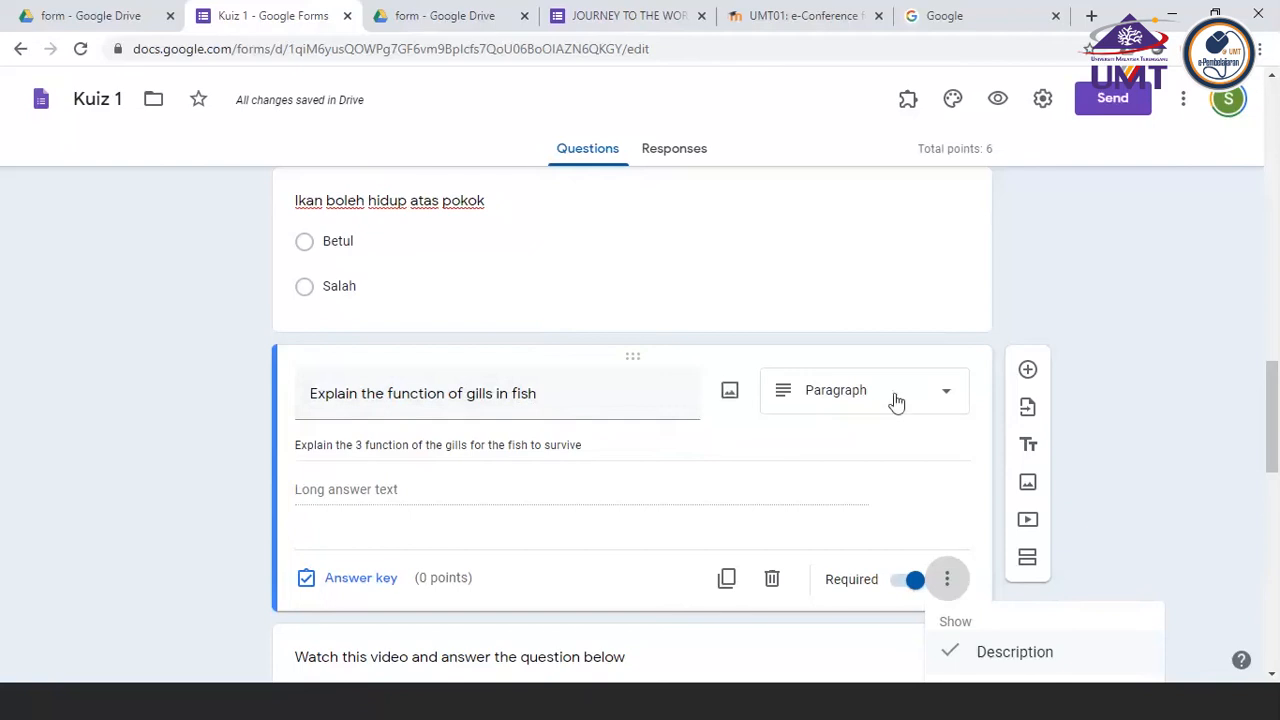
scroll(889, 400, "down", 1)
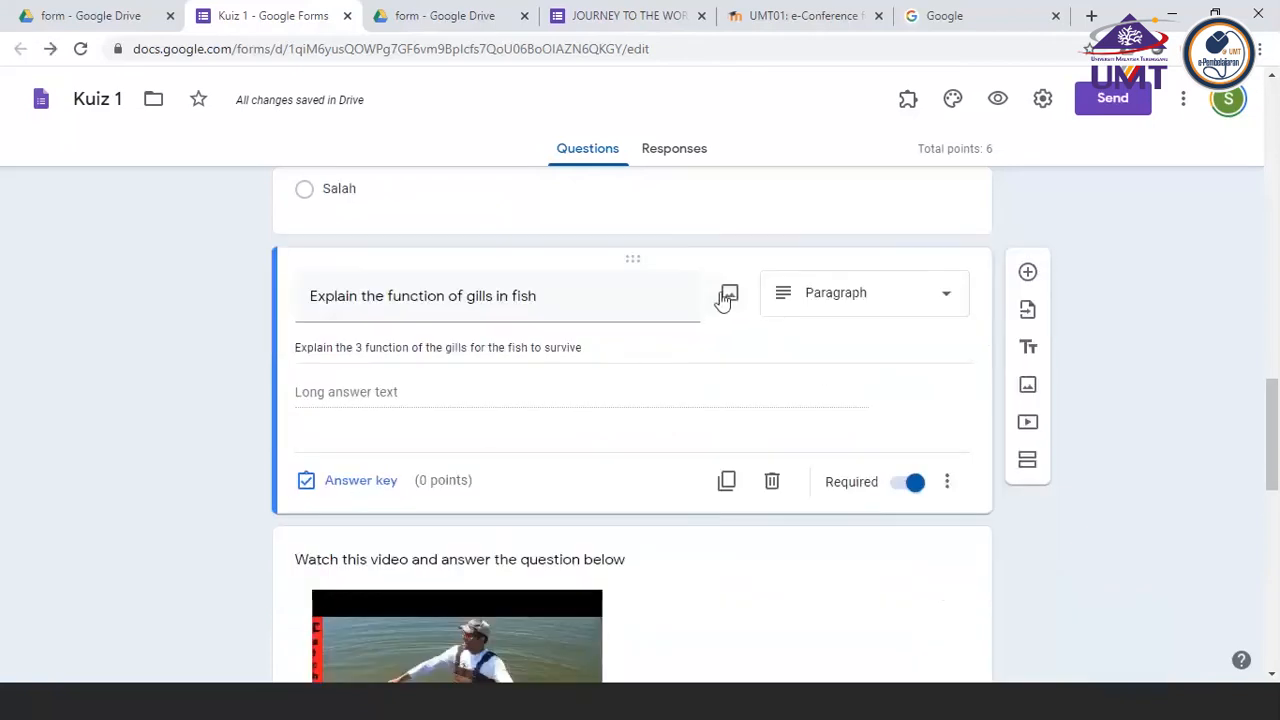
Insert the picture of a red gill arch on stony ground from a Google image search for "FISH GILL" into the gills question
left_click(728, 298)
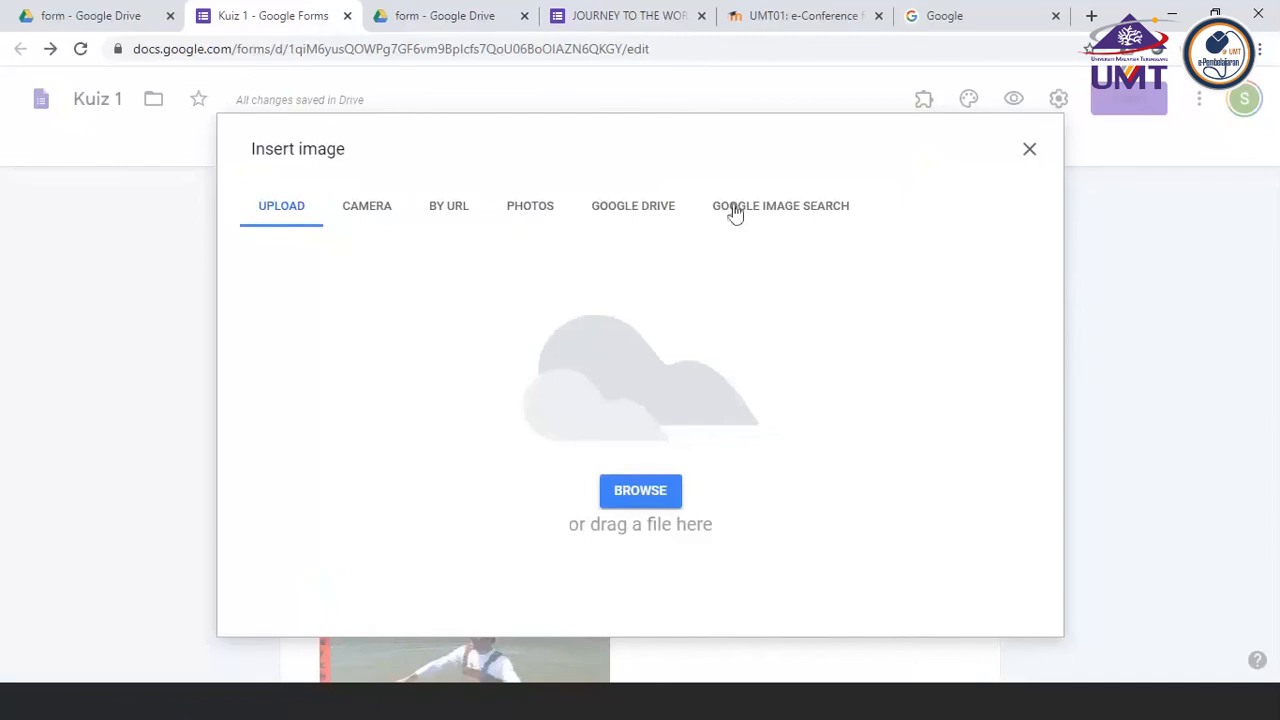
left_click(735, 210)
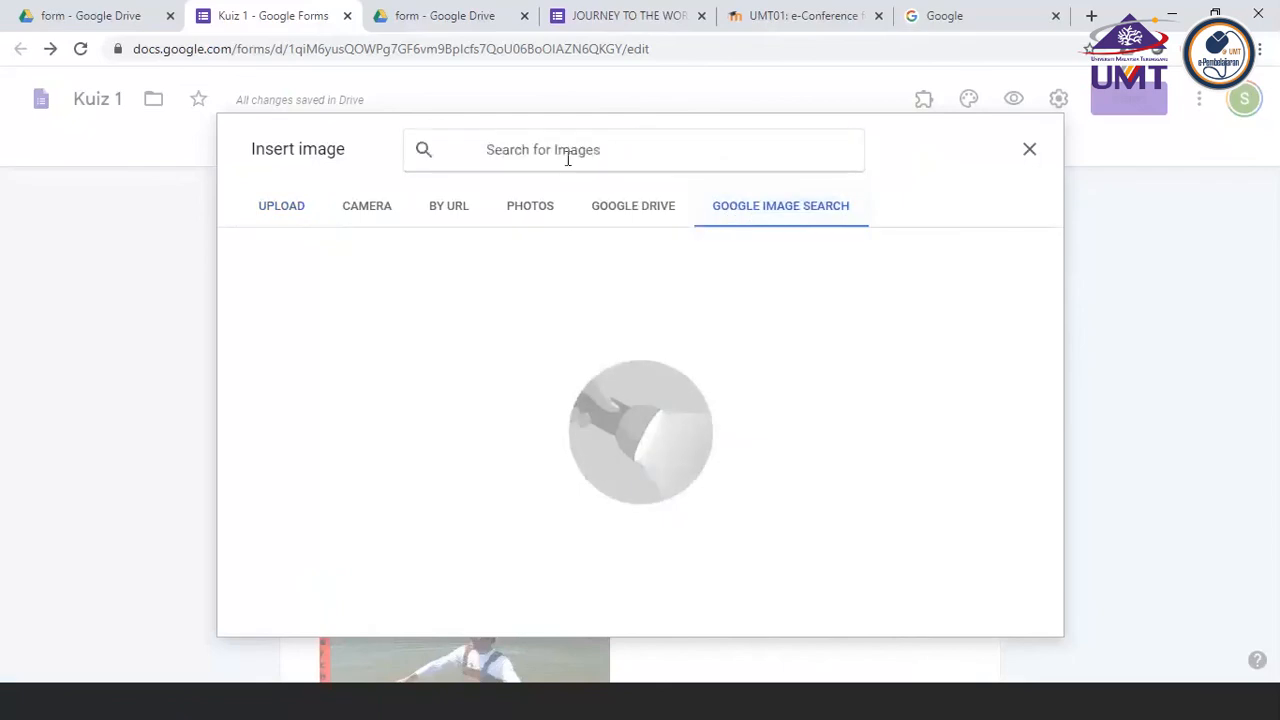
type("FISH GILL")
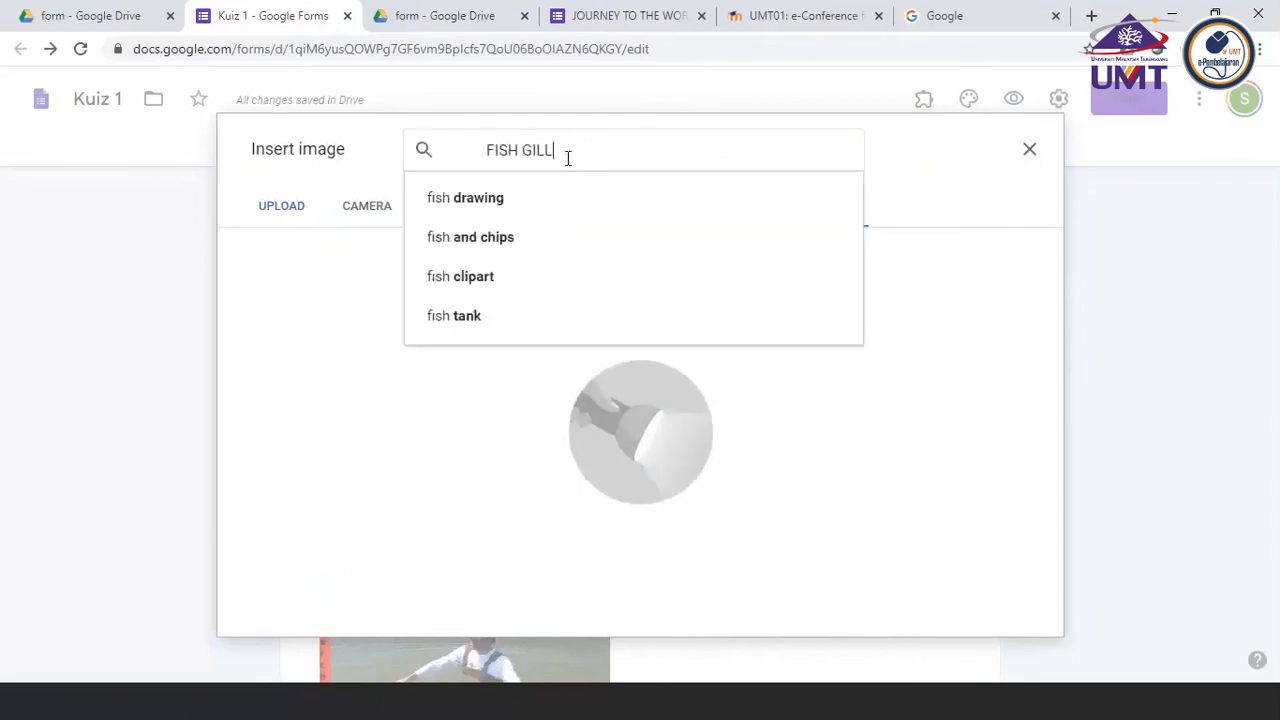
key("Return")
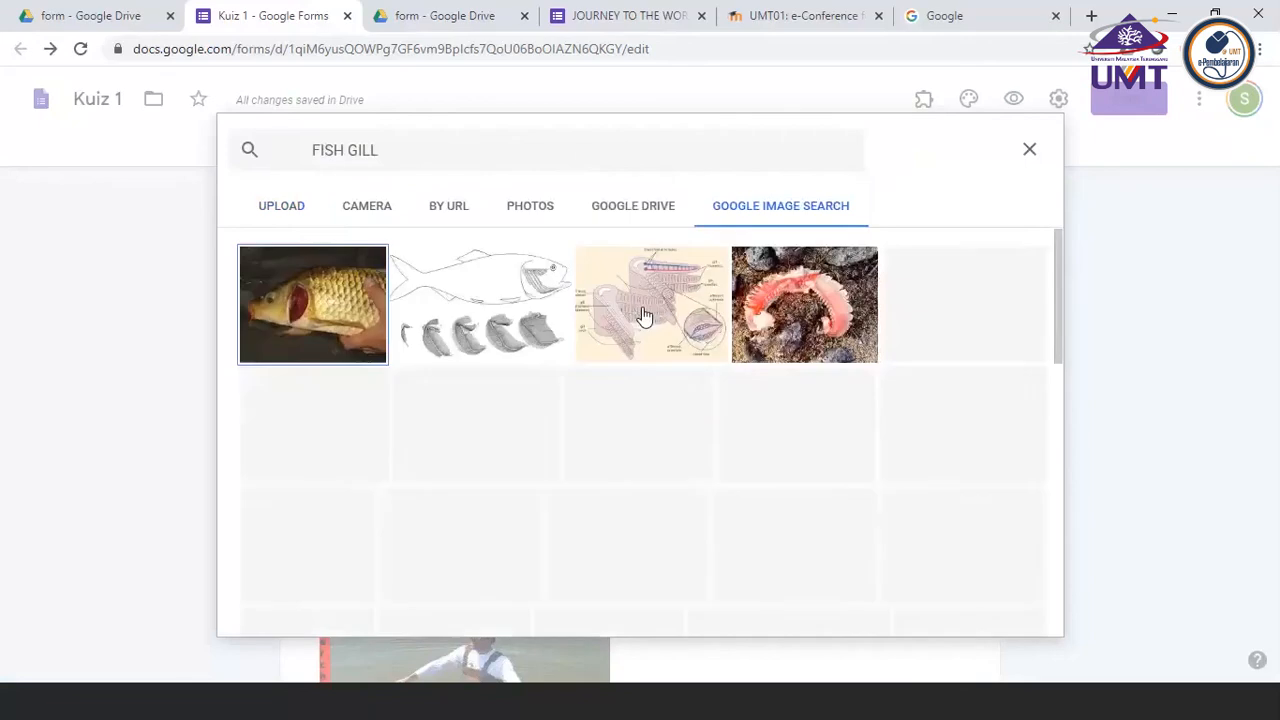
left_click(800, 302)
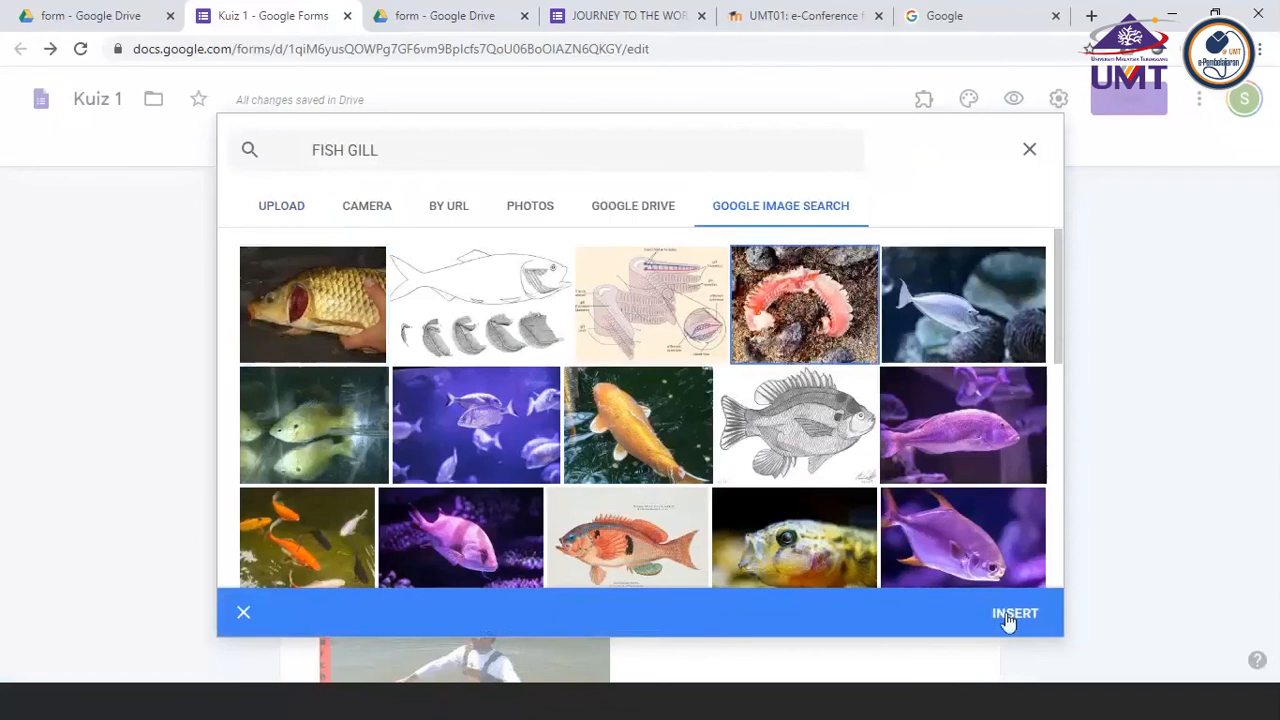
left_click(1013, 614)
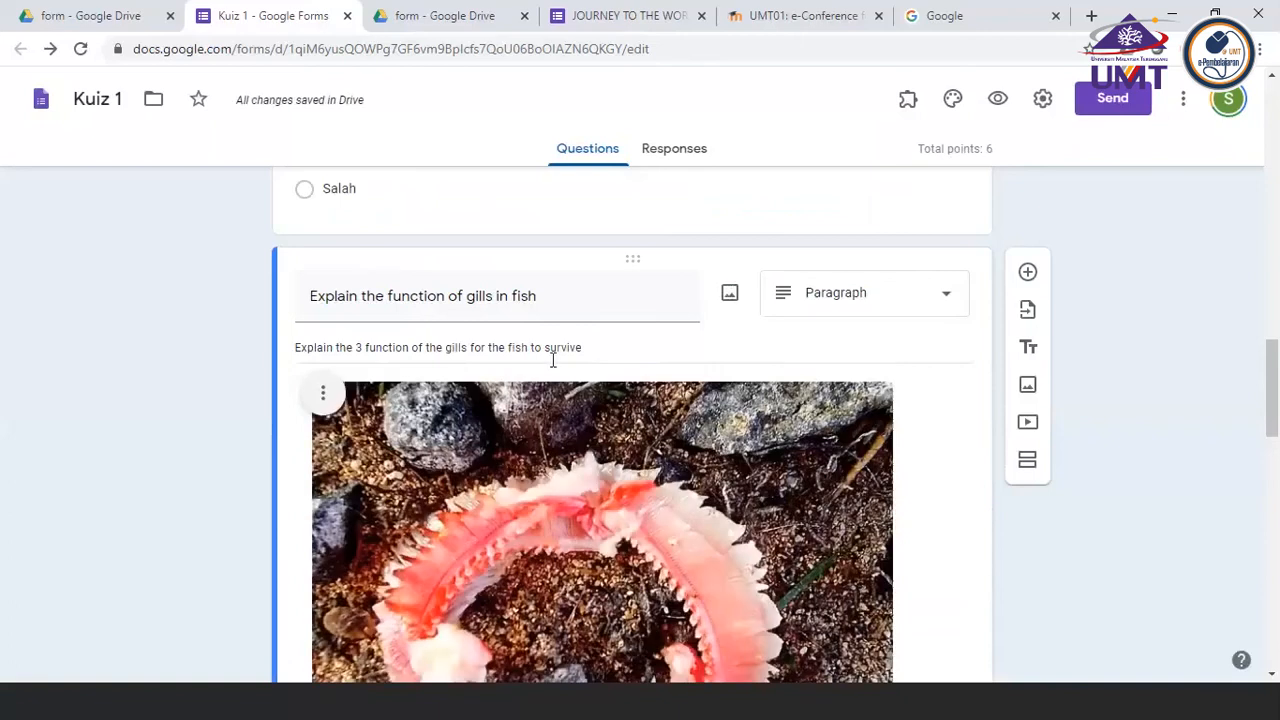
Shrink the gill picture in the "Explain the function of gills in fish" question to about half its width, keeping its proportions
scroll(545, 357, "up", 2)
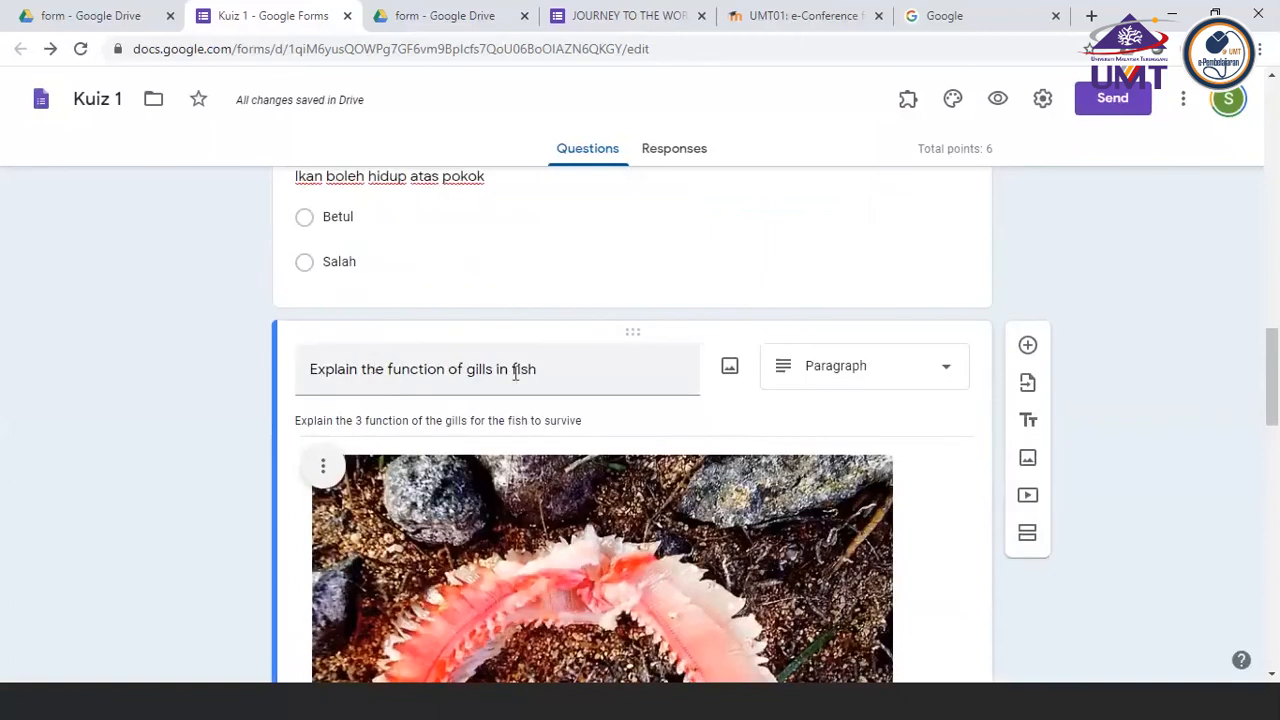
scroll(535, 416, "down", 3)
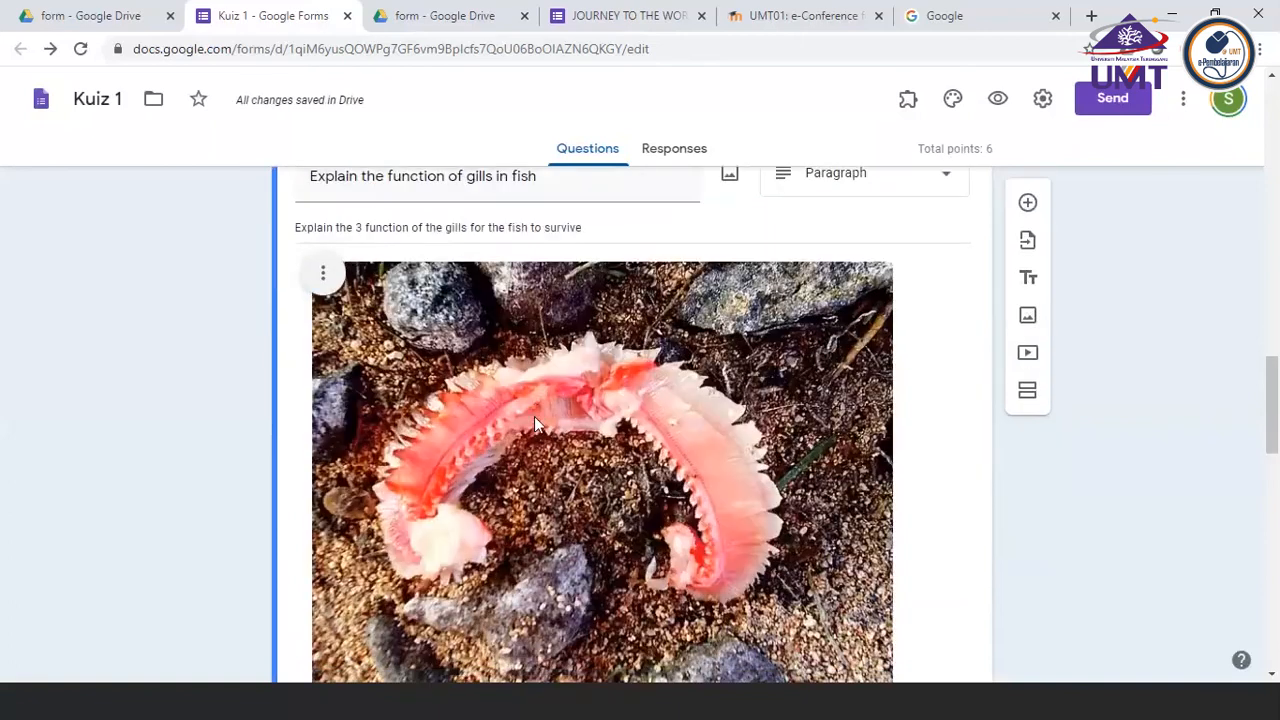
left_click(534, 416)
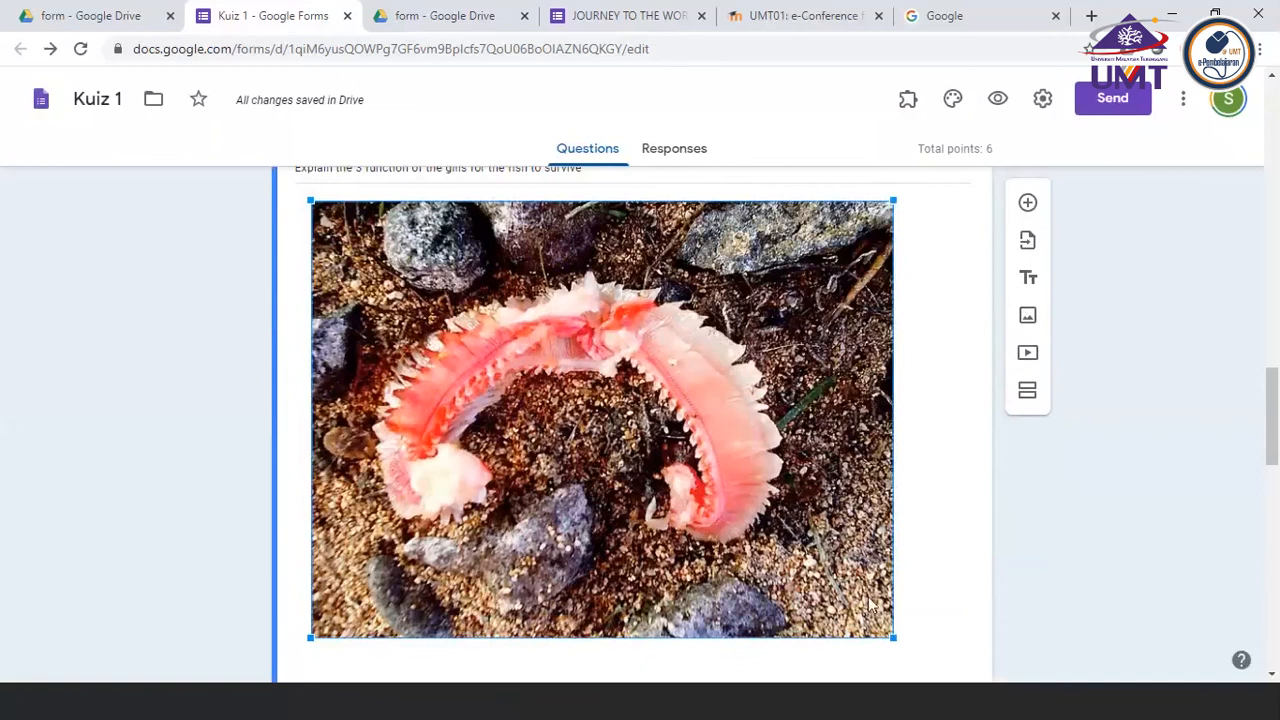
left_click_drag(893, 637, 641, 444)
scroll(714, 457, "up", 1)
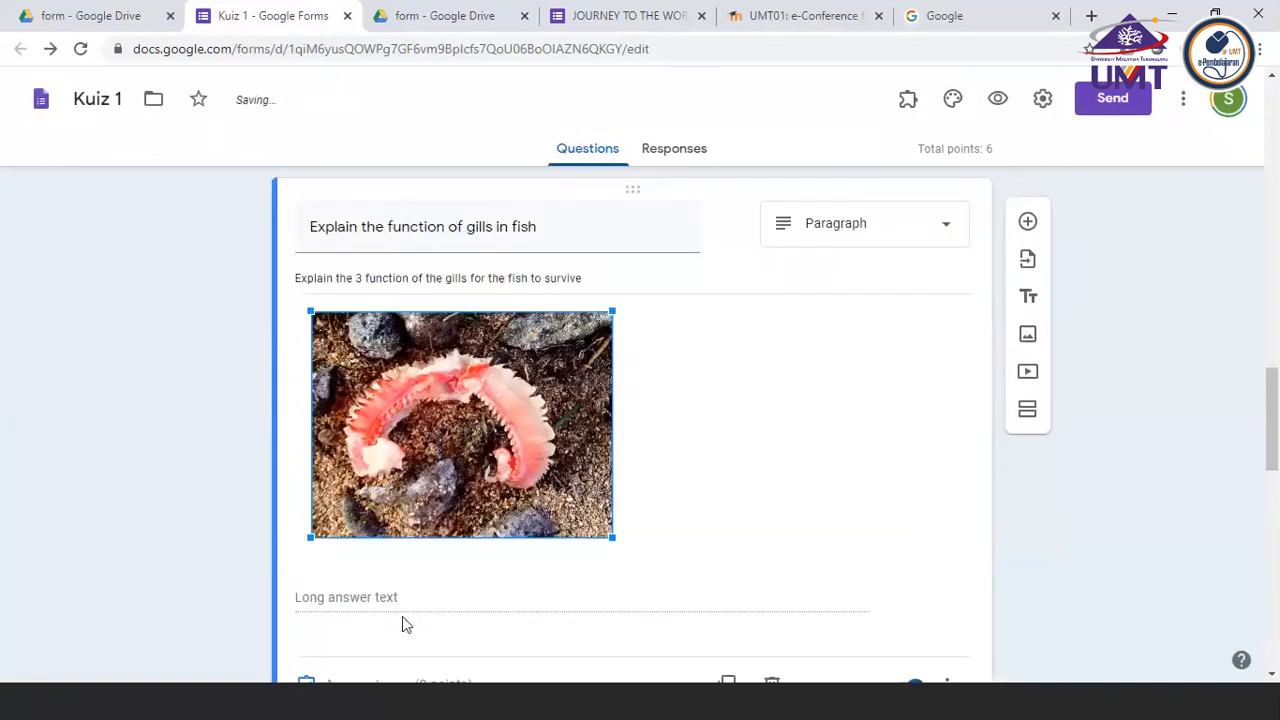
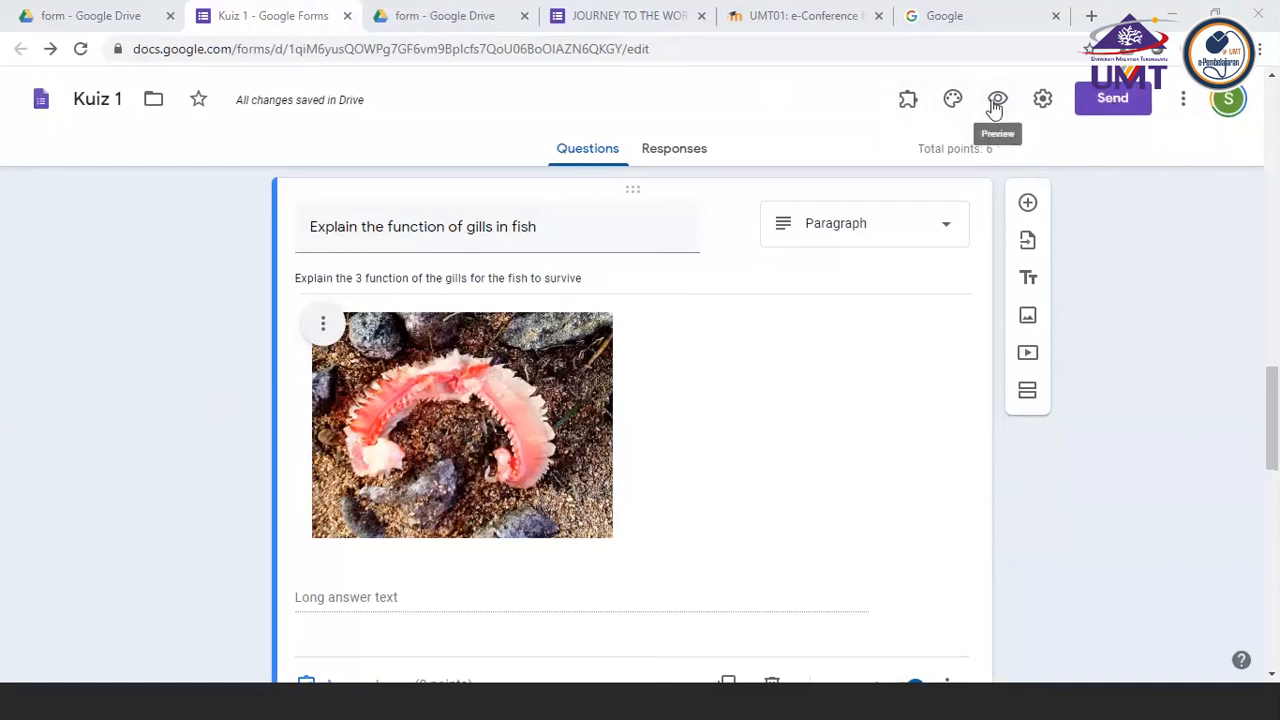
Examine the collaborator sharing settings of Kuiz 1, including the field for inviting people and the owner settings, without inviting anyone
left_click(1184, 100)
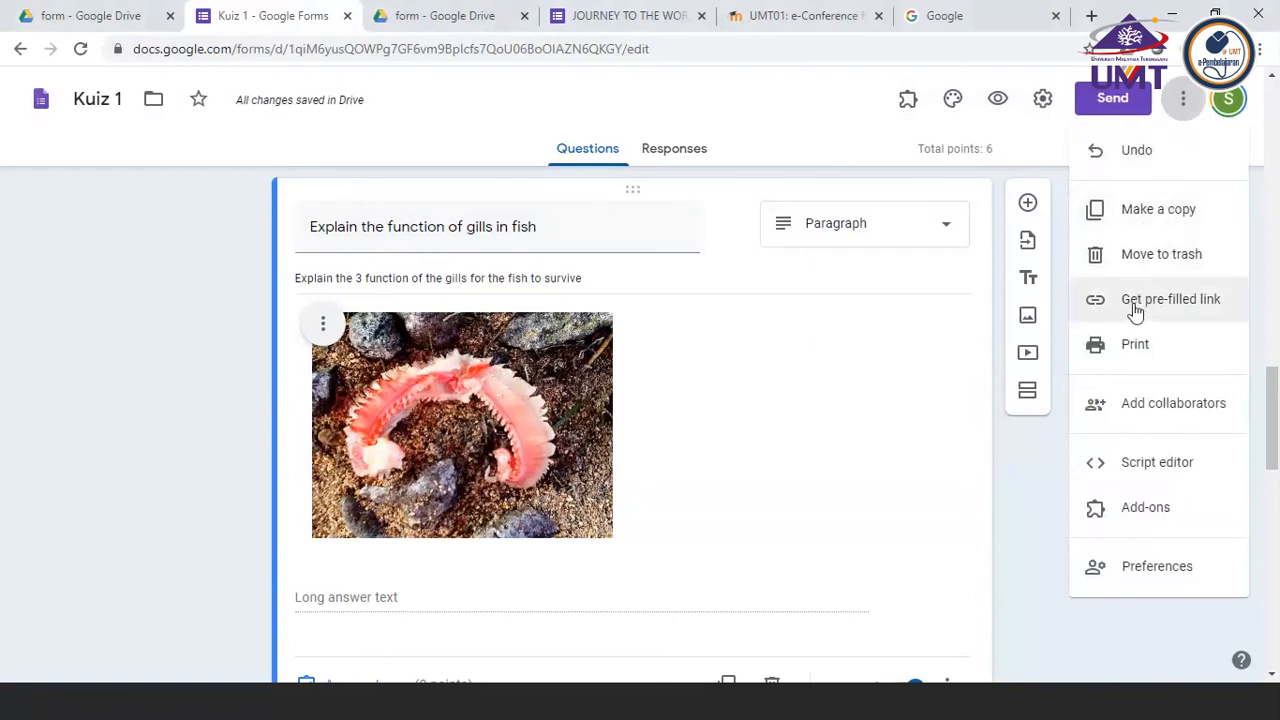
left_click(1138, 410)
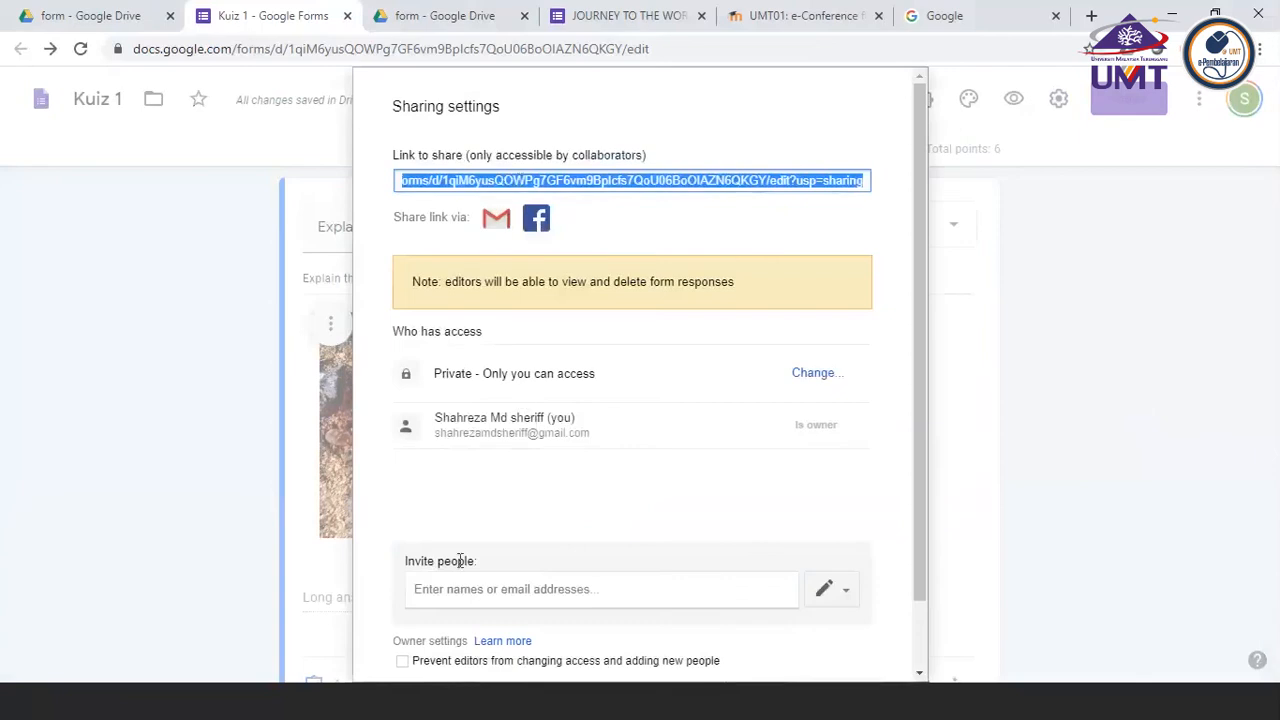
left_click(447, 588)
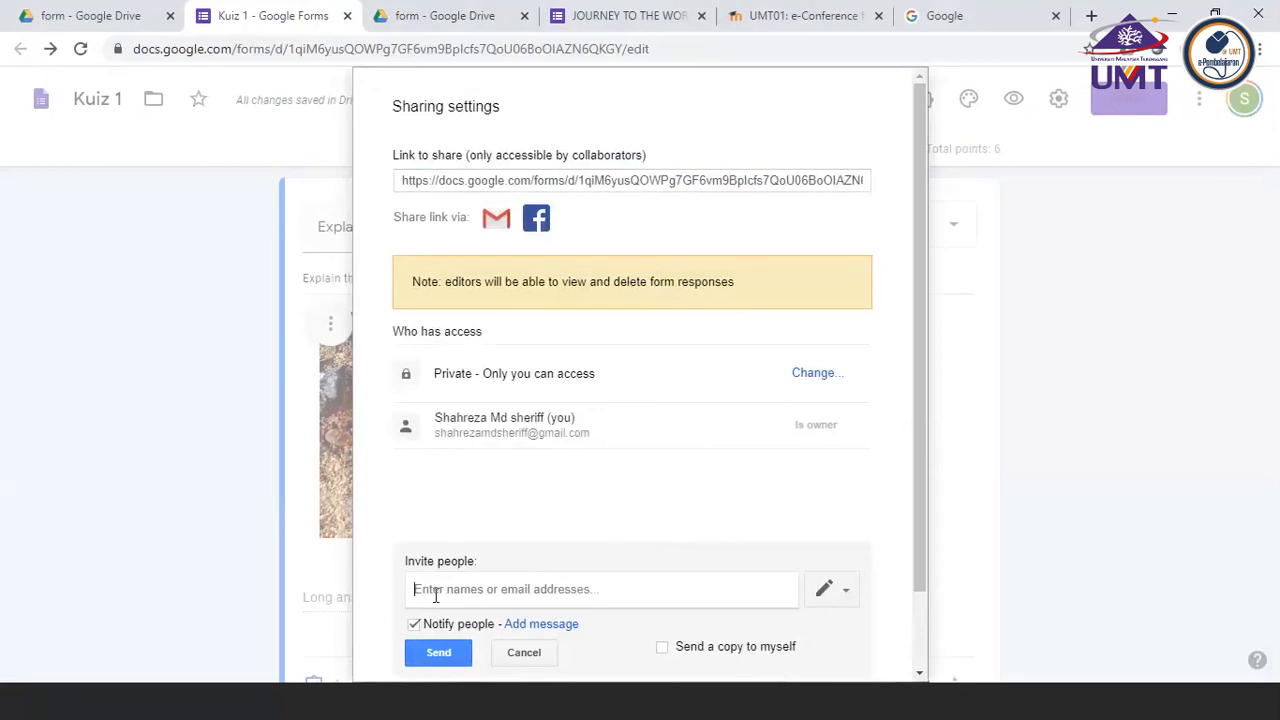
left_click(435, 595)
left_click(523, 652)
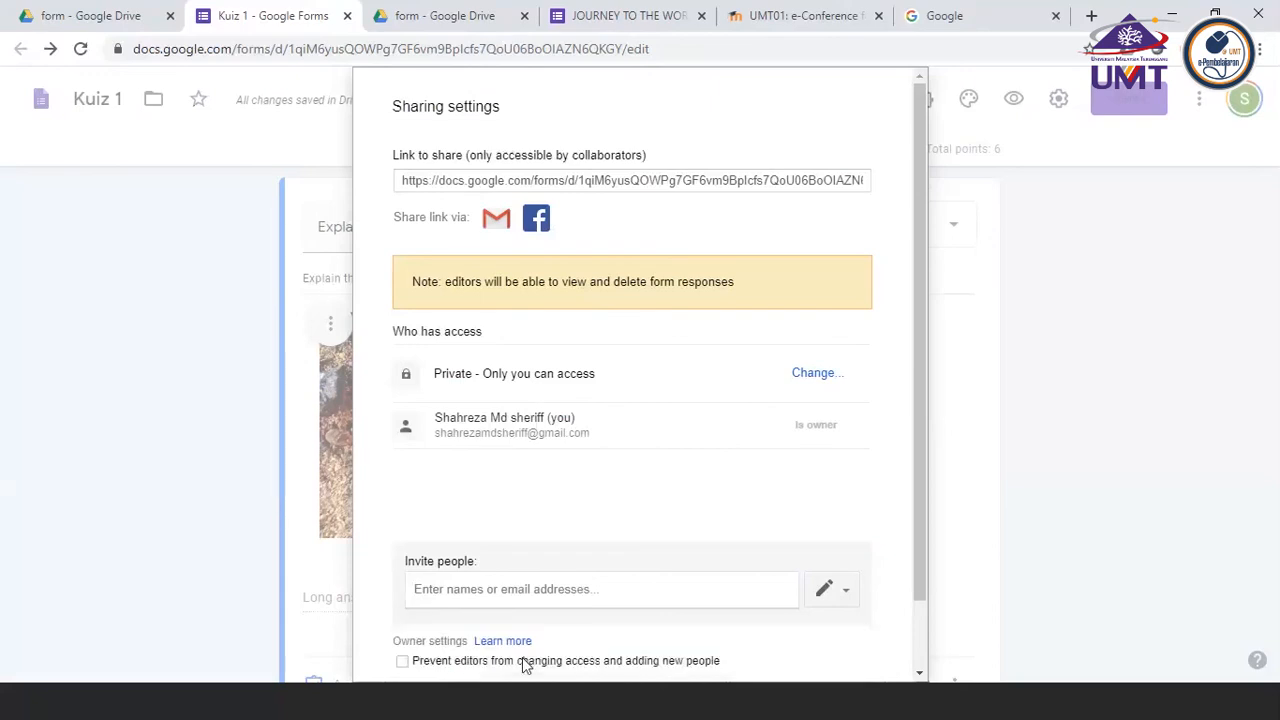
scroll(673, 513, "down", 1)
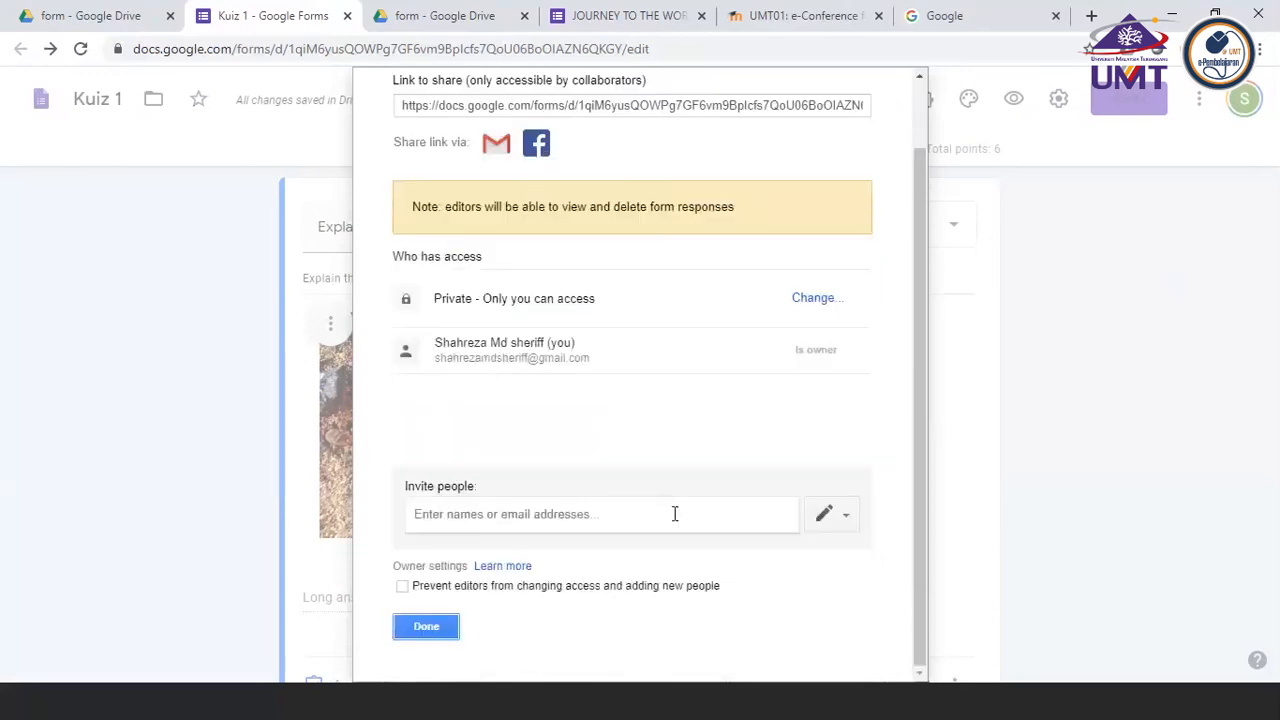
left_click(426, 627)
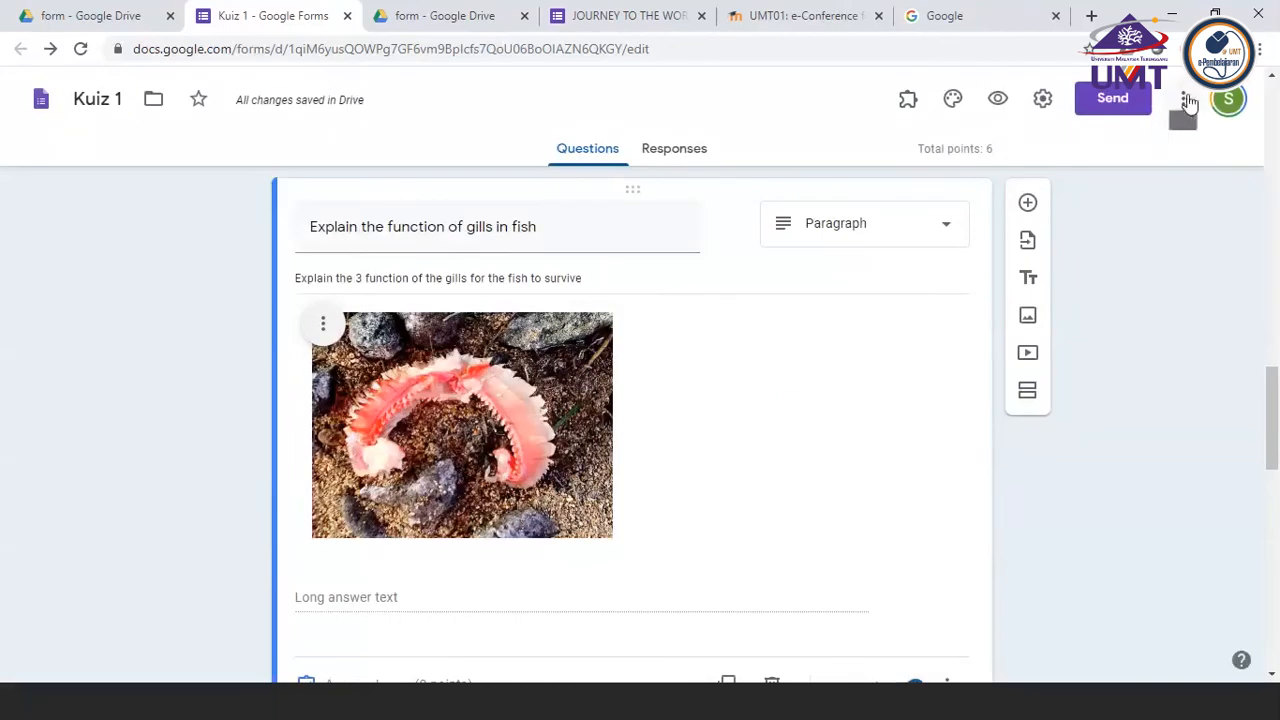
Look over the form's collaborator link and access list once more, leaving the sharing settings as they are
left_click(1186, 101)
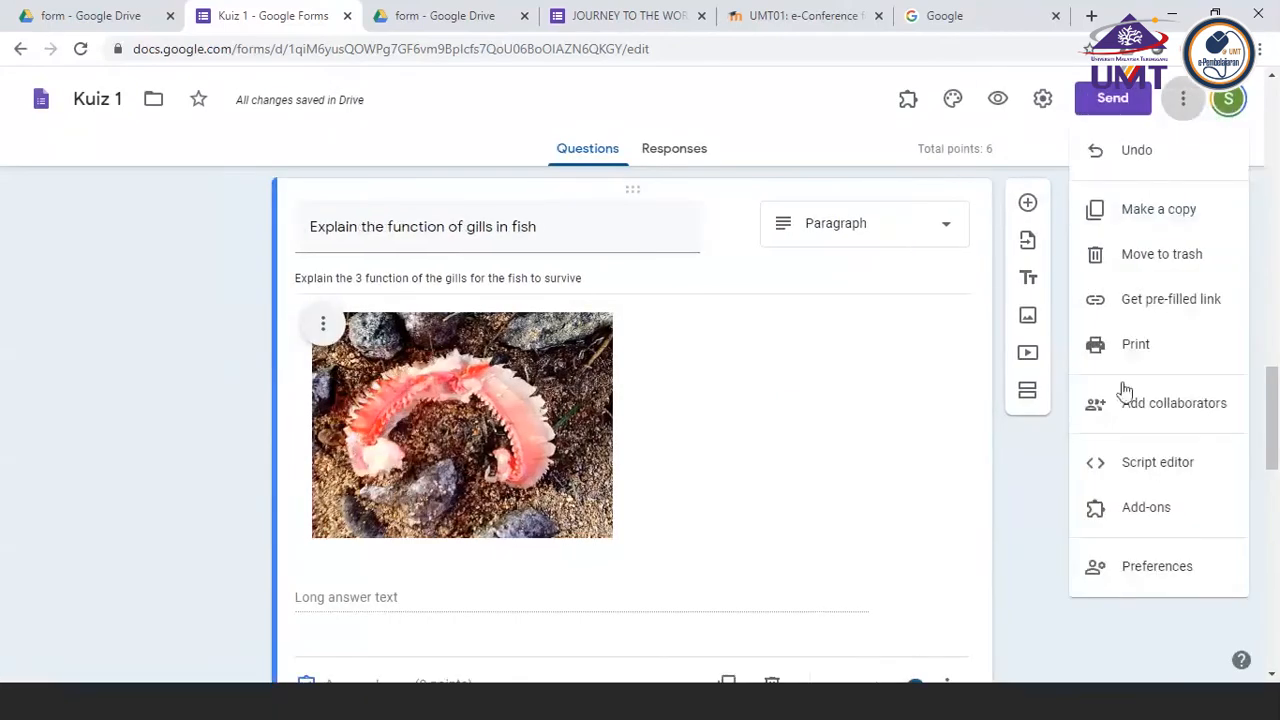
left_click(1184, 413)
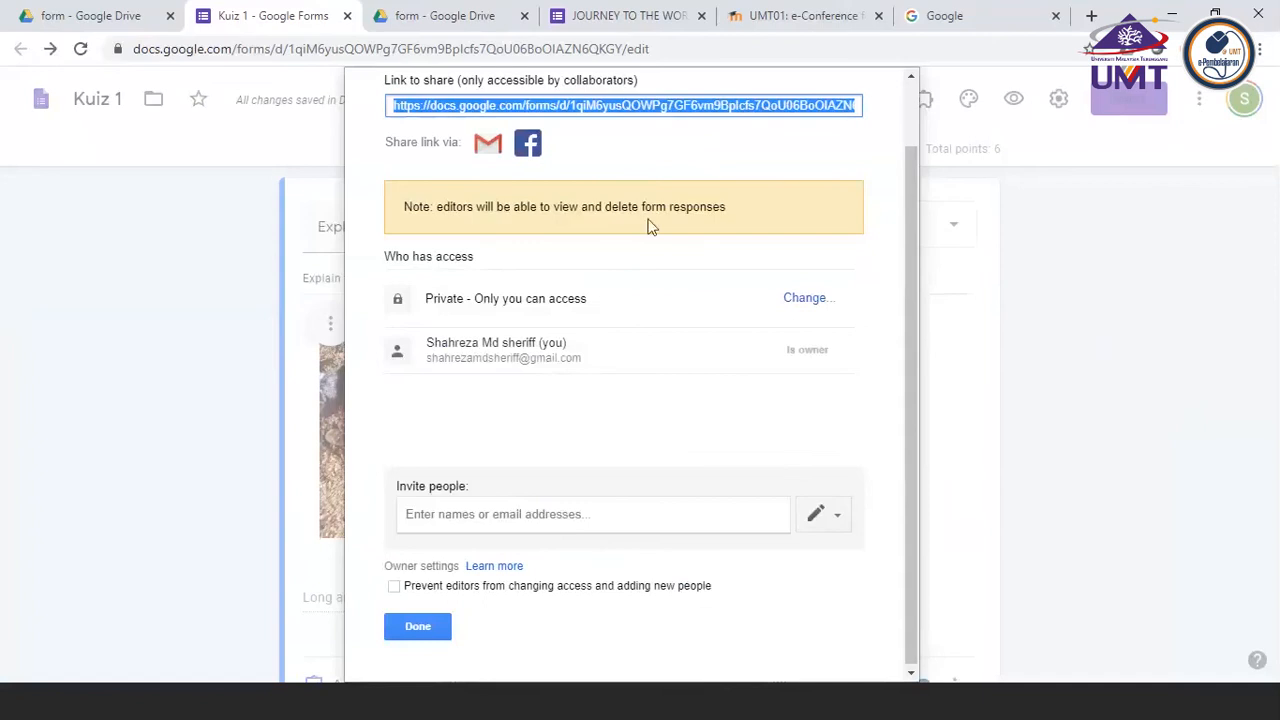
left_click(765, 22)
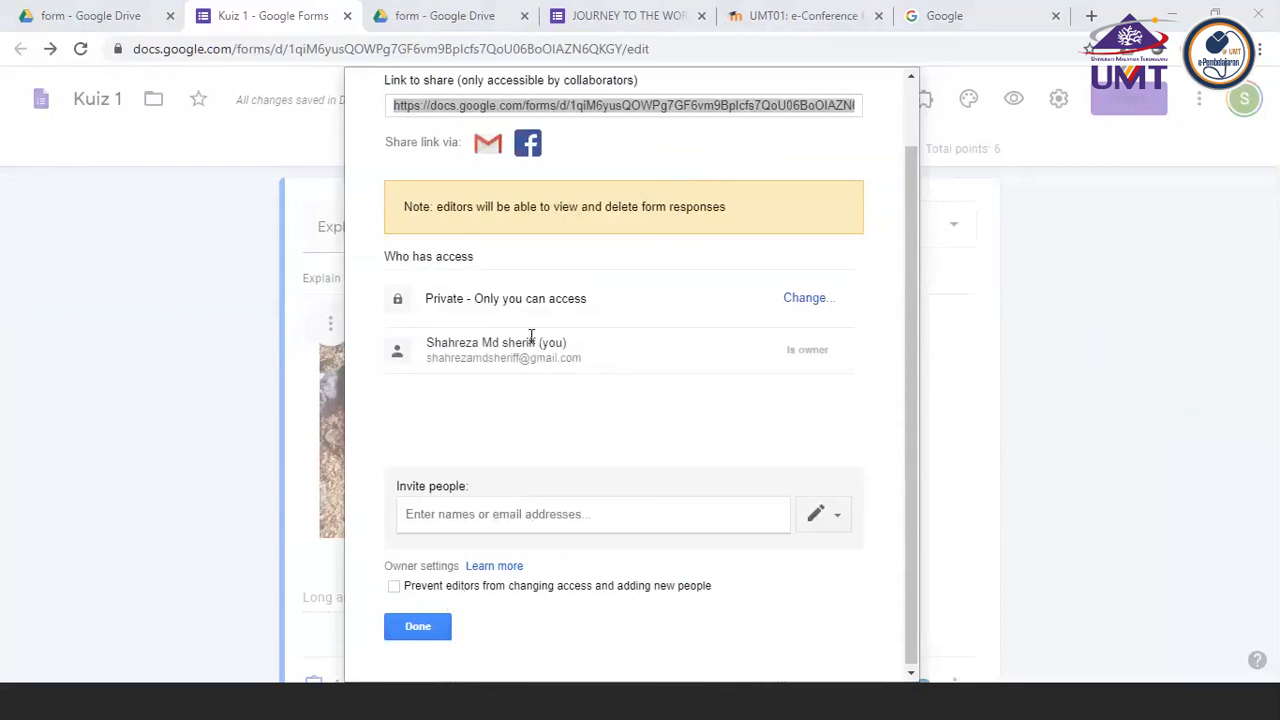
left_click(418, 634)
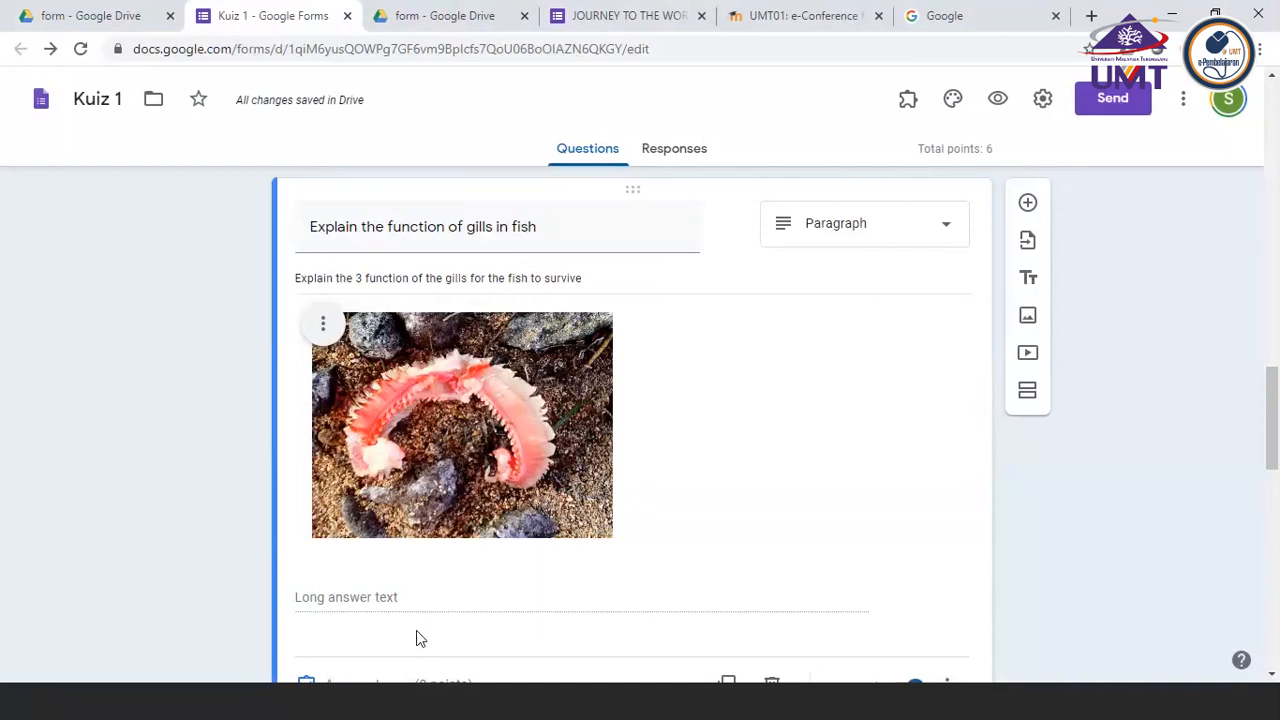
left_click(1186, 106)
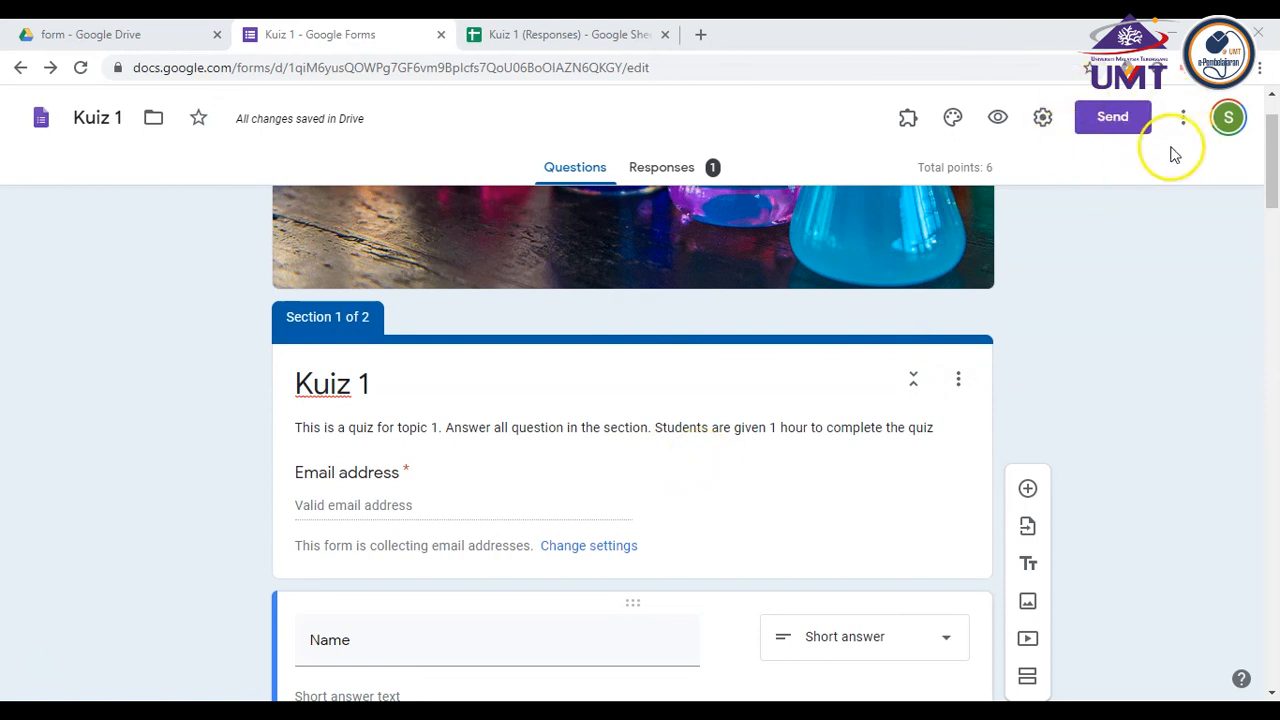
Bring up the shareable link for sending the Kuiz 1 form and shorten its URL
left_click(1113, 118)
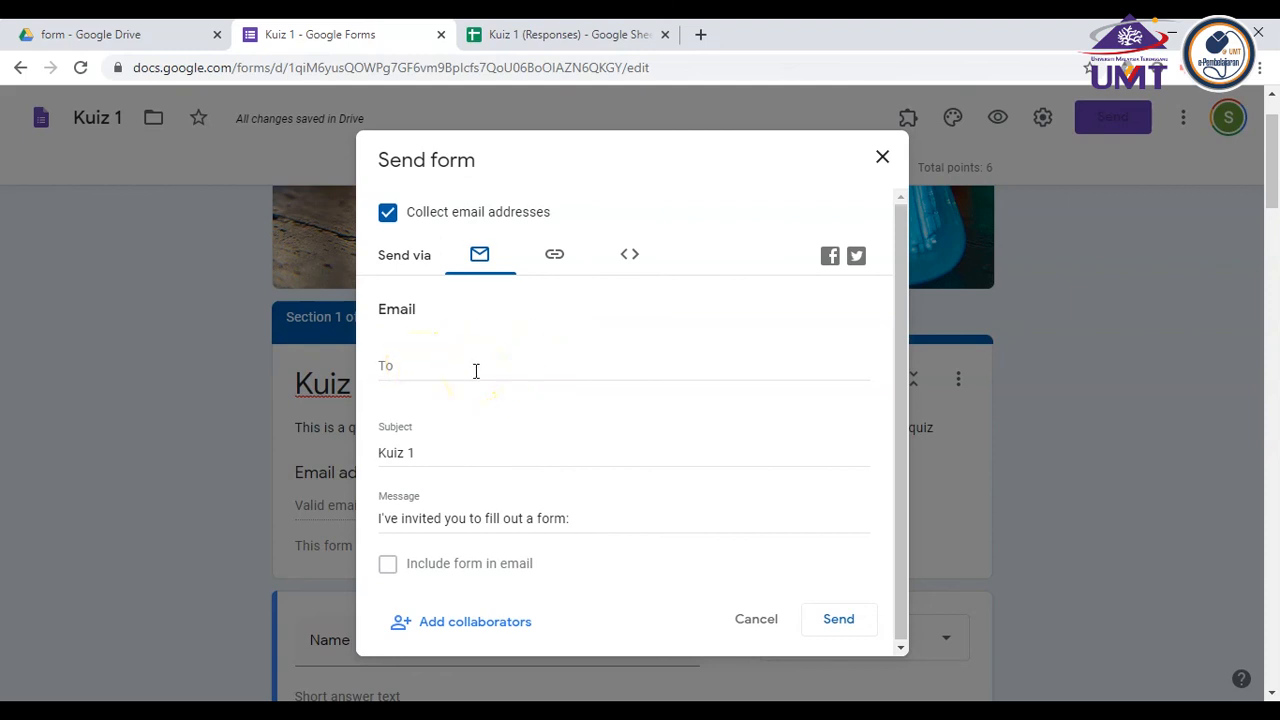
left_click(555, 258)
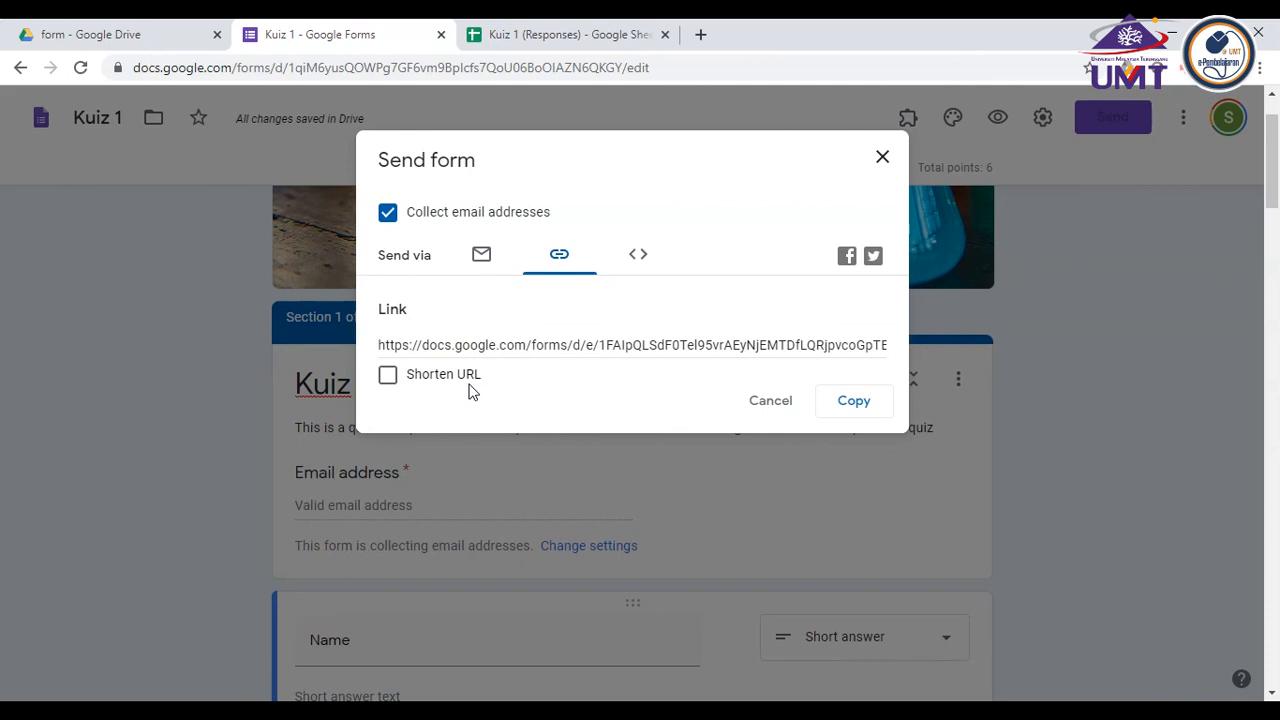
left_click(387, 378)
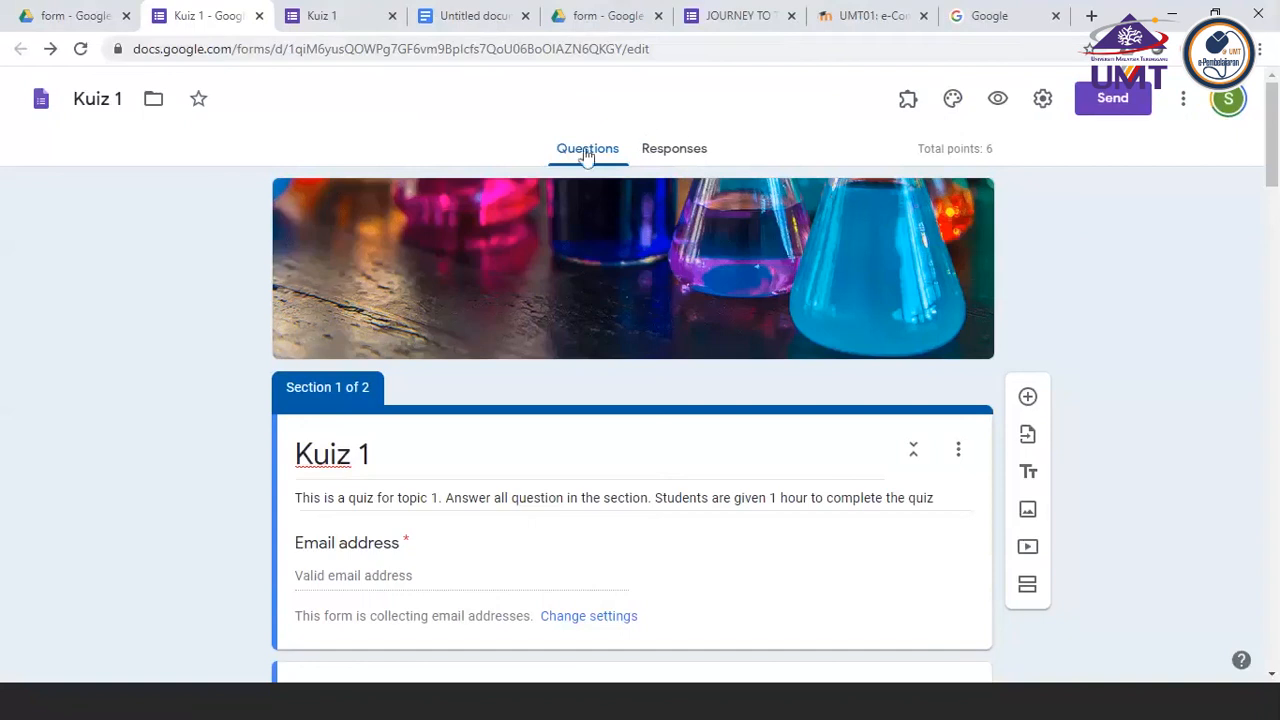
Examine the form's responses view and the destination options for a response spreadsheet without creating one
left_click(662, 152)
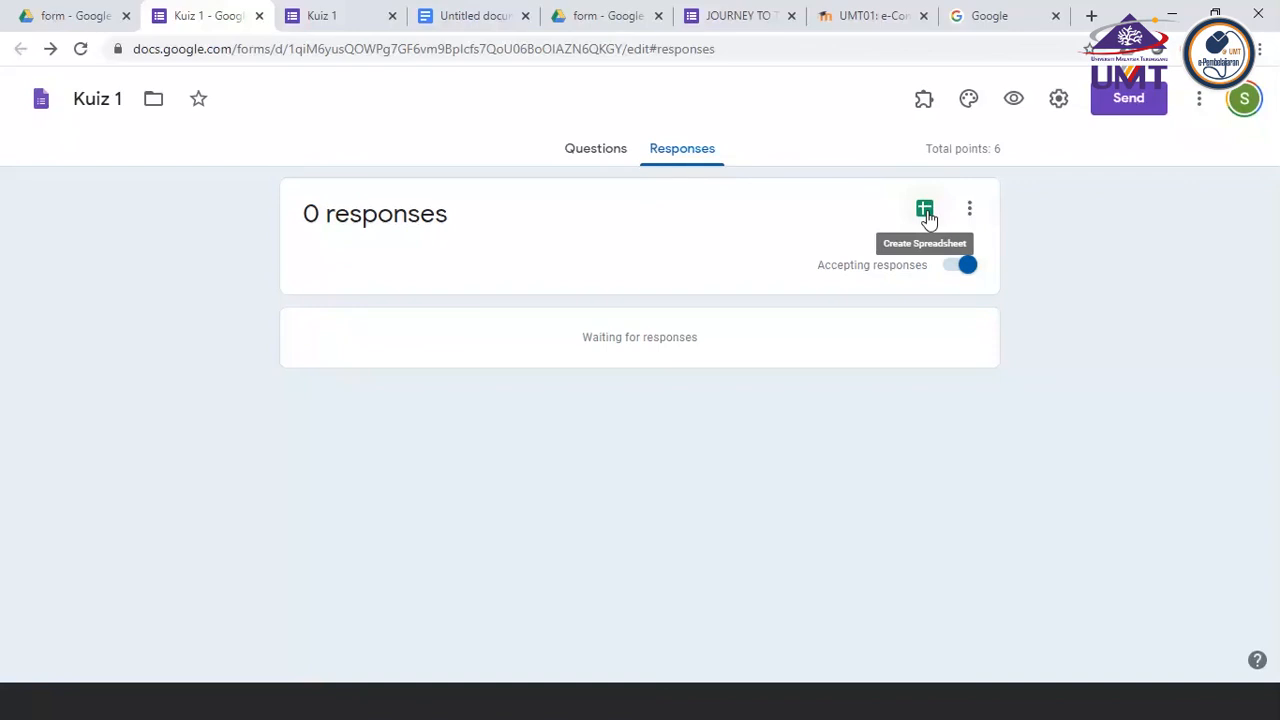
left_click(566, 157)
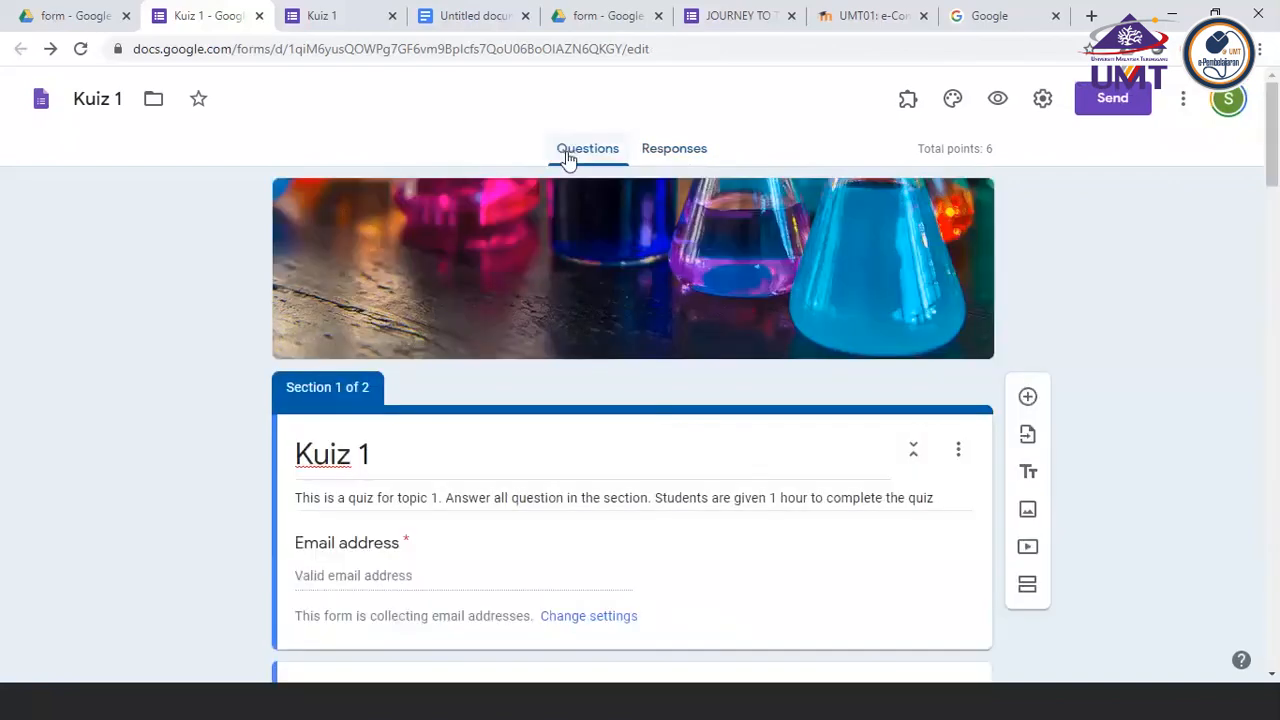
left_click(679, 157)
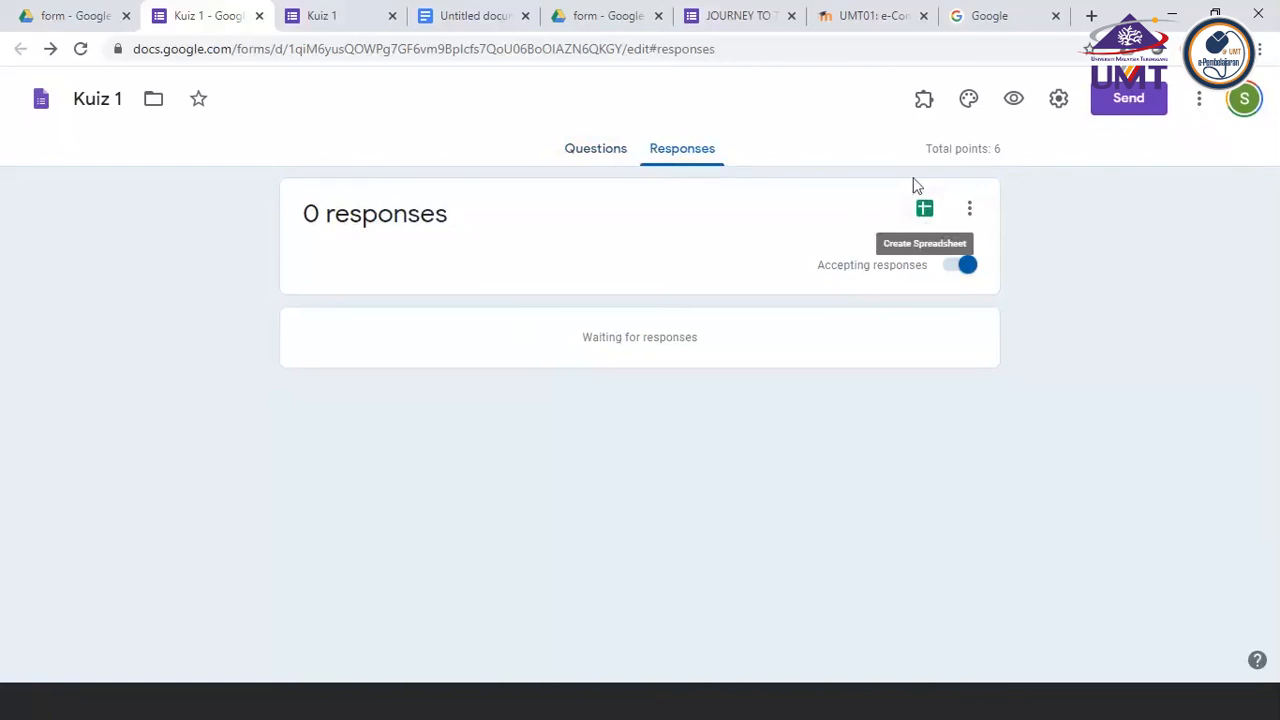
left_click(924, 222)
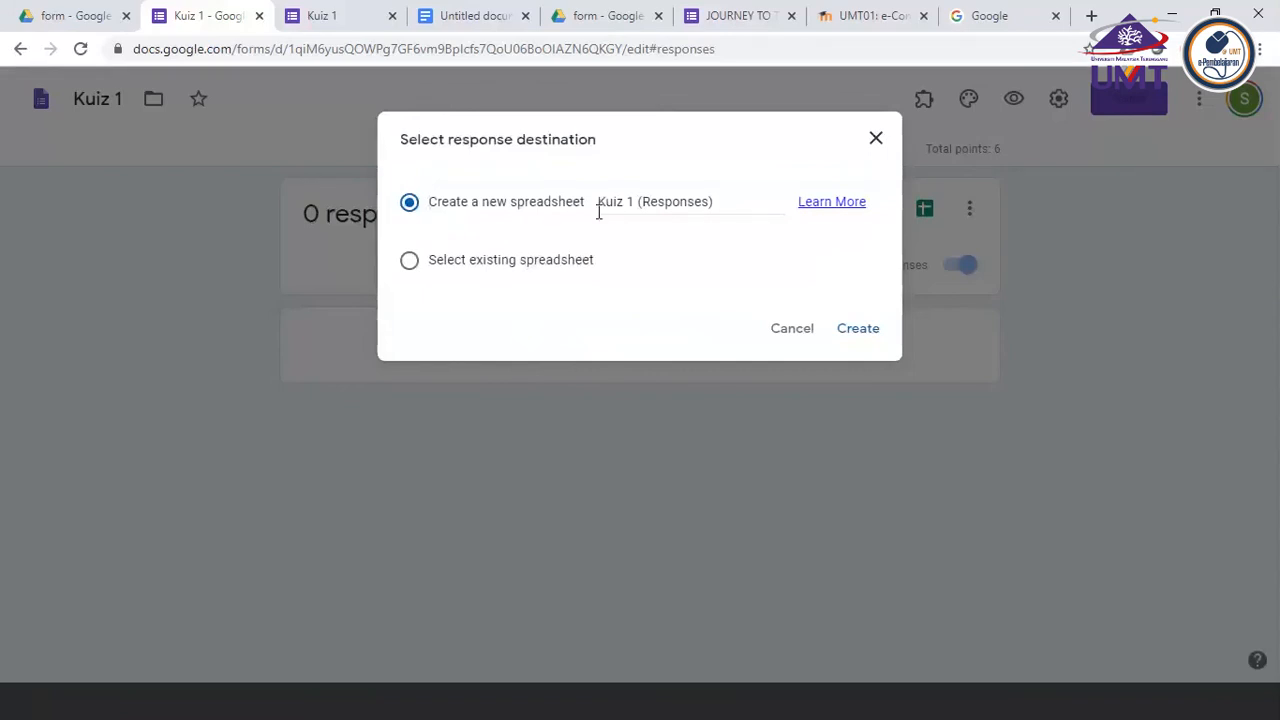
left_click(792, 340)
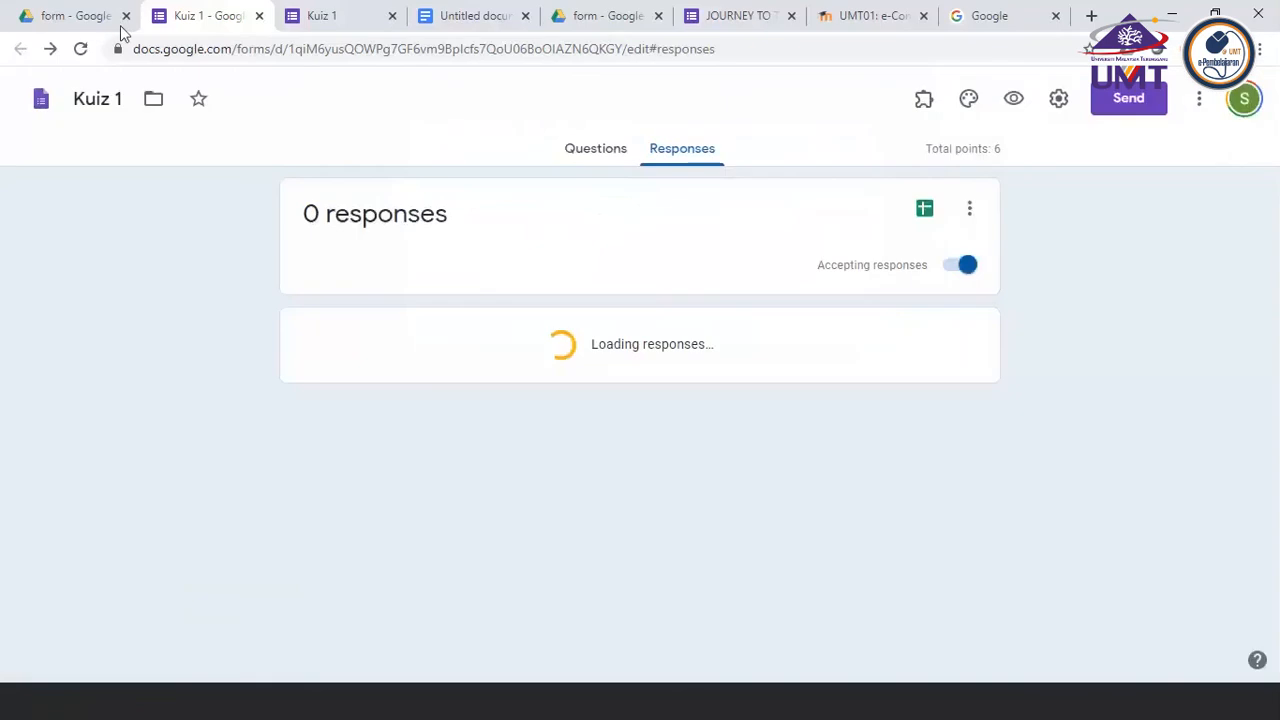
Check the form folder in Google Drive and return to the questions of Kuiz 1
left_click(86, 20)
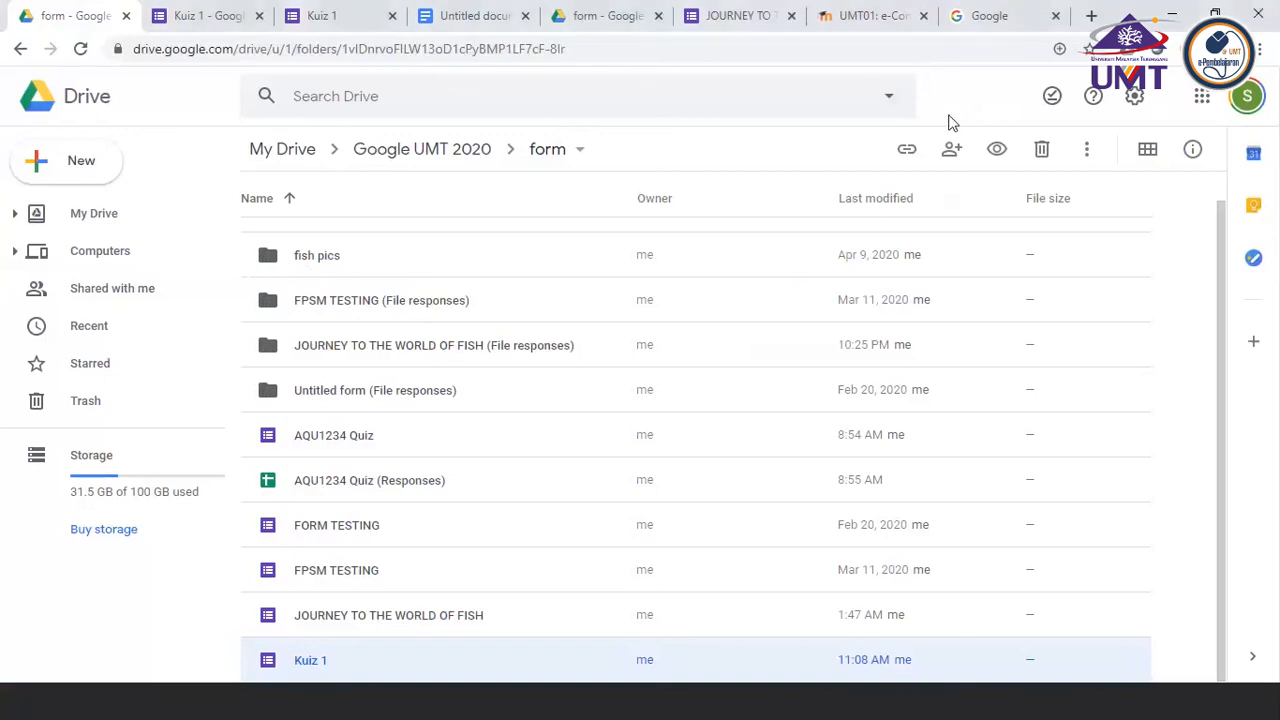
left_click(178, 16)
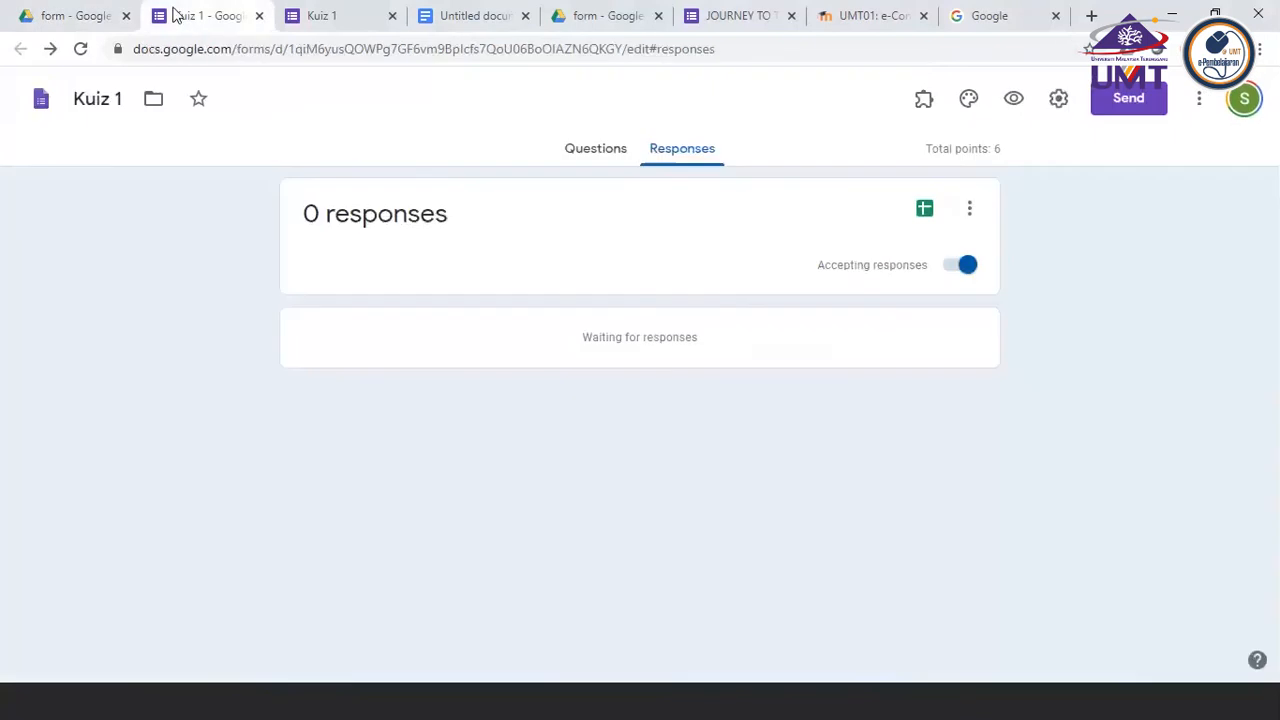
left_click(594, 152)
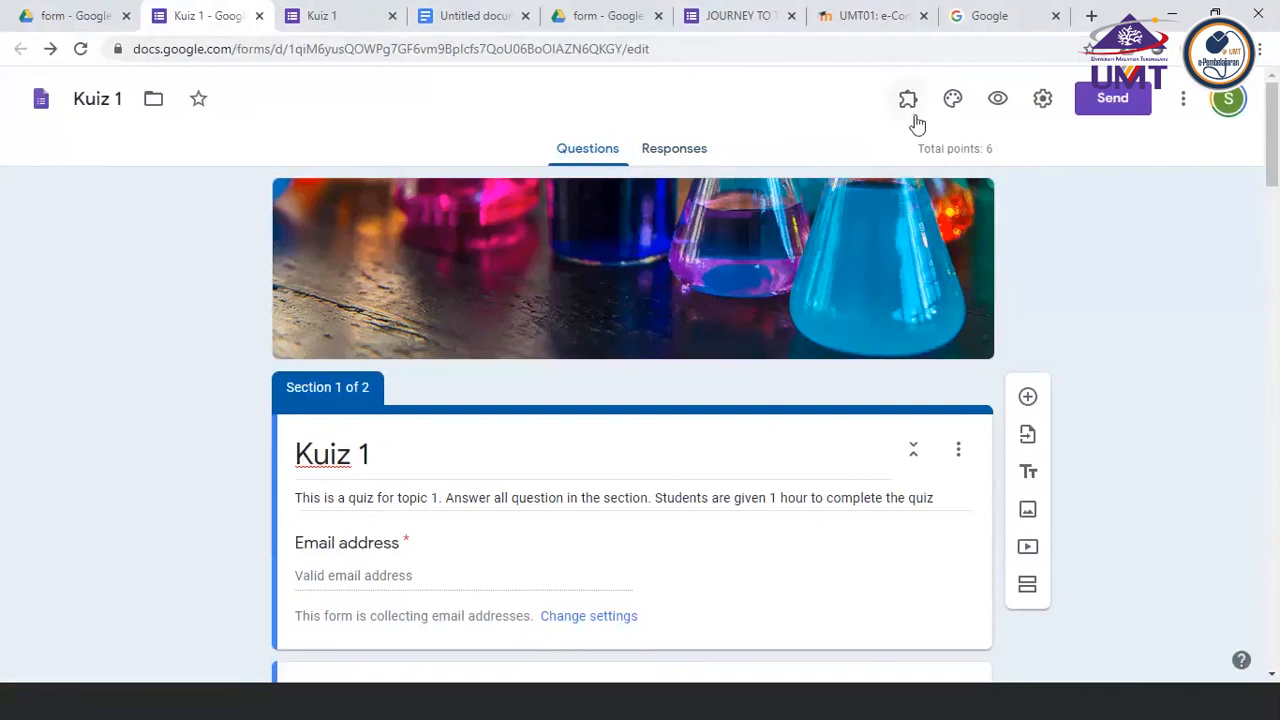
Look through the form's additional options and open the add-ons marketplace
left_click(1182, 104)
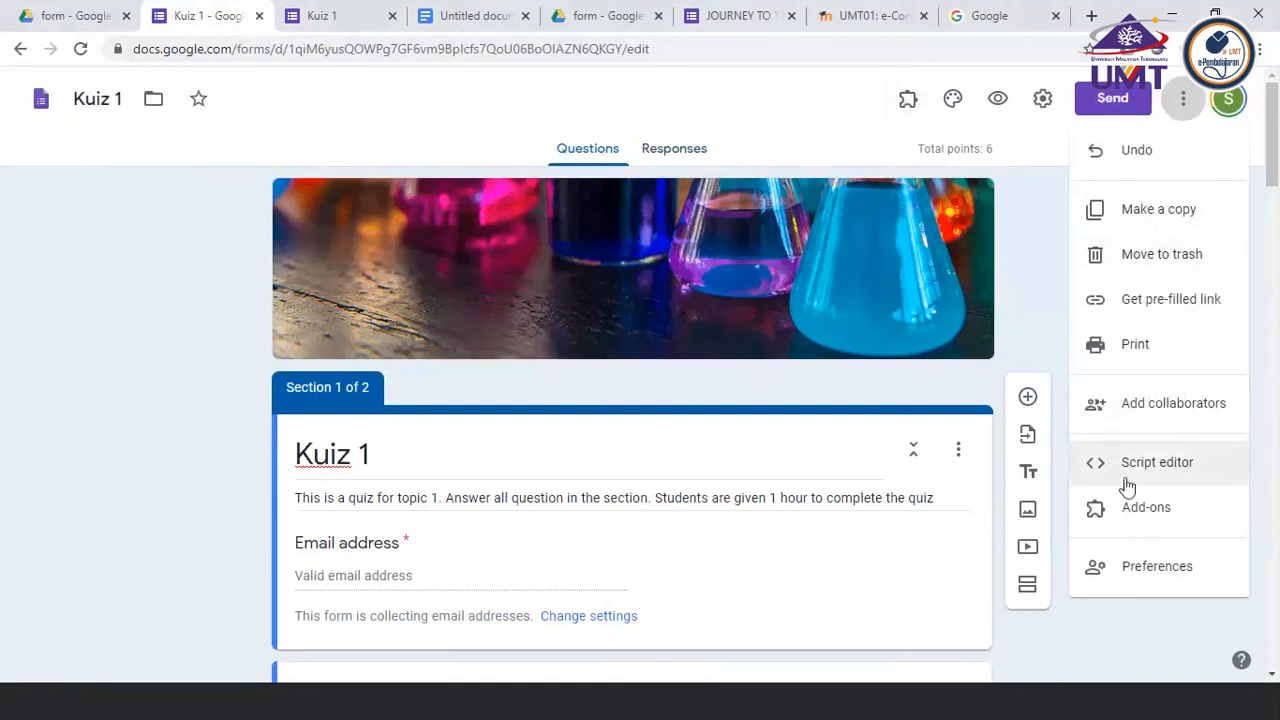
left_click(1184, 93)
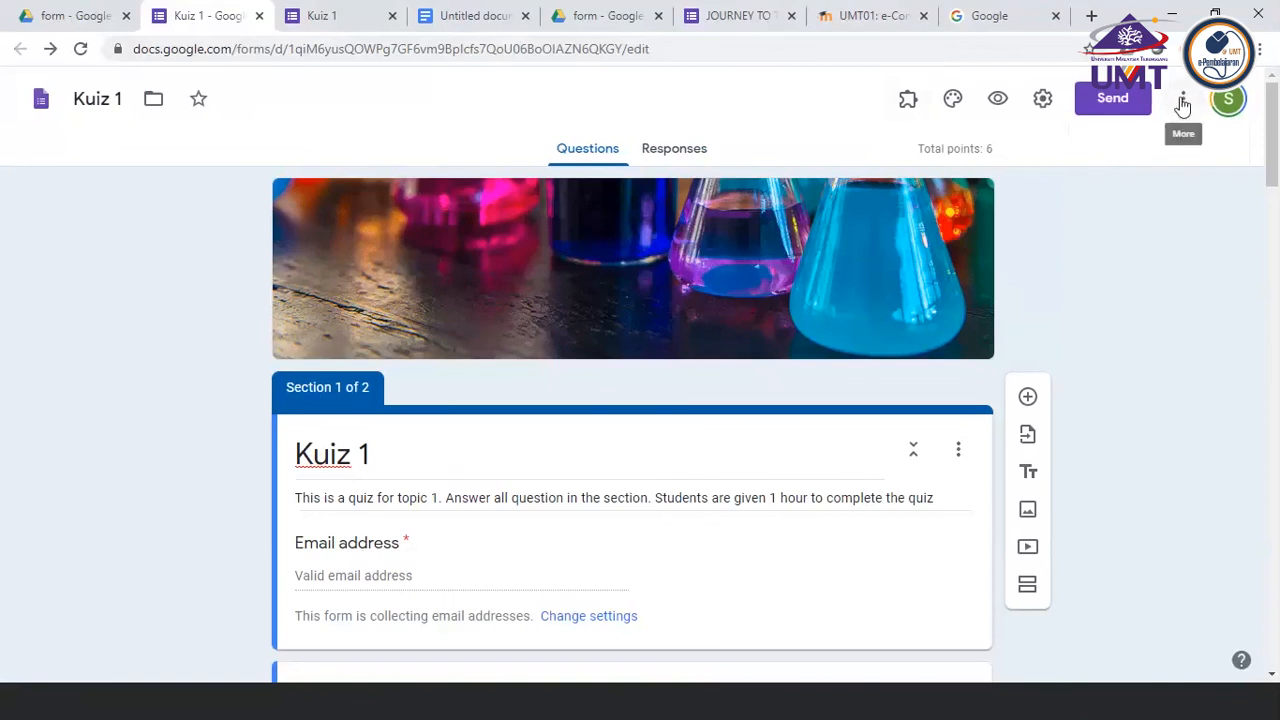
left_click(1183, 103)
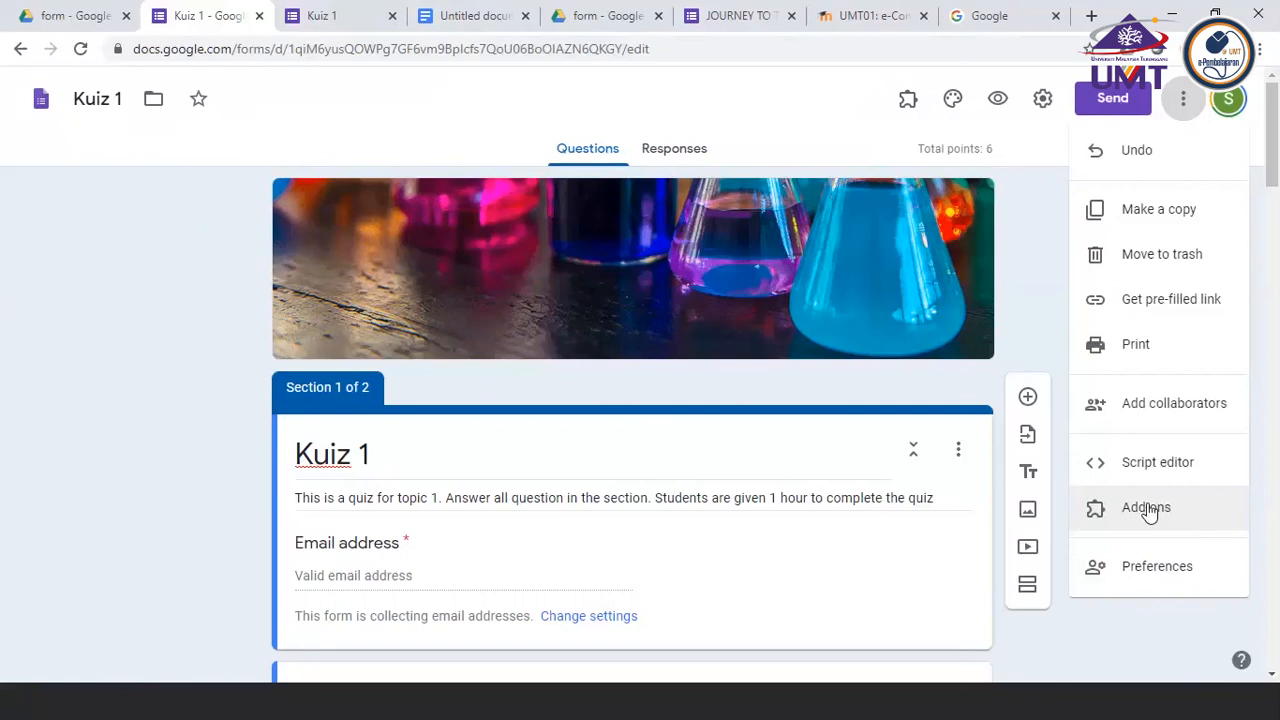
left_click(1097, 506)
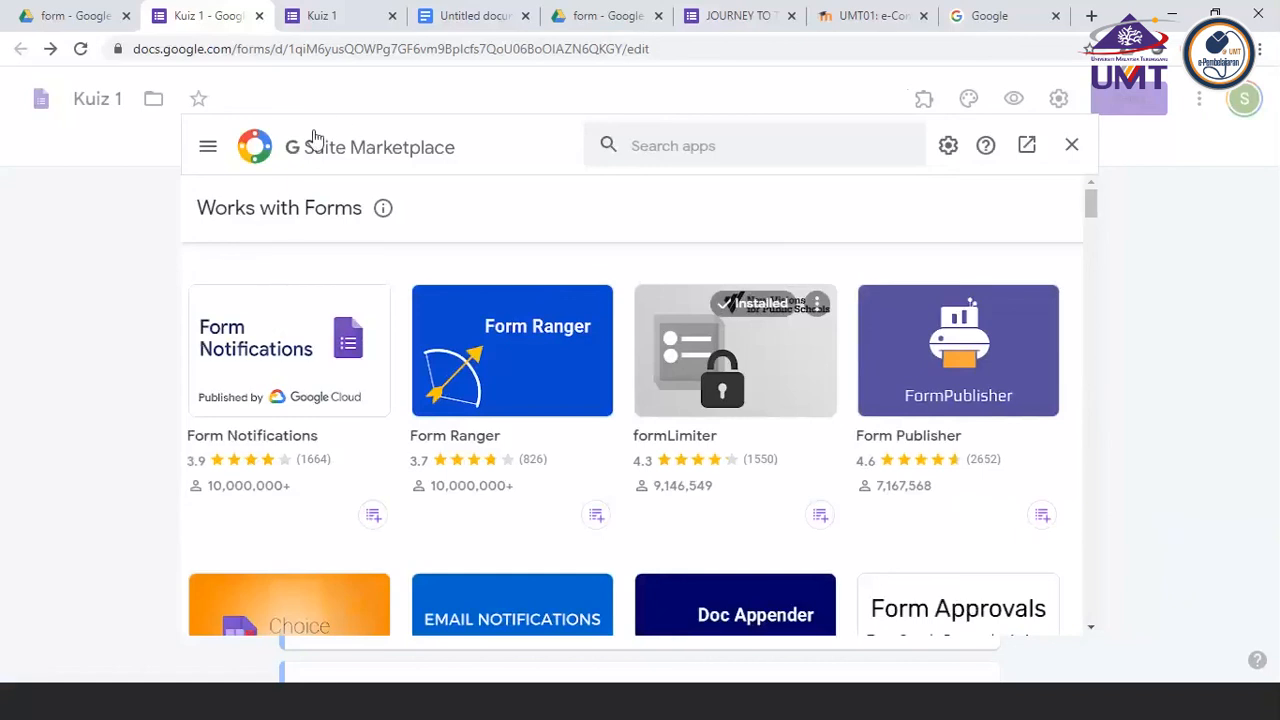
left_click(655, 145)
type("FORM ")
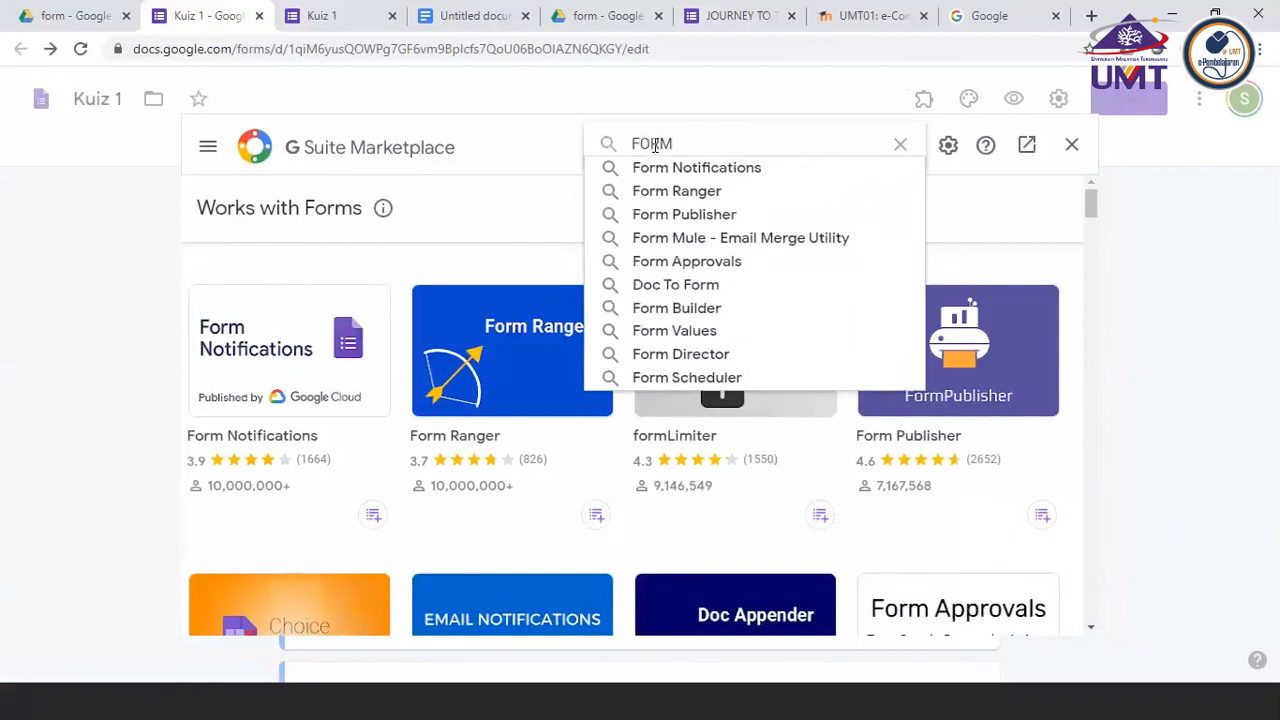
type("LIMITER")
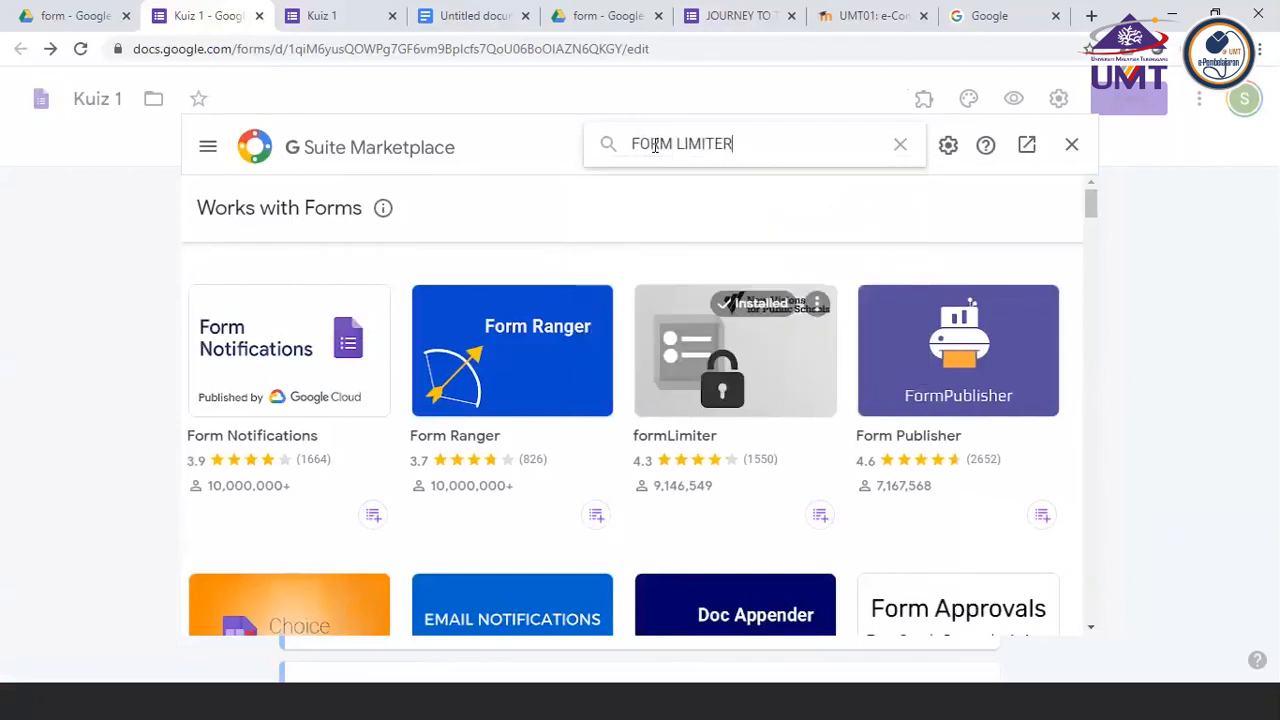
key("BackSpace")
key("BackSpace")
key("BackSpace")
key("BackSpace")
key("BackSpace")
key("BackSpace")
key("BackSpace")
key("BackSpace")
key("BackSpace")
key("BackSpace")
key("BackSpace")
key("BackSpace")
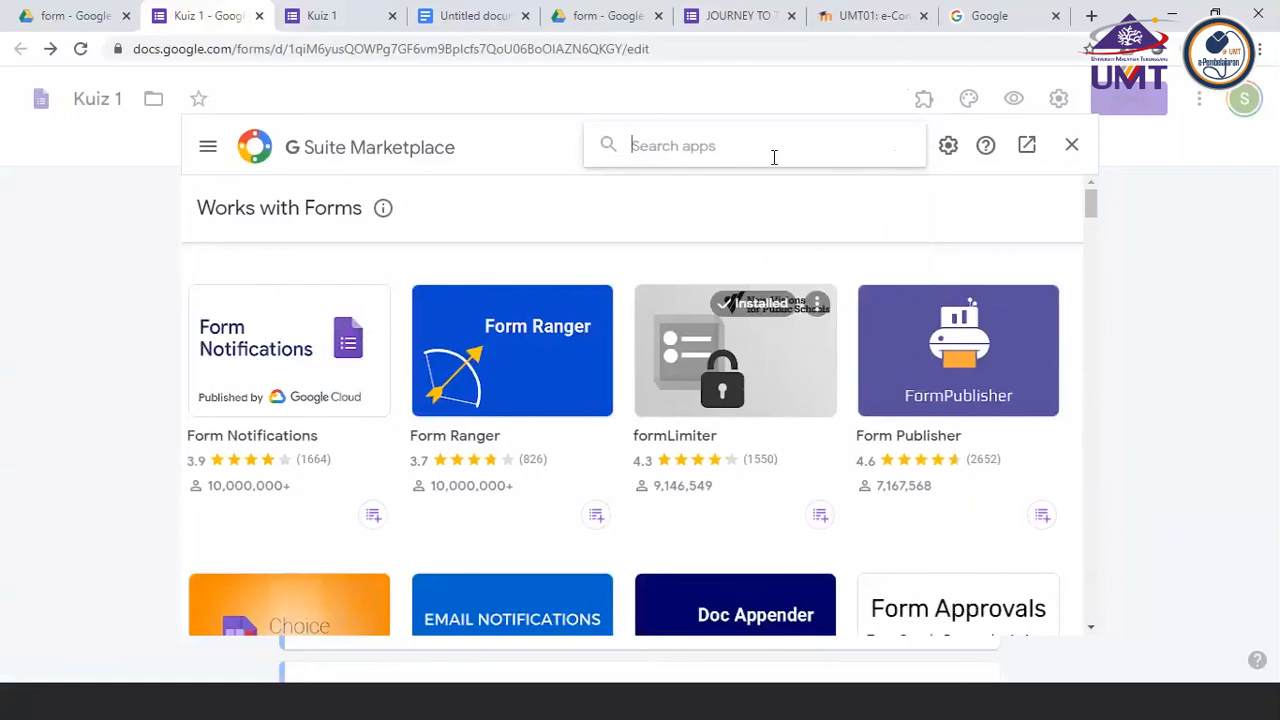
Search the marketplace for the formLimiter add-on using the suggestion for "form", view the result, and close the marketplace
type("form")
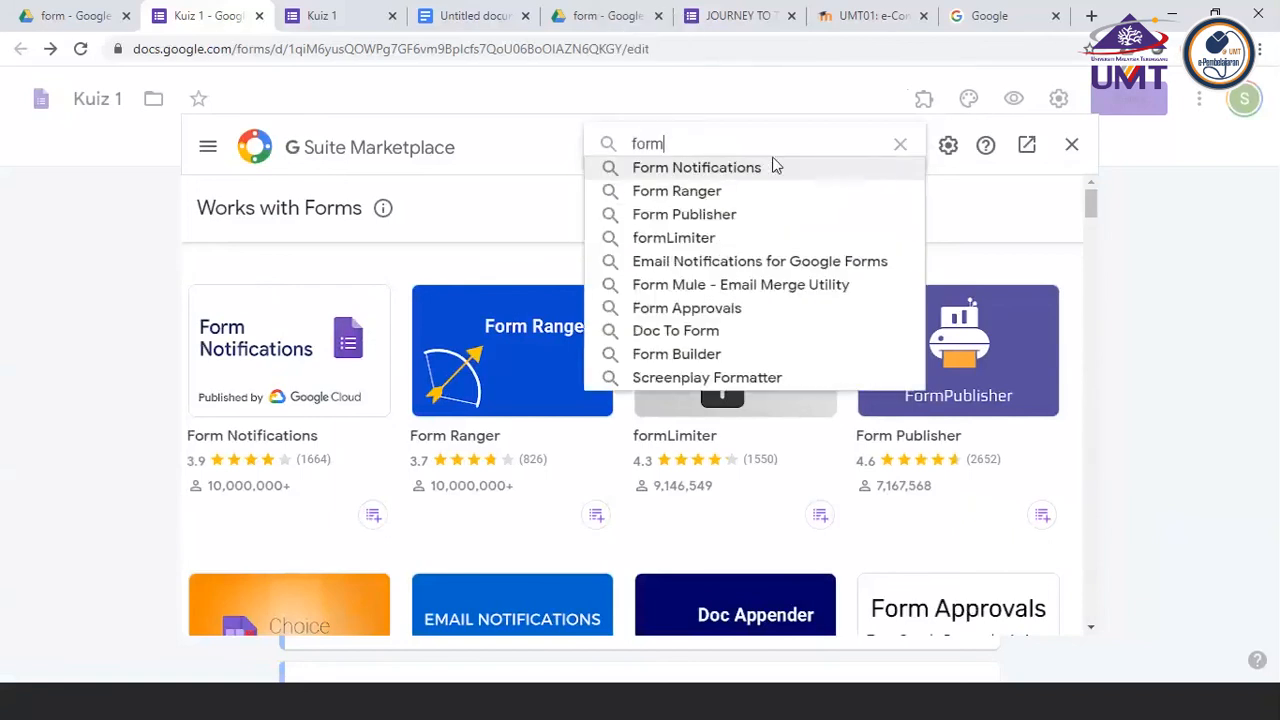
left_click(655, 239)
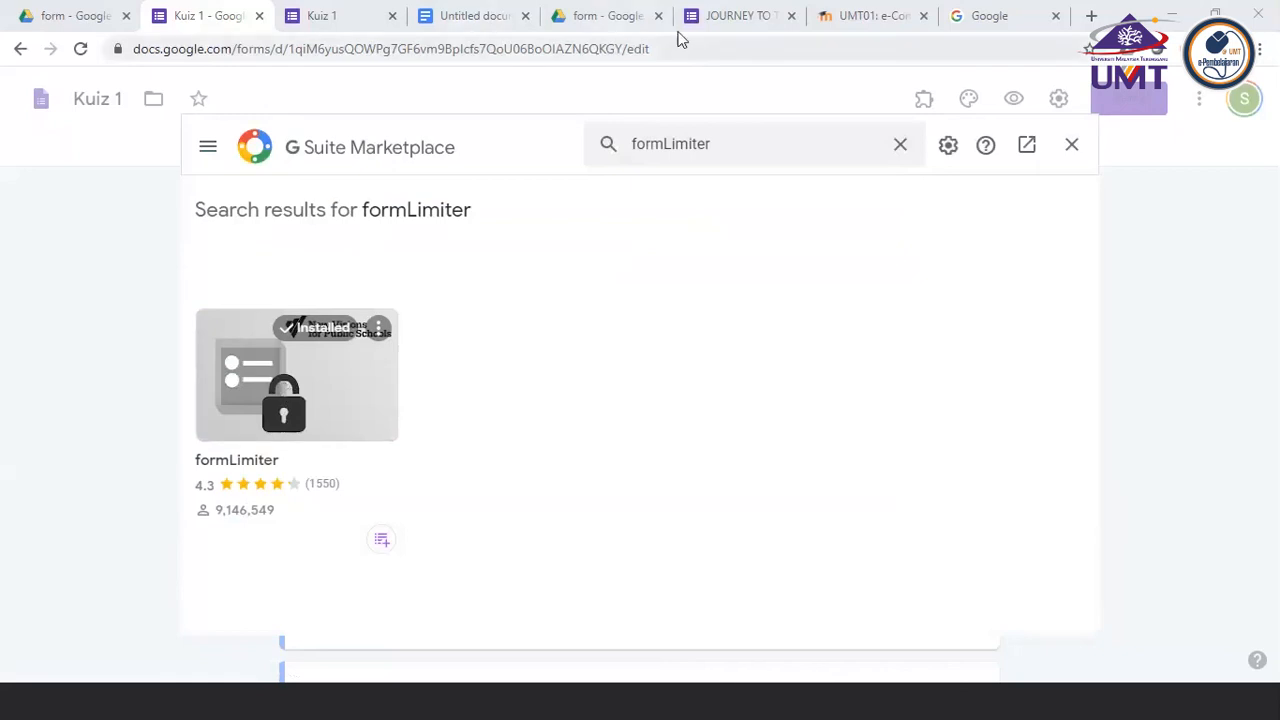
left_click(21, 52)
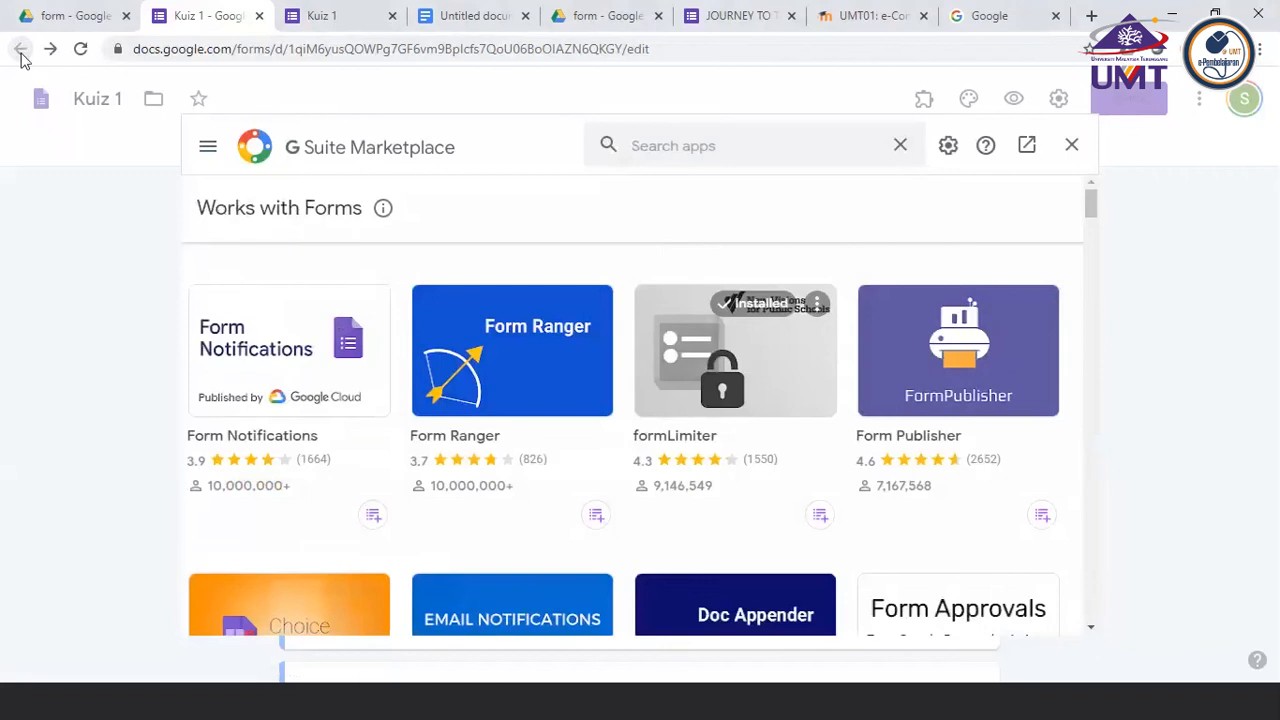
left_click(1071, 146)
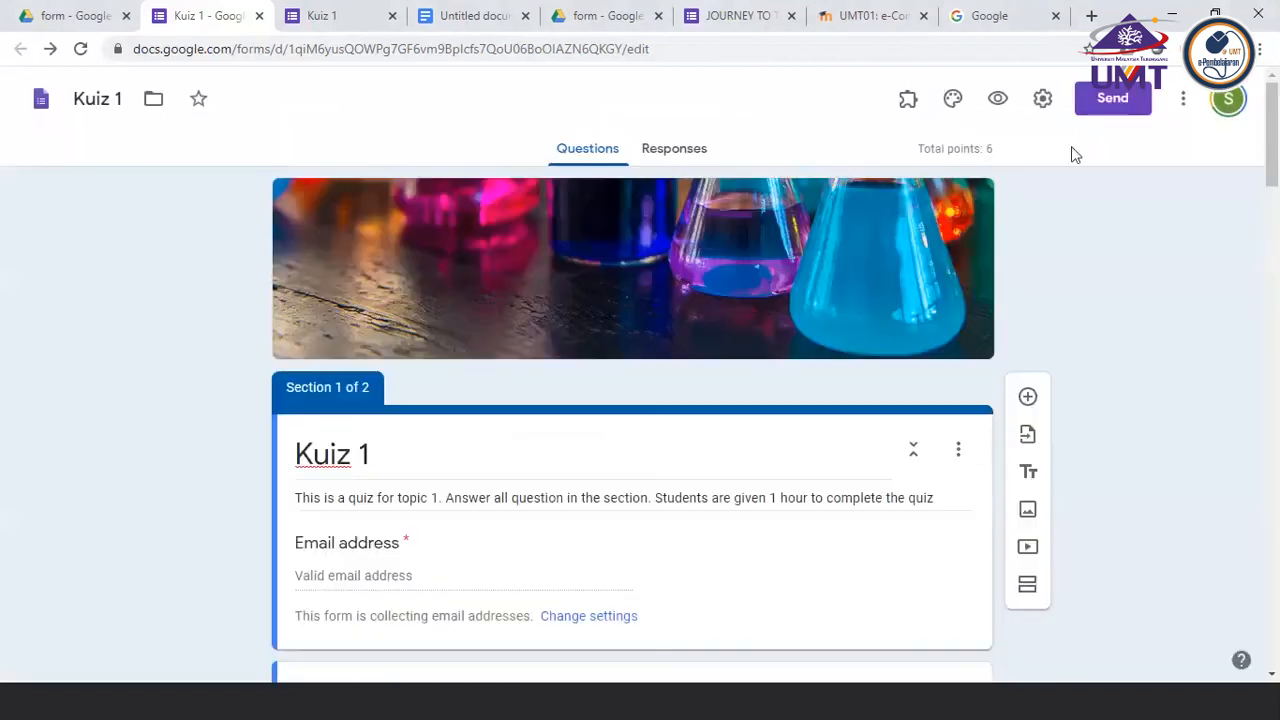
Reopen the add-ons marketplace, look up formLimiter from the suggestions for "form", and leave the marketplace
left_click(1183, 100)
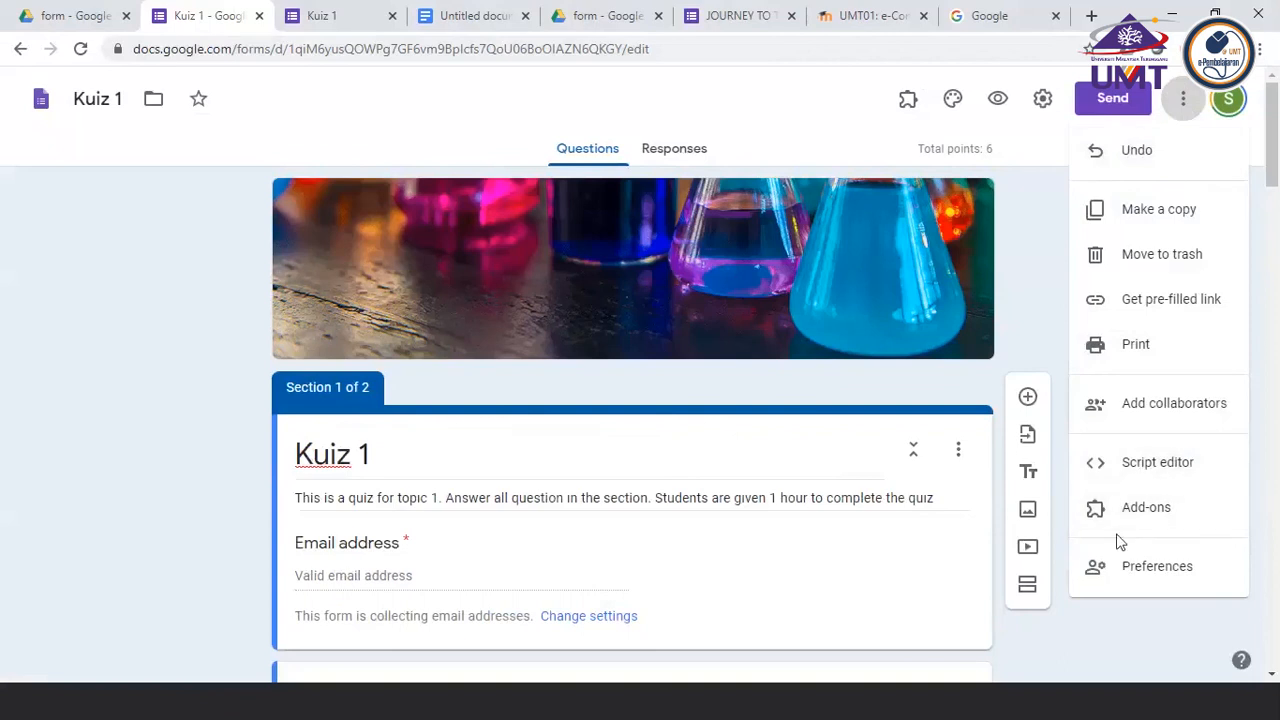
left_click(1112, 524)
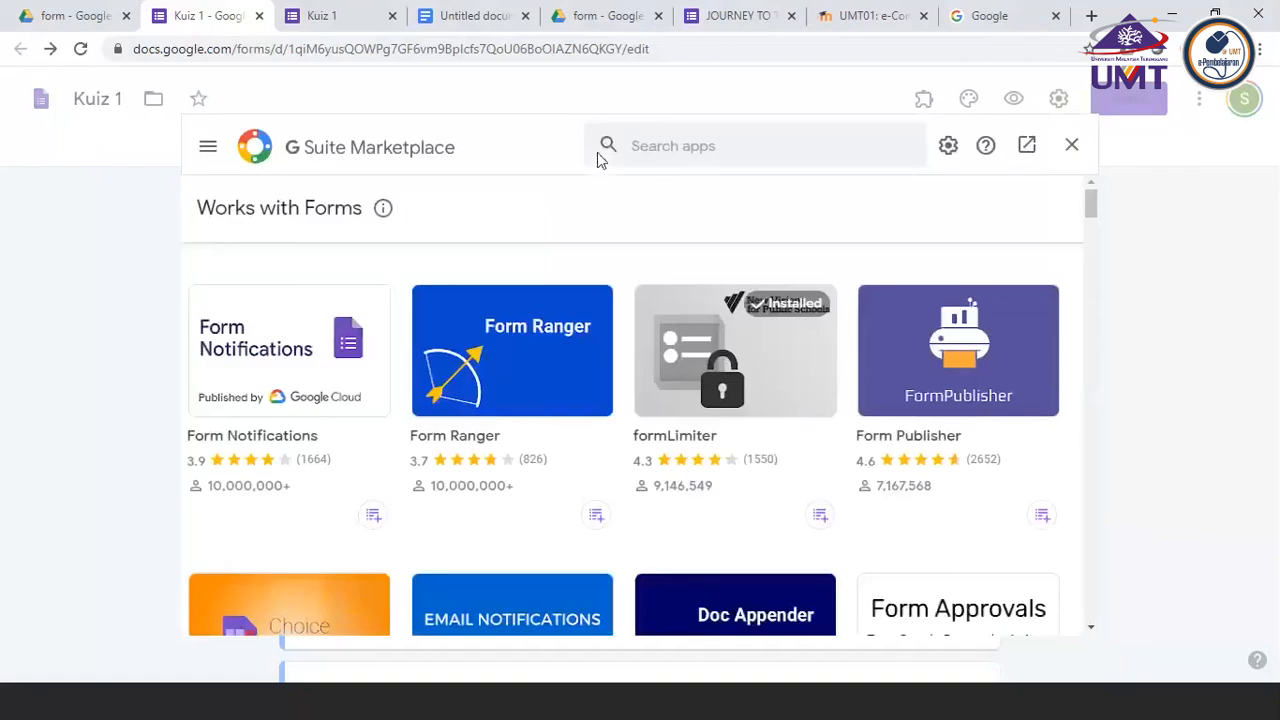
left_click(668, 144)
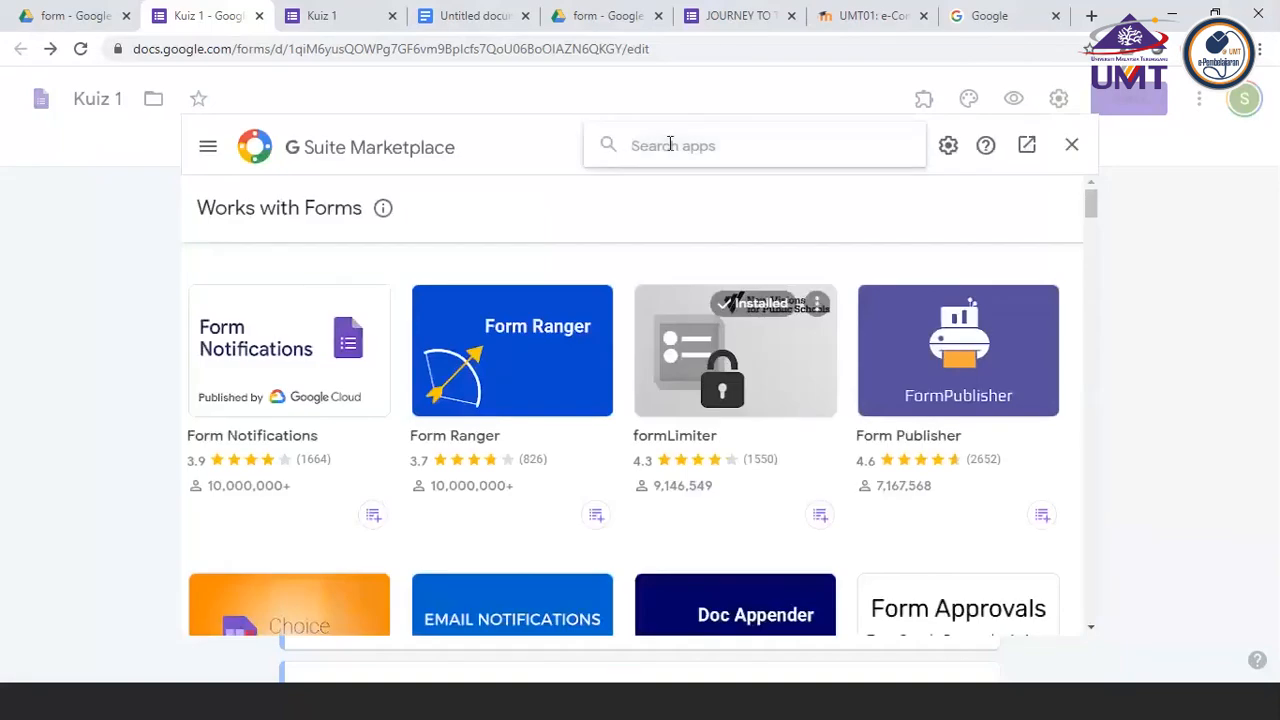
type("form")
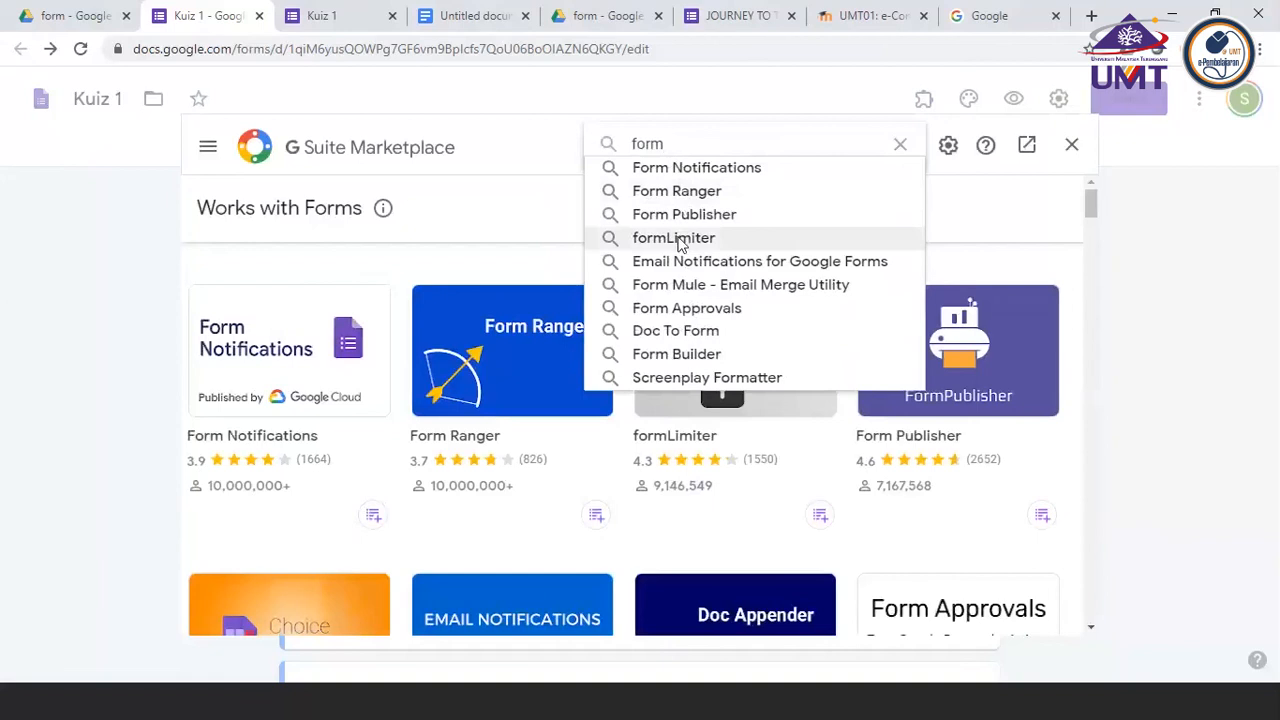
left_click(674, 238)
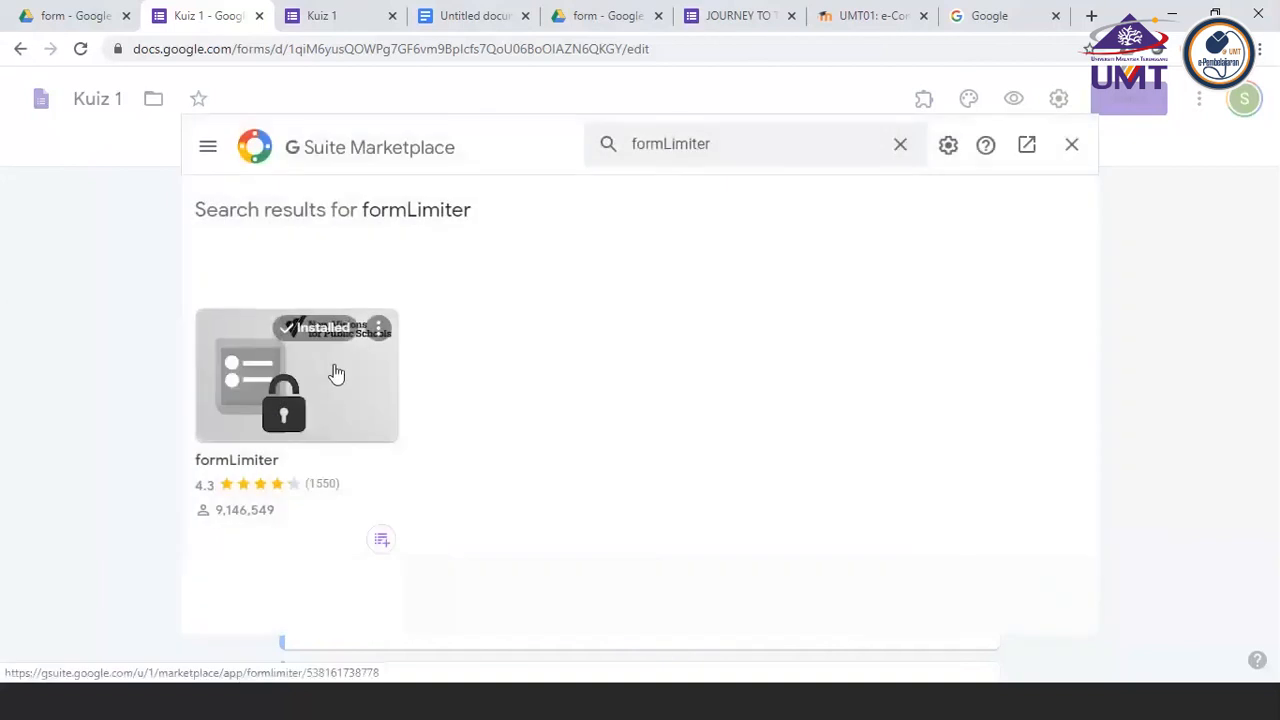
left_click(1072, 146)
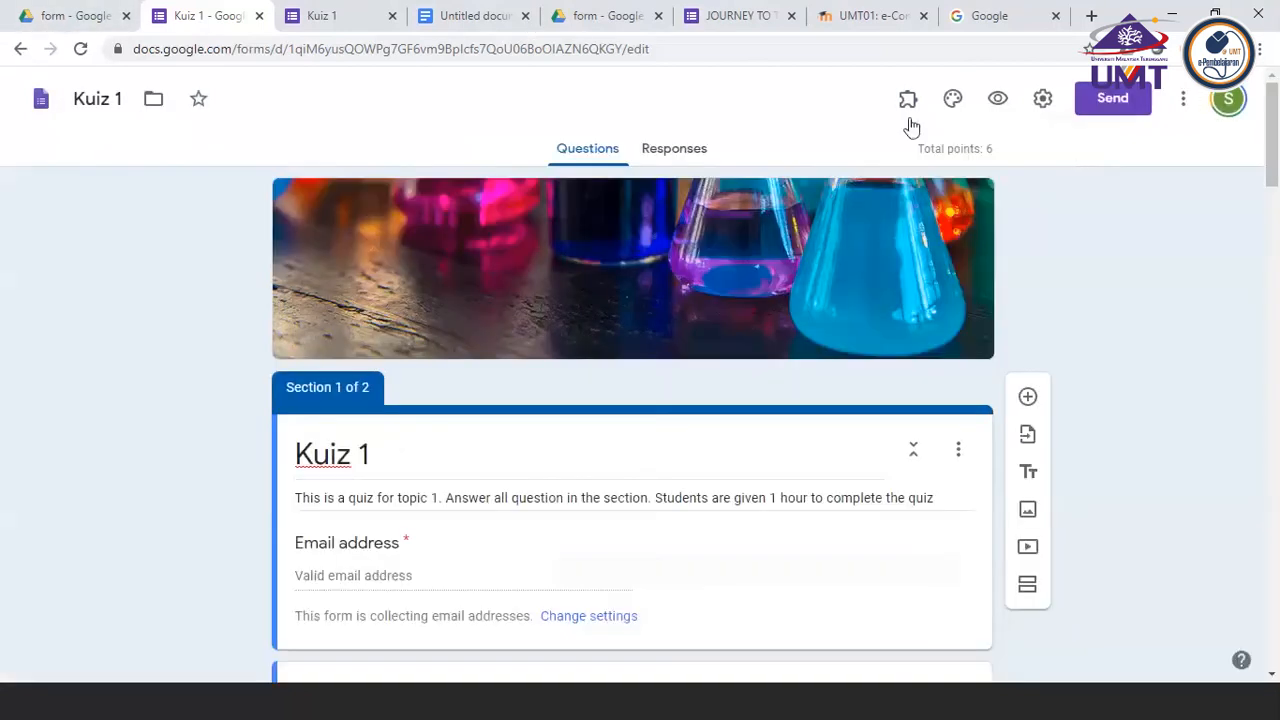
Open the installed formLimiter add-on twice to check which options it offers, closing its dialog each time
left_click(910, 110)
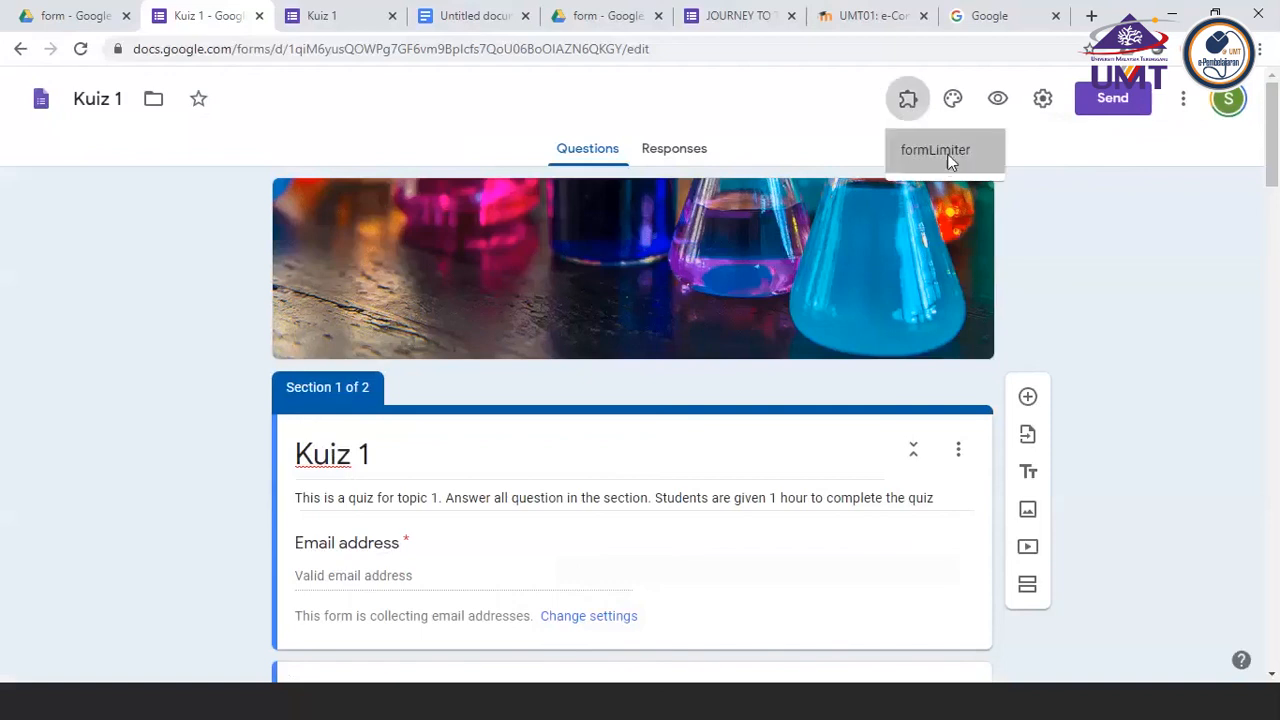
left_click(935, 152)
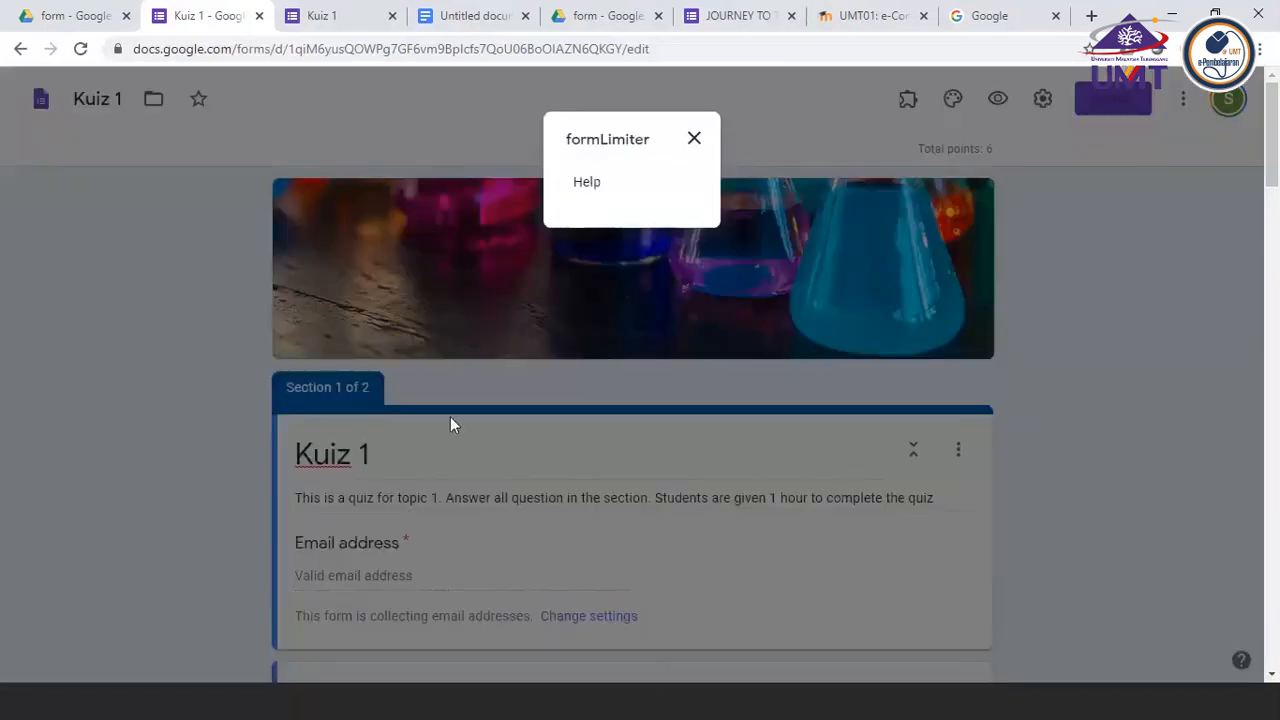
left_click(217, 458)
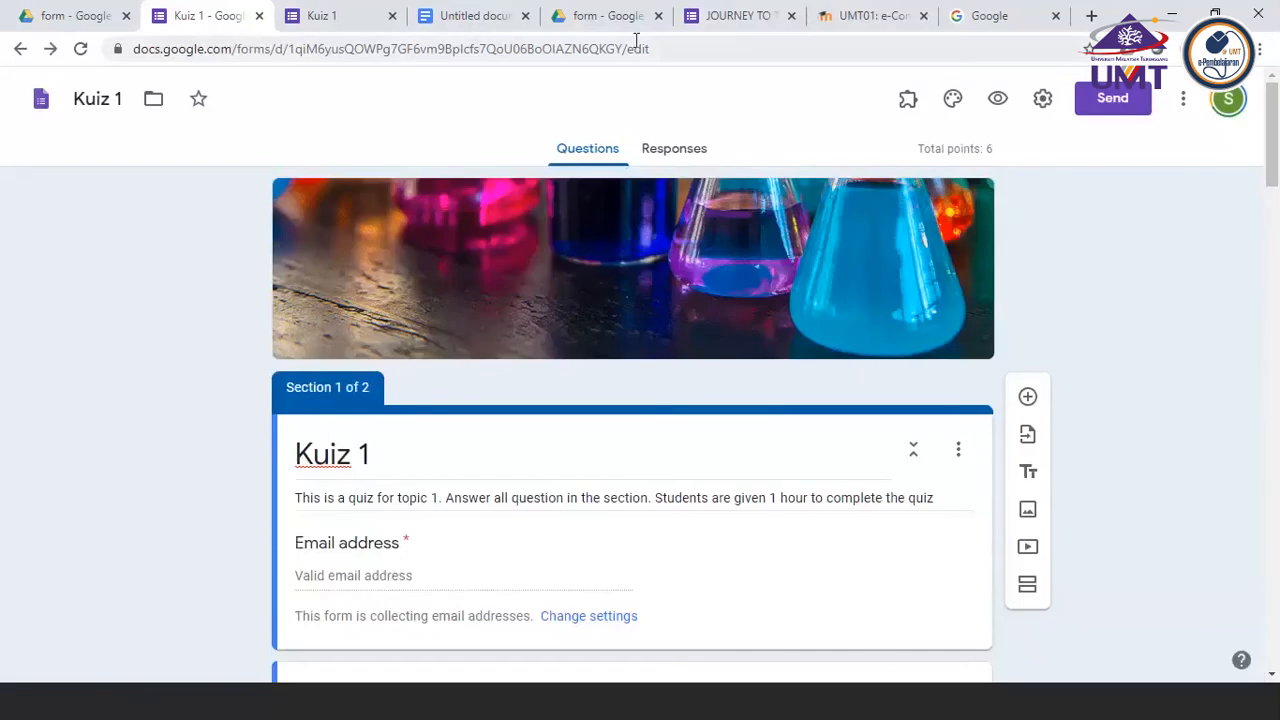
left_click(909, 110)
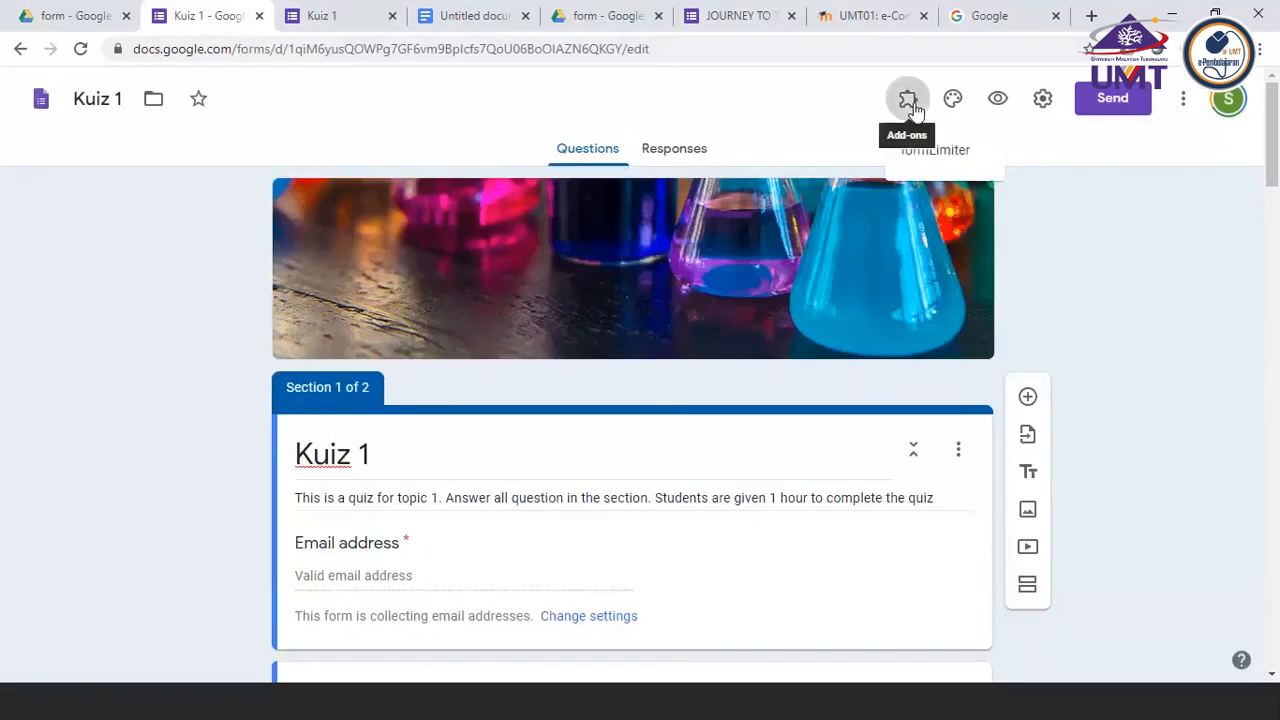
left_click(952, 150)
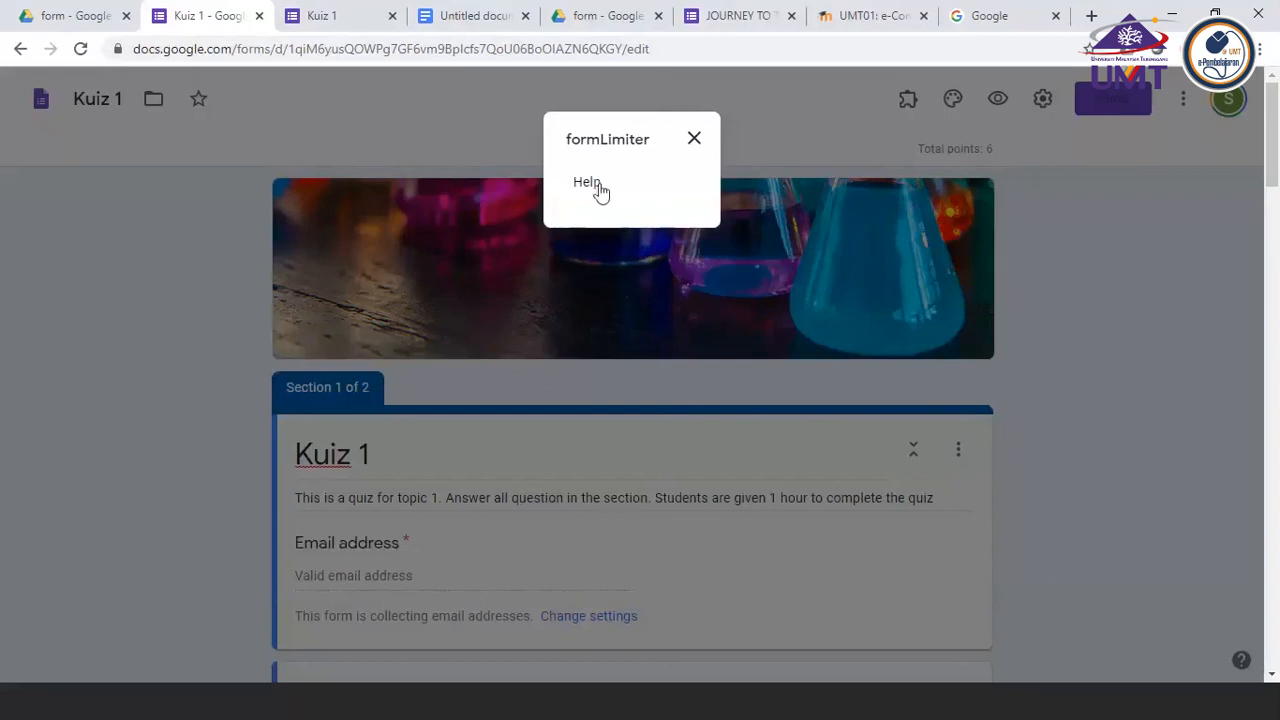
left_click(691, 146)
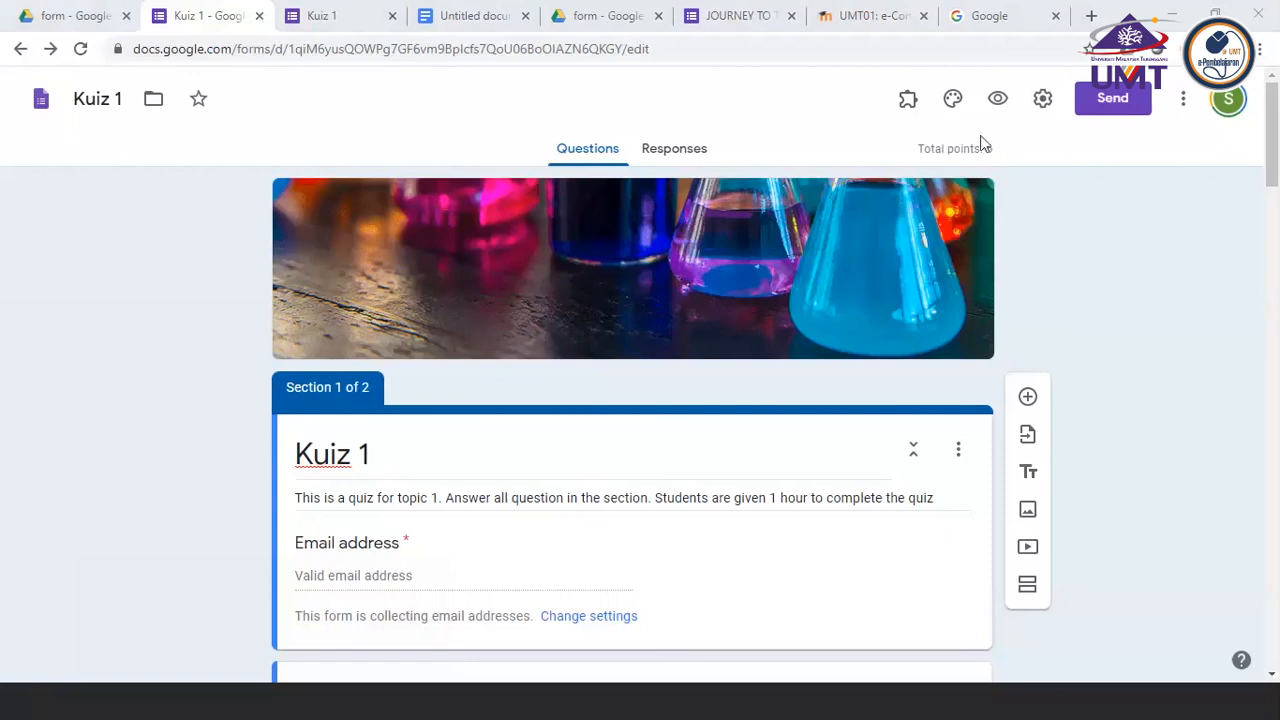
Bring up the formLimiter dialog again and look over the quiz from its first section to the fish picture behind it
left_click(912, 106)
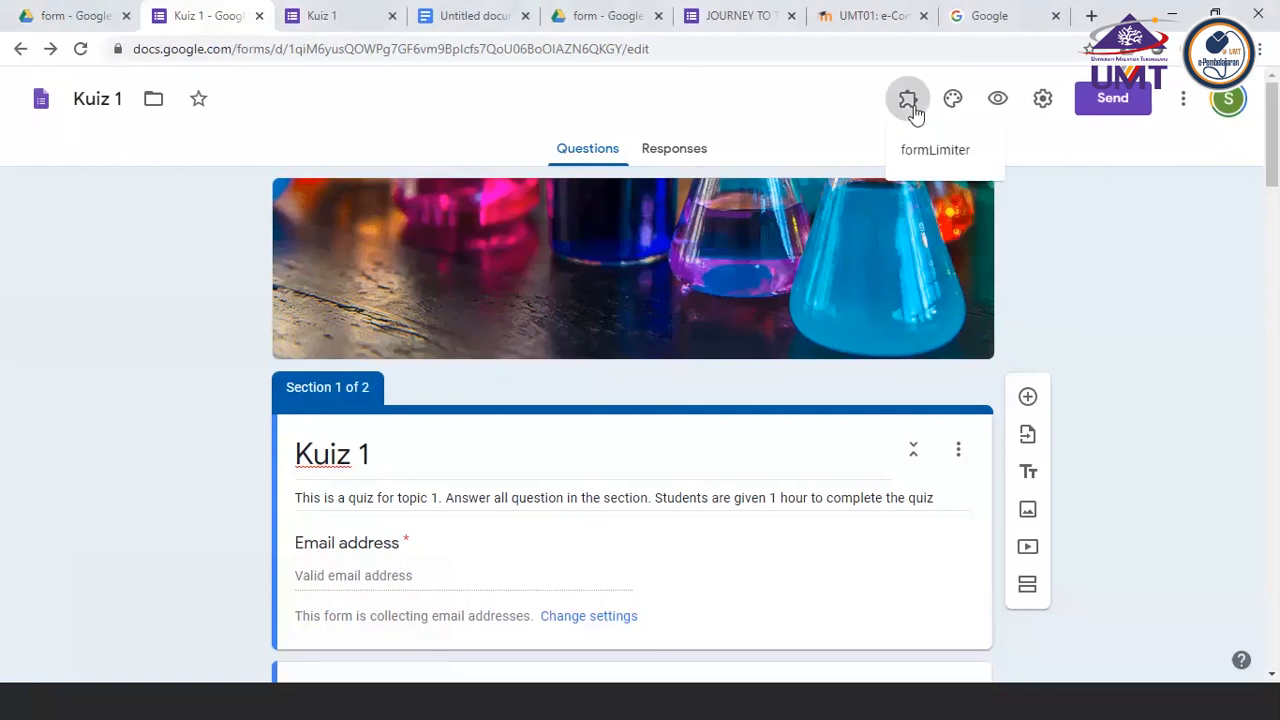
left_click(961, 152)
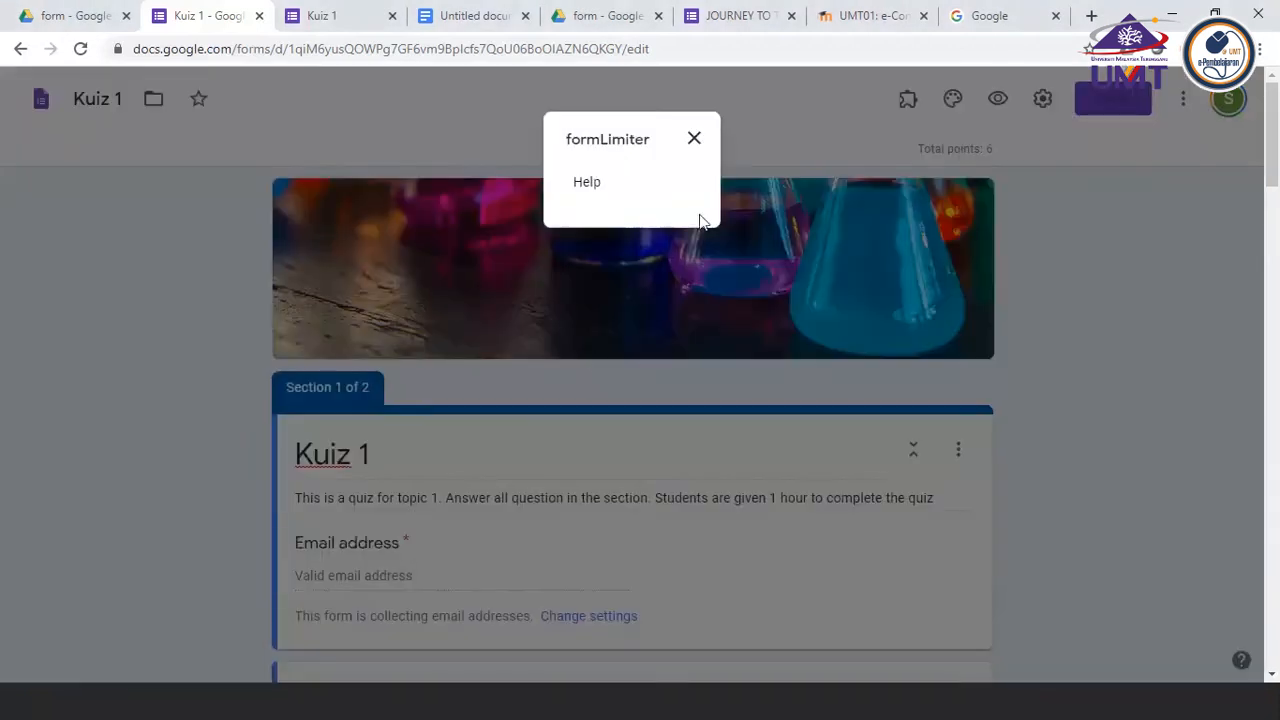
scroll(492, 470, "down", 15)
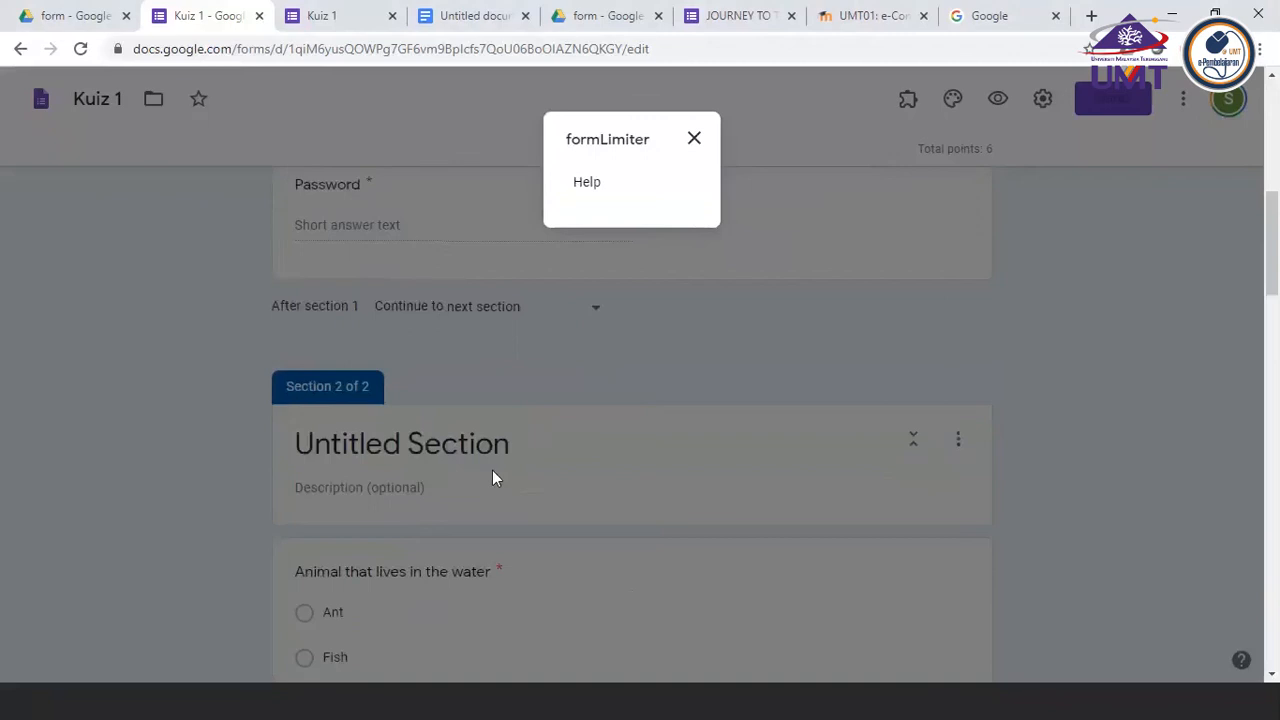
scroll(492, 470, "down", 8)
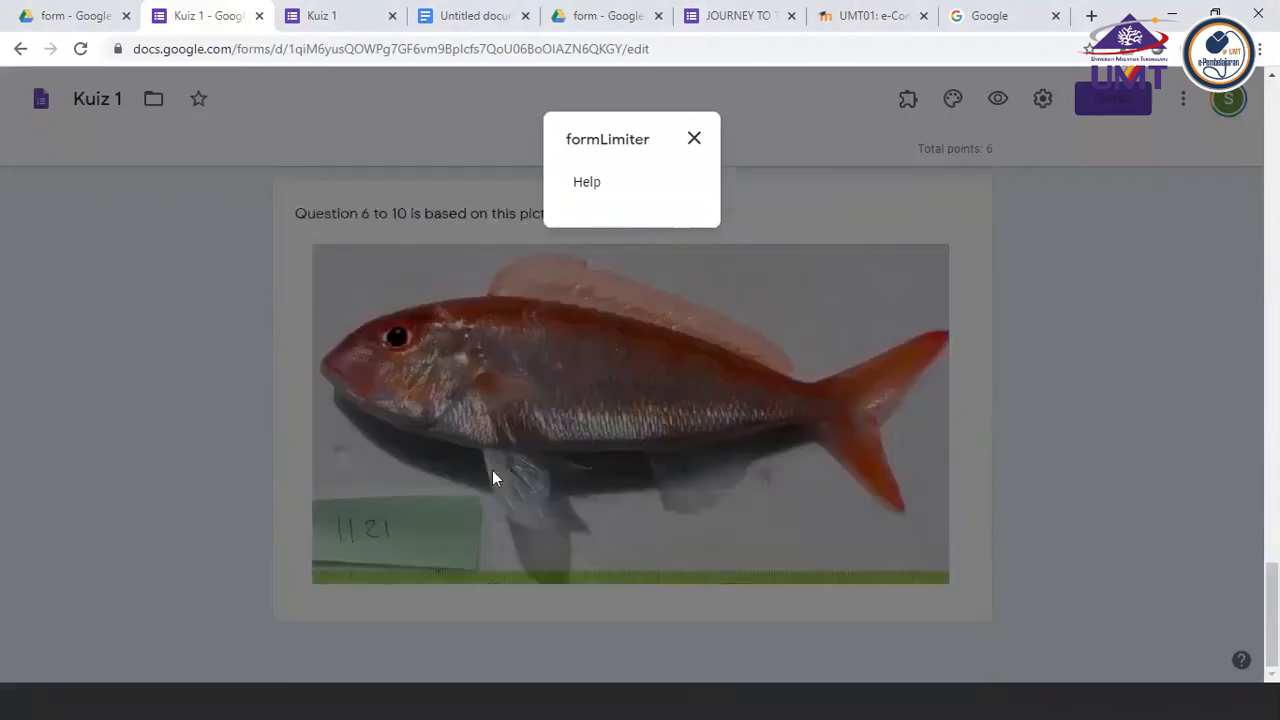
scroll(492, 470, "up", 20)
scroll(492, 478, "up", 5)
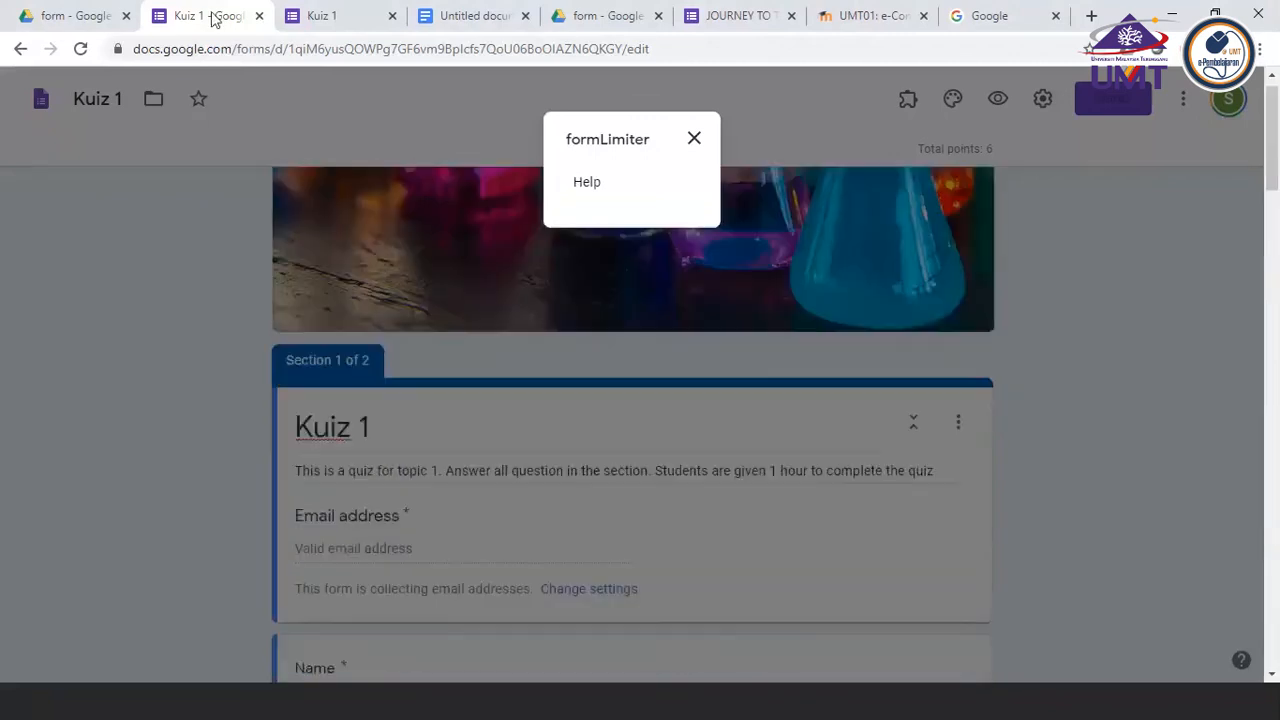
Close the extra Kuiz 1 form page and the Google search page, and return to the Kuiz 1 editor
left_click(366, 15)
left_click(391, 17)
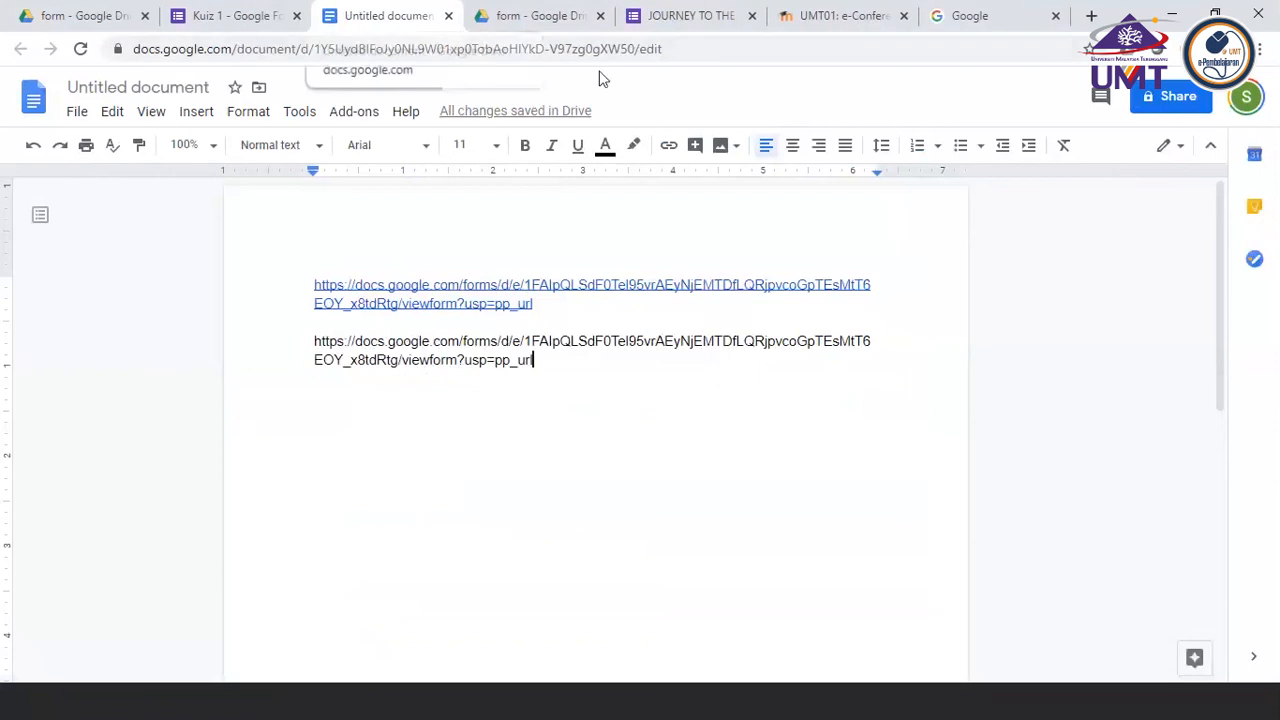
left_click(843, 18)
left_click(1030, 18)
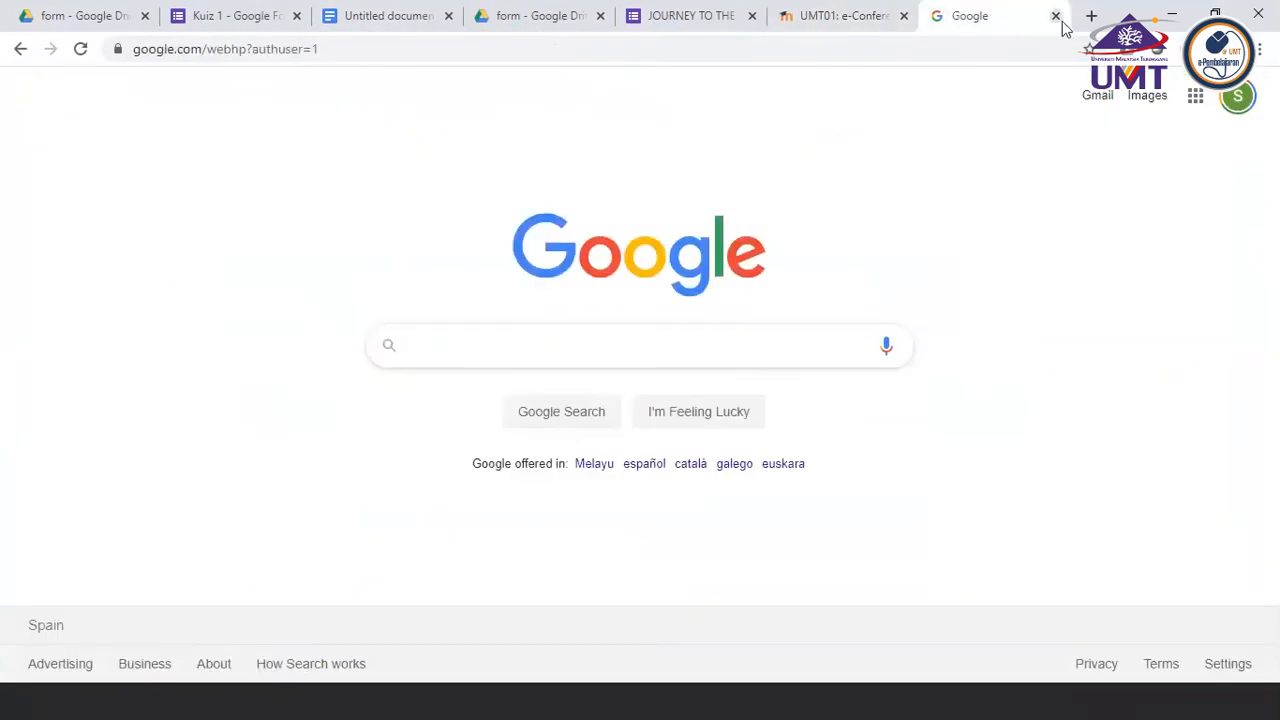
left_click(1055, 16)
left_click(296, 32)
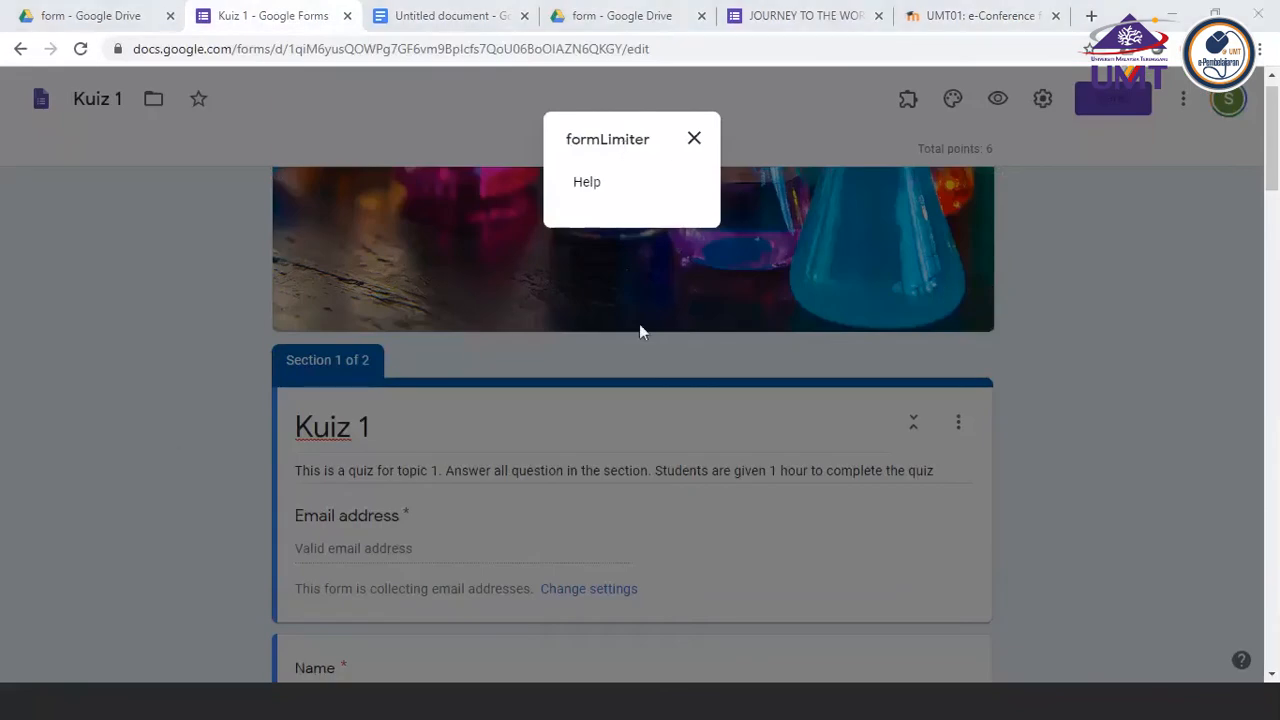
Dismiss the formLimiter dialog and recheck the add-on's options two more times from the form editor
left_click(694, 139)
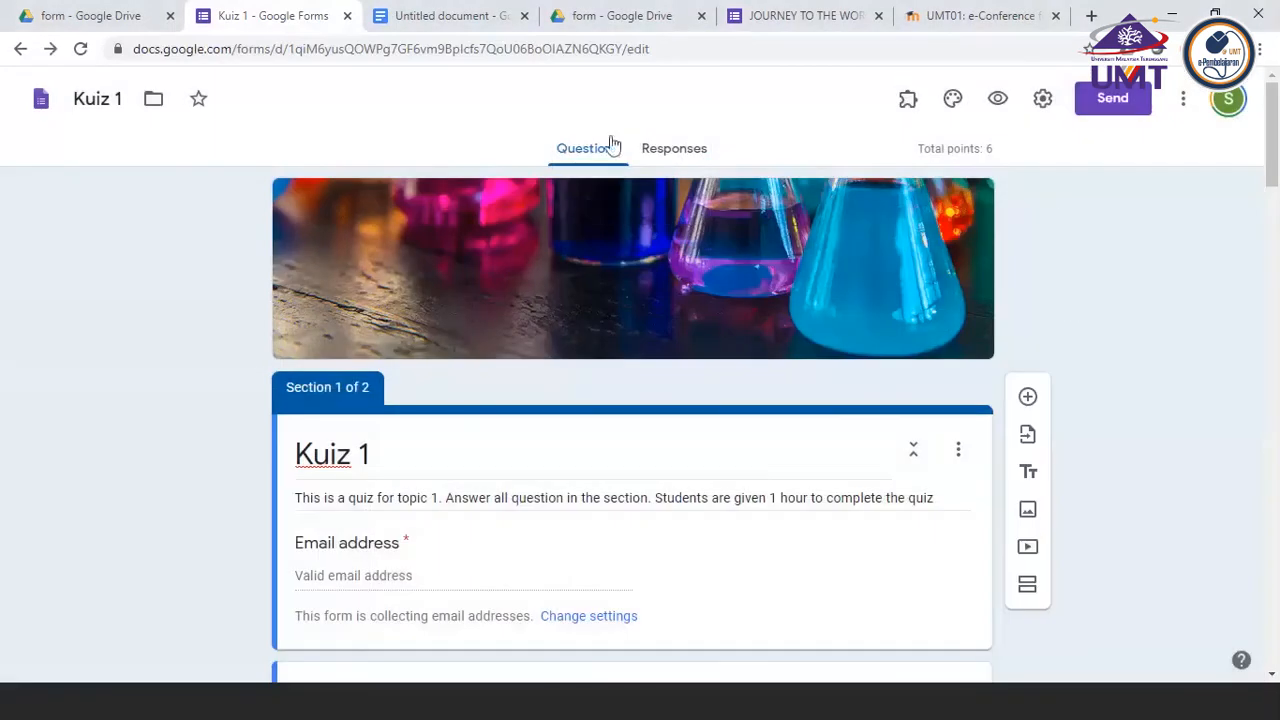
left_click(907, 106)
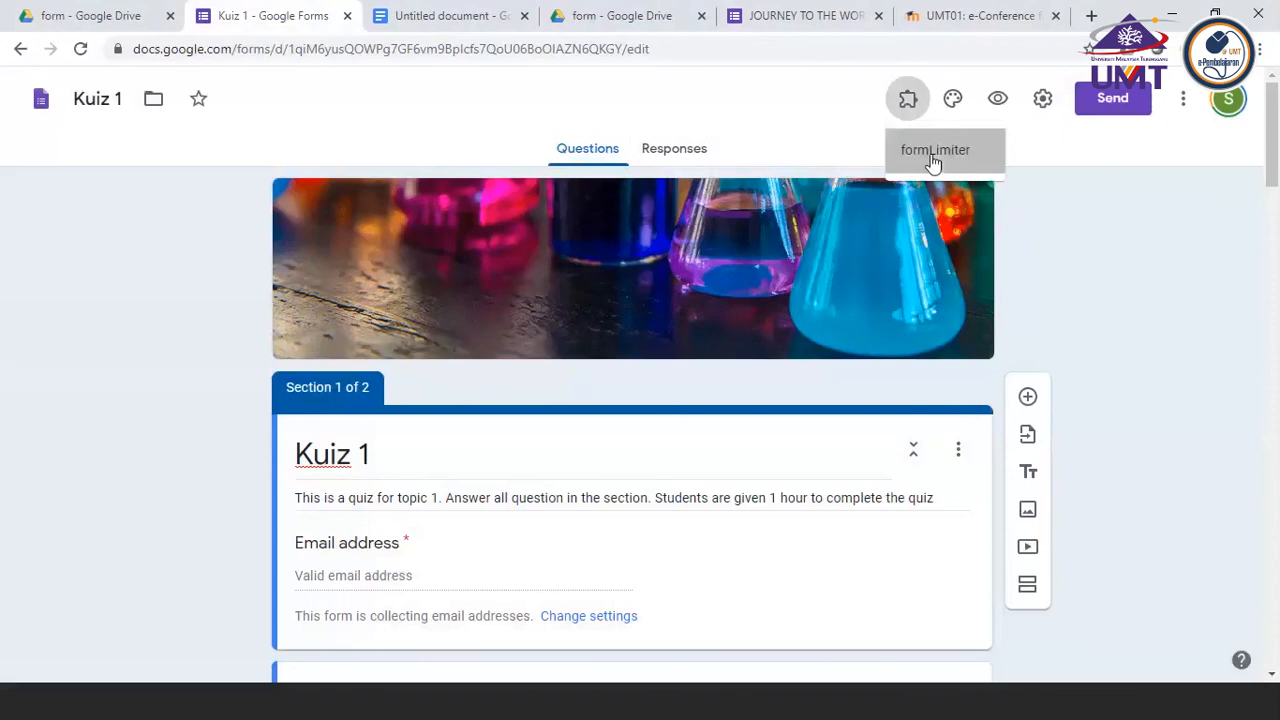
left_click(933, 160)
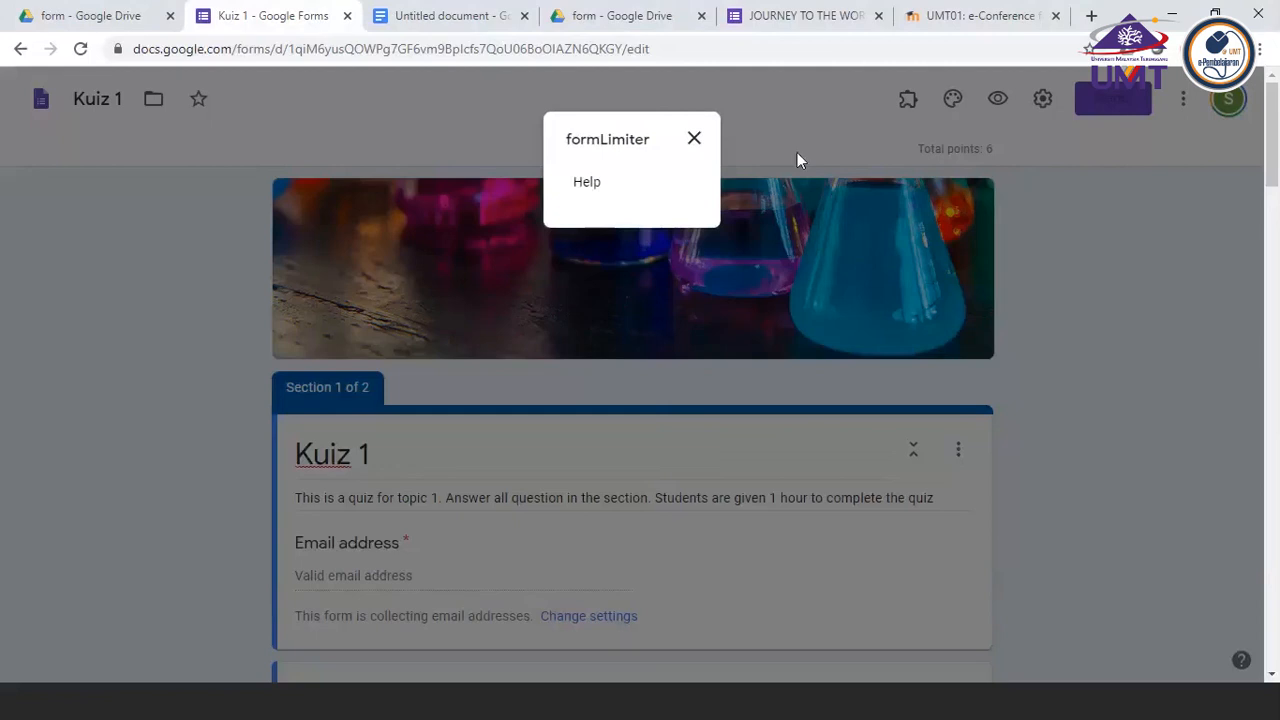
left_click(694, 140)
scroll(1166, 303, "down", 2)
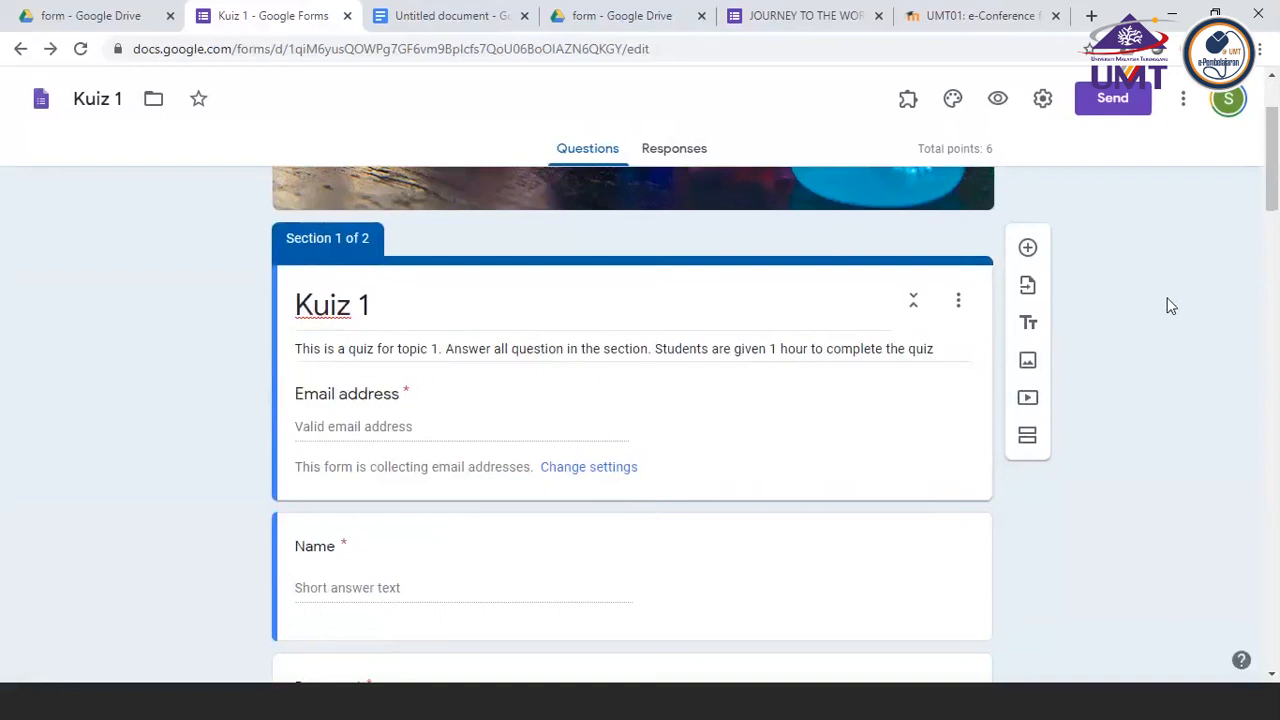
left_click(906, 104)
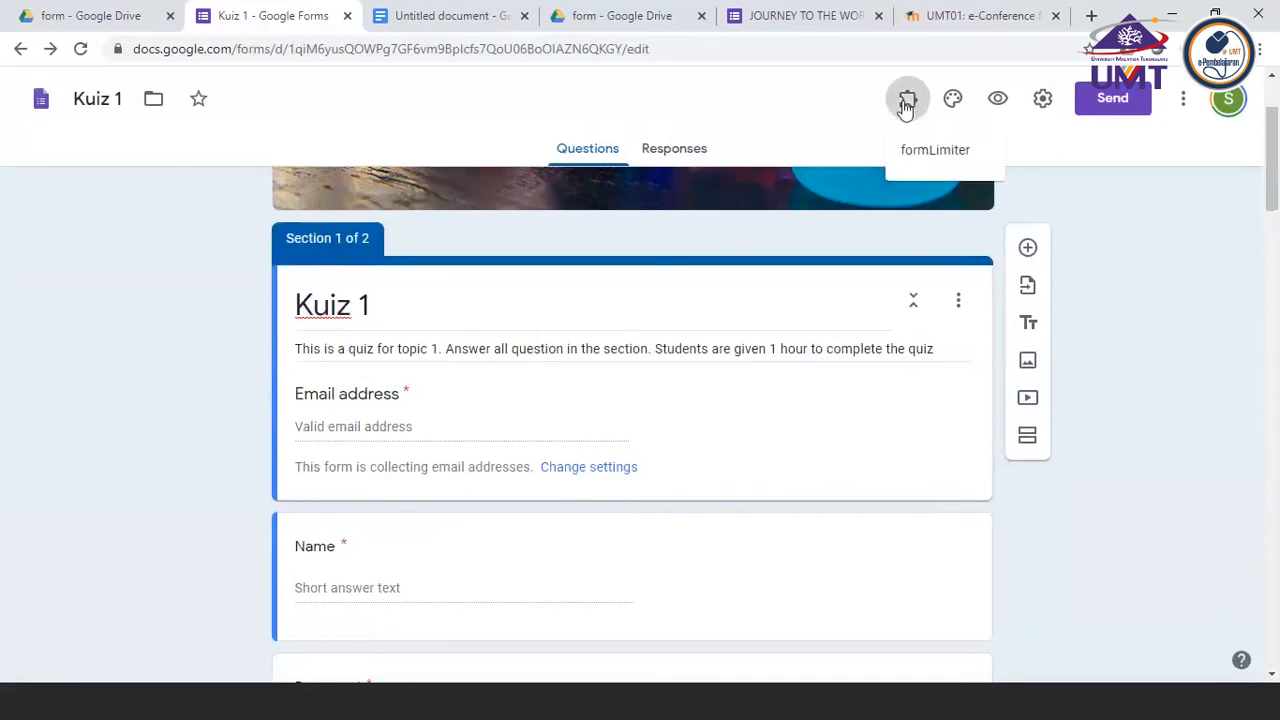
left_click(906, 104)
left_click(906, 104)
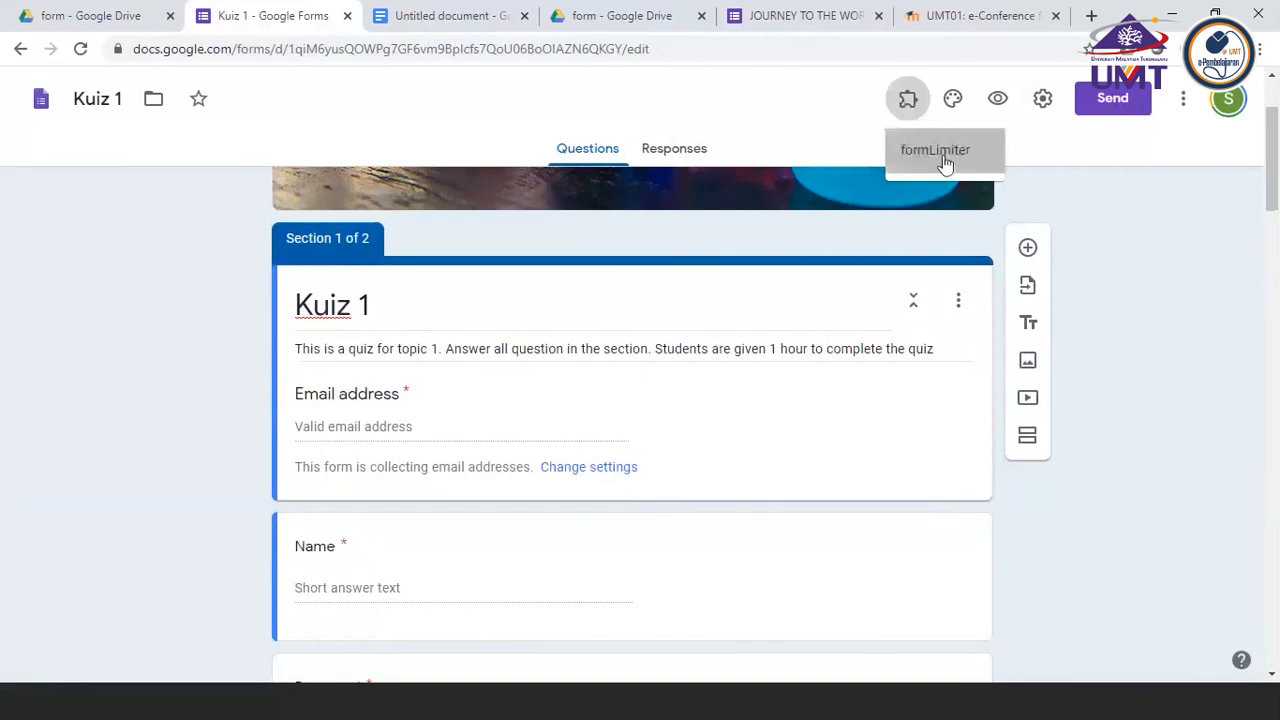
left_click(943, 155)
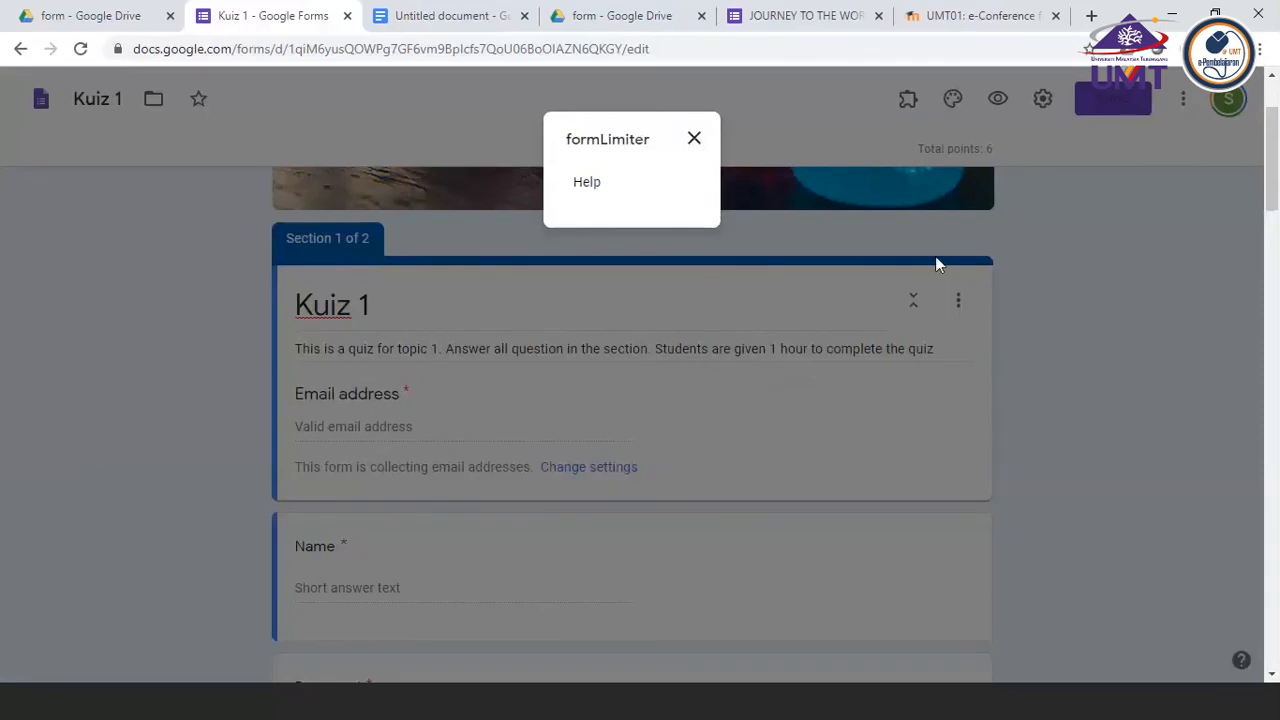
left_click(694, 140)
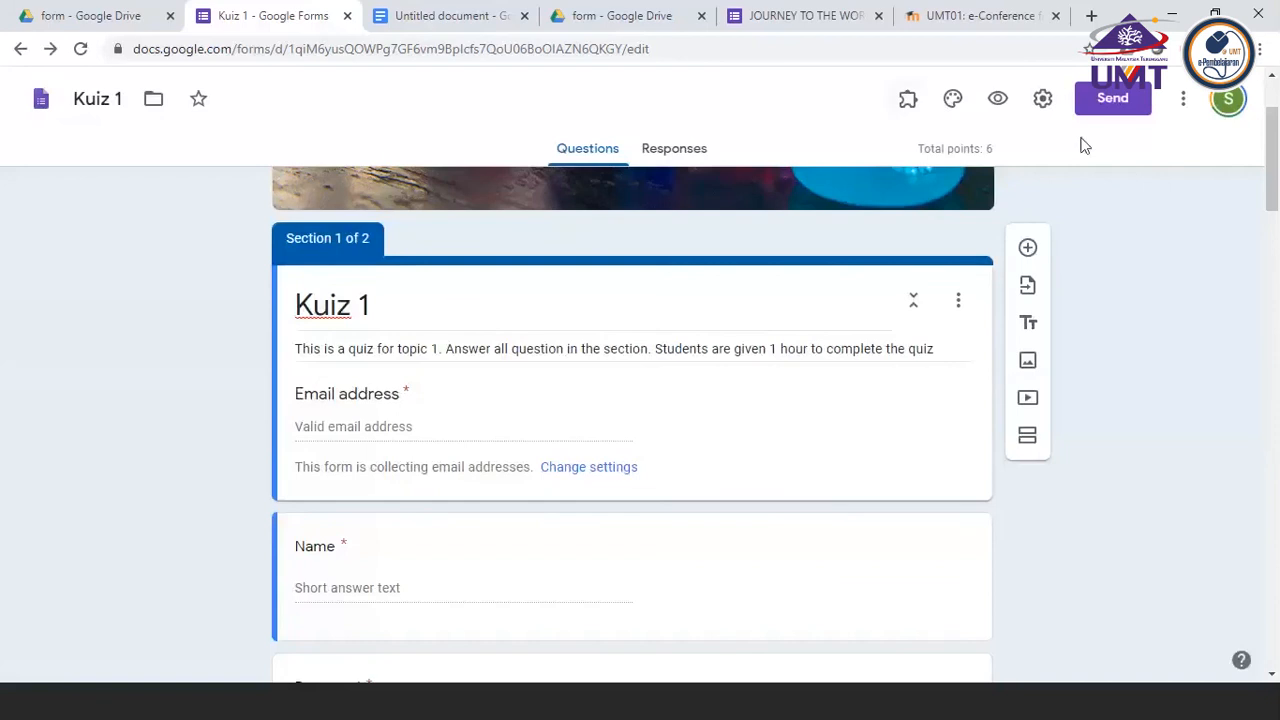
Examine the form's General, Quizzes and Presentation settings, and leave the settings without saving any changes
left_click(1043, 100)
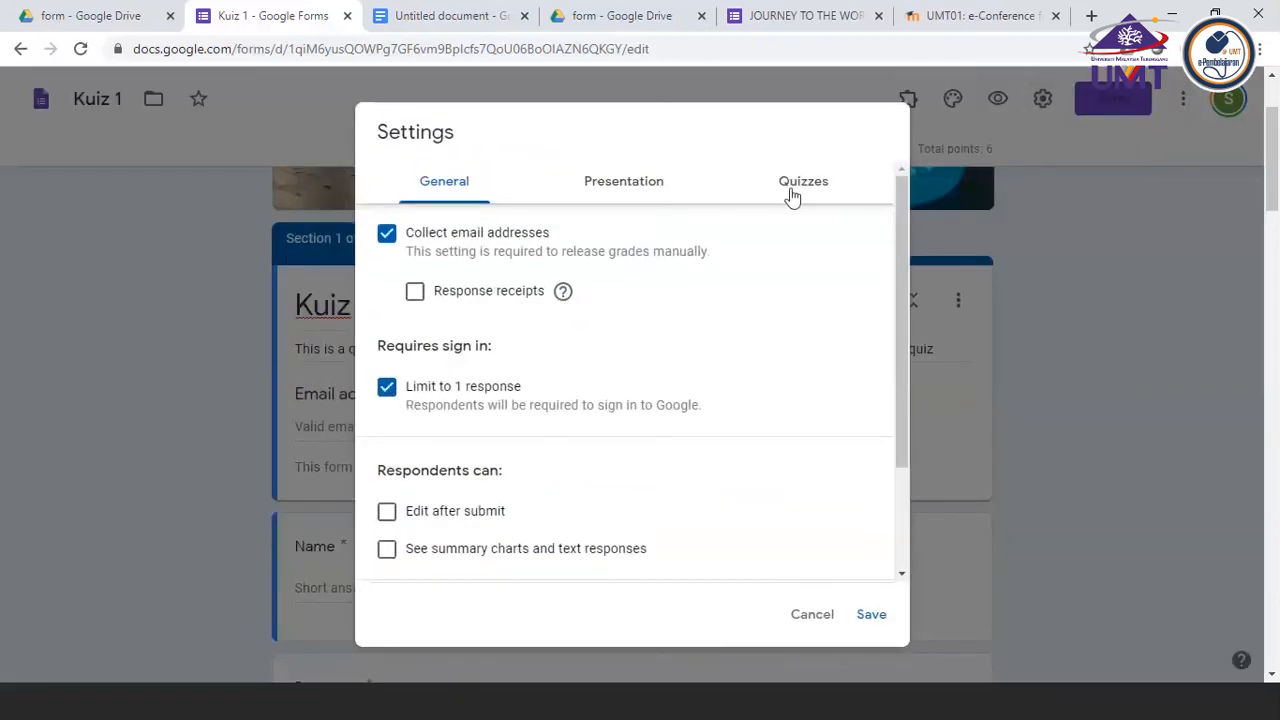
scroll(674, 357, "down", 2)
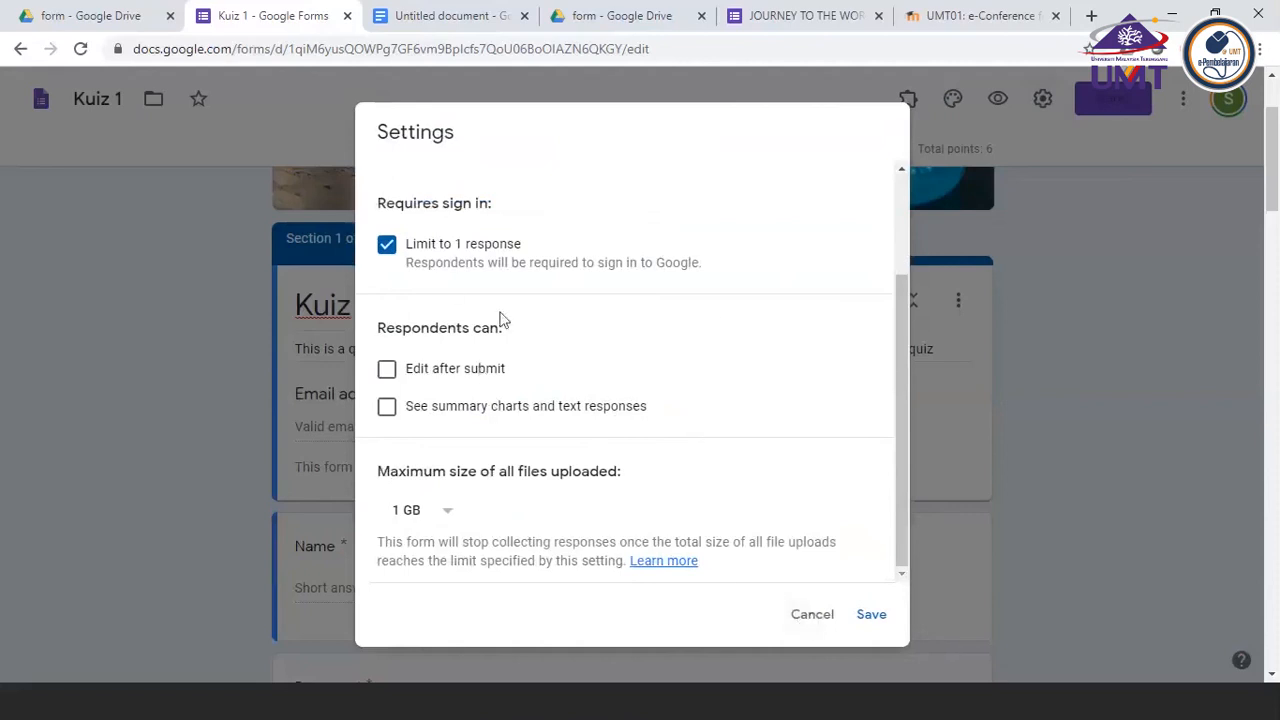
scroll(503, 320, "up", 2)
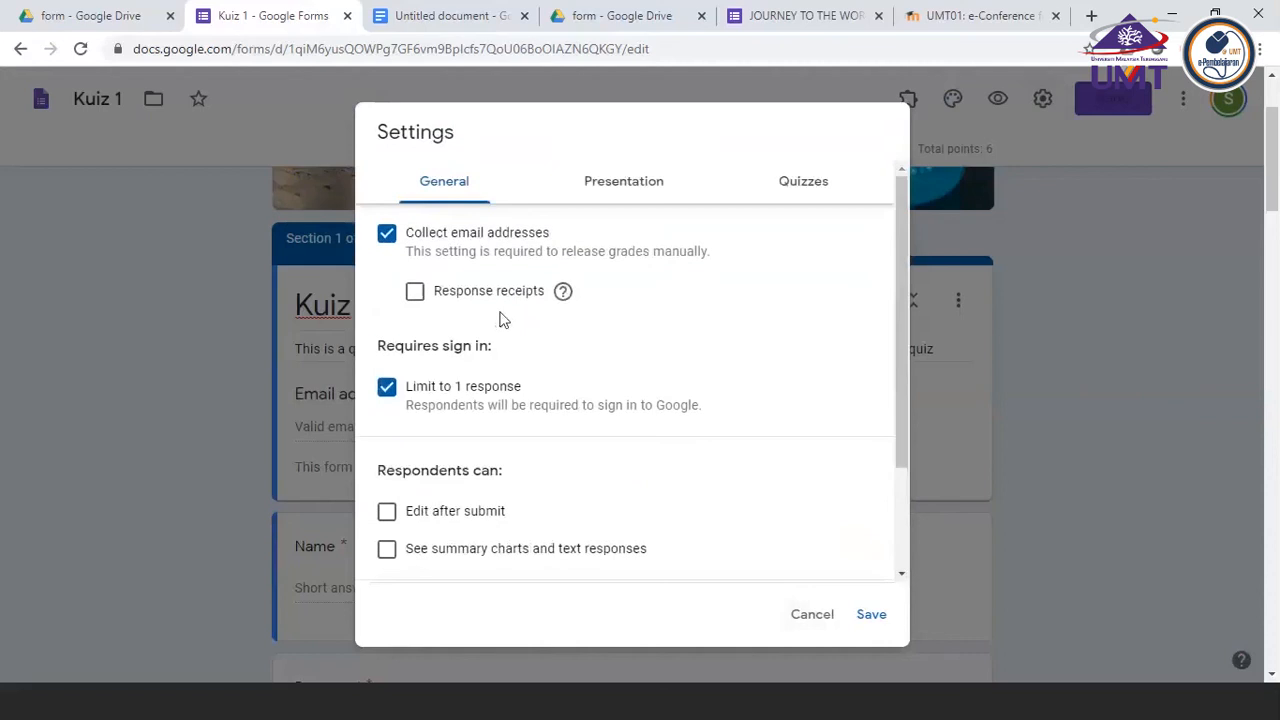
left_click(799, 189)
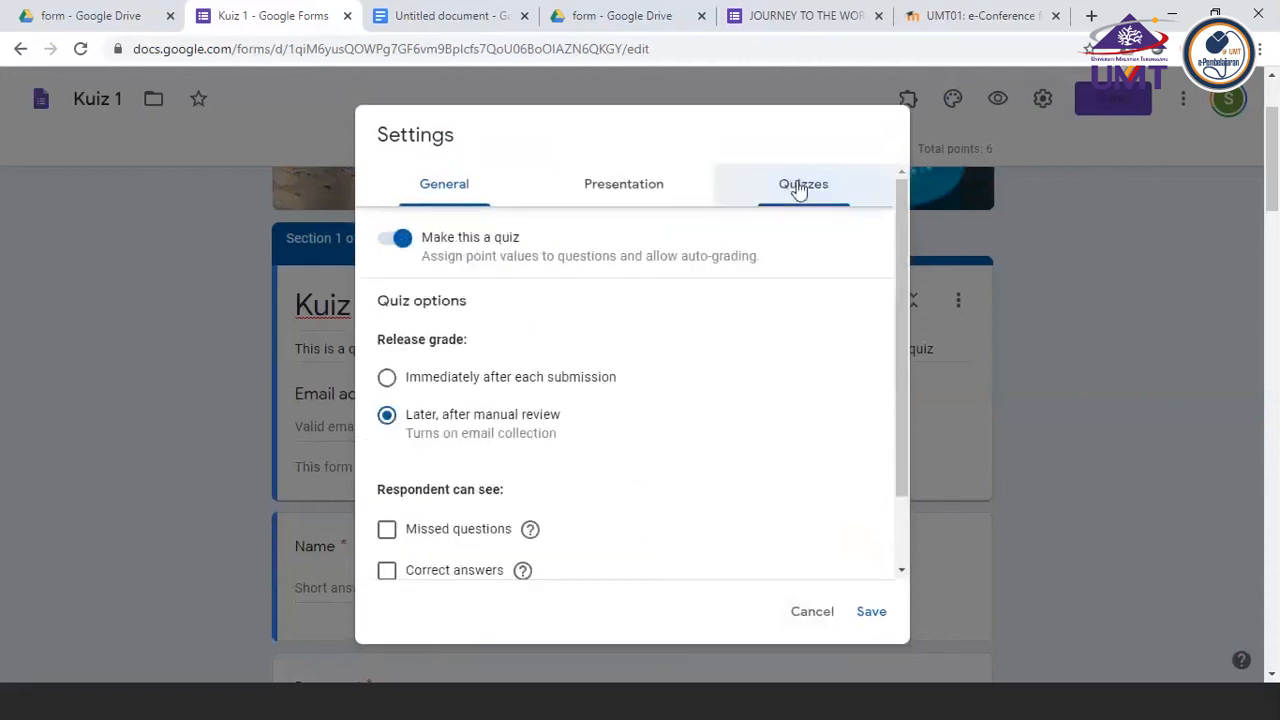
left_click(621, 190)
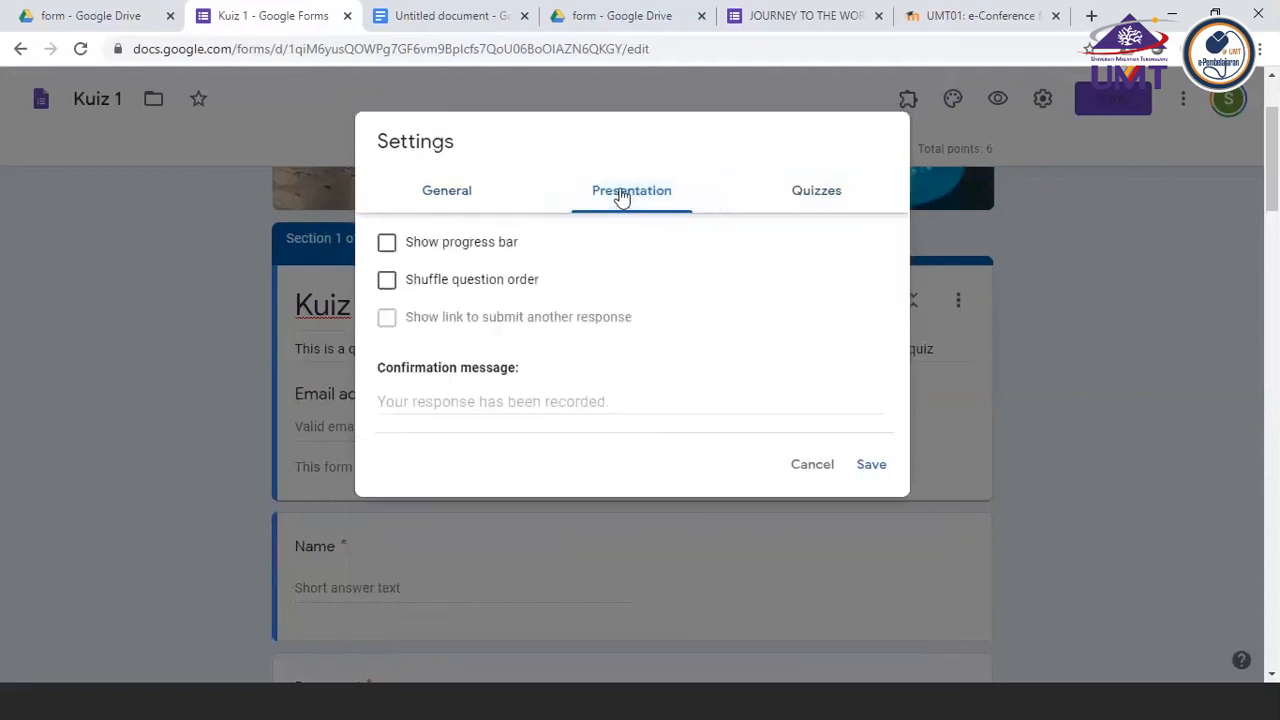
left_click(805, 206)
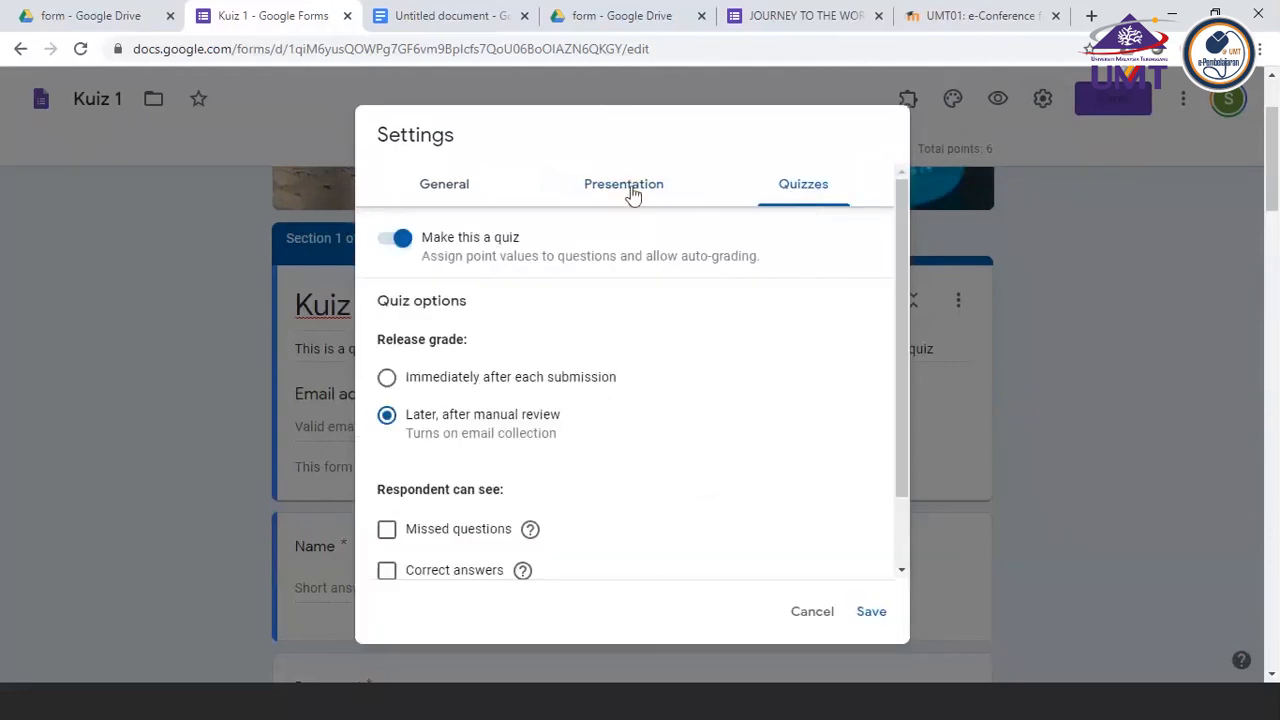
left_click(1067, 418)
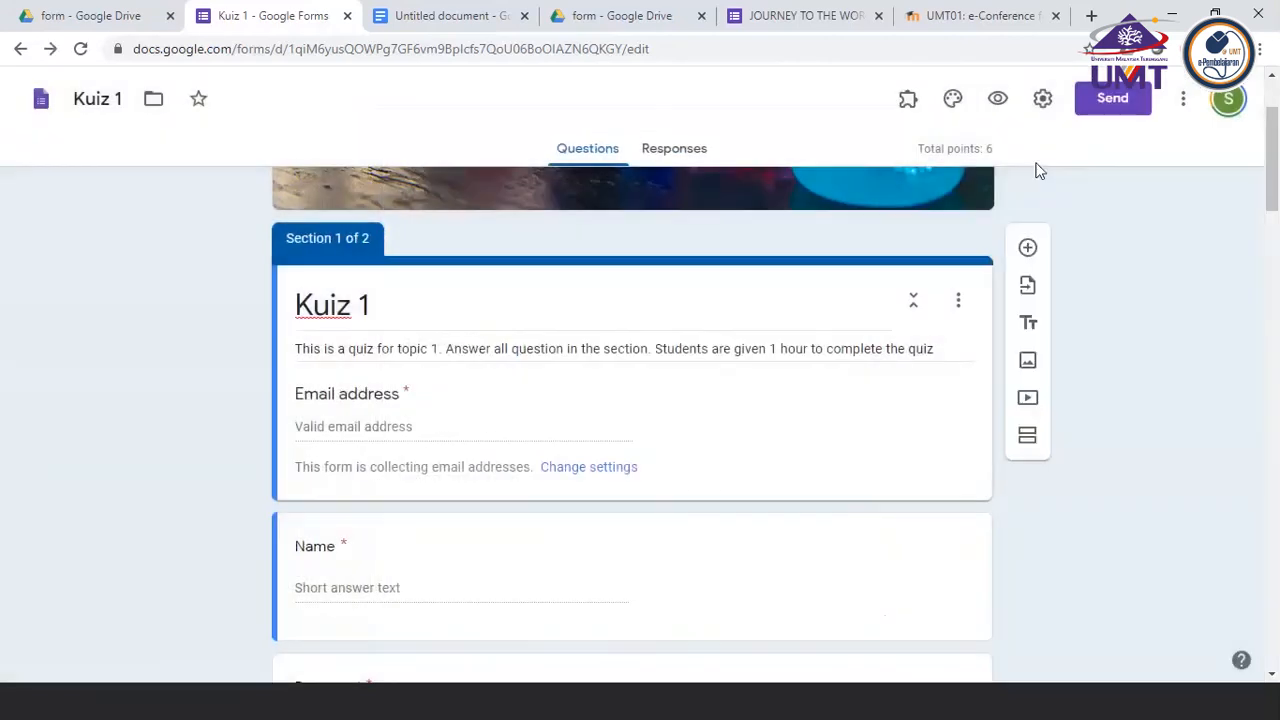
Try out the Shuffle question order option in the form's presentation settings twice, cancelling the settings each time
left_click(1043, 100)
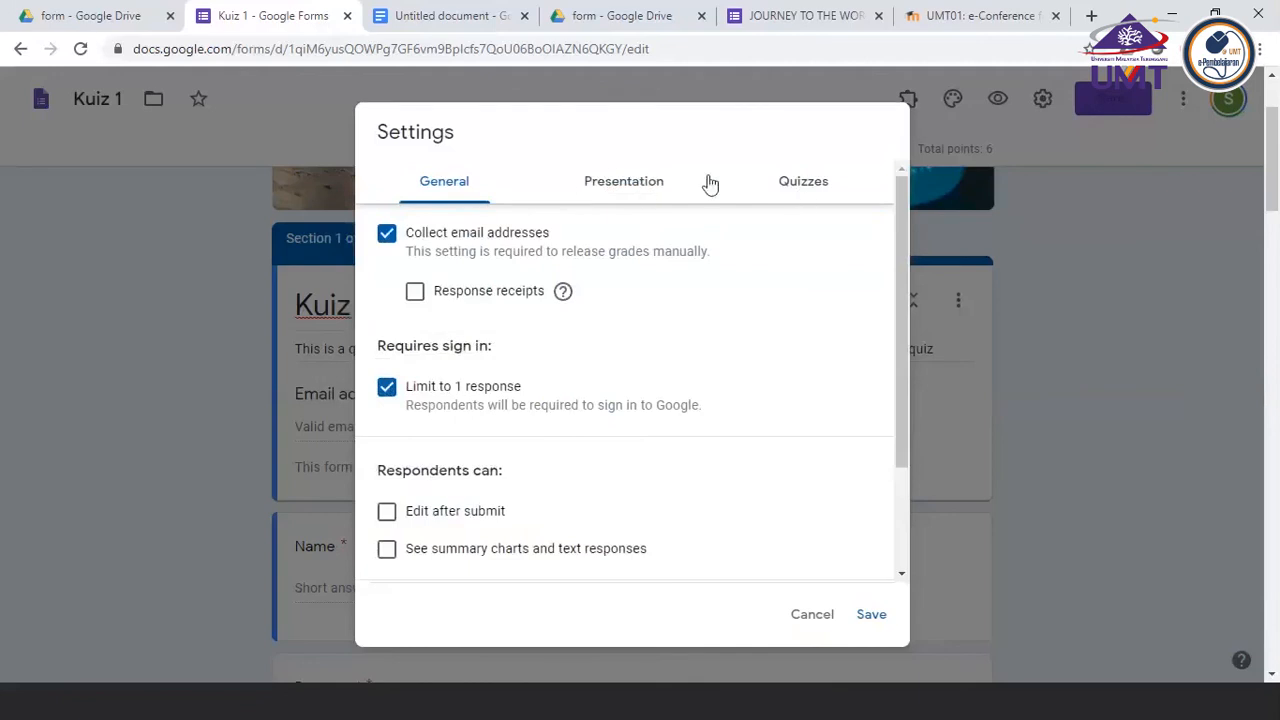
left_click(607, 185)
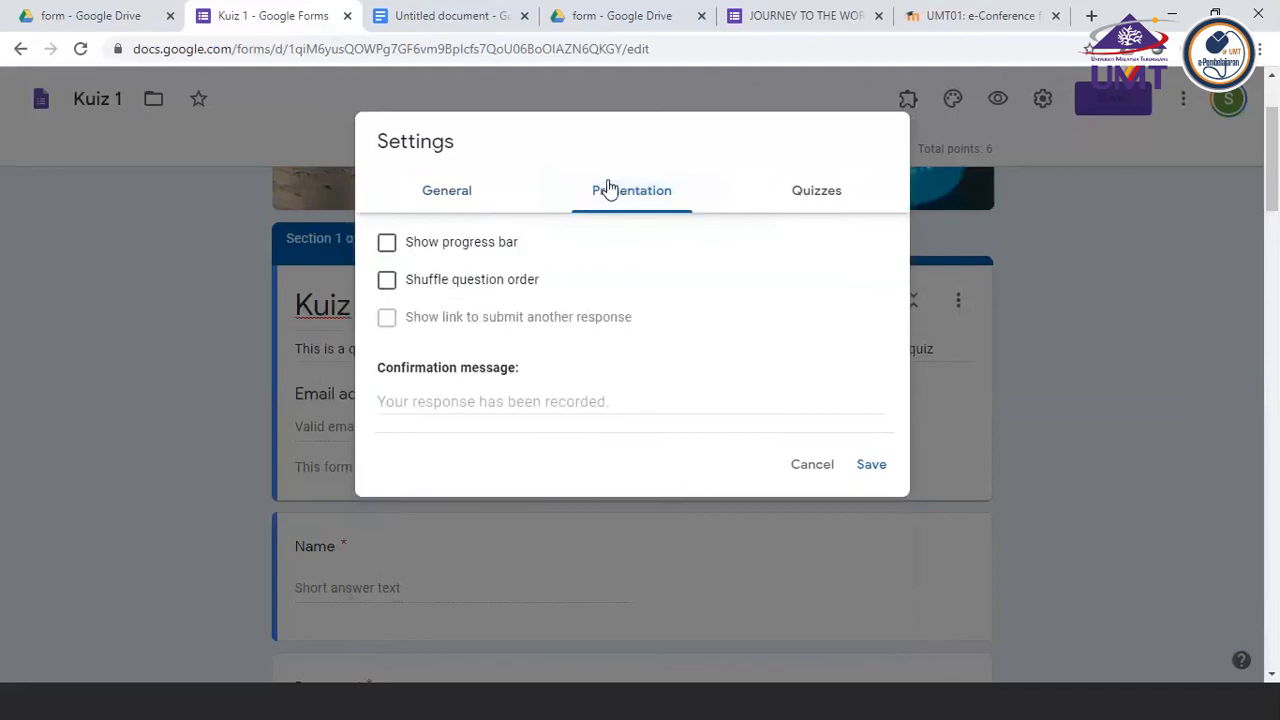
left_click(387, 284)
left_click(818, 464)
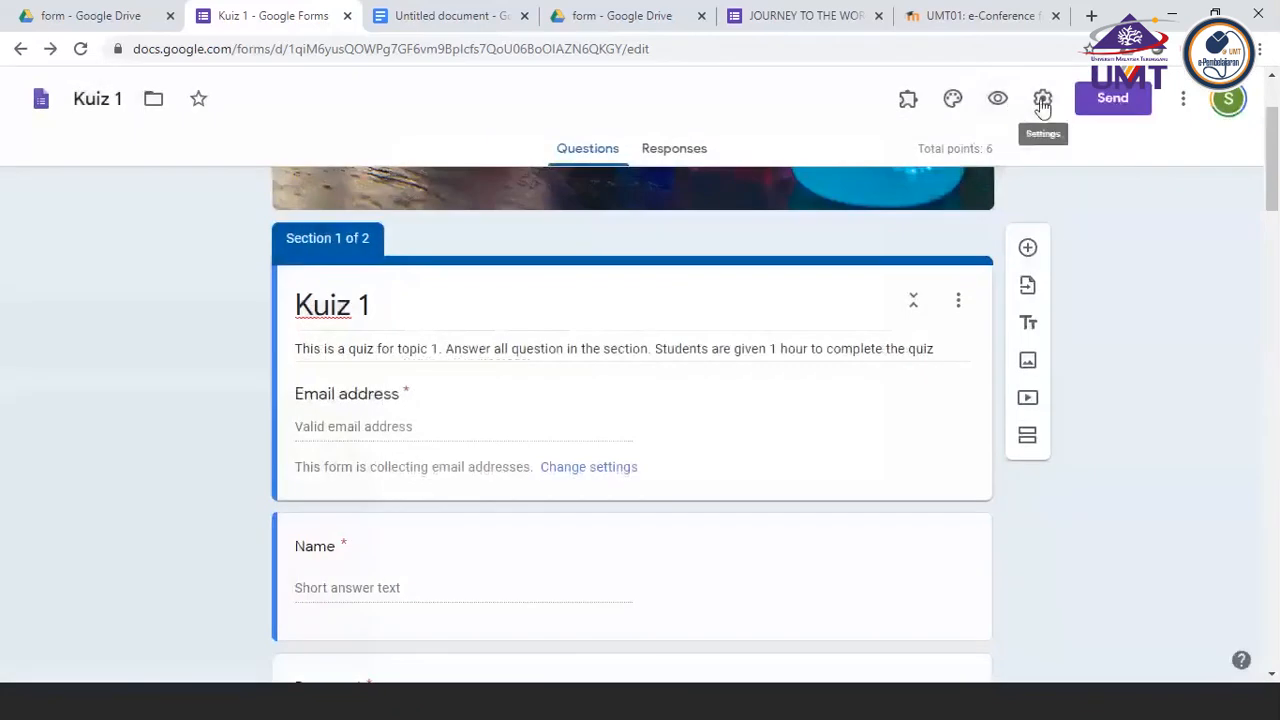
left_click(1043, 100)
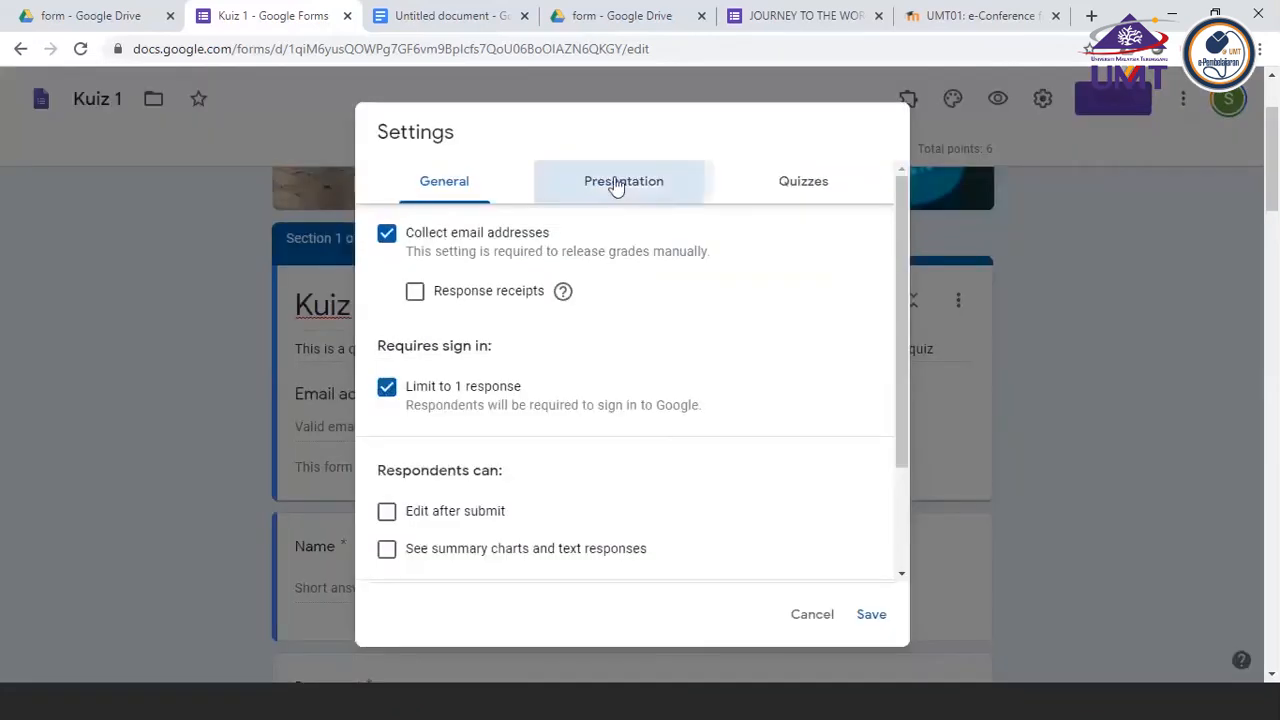
left_click(614, 183)
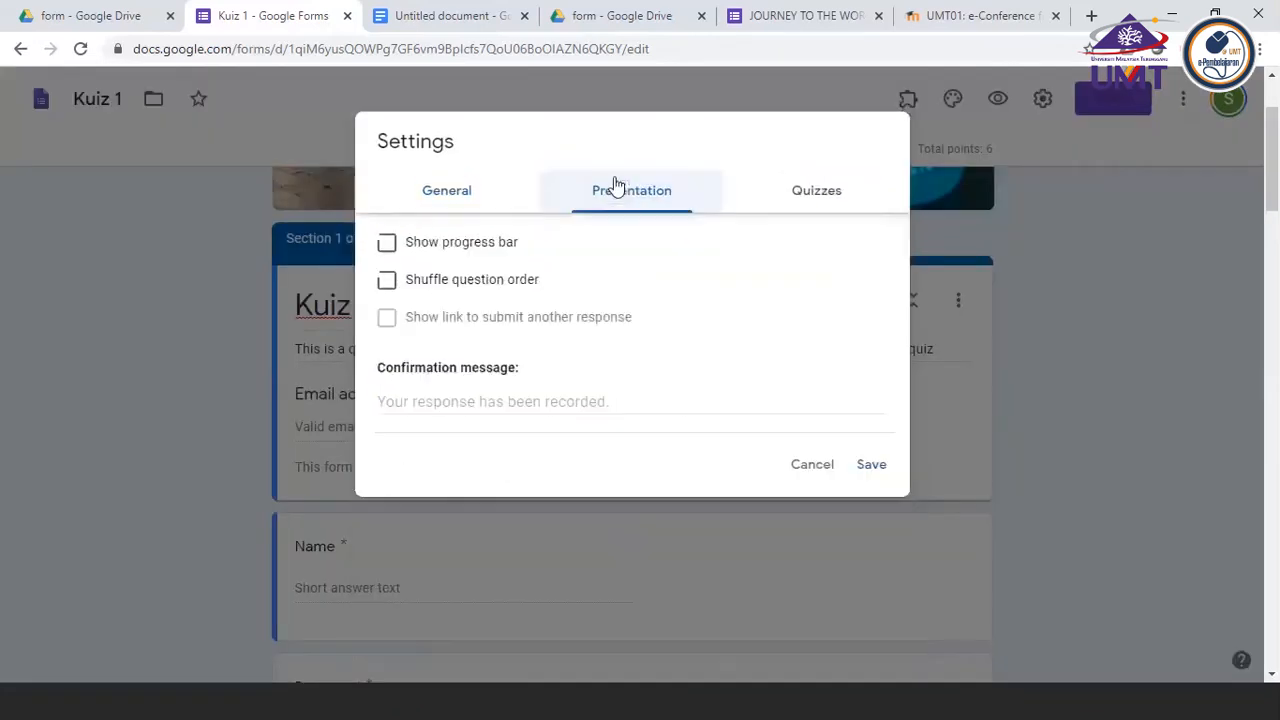
left_click(387, 282)
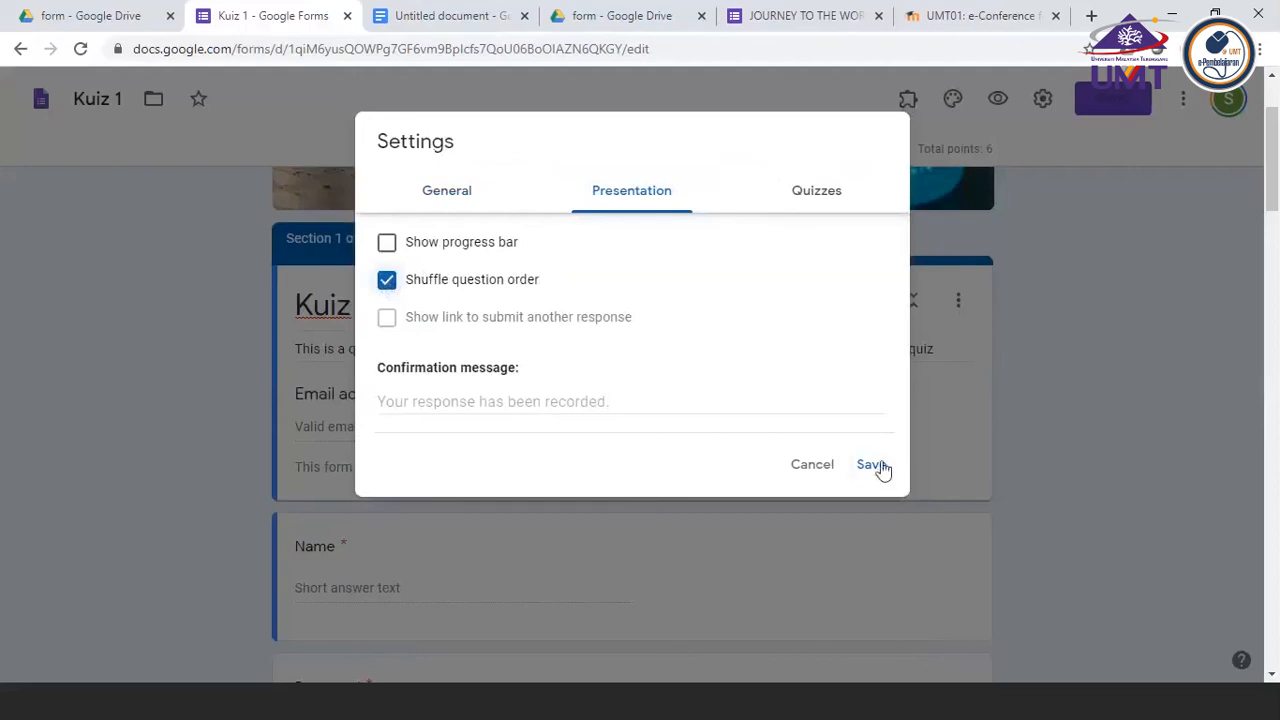
left_click(816, 468)
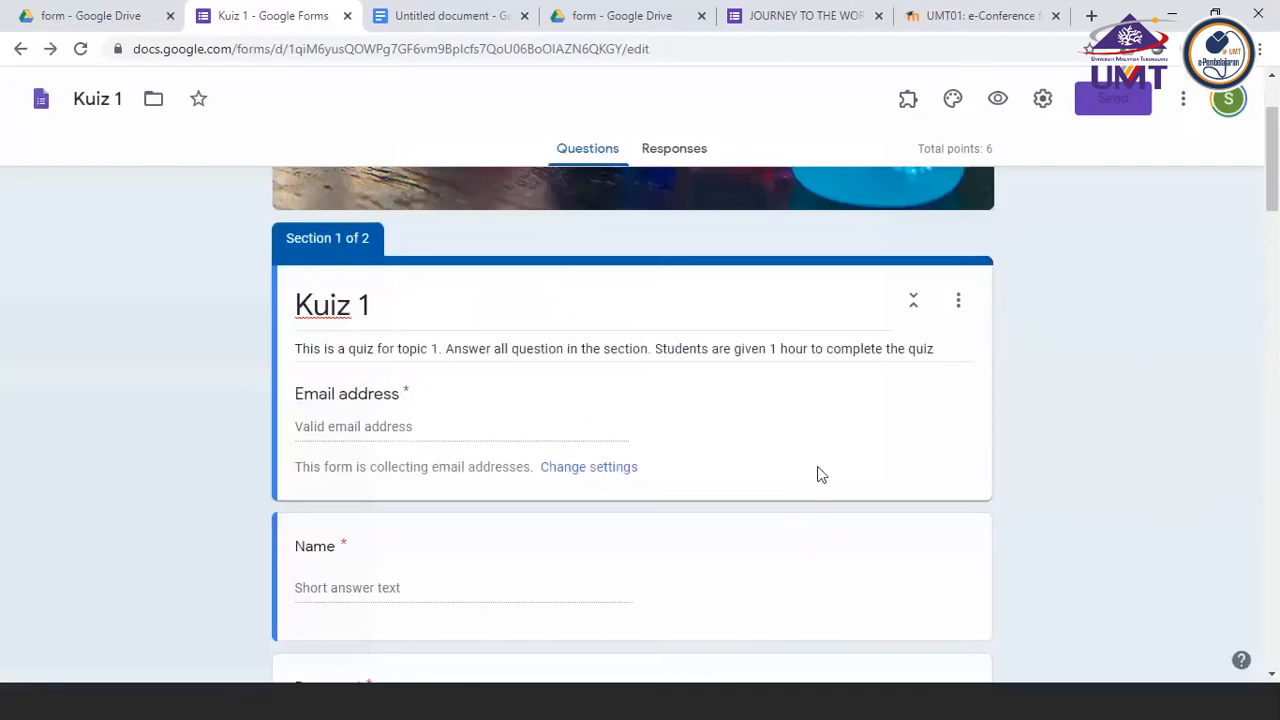
scroll(583, 405, "down", 10)
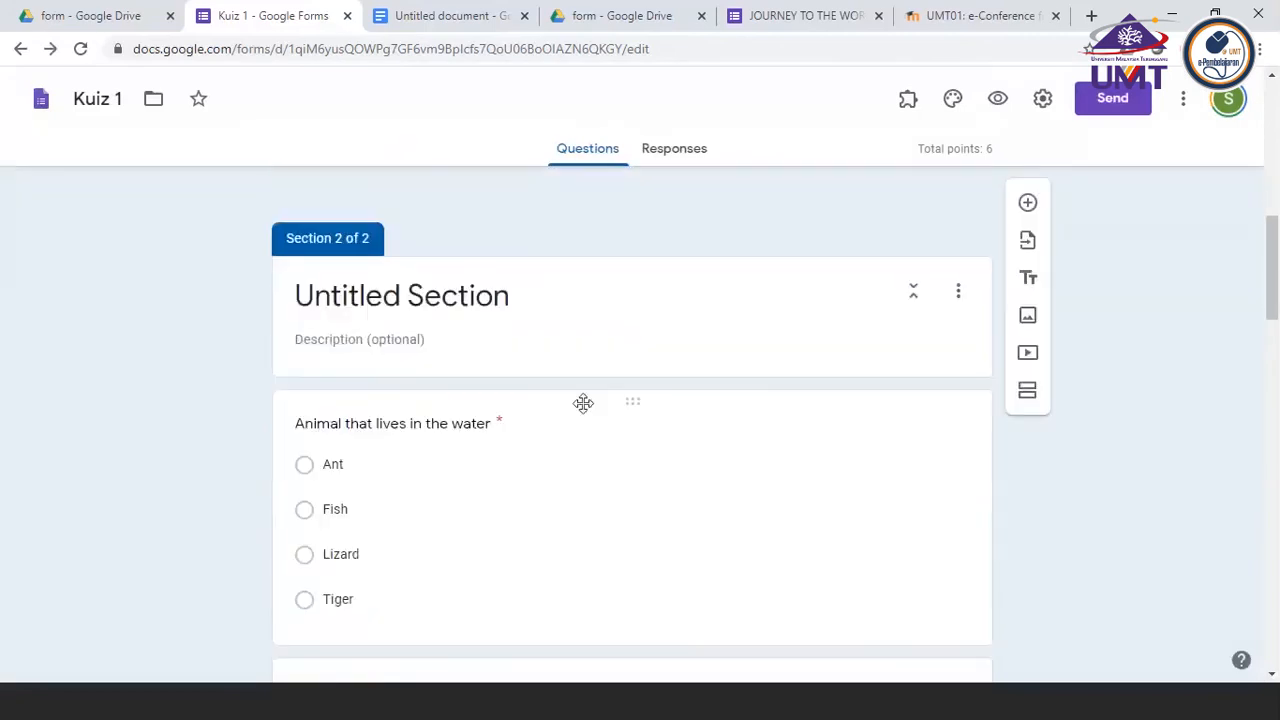
scroll(583, 403, "up", 5)
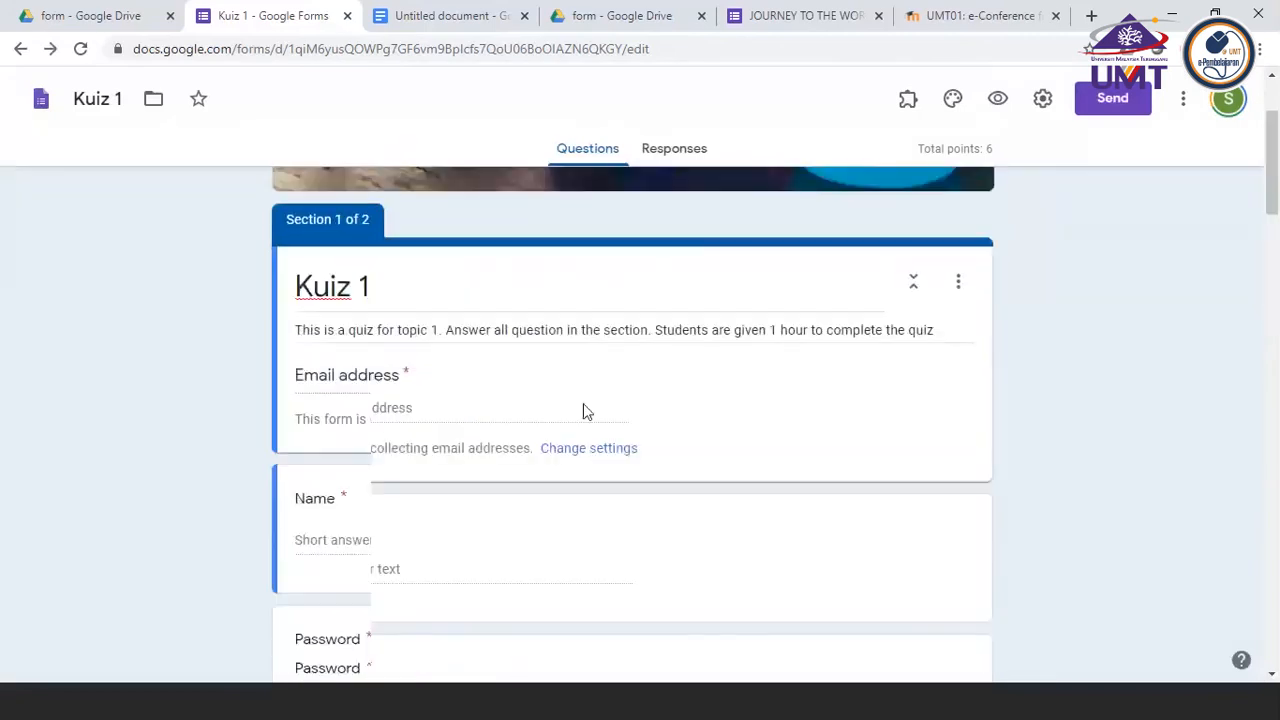
scroll(583, 403, "down", 3)
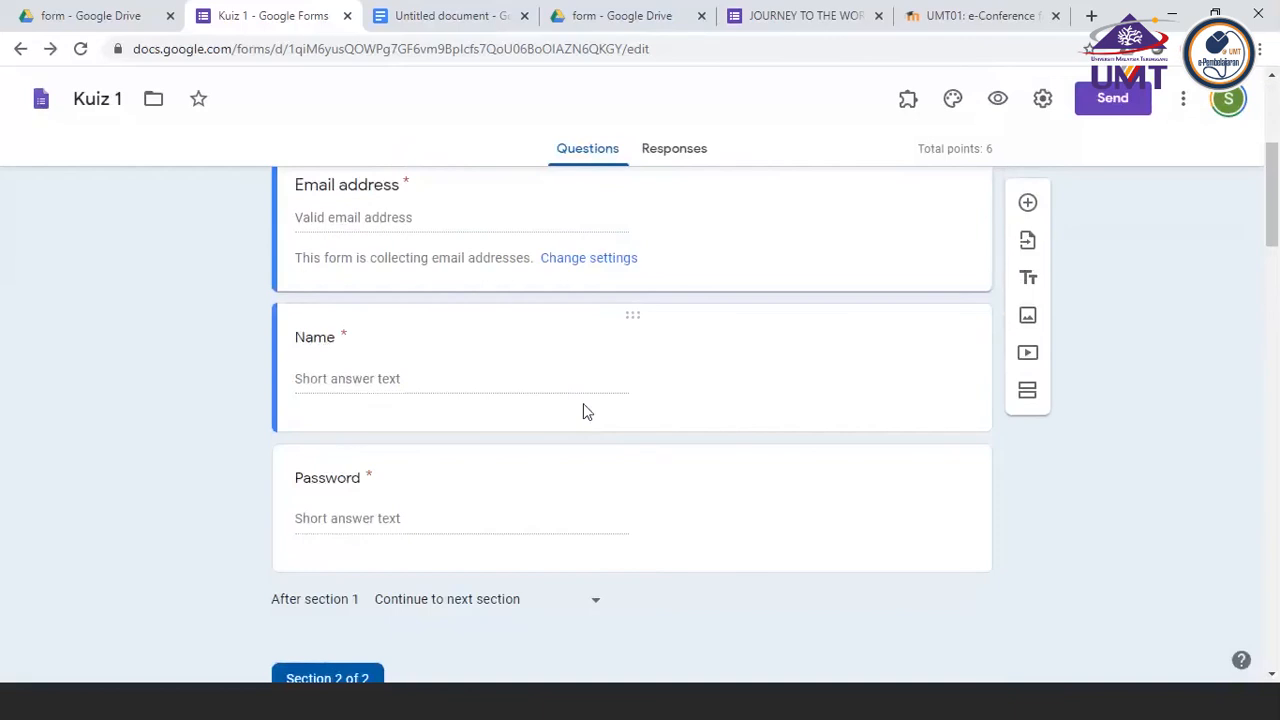
scroll(583, 403, "up", 3)
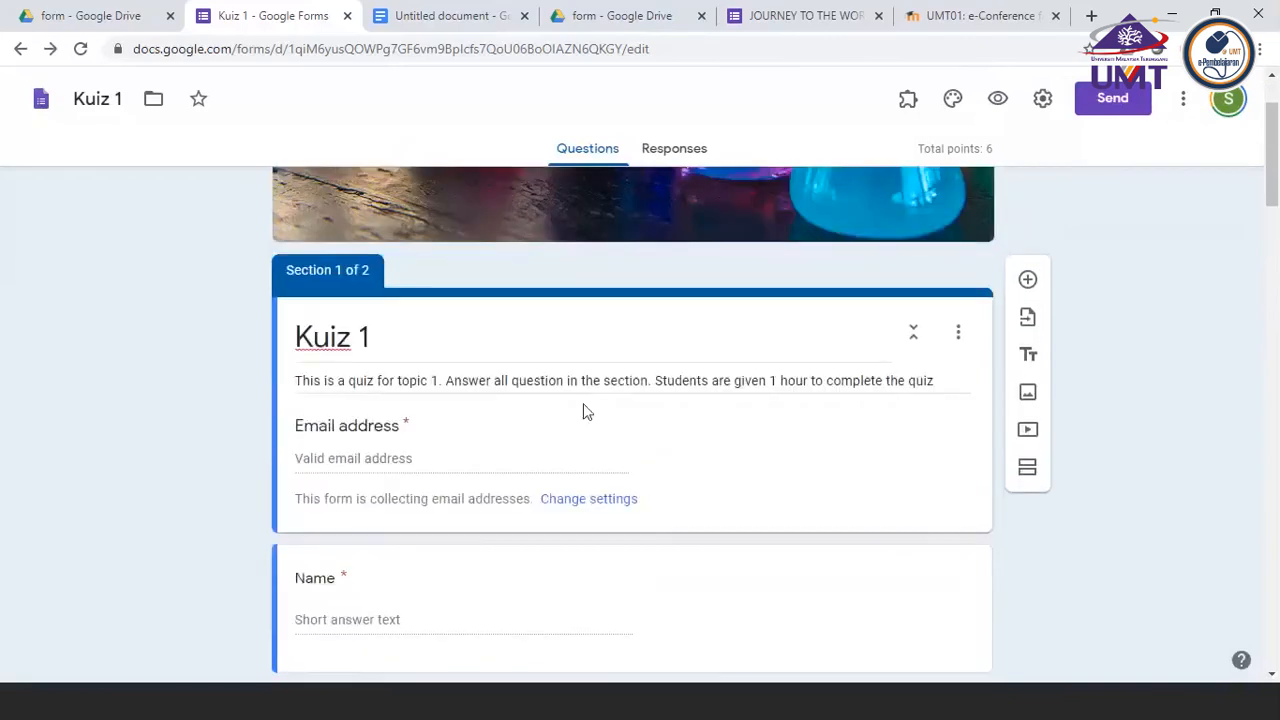
scroll(587, 412, "down", 2)
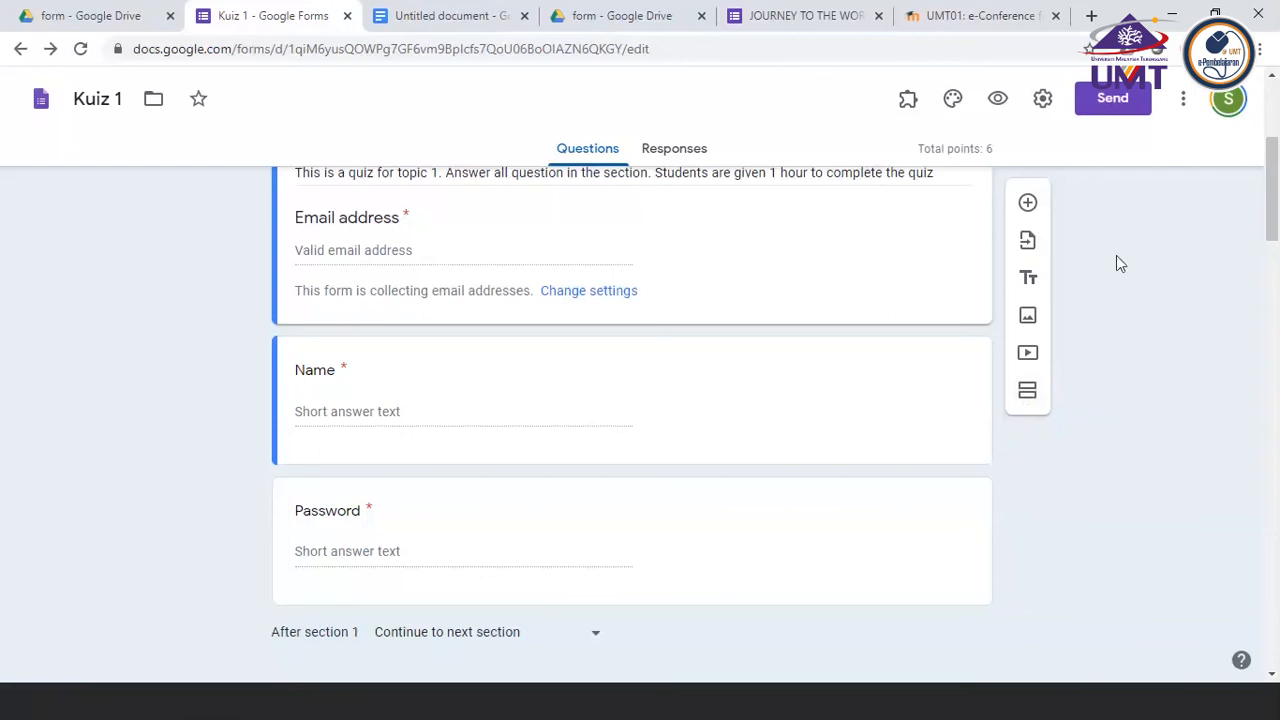
Check the form's General settings and the formLimiter add-on's options, leaving both without changes
left_click(1041, 104)
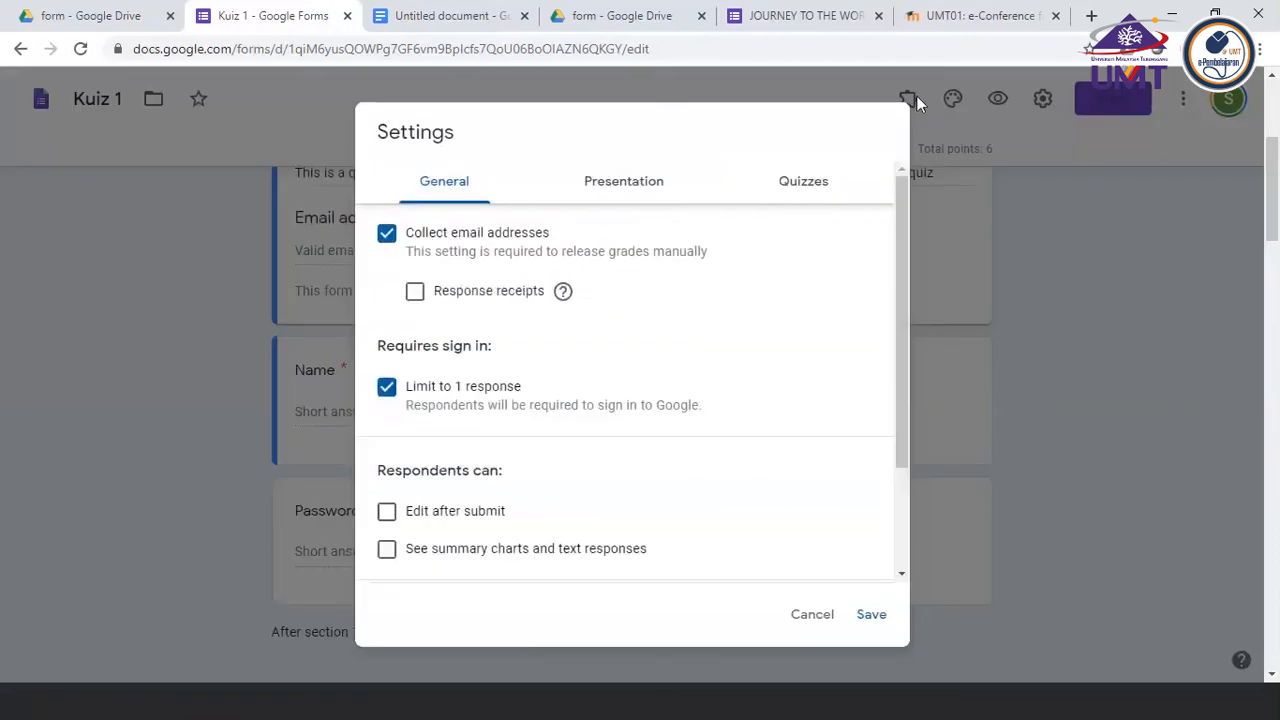
left_click(918, 104)
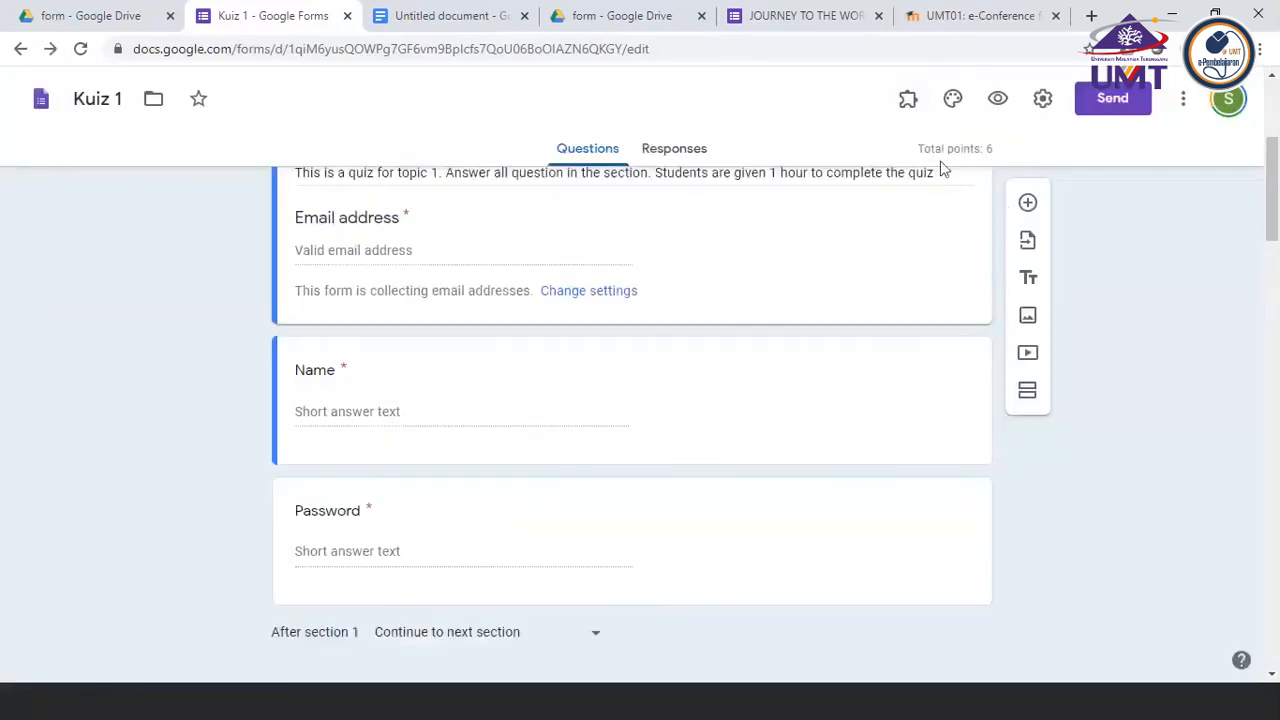
left_click(907, 99)
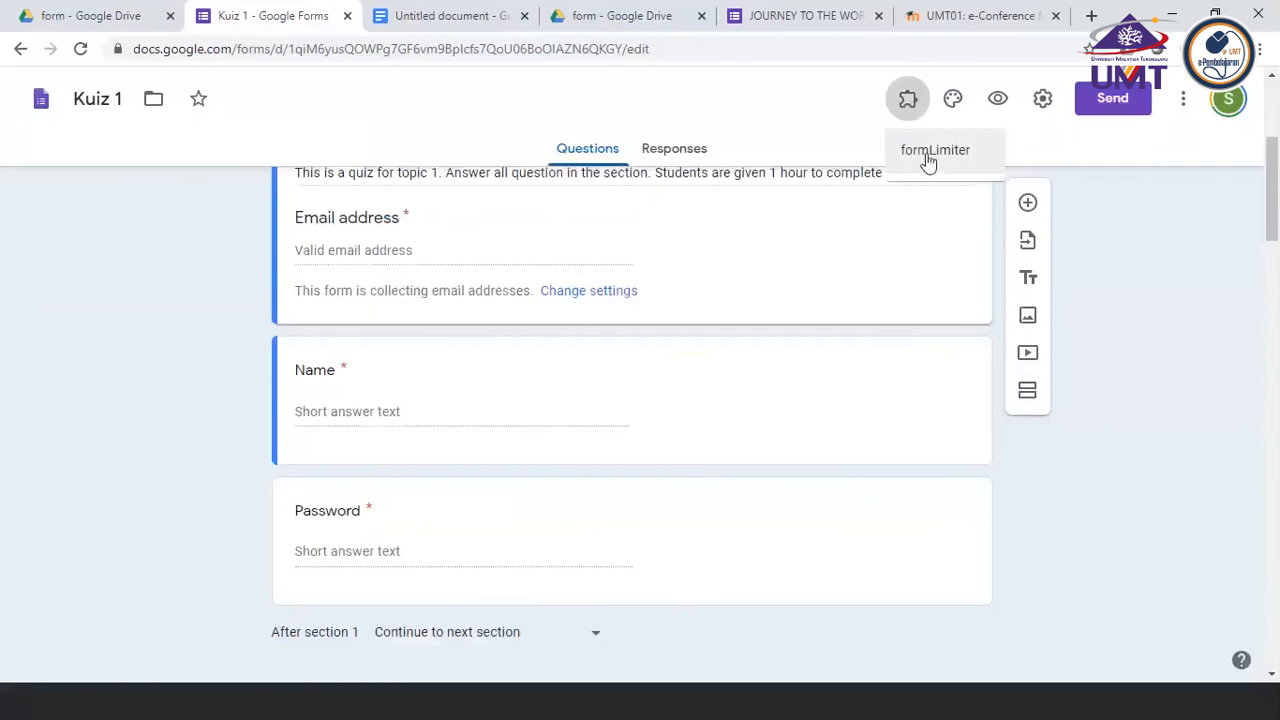
left_click(927, 155)
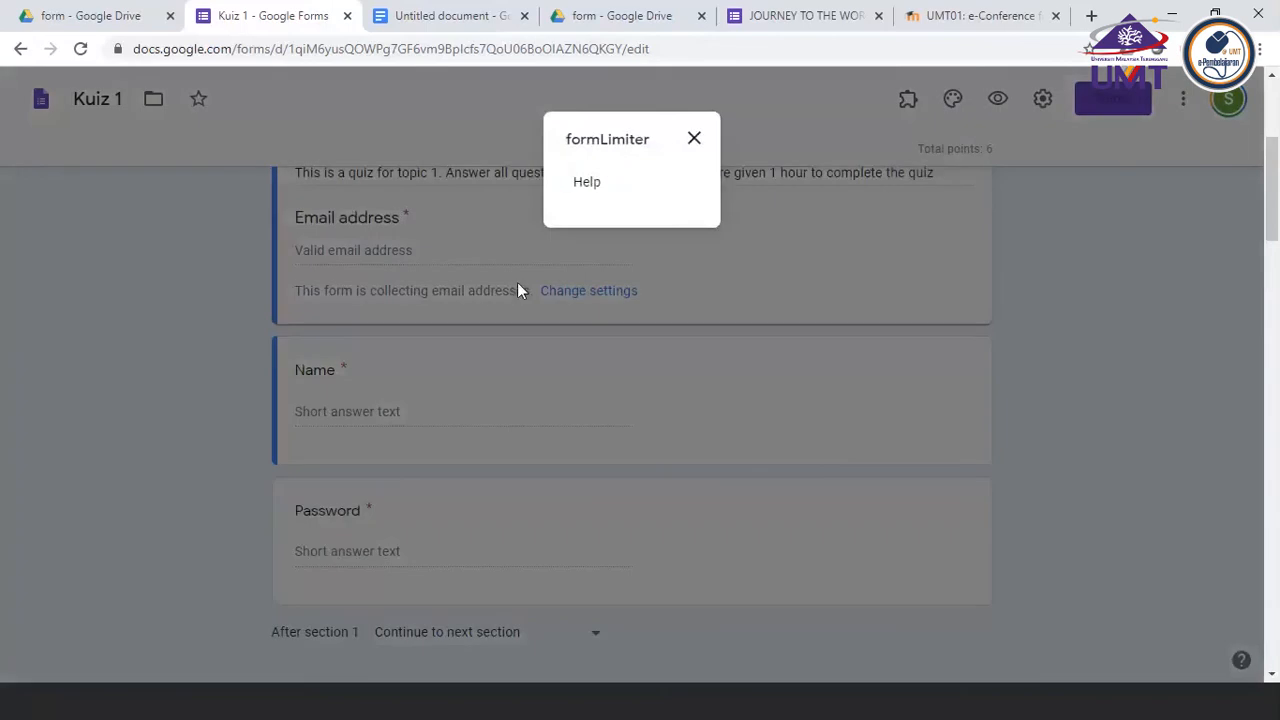
left_click(694, 140)
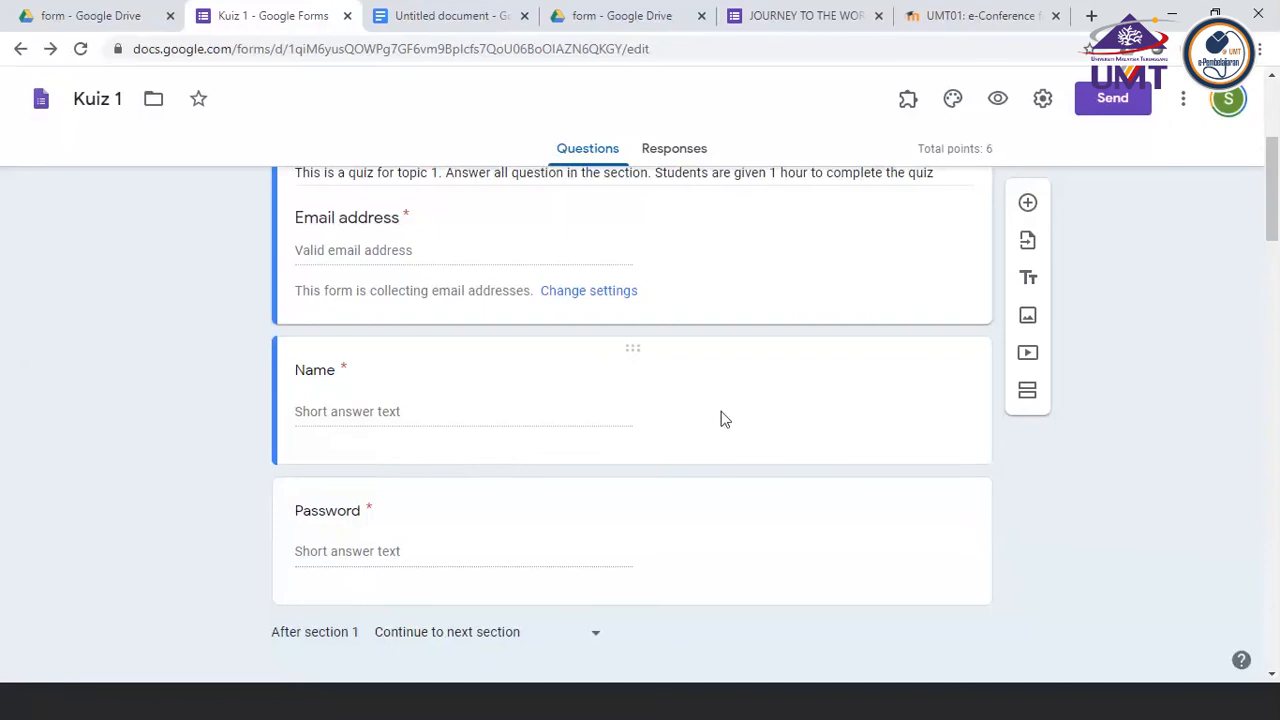
Review the answer types available for the Name question, keep Short answer, and check the question's additional display options
left_click(424, 394)
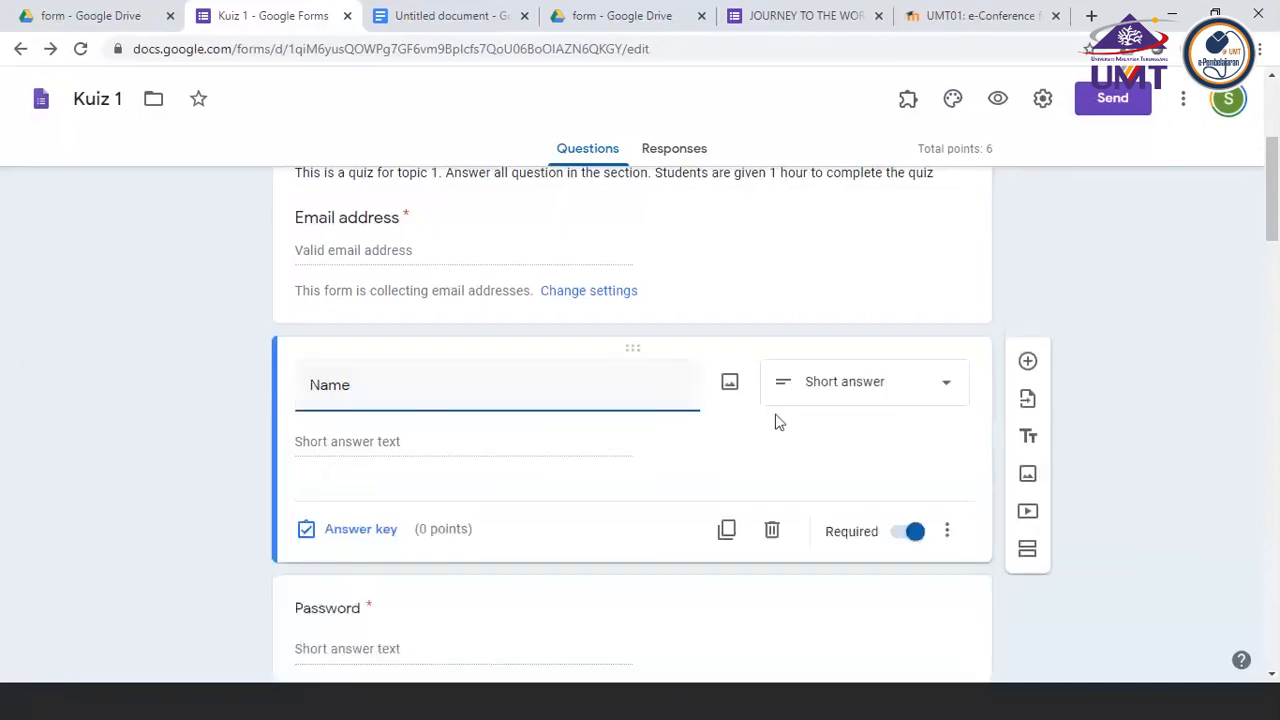
left_click(886, 389)
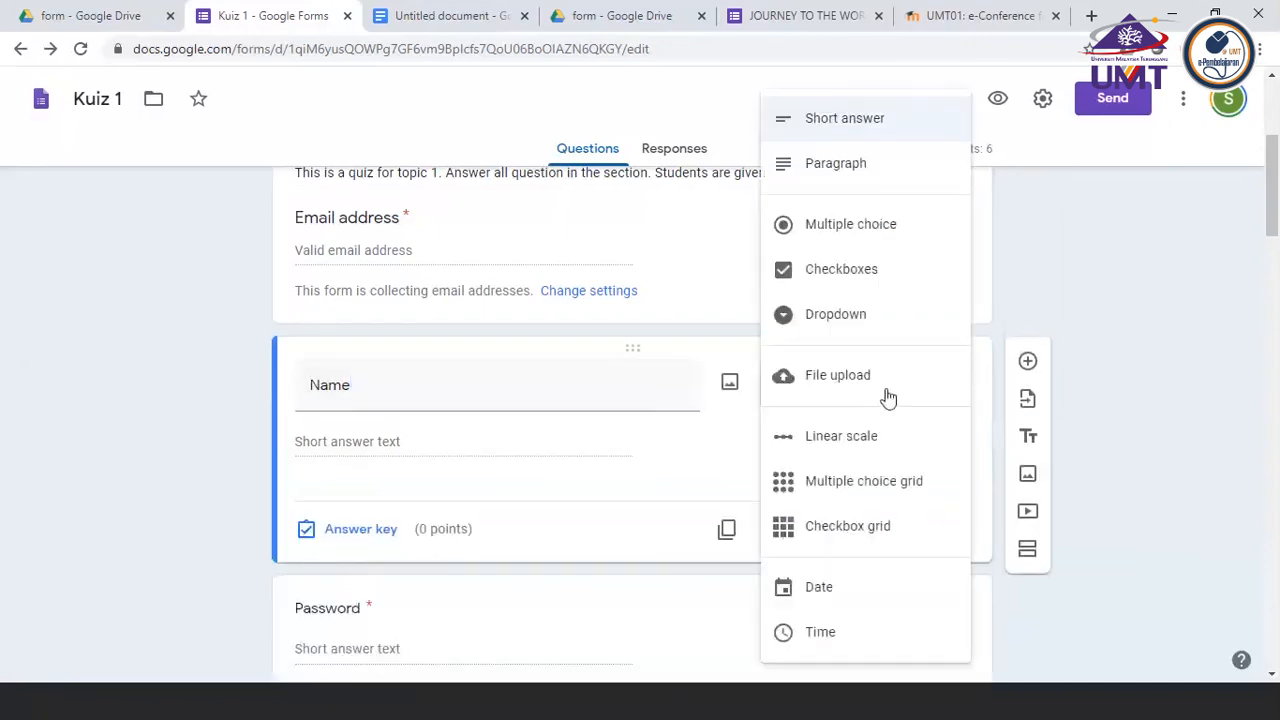
left_click(826, 119)
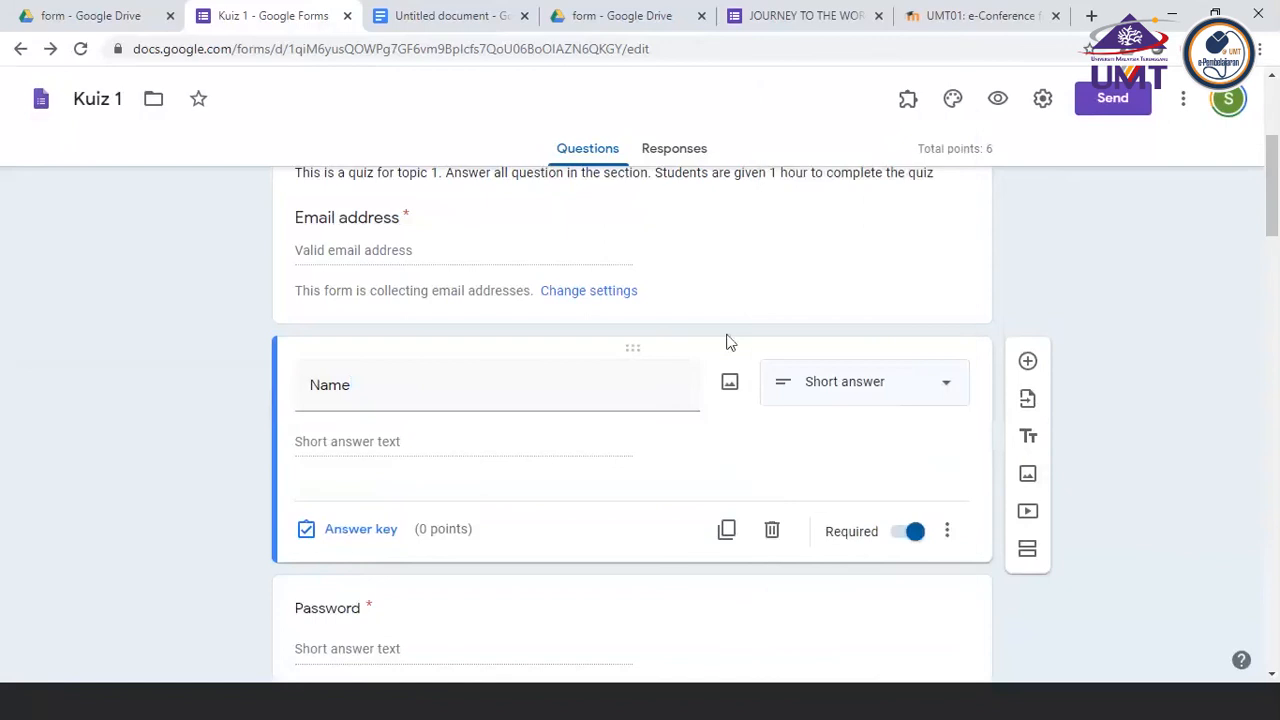
left_click(947, 531)
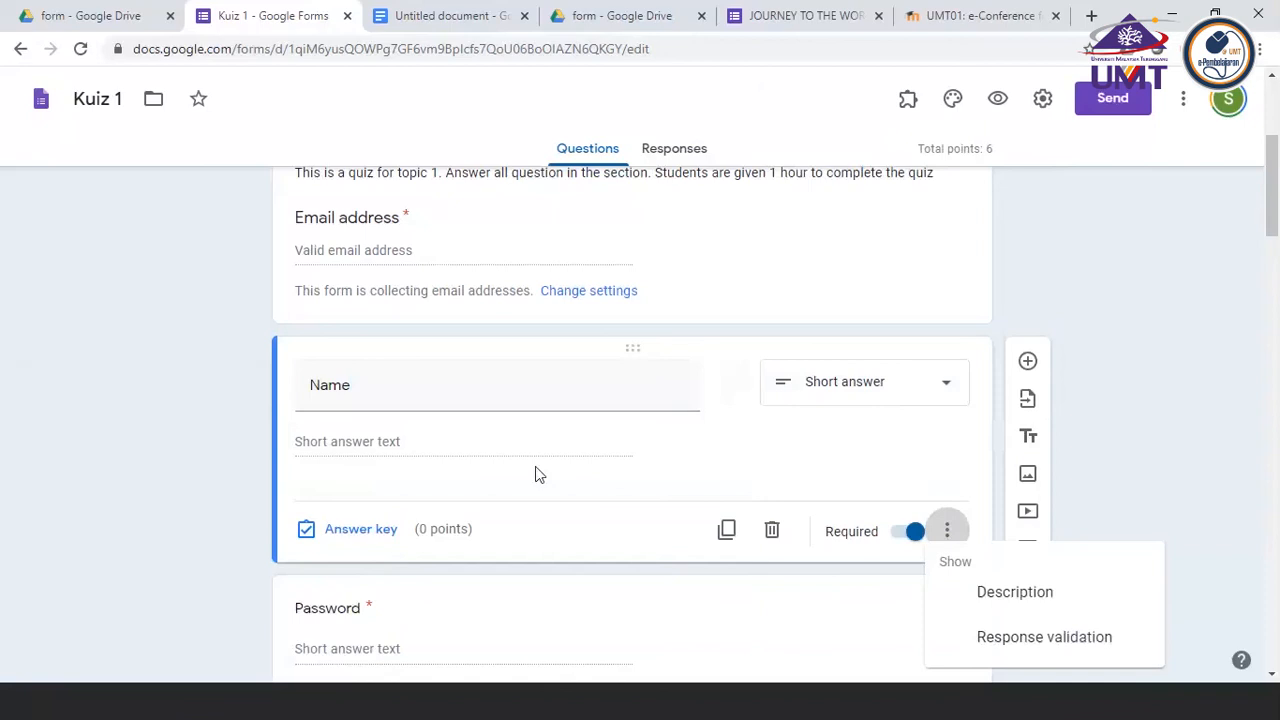
left_click(628, 470)
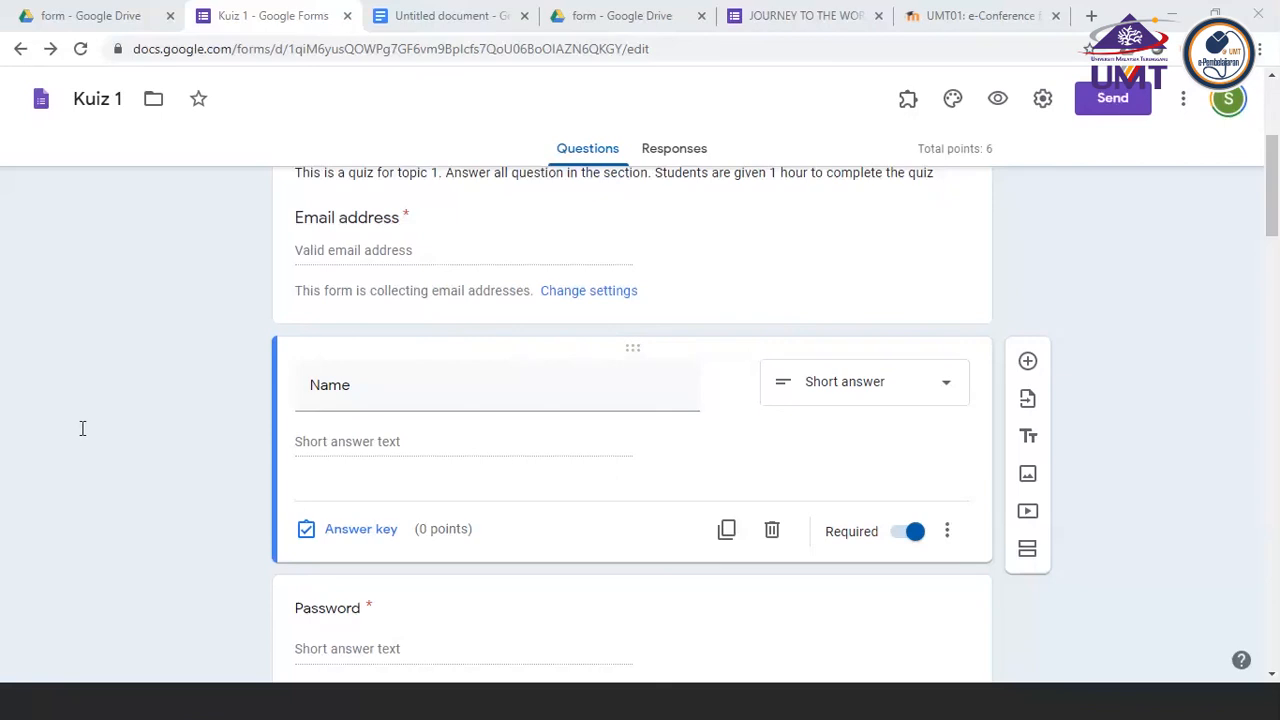
Check the quiz's responses and return to its first-section questions
left_click(683, 150)
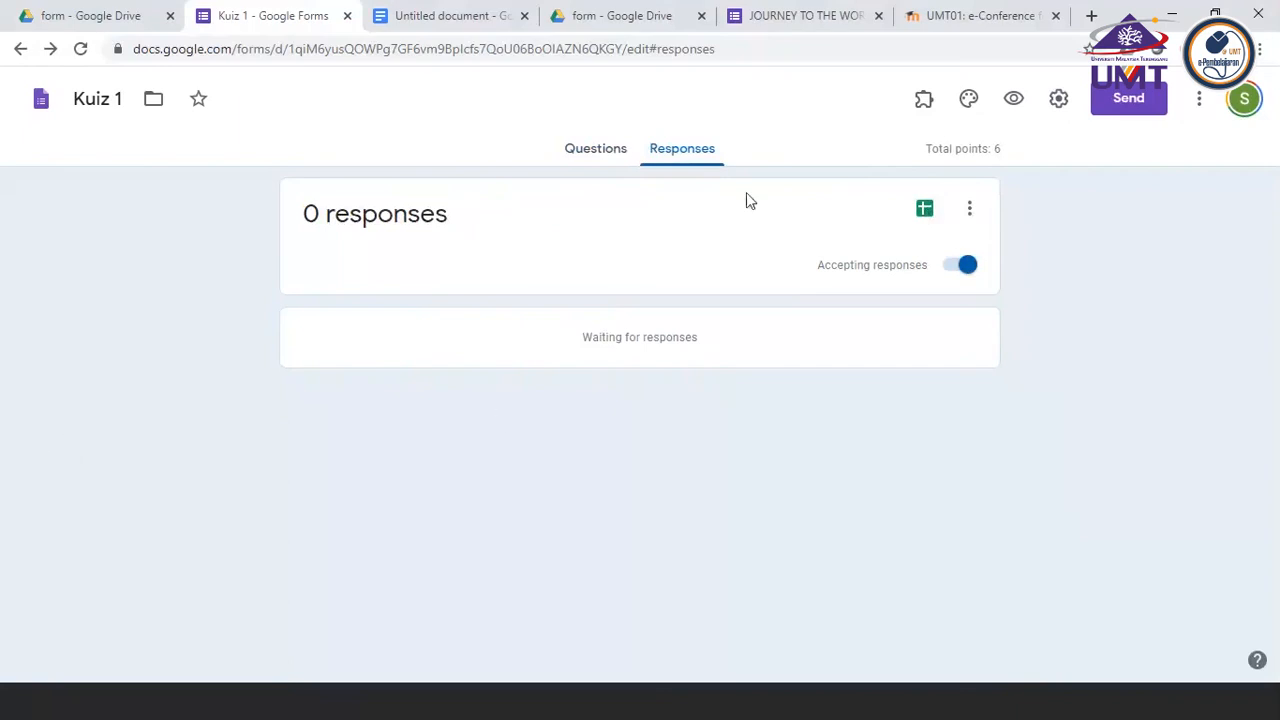
left_click(586, 149)
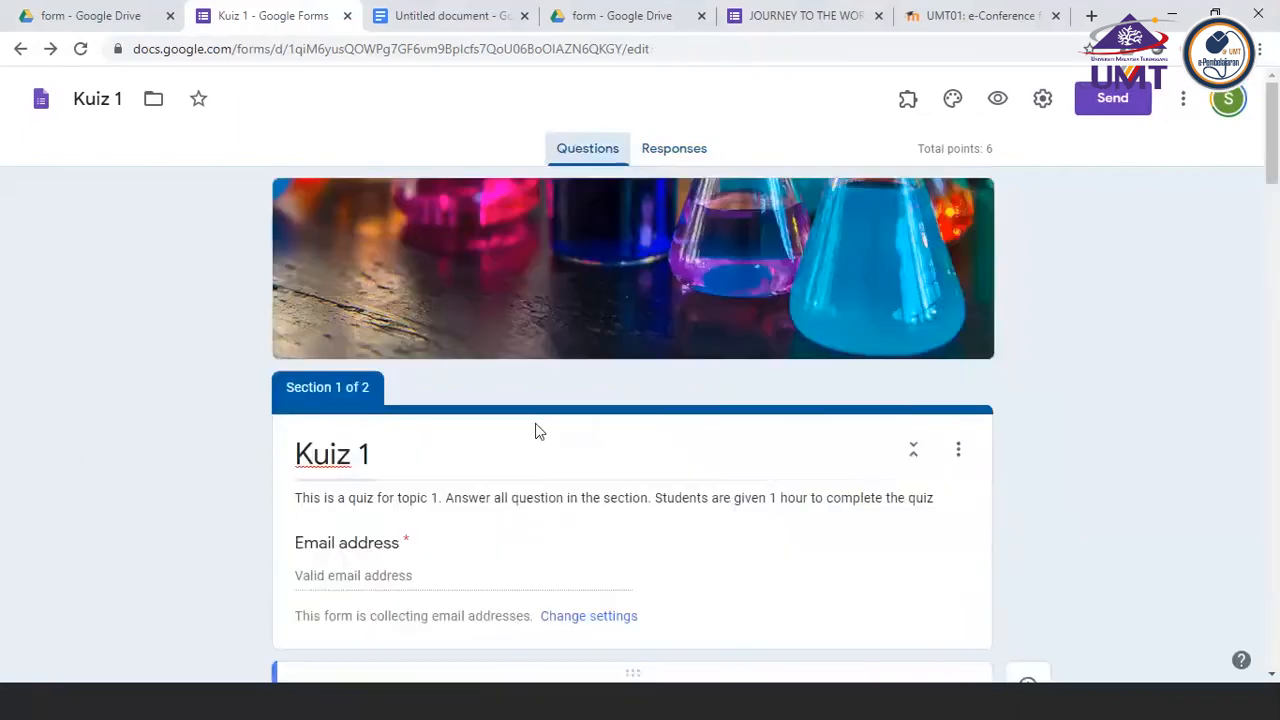
scroll(535, 431, "down", 2)
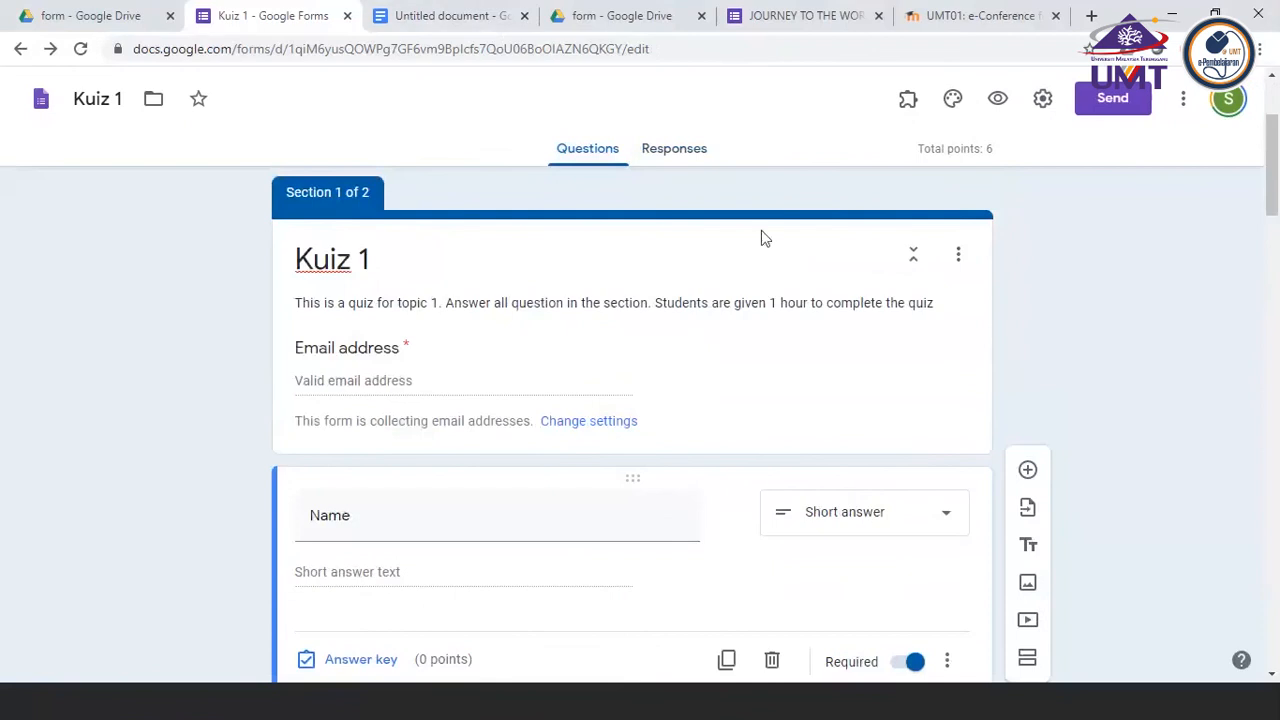
Preview the quiz, fill in the password, name and saved email address in the first section, and continue to the second section
left_click(998, 98)
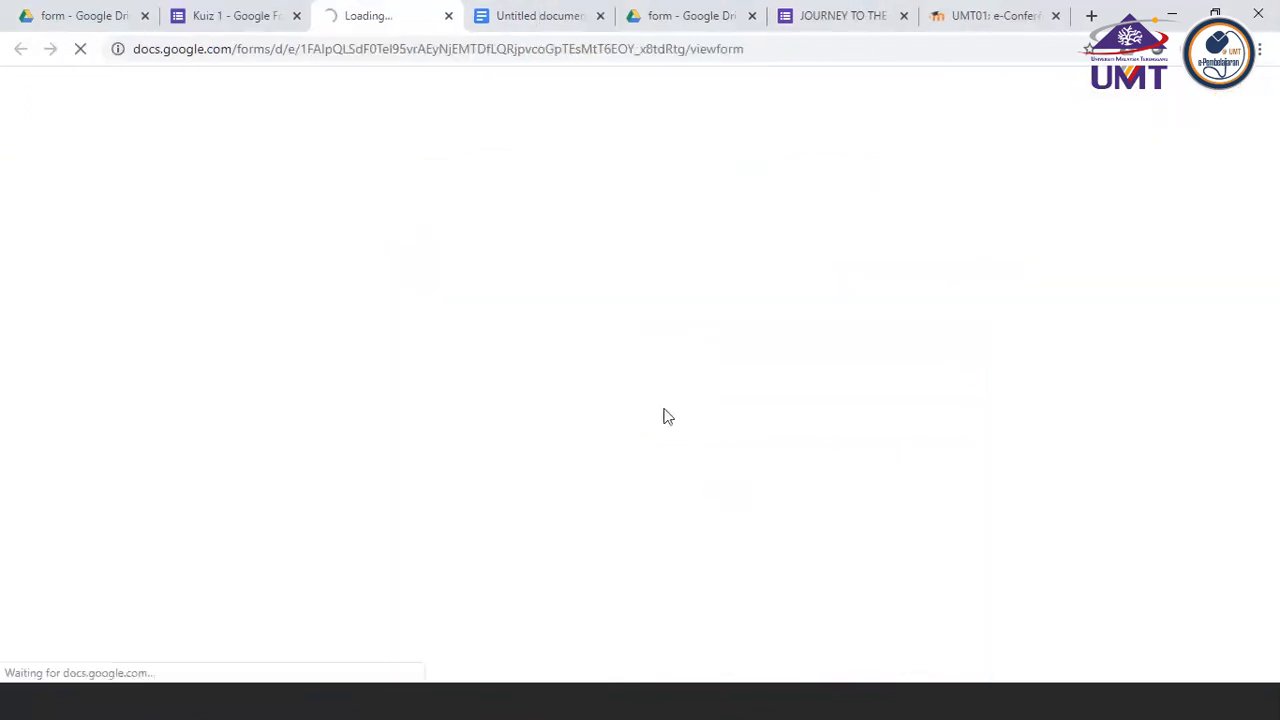
scroll(661, 418, "down", 4)
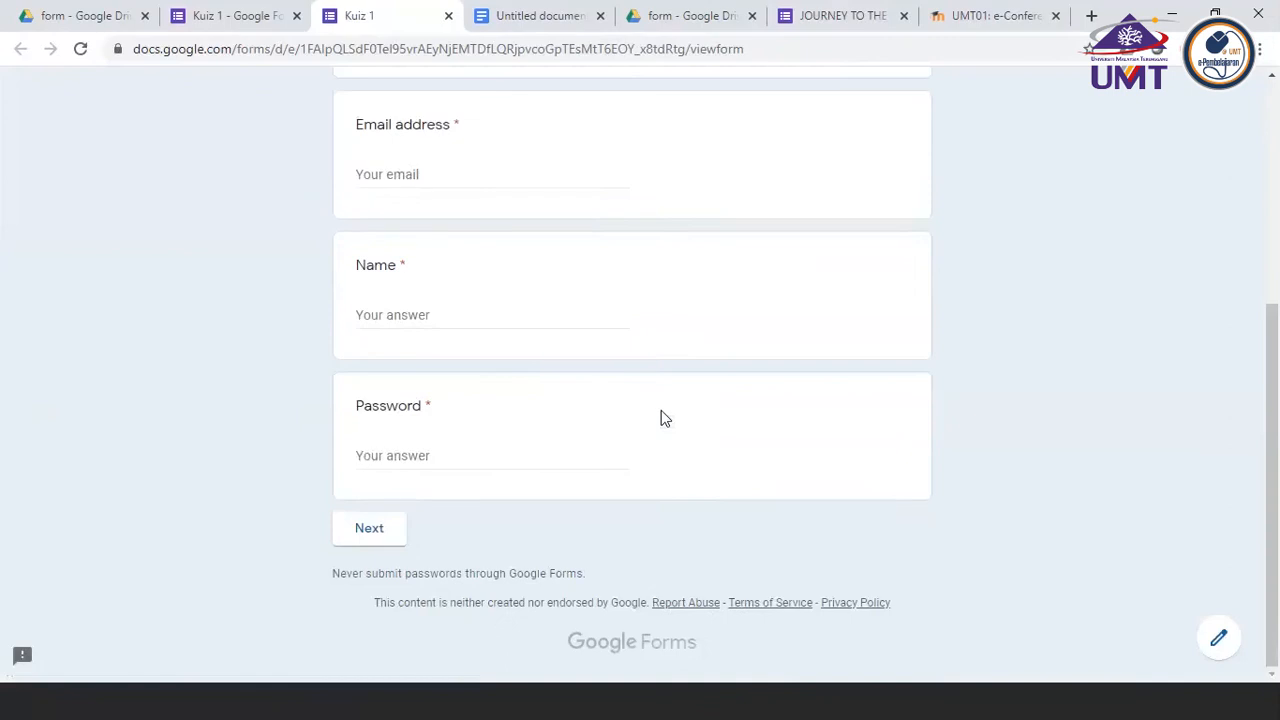
left_click(399, 455)
type("1")
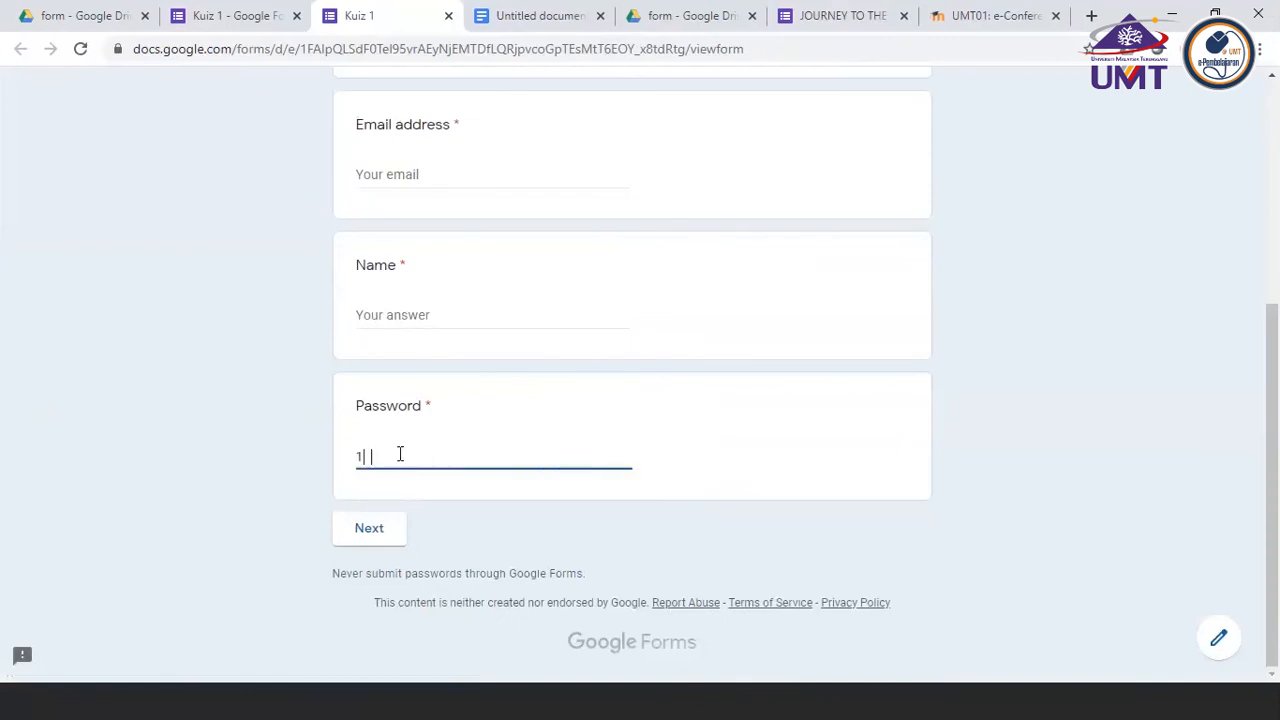
type("23##")
left_click(372, 312)
type("ss")
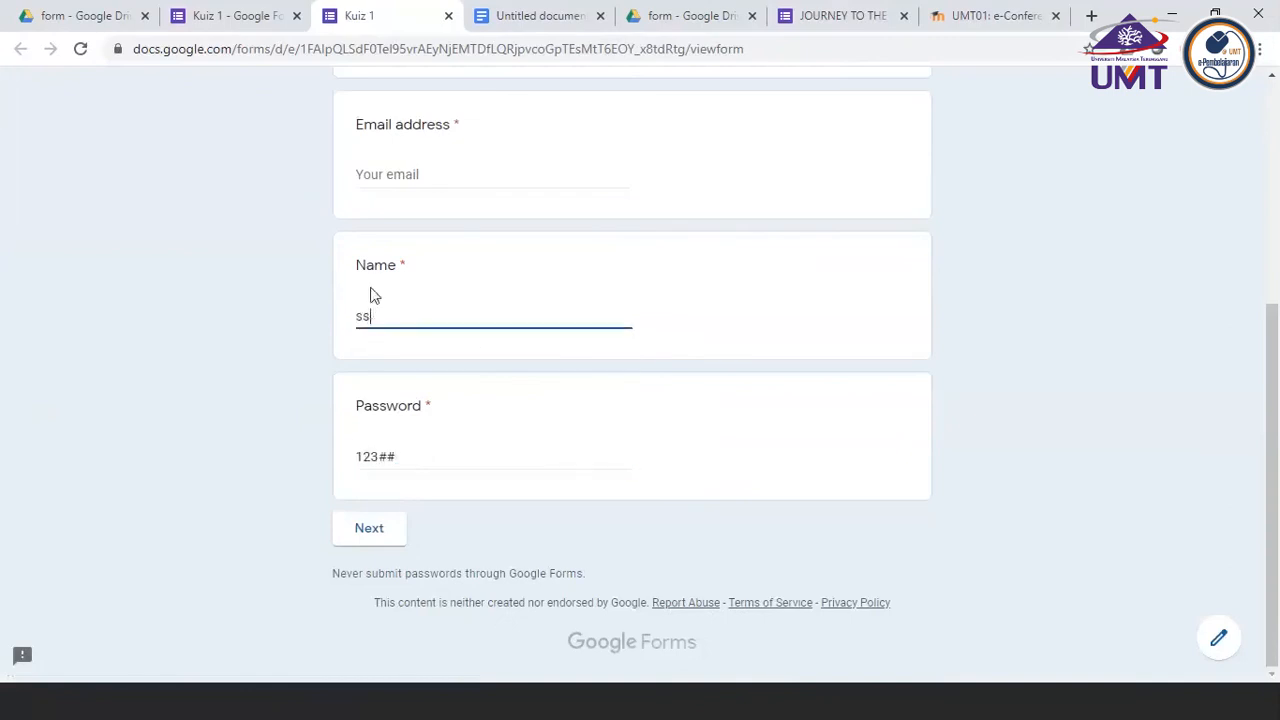
left_click(378, 199)
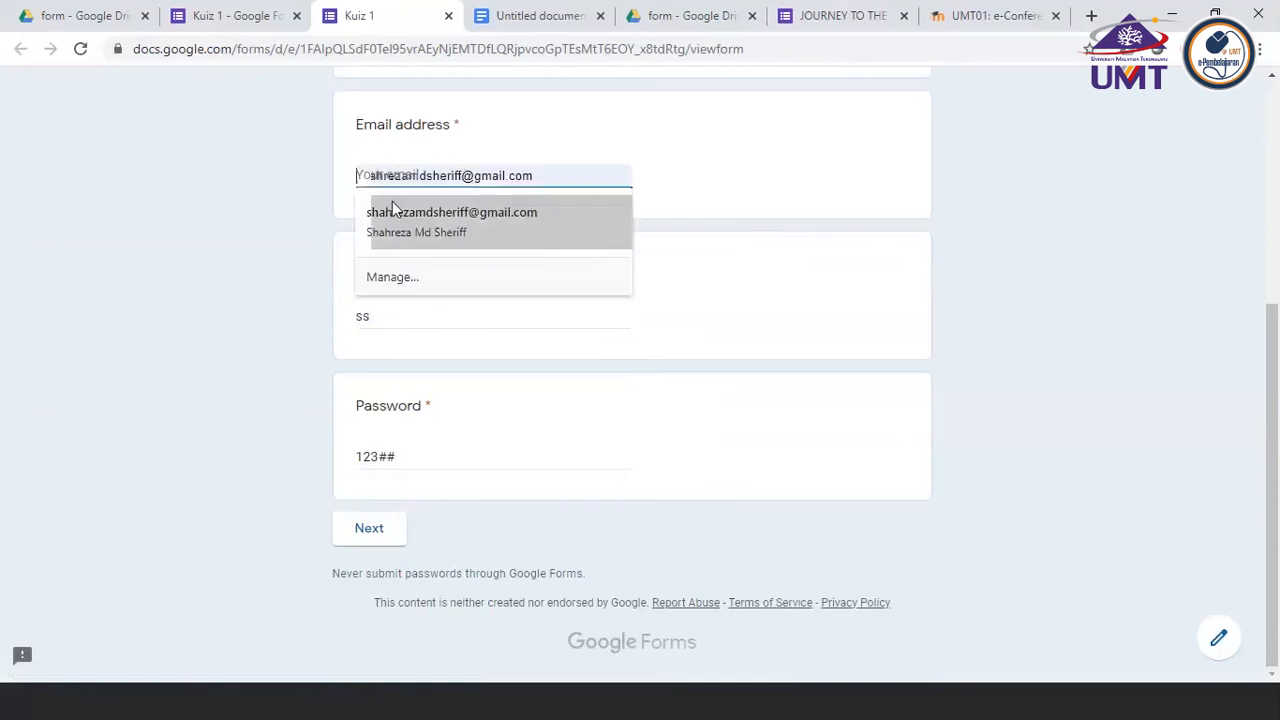
left_click(400, 208)
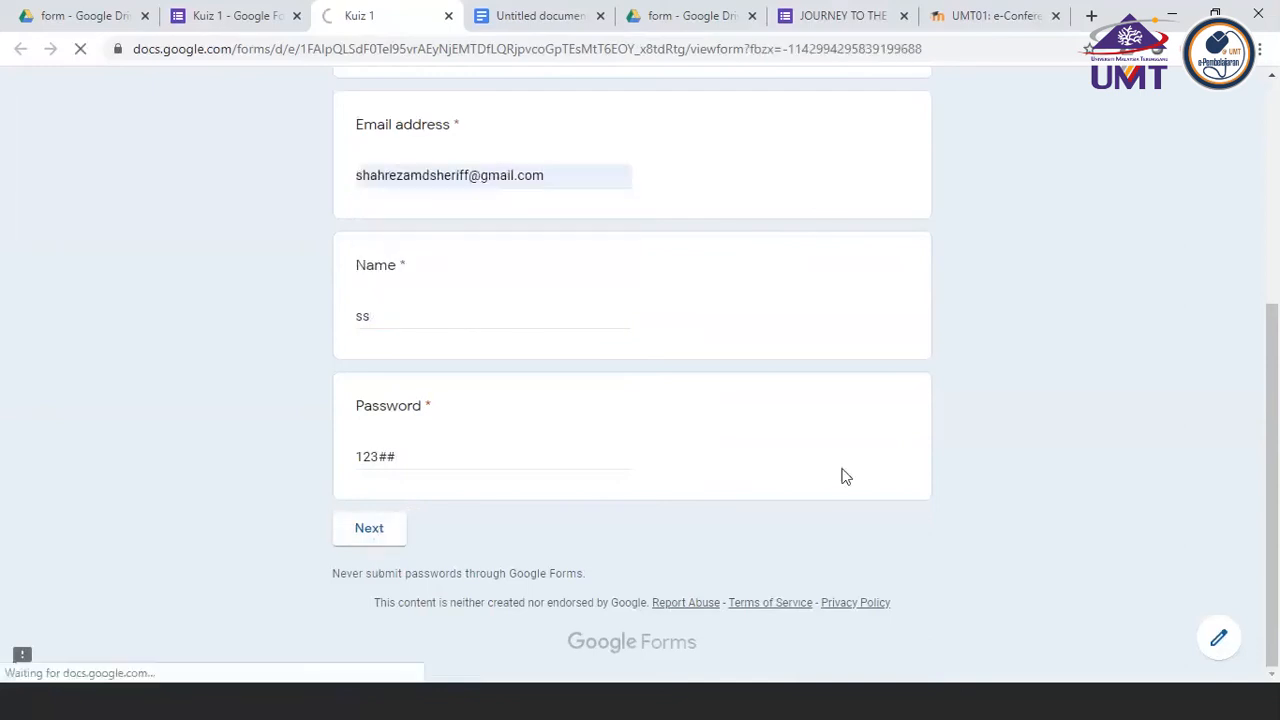
Answer Fish for the animal that lives in the water and select 5, 1 and 2 for how many fins a fish has
scroll(840, 474, "down", 2)
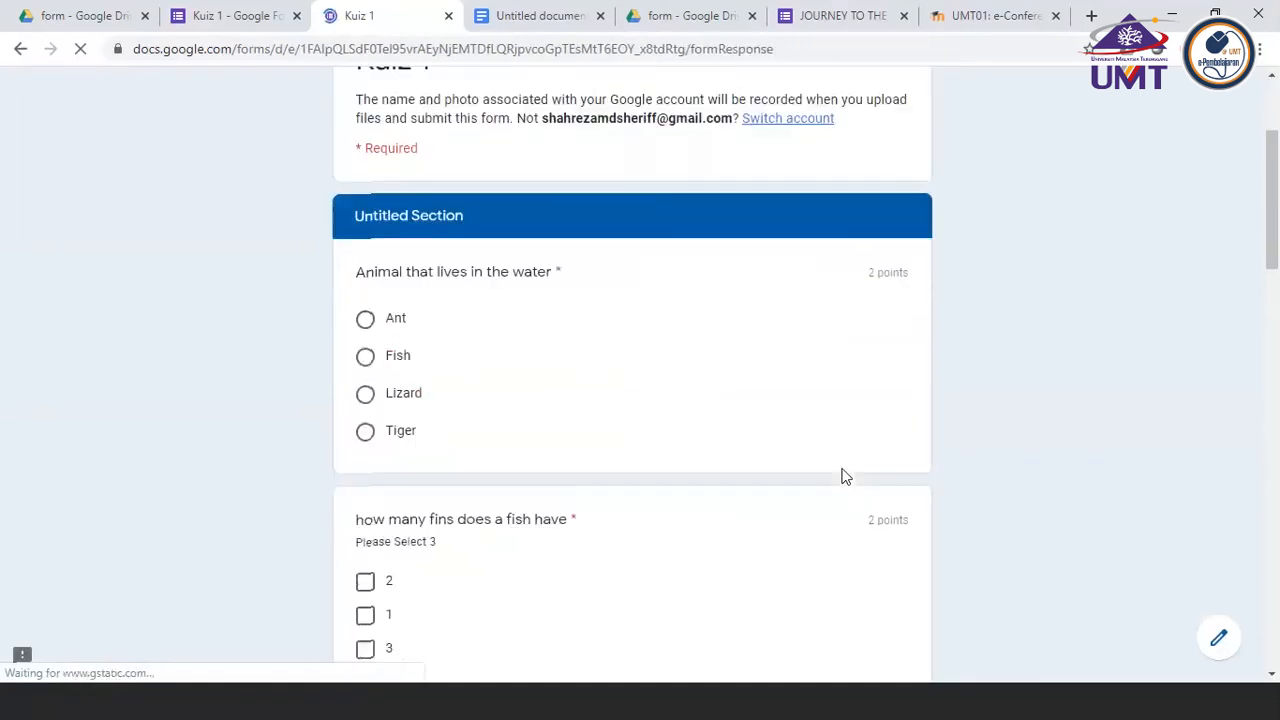
left_click(366, 362)
scroll(536, 406, "down", 2)
left_click(365, 500)
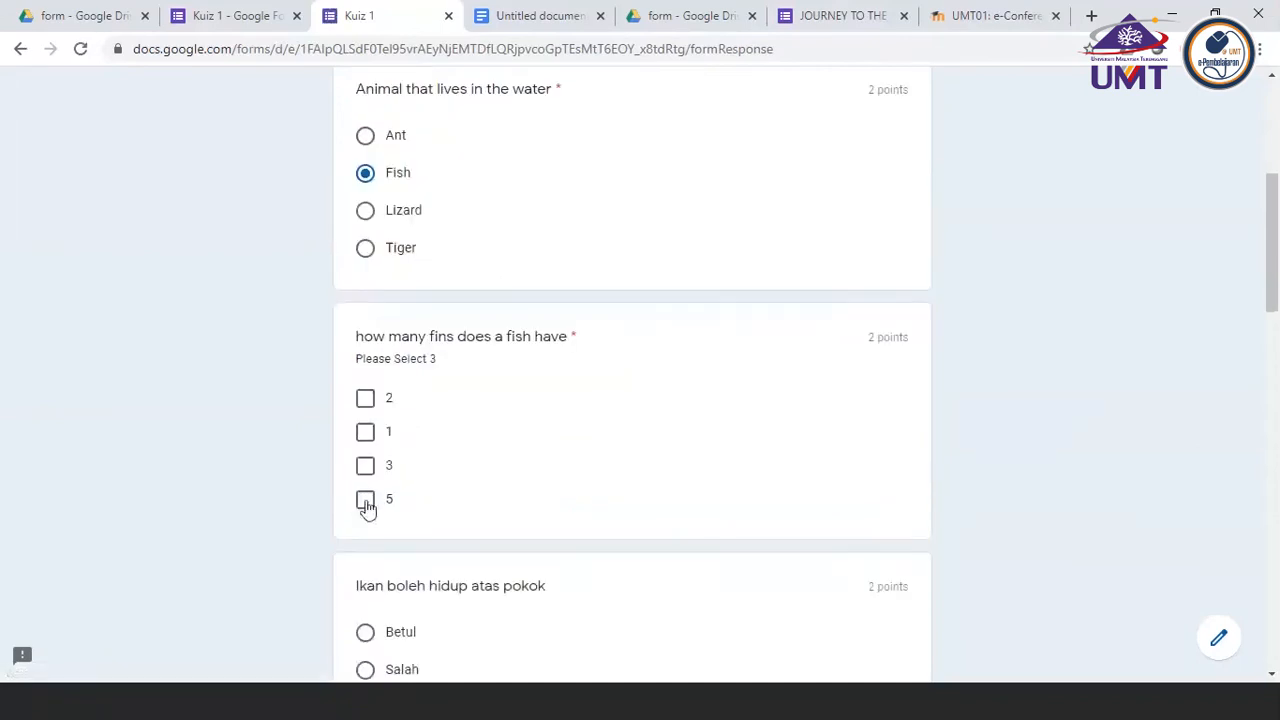
left_click(366, 433)
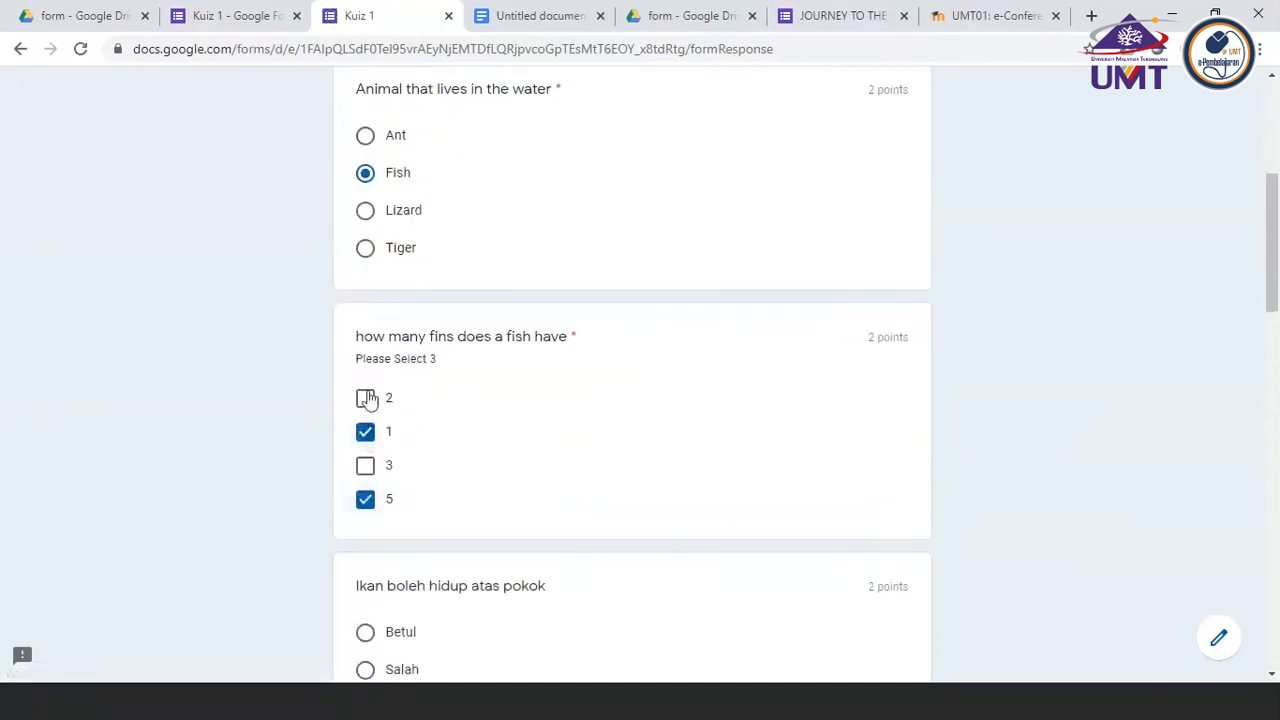
left_click(366, 398)
Answer Salah to the question "Ikan boleh hidup atas pokok" and move on to the fish gills question
scroll(552, 405, "down", 2)
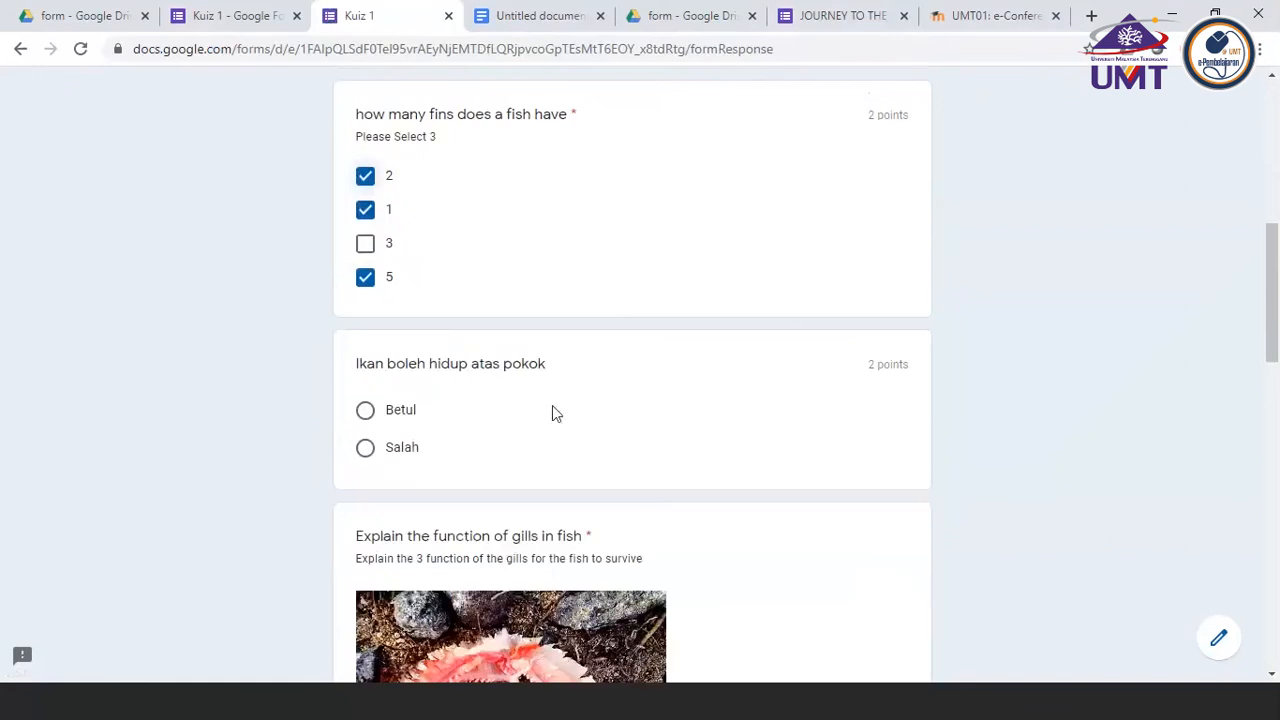
left_click(366, 449)
scroll(631, 483, "down", 2)
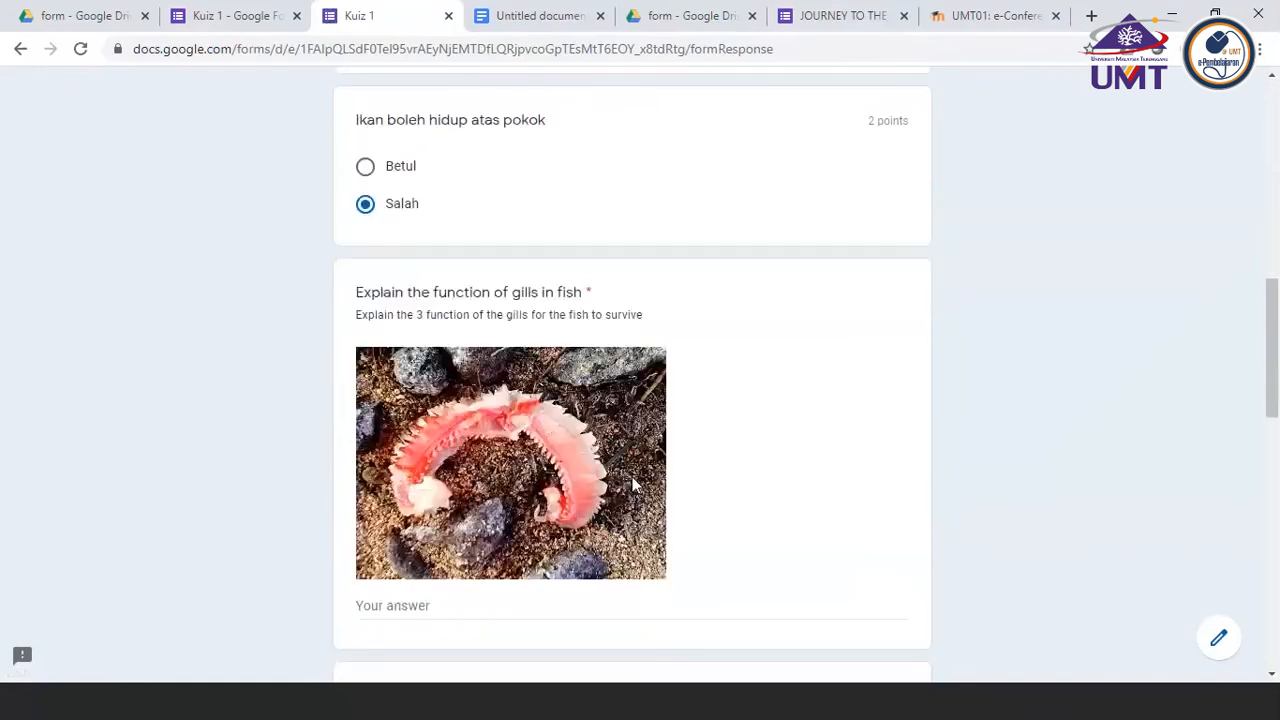
Look over the fish gills question and the video, file upload and picture items around it in the respondent view
left_click(425, 605)
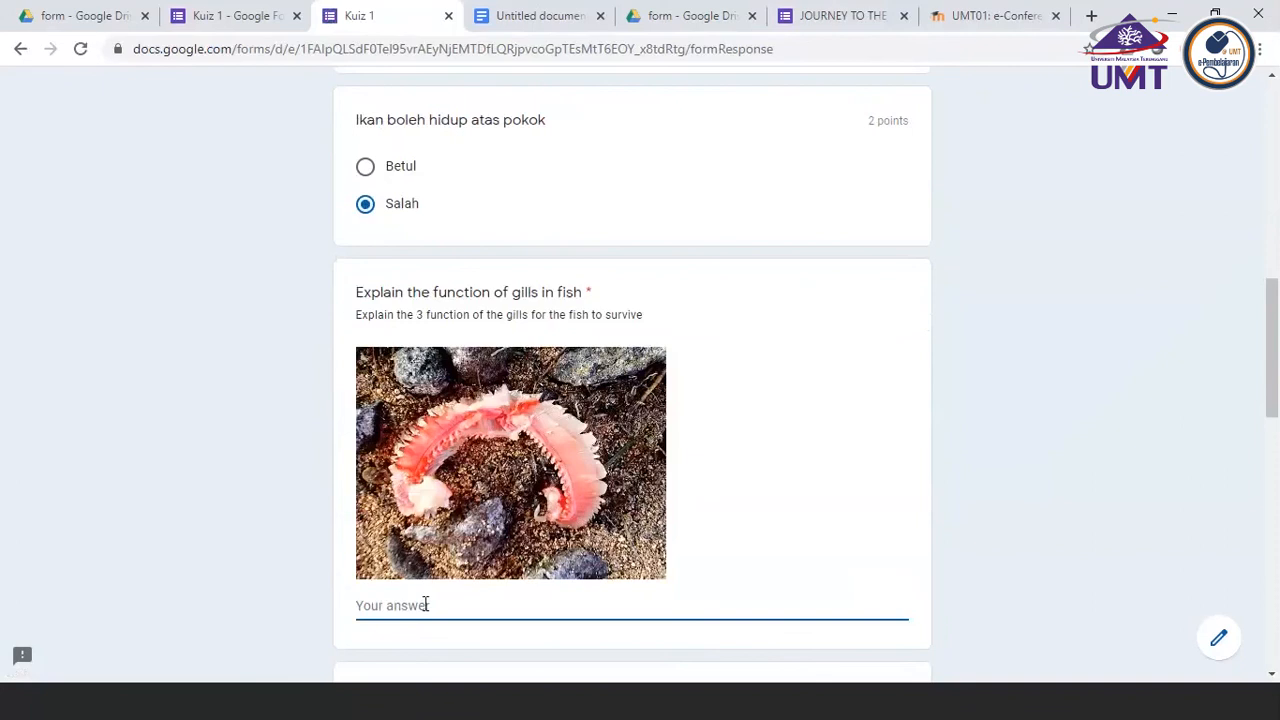
scroll(425, 605, "down", 7)
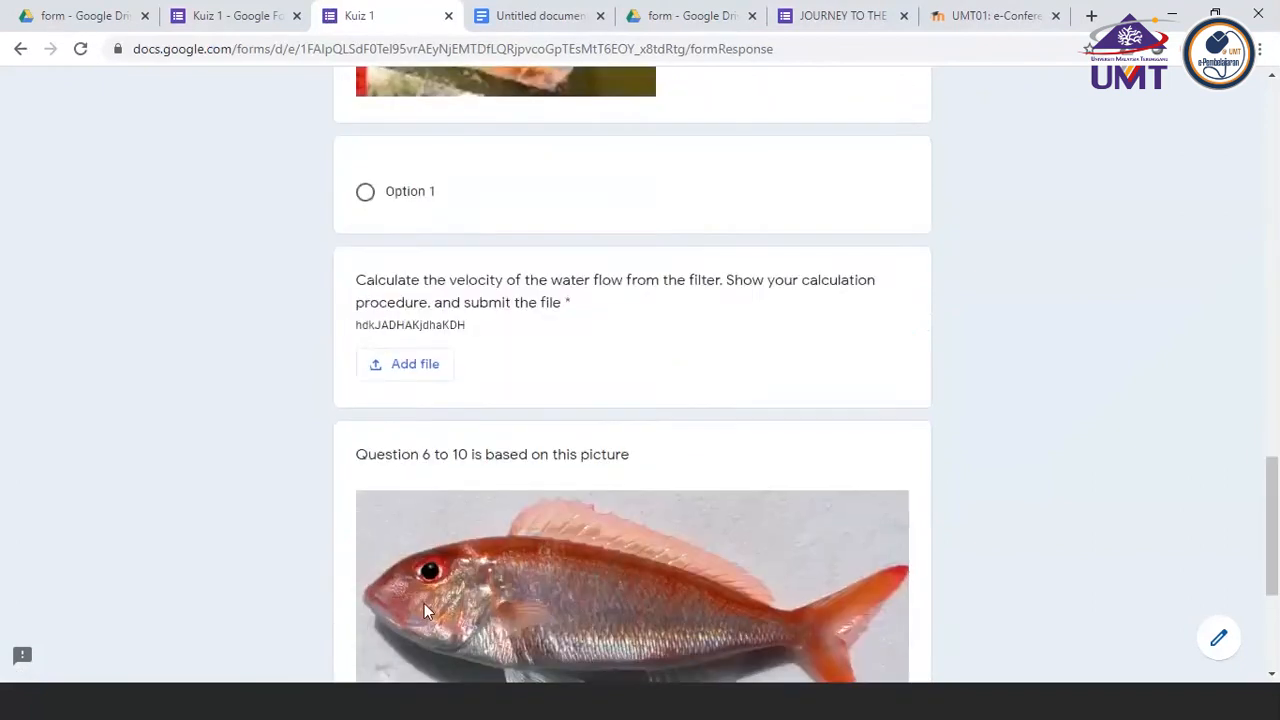
scroll(424, 603, "down", 3)
scroll(424, 603, "up", 9)
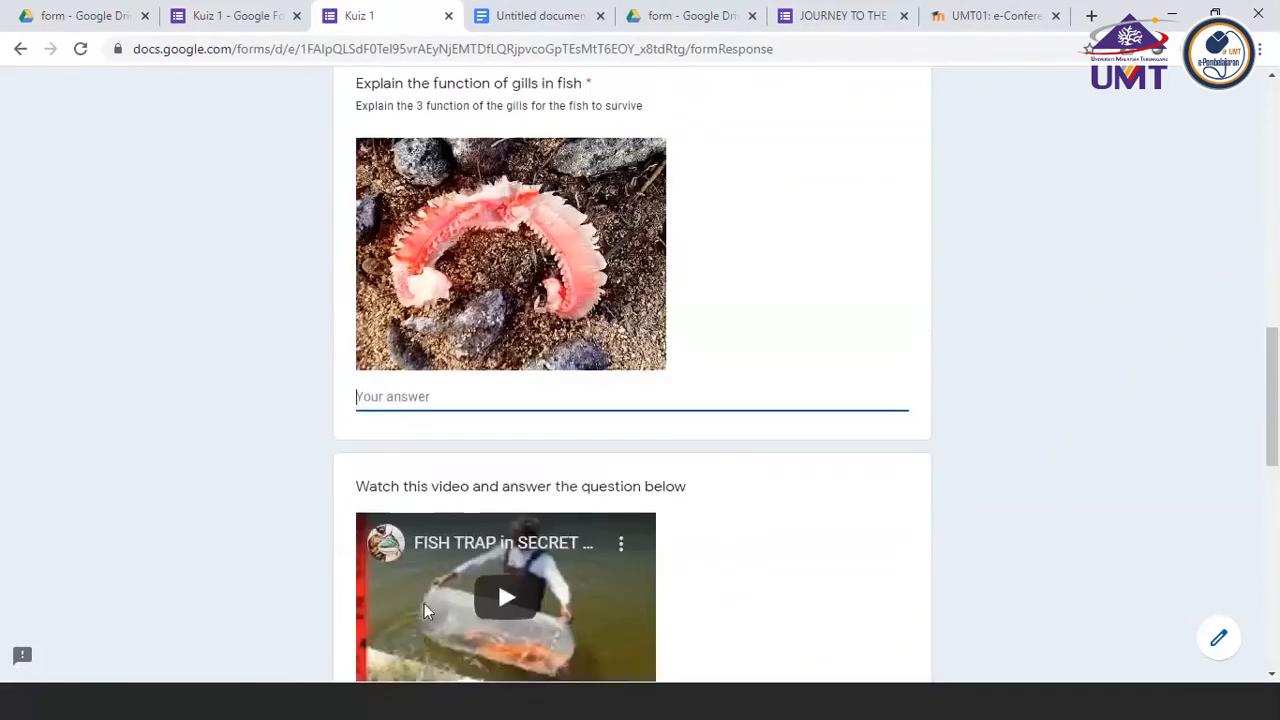
scroll(424, 603, "up", 7)
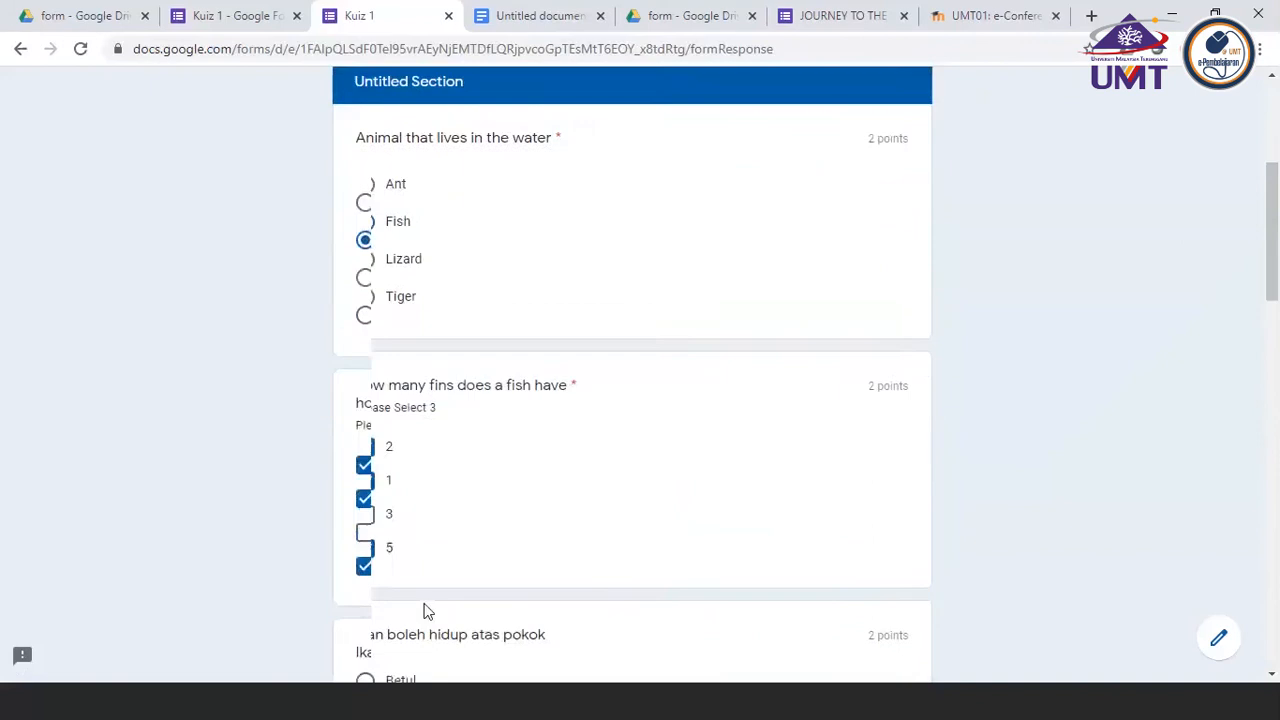
scroll(424, 610, "down", 2)
scroll(424, 610, "up", 3)
scroll(424, 610, "down", 5)
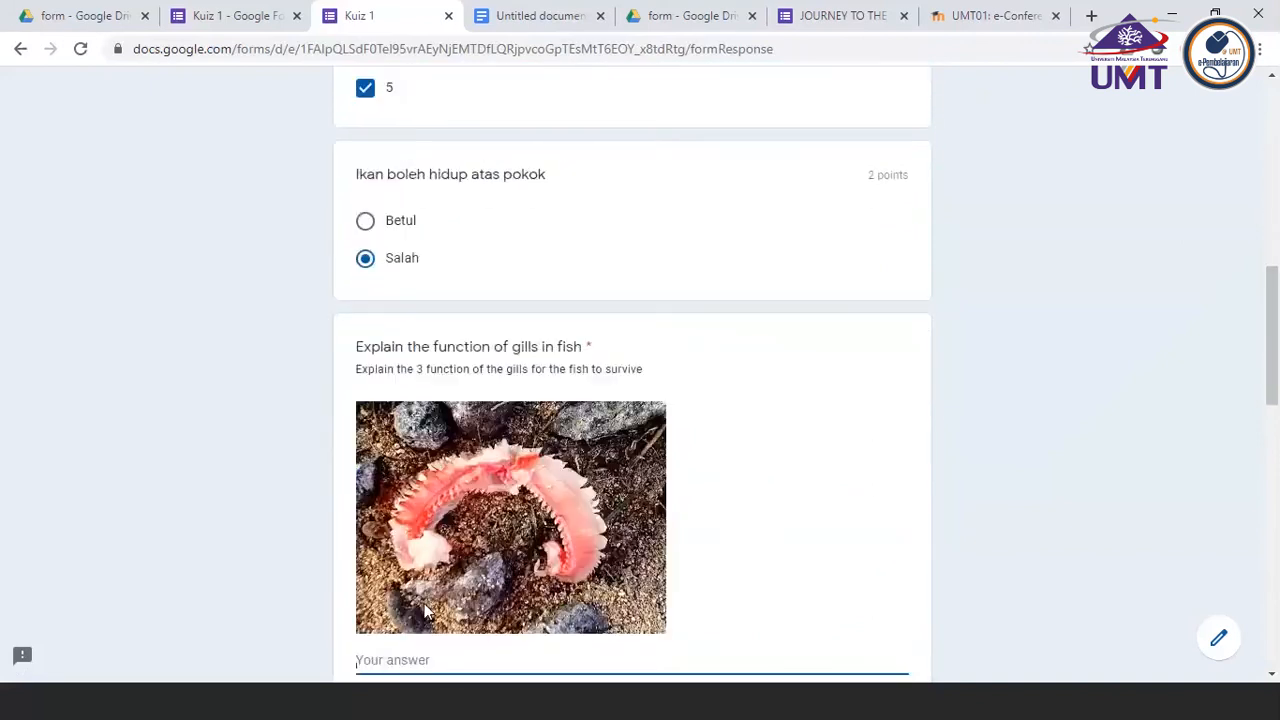
scroll(424, 612, "down", 3)
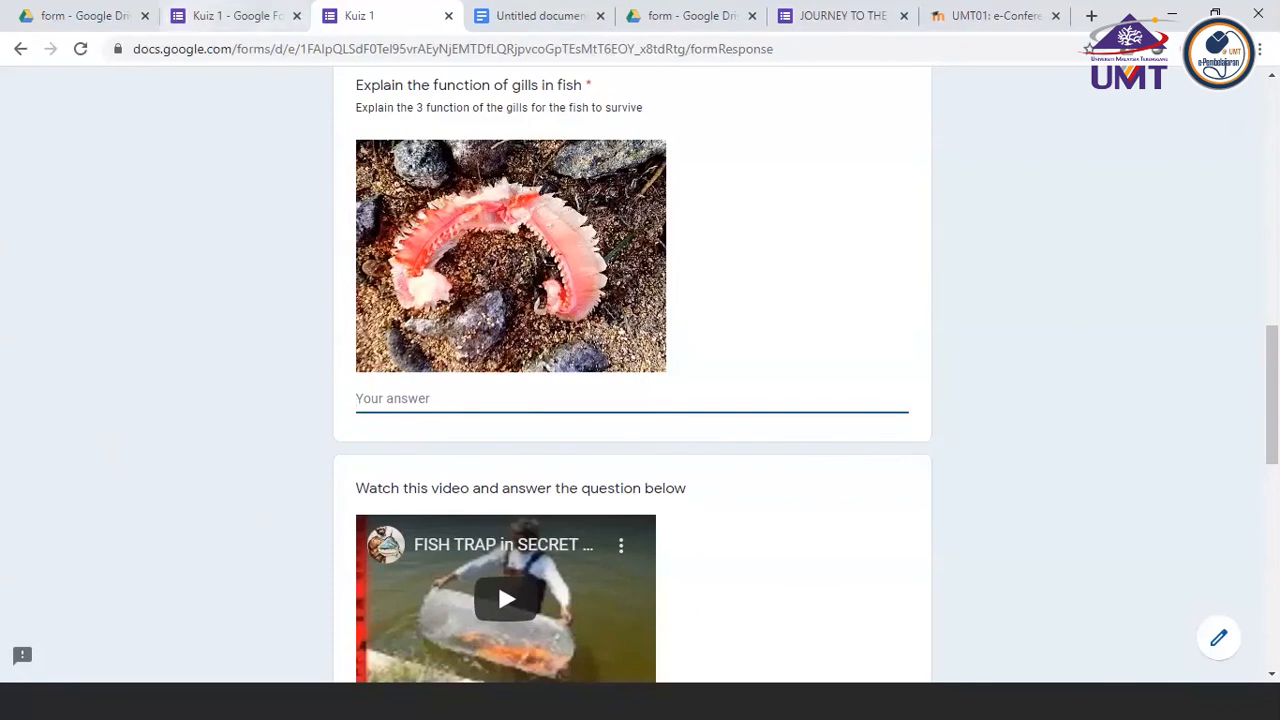
Return to the quiz editor and try to add a new question after the picture for questions 6 to 10
left_click(228, 17)
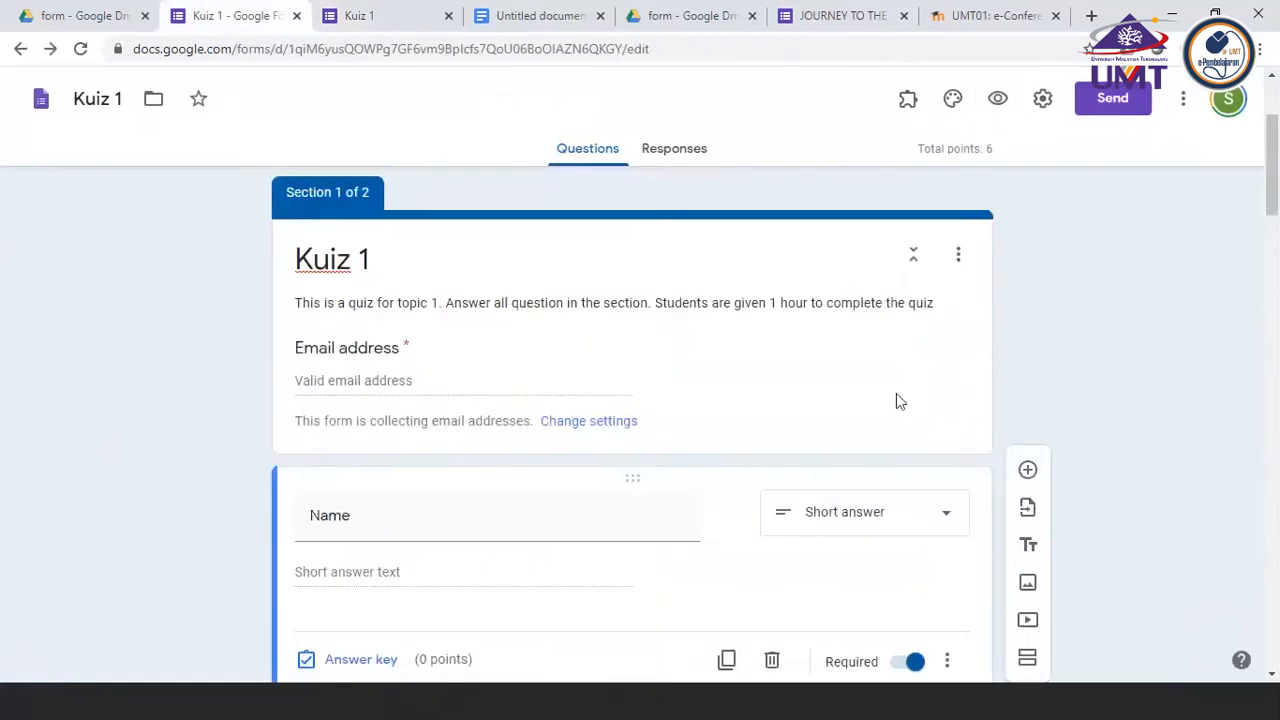
scroll(898, 401, "down", 10)
scroll(896, 401, "down", 5)
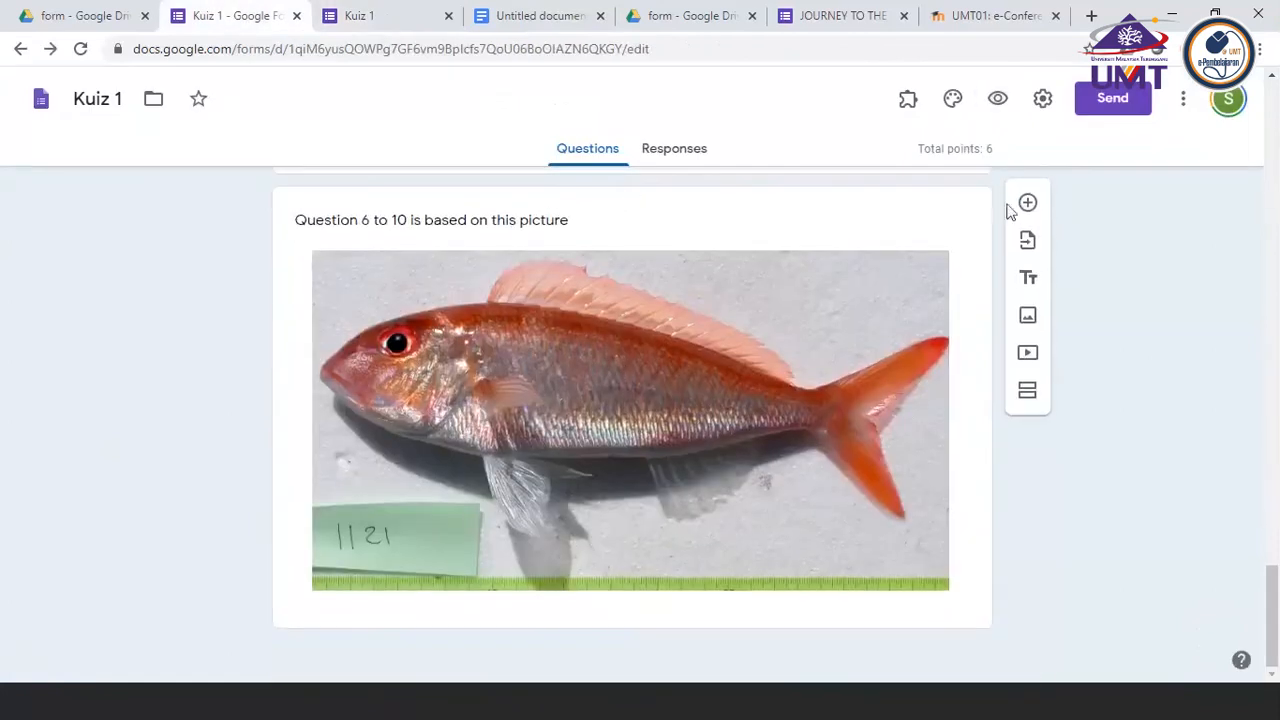
left_click(1028, 203)
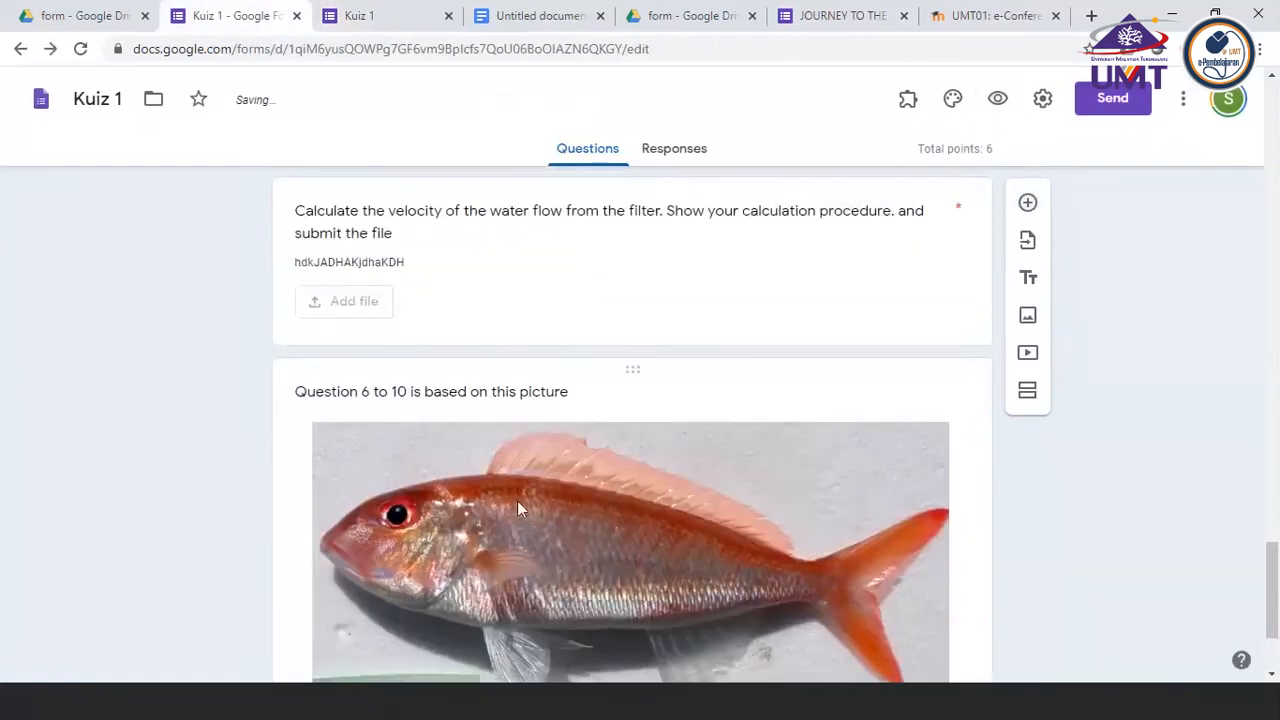
scroll(517, 501, "down", 2)
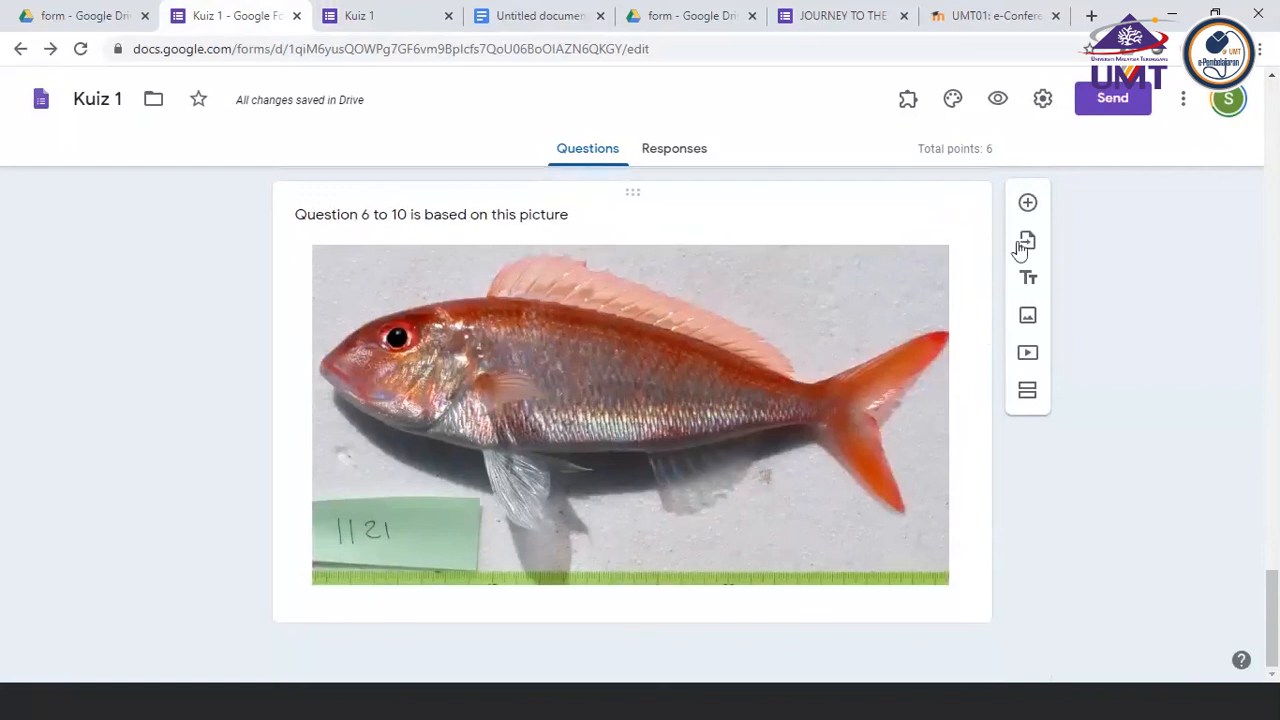
scroll(595, 545, "up", 1)
scroll(595, 545, "down", 1)
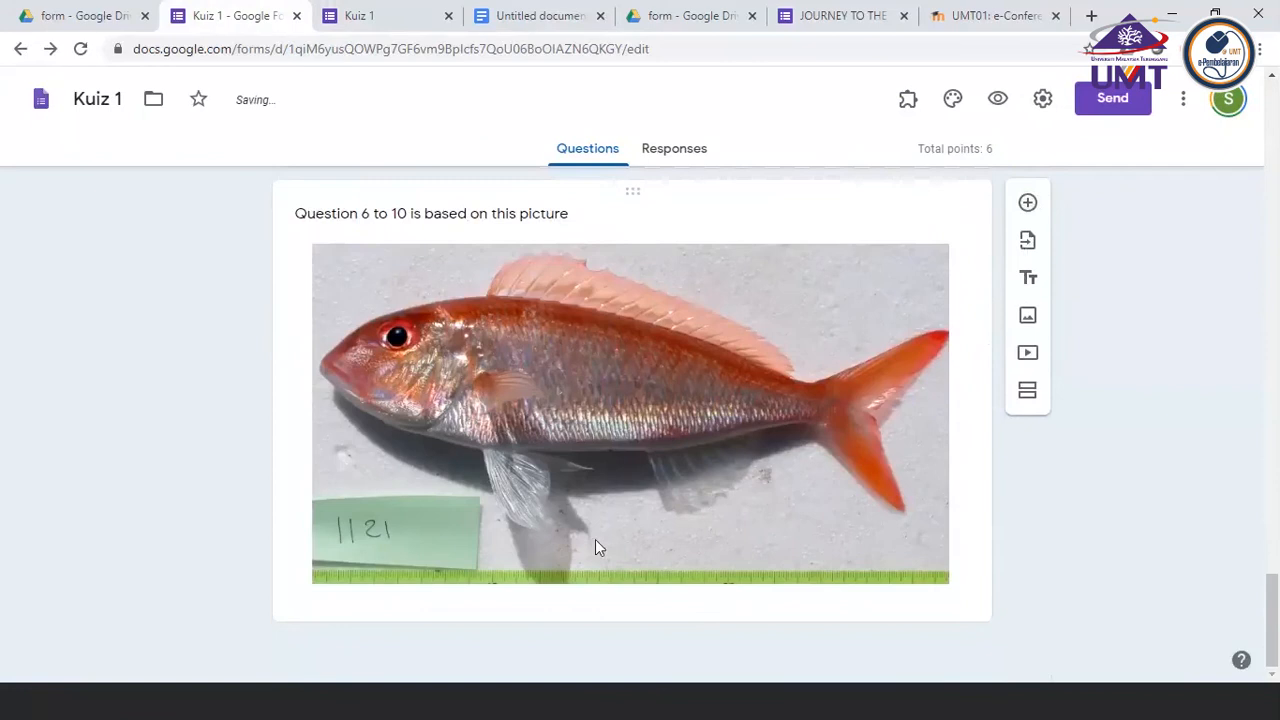
scroll(543, 304, "up", 2)
scroll(543, 306, "down", 2)
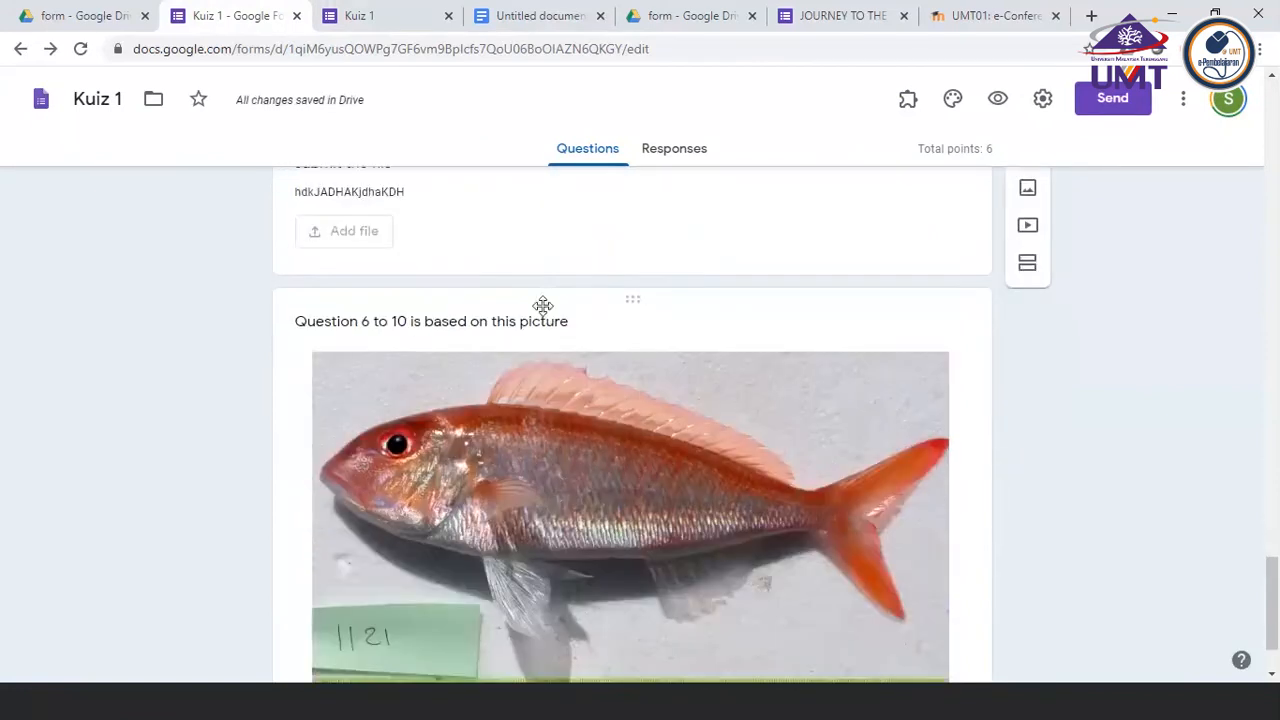
scroll(543, 312, "up", 3)
scroll(545, 314, "down", 3)
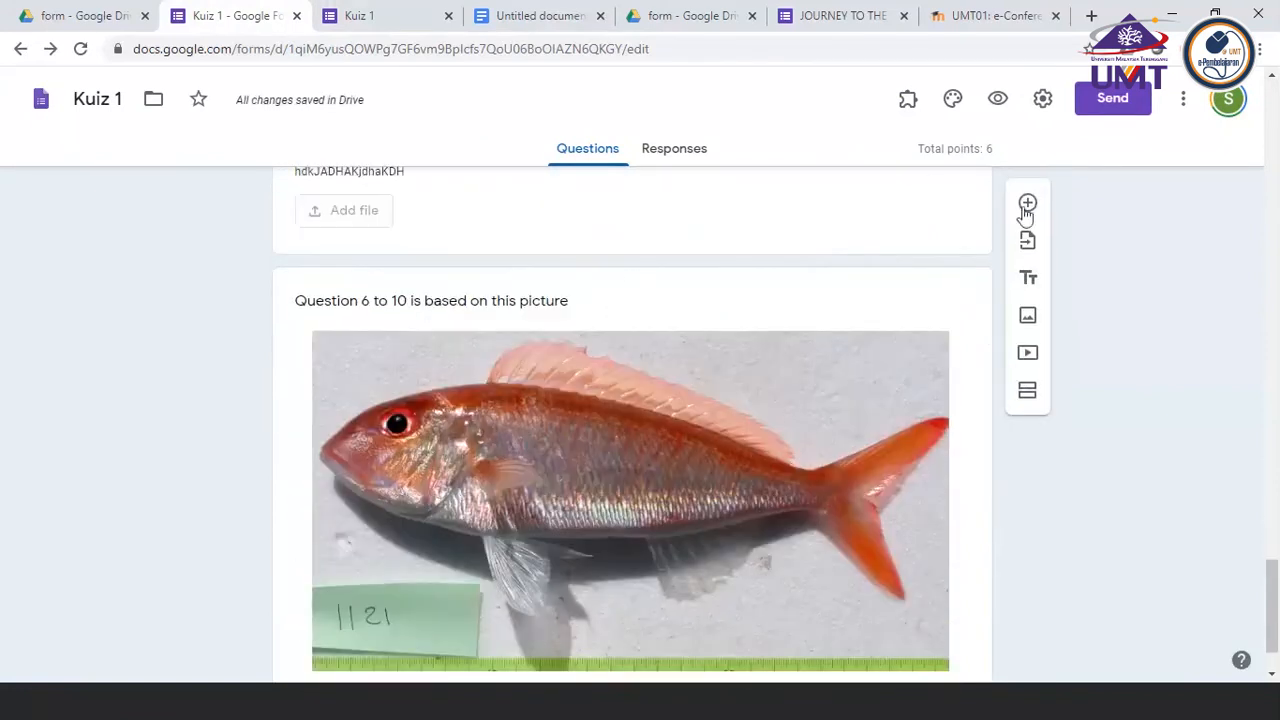
Add a question directly below the fish picture for questions 6 to 10 and set its type to Short answer
left_click(870, 283)
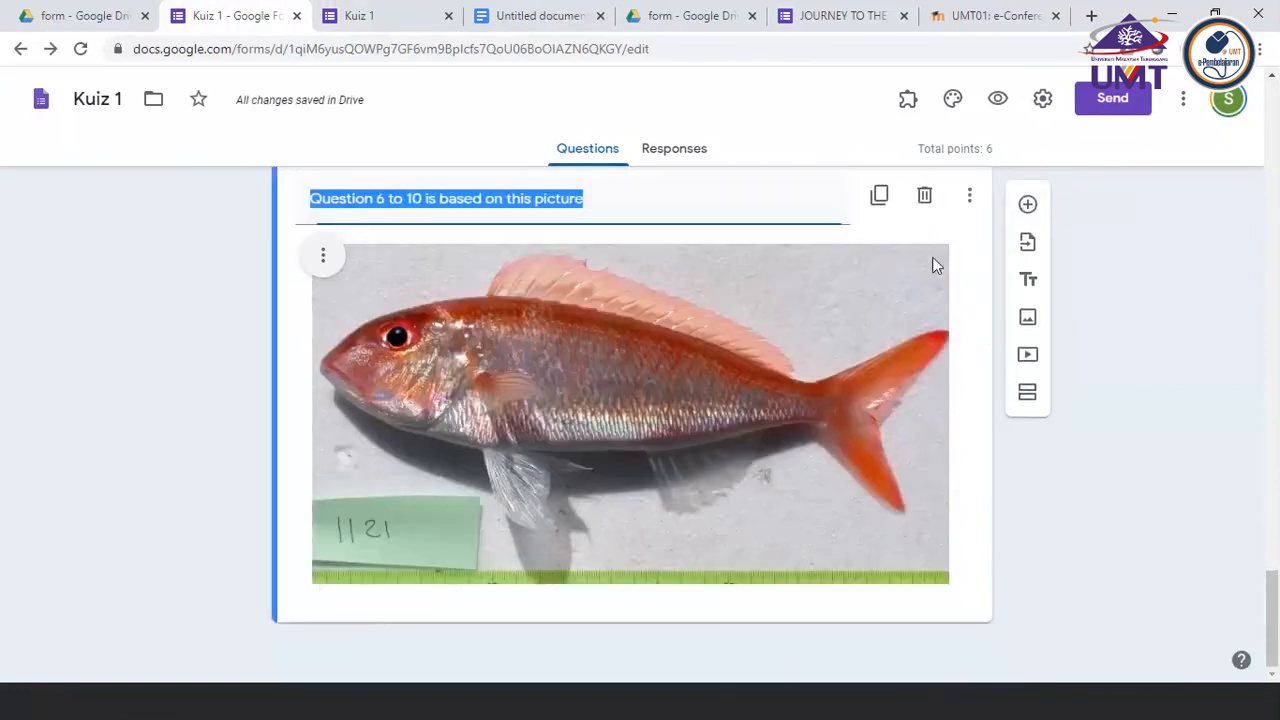
left_click(1028, 204)
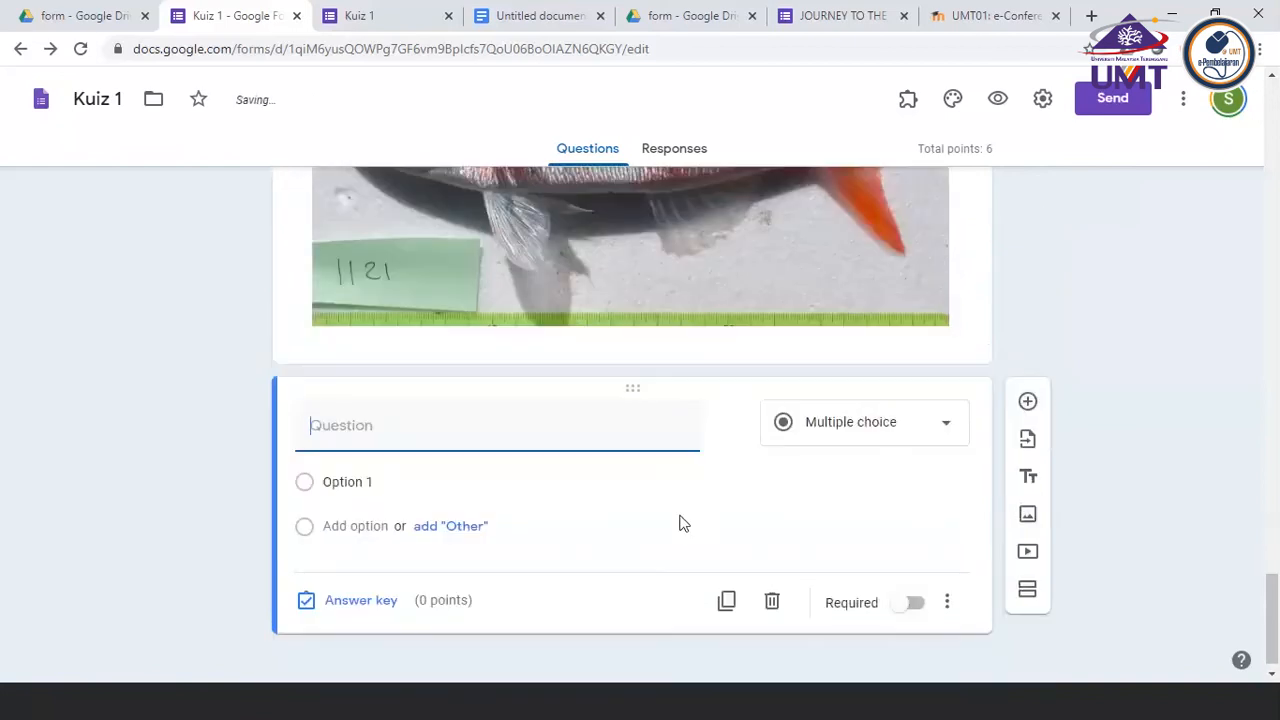
left_click(886, 417)
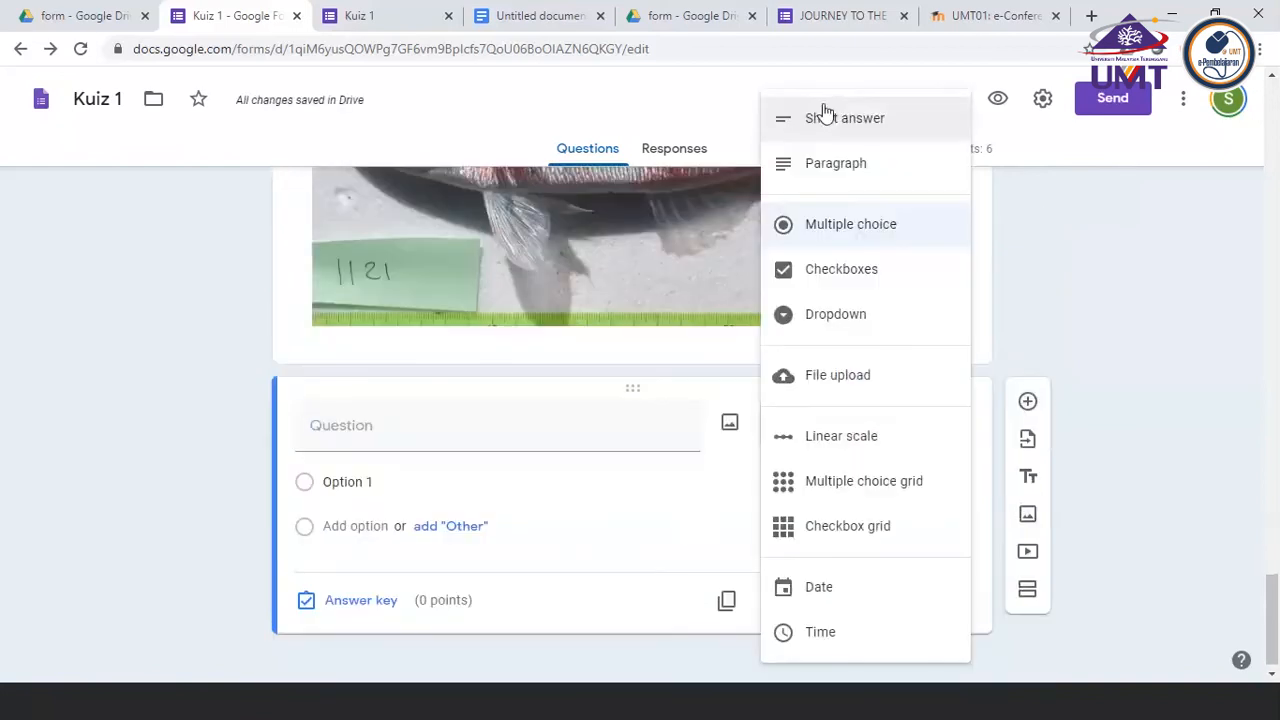
left_click(824, 115)
left_click(480, 435)
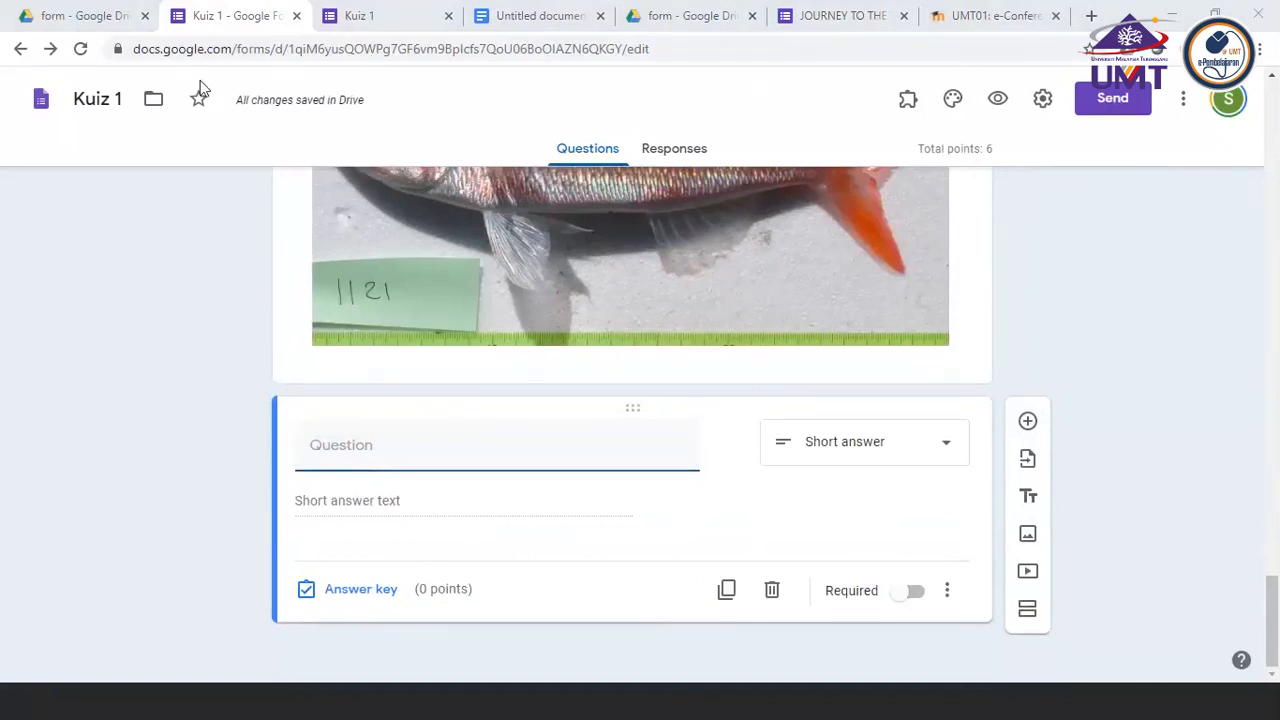
left_click(174, 118)
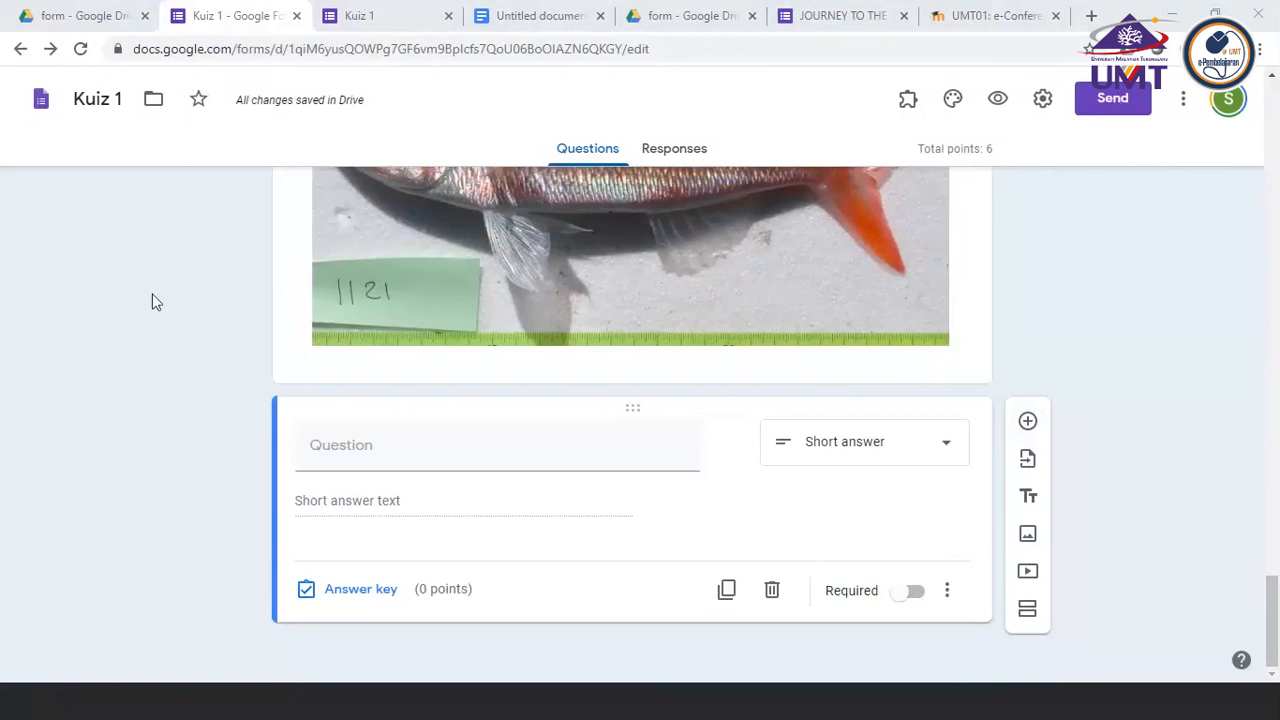
Title the new short-answer question "testing" and add response validation set to Number, Is number
left_click(335, 460)
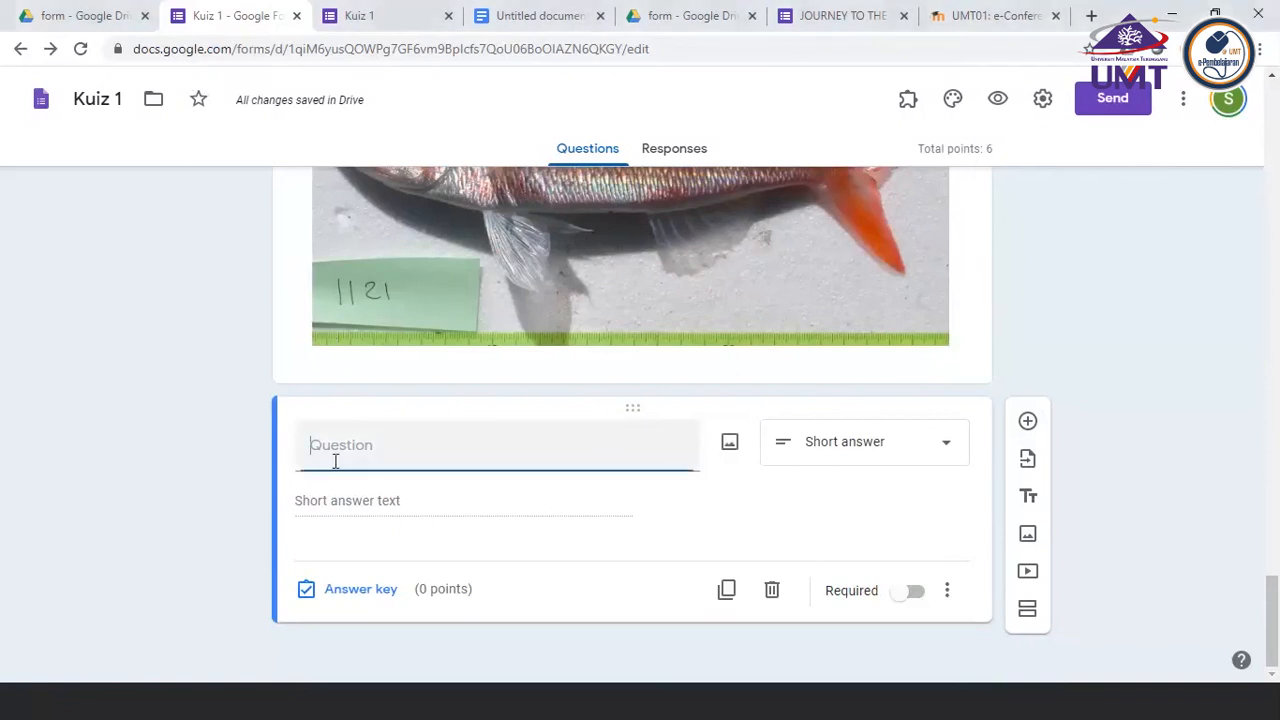
type("testing")
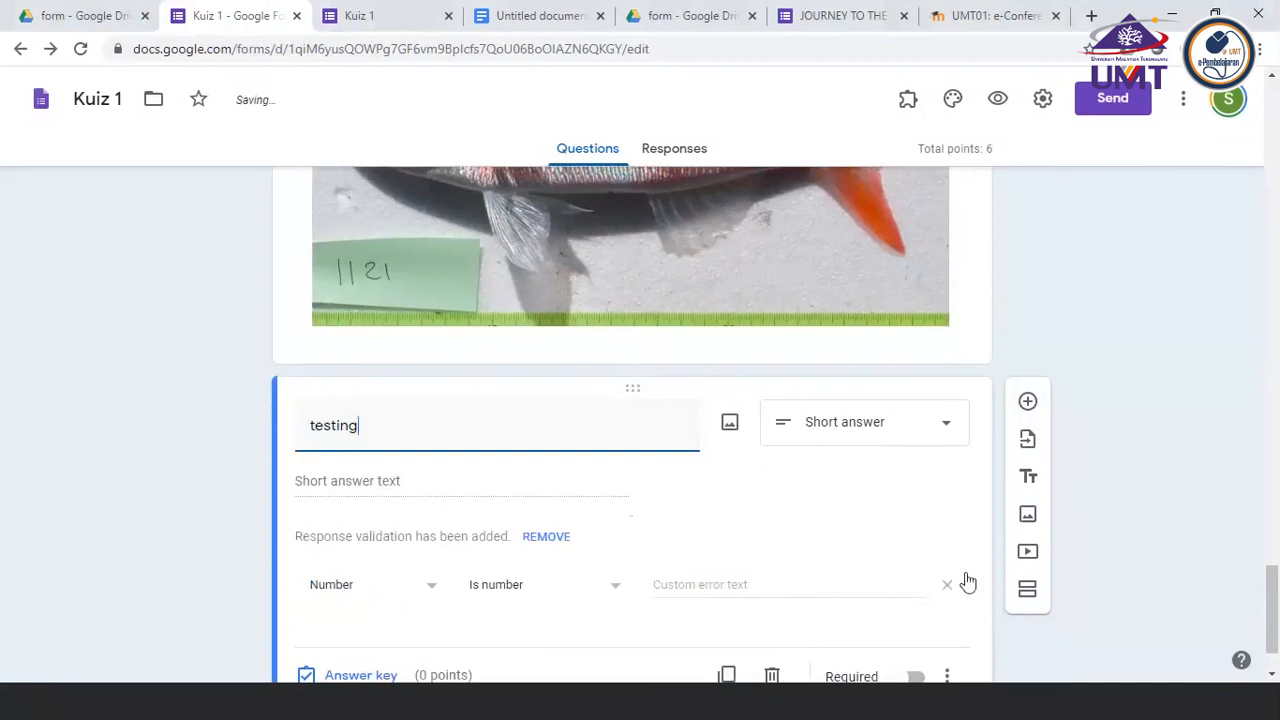
left_click(1128, 557)
scroll(1128, 557, "down", 1)
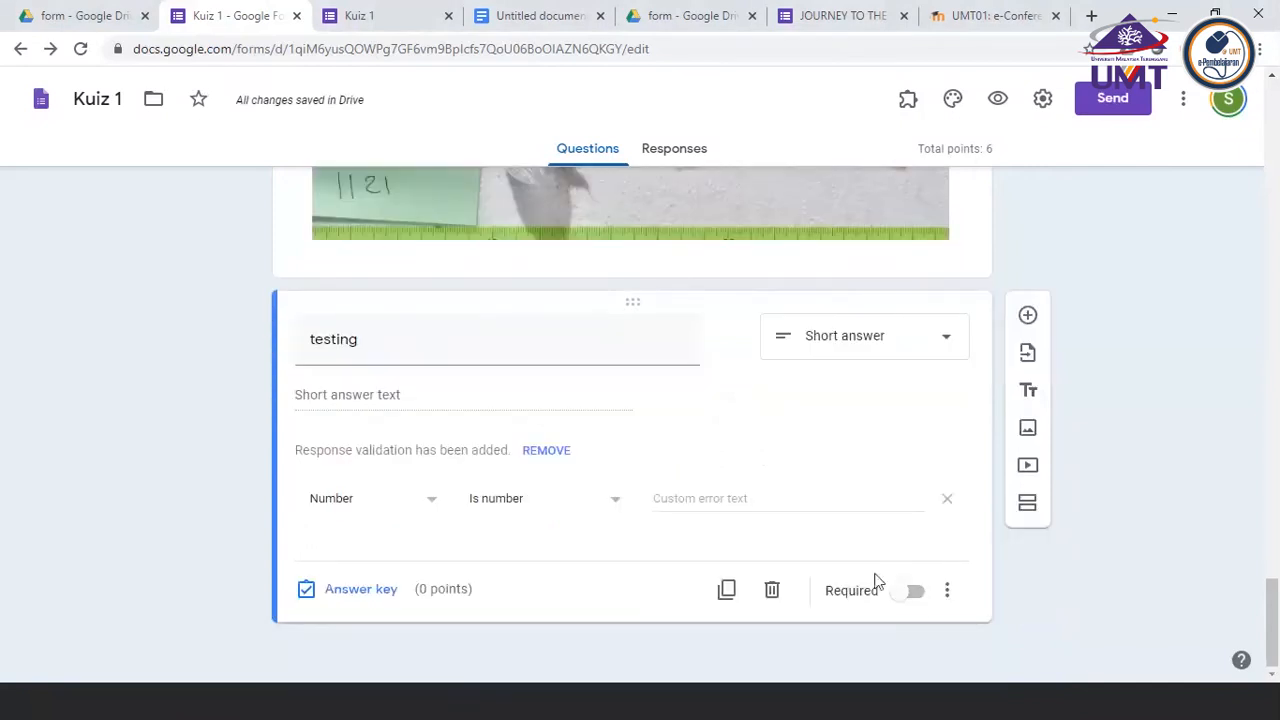
Make the "testing" question required and duplicate it
left_click(914, 592)
left_click(727, 590)
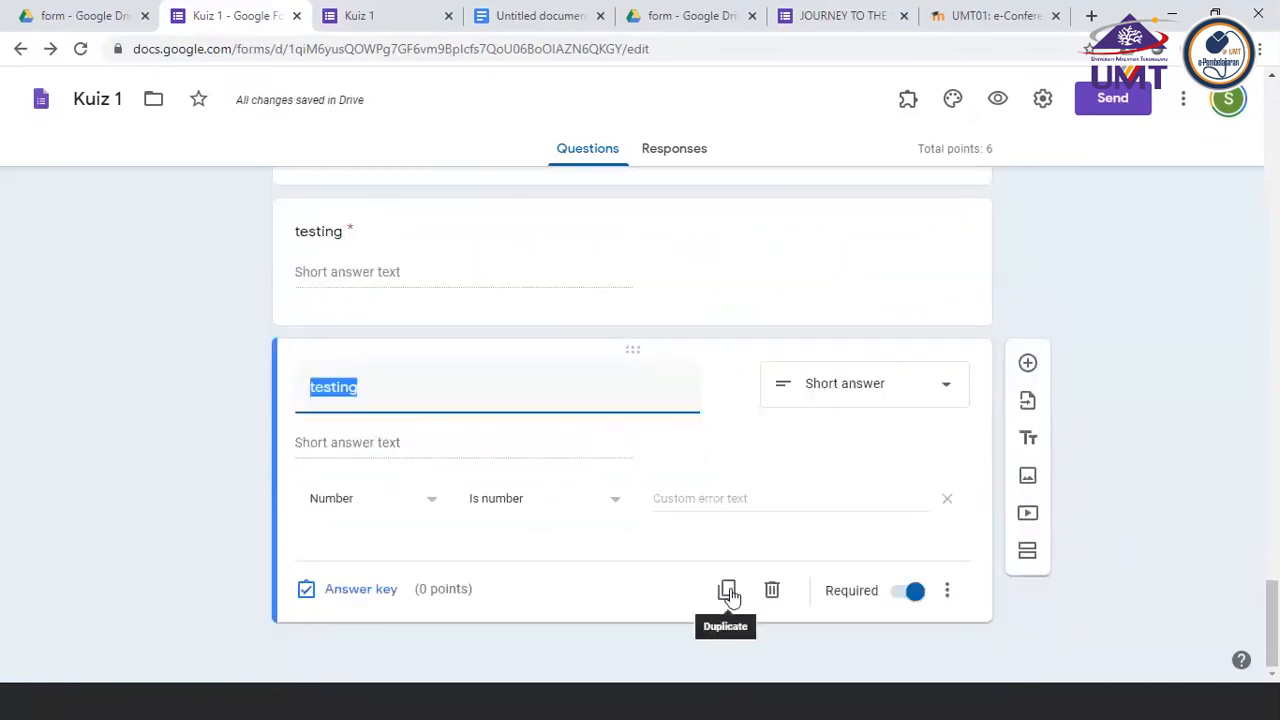
scroll(600, 382, "up", 3)
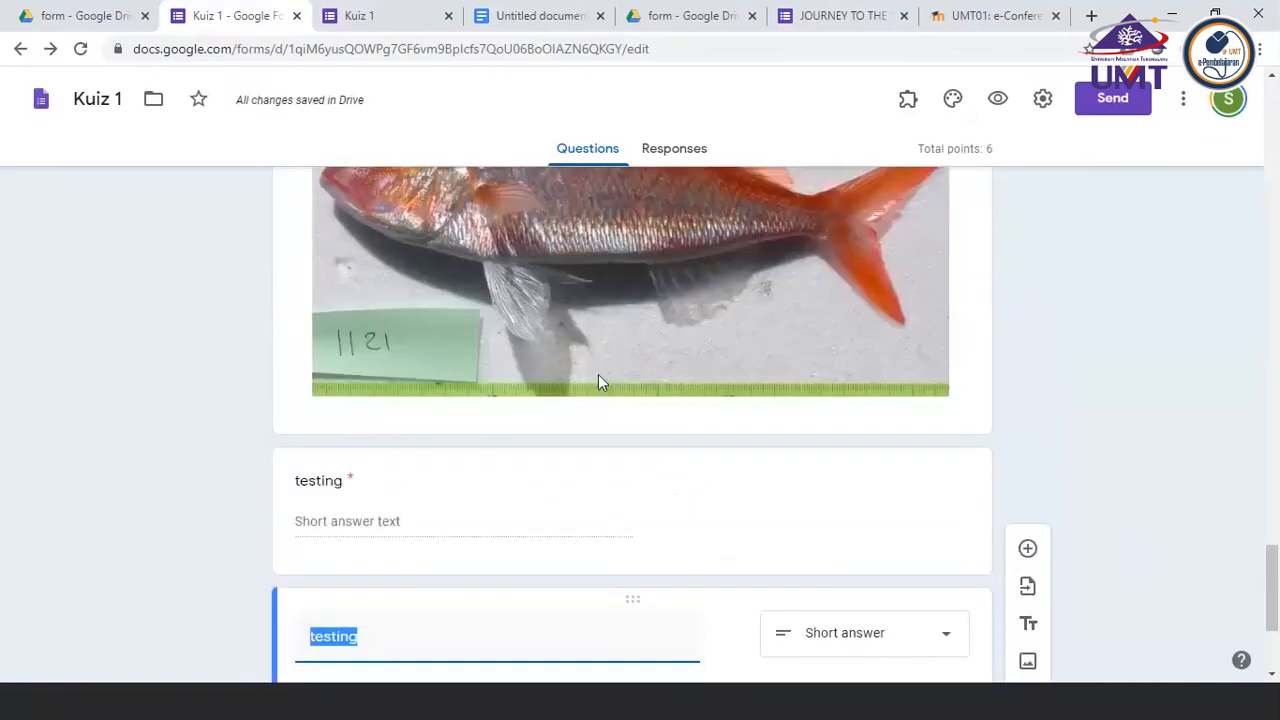
scroll(600, 382, "down", 2)
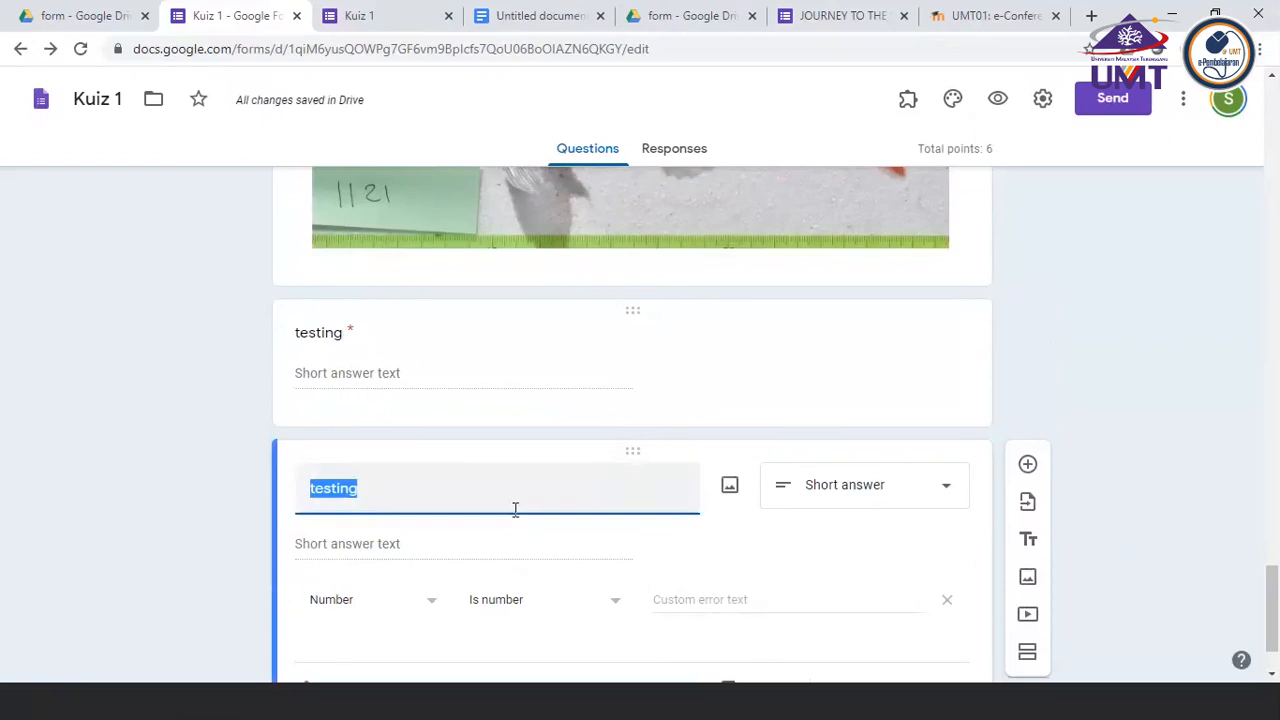
scroll(597, 577, "down", 1)
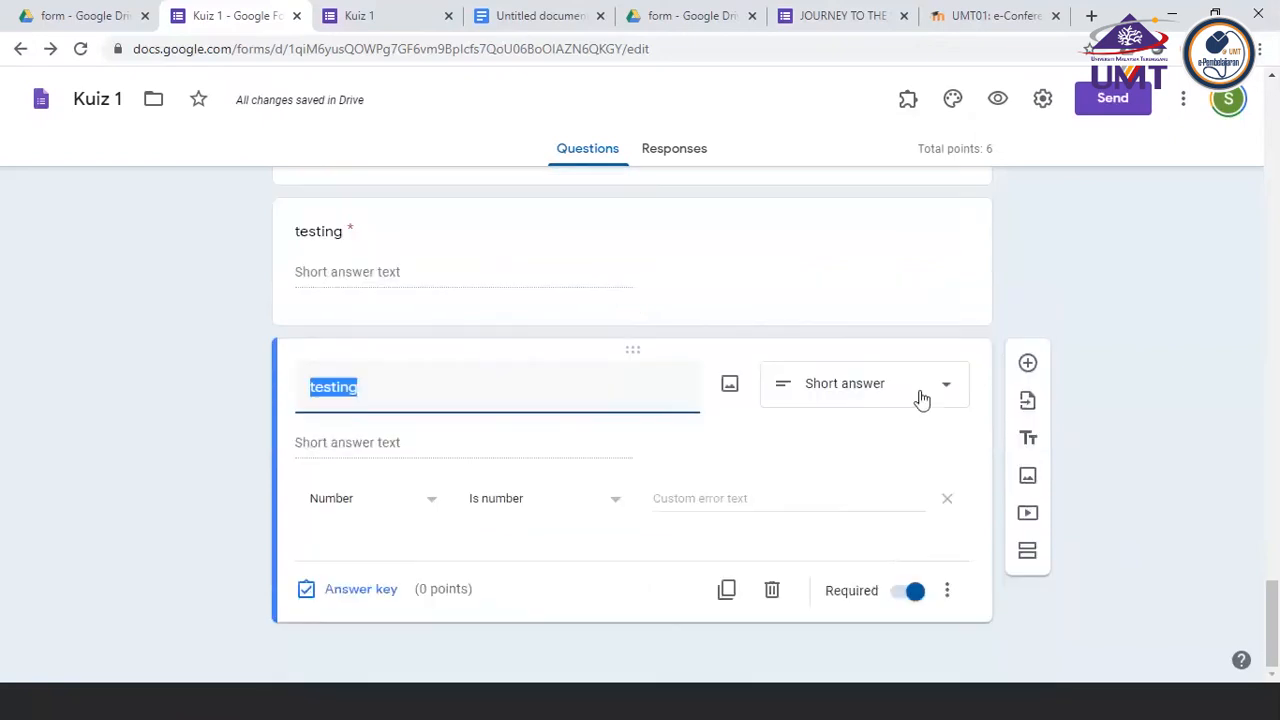
Keep the duplicated "testing" question as Short answer and turn off its response validation
left_click(937, 397)
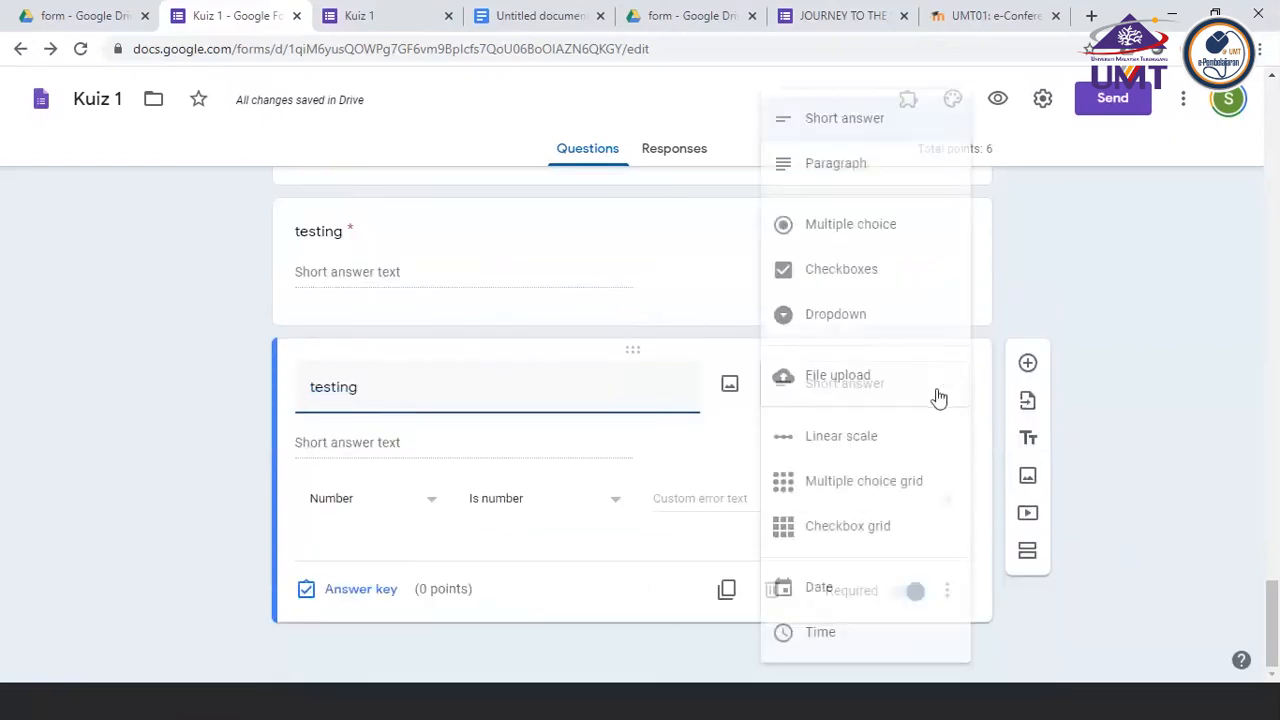
left_click(808, 118)
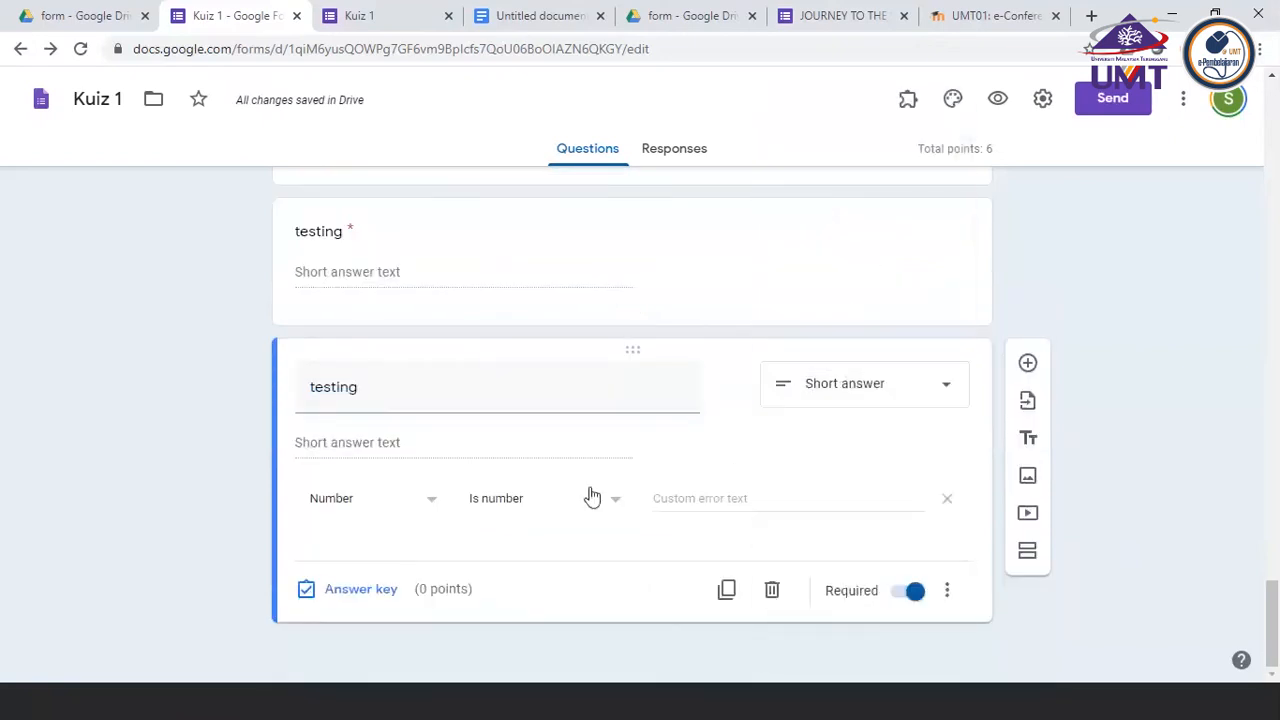
left_click(955, 593)
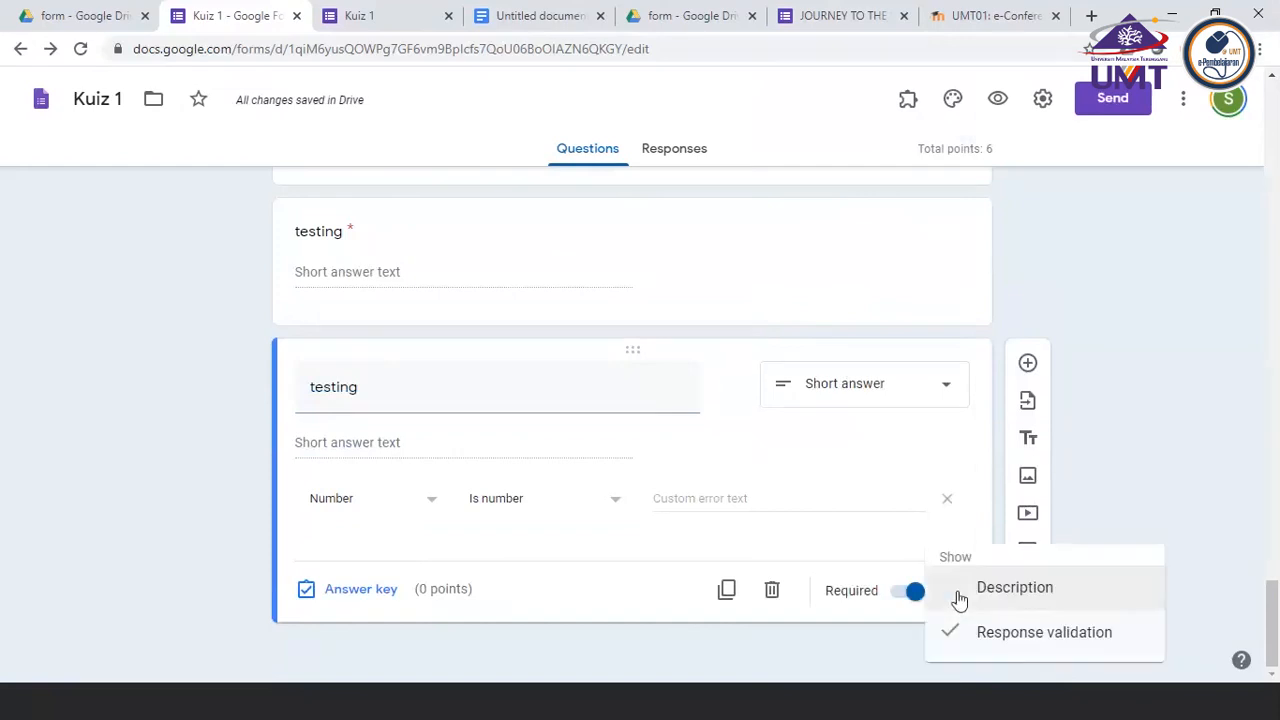
left_click(1024, 640)
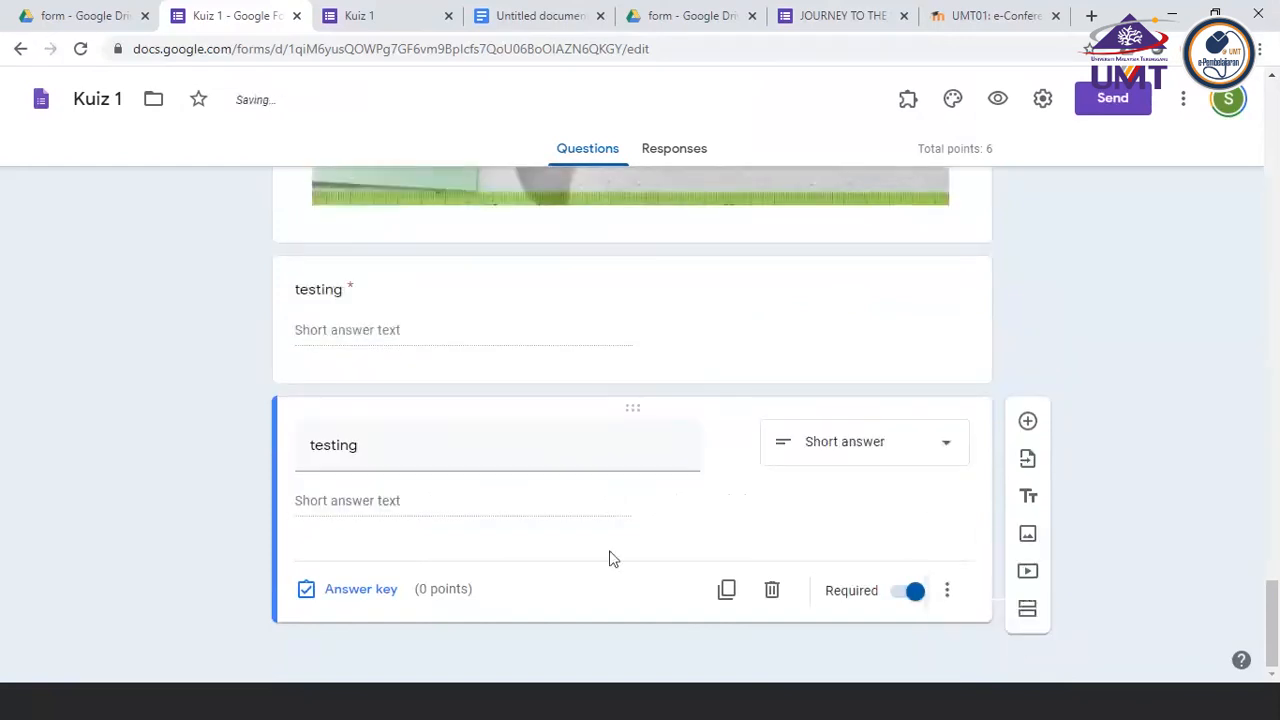
Make the Name question in the first section optional
scroll(612, 558, "up", 6)
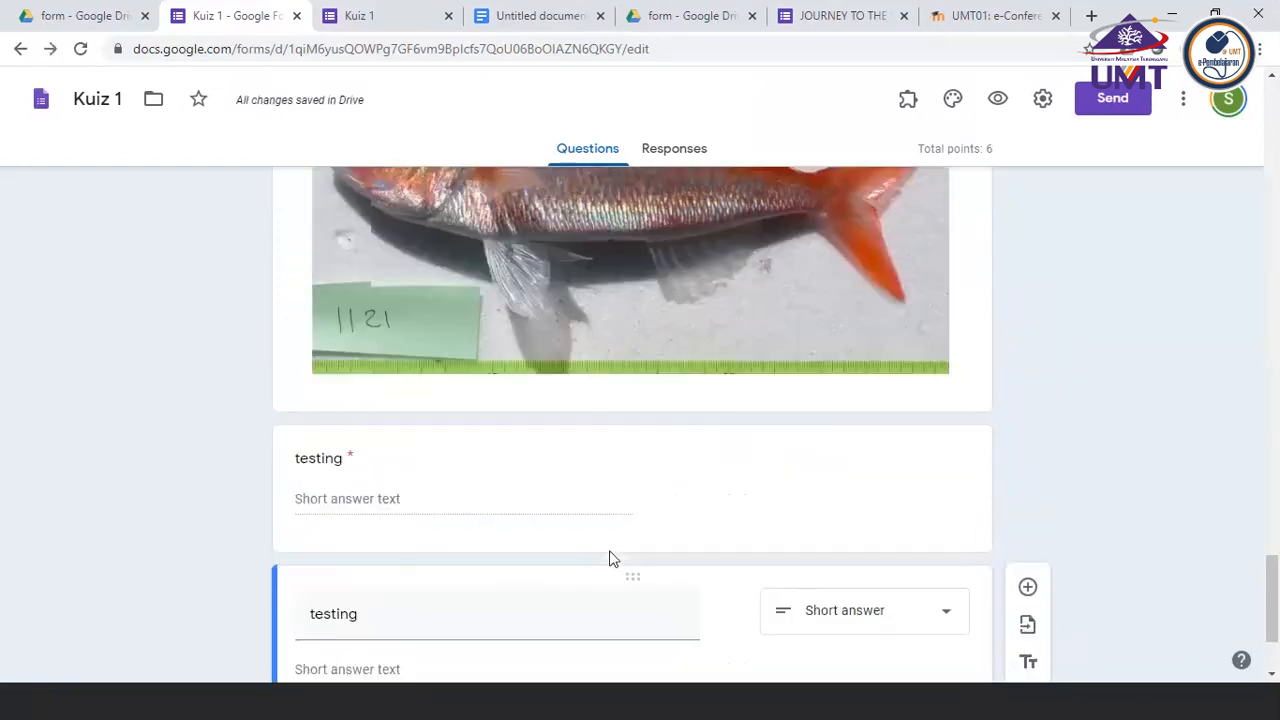
scroll(612, 558, "up", 15)
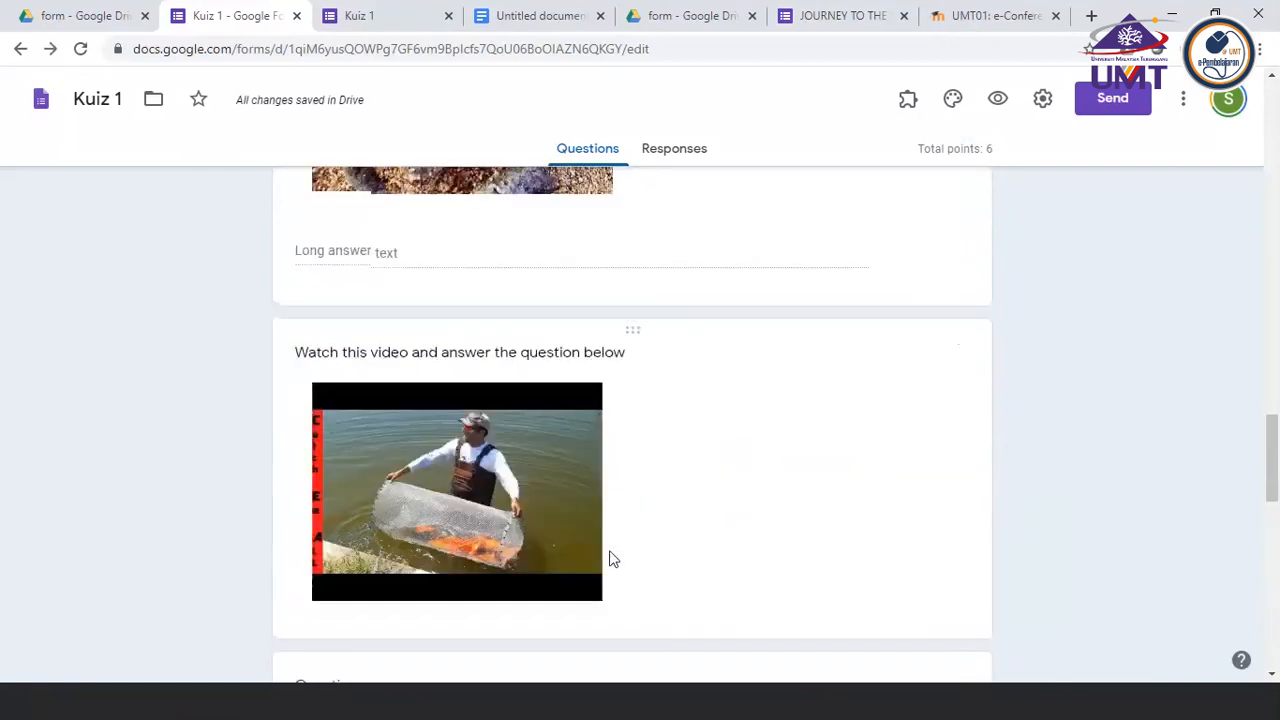
scroll(613, 559, "up", 5)
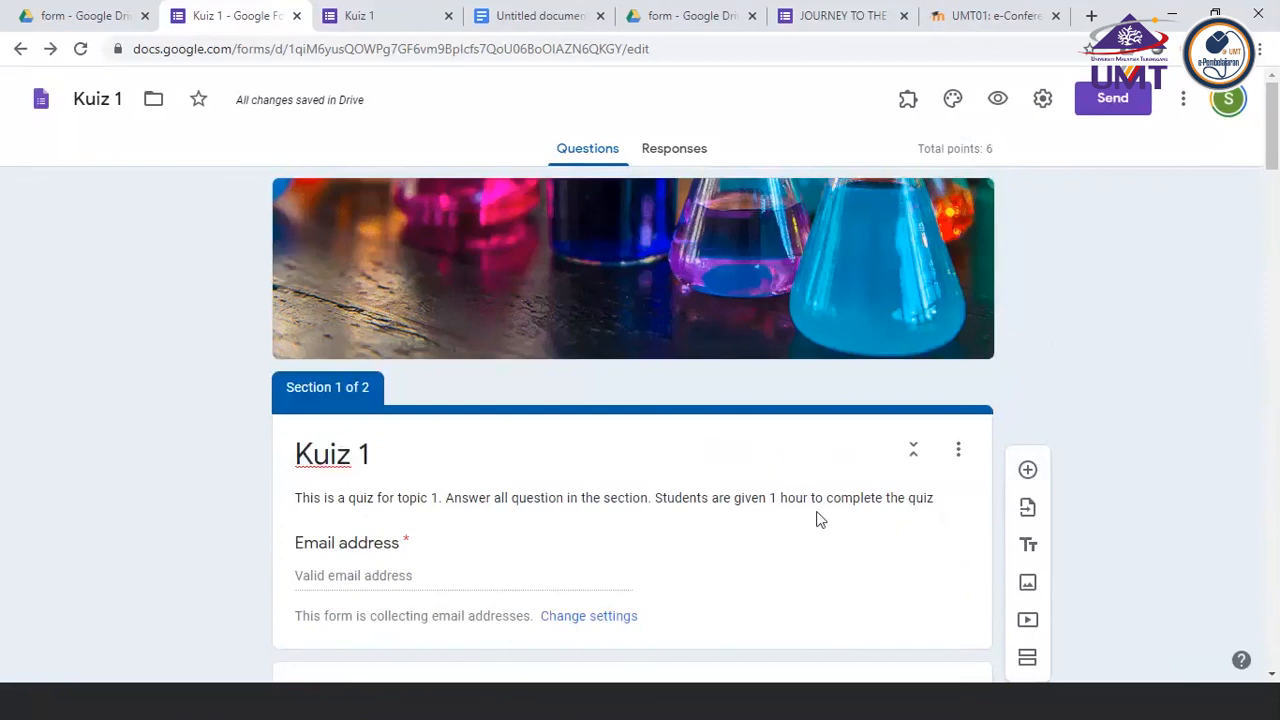
scroll(816, 517, "down", 3)
scroll(816, 519, "down", 1)
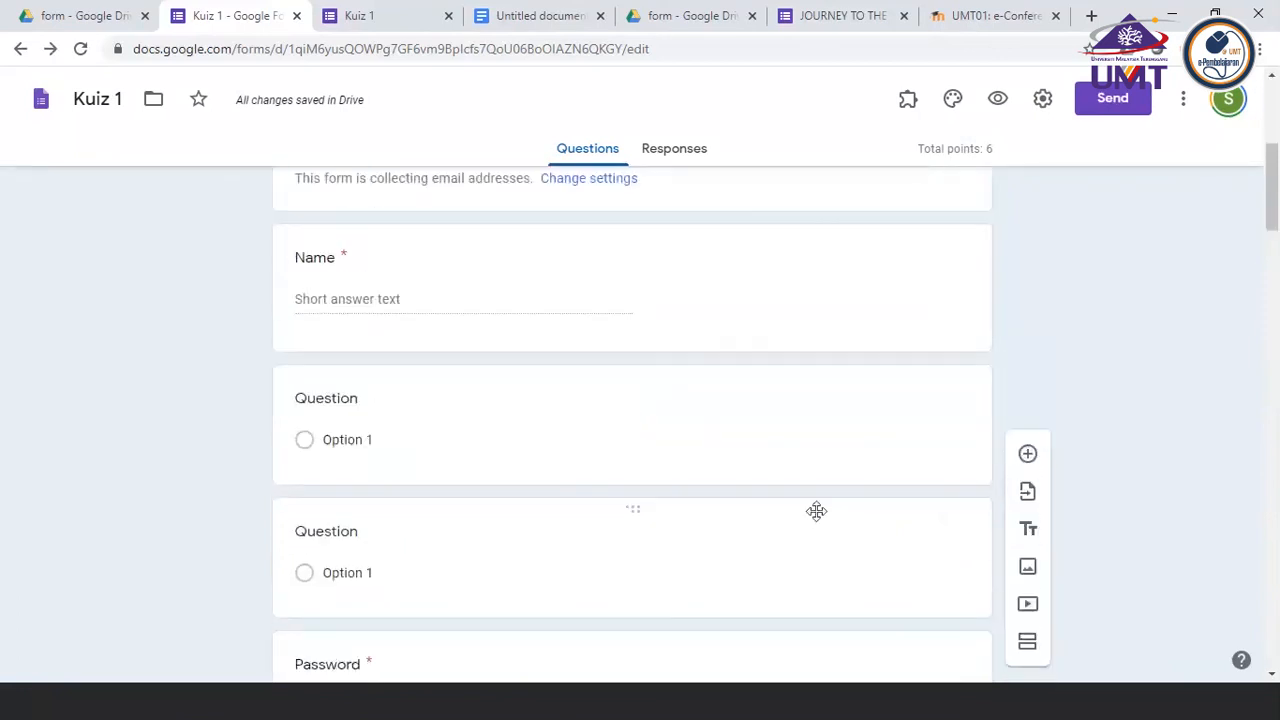
scroll(816, 511, "up", 2)
left_click(769, 509)
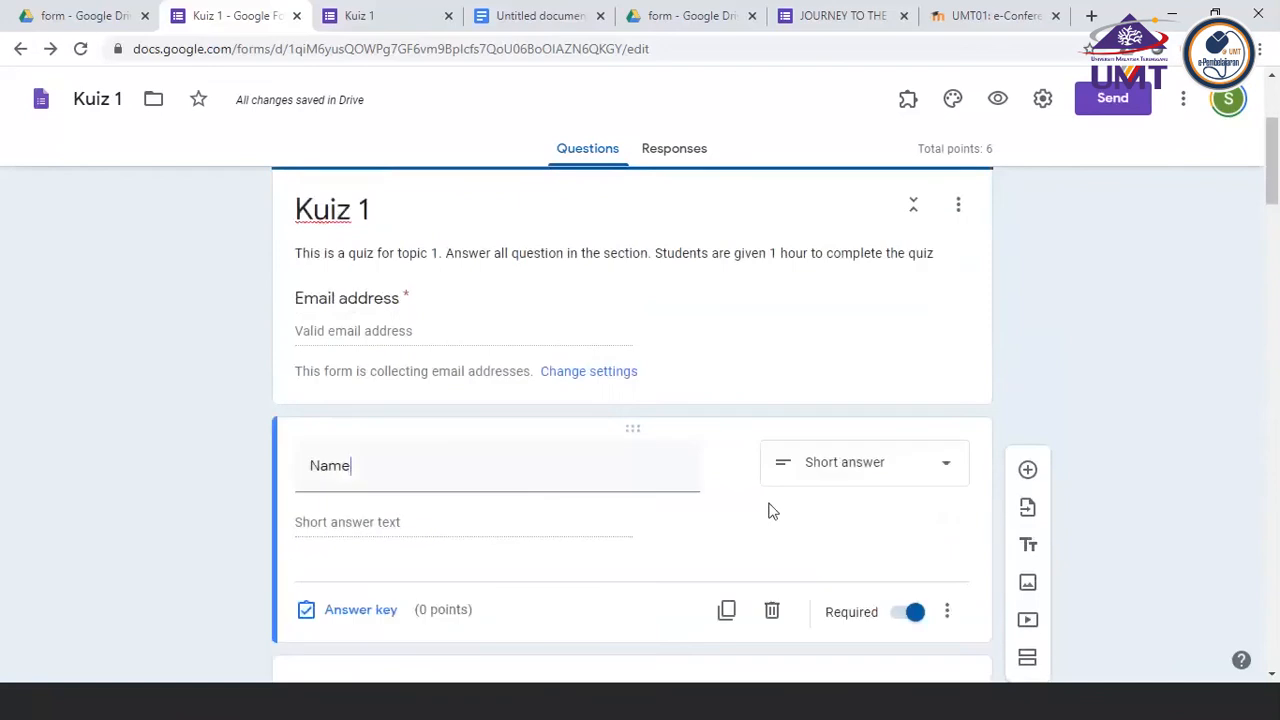
left_click(897, 624)
scroll(675, 530, "down", 3)
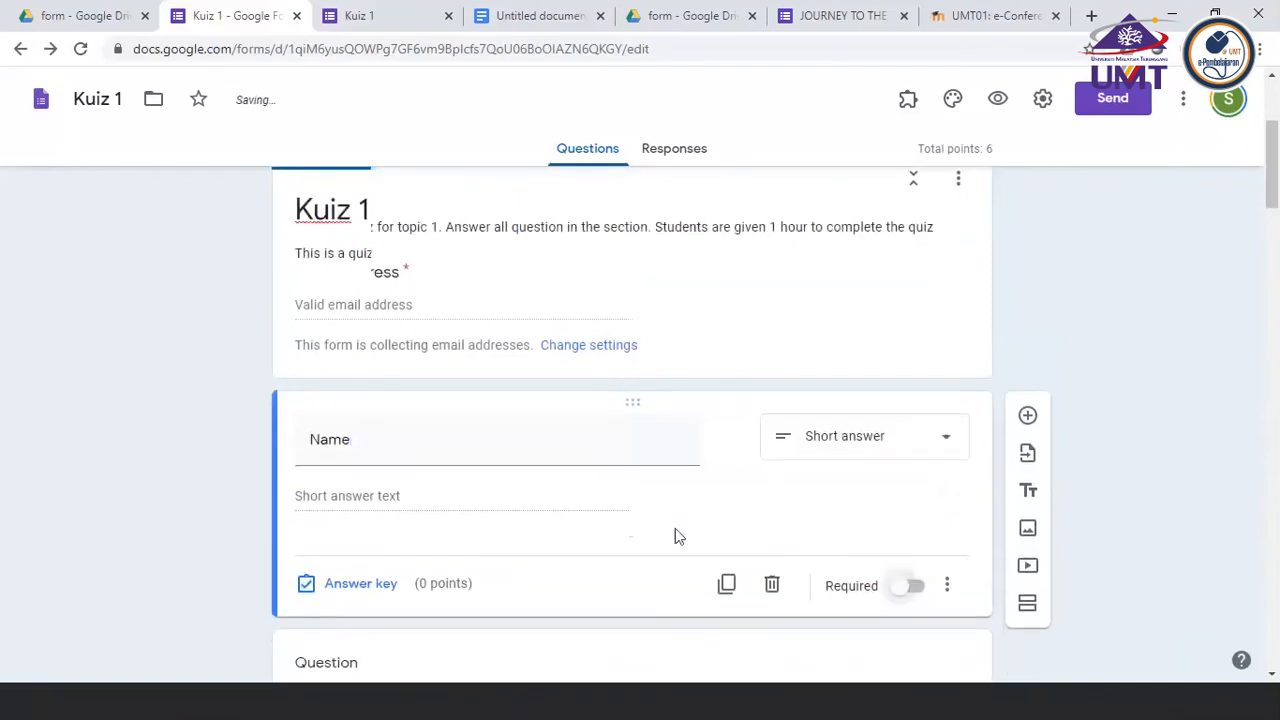
Make the Password question at the end of the first section optional
scroll(675, 530, "down", 2)
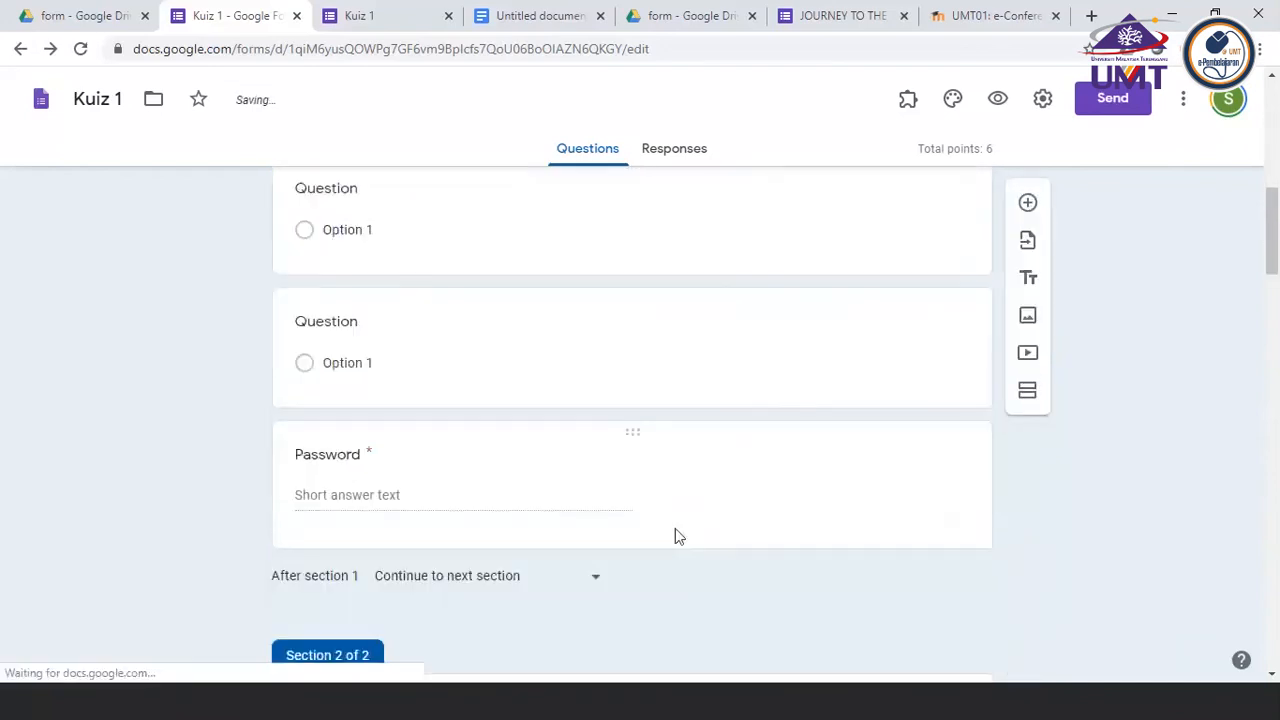
left_click(675, 533)
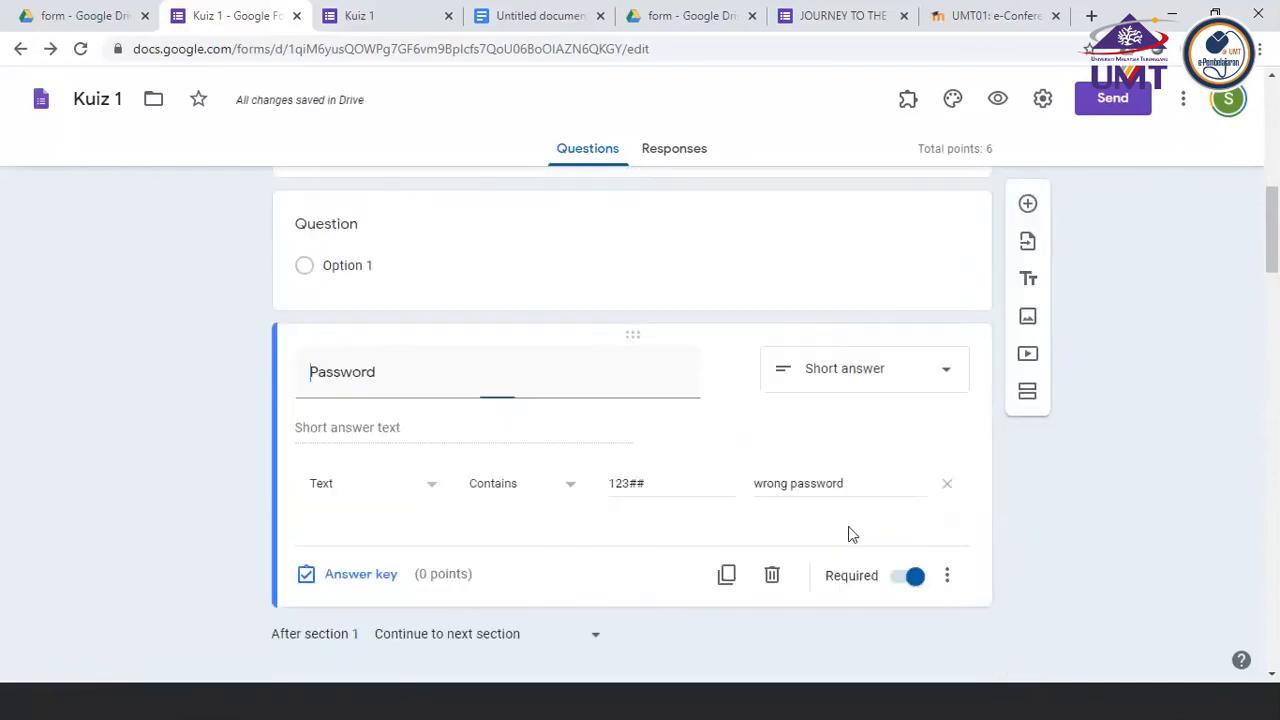
left_click(910, 577)
Open a preview of the Kuiz 1 form to test it as a respondent
scroll(766, 385, "up", 5)
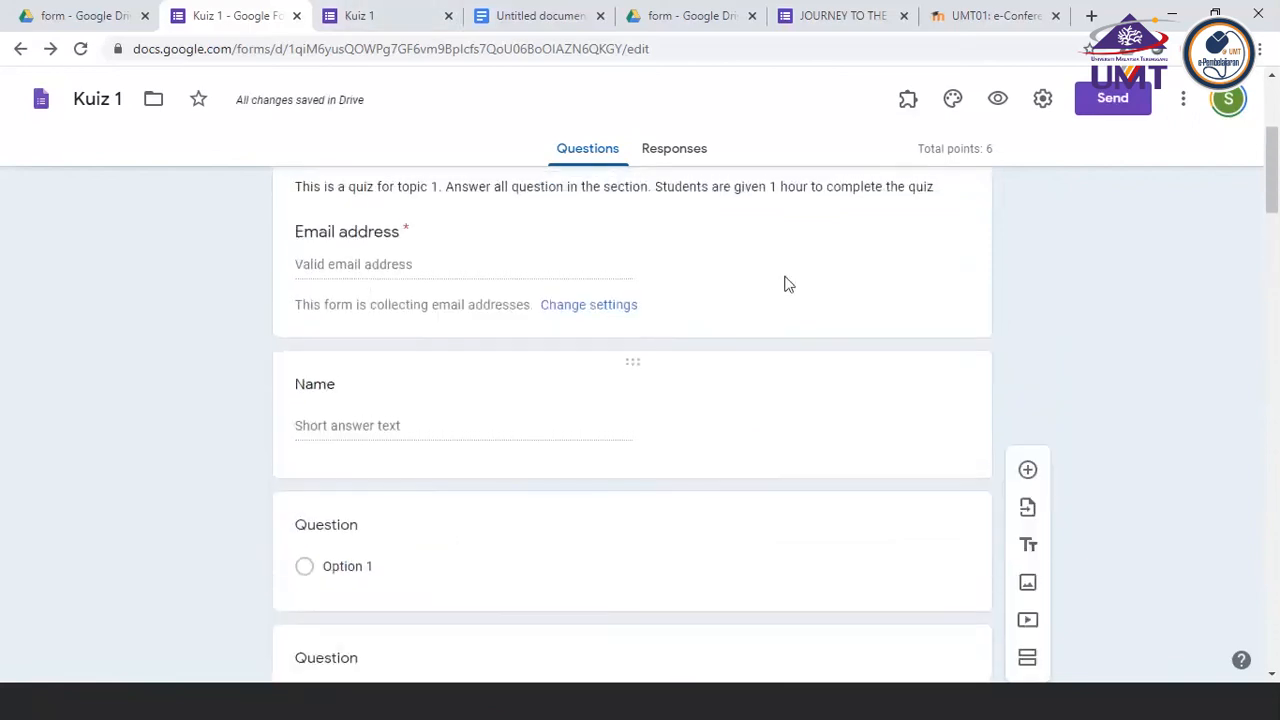
left_click(784, 284)
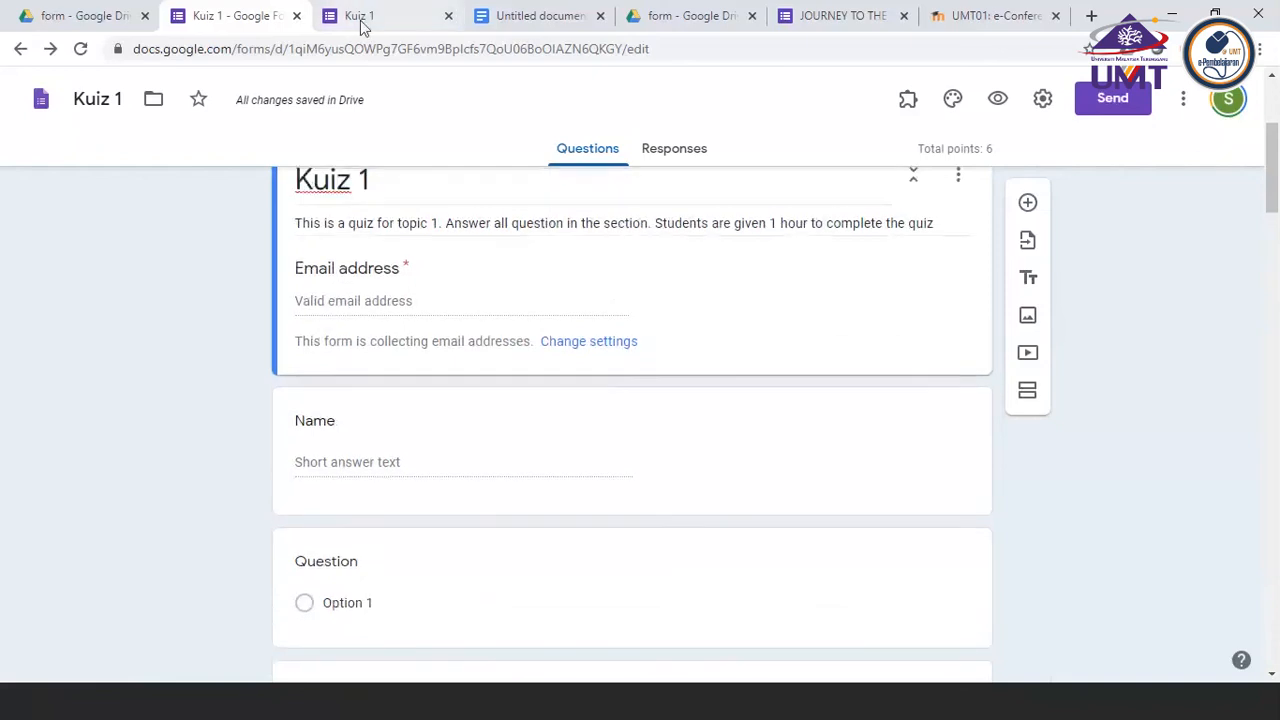
left_click(993, 104)
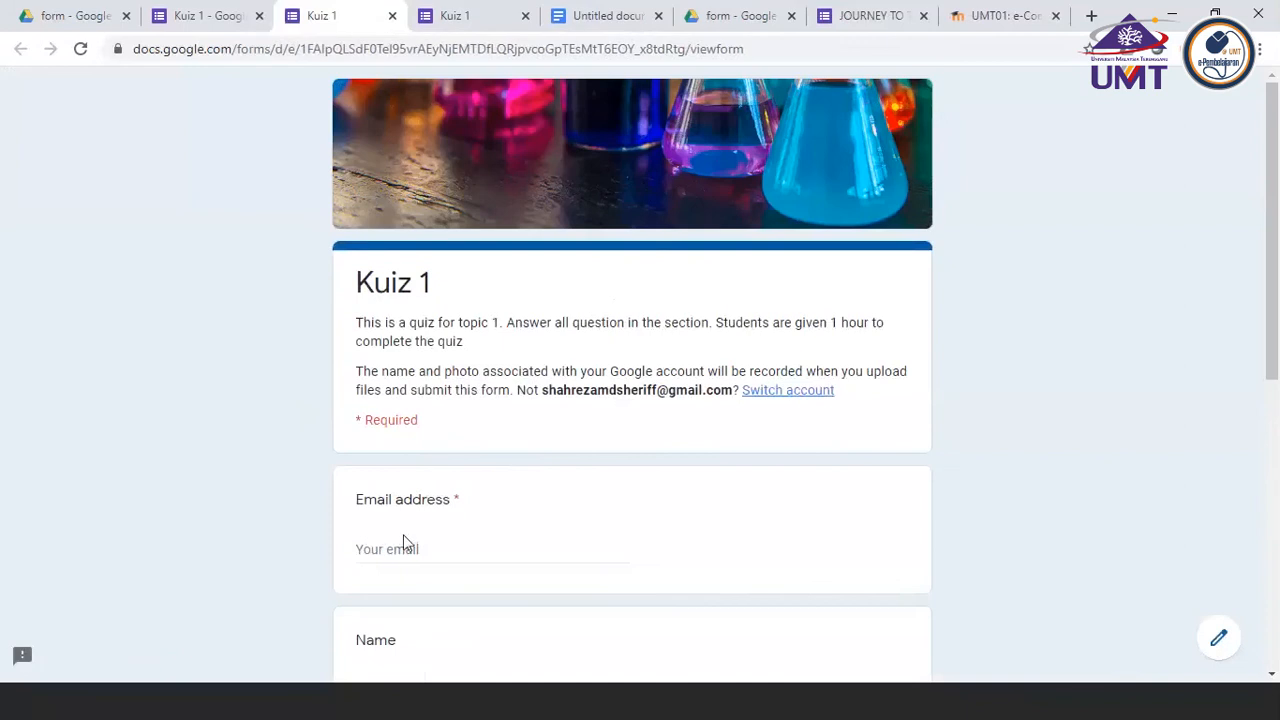
Fill in the respondent's email address and name from the saved autofill entry, and continue to the second section
left_click(403, 545)
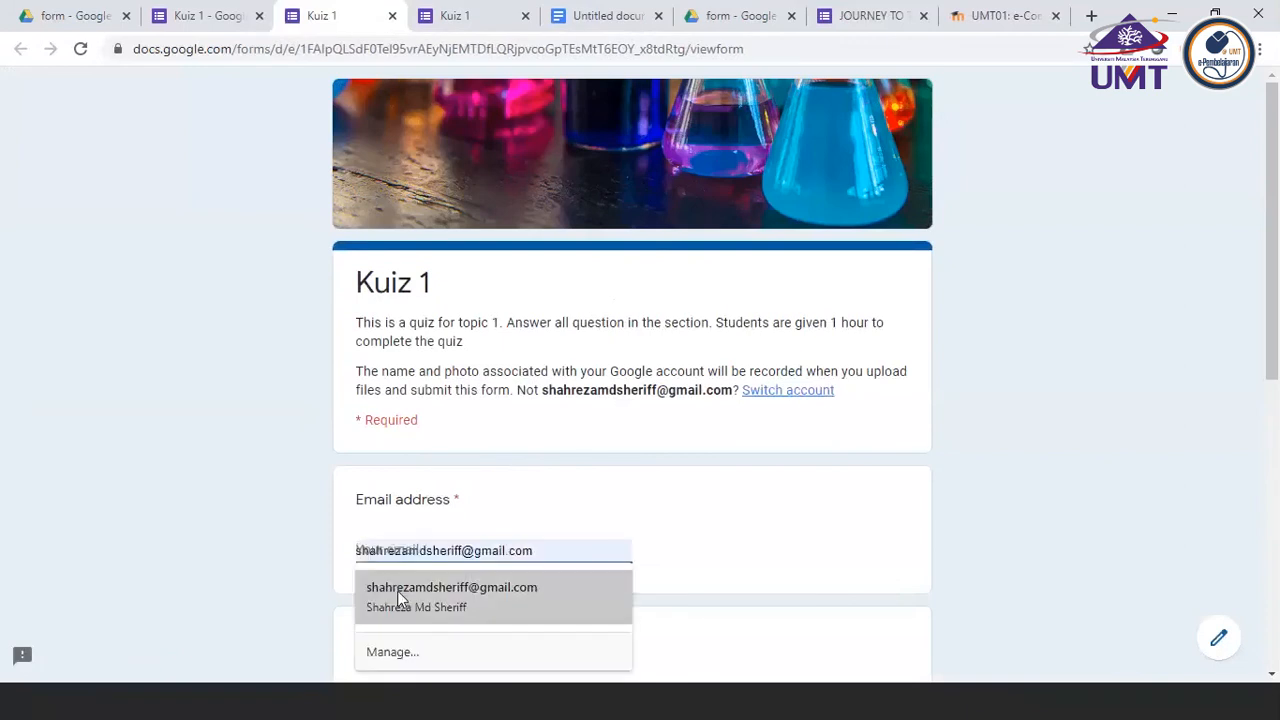
left_click(398, 597)
scroll(398, 597, "down", 10)
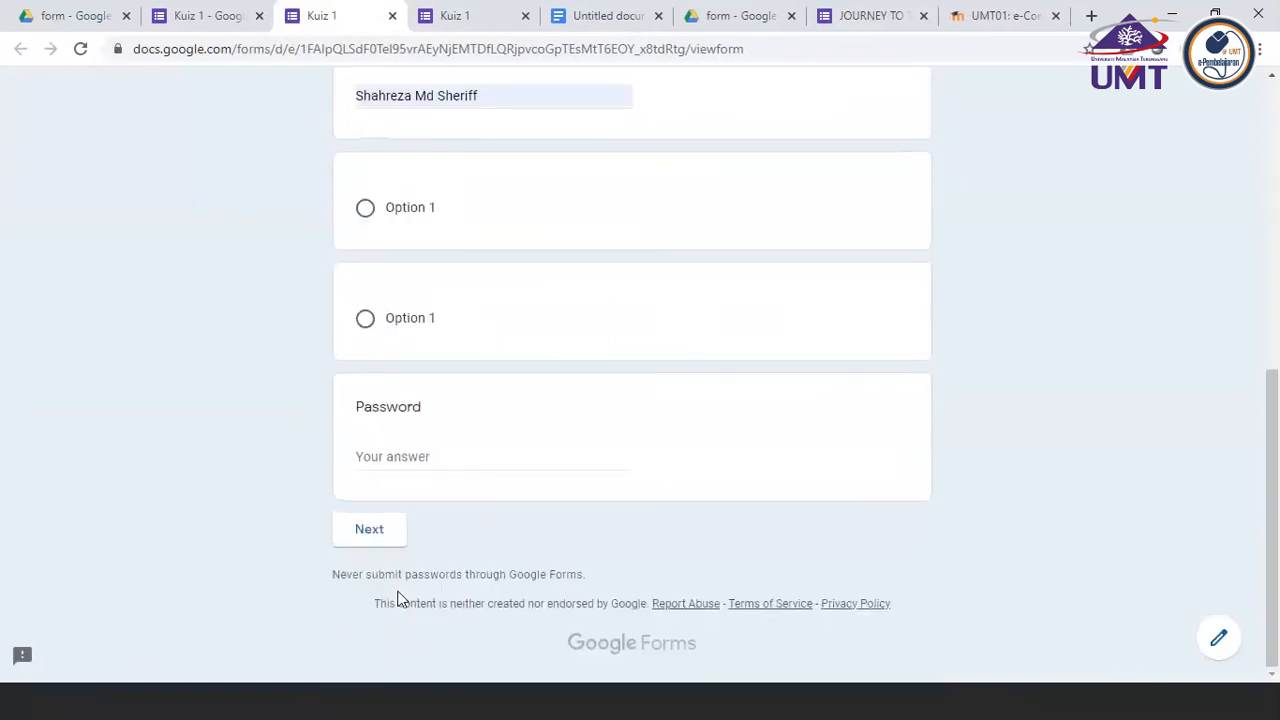
left_click(369, 529)
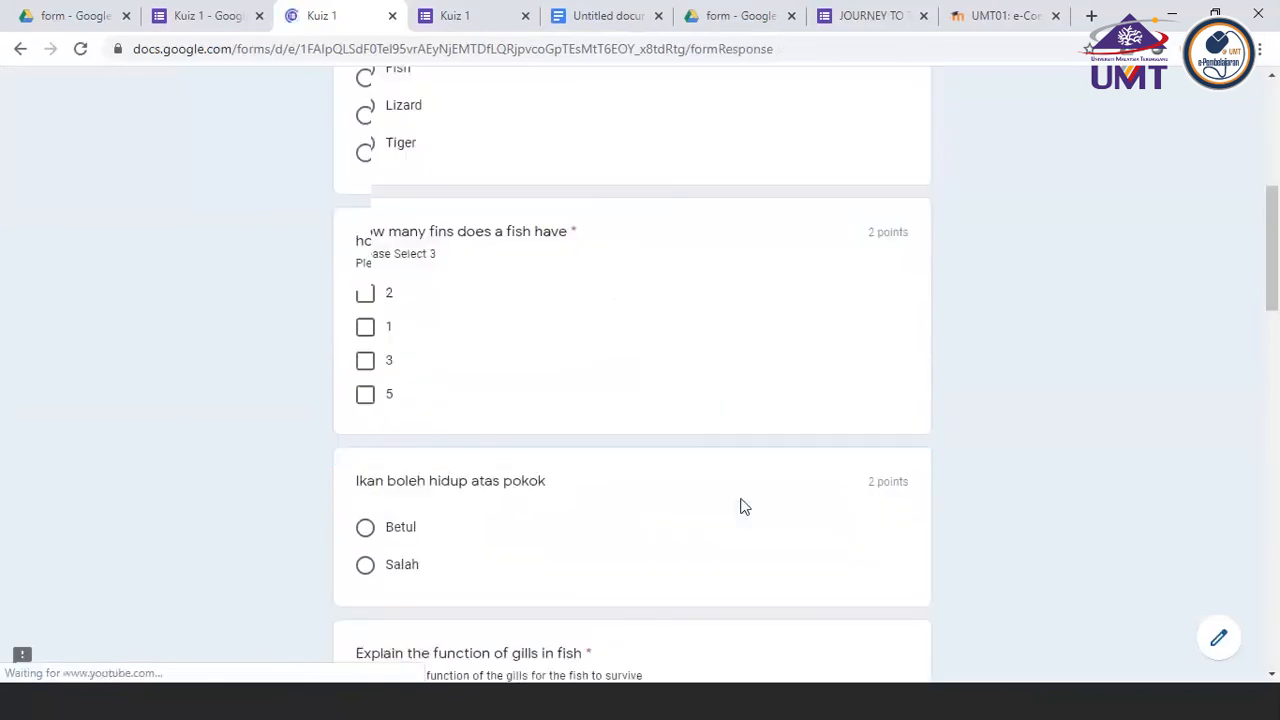
Try a non-numeric answer in the first "testing" question and clear it
scroll(741, 507, "down", 20)
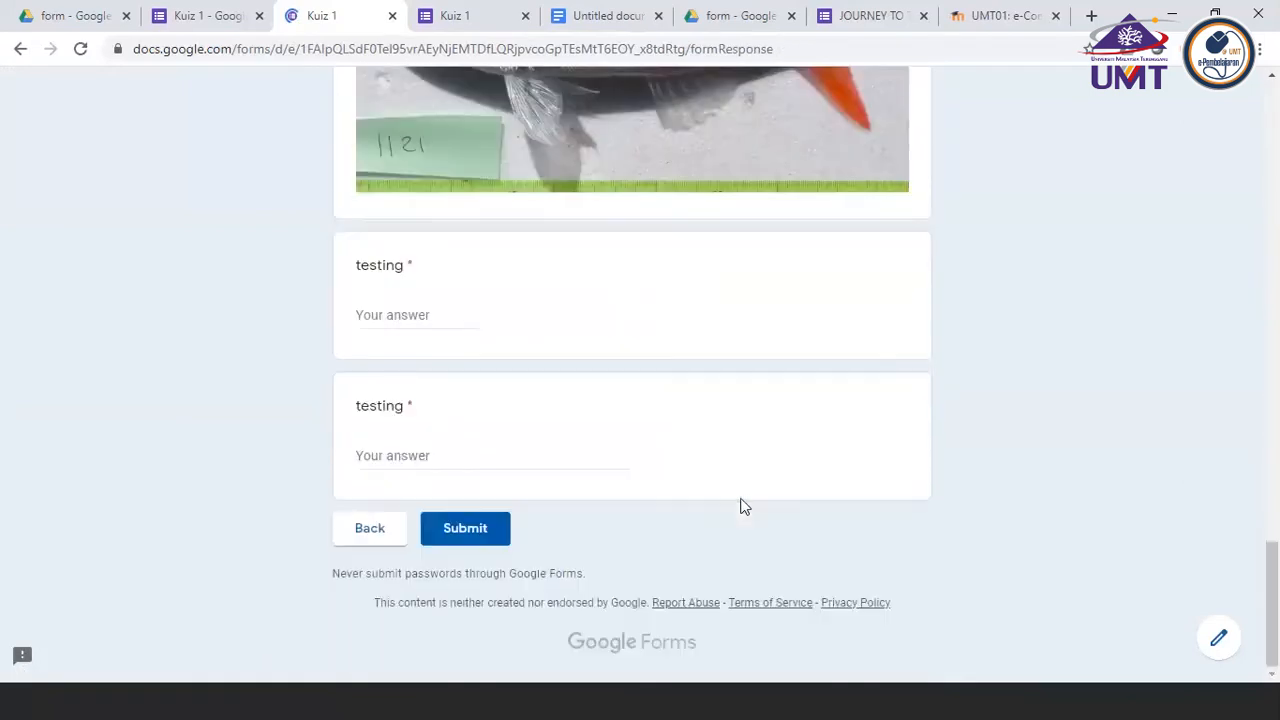
left_click(397, 316)
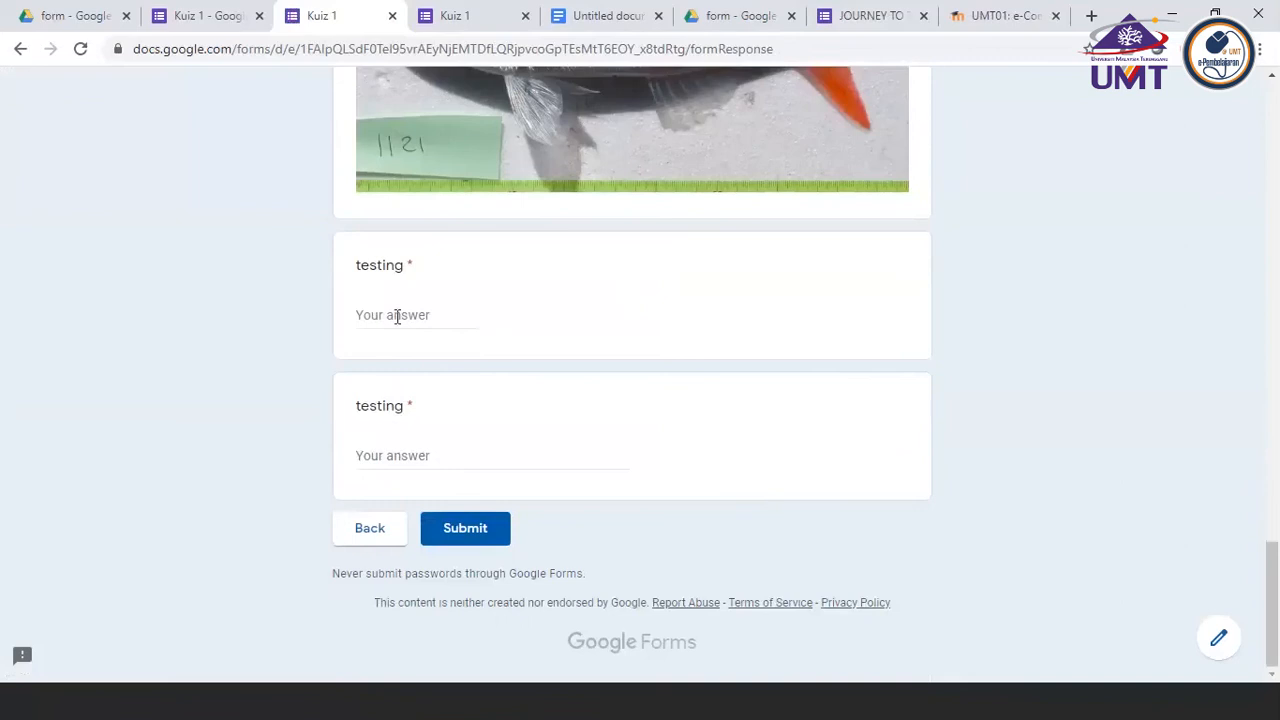
type(",")
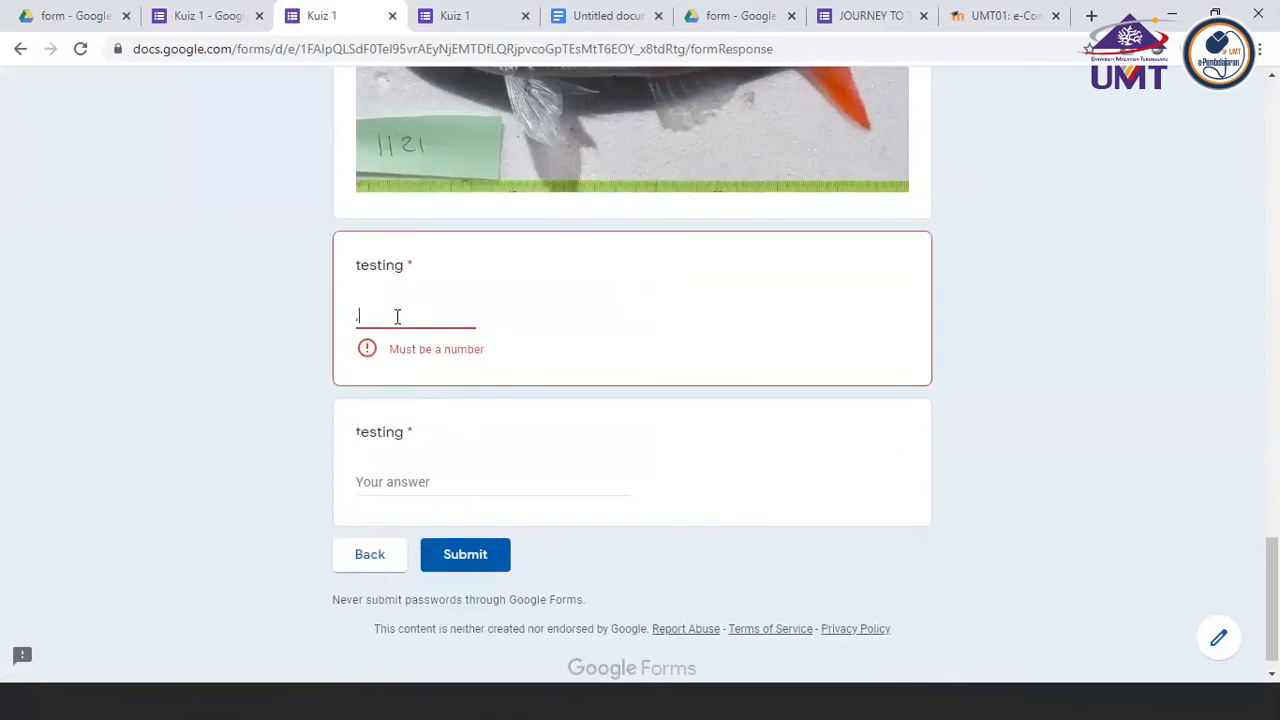
type("dADB")
key("BackSpace")
key("BackSpace")
key("BackSpace")
key("BackSpace")
key("BackSpace")
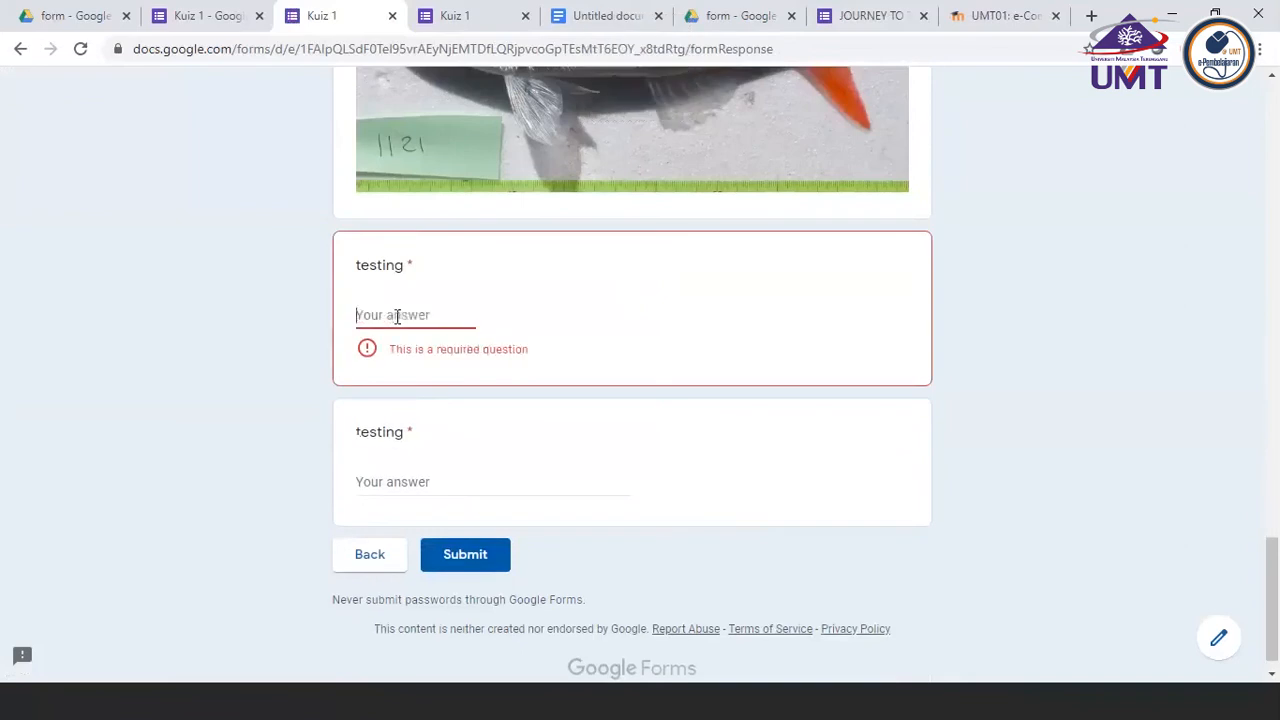
Answer the first "testing" question with 1111 and the second one with HDHADGAJD
type("1111")
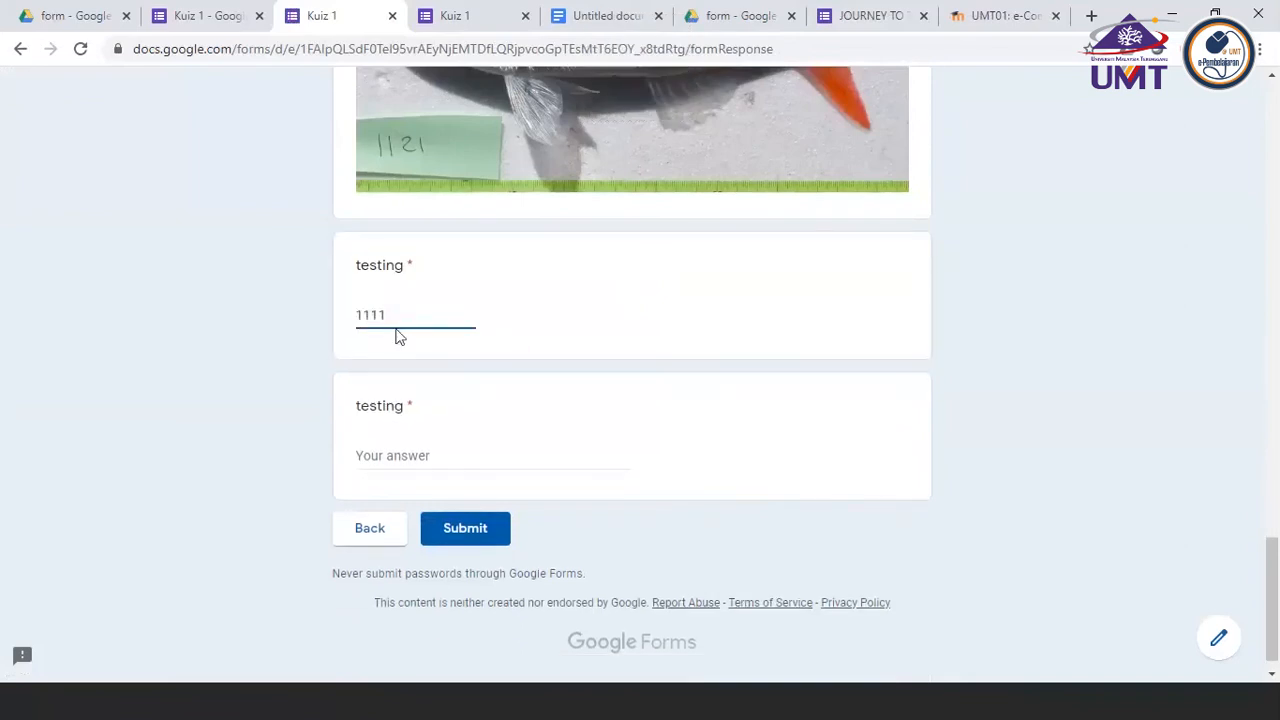
left_click(386, 453)
type("HDHADGAJD")
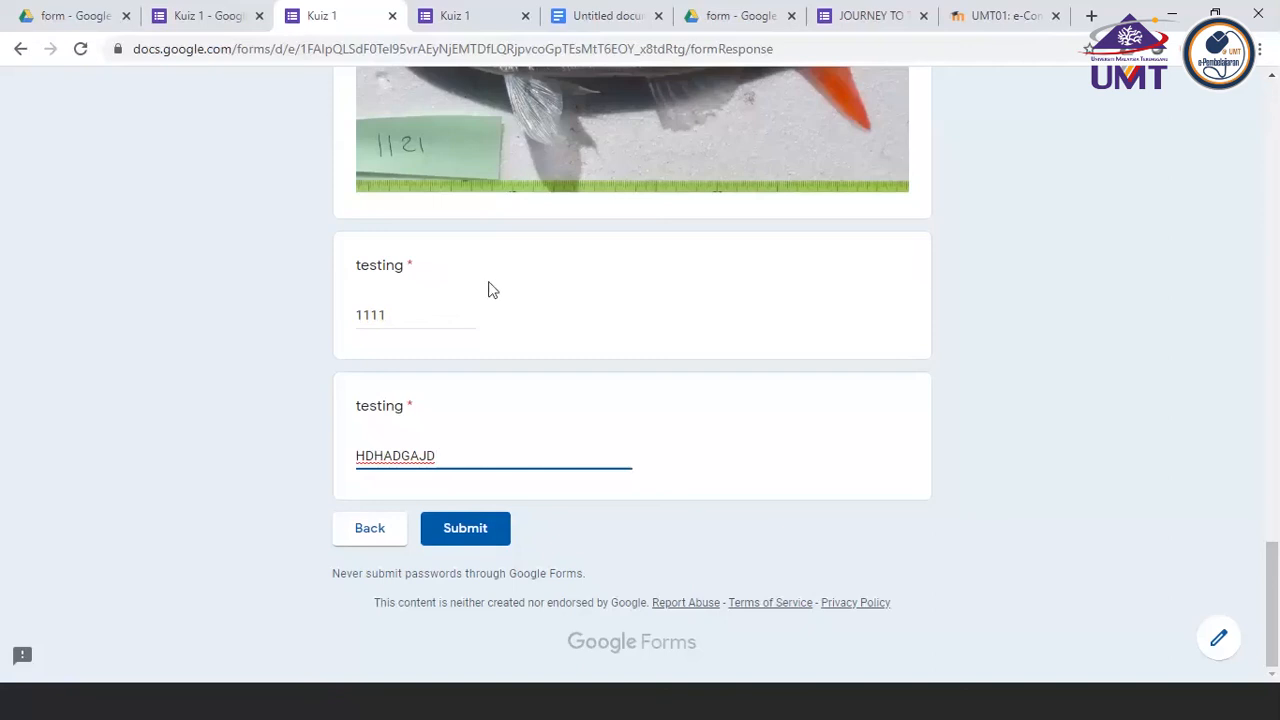
scroll(492, 423, "up", 1)
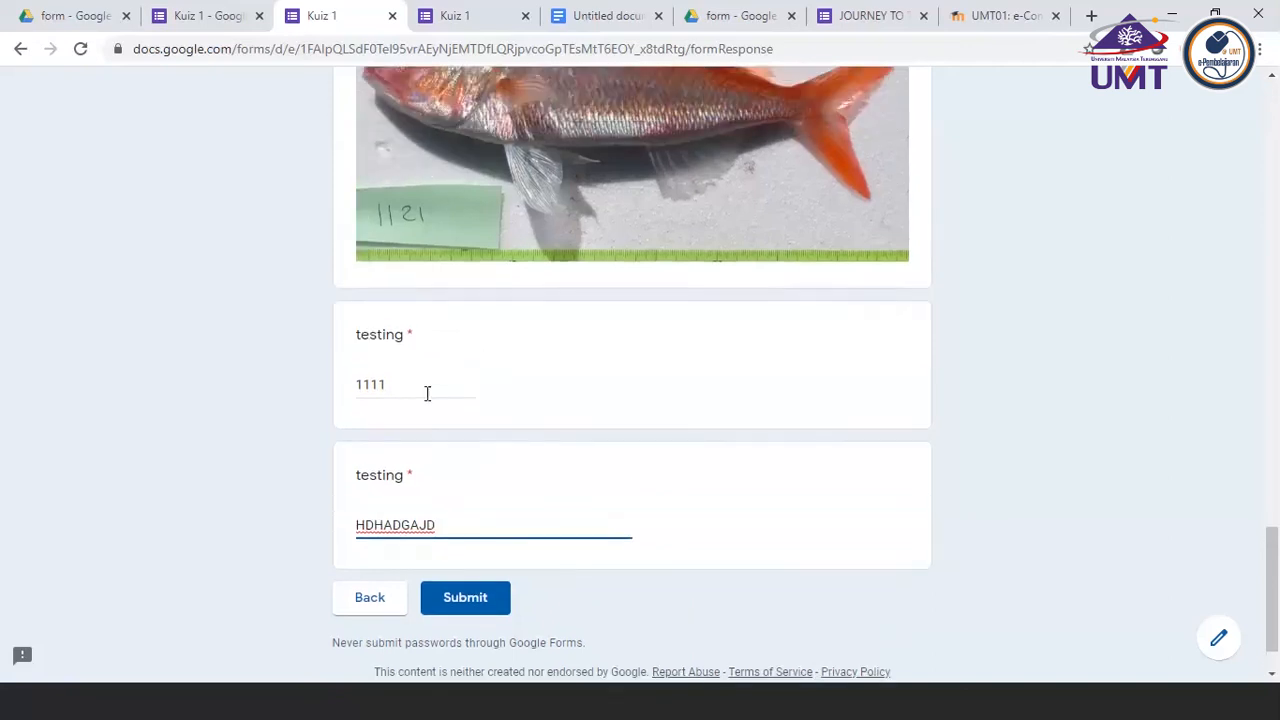
scroll(426, 396, "up", 3)
scroll(426, 400, "up", 2)
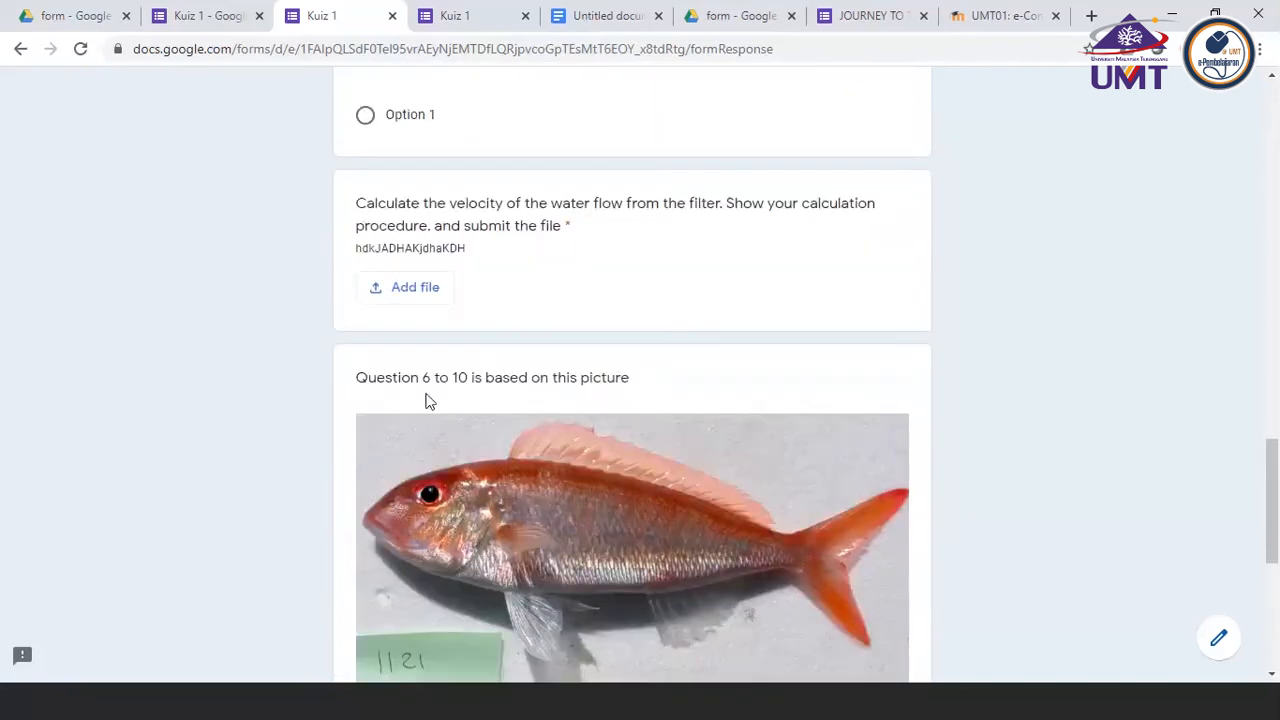
left_click(423, 290)
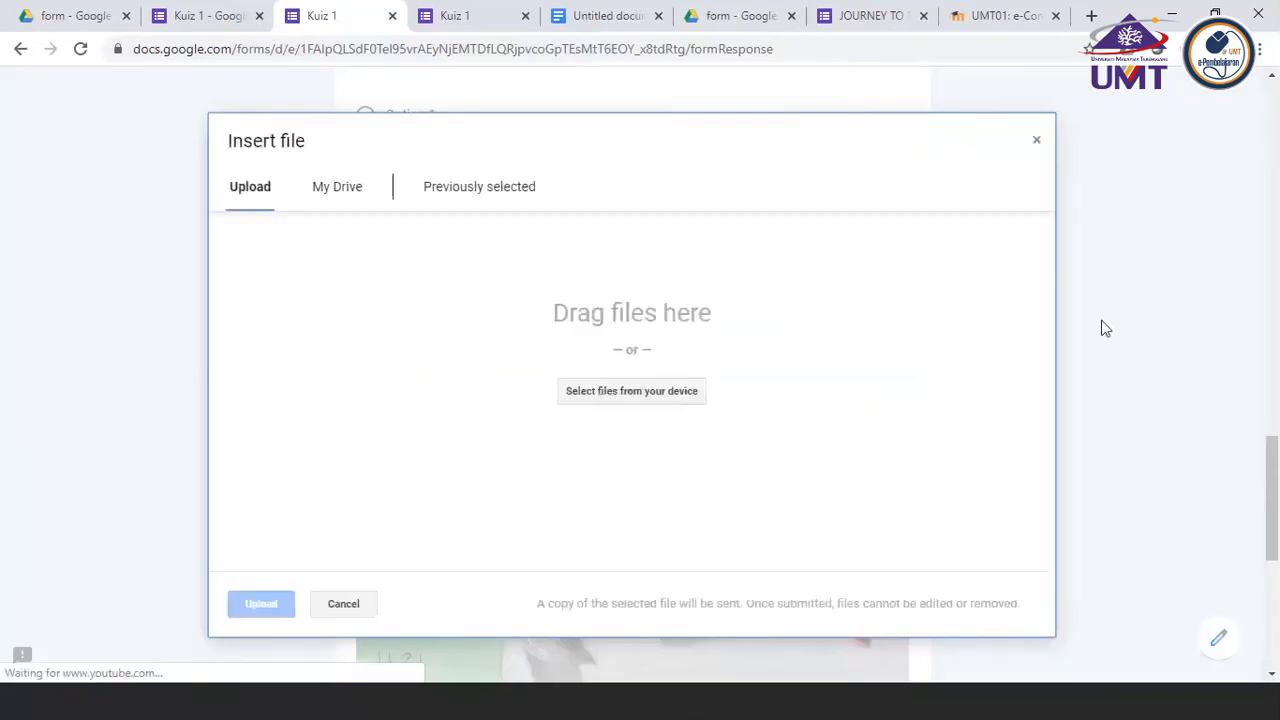
scroll(331, 645, "down", 5)
scroll(424, 260, "up", 5)
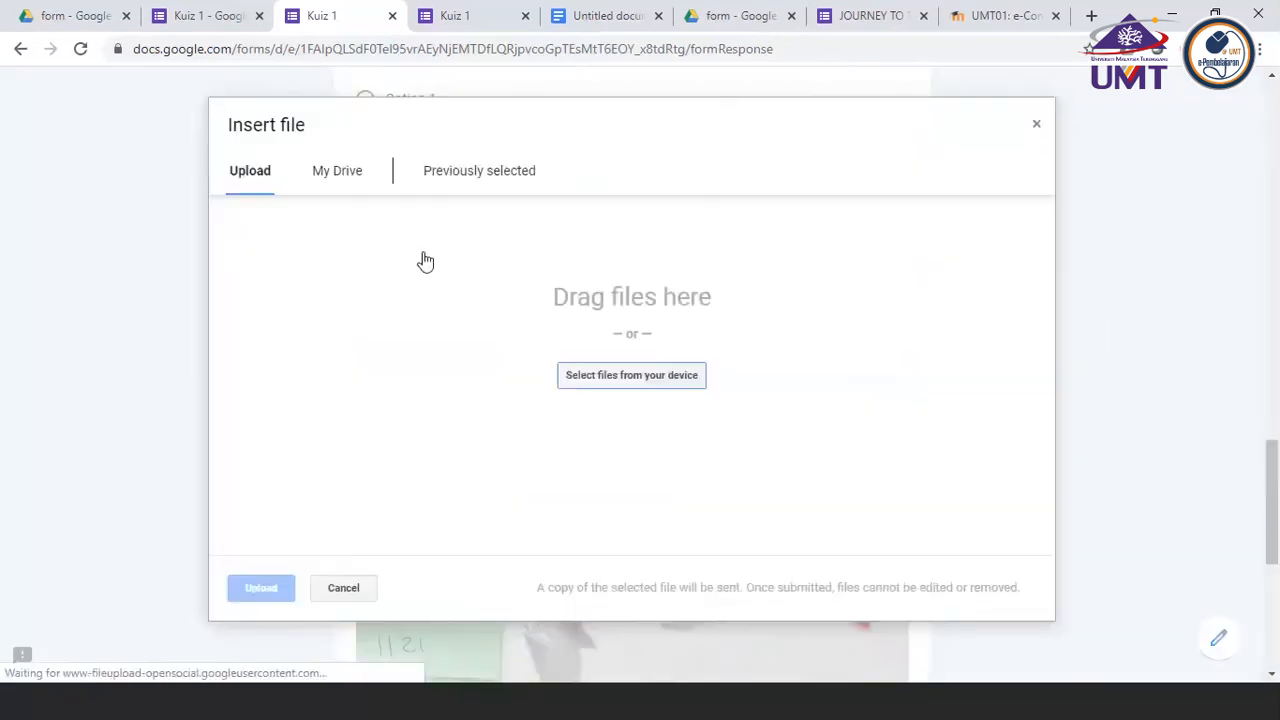
left_click(343, 588)
Answer the fish gills question with NnbMbamdbmnDB and choose Salah for "Ikan boleh hidup atas pokok"
scroll(868, 308, "up", 5)
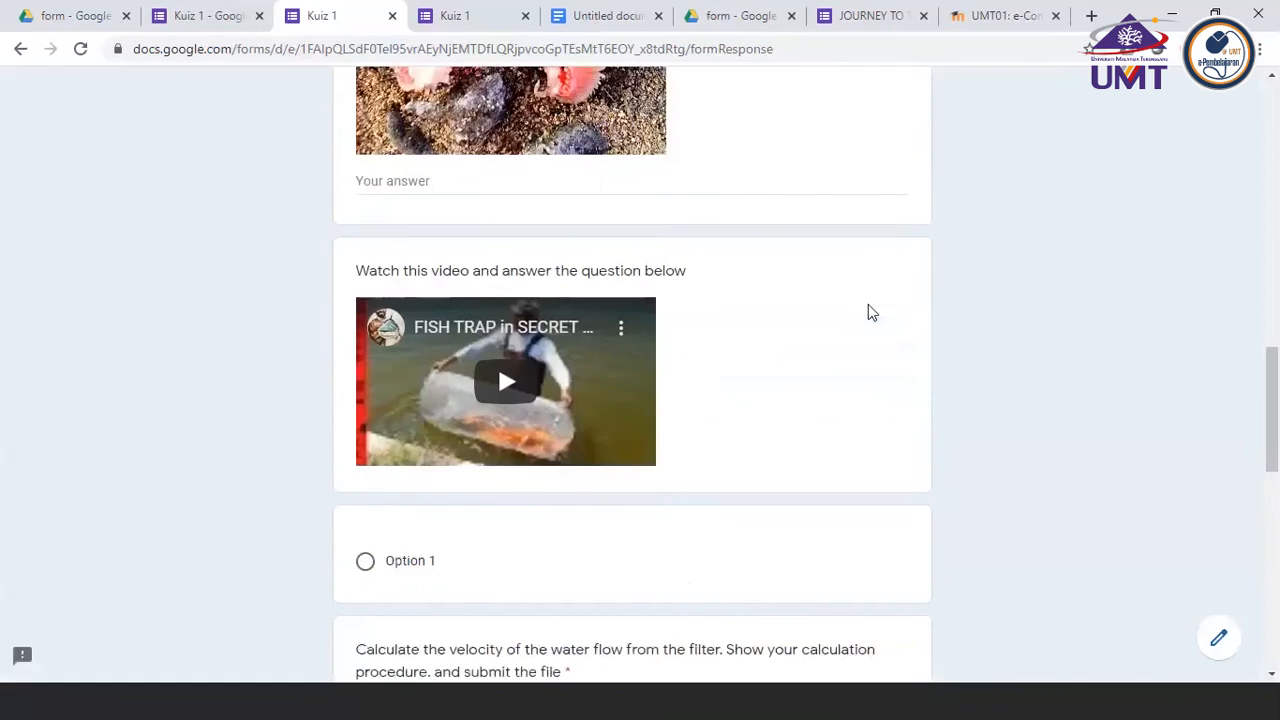
scroll(868, 309, "up", 1)
scroll(600, 420, "up", 1)
scroll(480, 430, "up", 5)
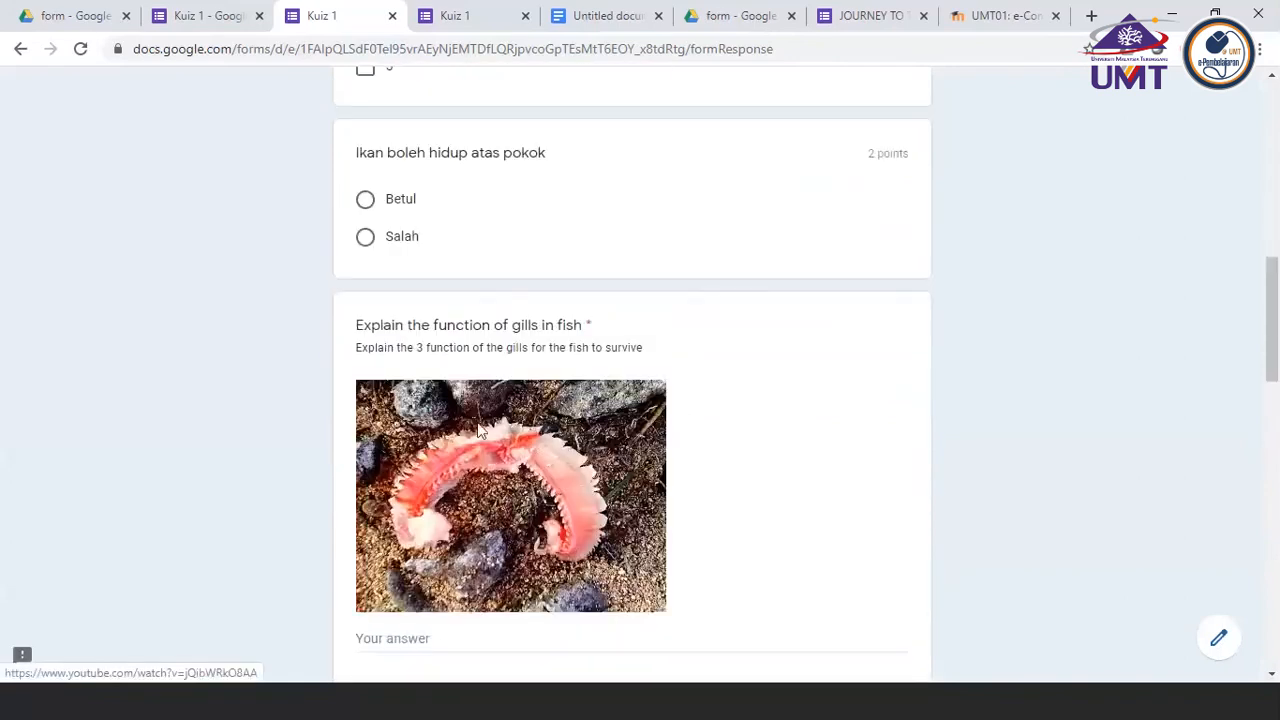
left_click(432, 650)
type("NnbMbamdbmnDB")
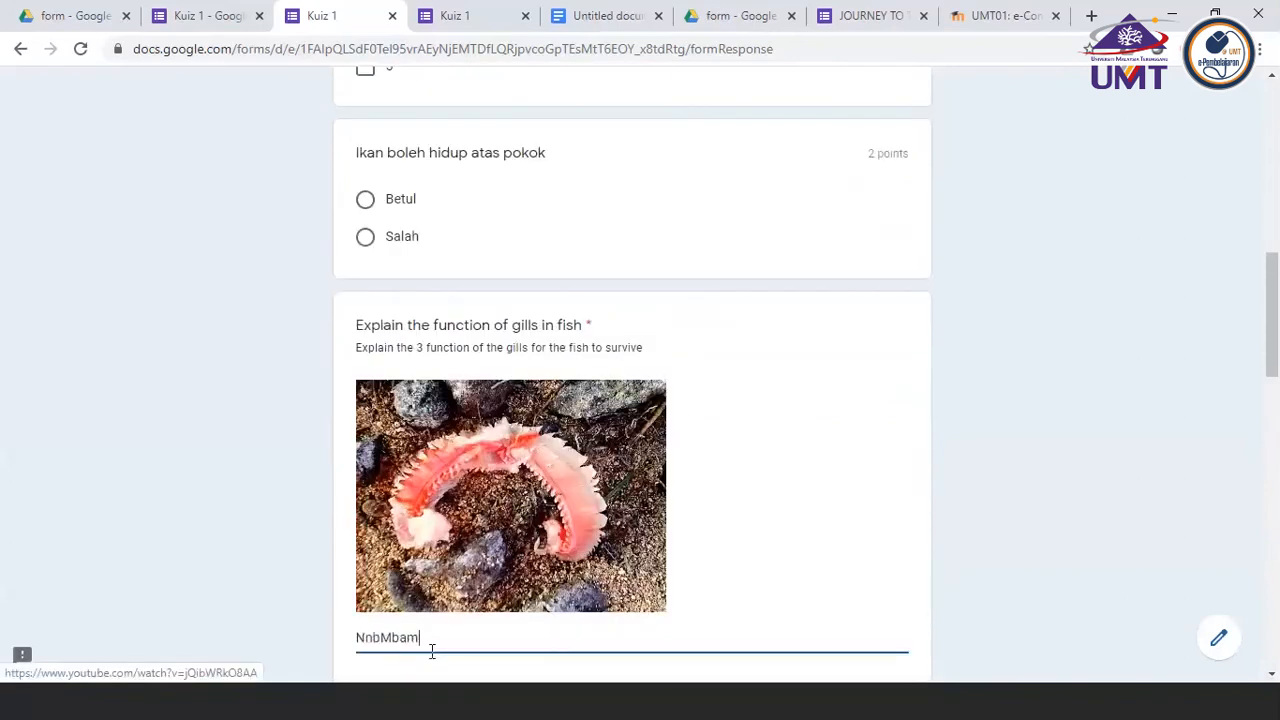
left_click(394, 237)
Select the answers 1 and 3 for the question on how many fins a fish has
scroll(390, 295, "up", 3)
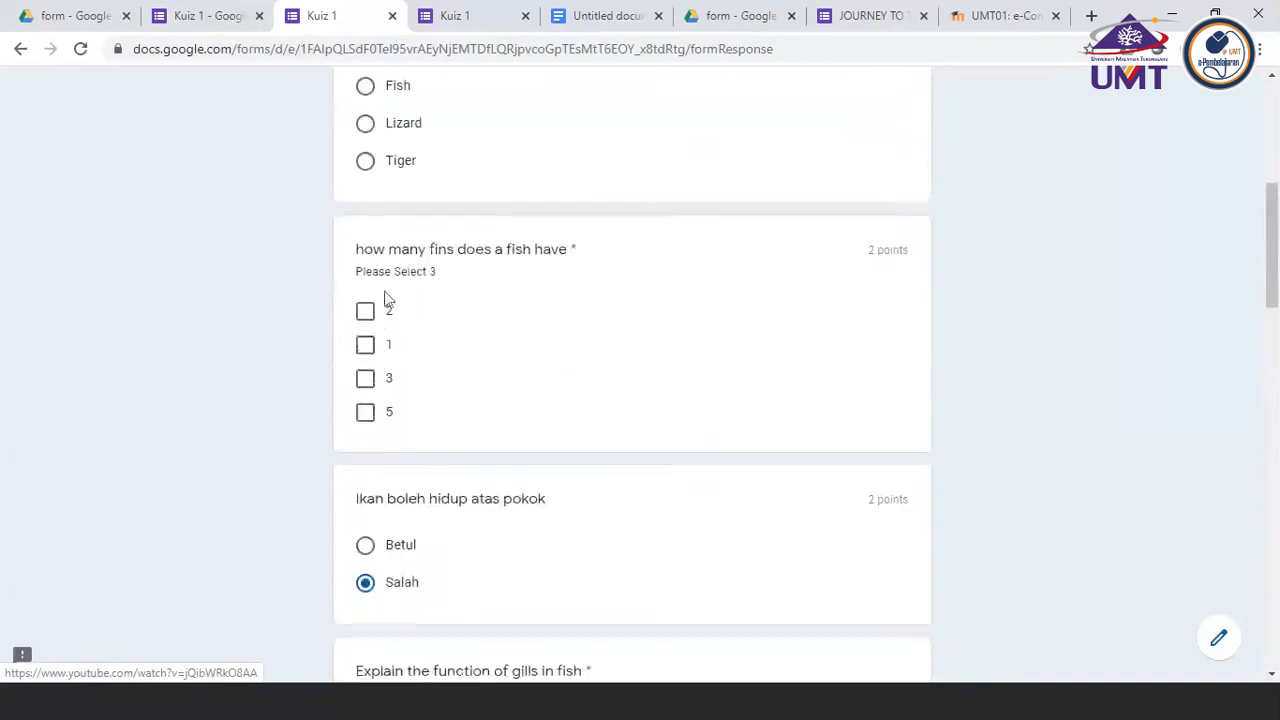
left_click(366, 345)
left_click(366, 380)
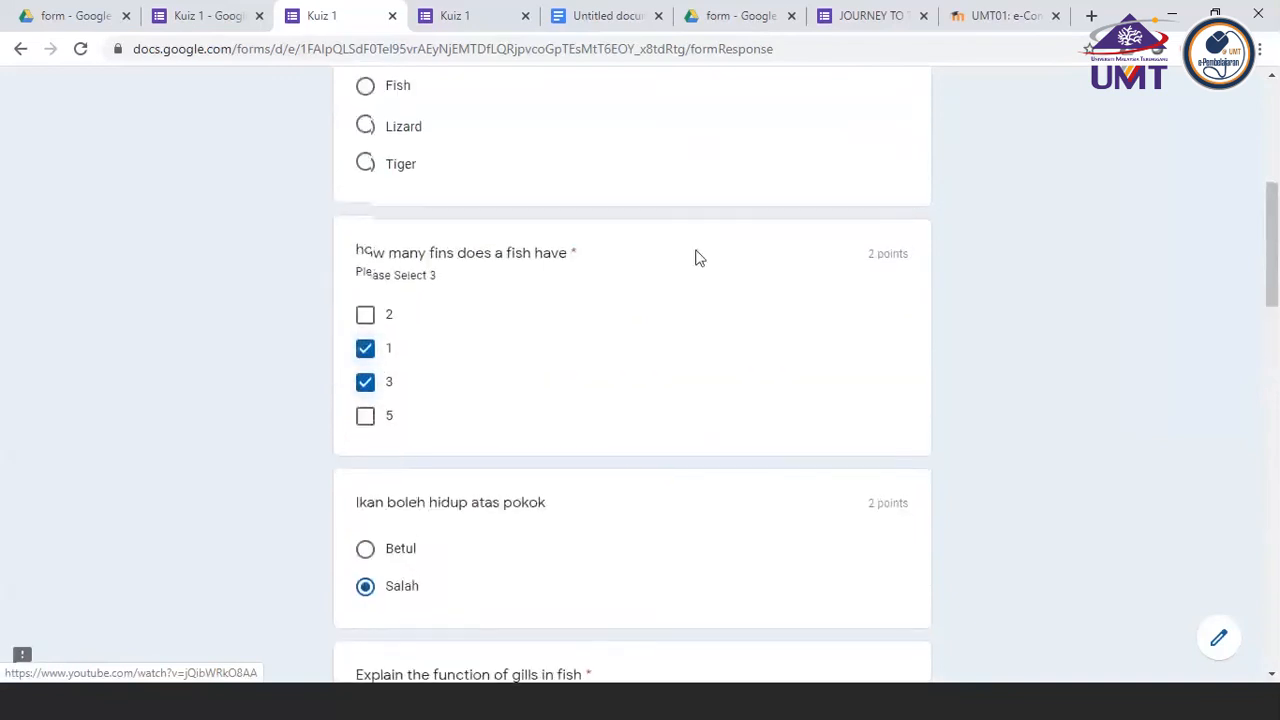
Choose Lizard for the question about the animal that lives in the water, and try to submit the quiz
scroll(660, 300, "up", 2)
left_click(368, 286)
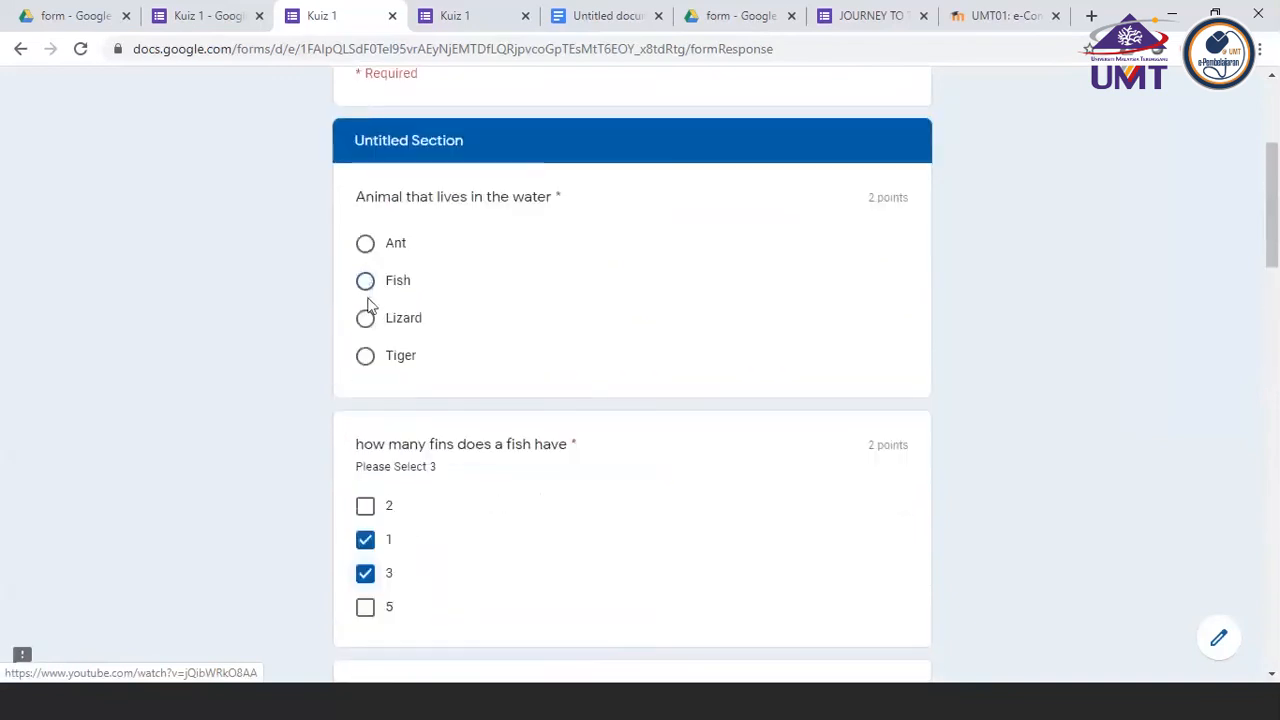
left_click(367, 322)
scroll(877, 369, "down", 15)
left_click(465, 538)
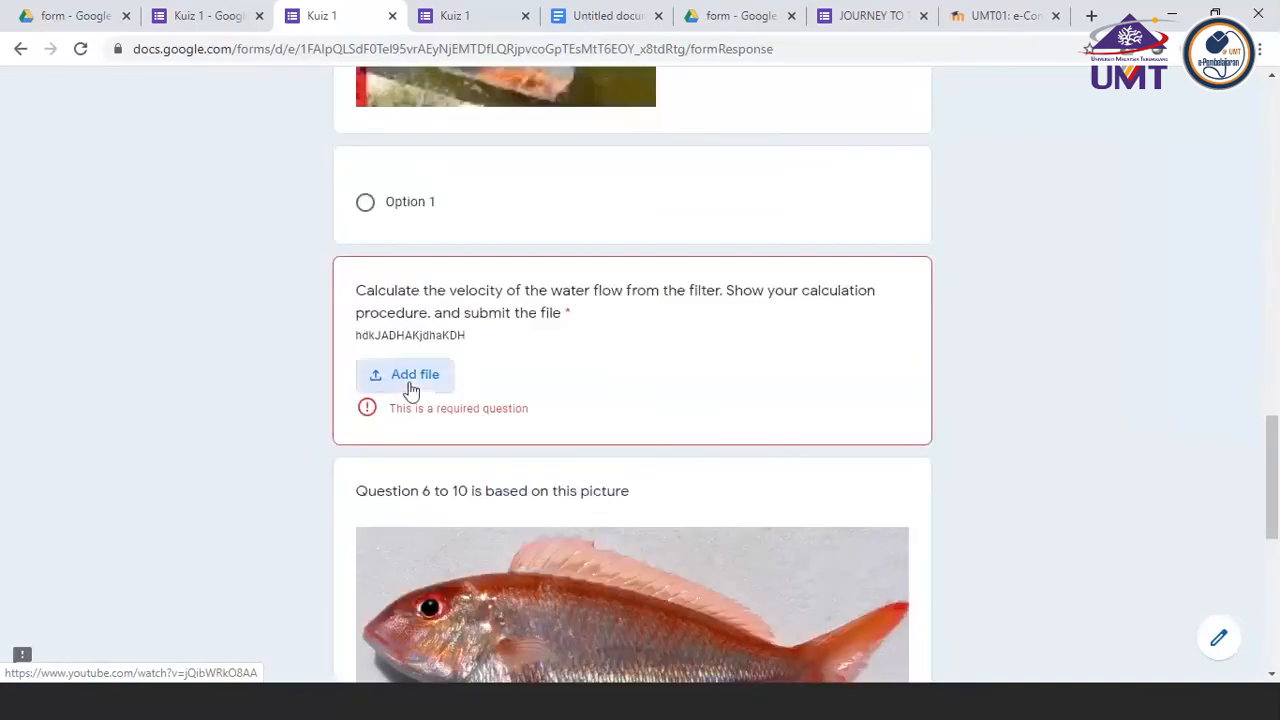
left_click(411, 389)
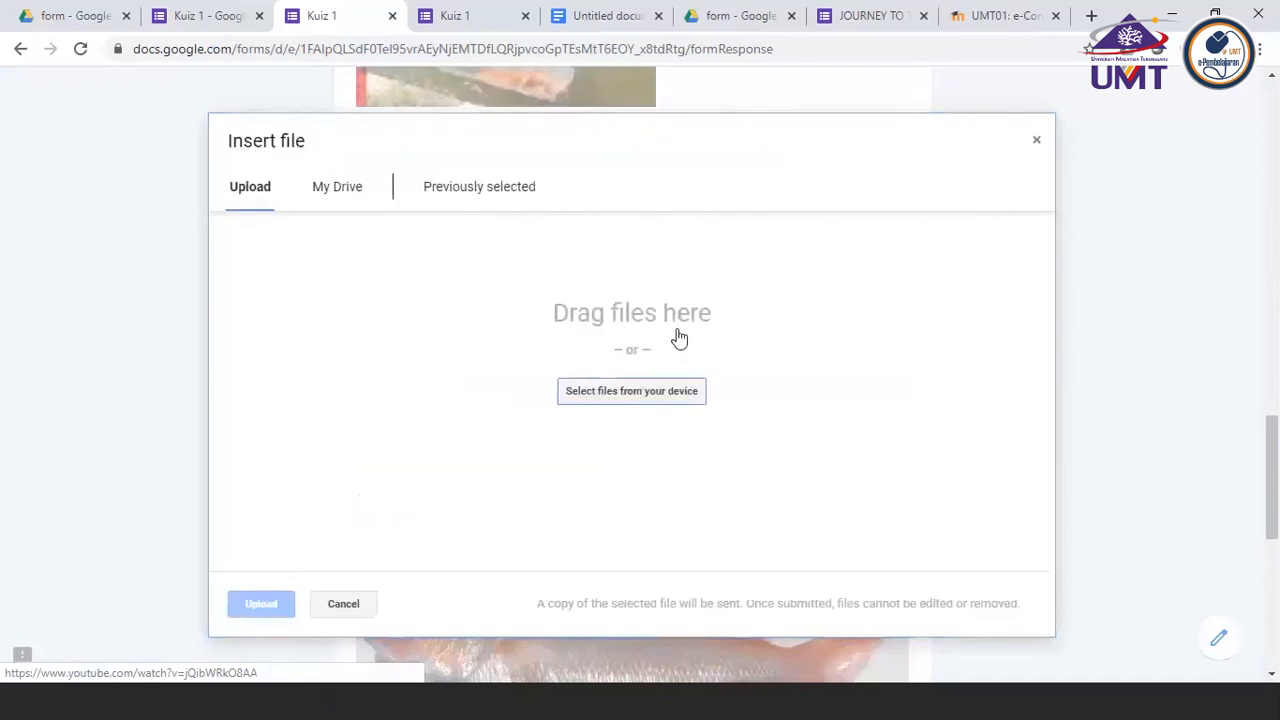
left_click(604, 398)
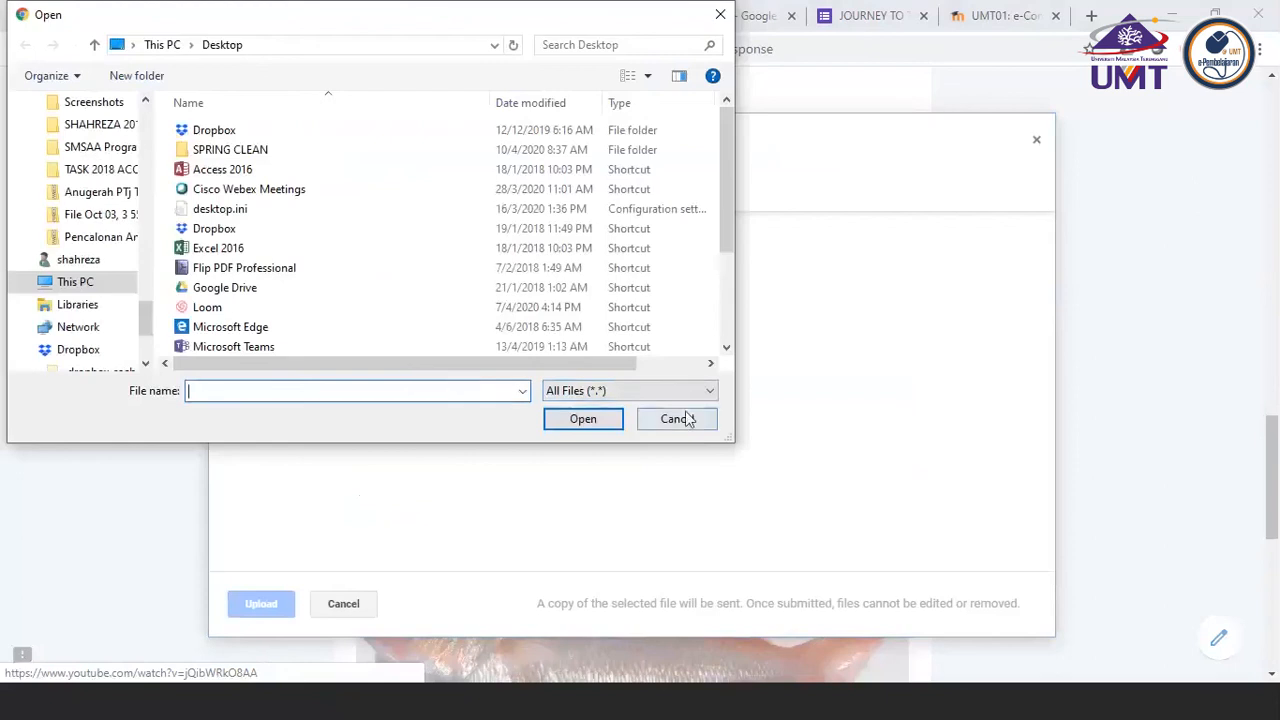
left_click(677, 418)
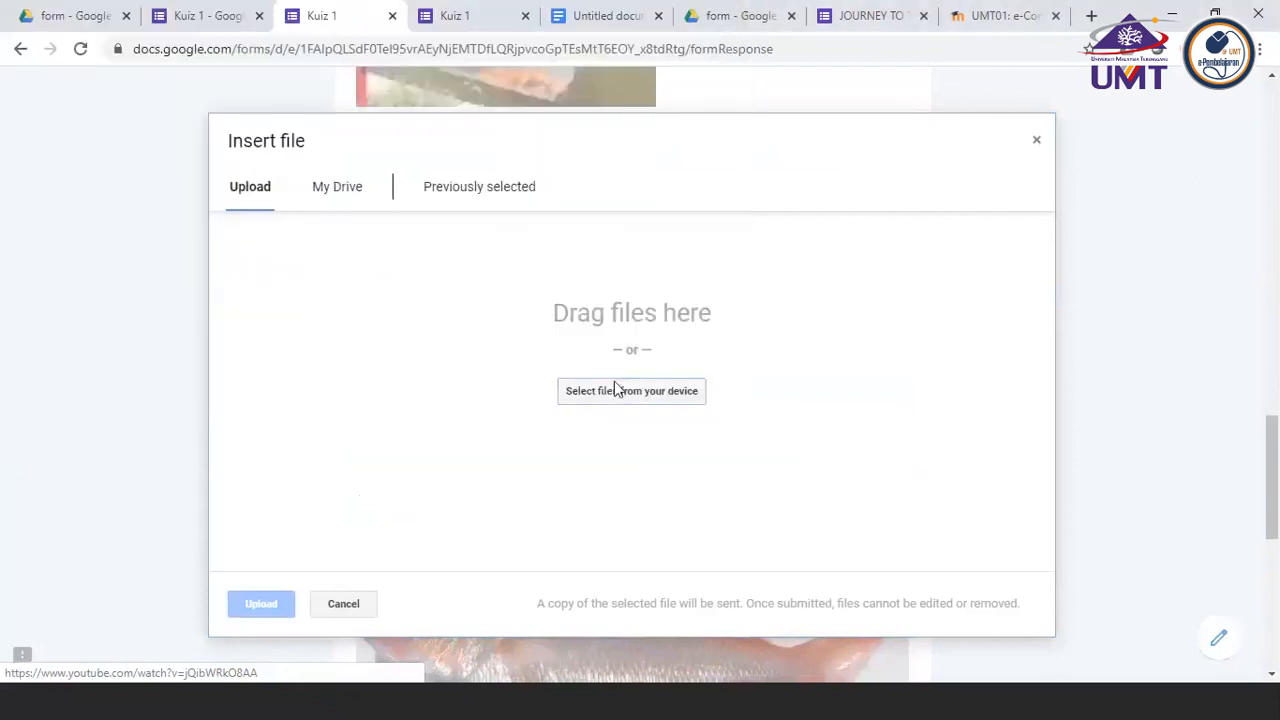
left_click(615, 390)
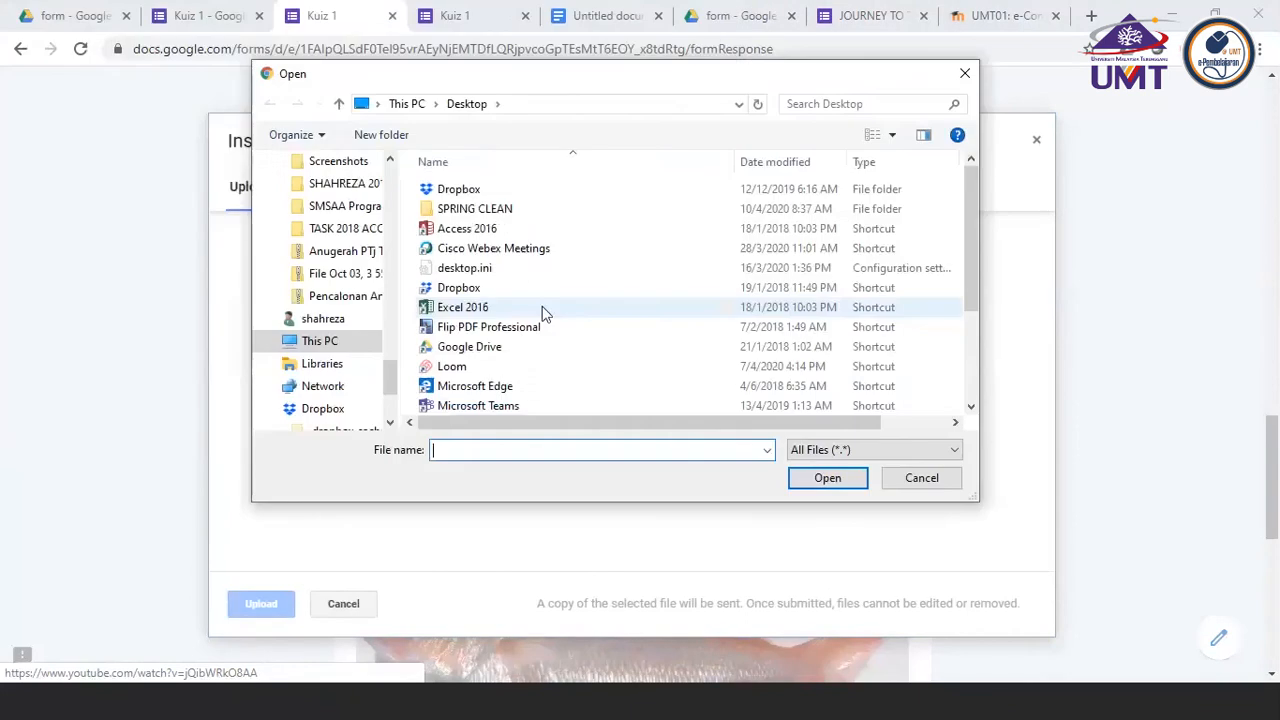
scroll(545, 313, "down", 3)
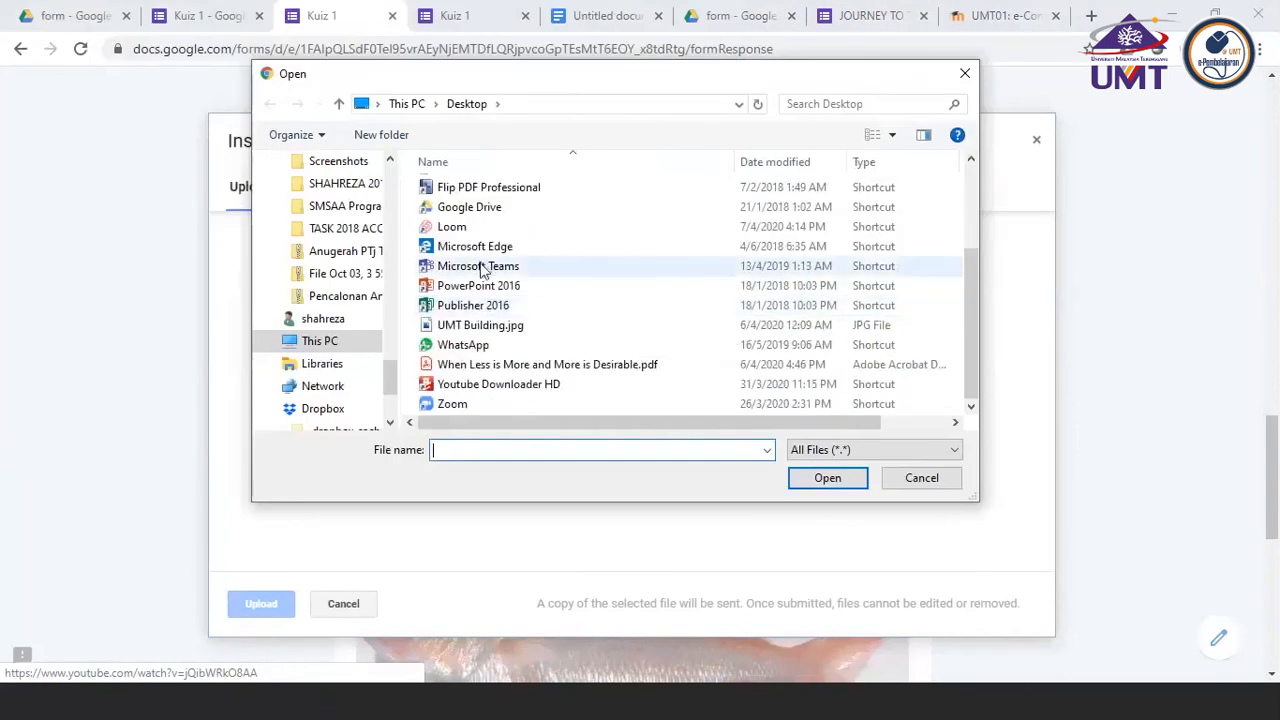
scroll(492, 337, "up", 2)
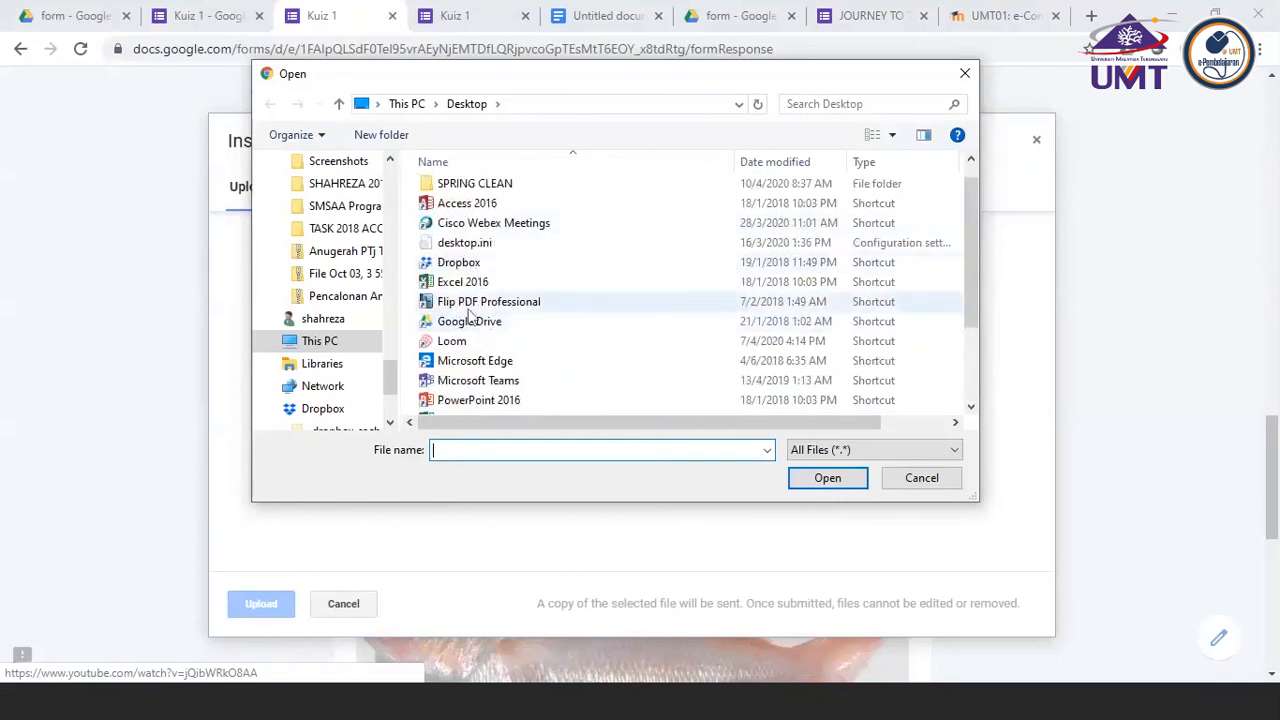
left_click(918, 477)
left_click(343, 605)
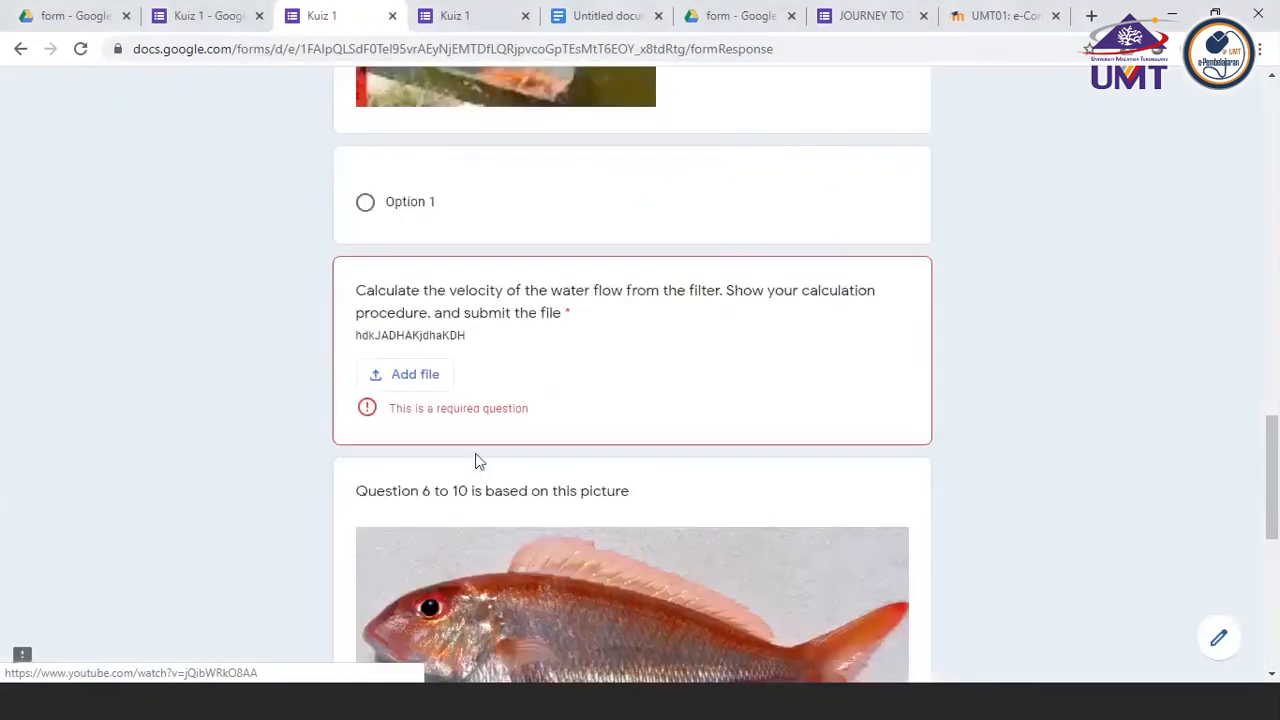
left_click(428, 372)
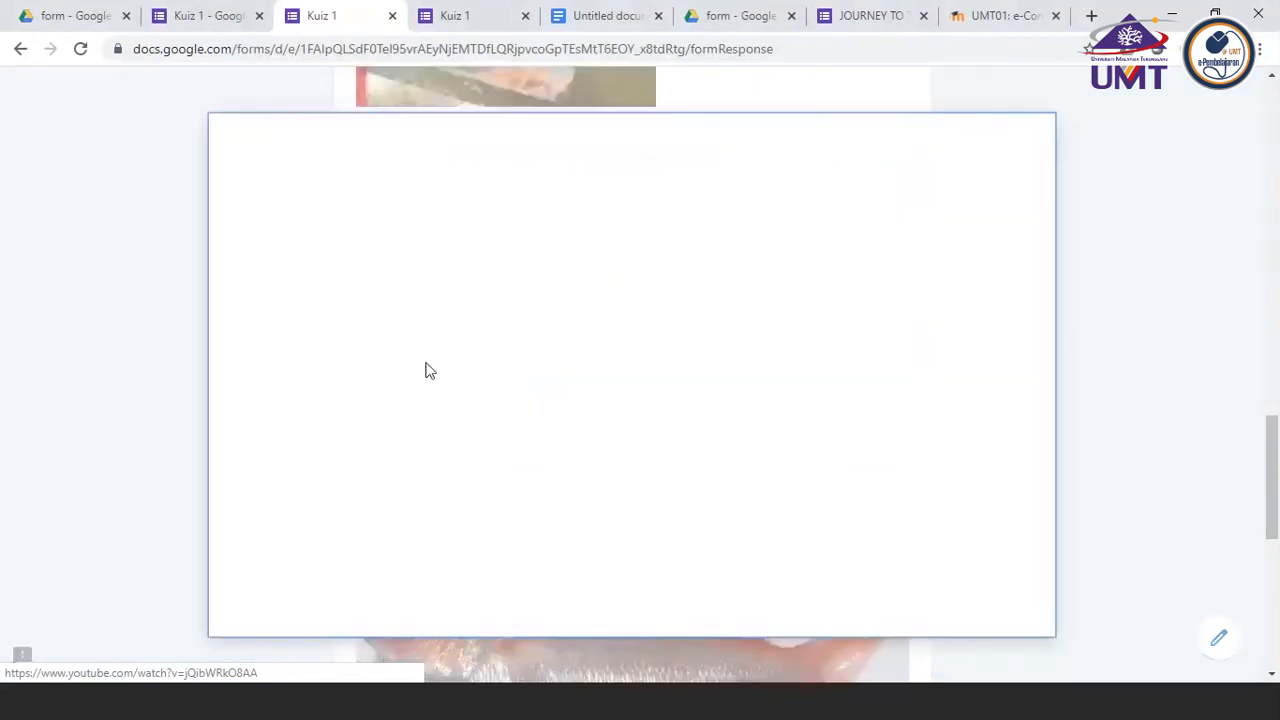
Return to the form editor and make the file upload question on calculating the water flow velocity optional
left_click(240, 15)
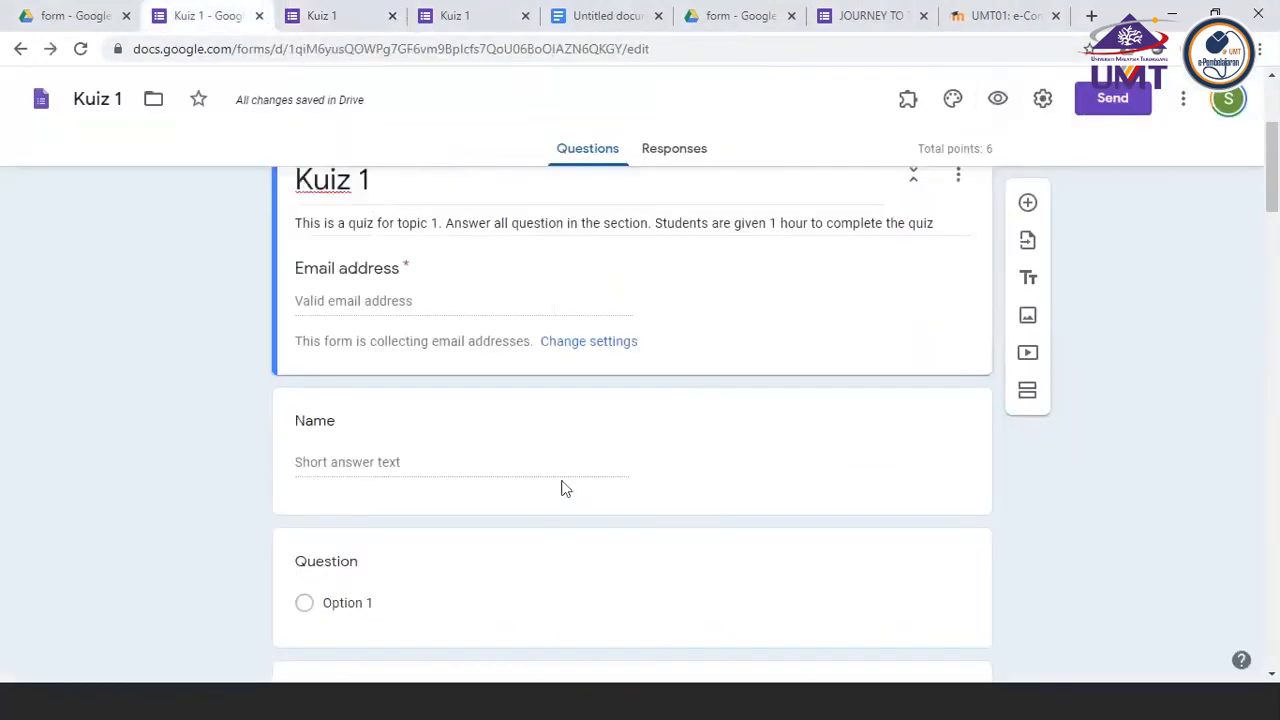
scroll(561, 488, "down", 3)
scroll(550, 509, "down", 15)
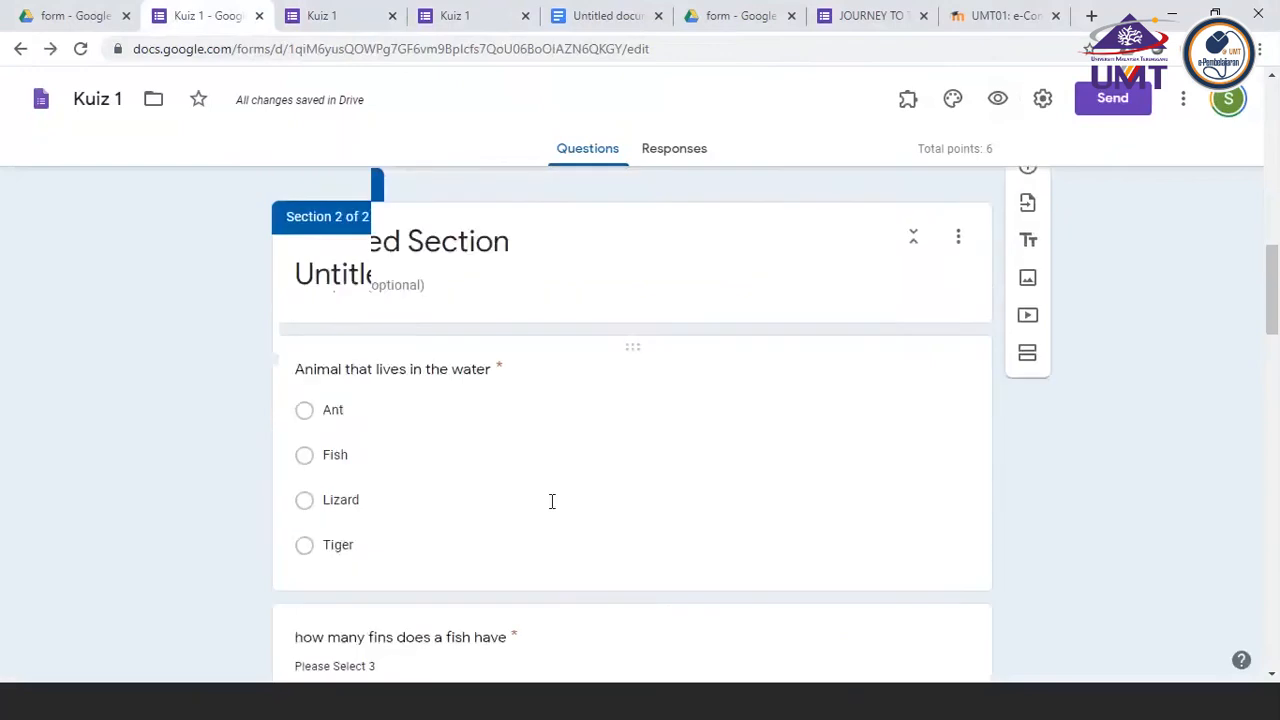
scroll(551, 505, "down", 5)
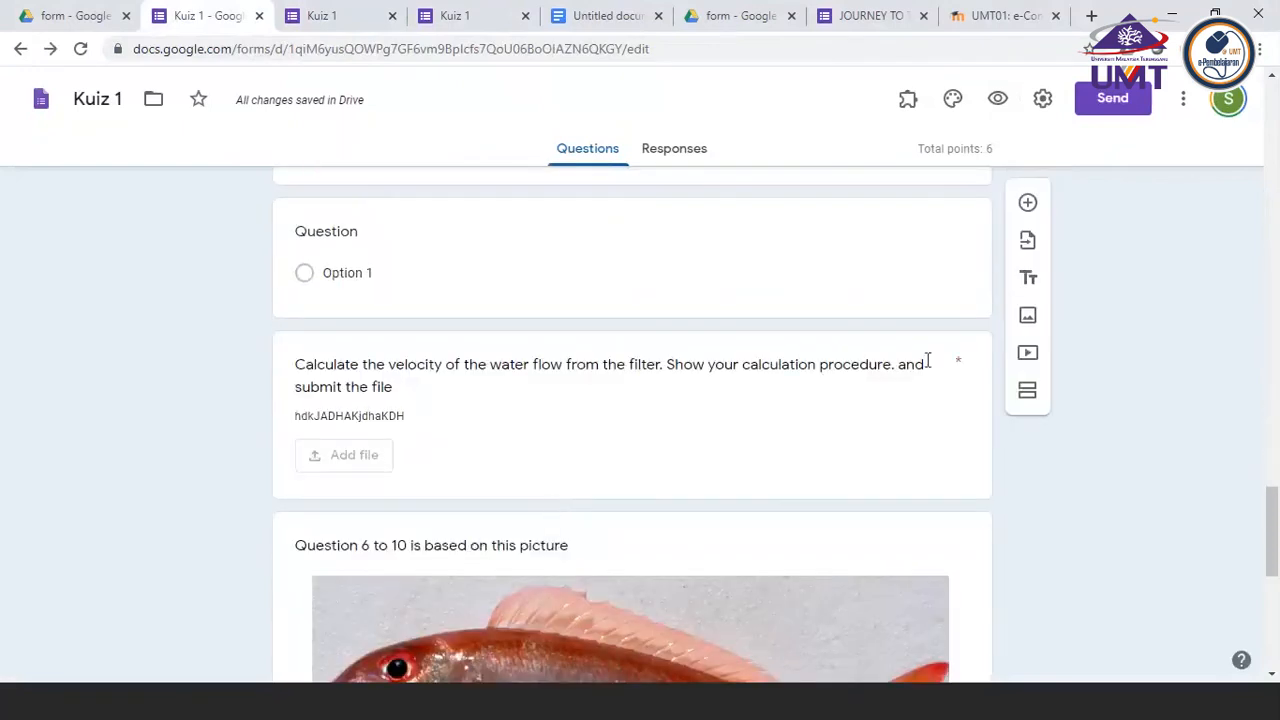
left_click(908, 420)
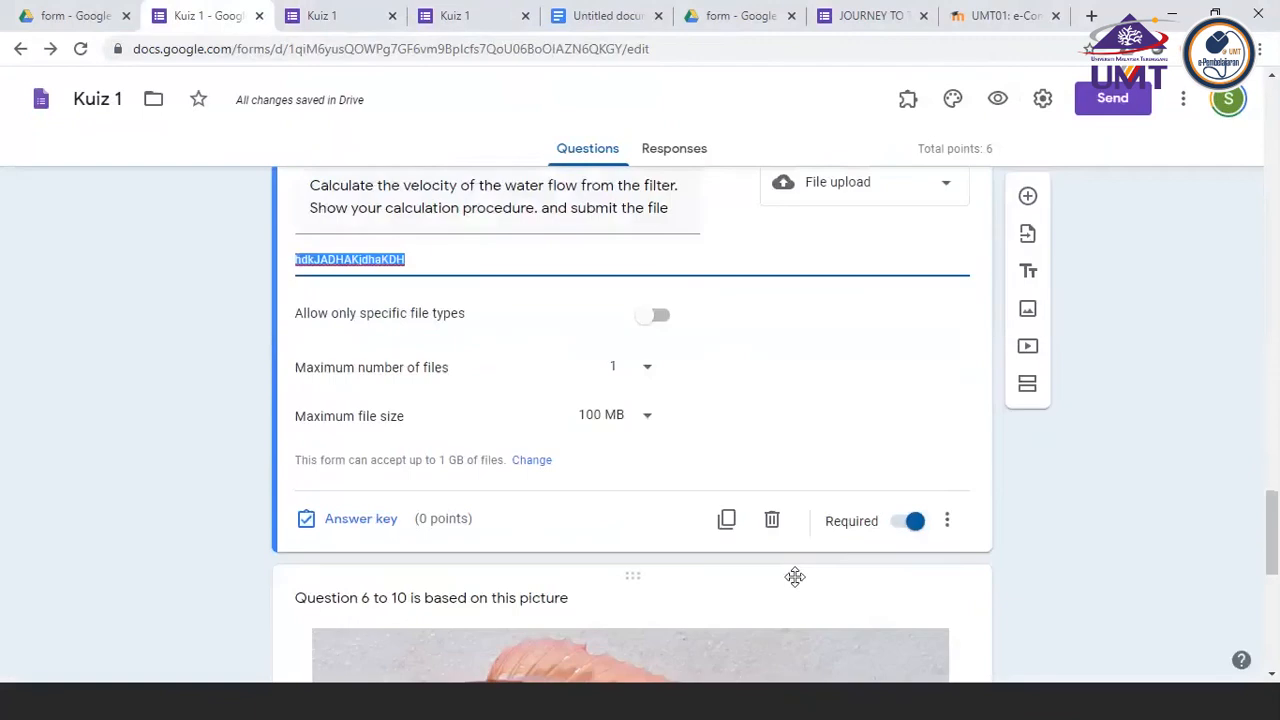
left_click(900, 528)
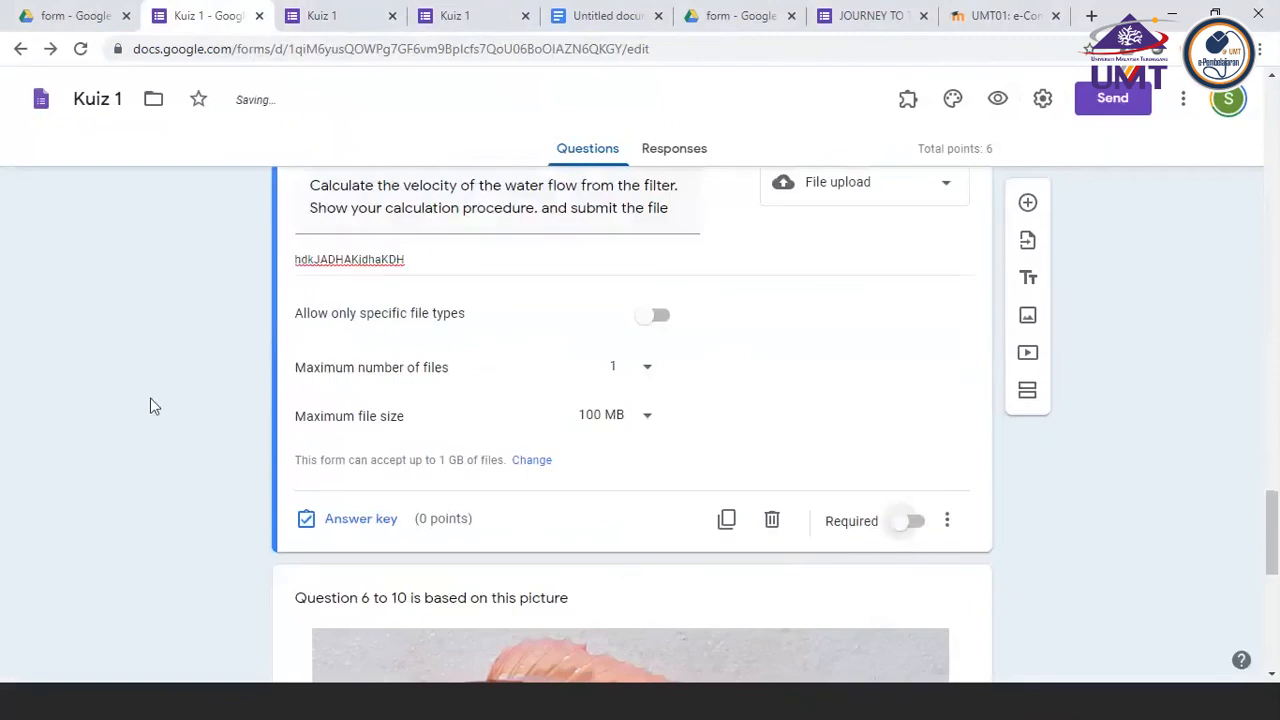
Go back to the respondent form, cancel the file insertion and try to submit the quiz again
left_click(330, 16)
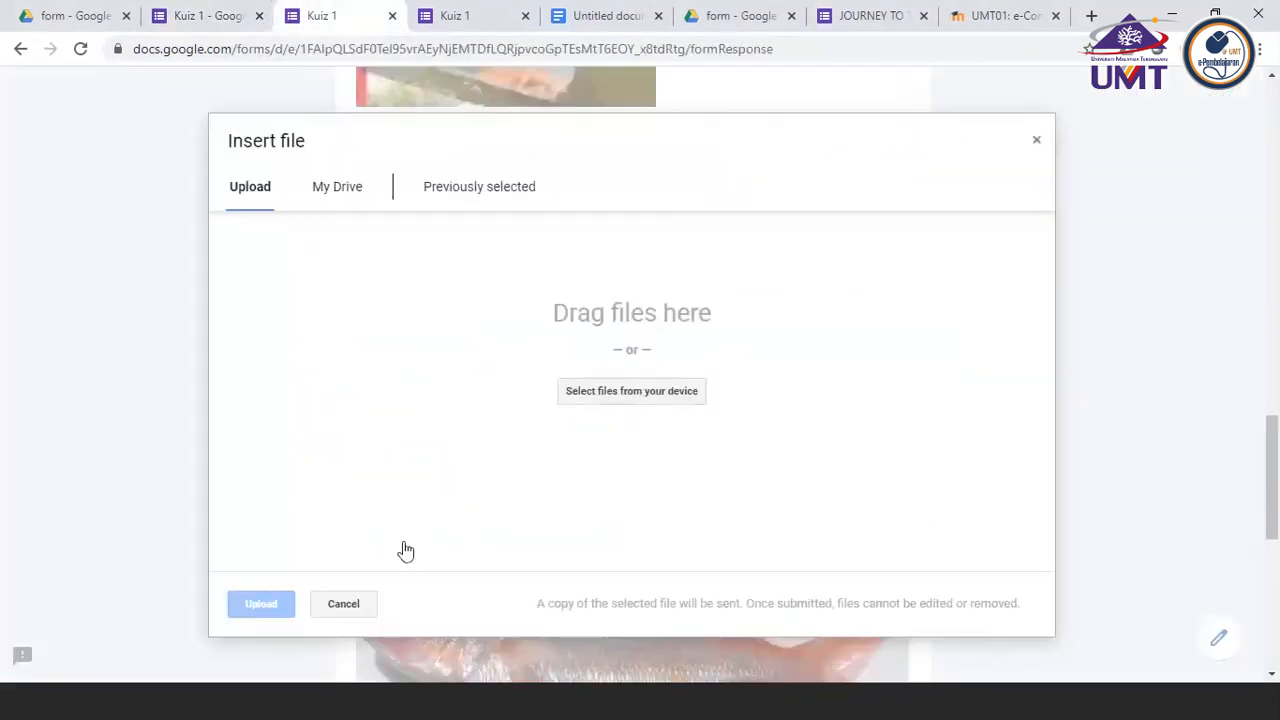
left_click(350, 607)
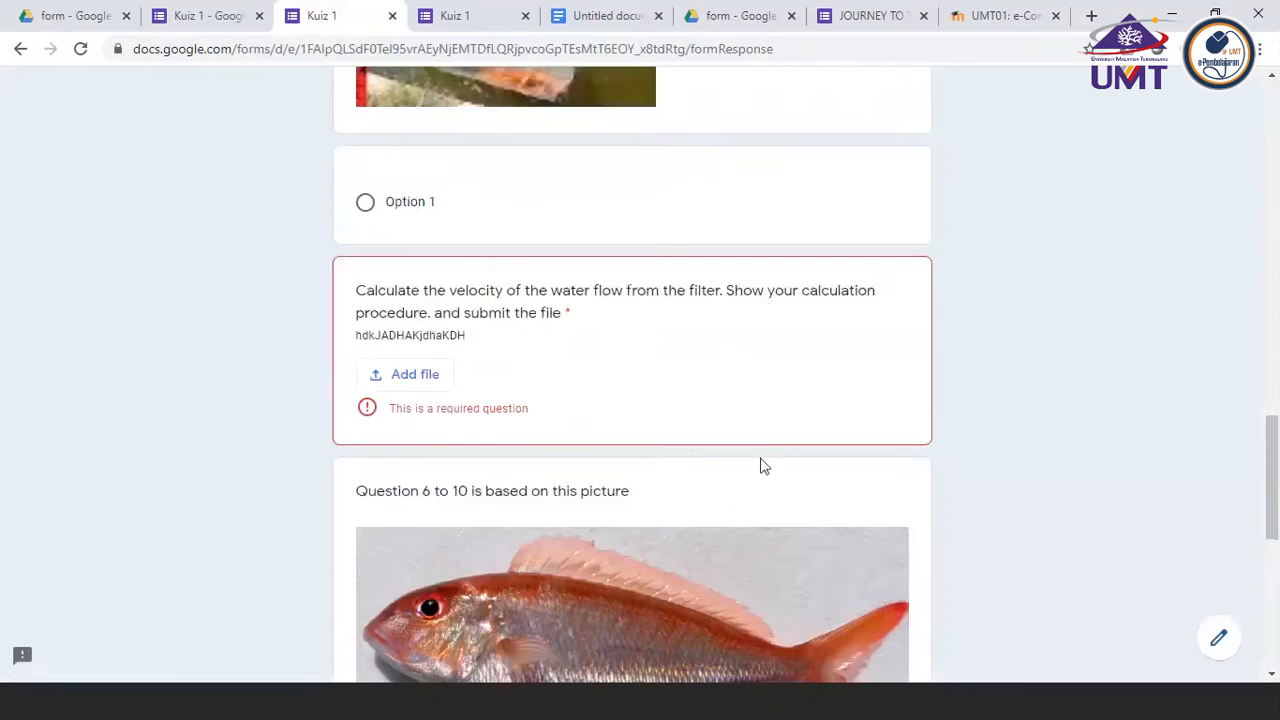
scroll(693, 470, "down", 6)
left_click(472, 536)
In the form editor, restrict the velocity question's uploads to specific file types and allow only Image
left_click(264, 24)
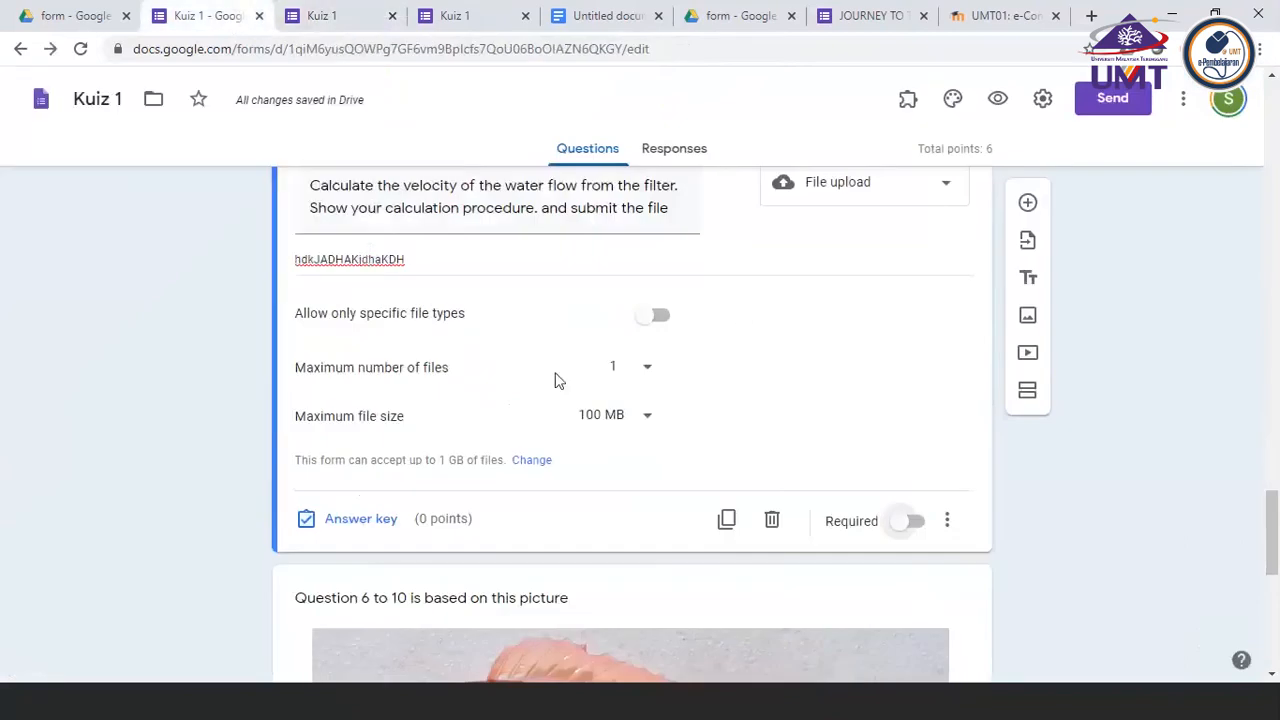
left_click(660, 318)
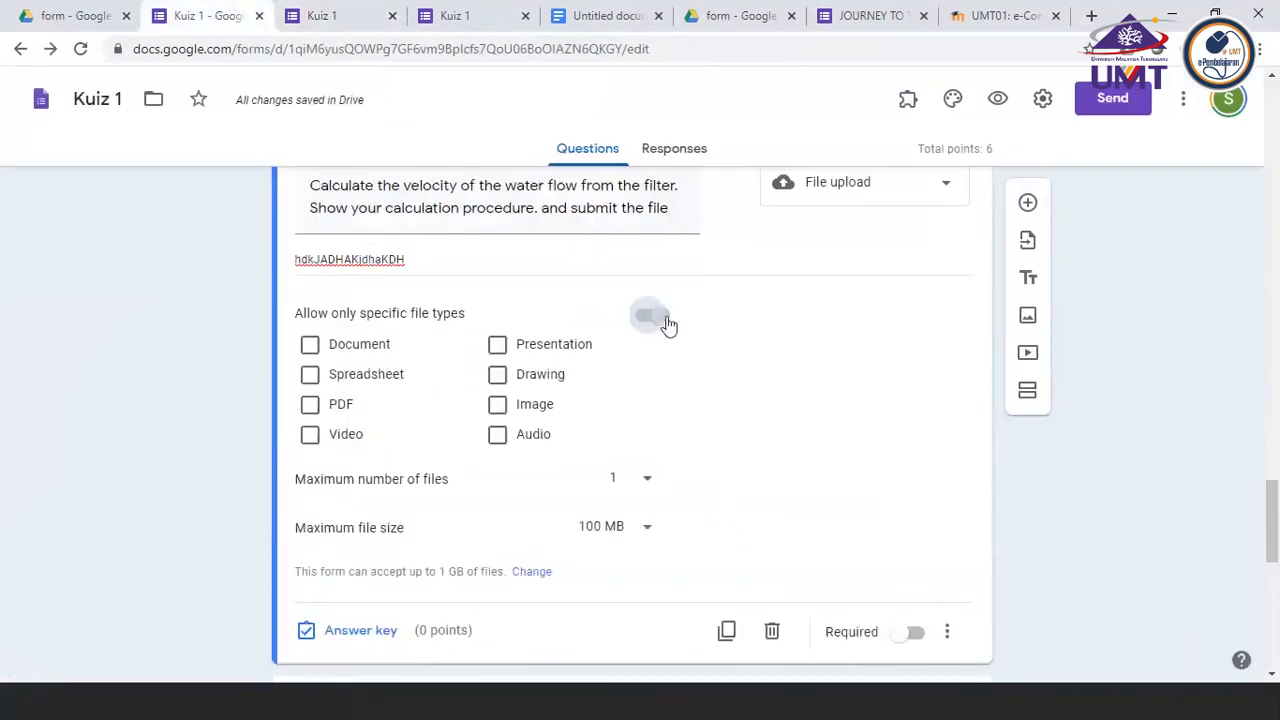
left_click(505, 408)
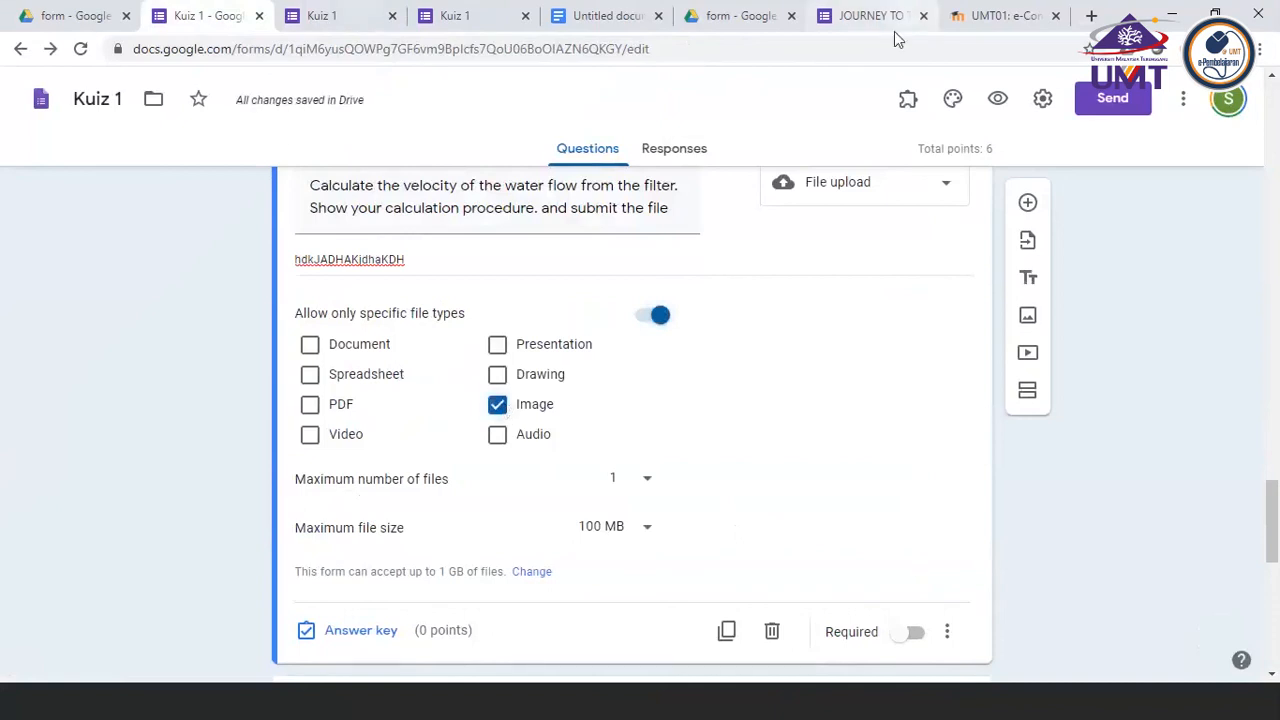
Discard the old respondent form with its unsaved answers and open a fresh preview of Kuiz 1
left_click(392, 15)
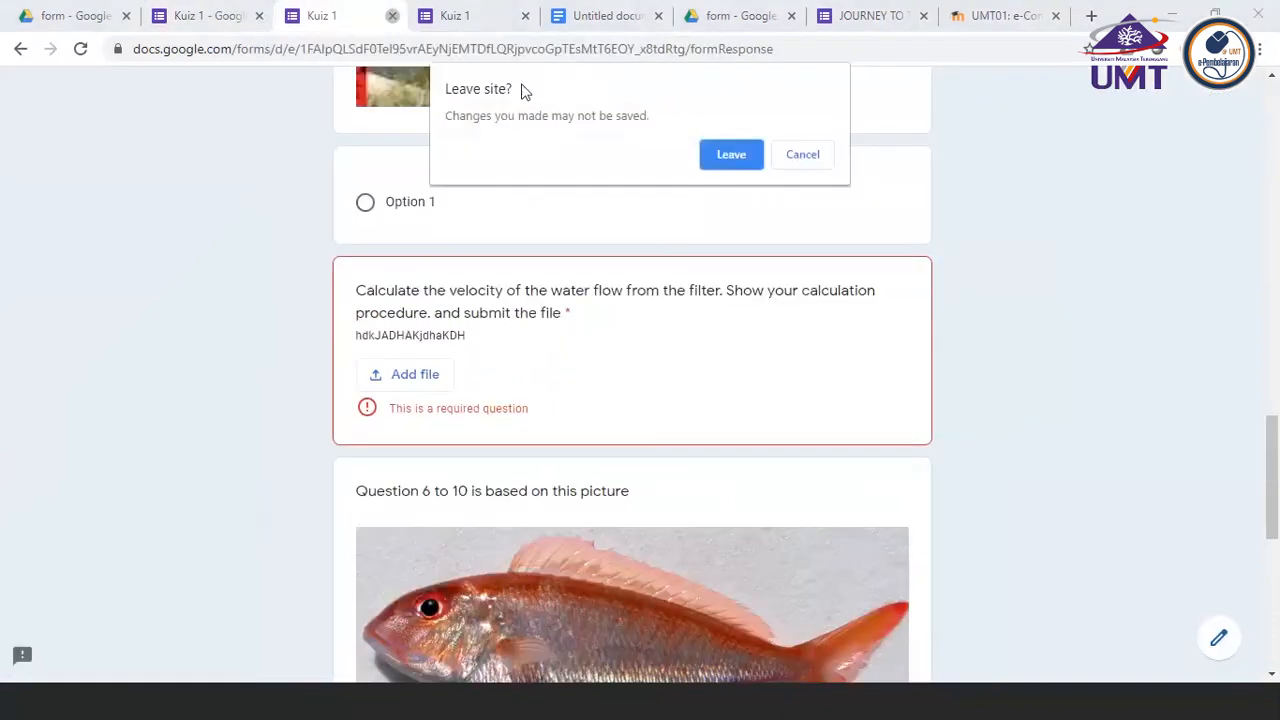
left_click(733, 155)
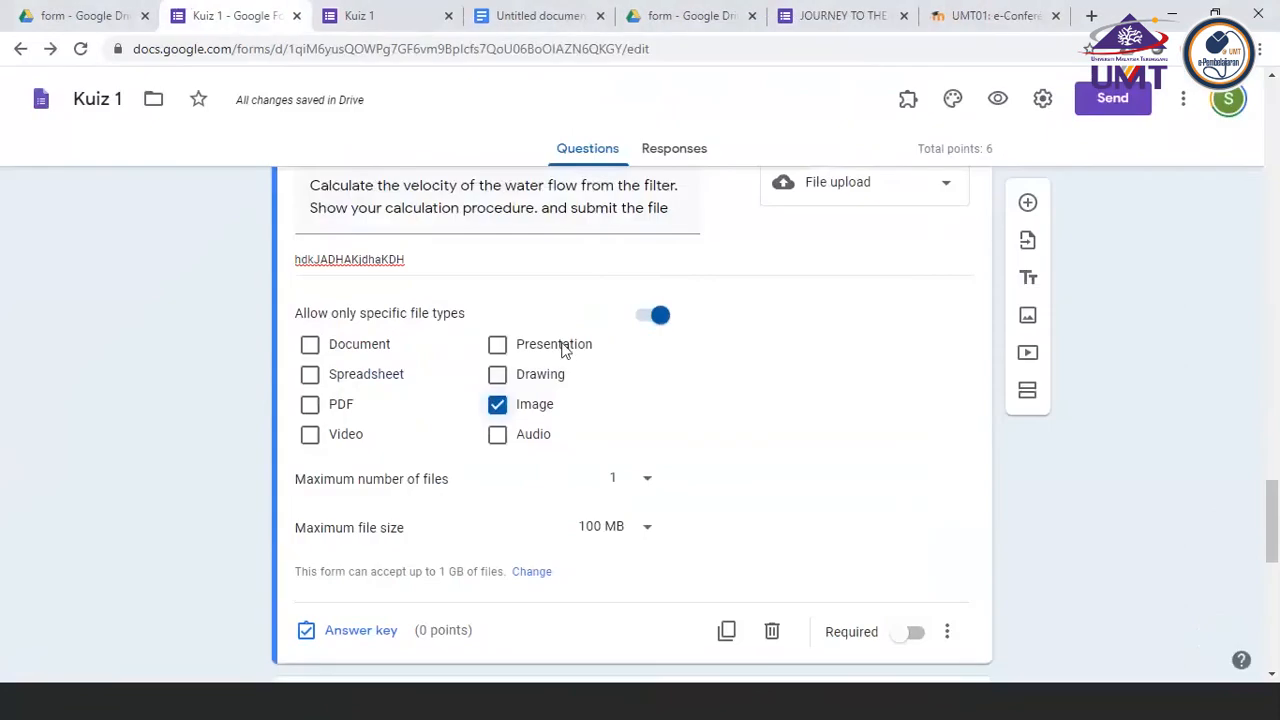
left_click(997, 99)
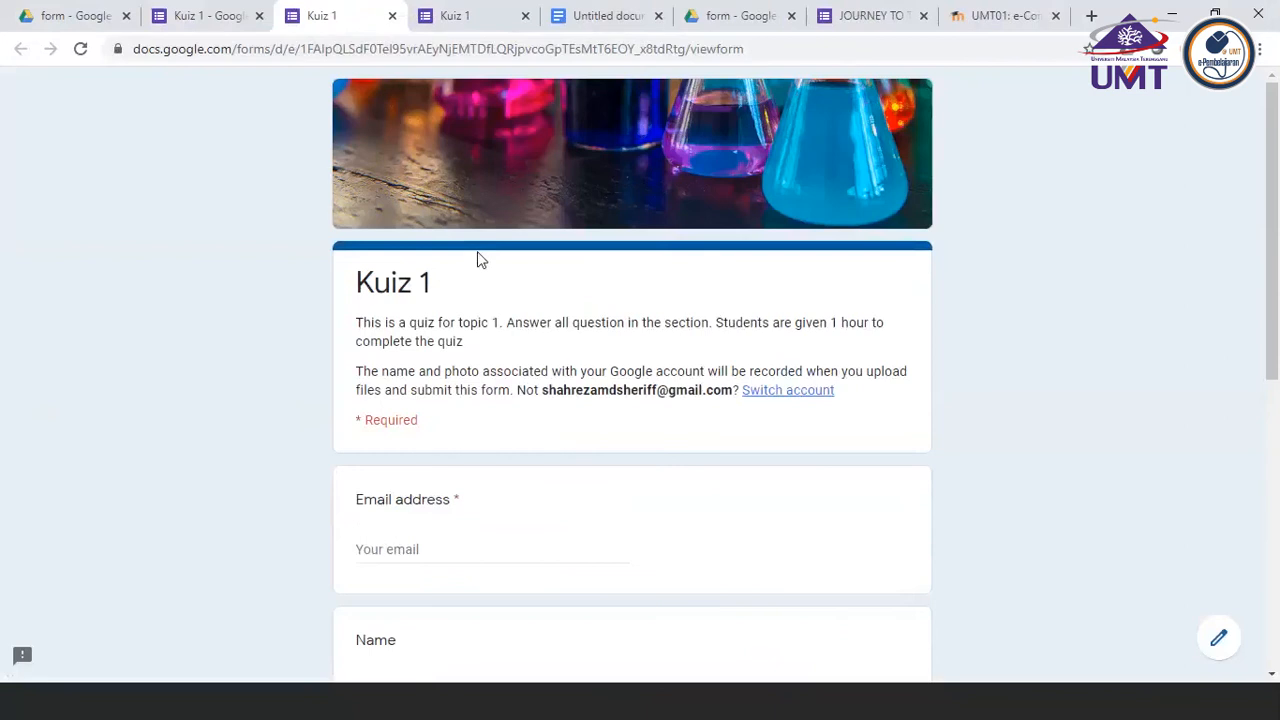
Fill in the respondent's email address and name, and choose Option 1 in the first untitled question
left_click(391, 548)
left_click(396, 588)
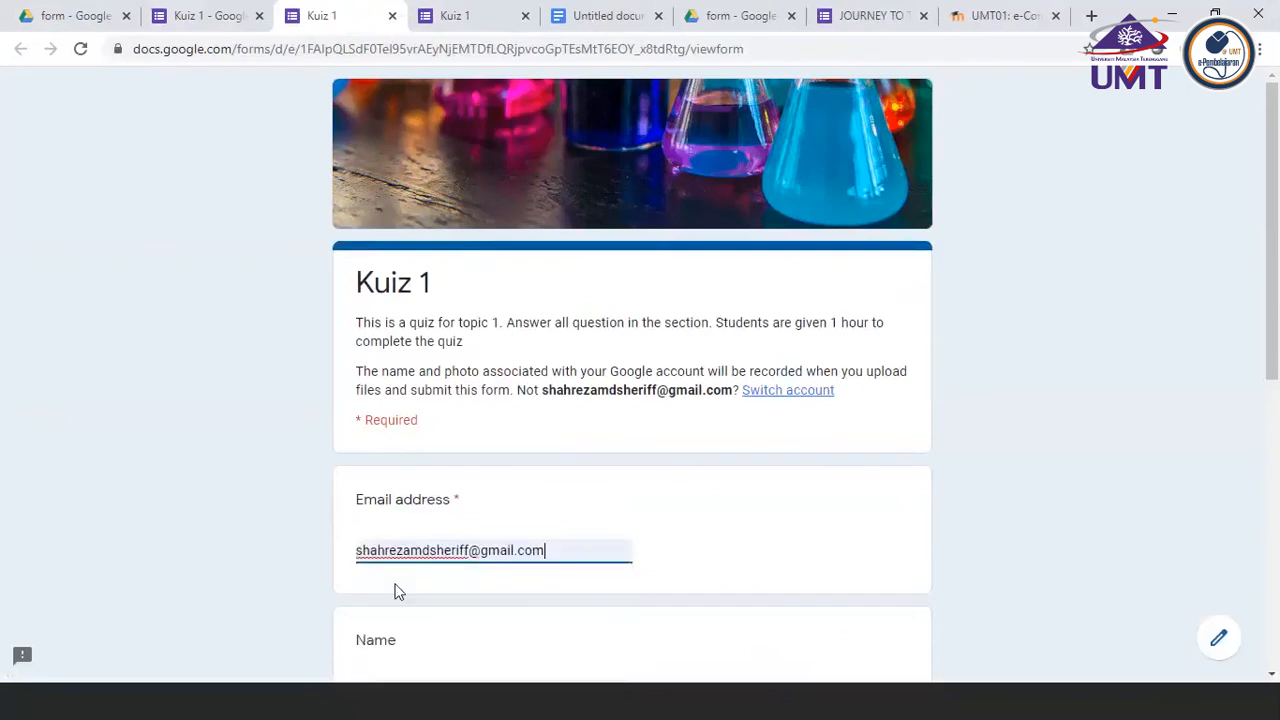
scroll(394, 591, "down", 3)
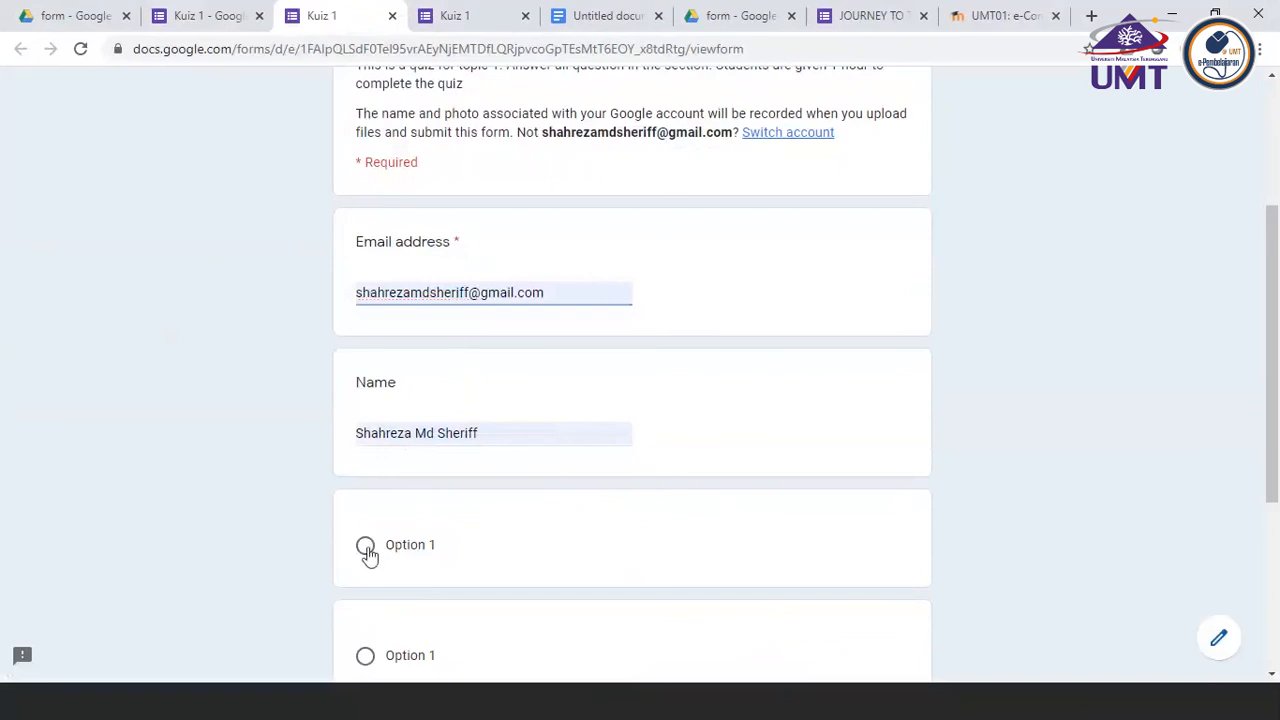
left_click(366, 548)
scroll(367, 554, "down", 4)
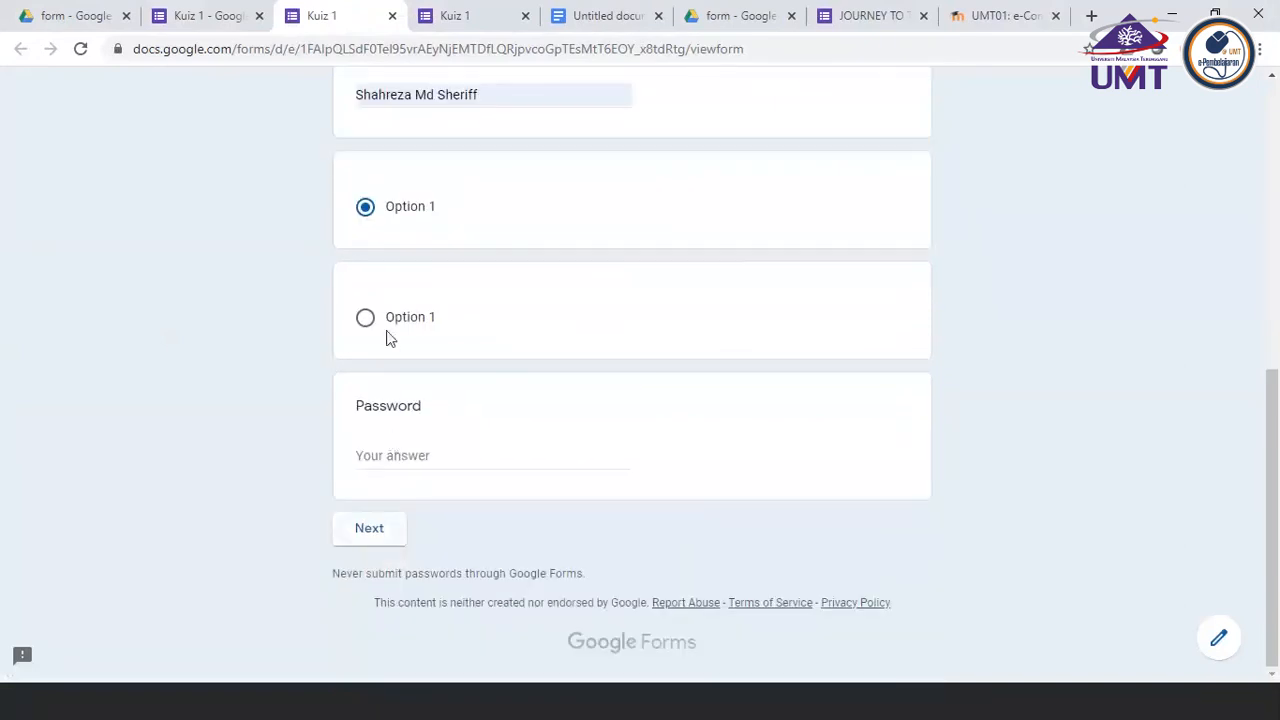
Test the Password question's validation by entering an incorrect password and trying to continue
left_click(386, 456)
type("FG")
left_click(370, 518)
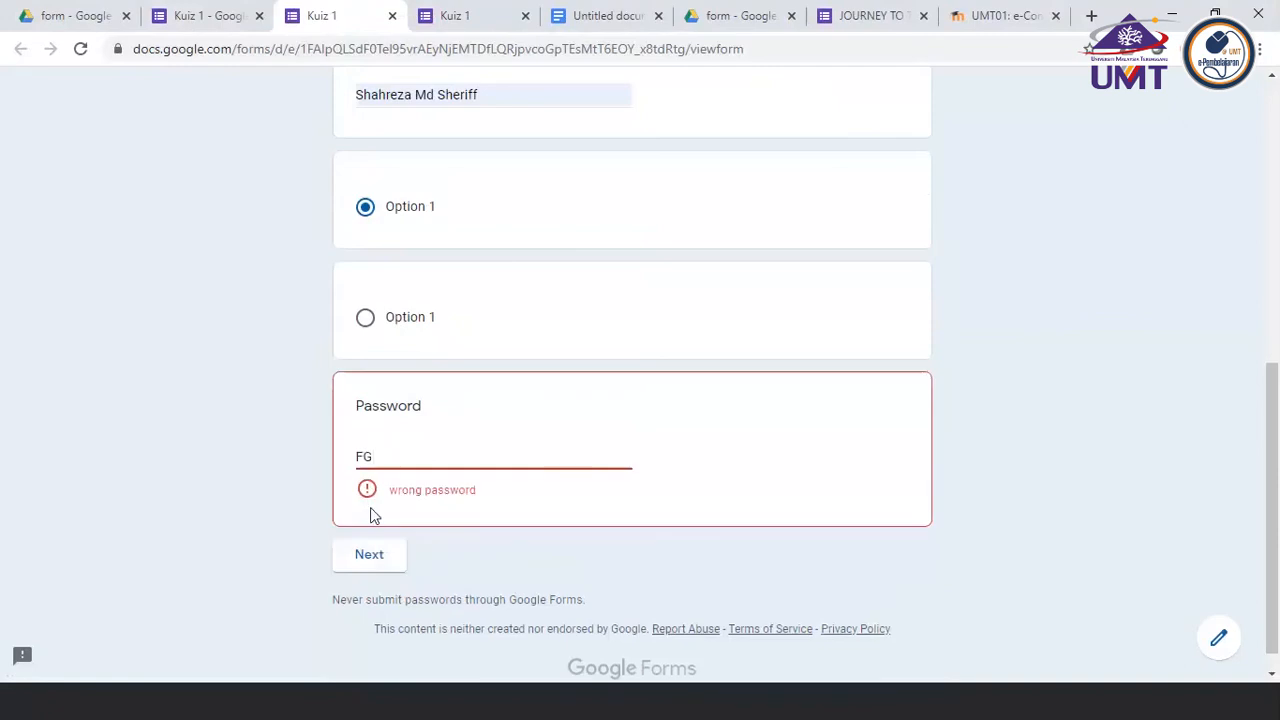
double_click(370, 508)
left_click(373, 552)
Replace the Password entry with the quiz password and continue to the next section
left_click(383, 458)
key("BackSpace")
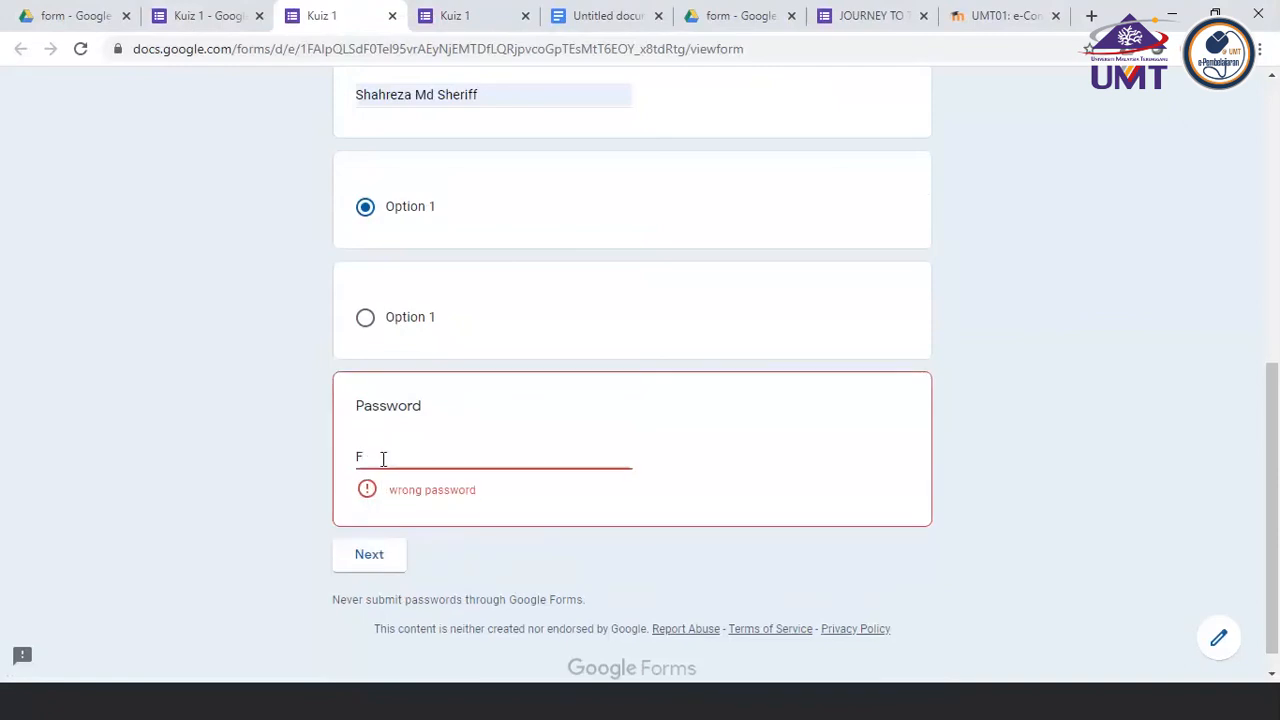
key("BackSpace")
type("123##")
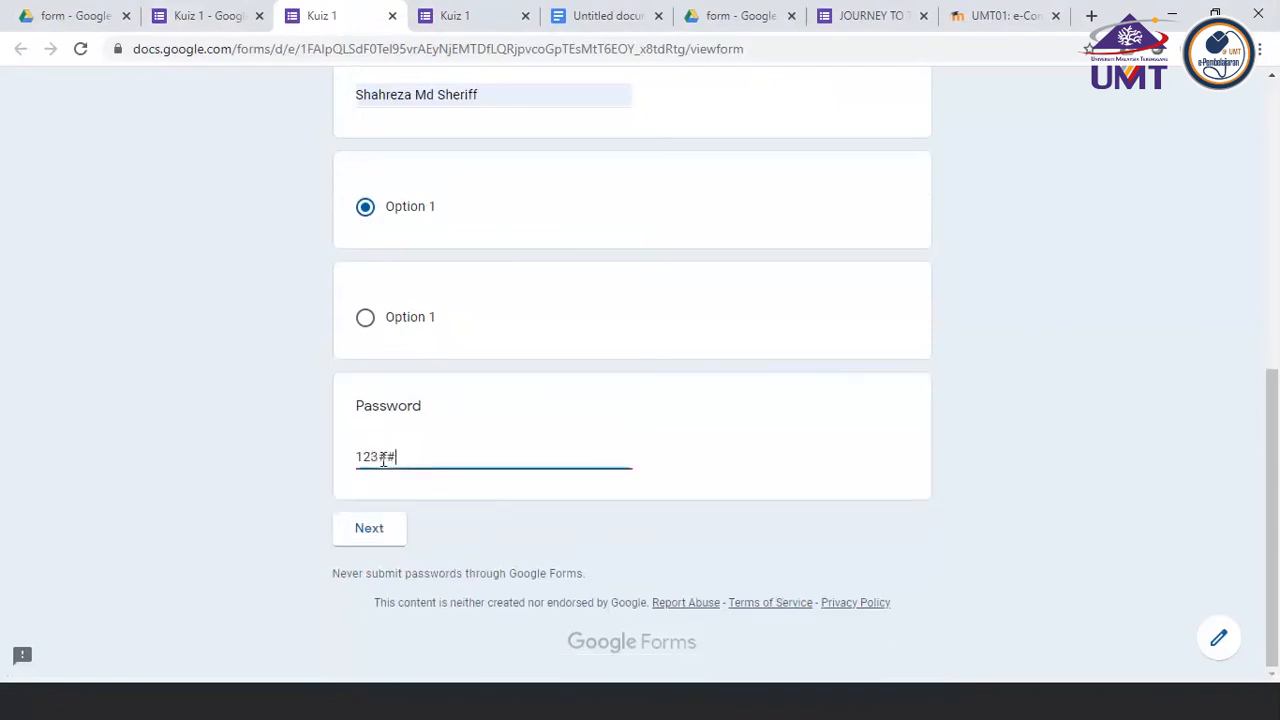
left_click(365, 538)
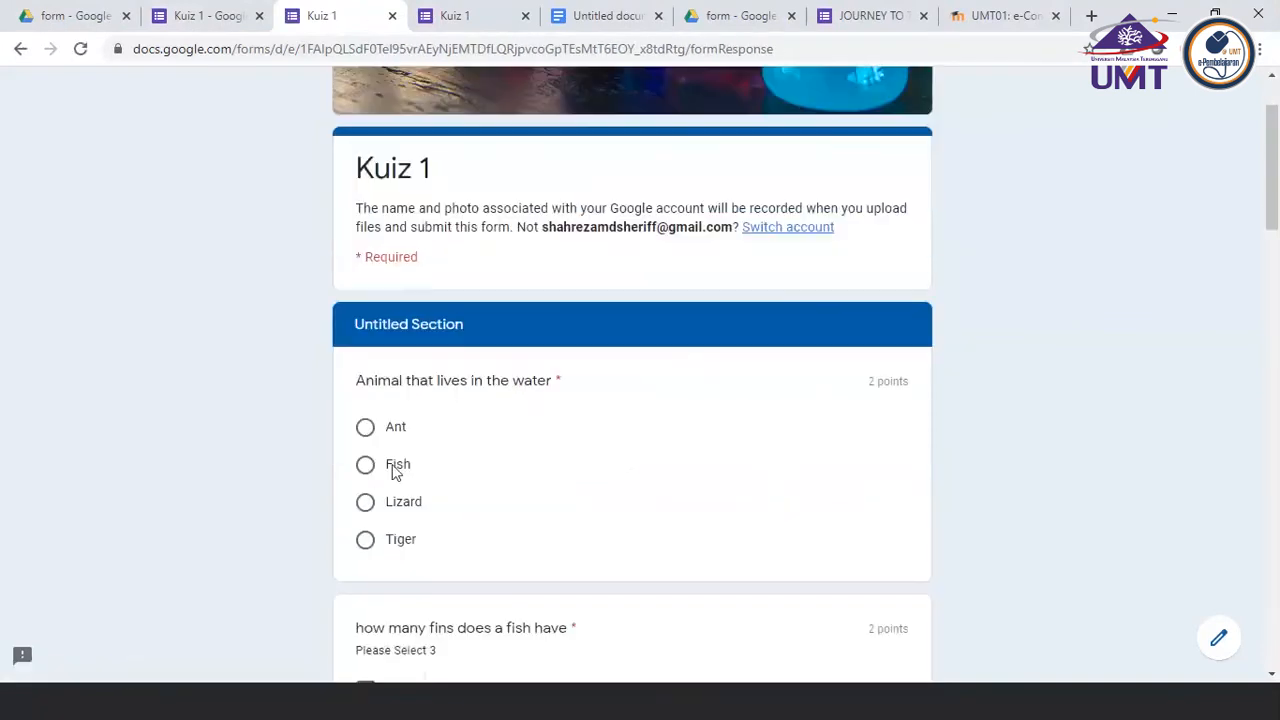
Choose Fish as the animal that lives in the water, and select 3, 1 and 2 for the number of fins
left_click(365, 464)
scroll(420, 520, "down", 3)
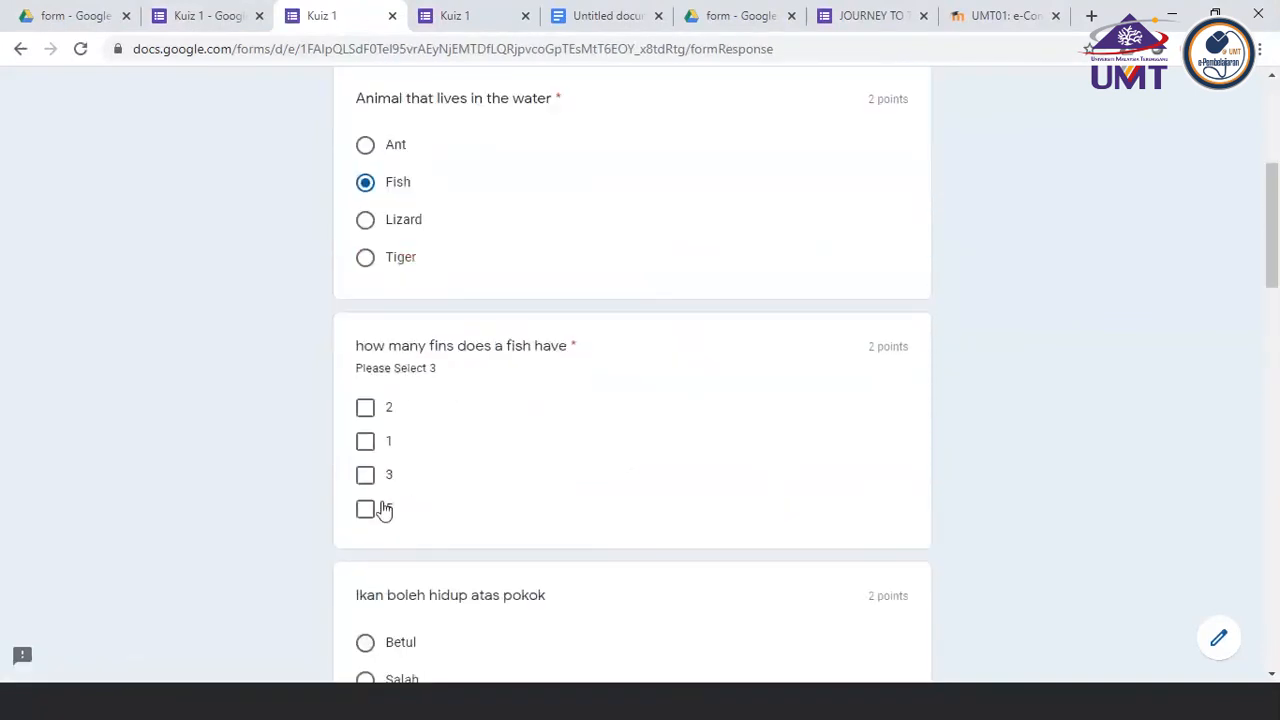
left_click(368, 474)
left_click(365, 441)
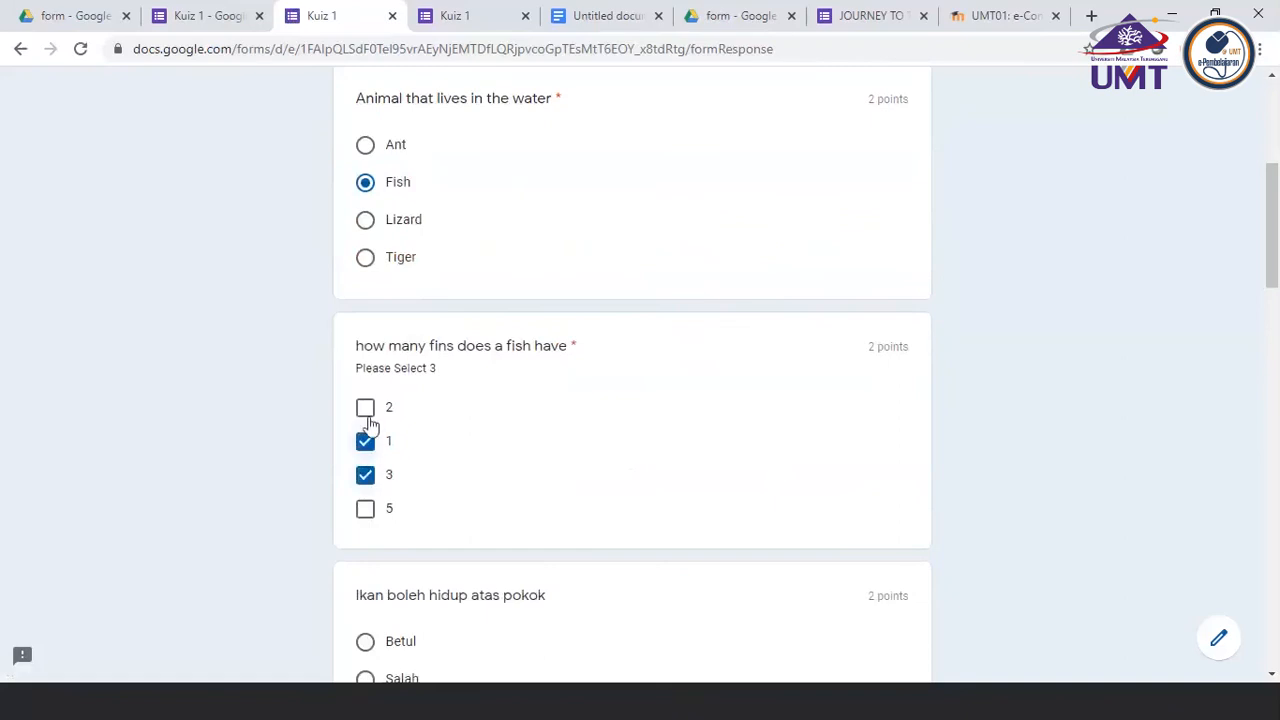
left_click(365, 407)
Choose Salah for "Ikan boleh hidup atas pokok" and answer the fish gills question with FSAASSAFSFA
scroll(450, 510, "down", 2)
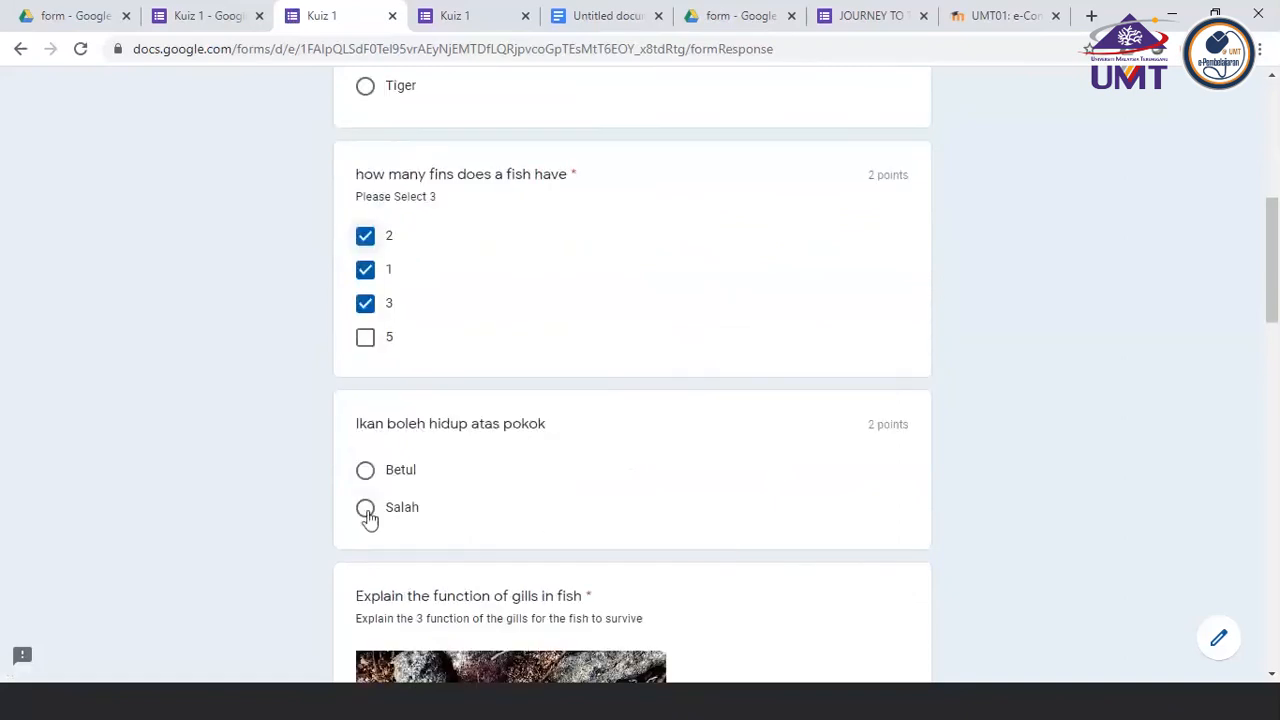
left_click(366, 508)
scroll(490, 522, "down", 2)
scroll(470, 610, "down", 2)
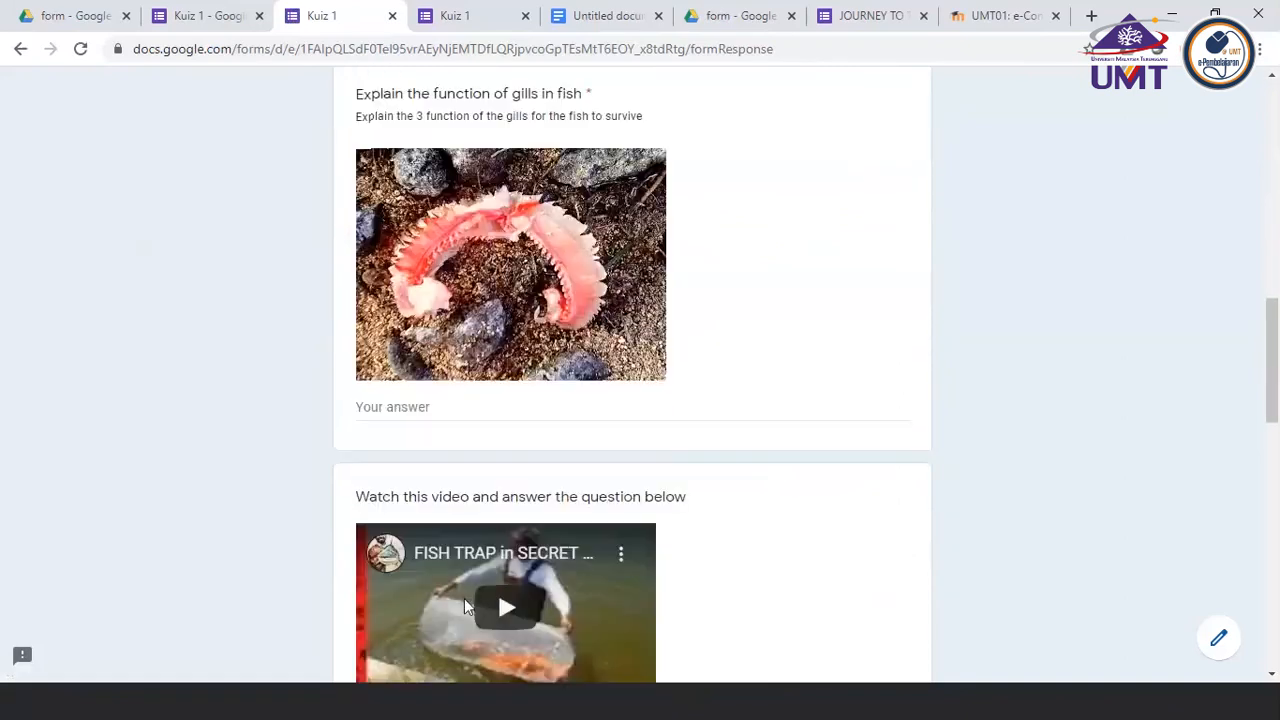
left_click(420, 404)
type("FSAASSAFSFA")
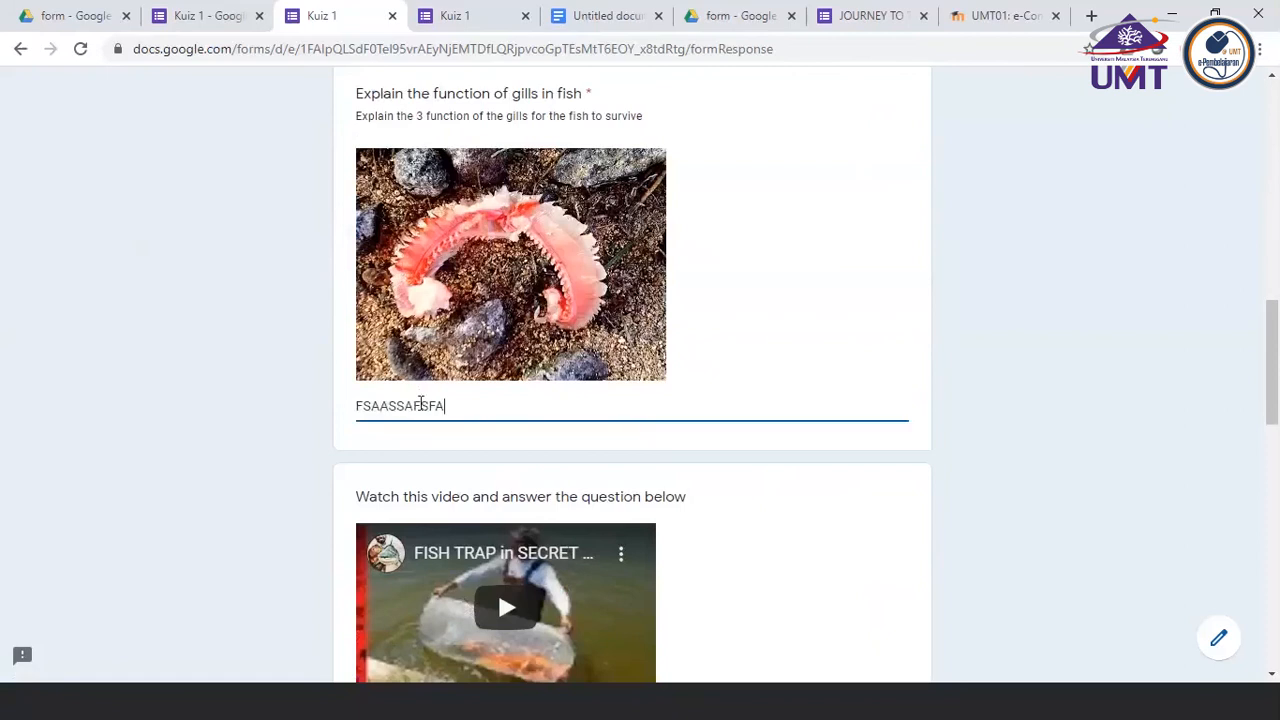
Choose Option 1 below the fish trap video and upload UMT Building.jpg from the desktop to the water velocity question
scroll(420, 402, "down", 3)
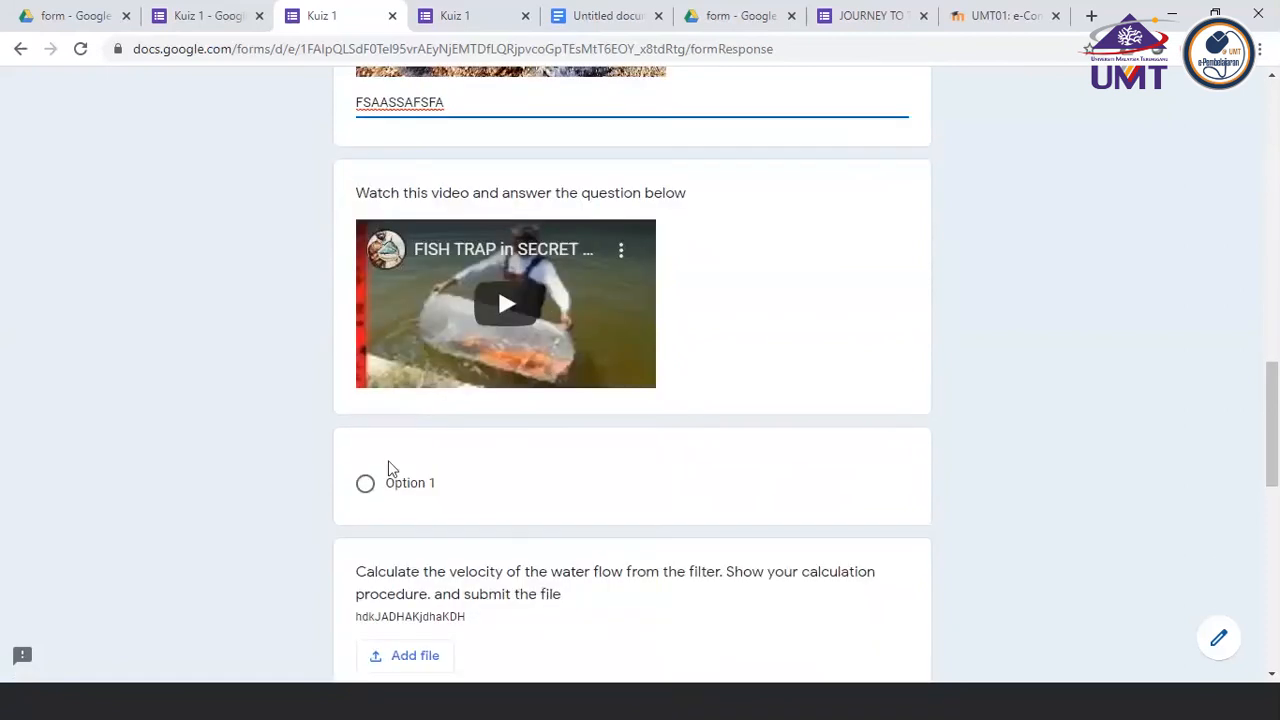
left_click(367, 487)
scroll(500, 531, "down", 2)
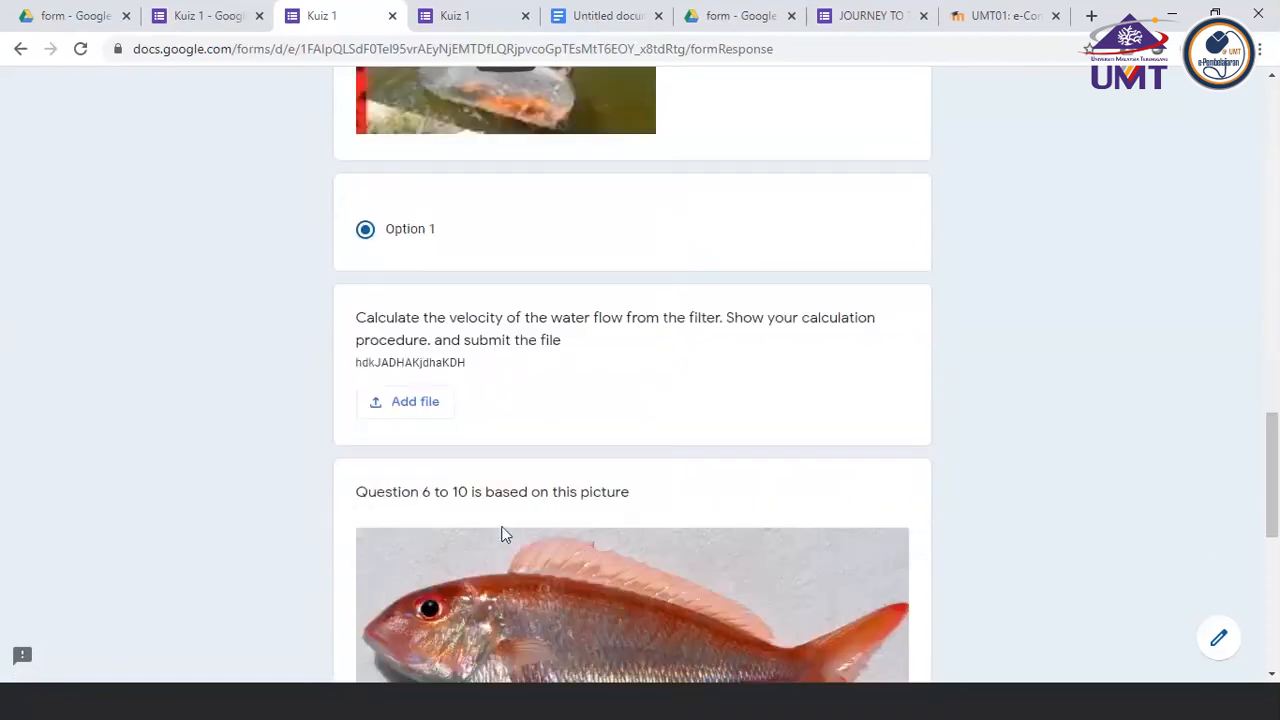
left_click(408, 404)
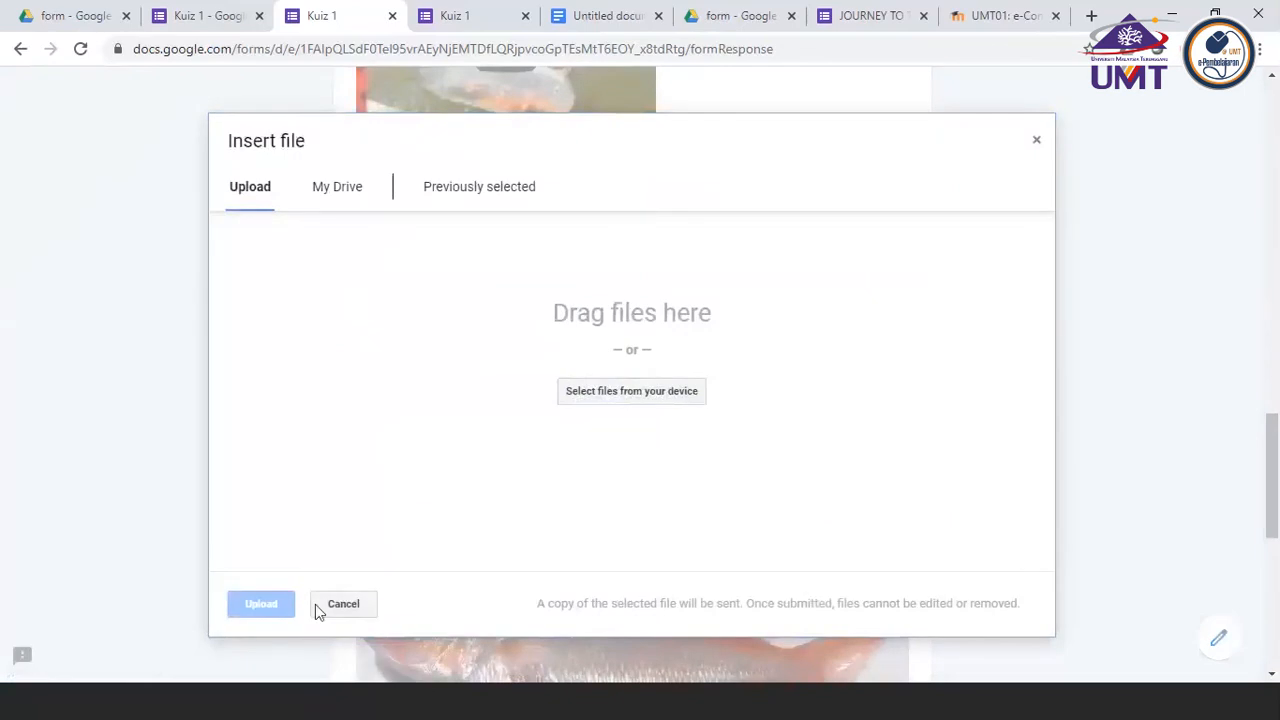
left_click(617, 395)
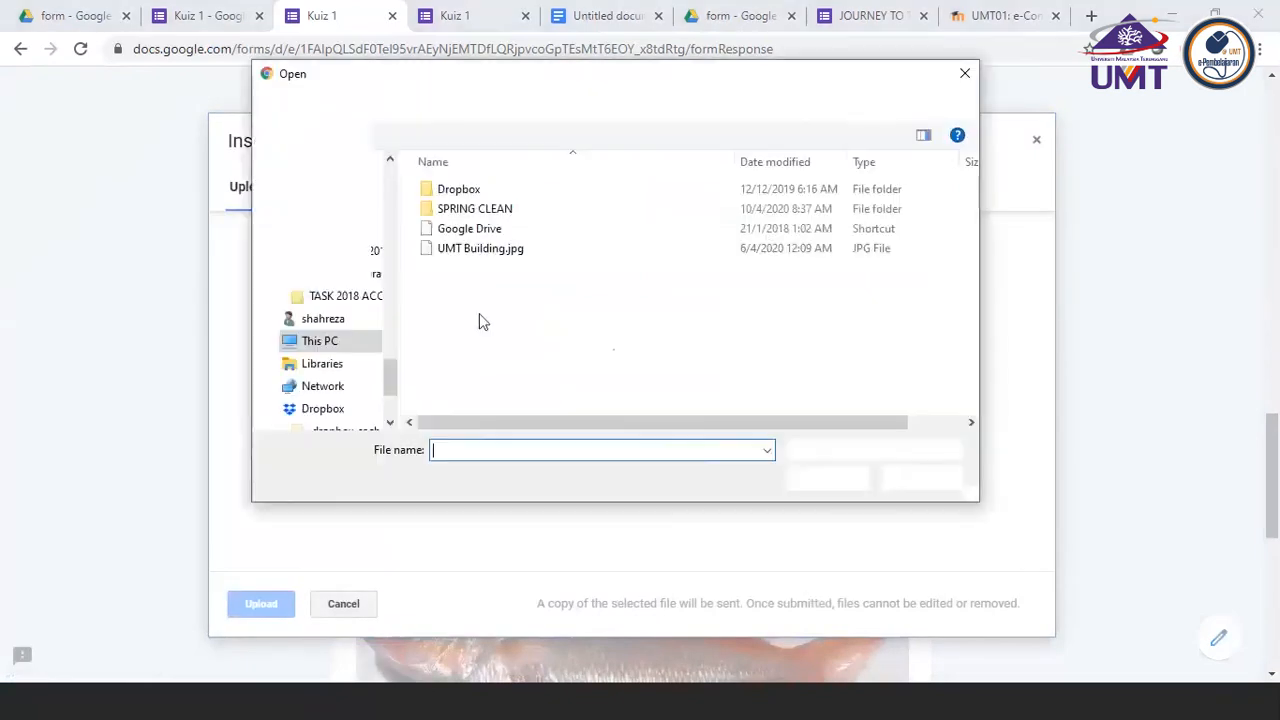
left_click(483, 249)
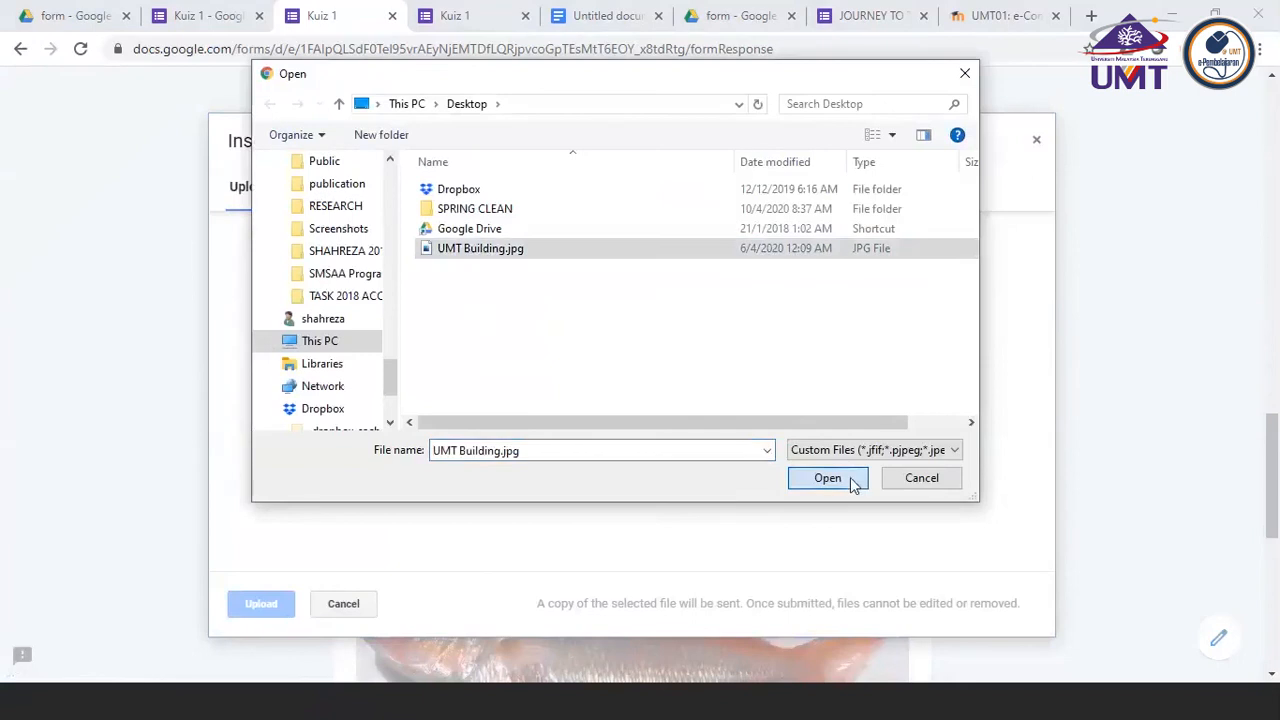
left_click(828, 478)
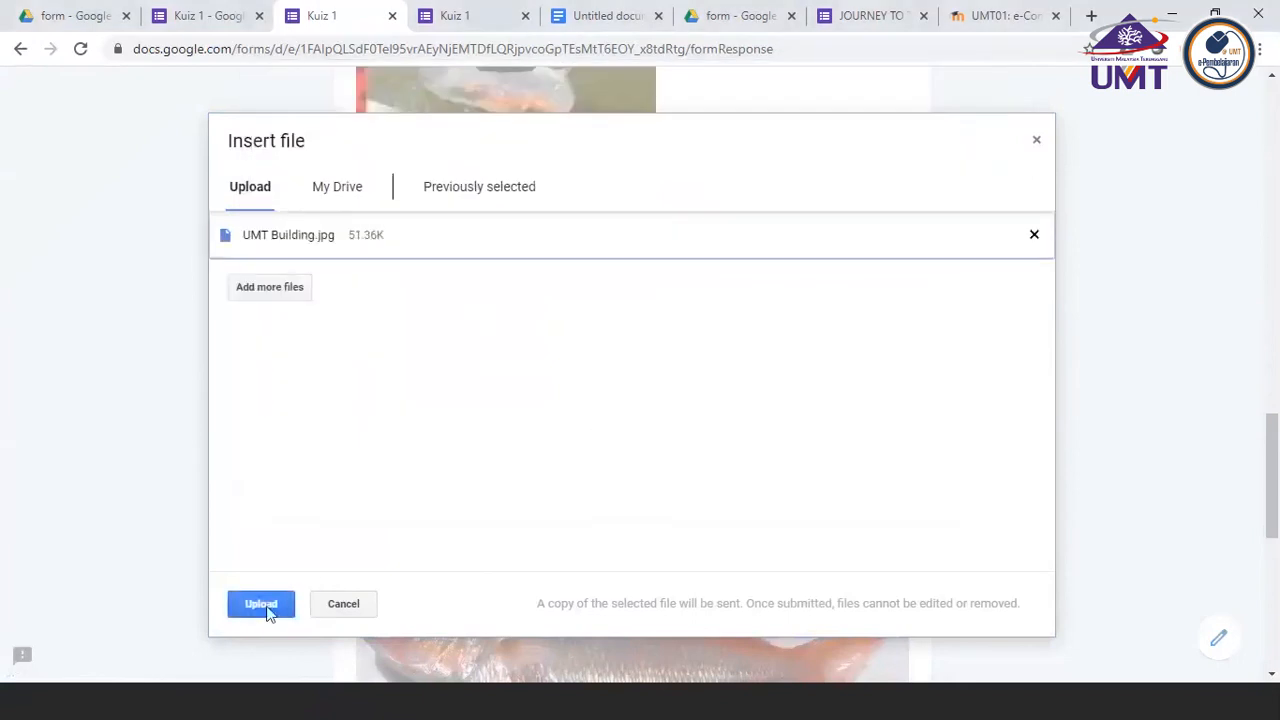
left_click(264, 606)
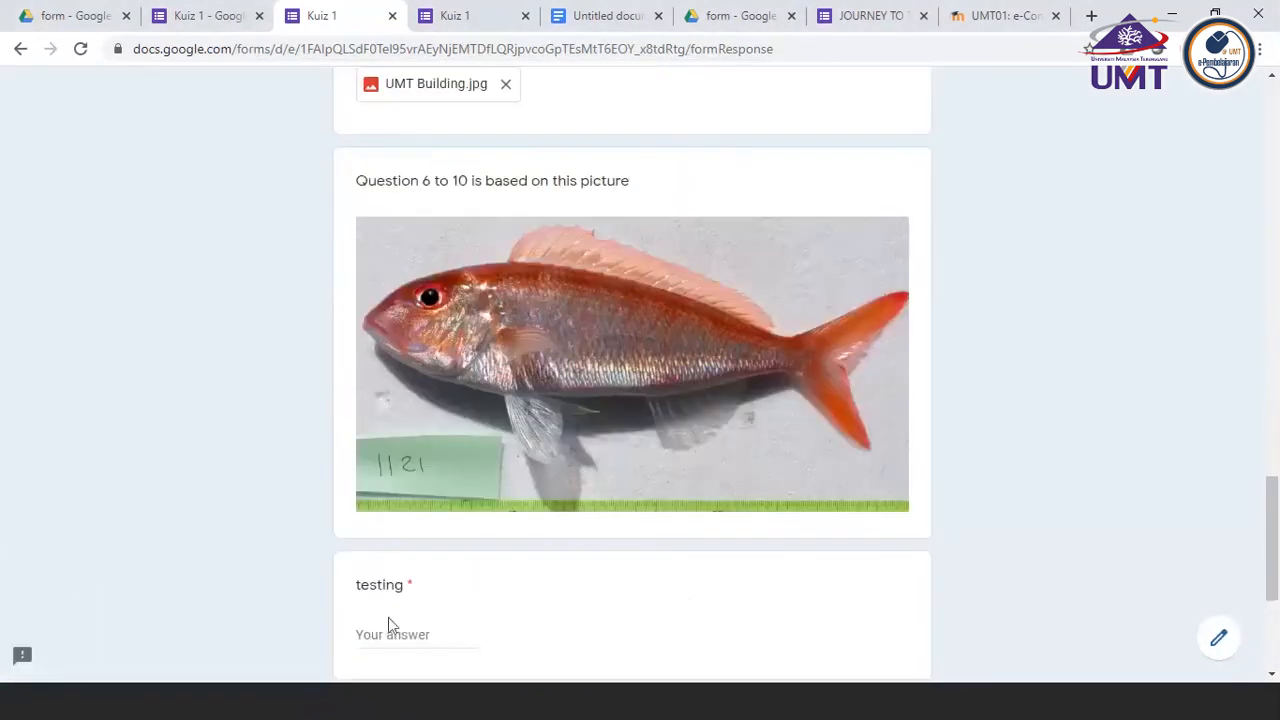
Try the text answer ADSDD in the "testing" question below the fish picture, and clear it
type("ADSDD")
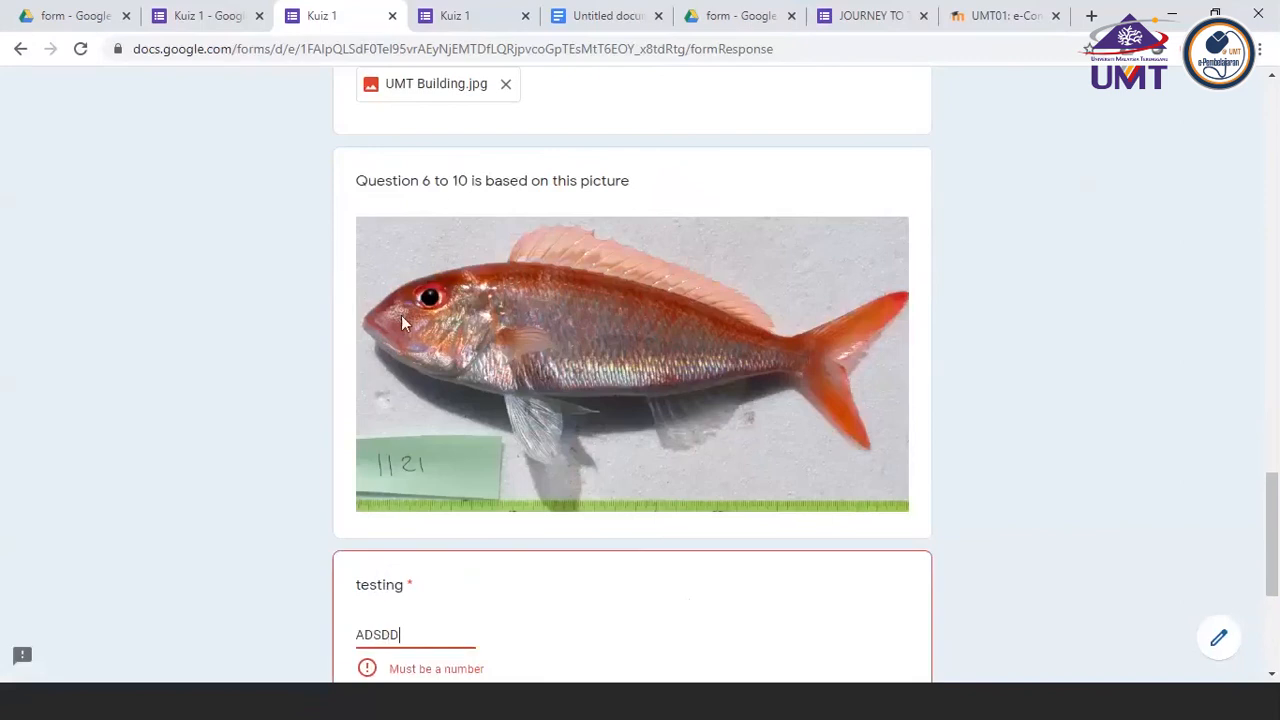
key("BackSpace")
key("BackSpace")
key("BackSpace")
key("BackSpace")
key("BackSpace")
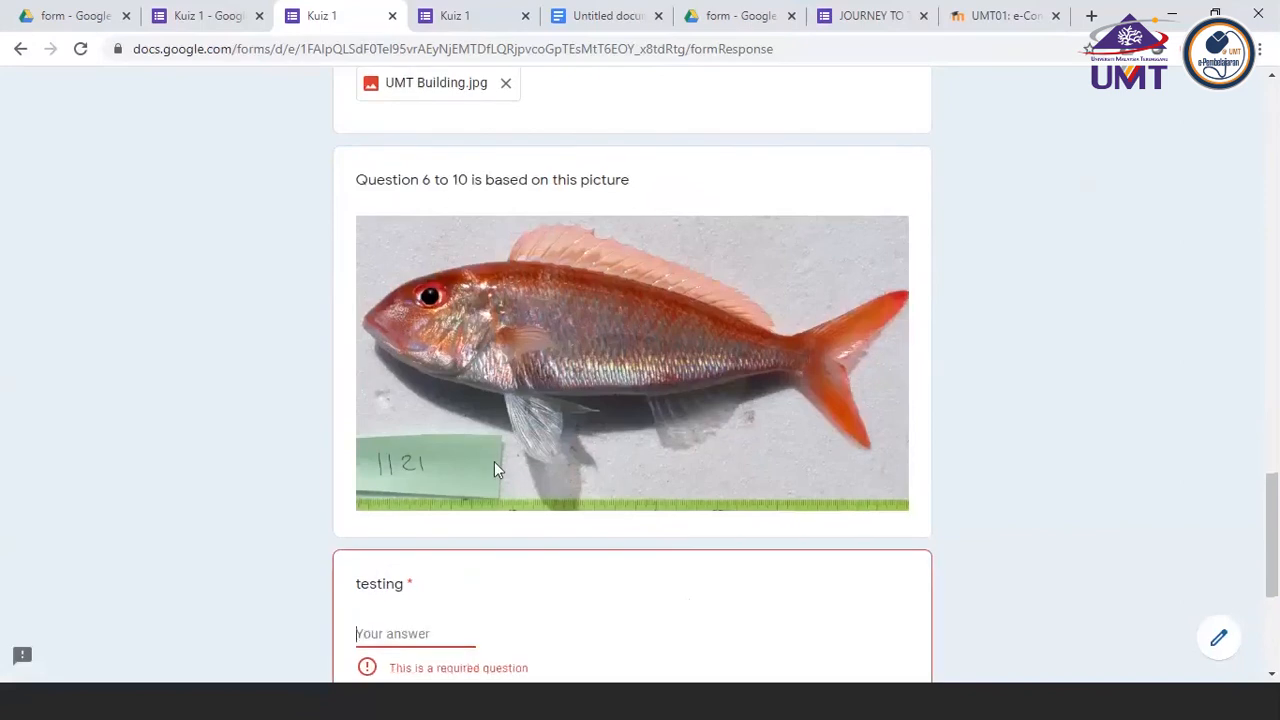
Answer the two "testing" questions below the fish picture with 1111 and EWAEEW, and submit the form
type("1111")
scroll(494, 461, "down", 3)
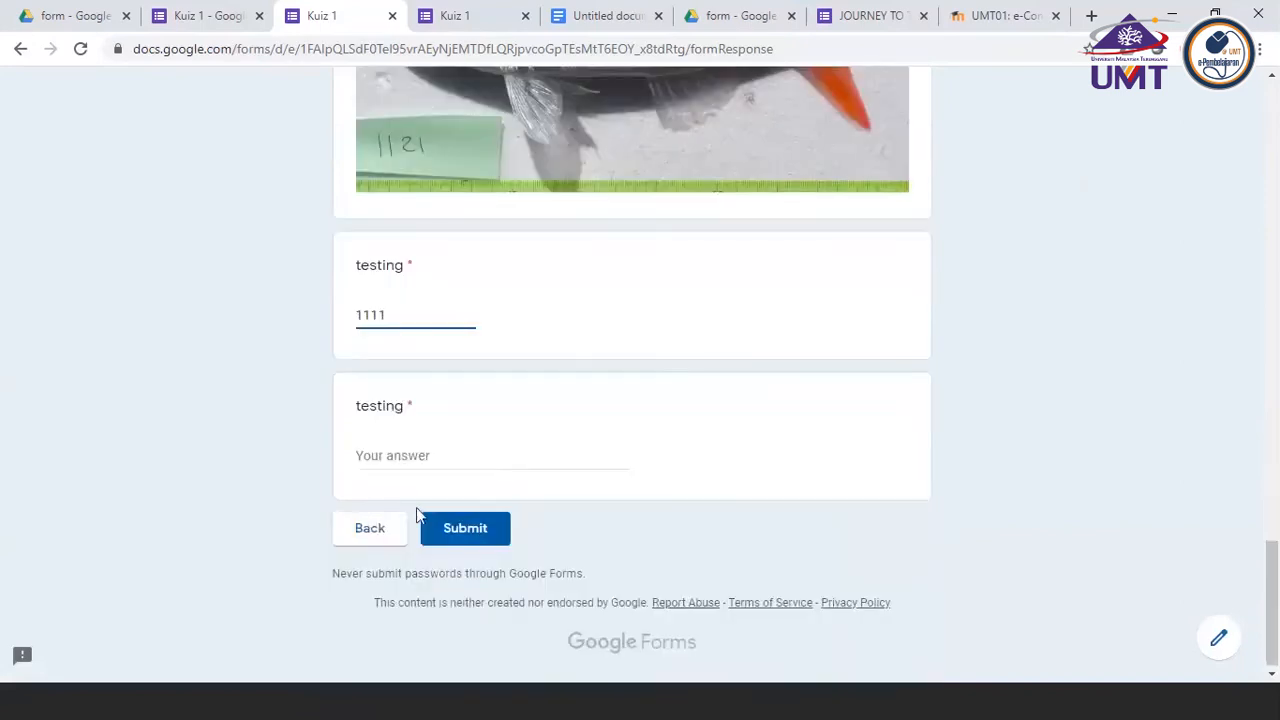
left_click(406, 456)
type("EWAEEW")
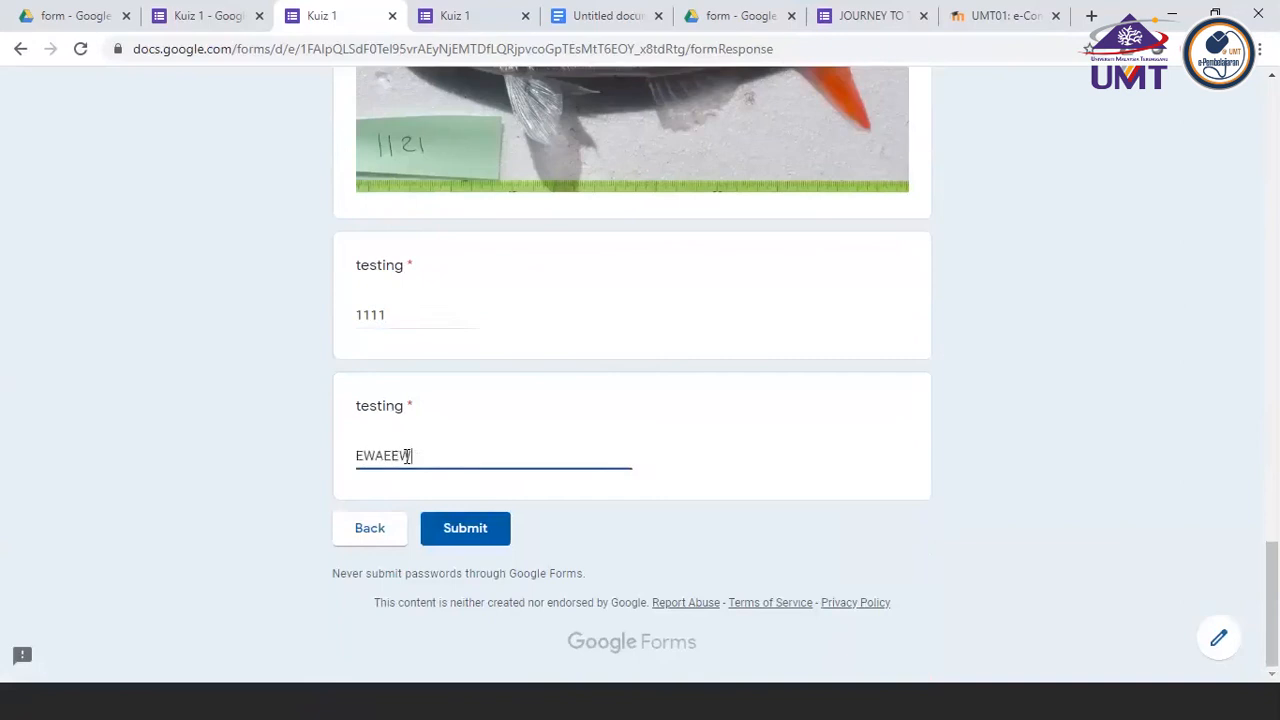
left_click(457, 536)
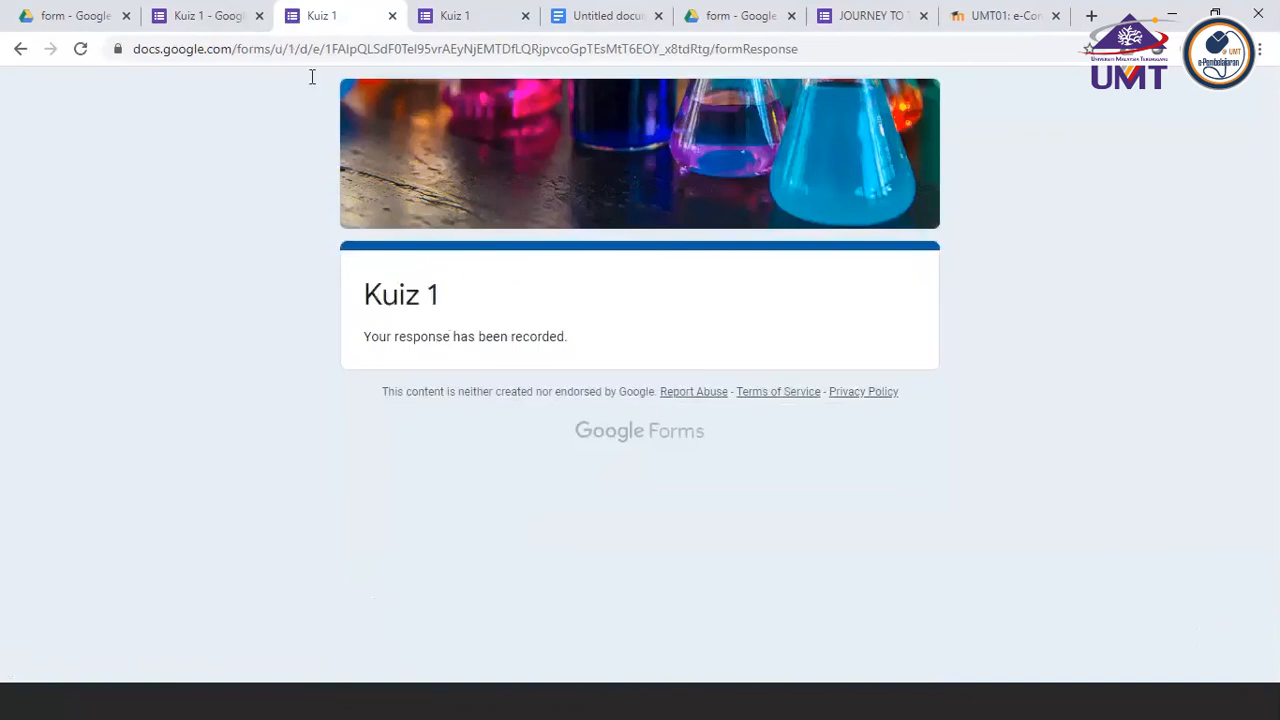
Return to the Kuiz 1 form editor and review the response summary, including the insights, missed questions, scores and answer charts
left_click(224, 26)
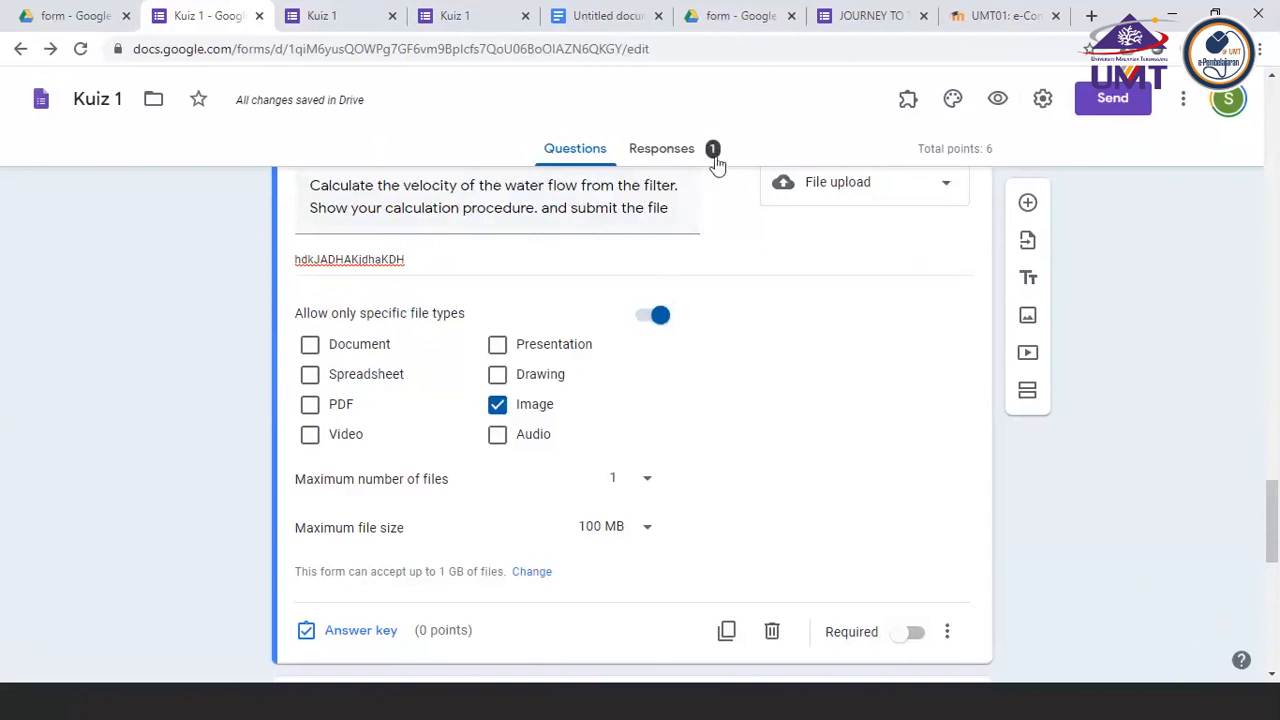
left_click(670, 152)
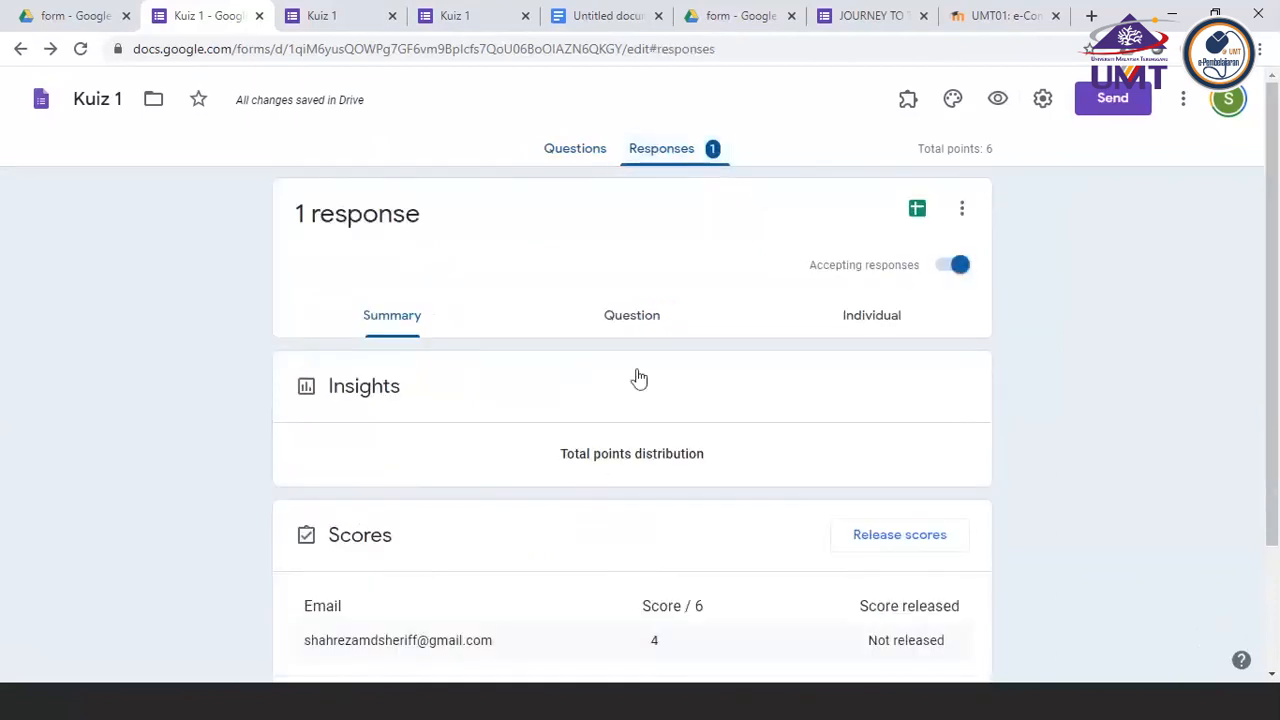
scroll(638, 378, "down", 4)
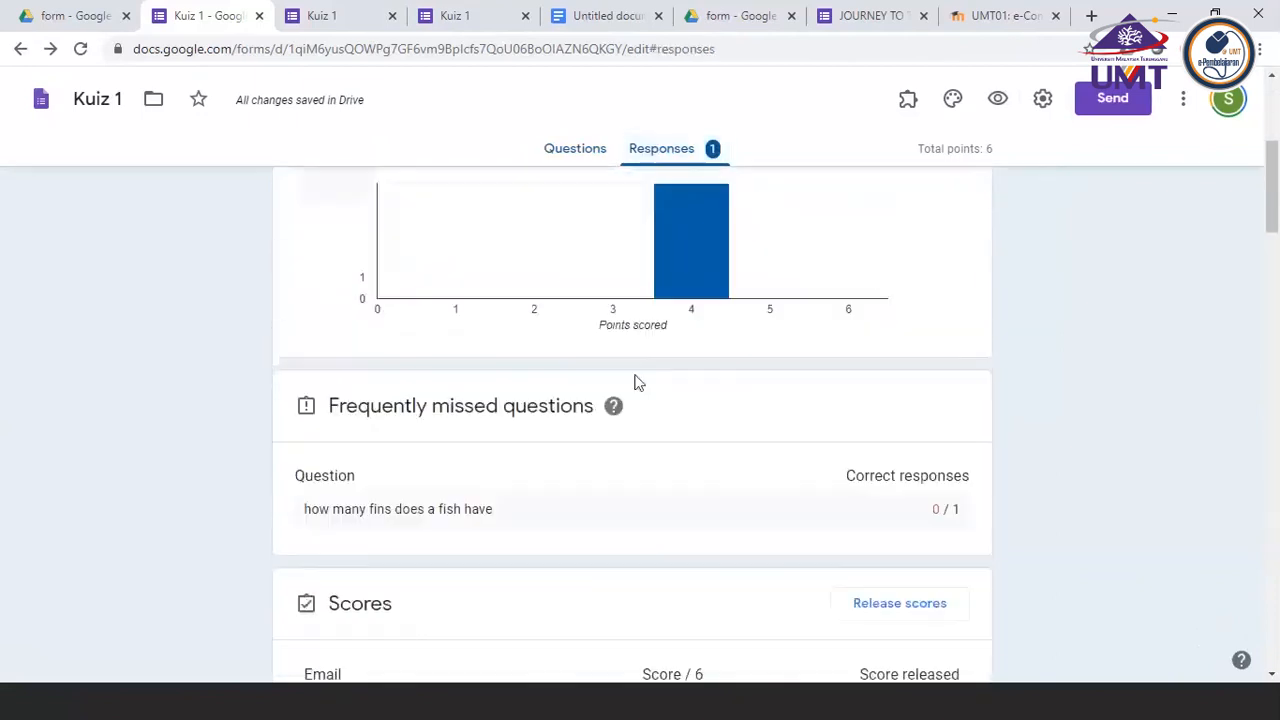
scroll(636, 382, "down", 3)
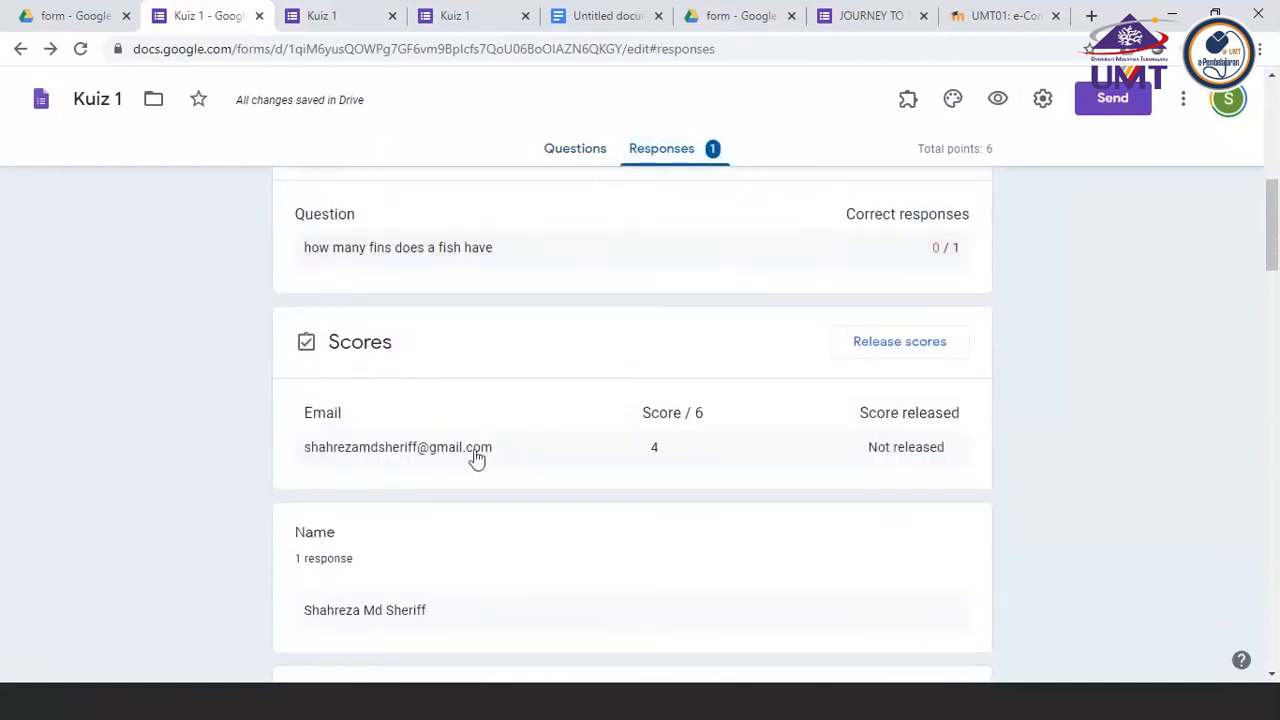
scroll(560, 480, "down", 4)
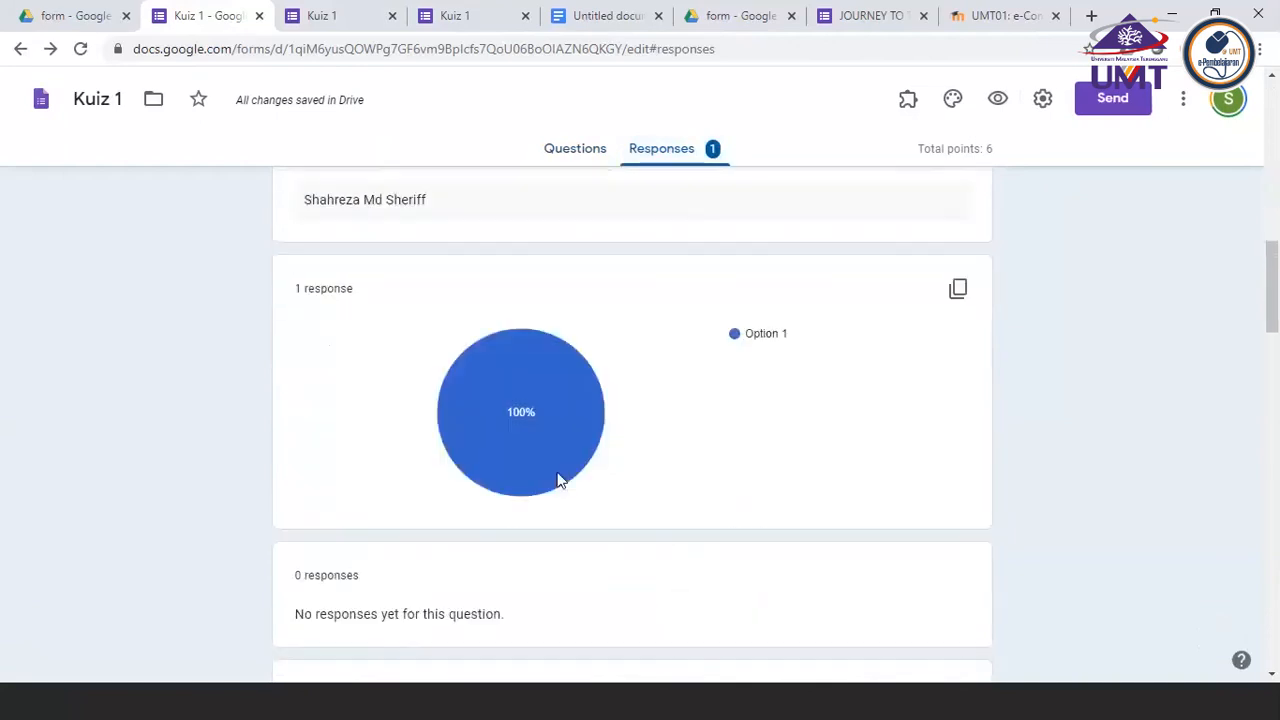
Export the responses to a new spreadsheet called Kuiz 1 (Responses) and look through its answer columns
scroll(560, 480, "up", 12)
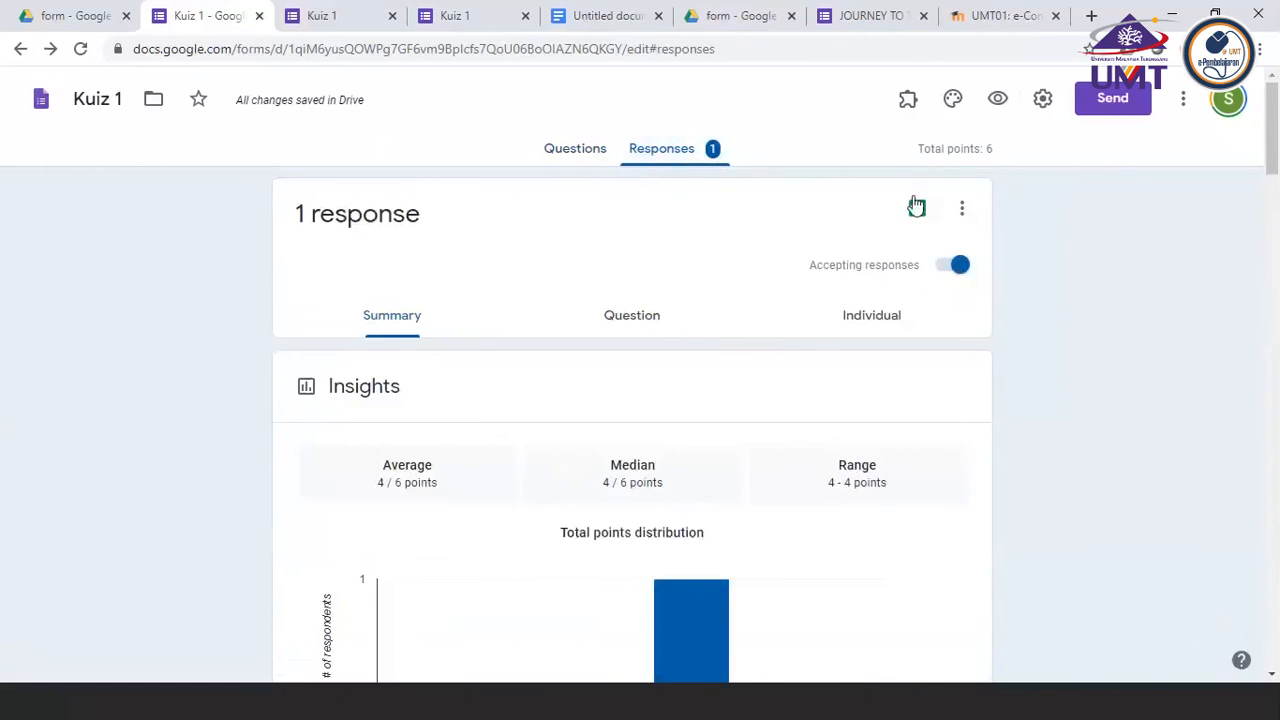
left_click(919, 212)
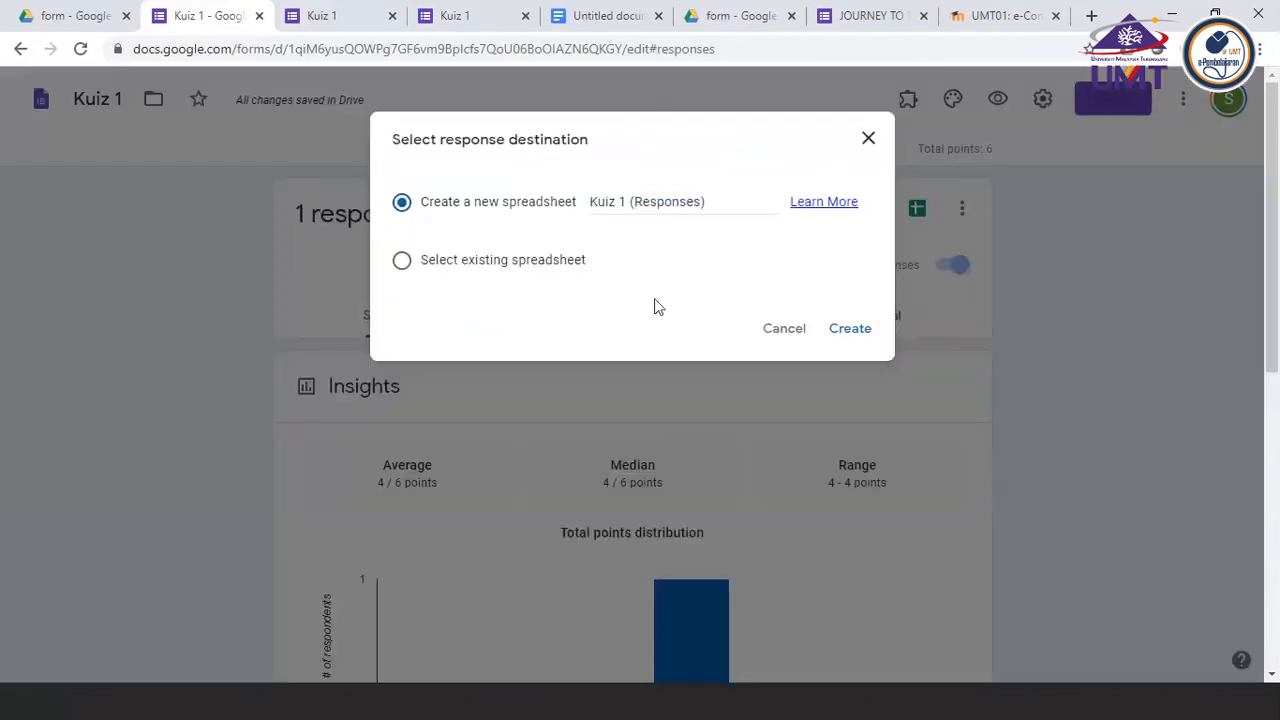
left_click(849, 336)
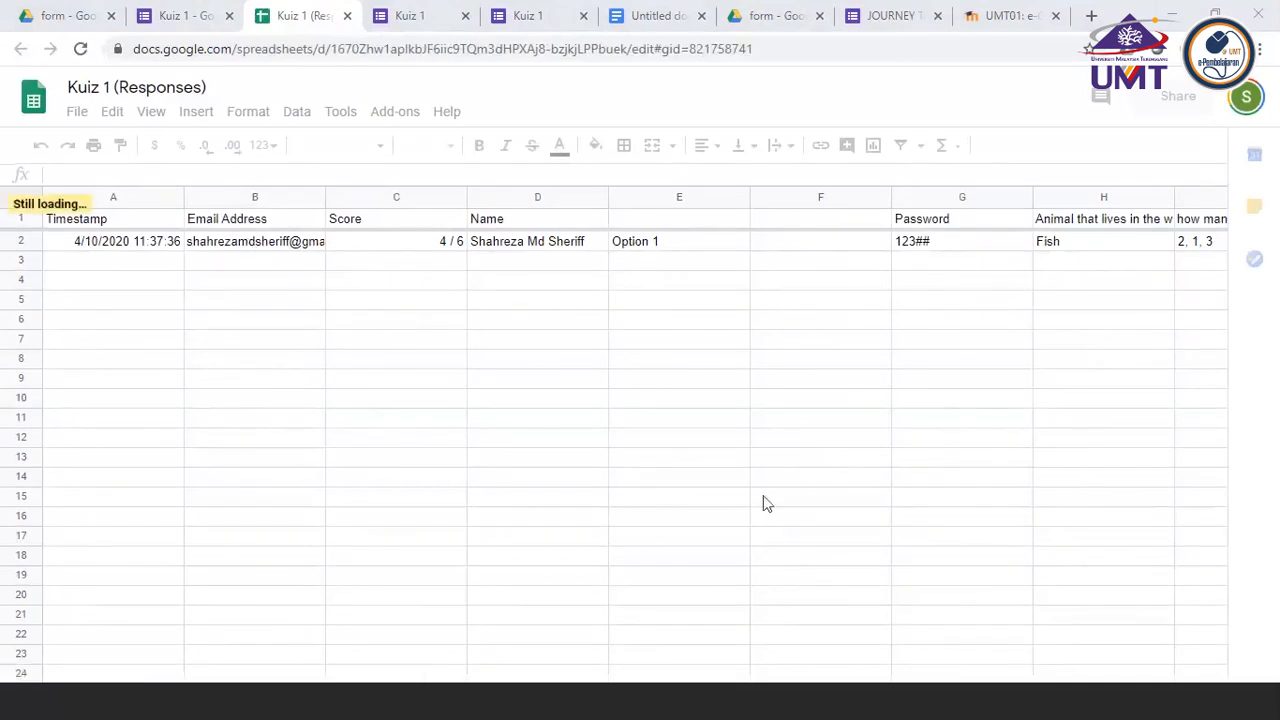
left_click(810, 324)
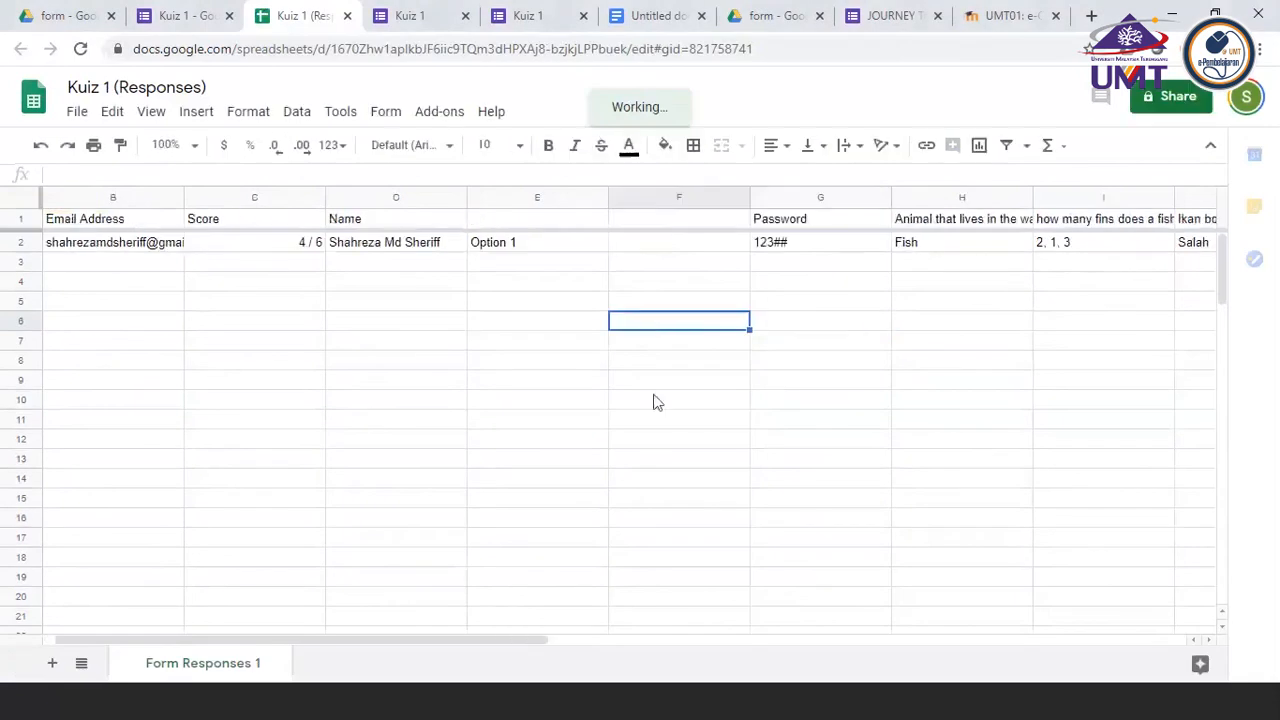
left_click_drag(530, 639, 880, 626)
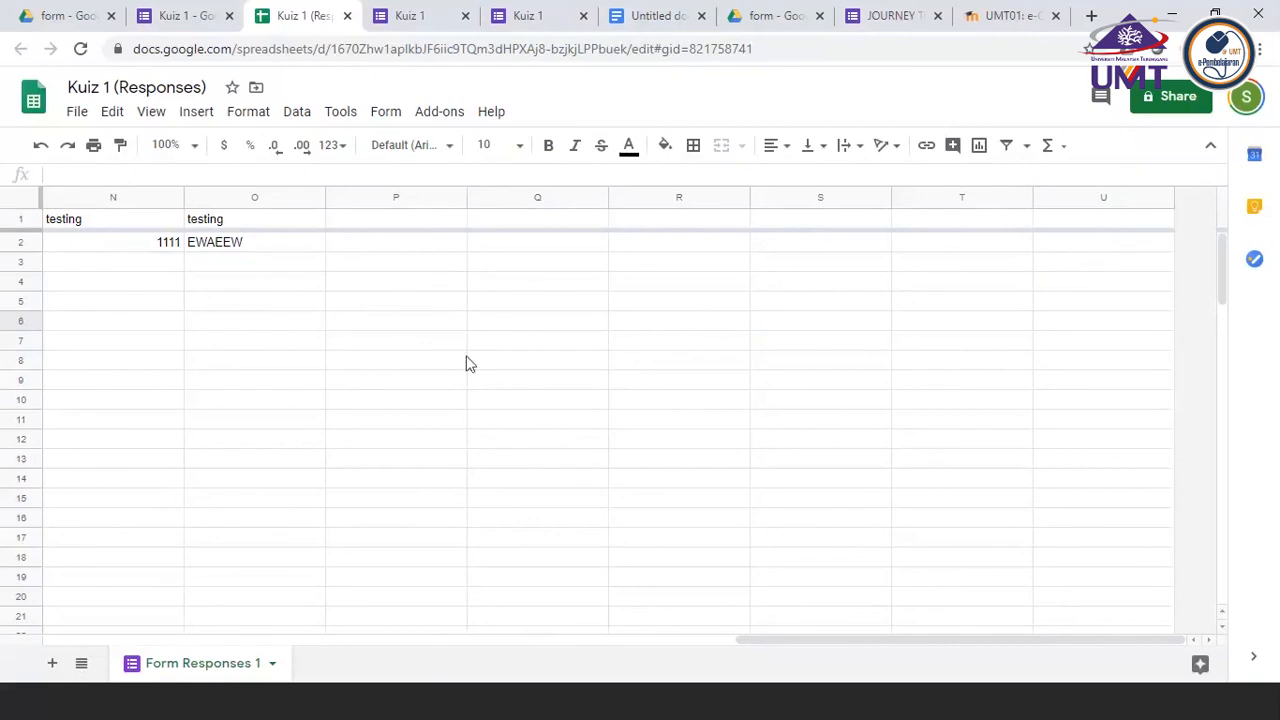
scroll(642, 300, "left", 1)
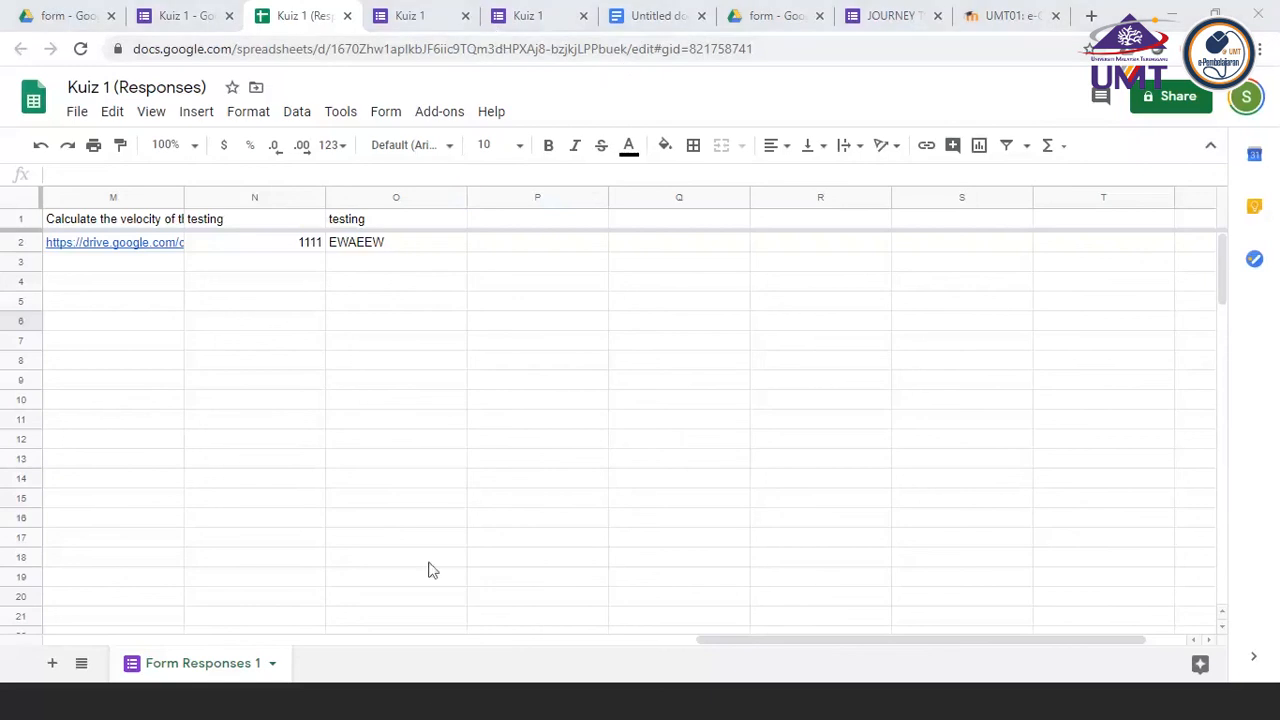
Switch to the Google Forms notes presentation in PowerPoint and show slide 2 with the lecturer's contact details
left_click(429, 711)
left_click(95, 192)
scroll(60, 450, "up", 5)
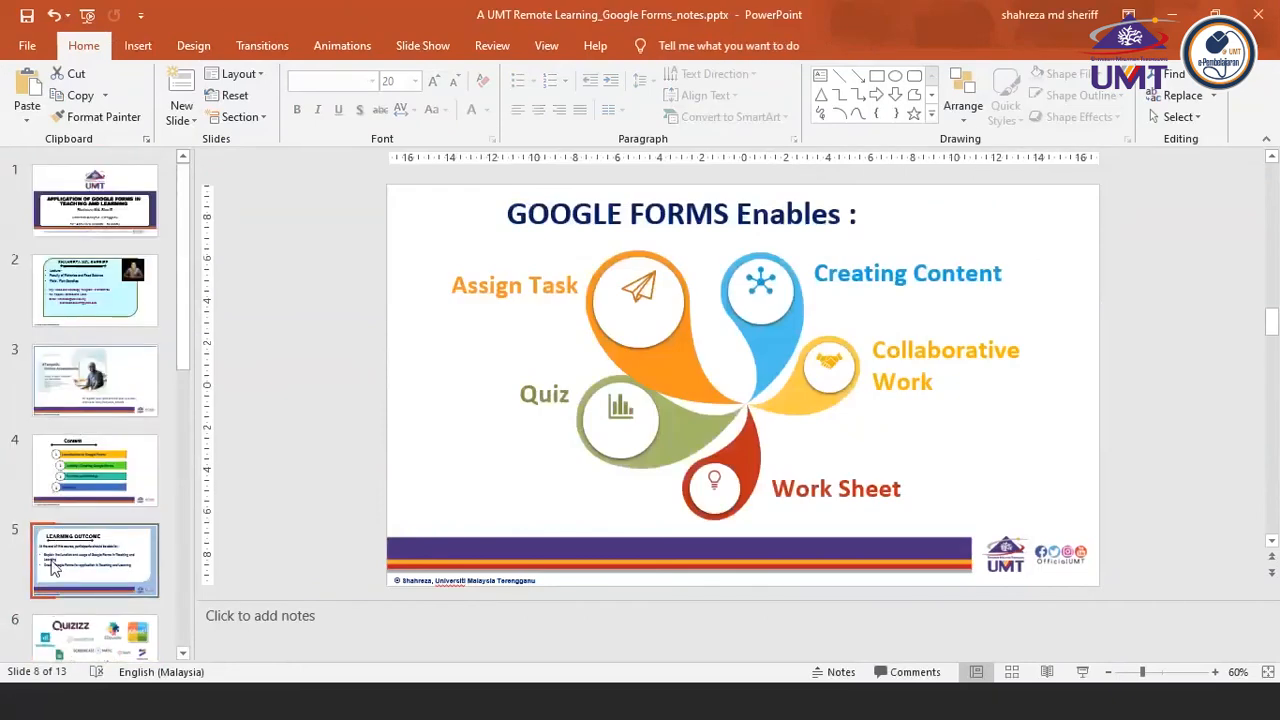
left_click(55, 570)
scroll(52, 567, "up", 2)
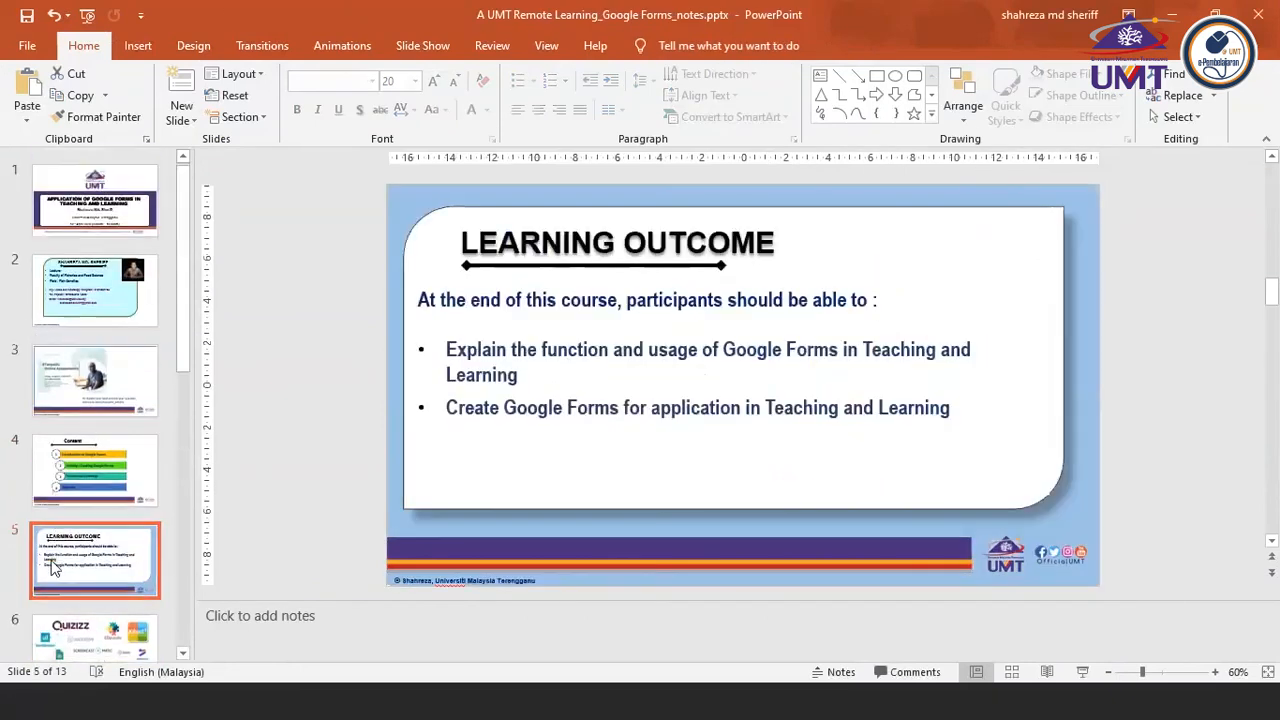
left_click(88, 296)
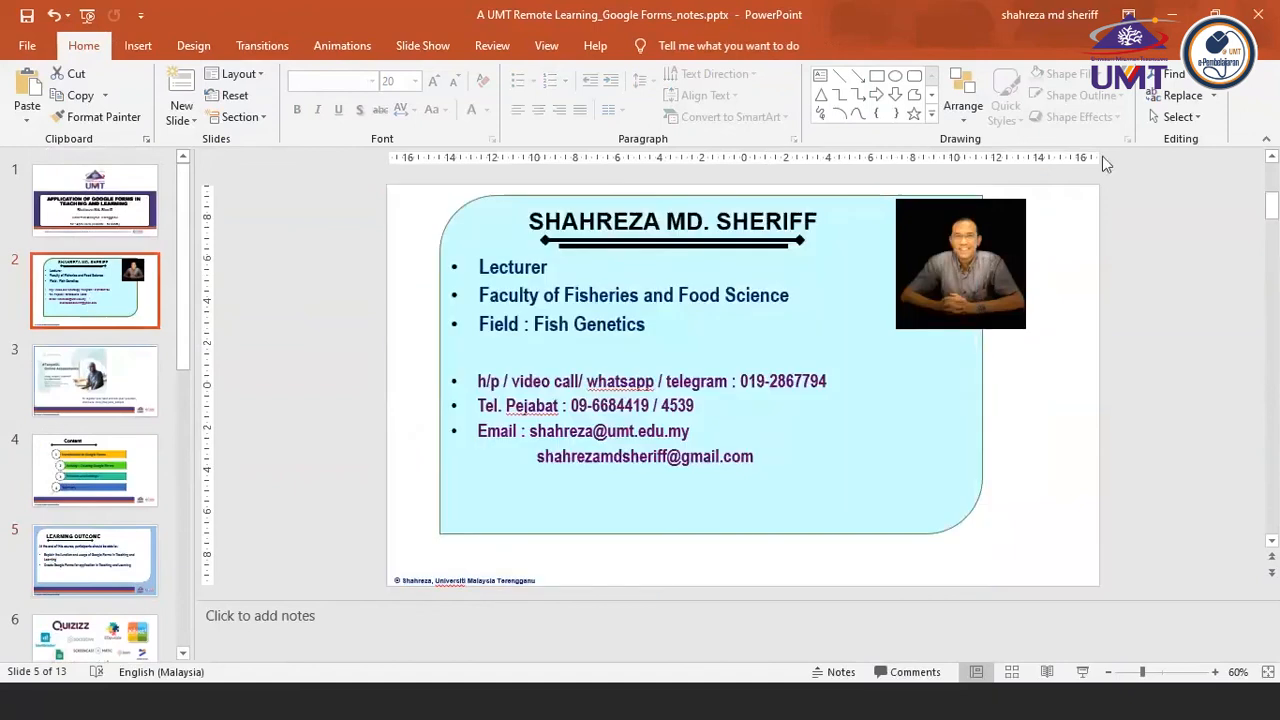